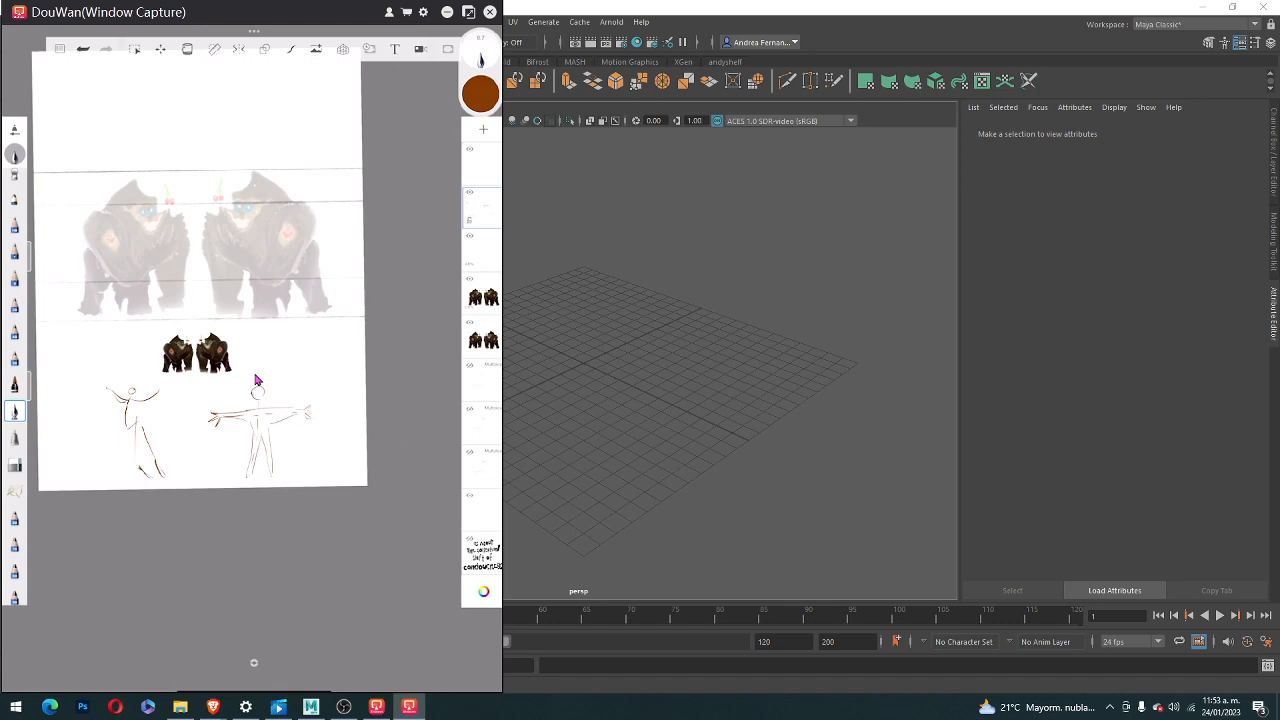
- Switch to the Brave browser, pause the song playing on Epidemic Sound, and minimize the browser
mouse_move(206, 694)
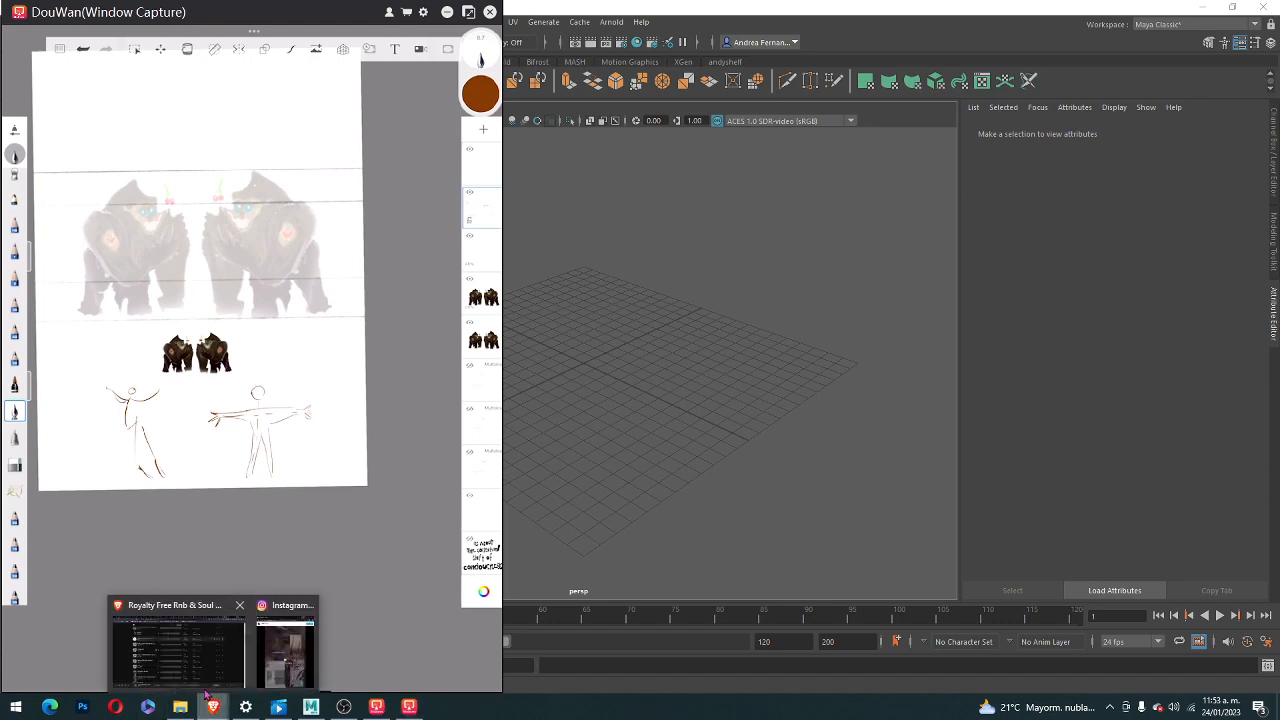
click(178, 650)
click(92, 666)
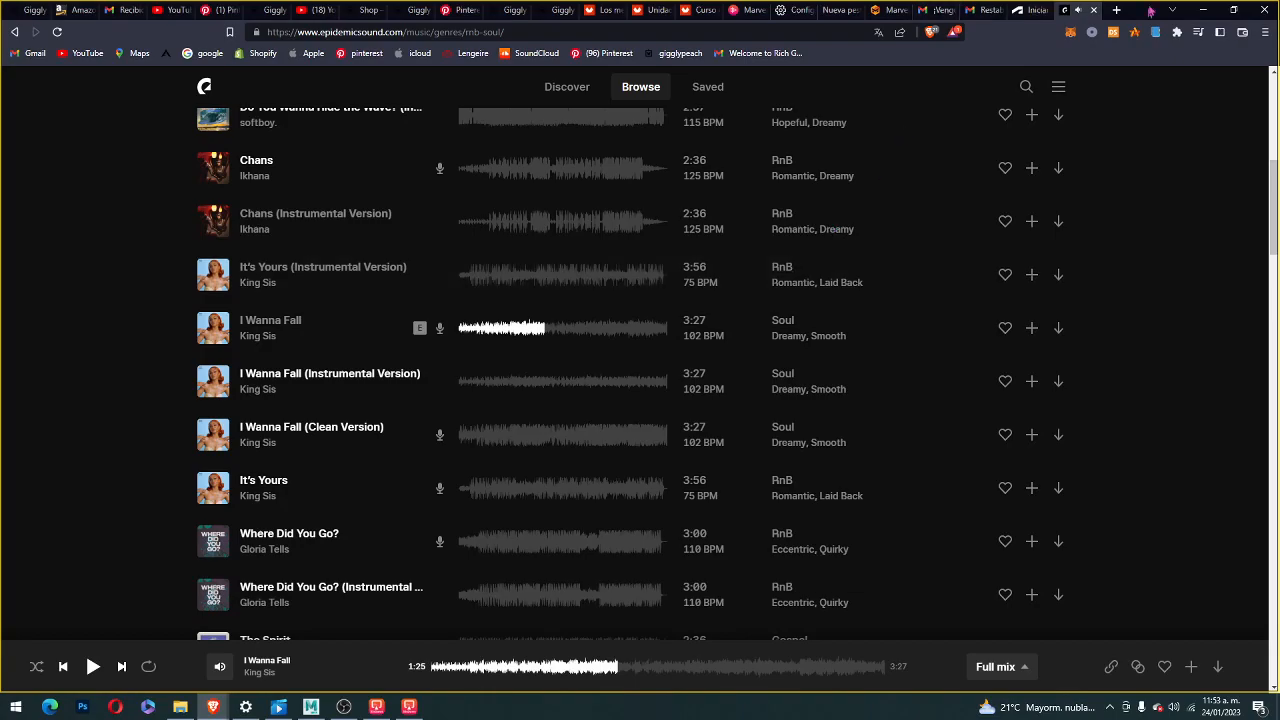
click(1203, 10)
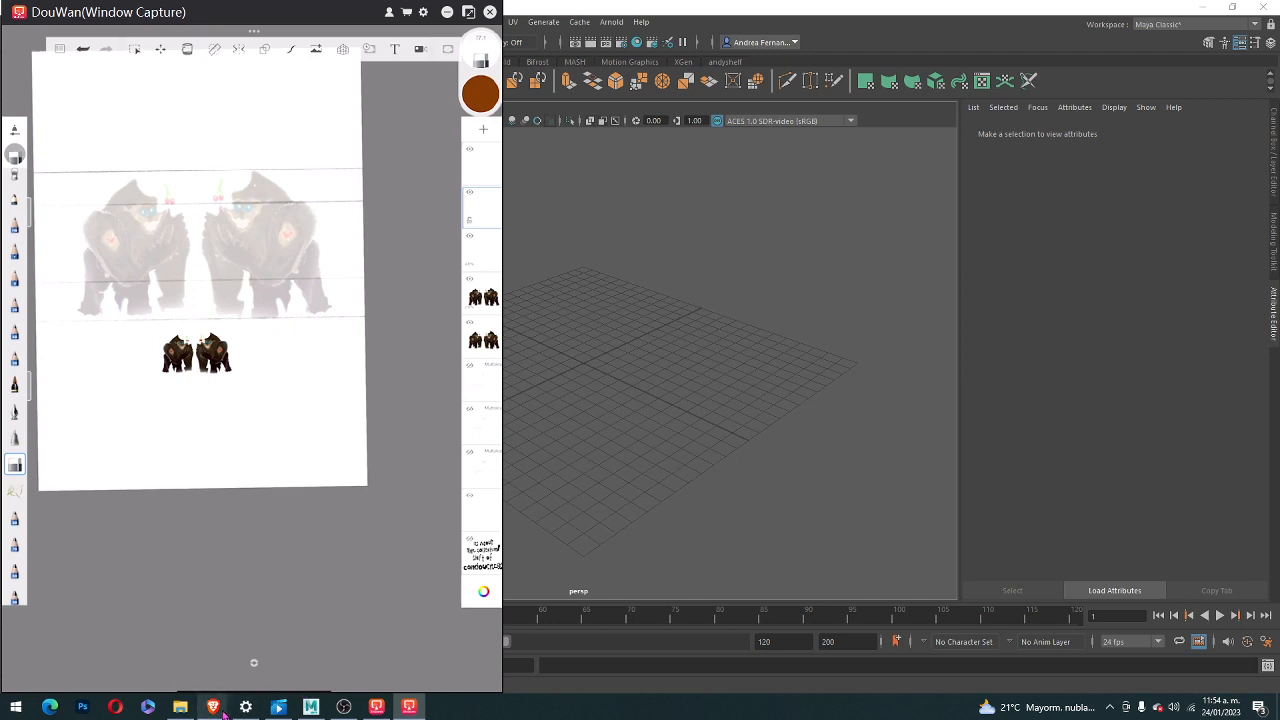
- Bring Brave back up and open the home feed on the Pinterest ads page's tab
mouse_move(220, 710)
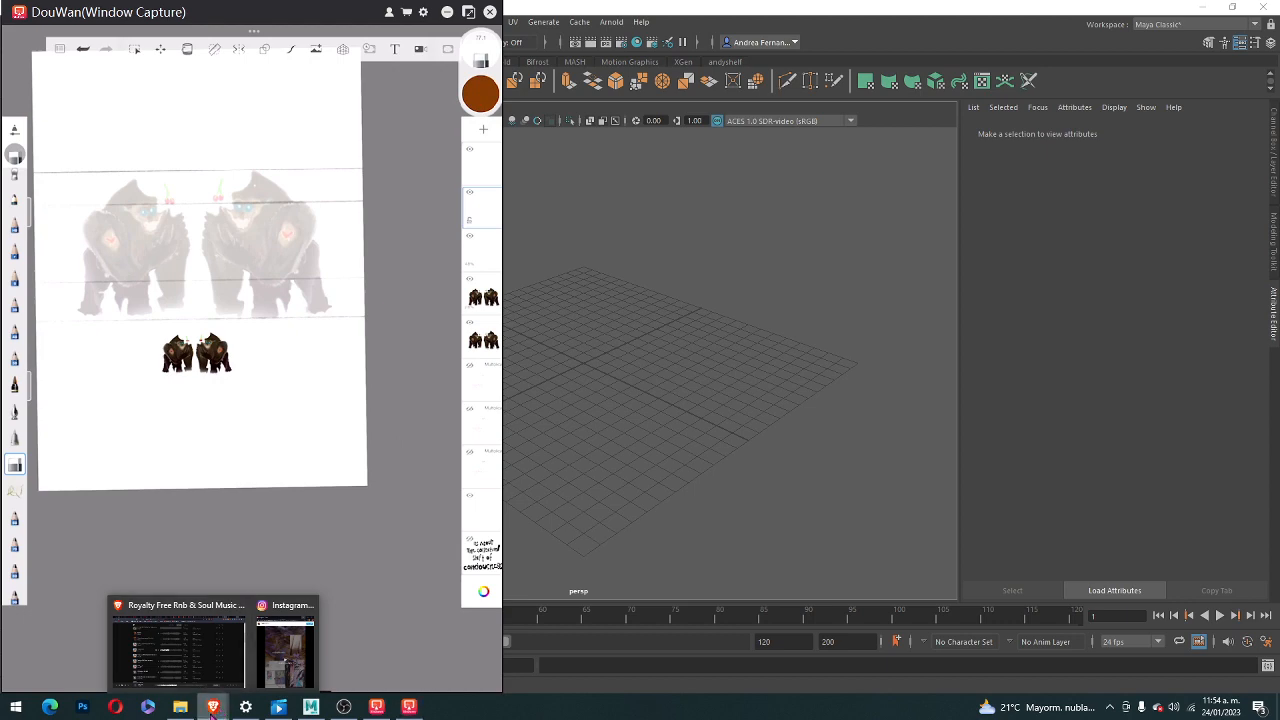
click(220, 685)
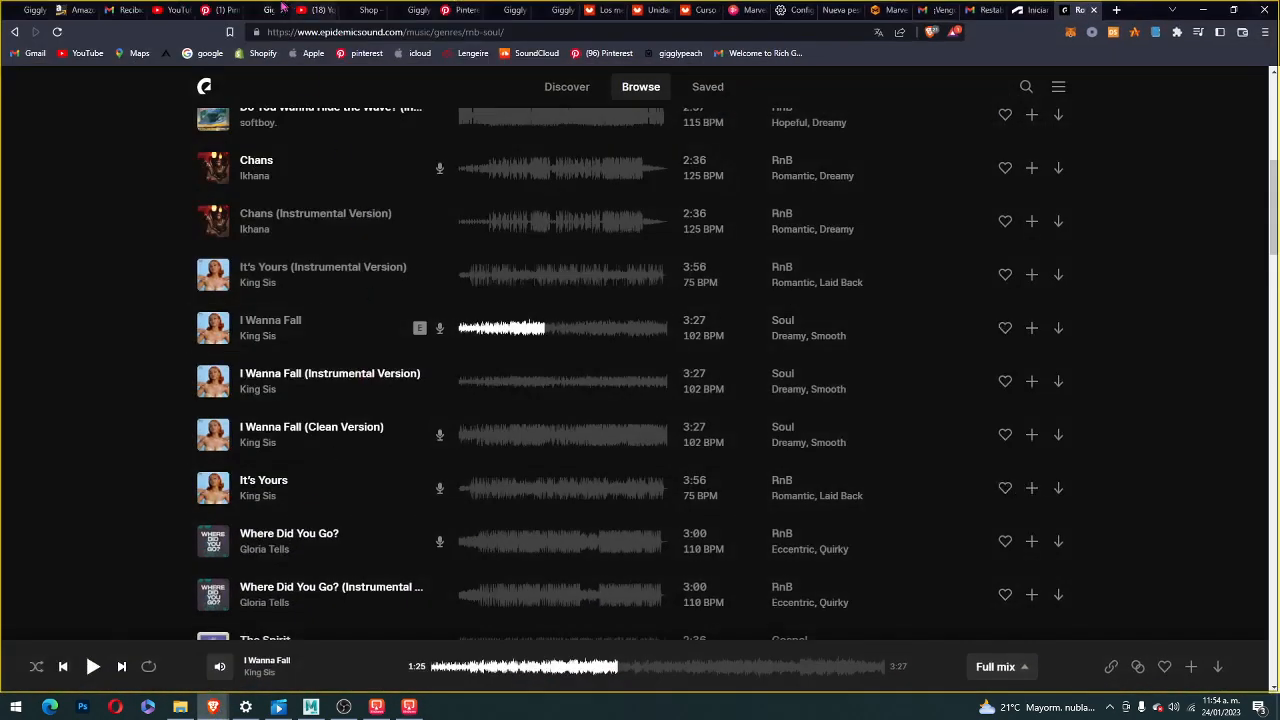
click(443, 11)
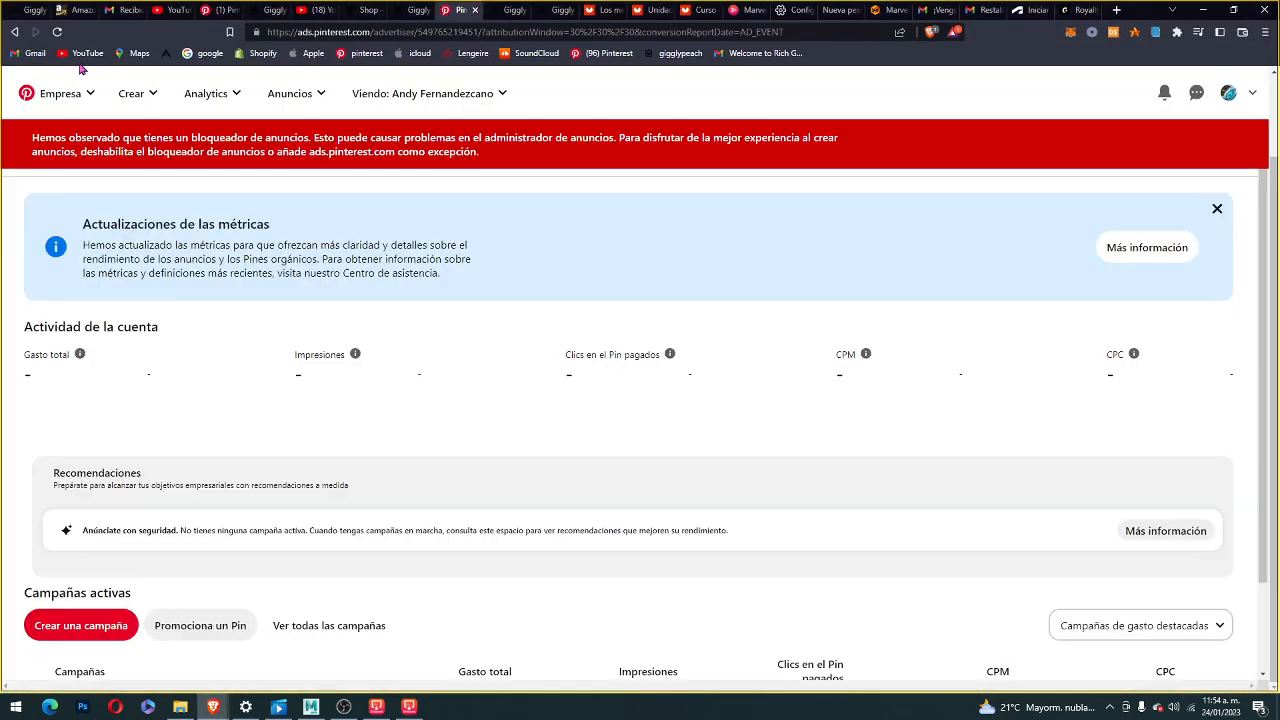
click(60, 93)
click(100, 160)
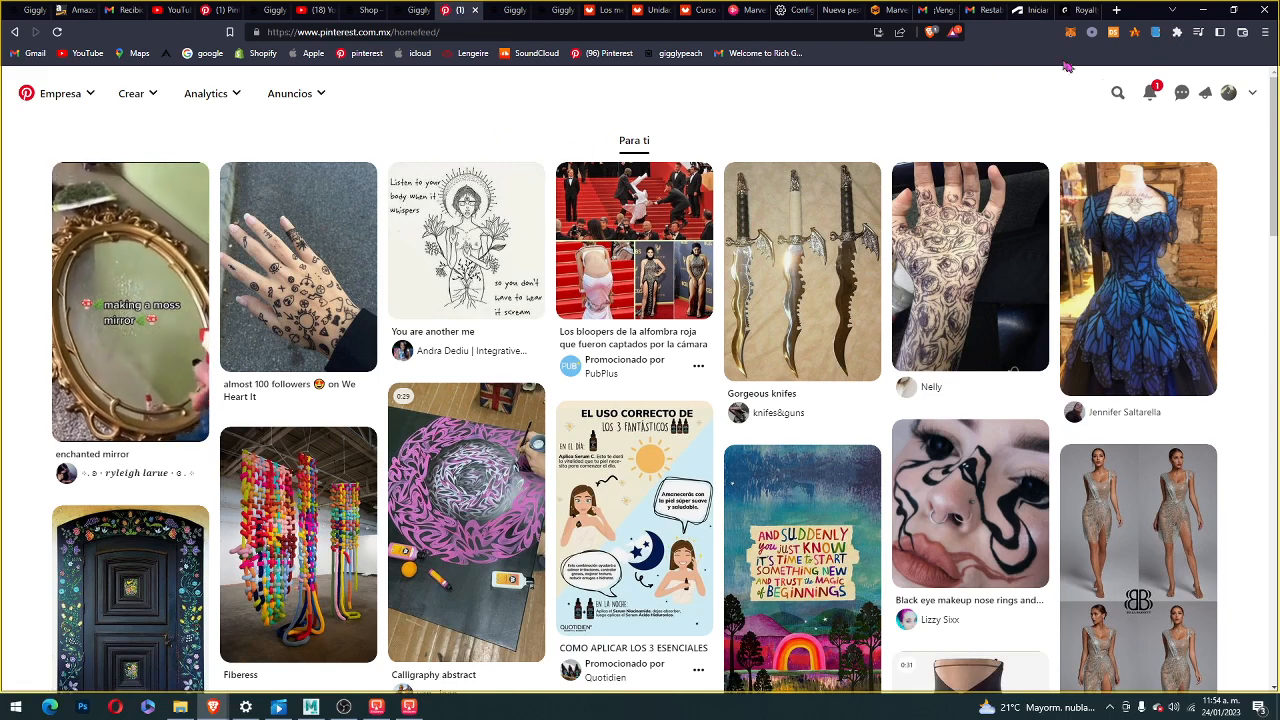
- Search Pinterest for "gorilla bodu"
click(1118, 93)
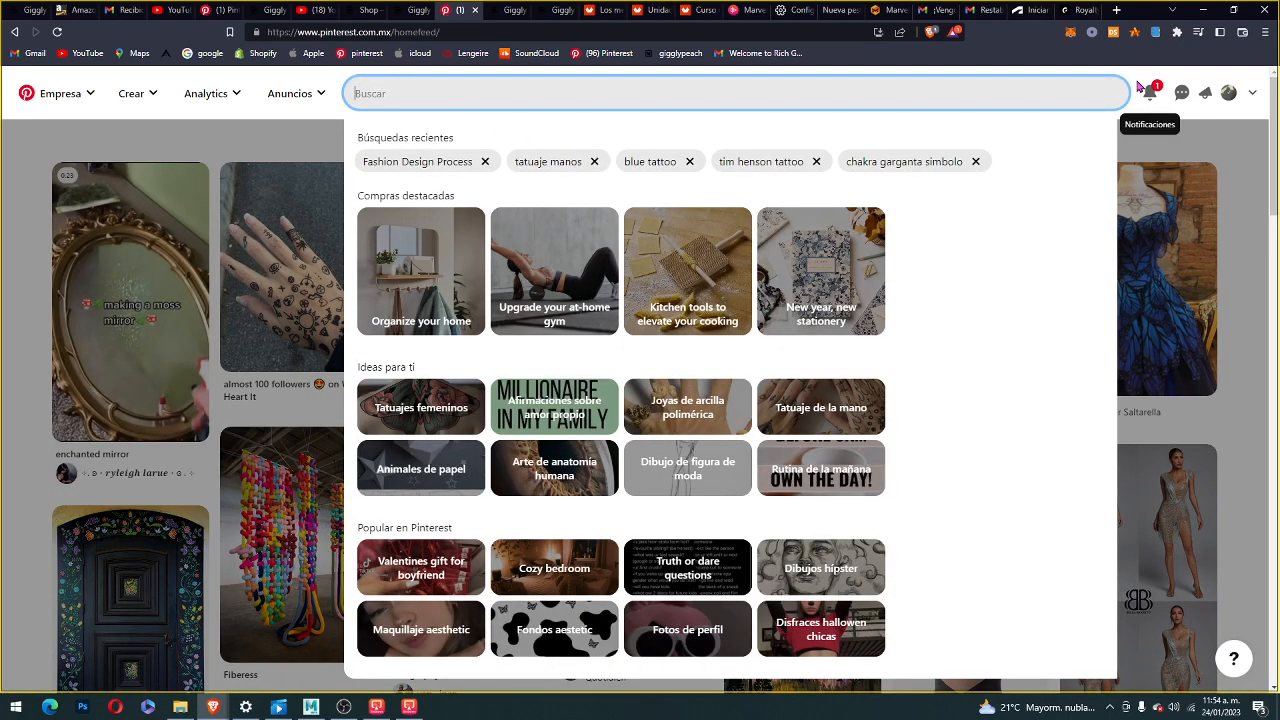
text(go)
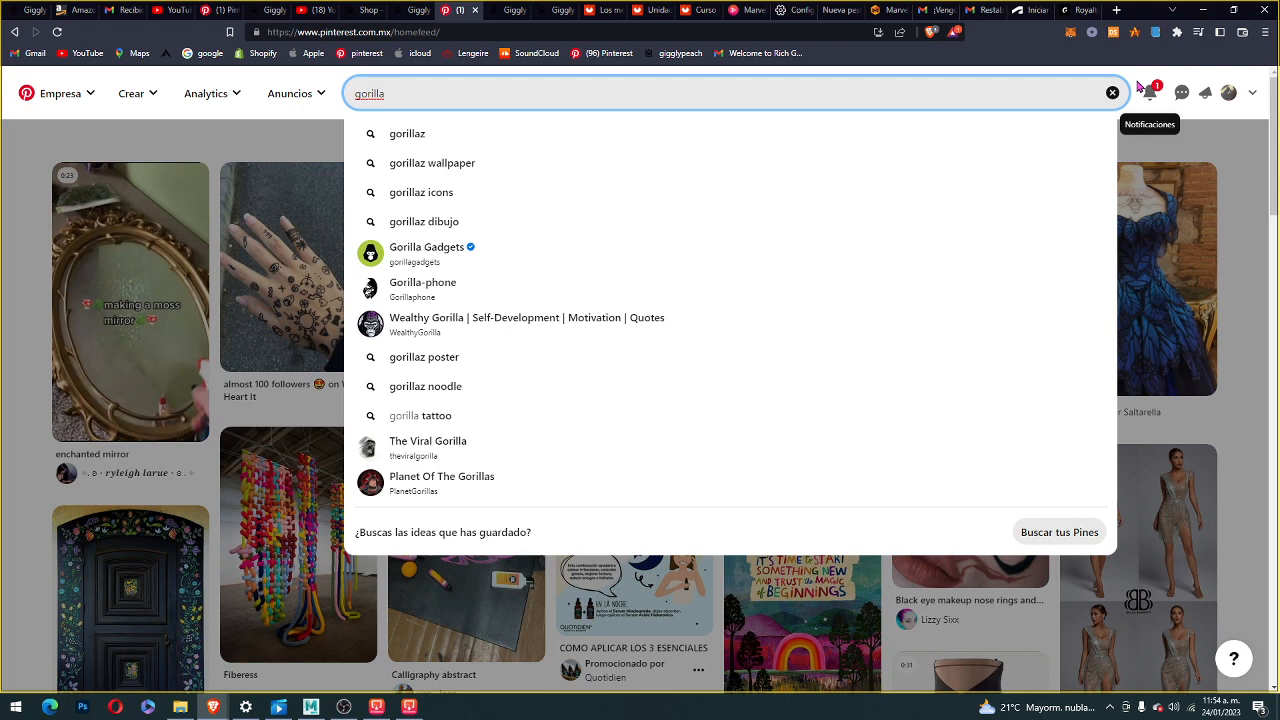
text(rilla bodu)
key(Return)
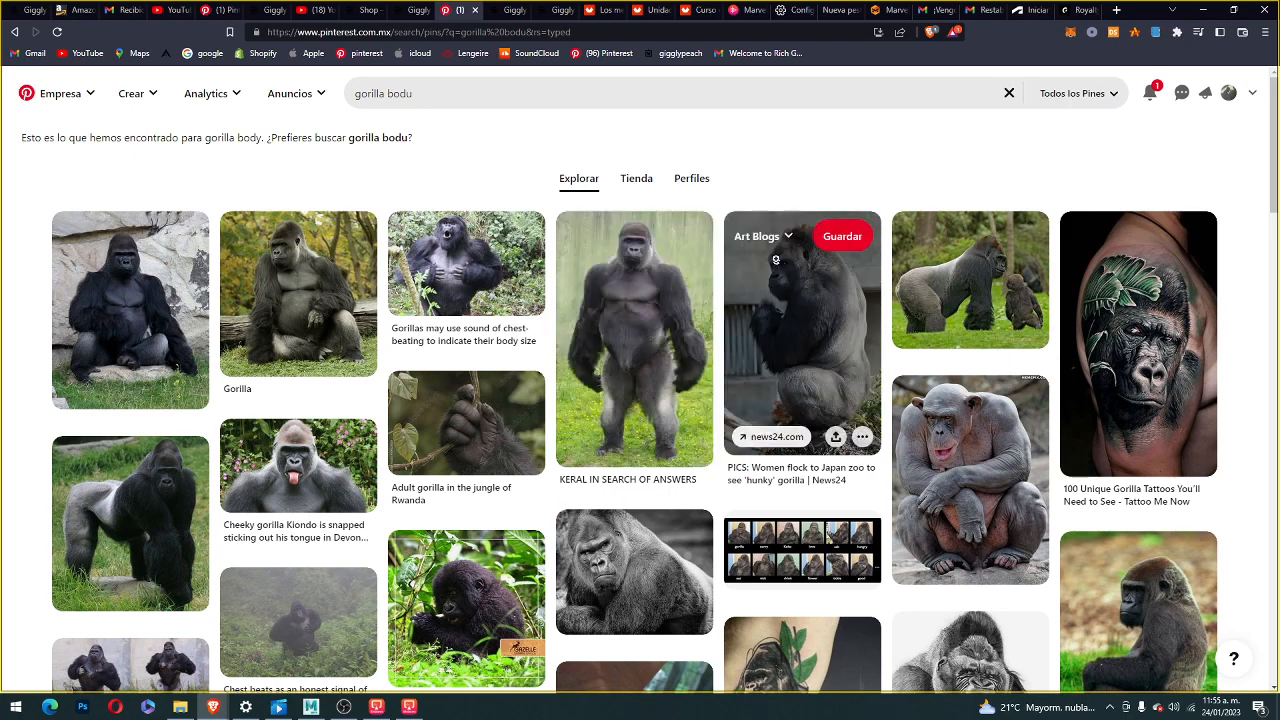
- Open the pin of the gorilla standing upright on grass and look through its similar pins
click(588, 360)
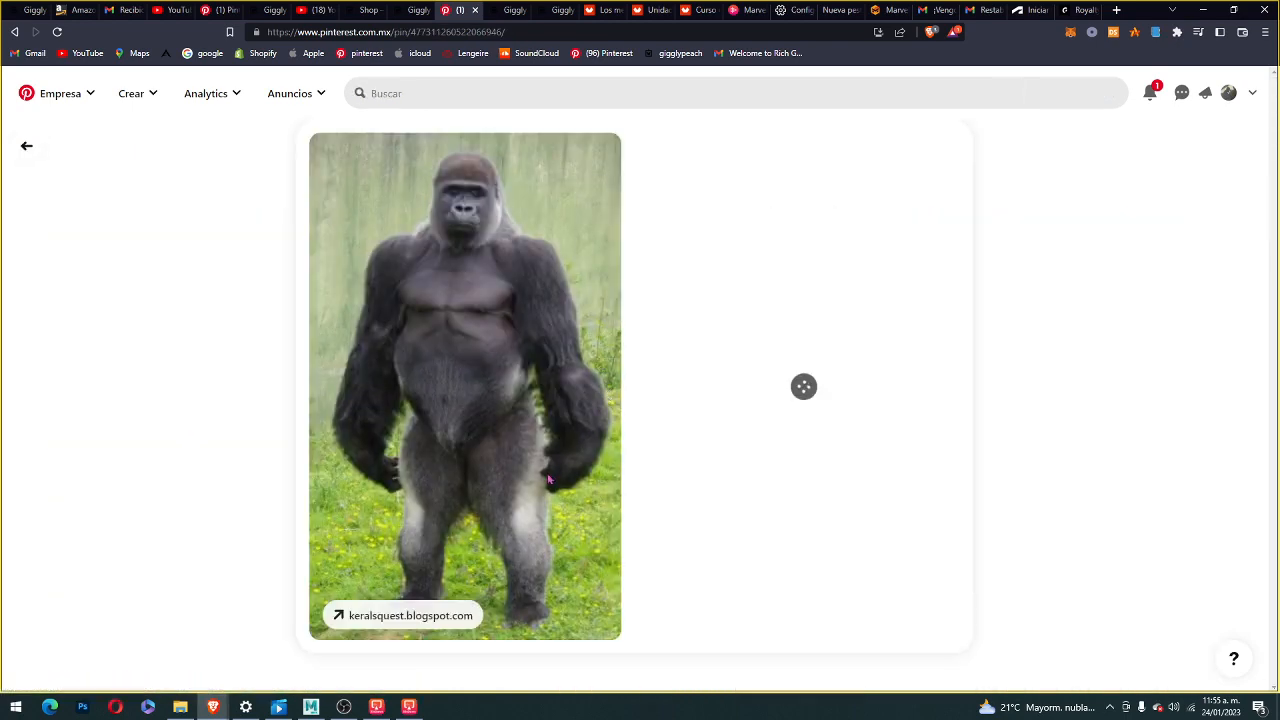
mouse_move(338, 710)
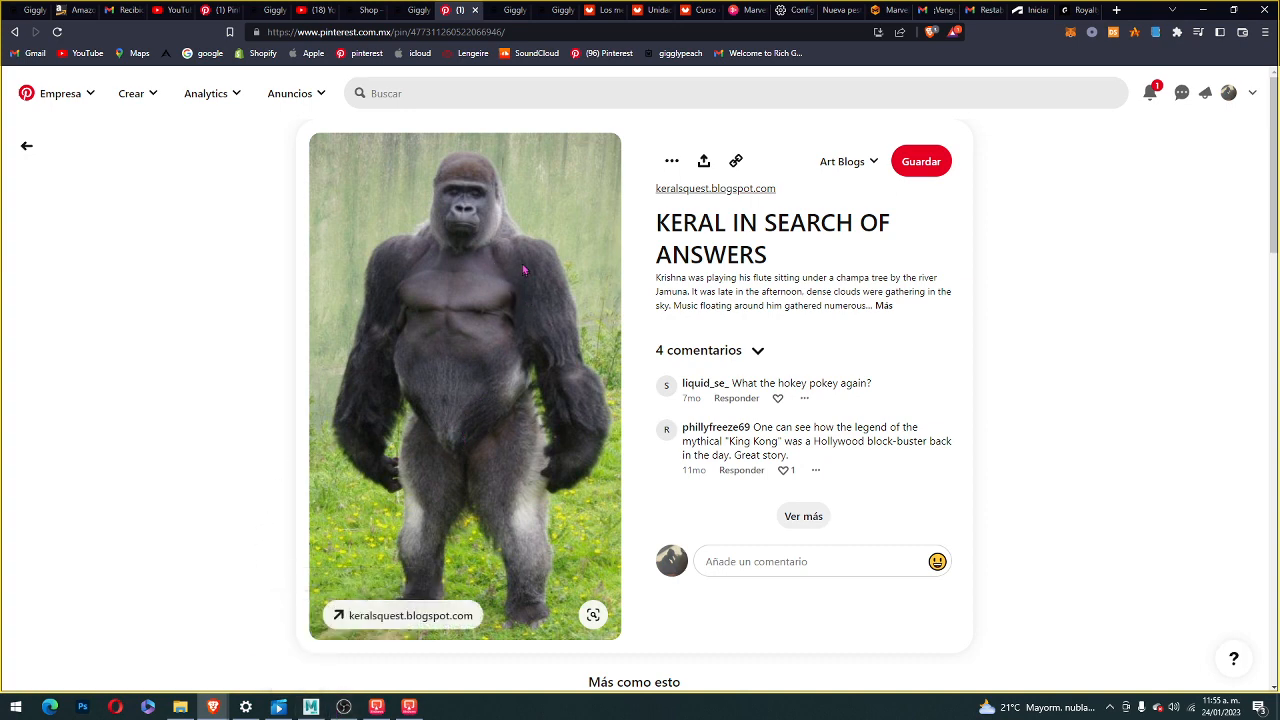
scroll(438, 336, down, 5)
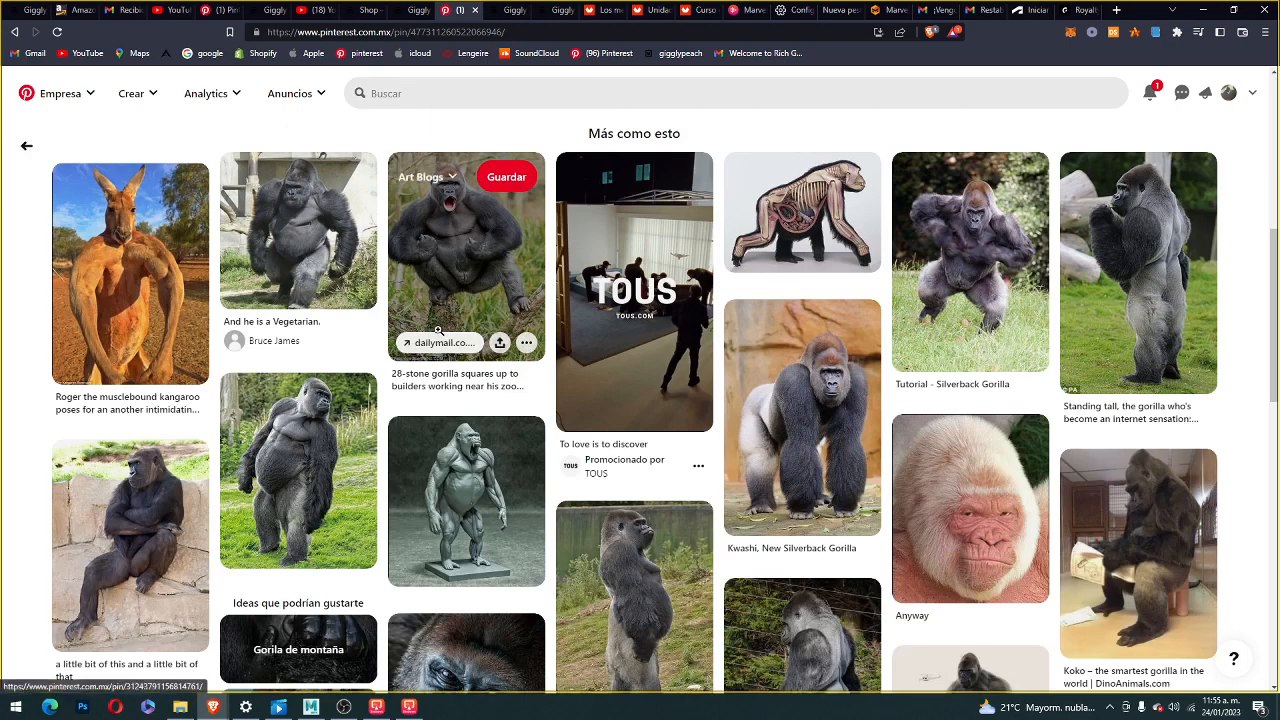
- Open the gorilla anatomy cross-section pin and save it to a new board named "ANIMAL ANATOMY"
click(742, 216)
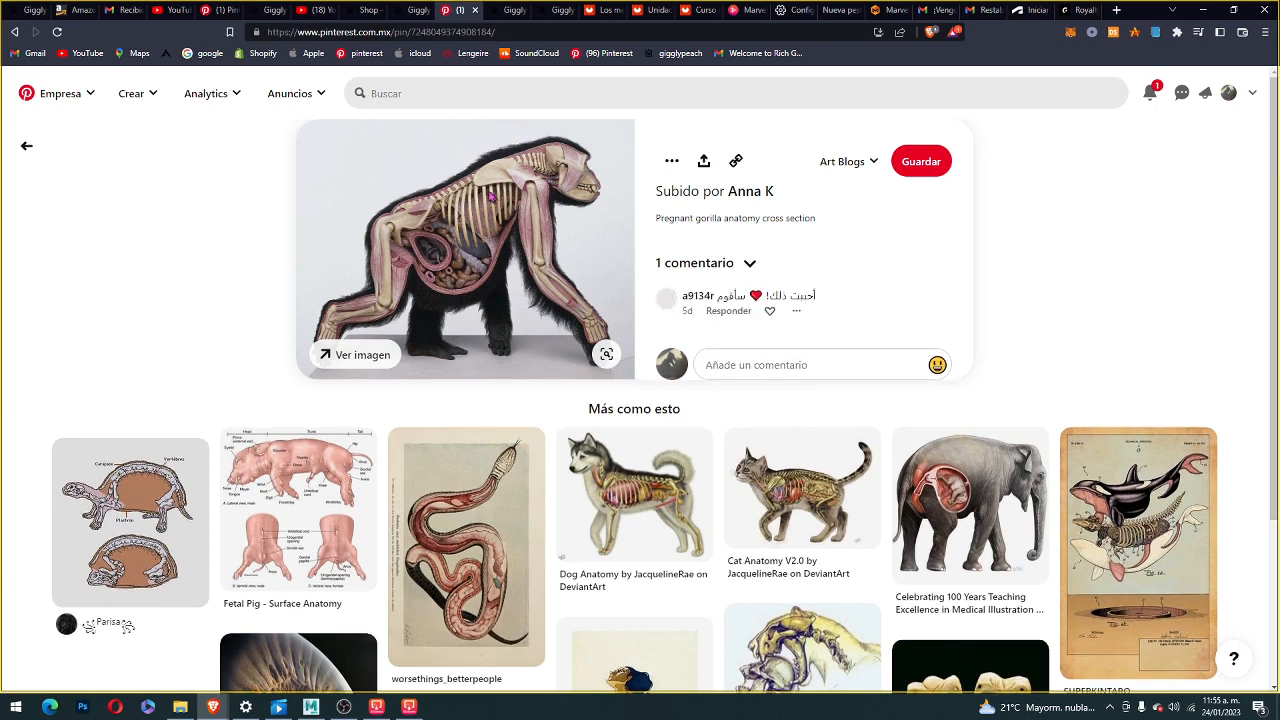
click(834, 162)
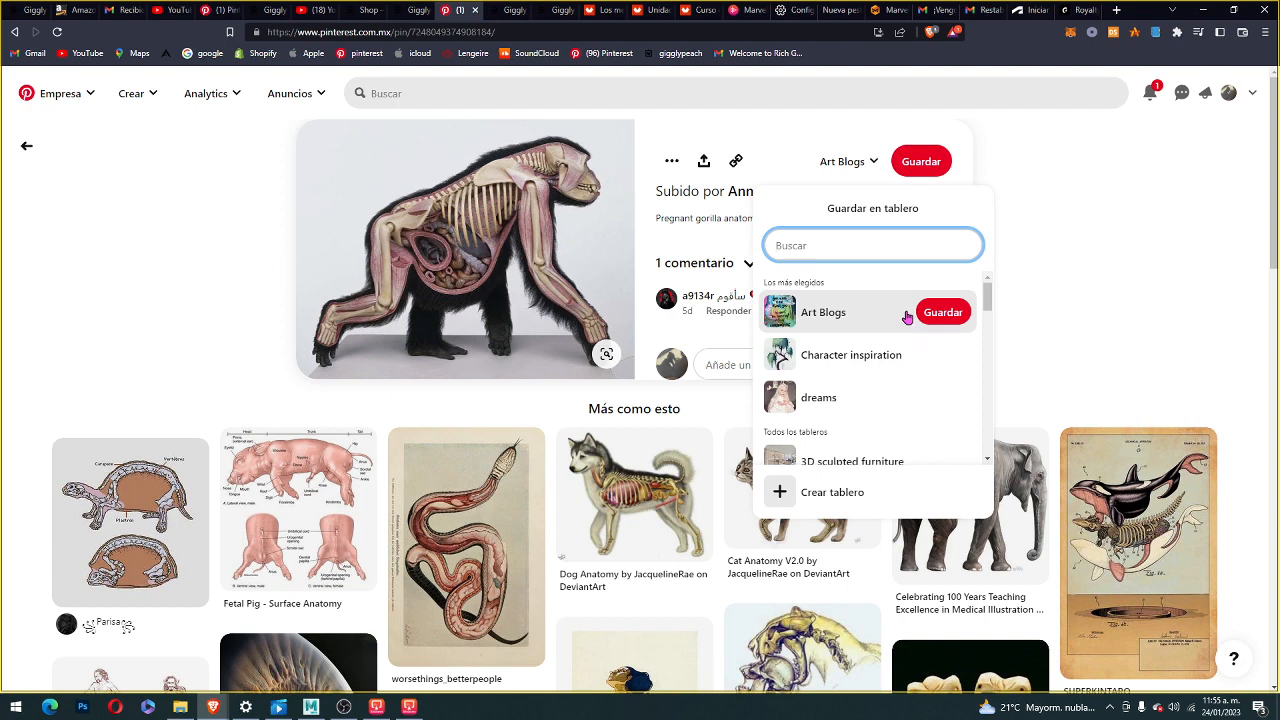
click(790, 492)
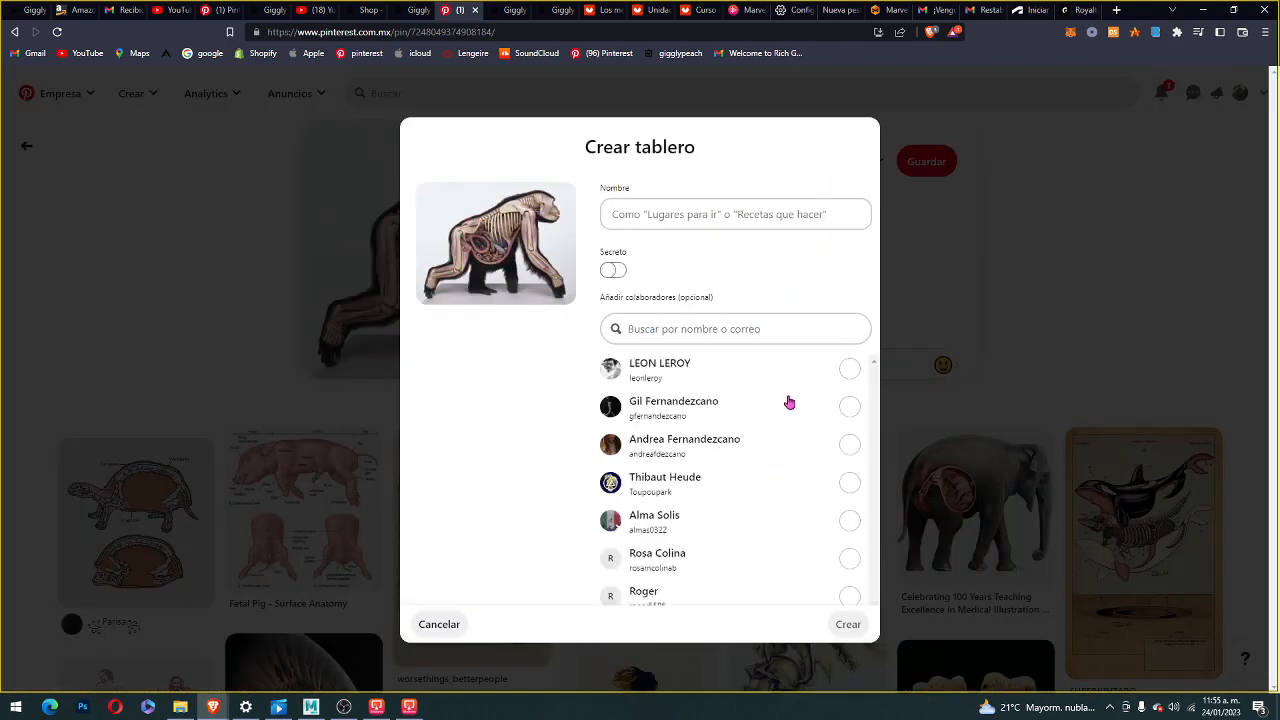
click(691, 214)
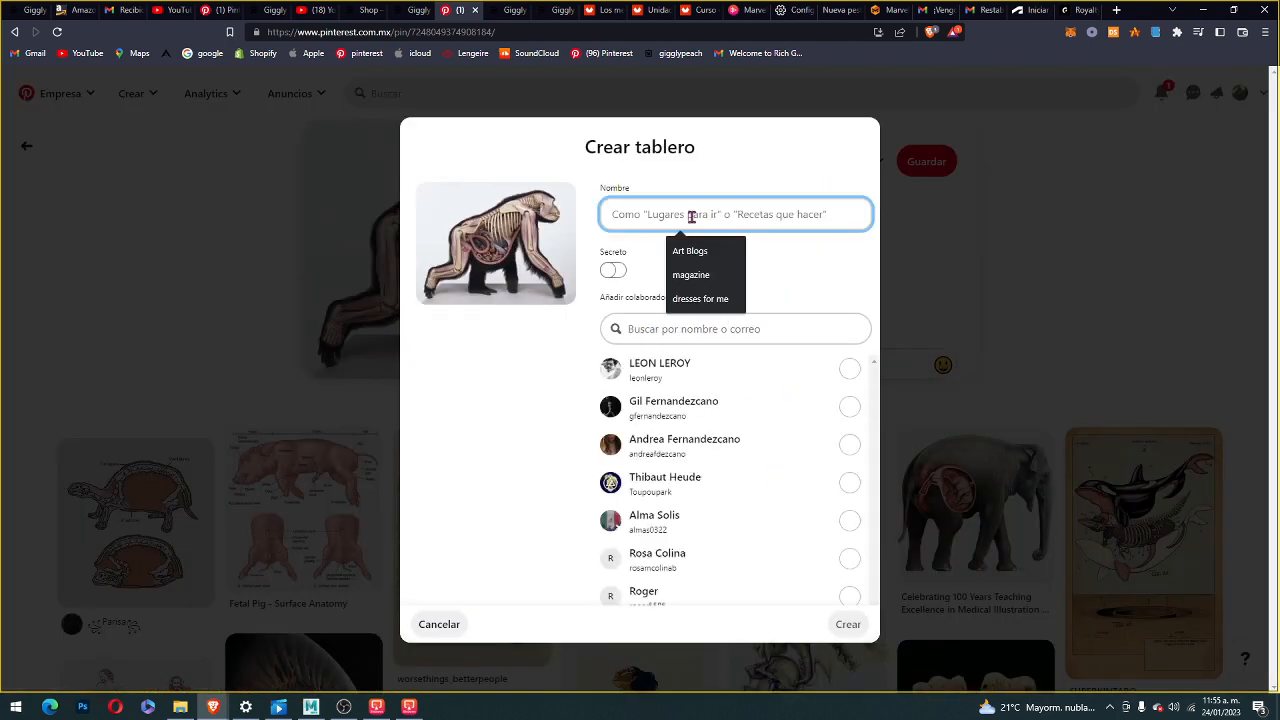
text(AN)
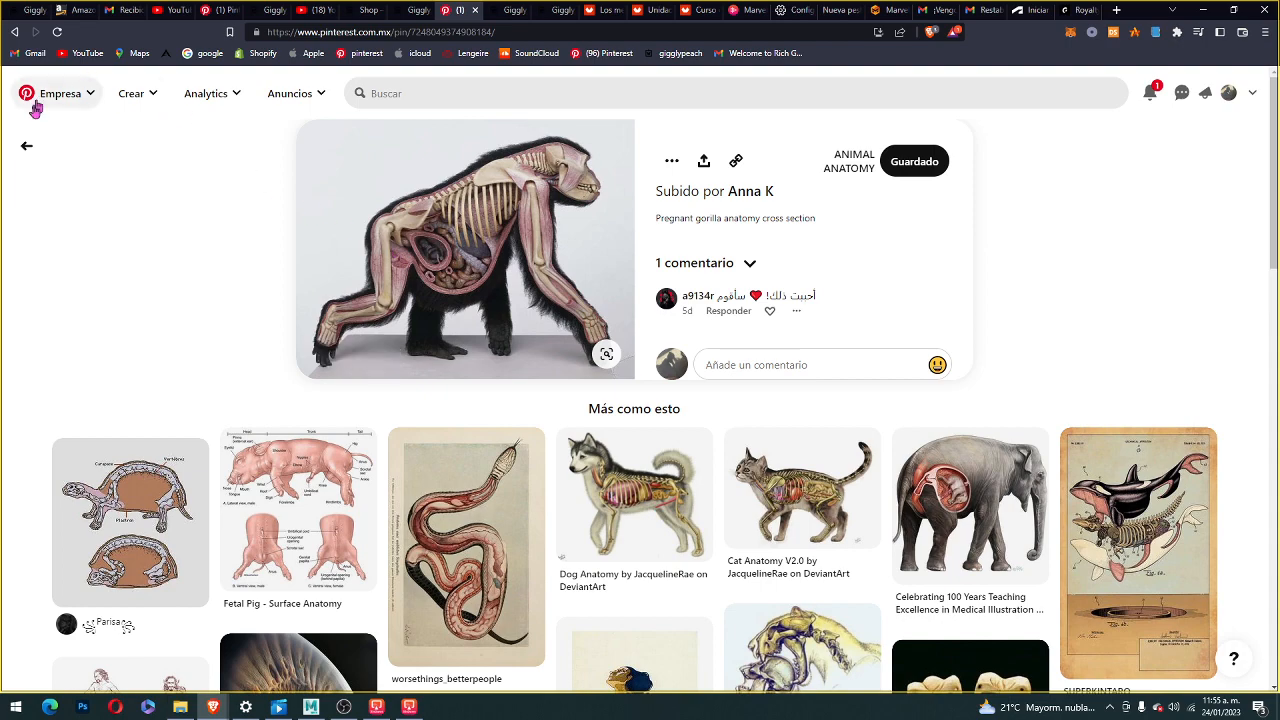
- Go back to the standing gorilla's related pins, open the grey roaring gorilla sculpture, and examine it and its similar pins for anatomy references
click(27, 146)
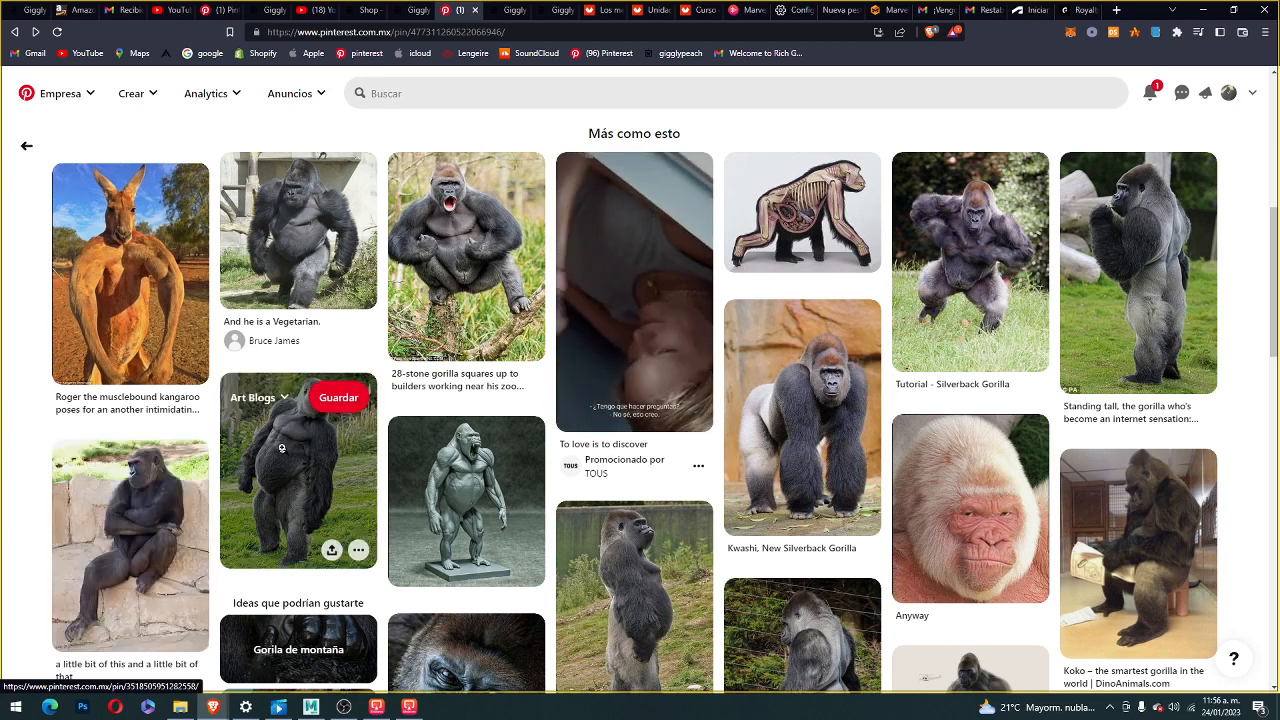
click(472, 505)
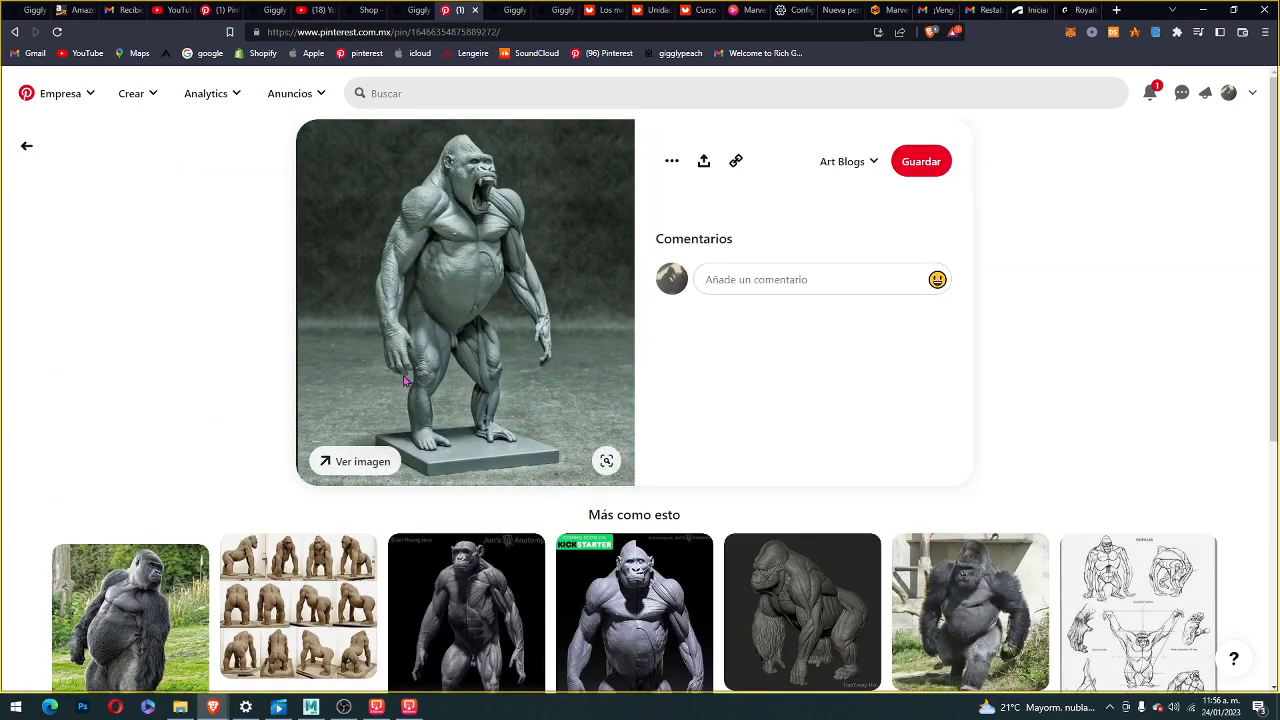
scroll(716, 392, down, 3)
scroll(716, 391, down, 3)
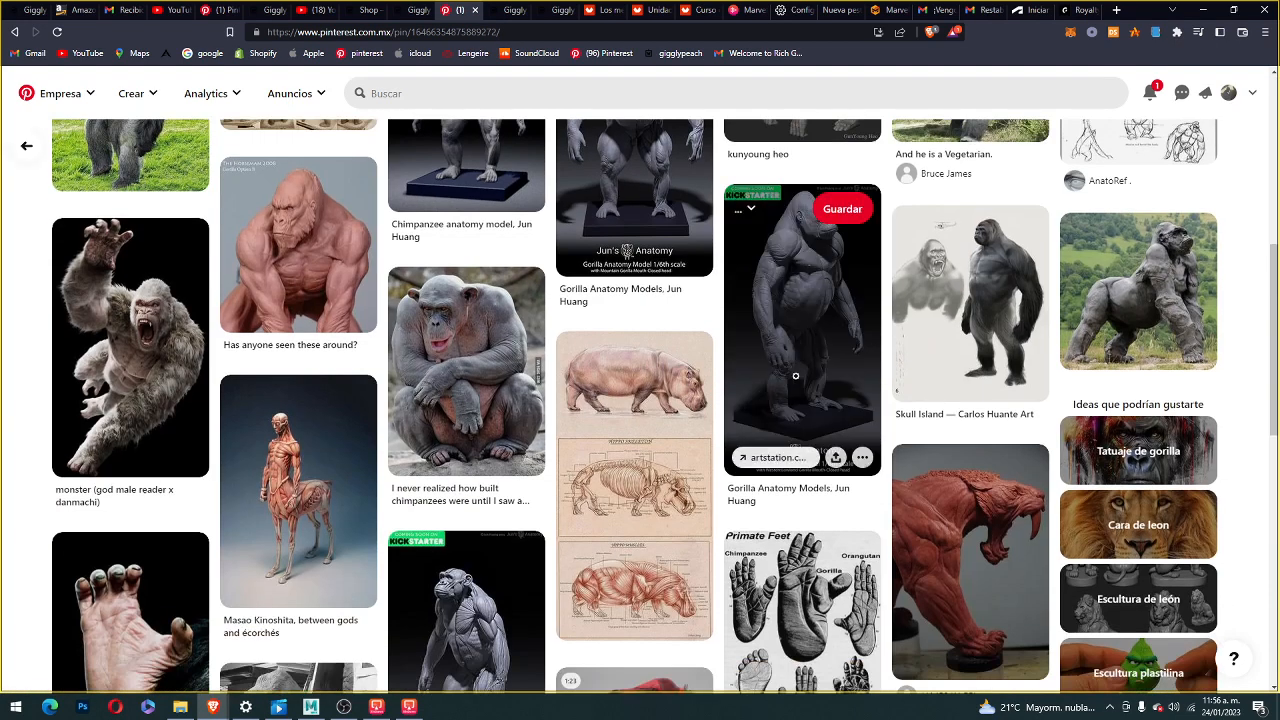
scroll(794, 374, up, 3)
scroll(709, 391, down, 8)
scroll(923, 406, up, 5)
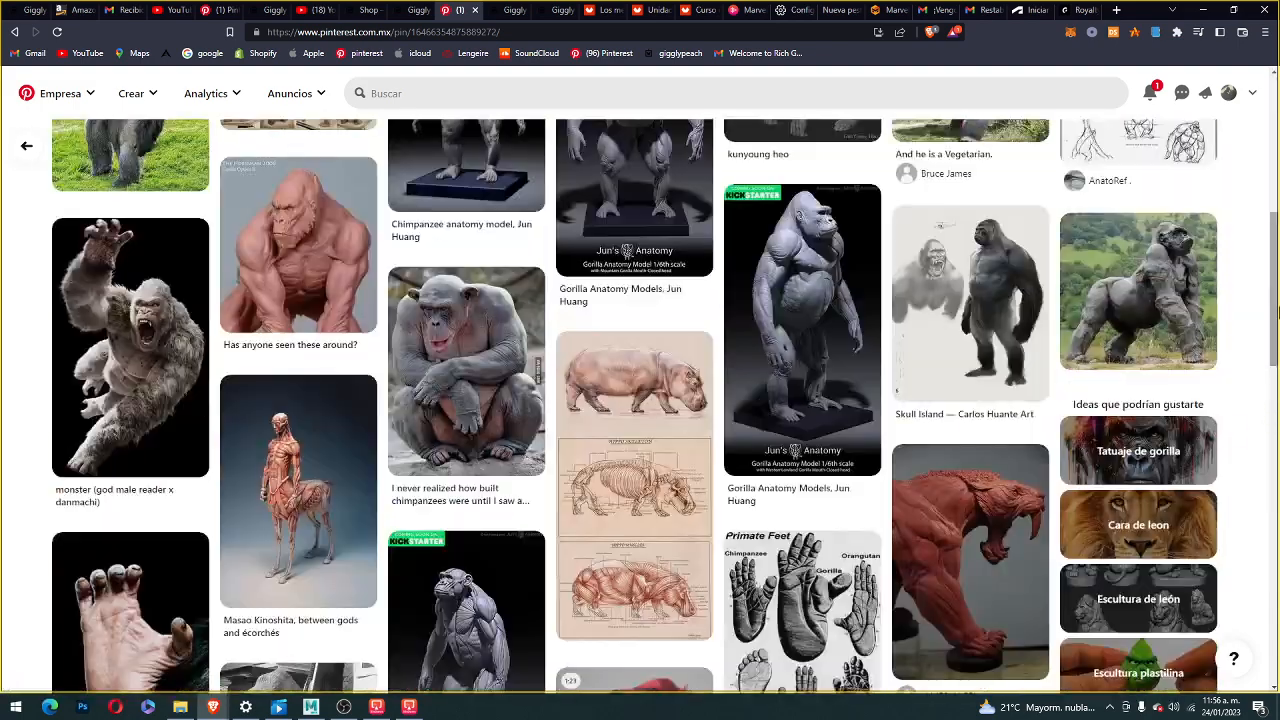
scroll(600, 265, up, 5)
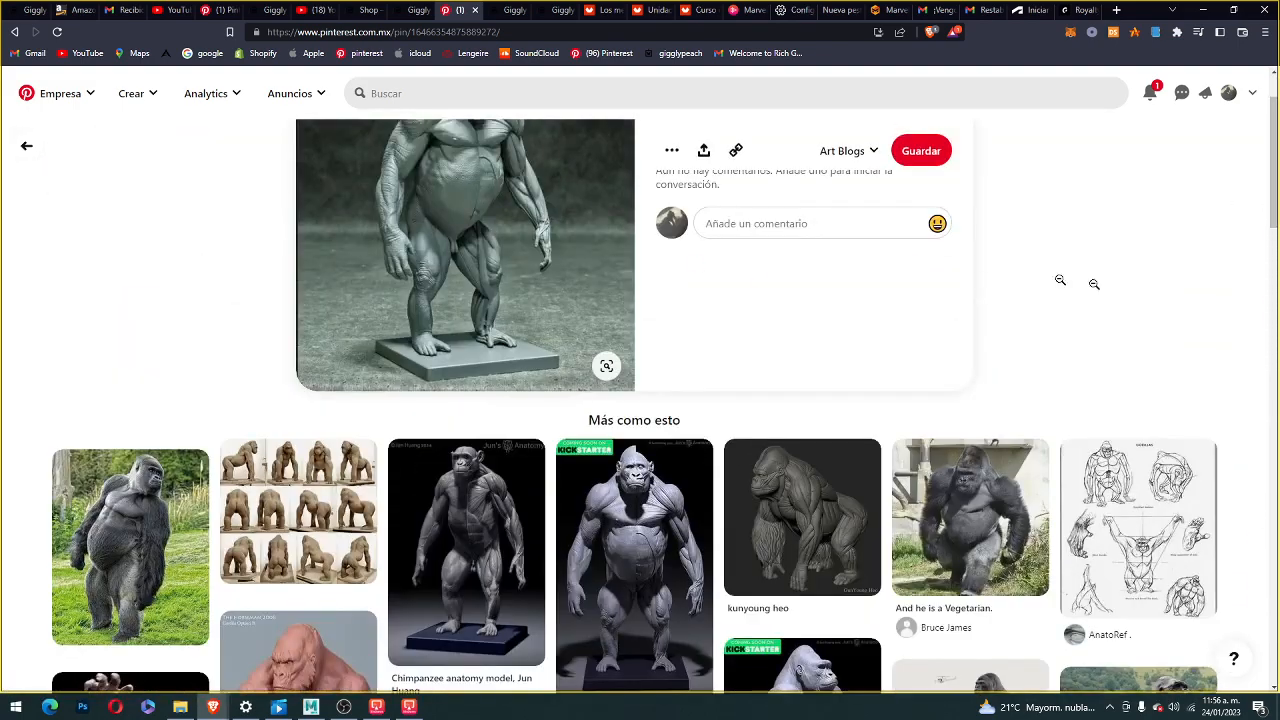
scroll(1272, 200, up, 1)
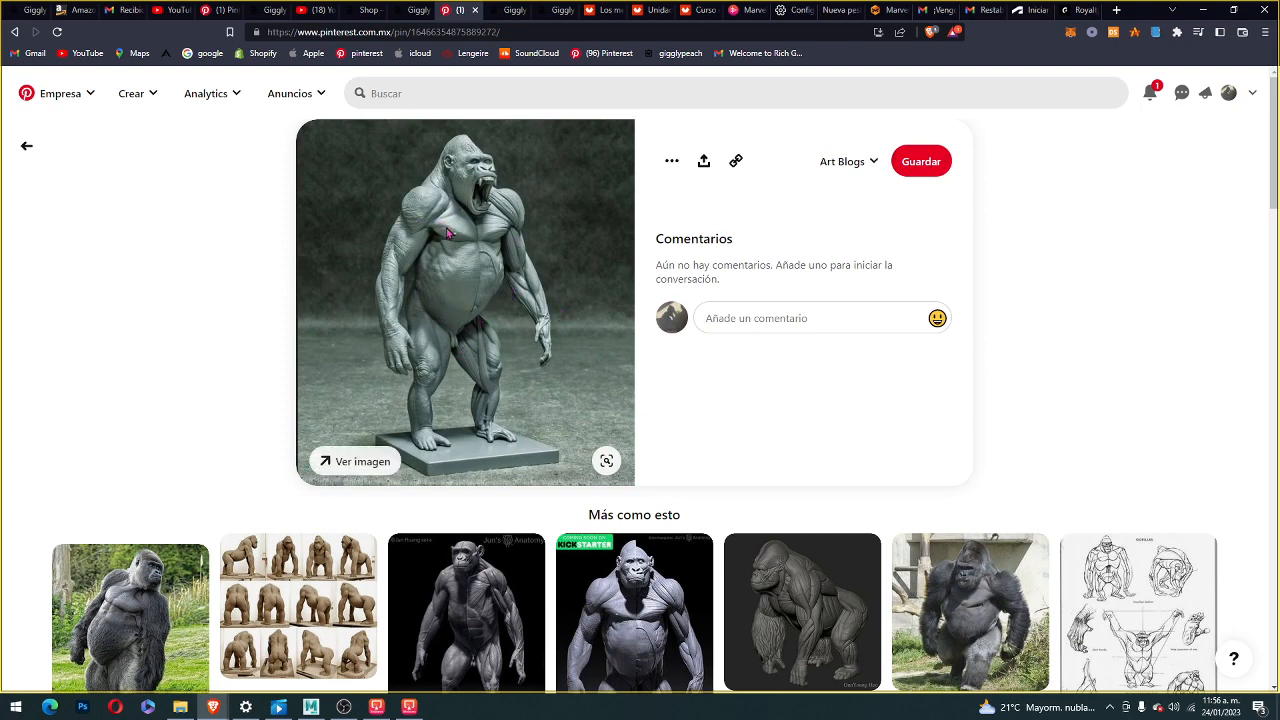
drag(1273, 123, 1274, 191)
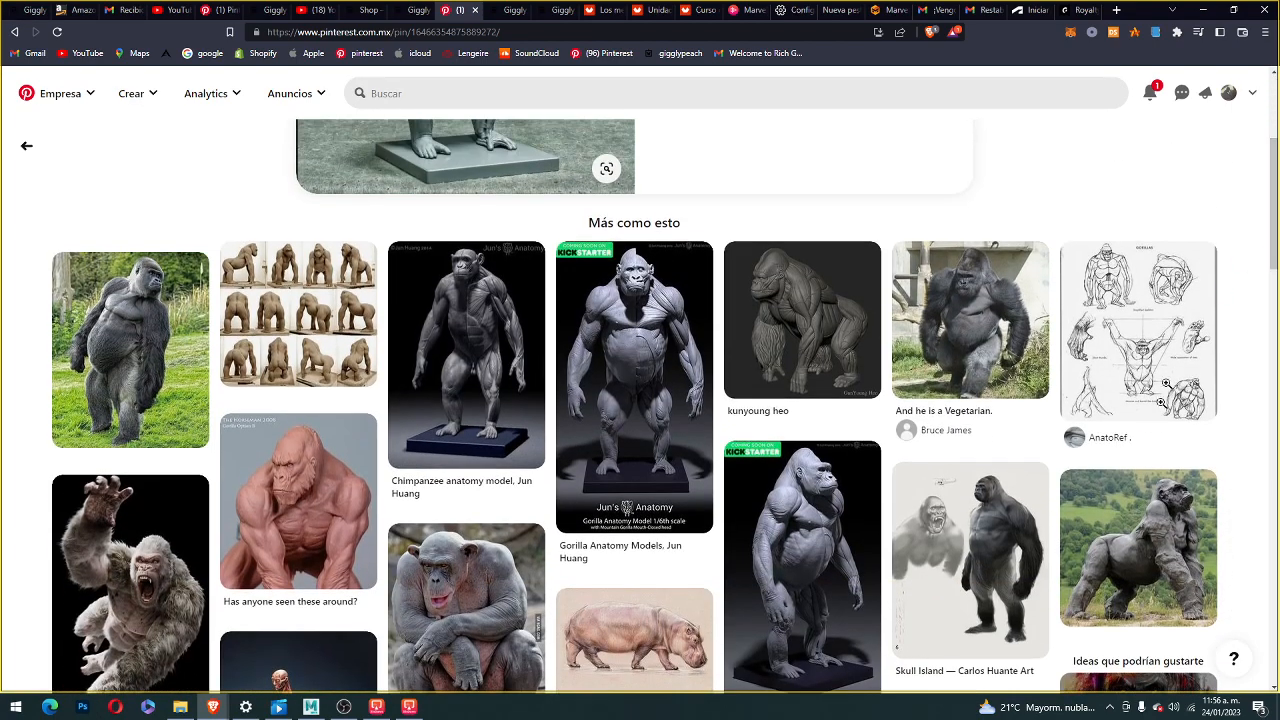
- Open the pin of the gorilla sculpture on all fours in front of green hills and save it to the ANIMAL ANATOMY board
click(1088, 568)
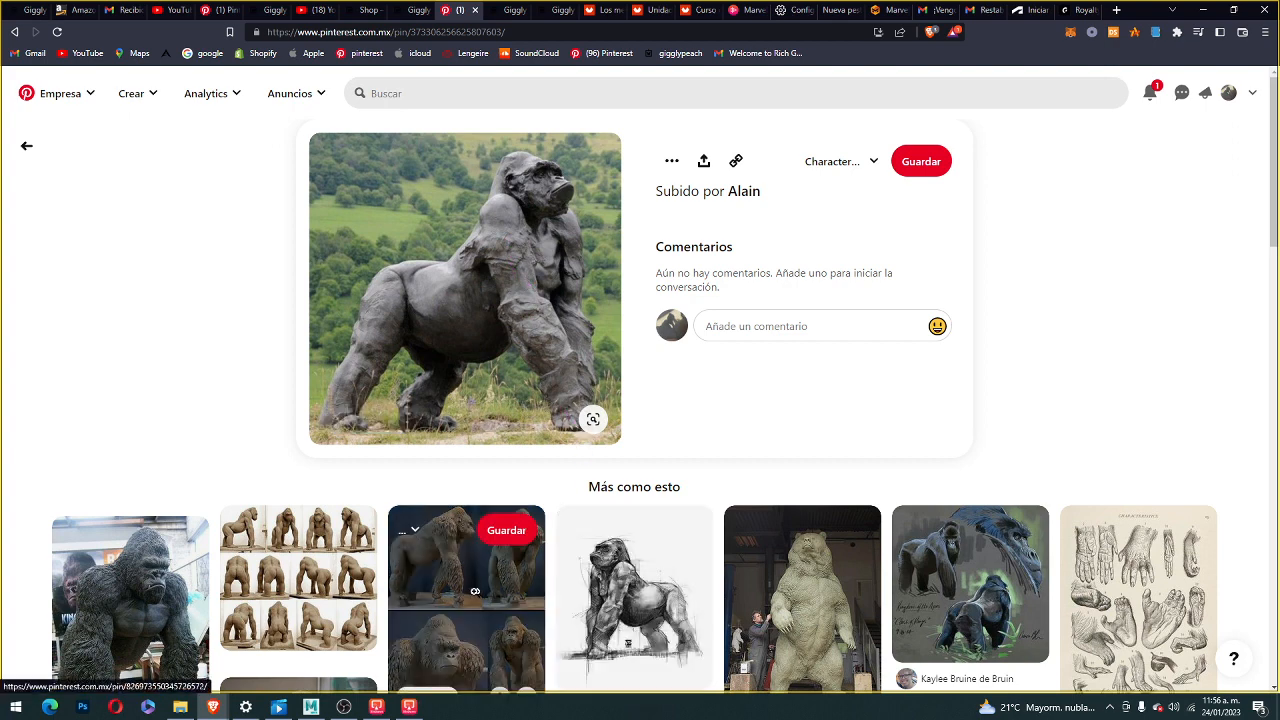
click(874, 166)
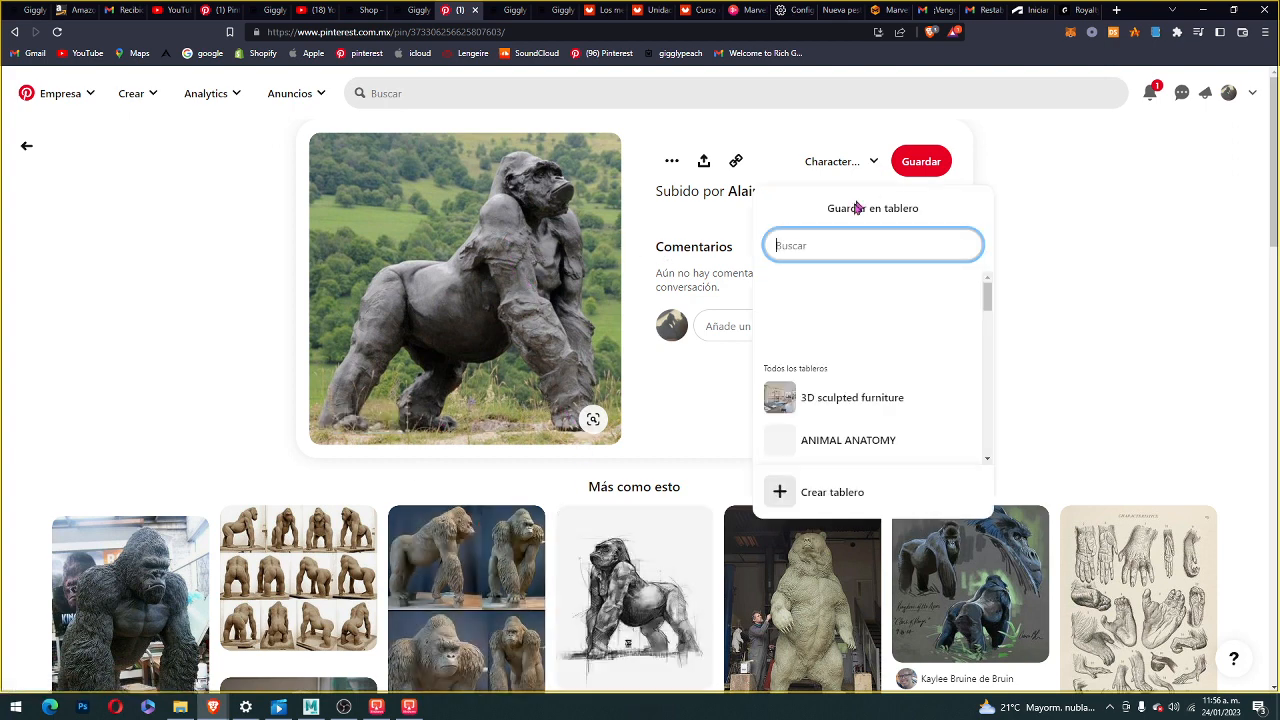
click(940, 313)
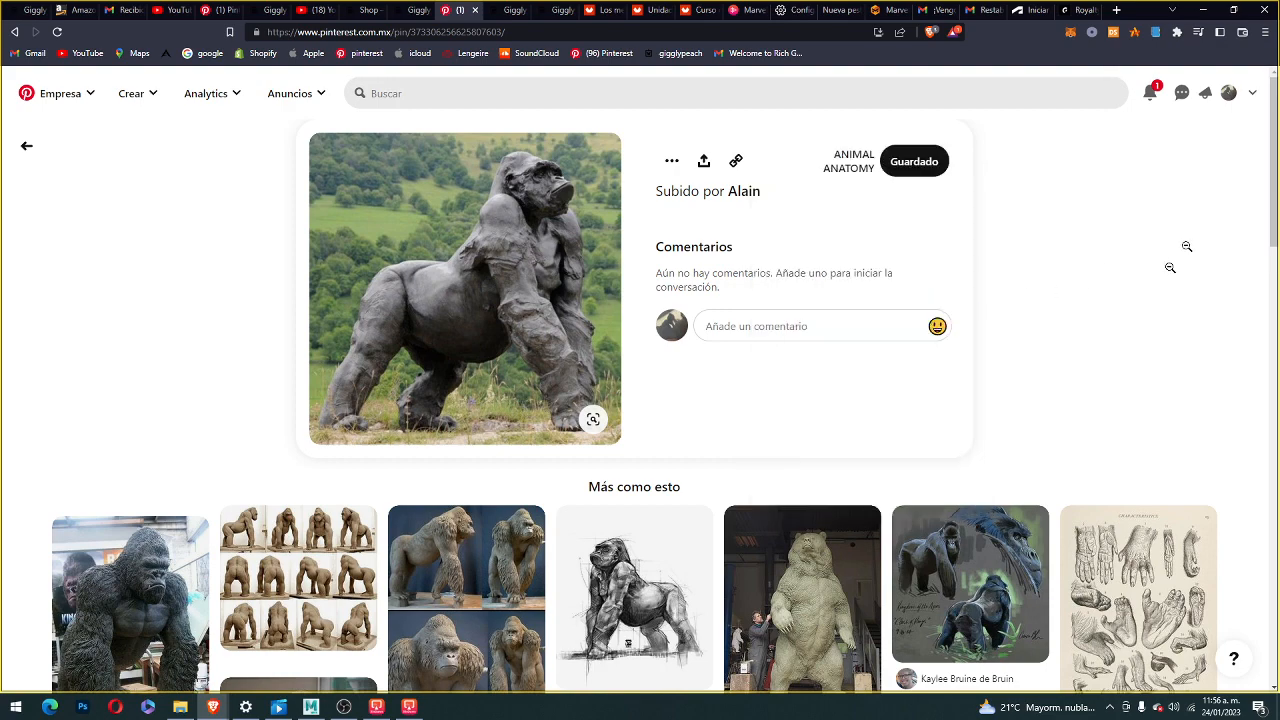
- Open the "Gorilla to Human Comparison" pin from the related pins and save it to the ANIMAL ANATOMY board
scroll(1276, 233, down, 4)
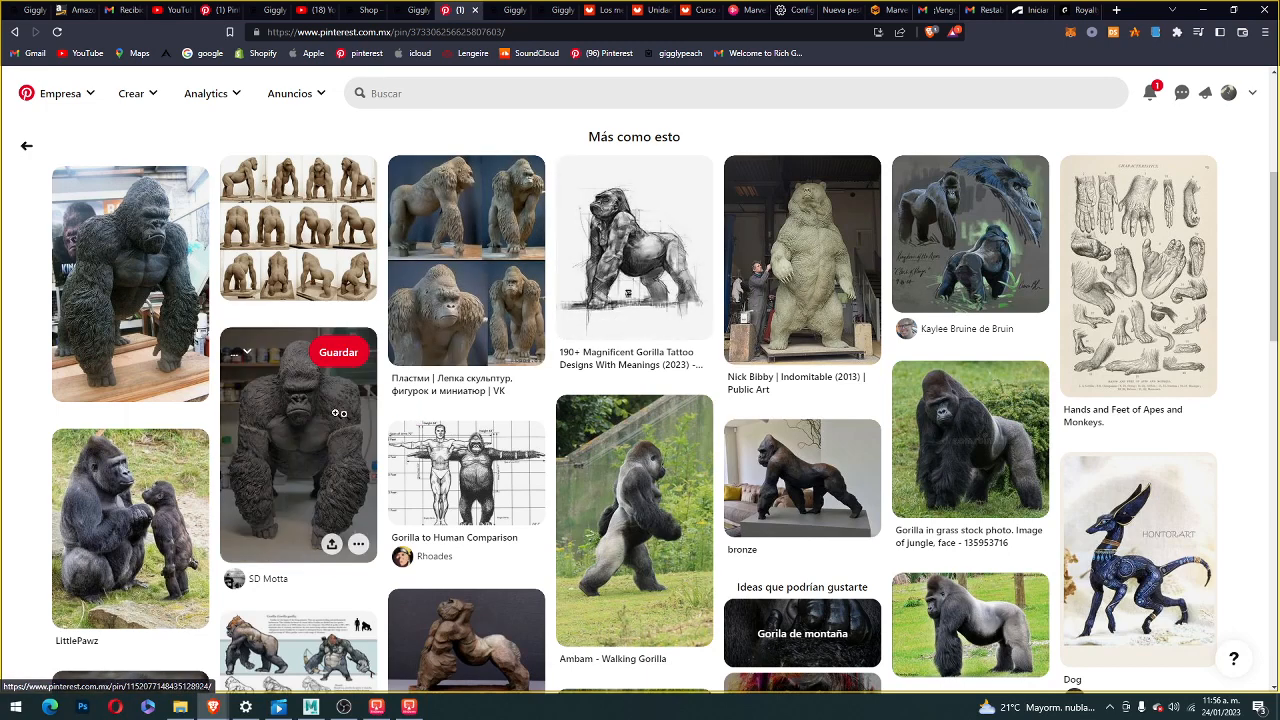
click(445, 470)
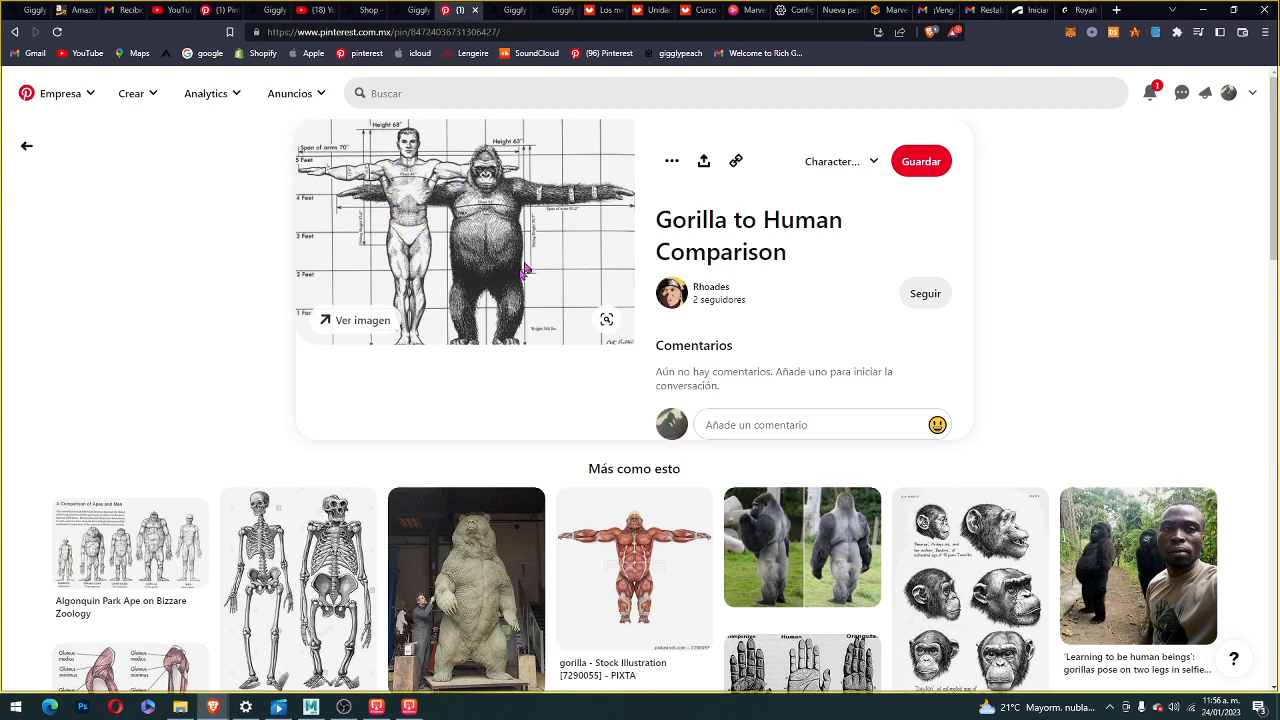
click(838, 172)
click(945, 313)
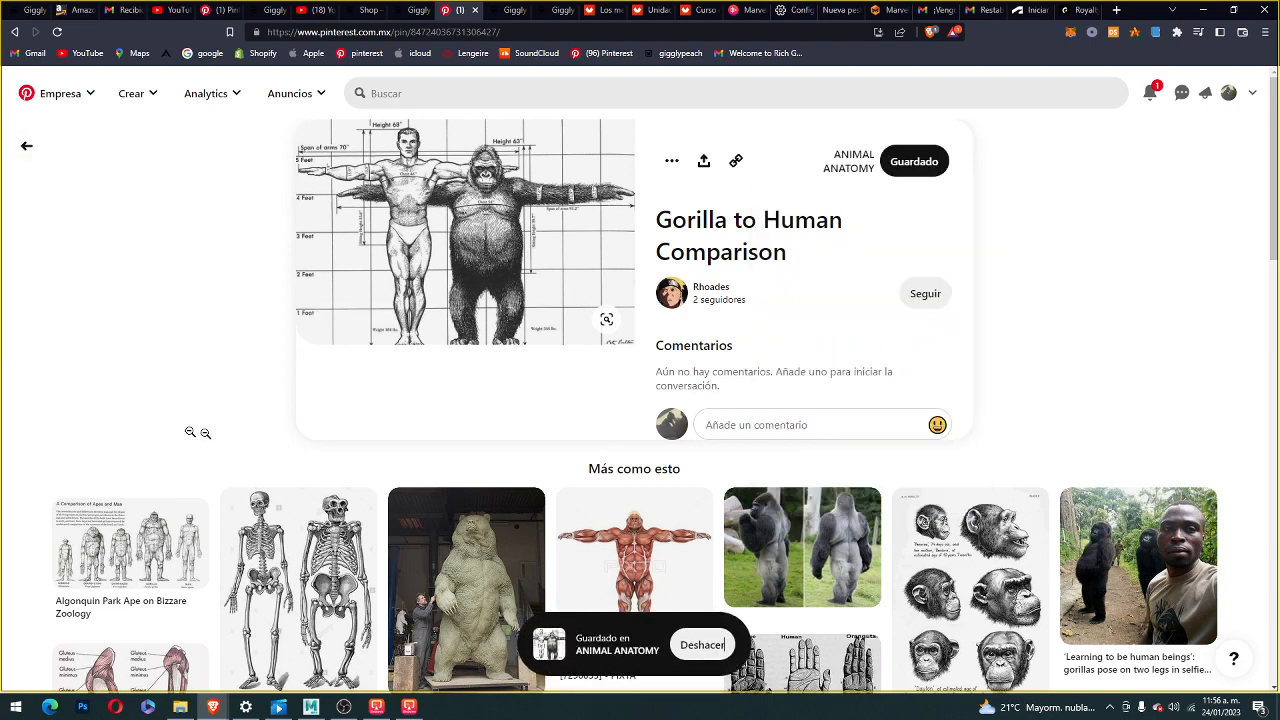
- Bring up the DouWan drawing window and place it beside the gorilla and human comparison image, leaving the reference uncovered
scroll(250, 436, down, 5)
scroll(275, 432, up, 5)
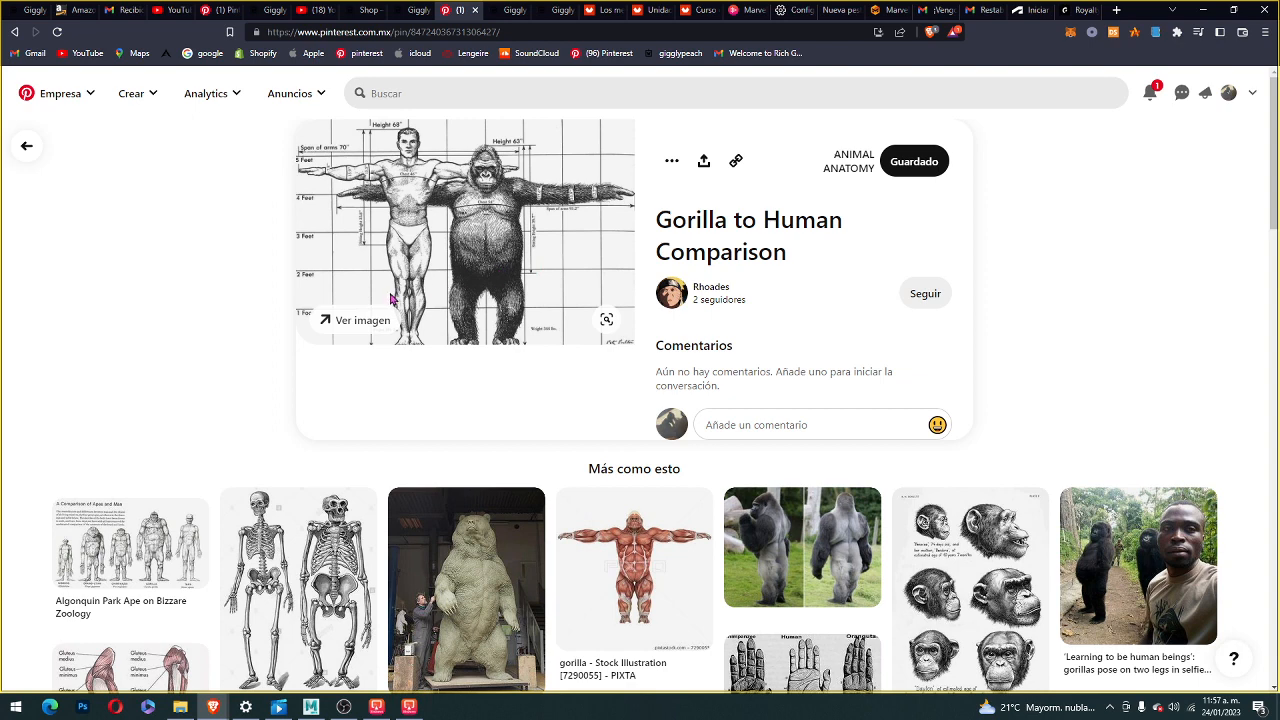
click(408, 708)
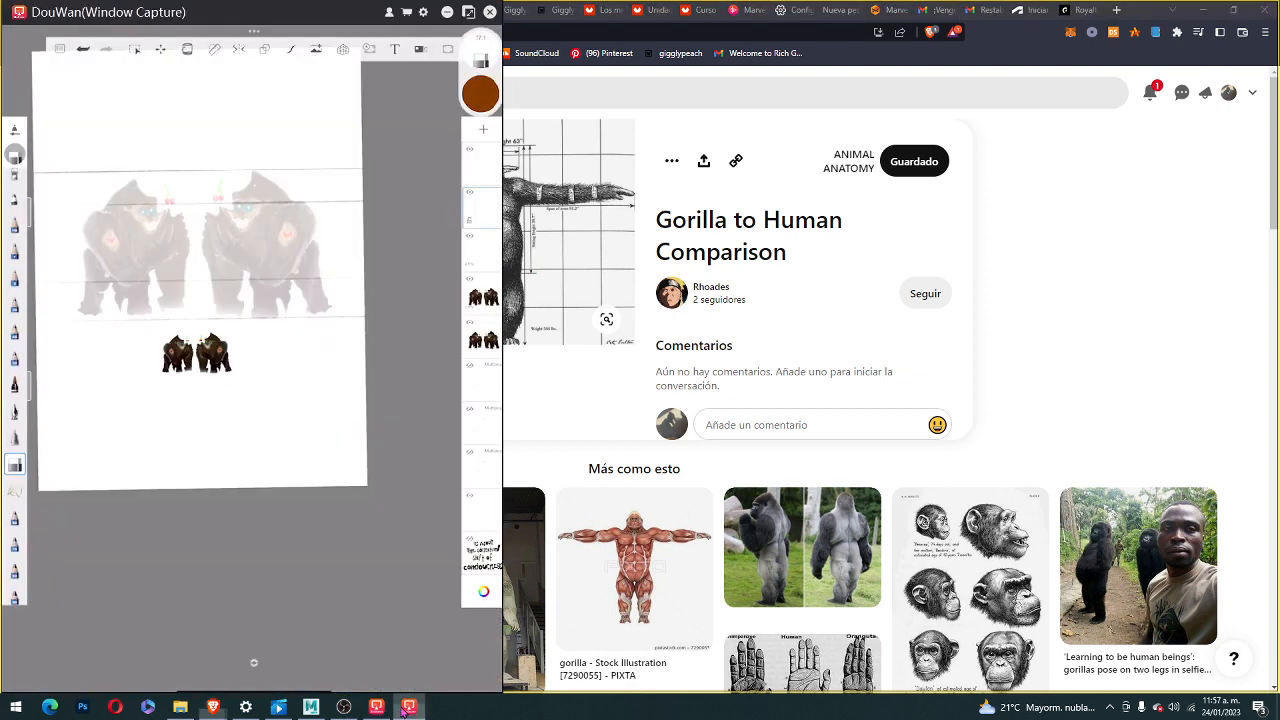
drag(255, 16, 919, 40)
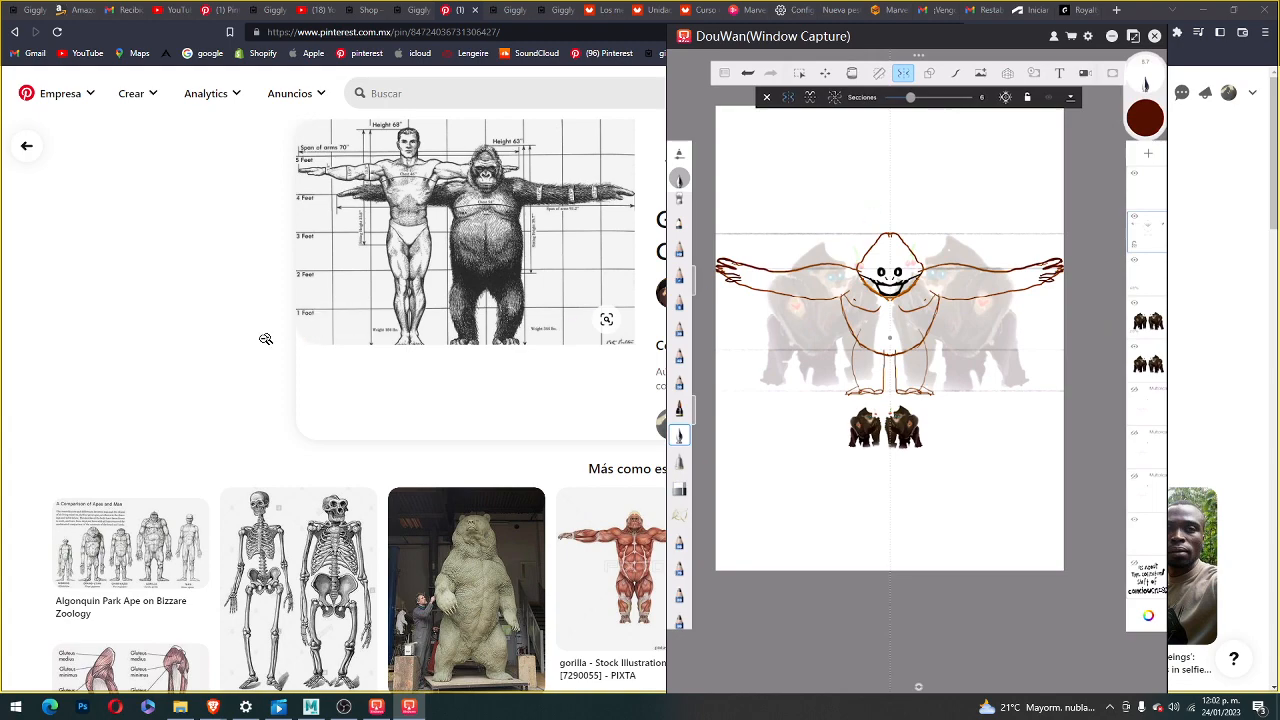
- Open the "bonobo anatomy model" pin from the gorilla sculpture's related pins and save it to the ANIMAL ANATOMY board
click(224, 346)
scroll(316, 413, down, 3)
scroll(316, 413, down, 5)
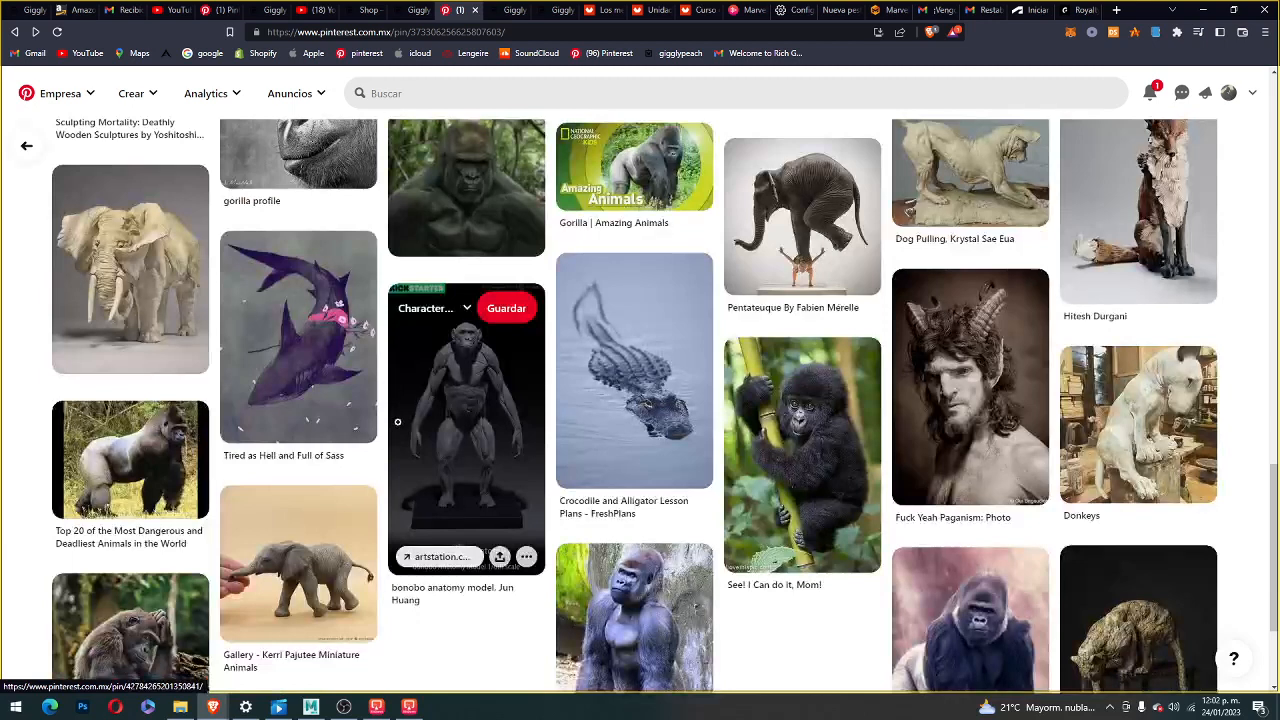
click(398, 365)
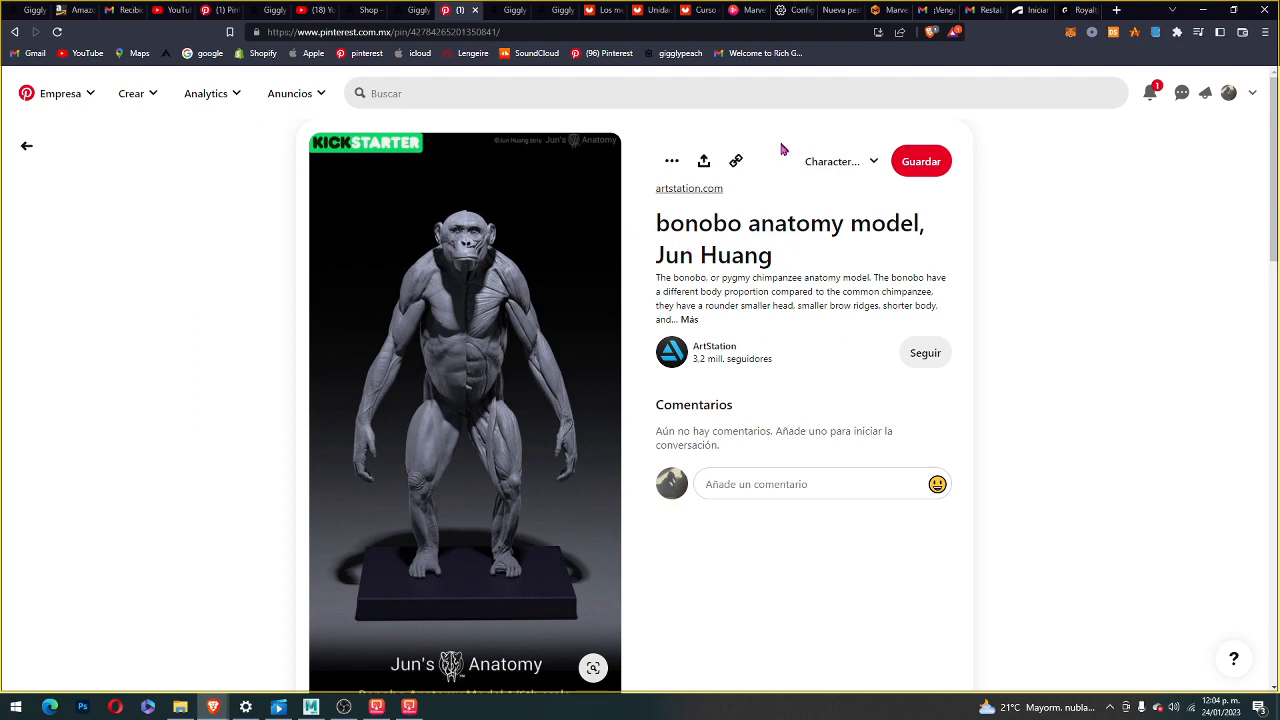
click(840, 162)
click(885, 318)
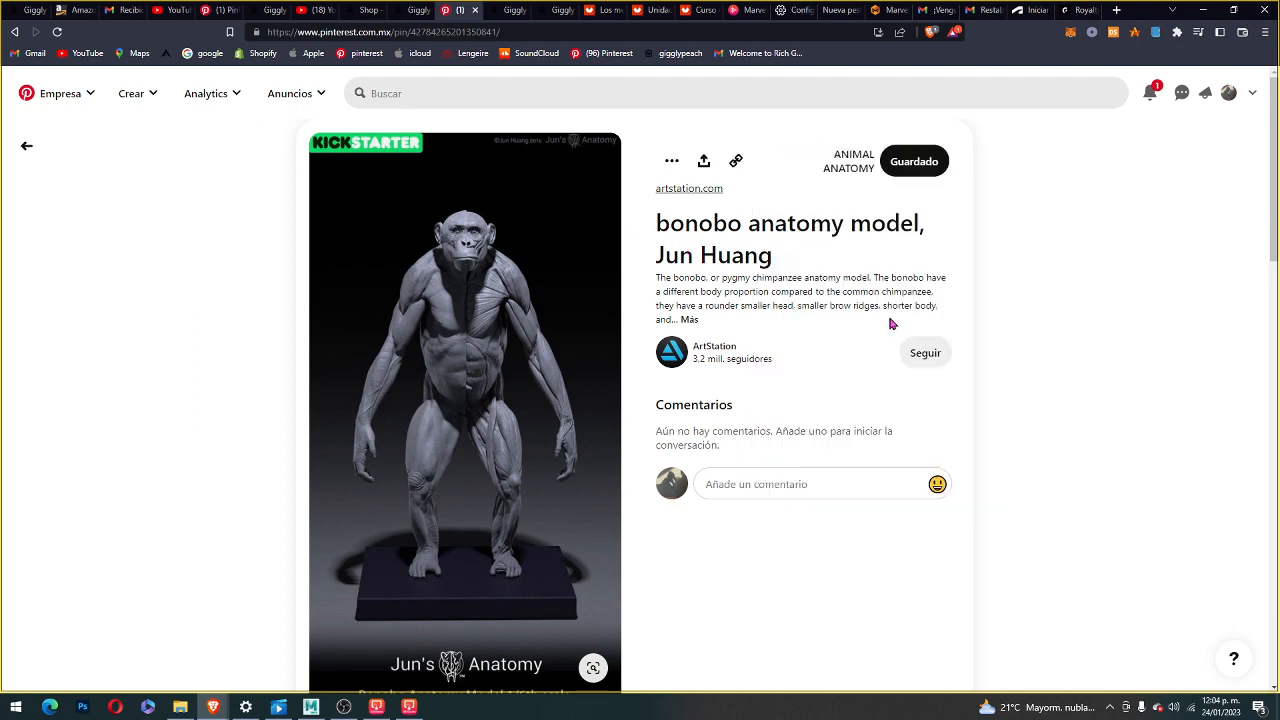
- Go back through the opened gorilla pins, looking over their related pins, until the "gorilla bodu" search results are reached
click(26, 145)
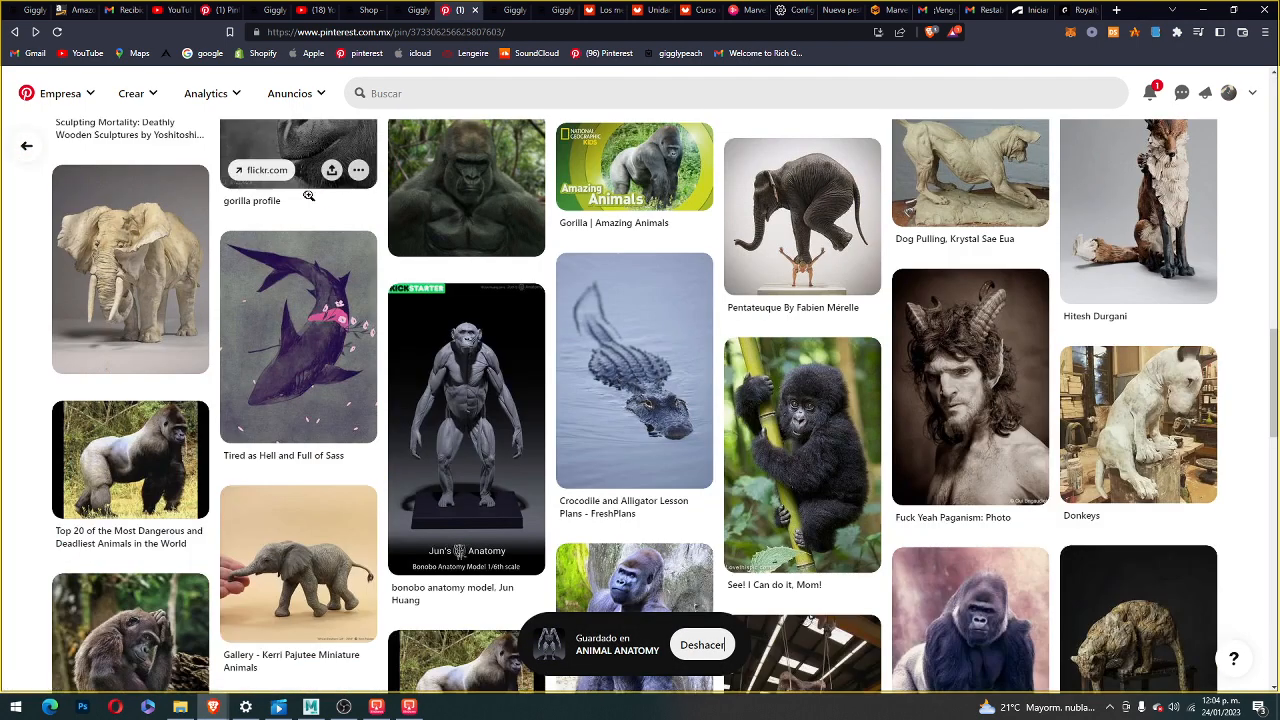
scroll(362, 305, up, 15)
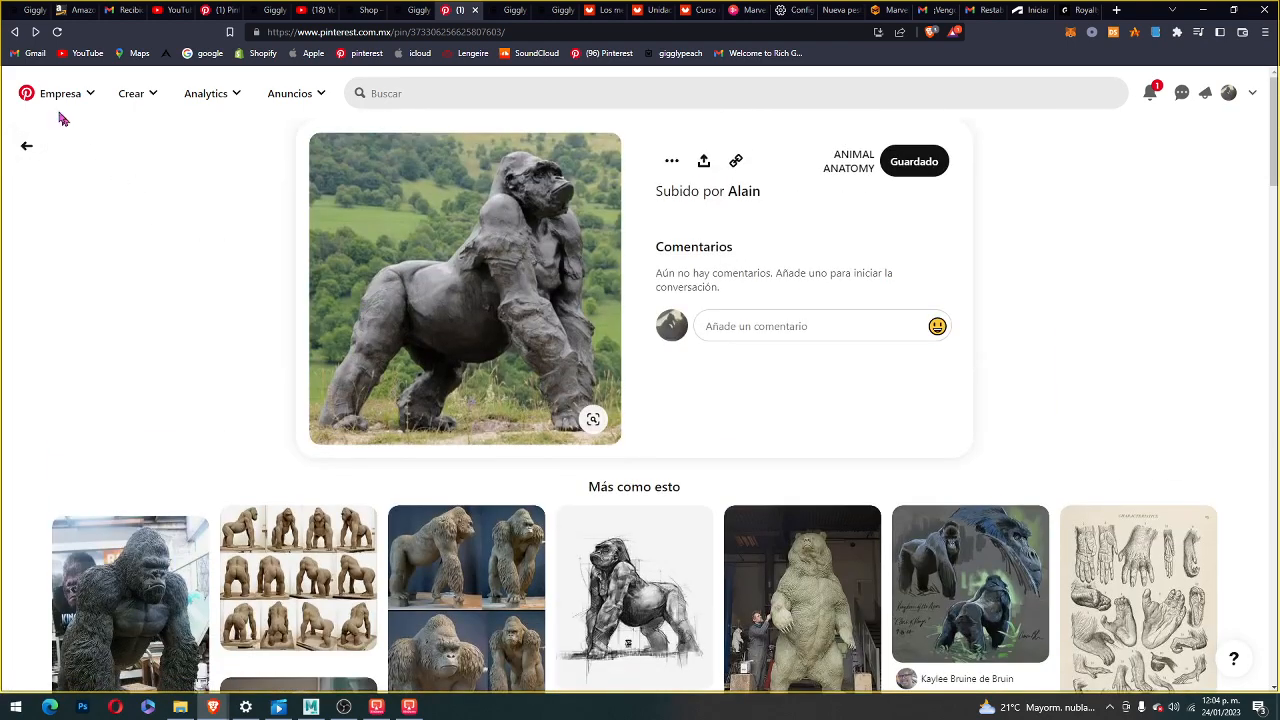
click(26, 145)
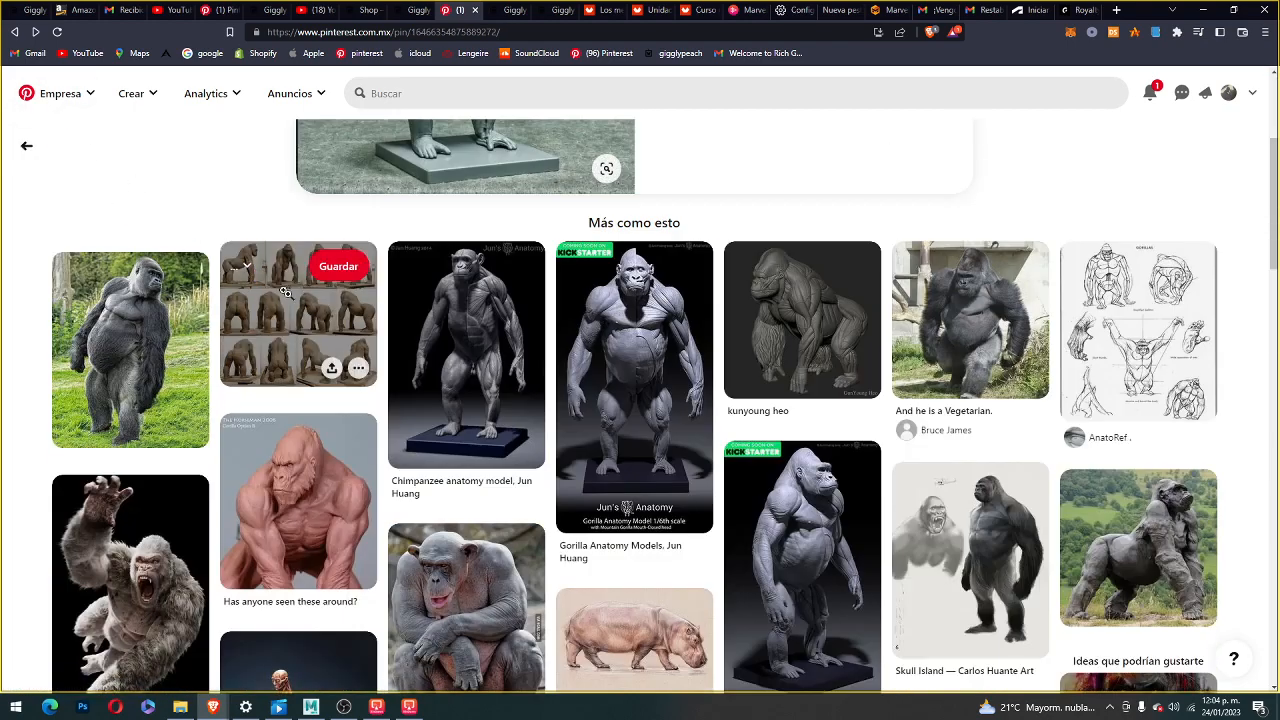
scroll(342, 357, up, 3)
click(26, 145)
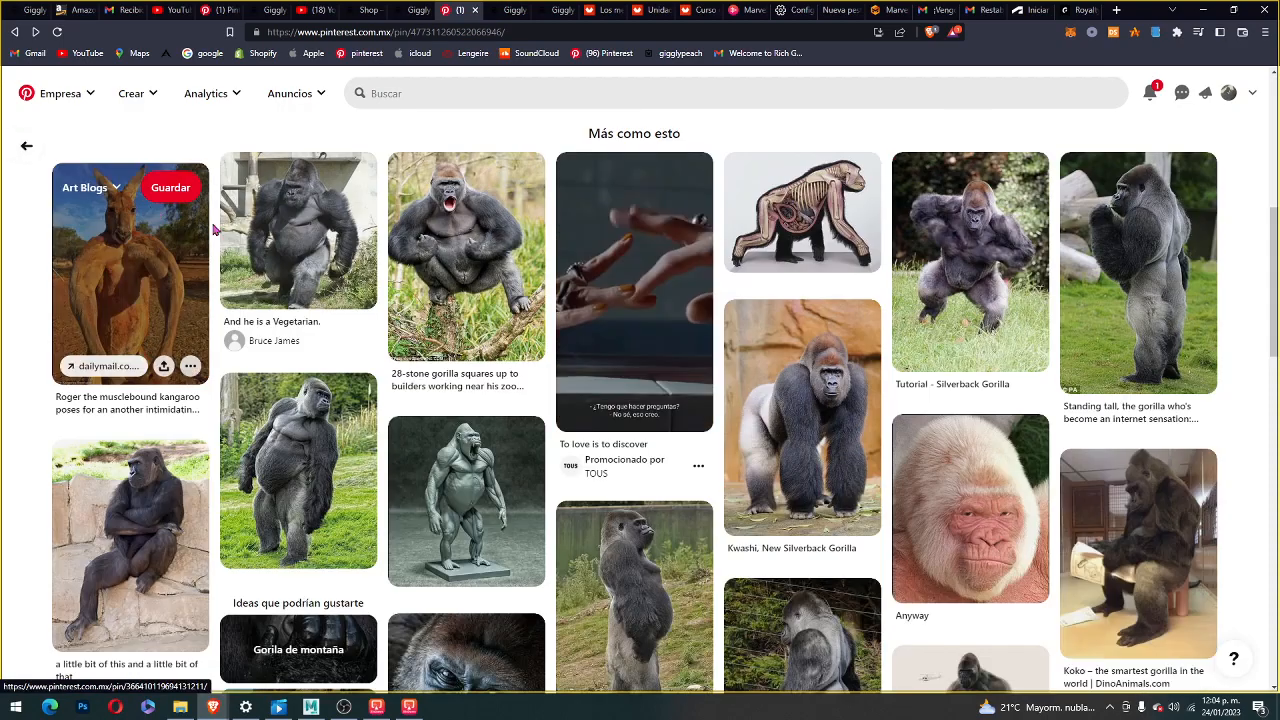
scroll(515, 384, down, 5)
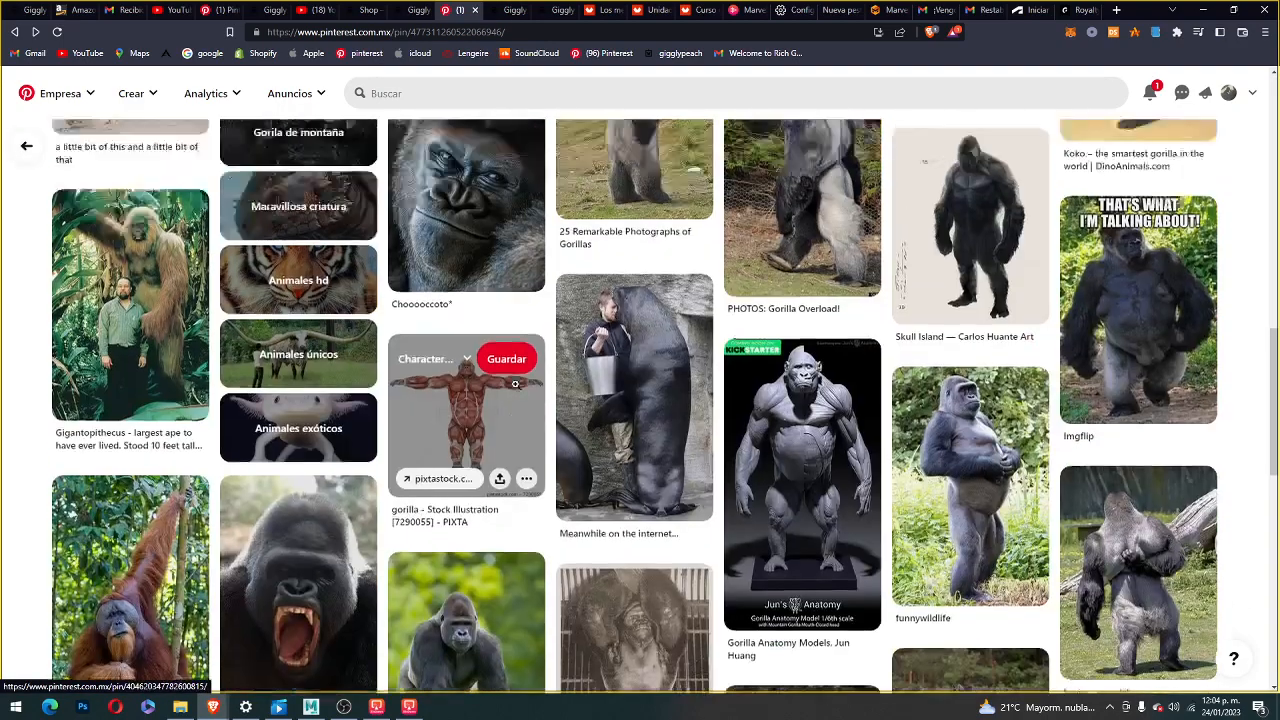
scroll(515, 384, up, 10)
click(24, 144)
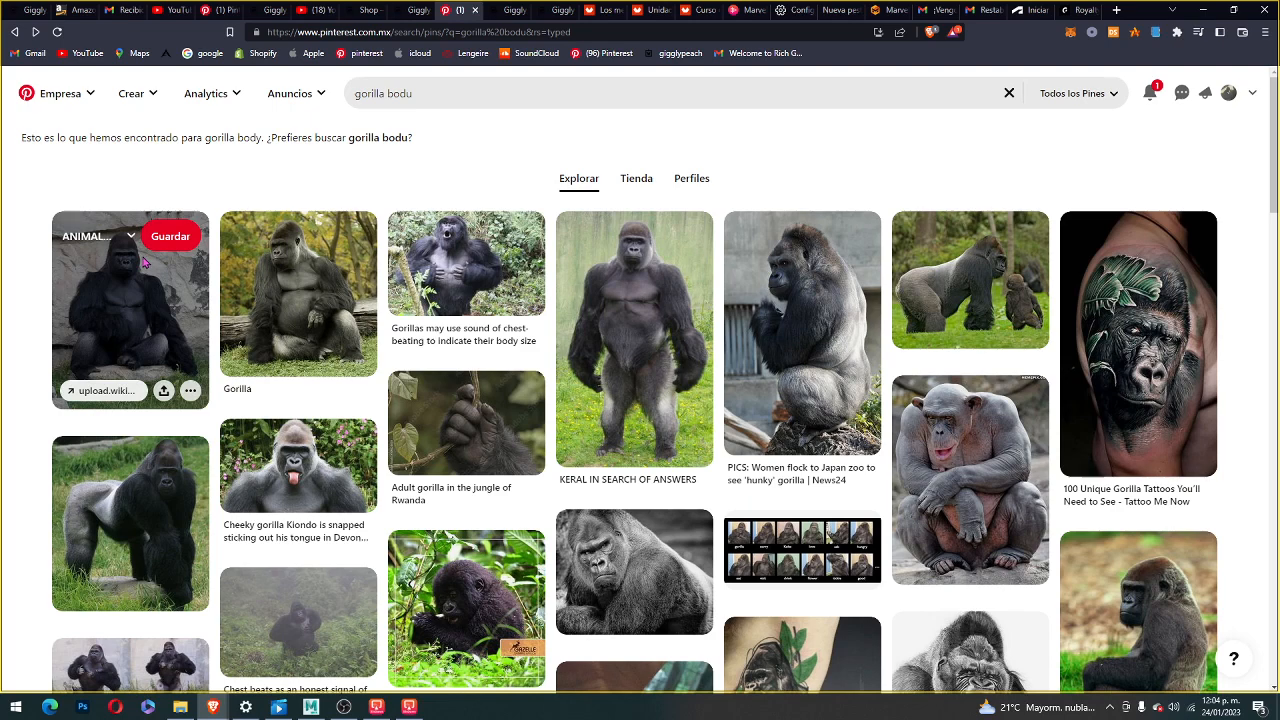
- Open the front-facing standing gorilla pin "KERAL IN SEARCH OF ANSWERS" and bring up the DouWan drawing window beside it
click(590, 300)
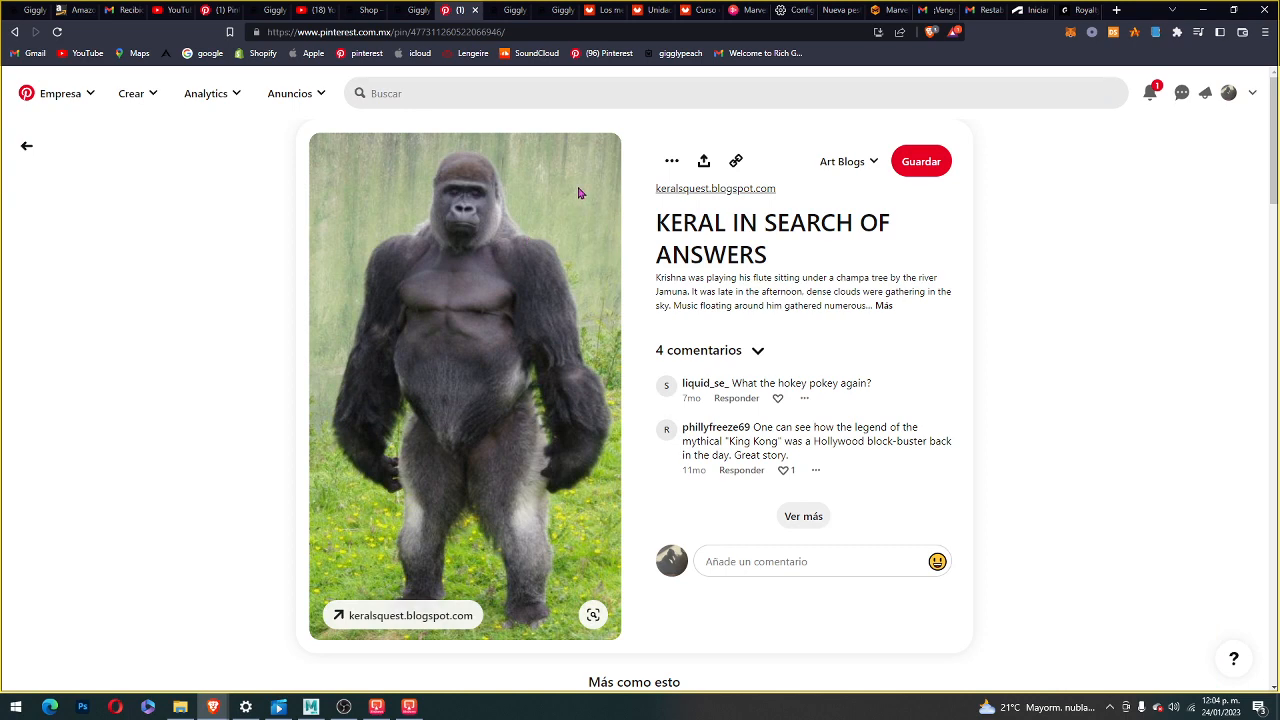
click(409, 707)
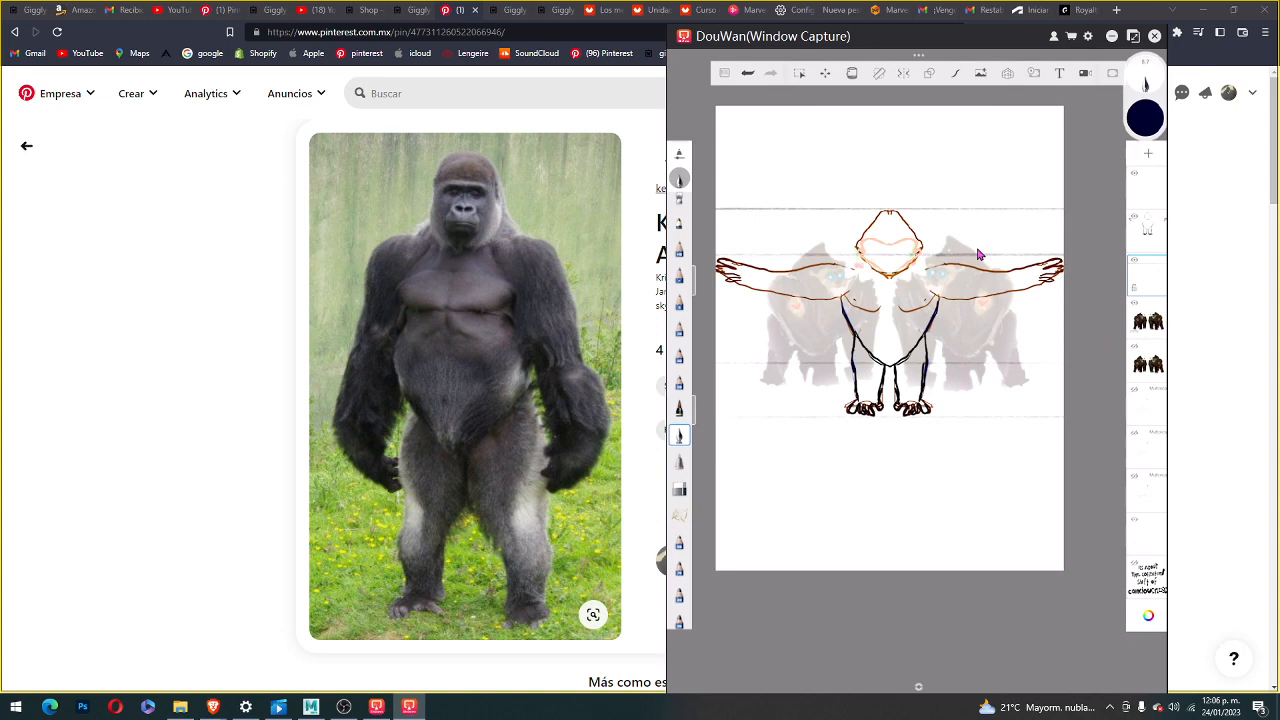
- Return to the "gorilla bodu" search results and look through them for further gorilla body references
click(25, 145)
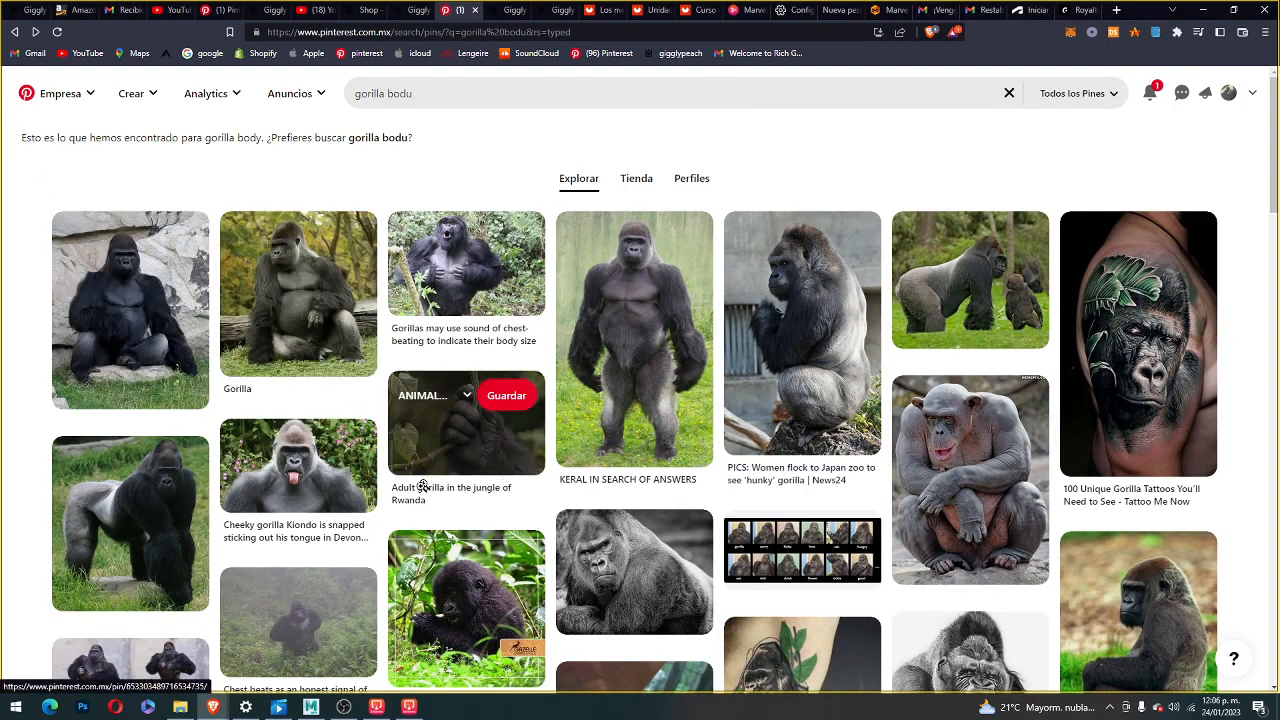
scroll(615, 463, down, 1)
scroll(615, 463, down, 5)
scroll(615, 465, down, 5)
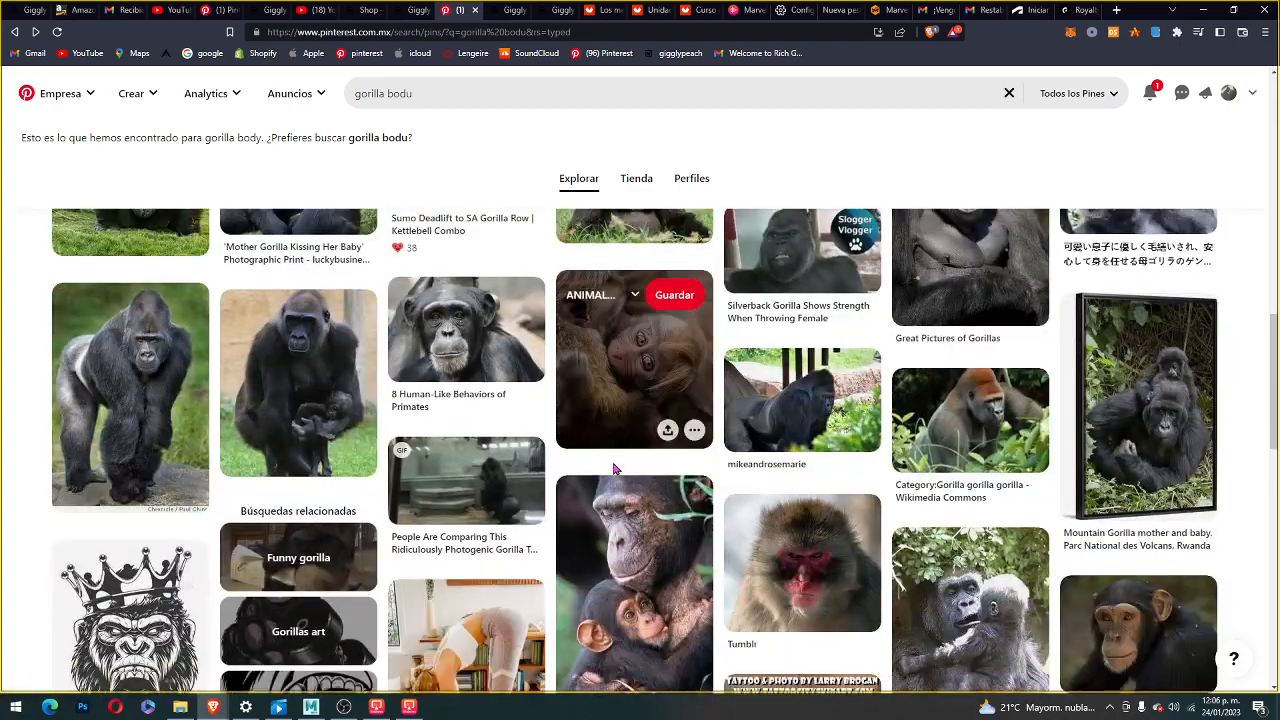
scroll(615, 468, down, 10)
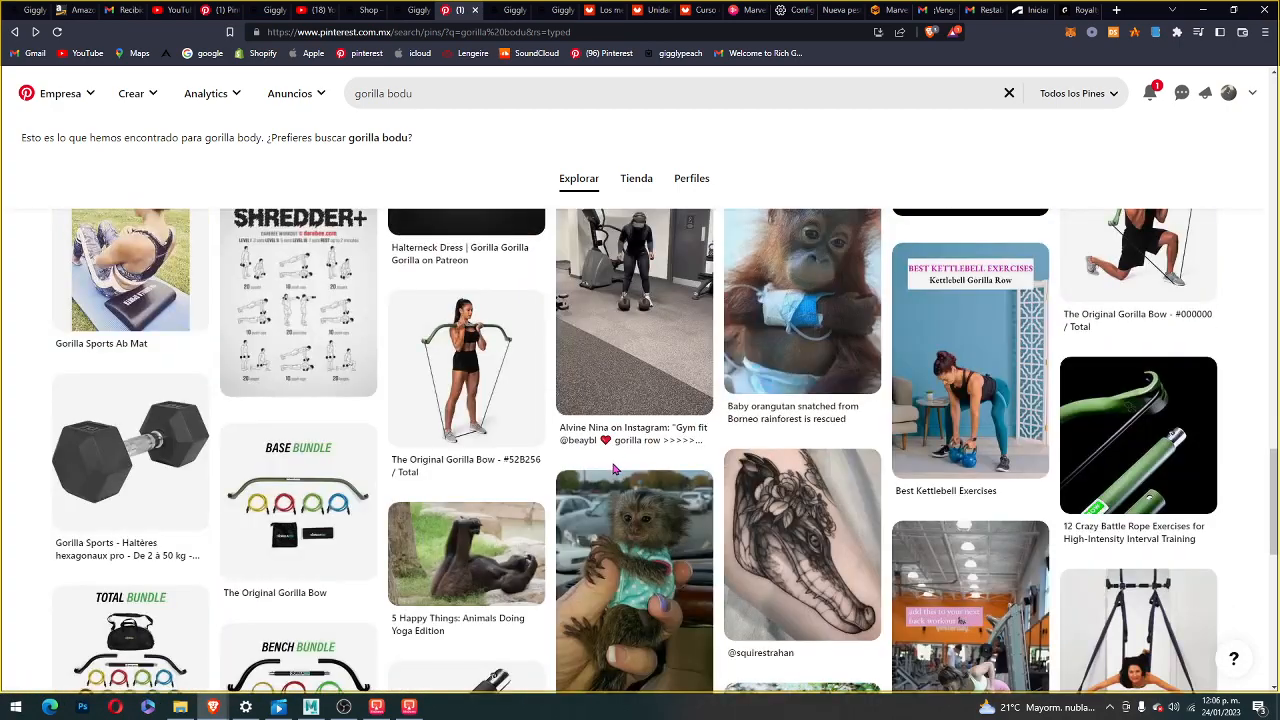
scroll(615, 468, up, 10)
scroll(615, 468, up, 10)
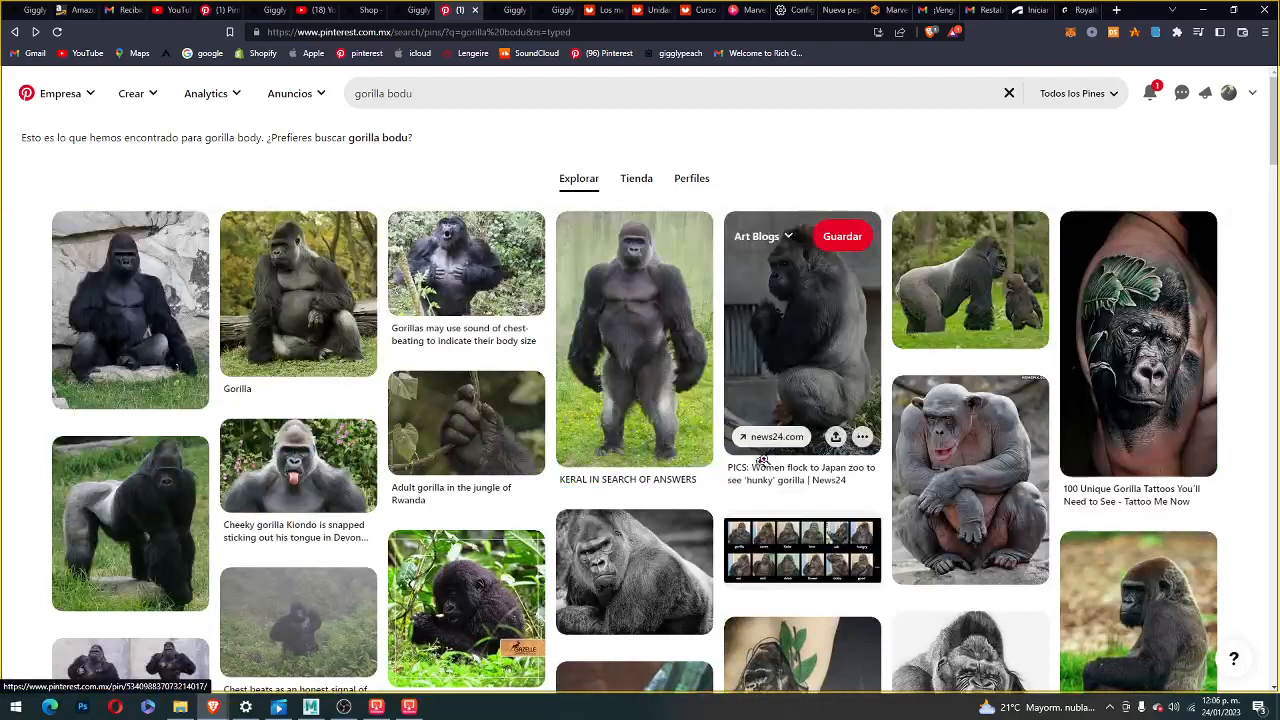
- Open the pin of the adult gorilla on all fours beside a young one and save it to the ANIMAL ANATOMY board
click(923, 334)
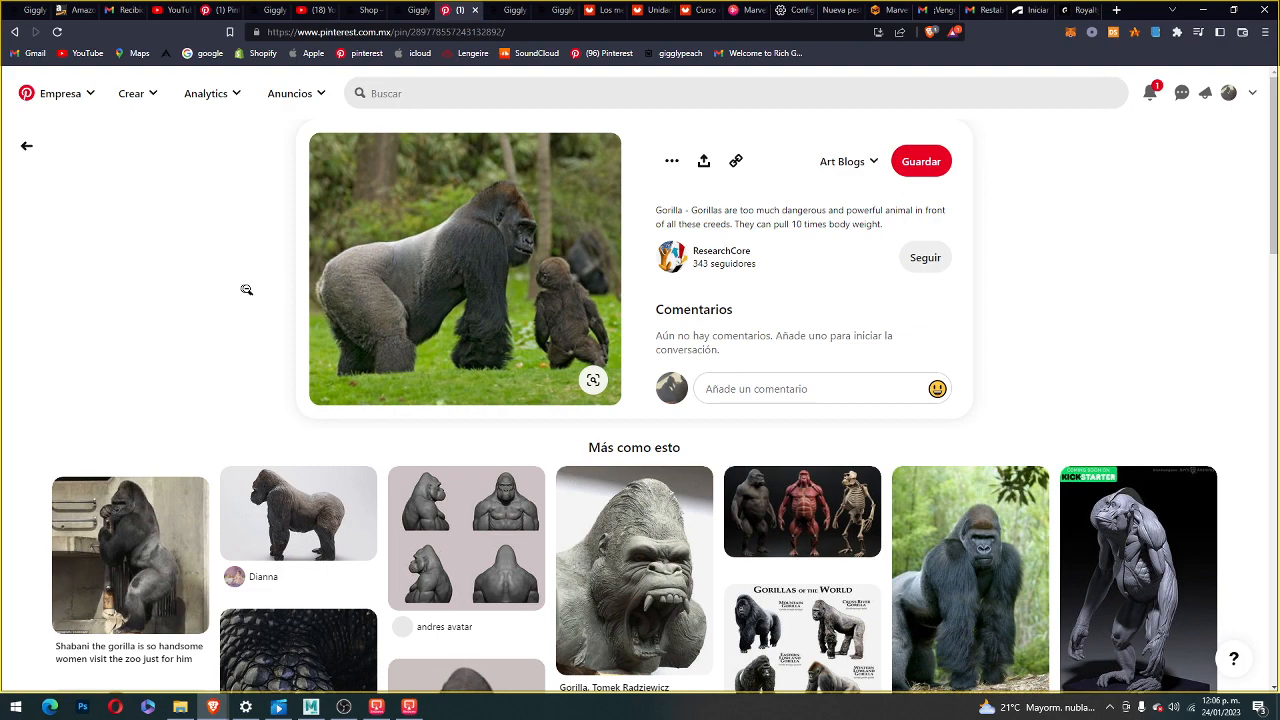
mouse_move(337, 374)
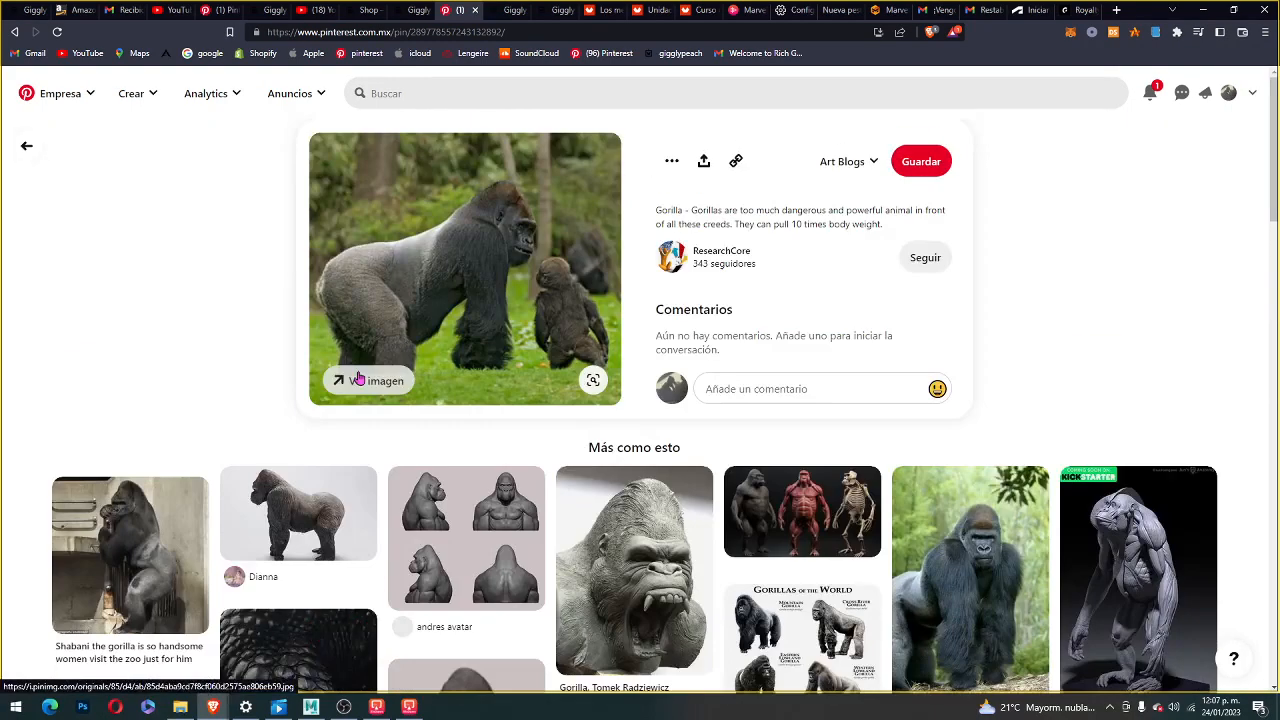
click(862, 163)
click(941, 316)
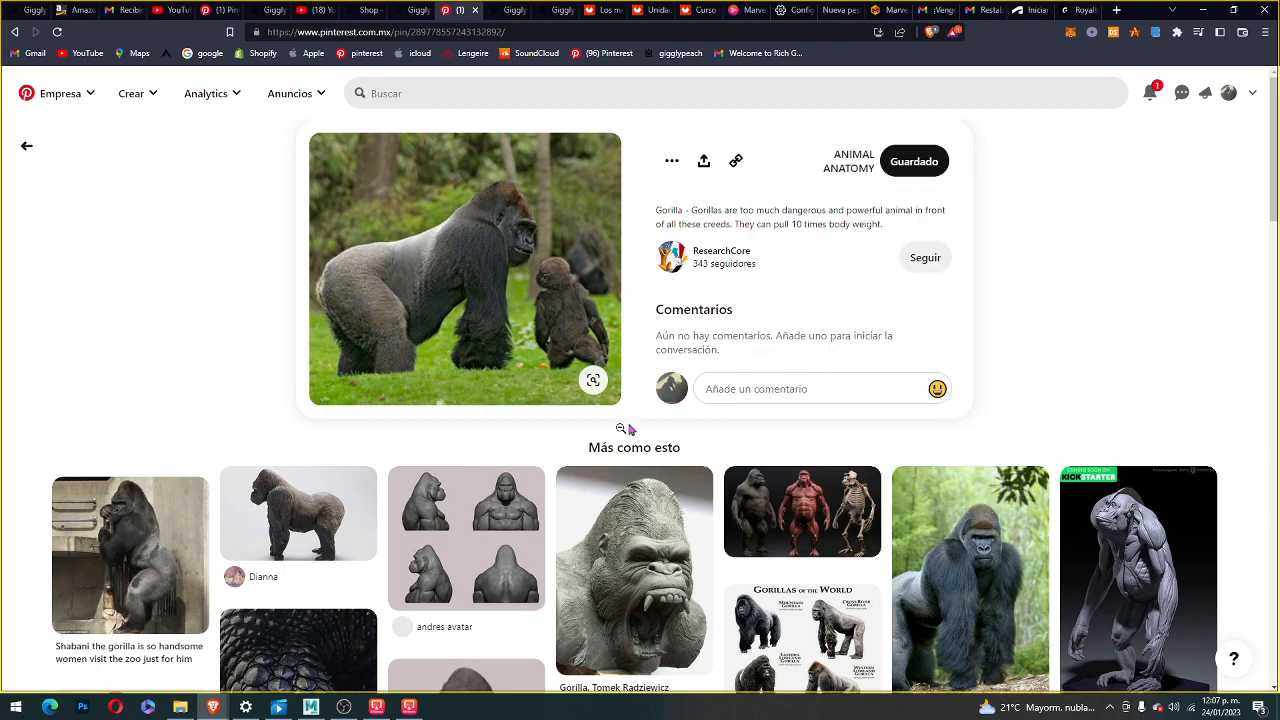
- Examine the four-view grey gorilla bust and its related ZBrush gorilla process pin, and return to the adult and young gorilla pin
click(465, 510)
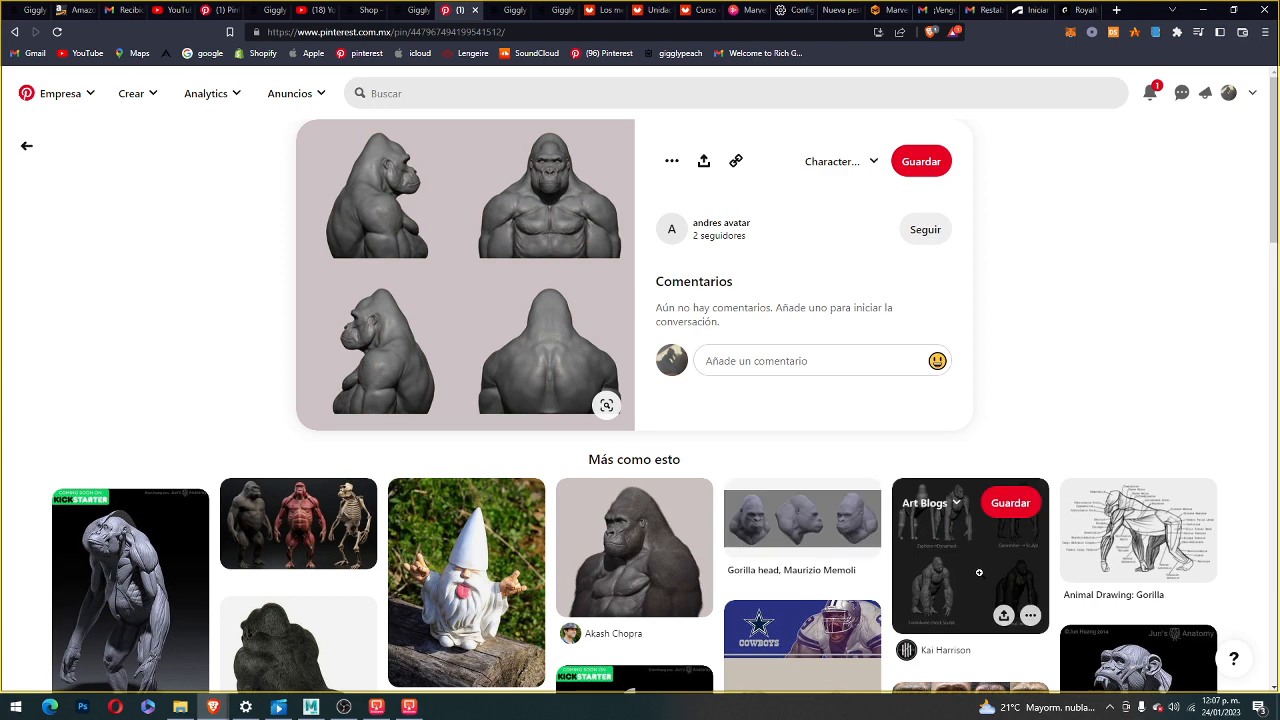
click(945, 529)
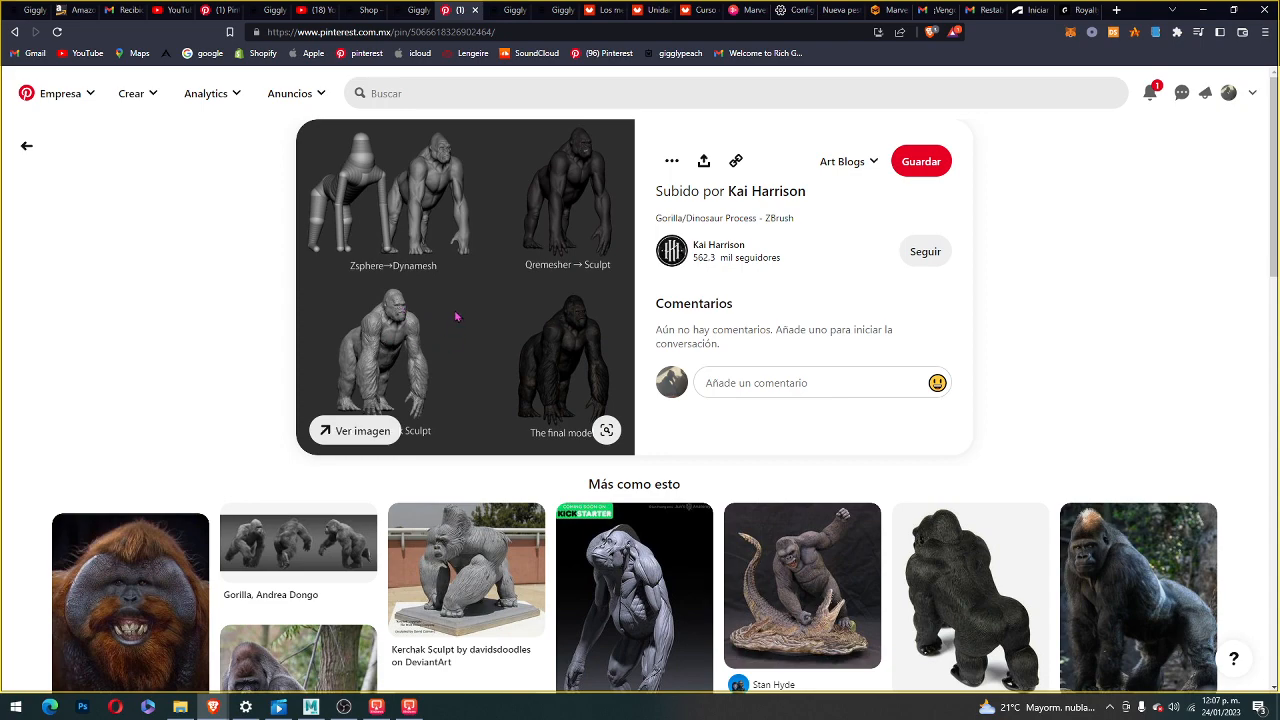
scroll(452, 318, down, 5)
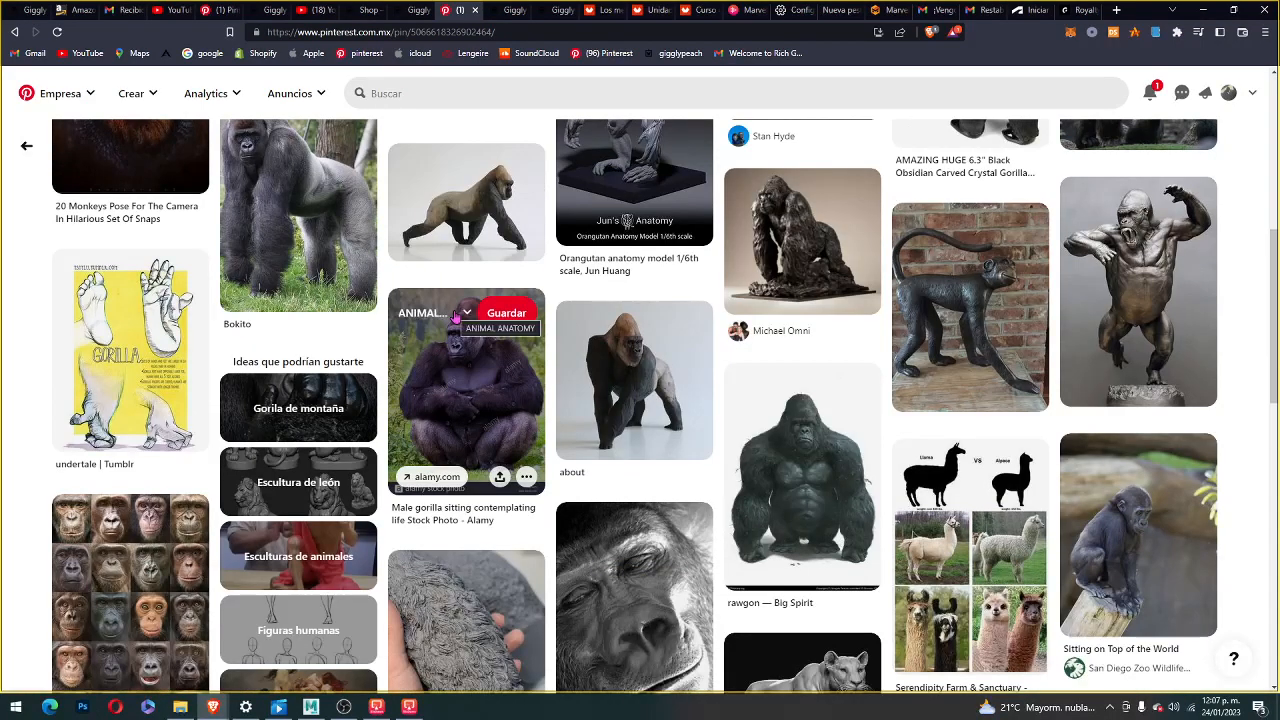
scroll(455, 316, up, 5)
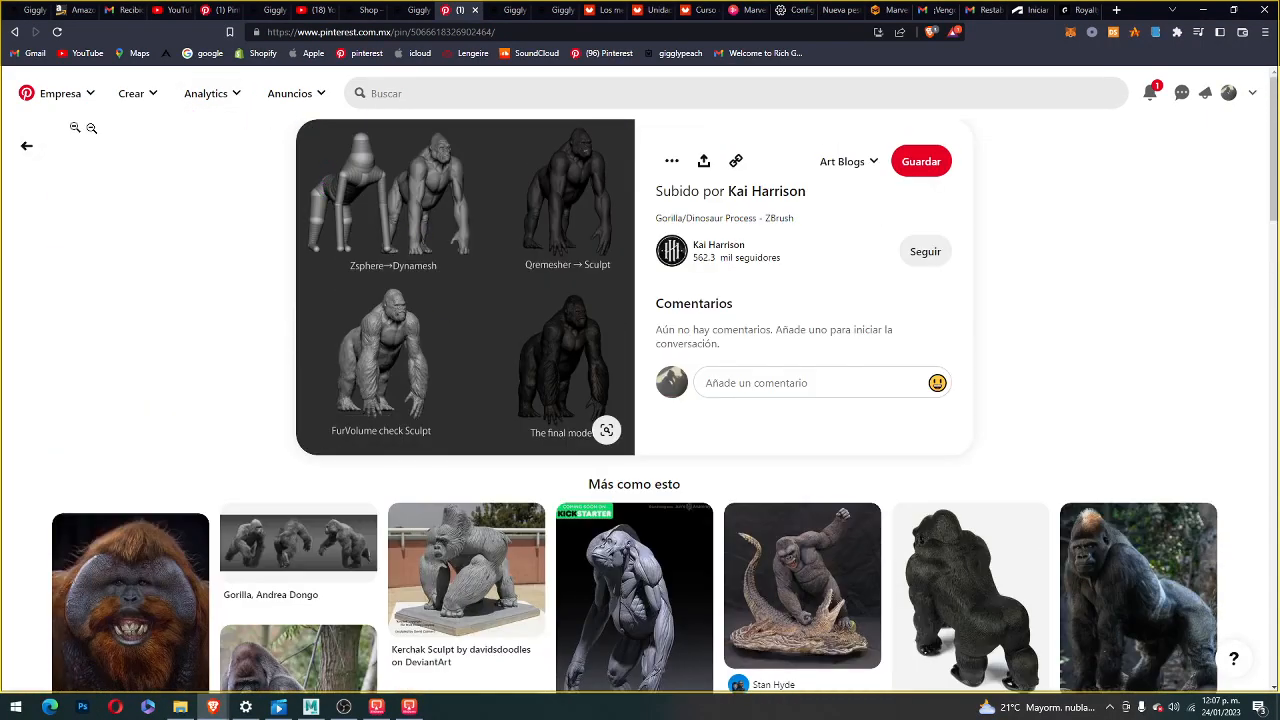
click(27, 146)
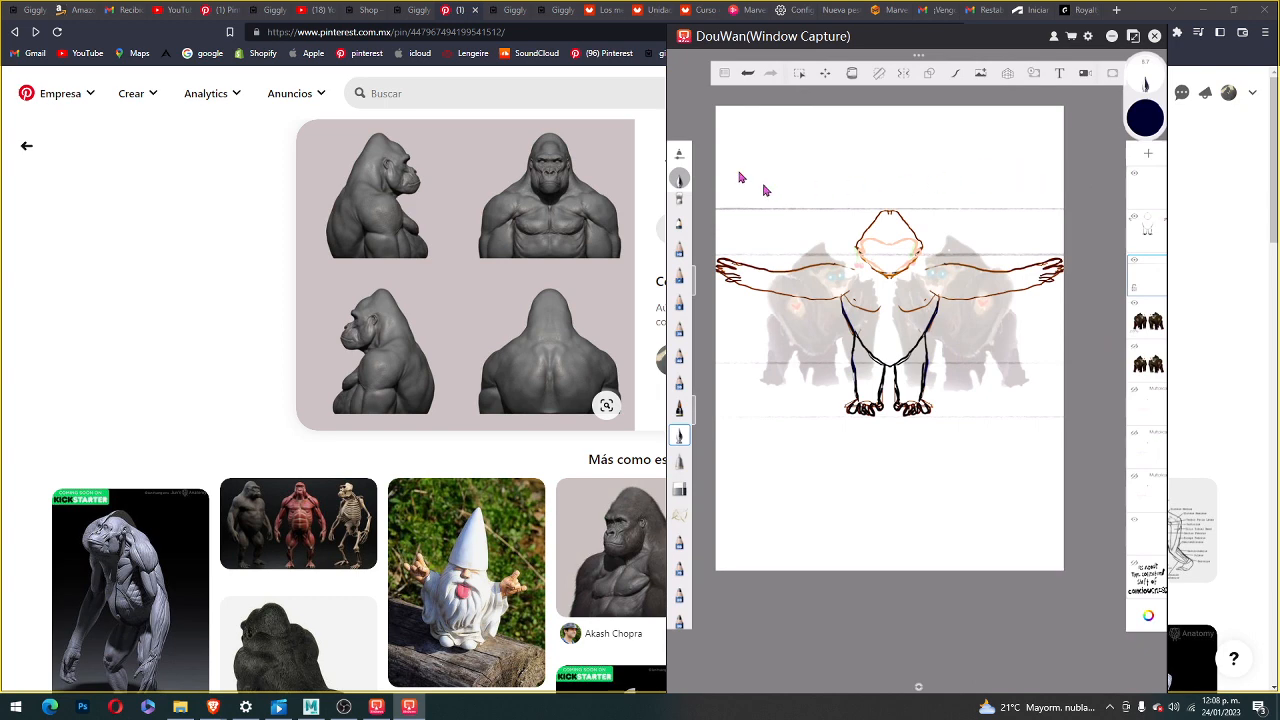
click(27, 146)
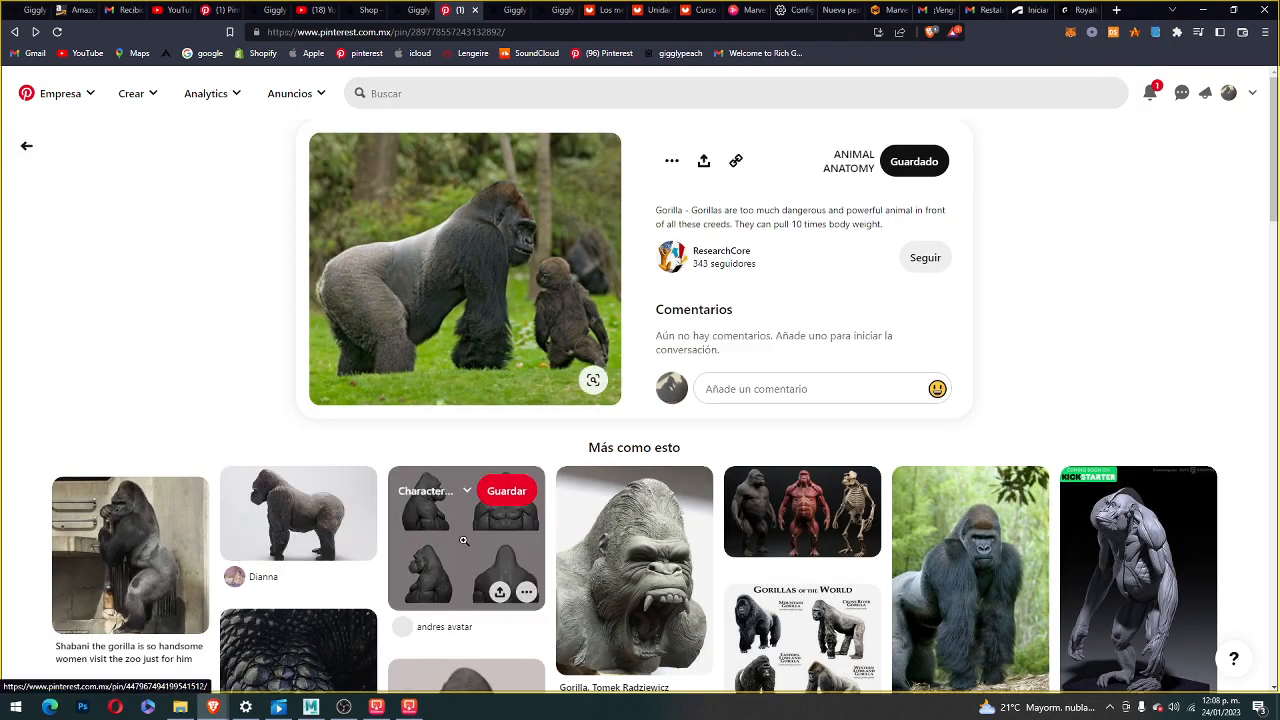
- Open the ZBrush gorilla process pin from the four-view bust's related pins and save it to the ANIMAL ANATOMY board
click(463, 541)
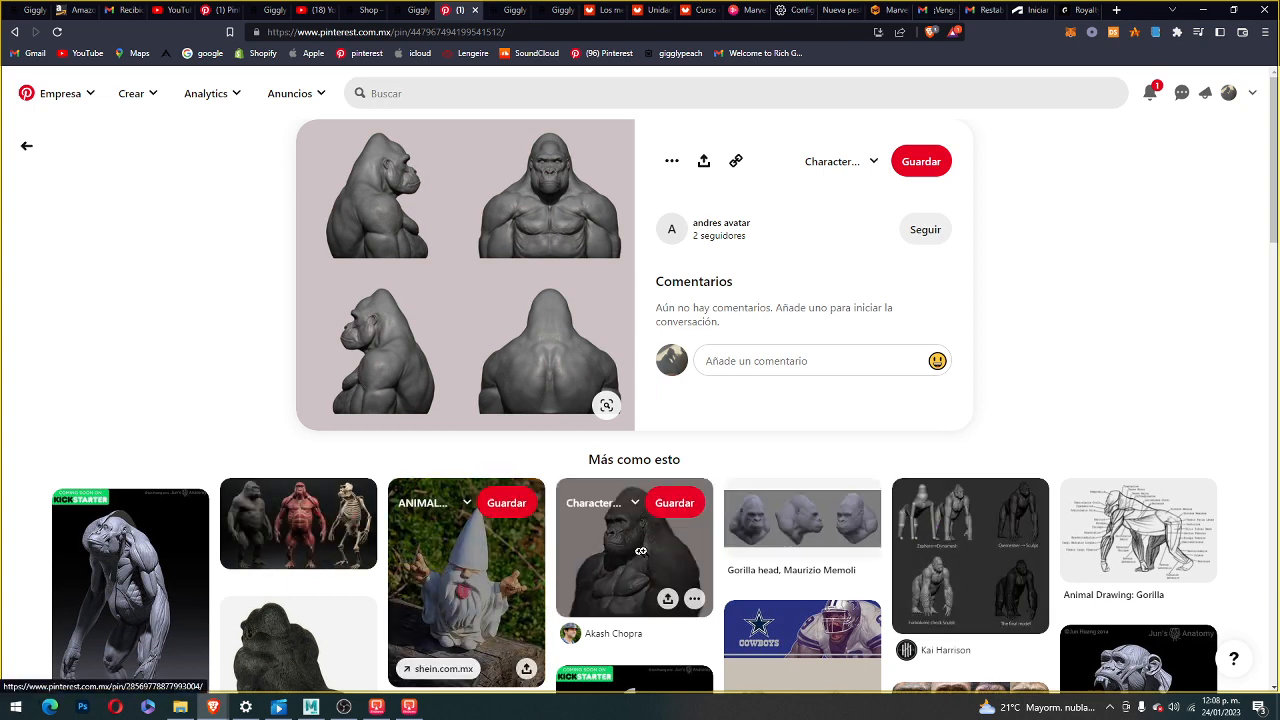
mouse_move(1265, 125)
mouse_down()
mouse_move(1264, 185)
mouse_move(1266, 122)
mouse_up()
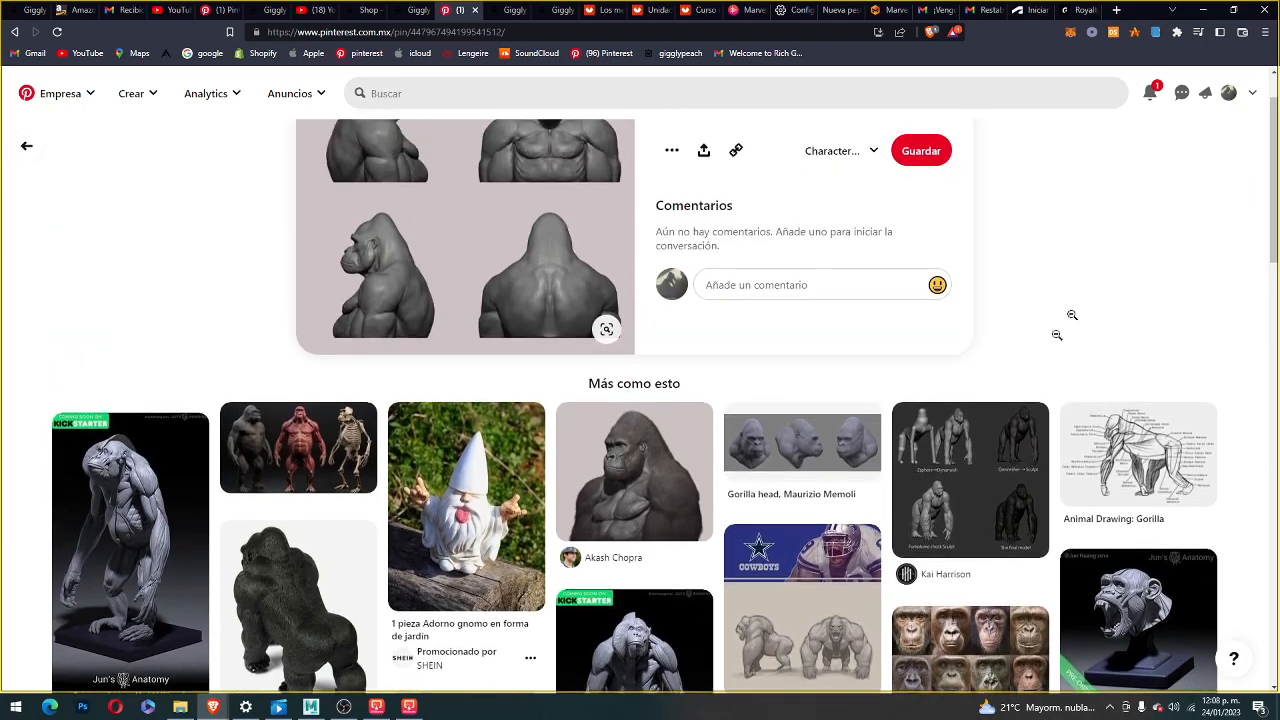
click(934, 488)
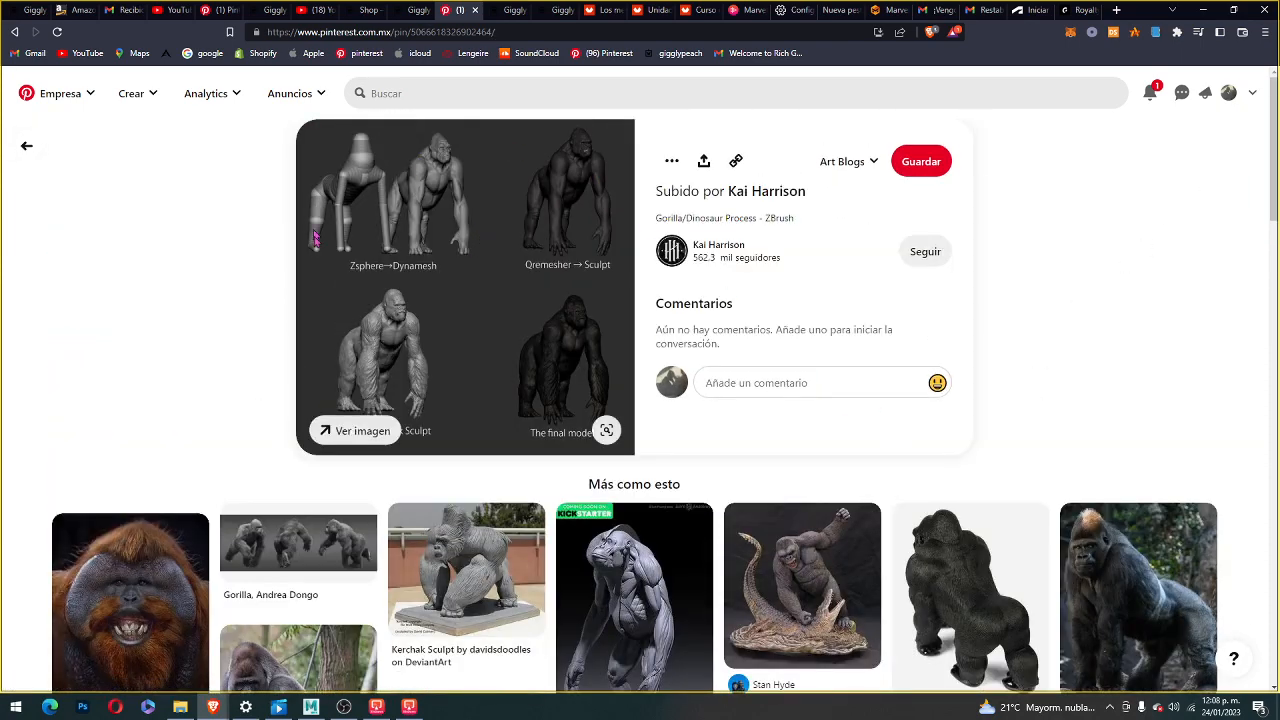
click(830, 163)
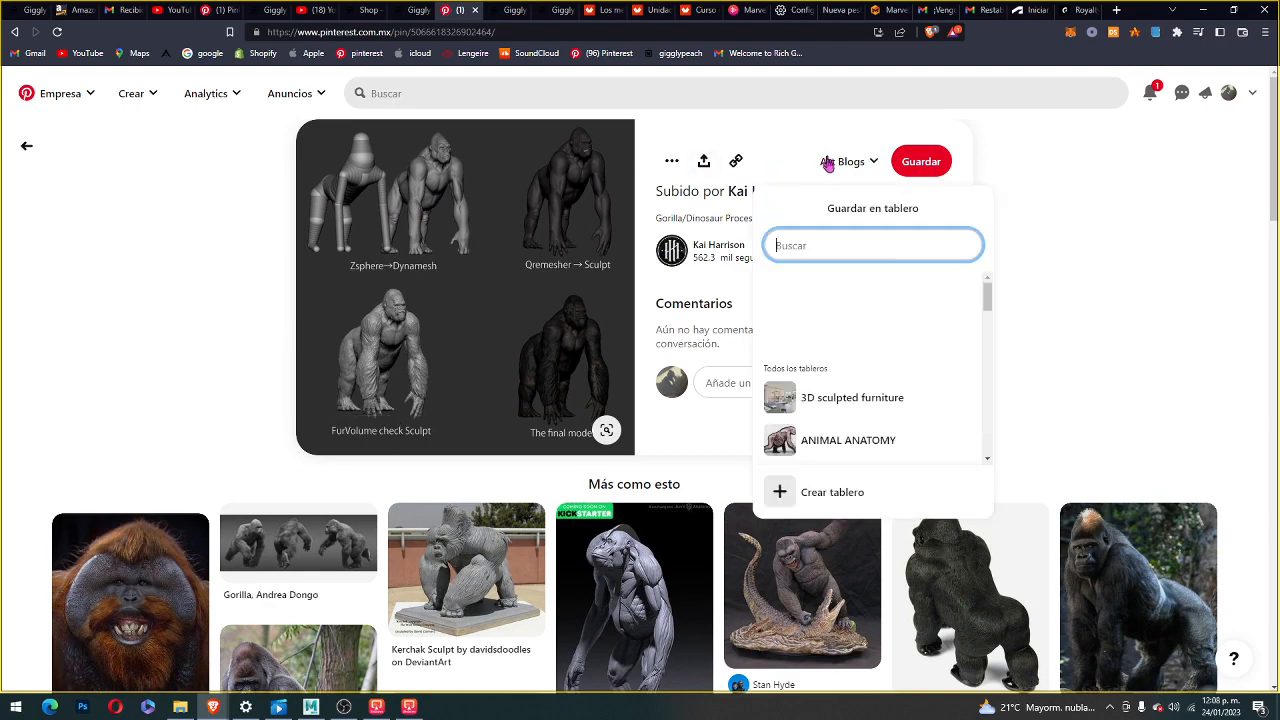
click(943, 312)
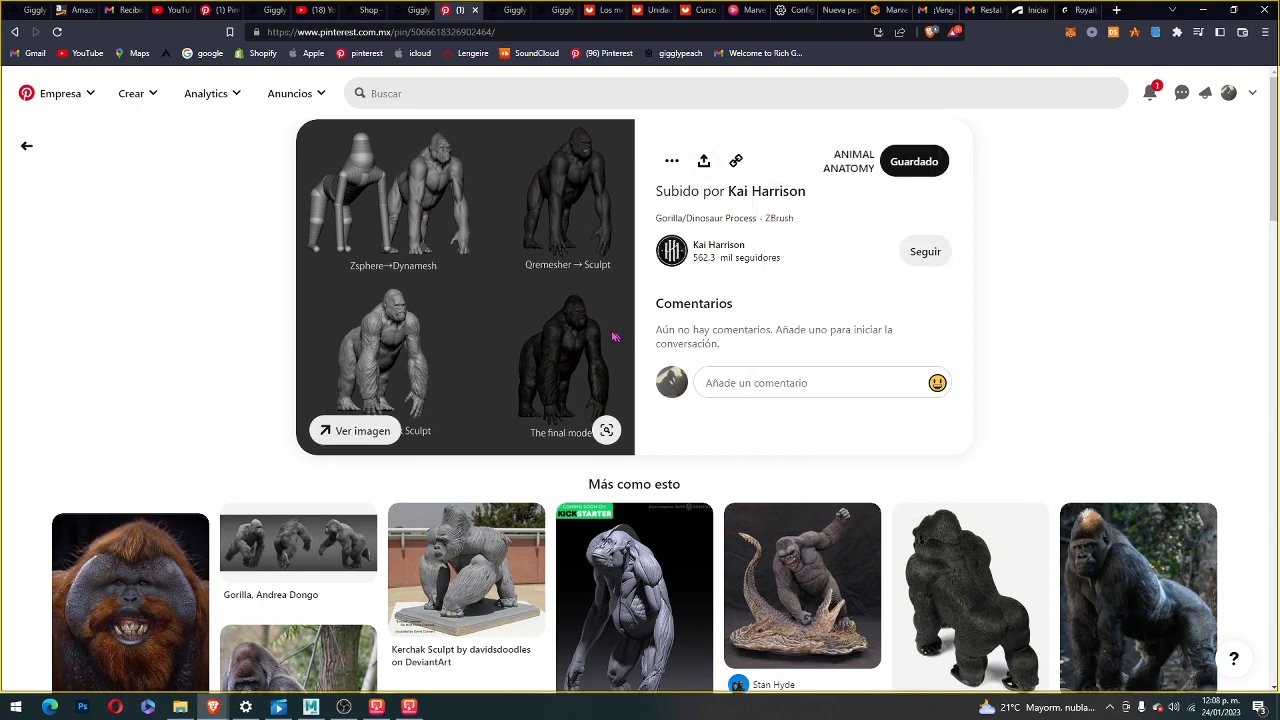
- Open the related pin of a young gorilla touching an adult's face and bring up the DouWan drawing window beside it
scroll(608, 335, down, 5)
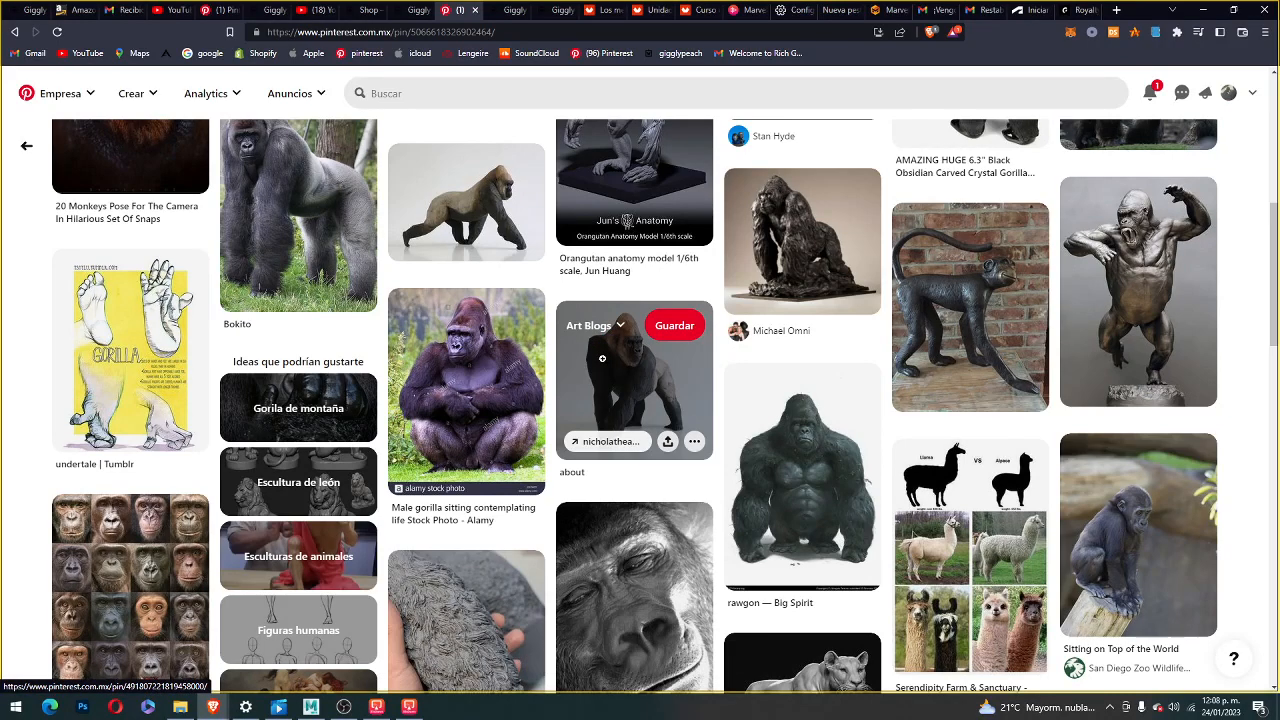
scroll(530, 368, down, 5)
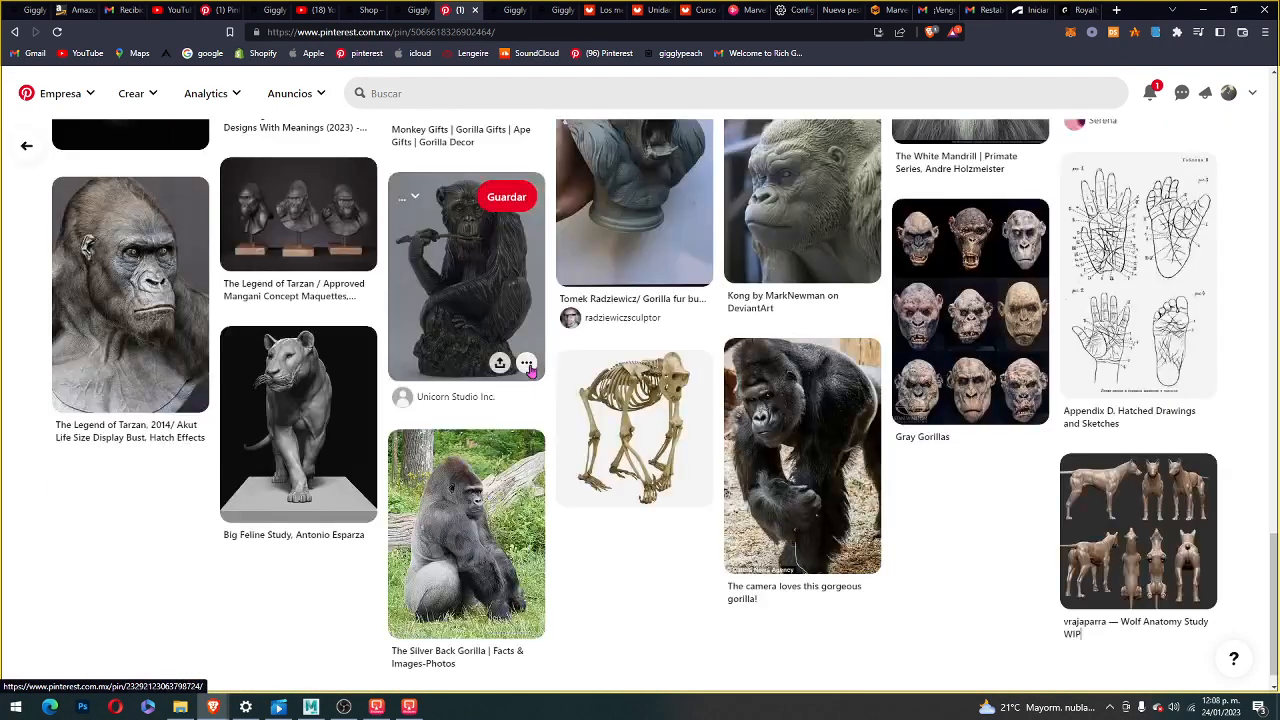
scroll(530, 366, up, 10)
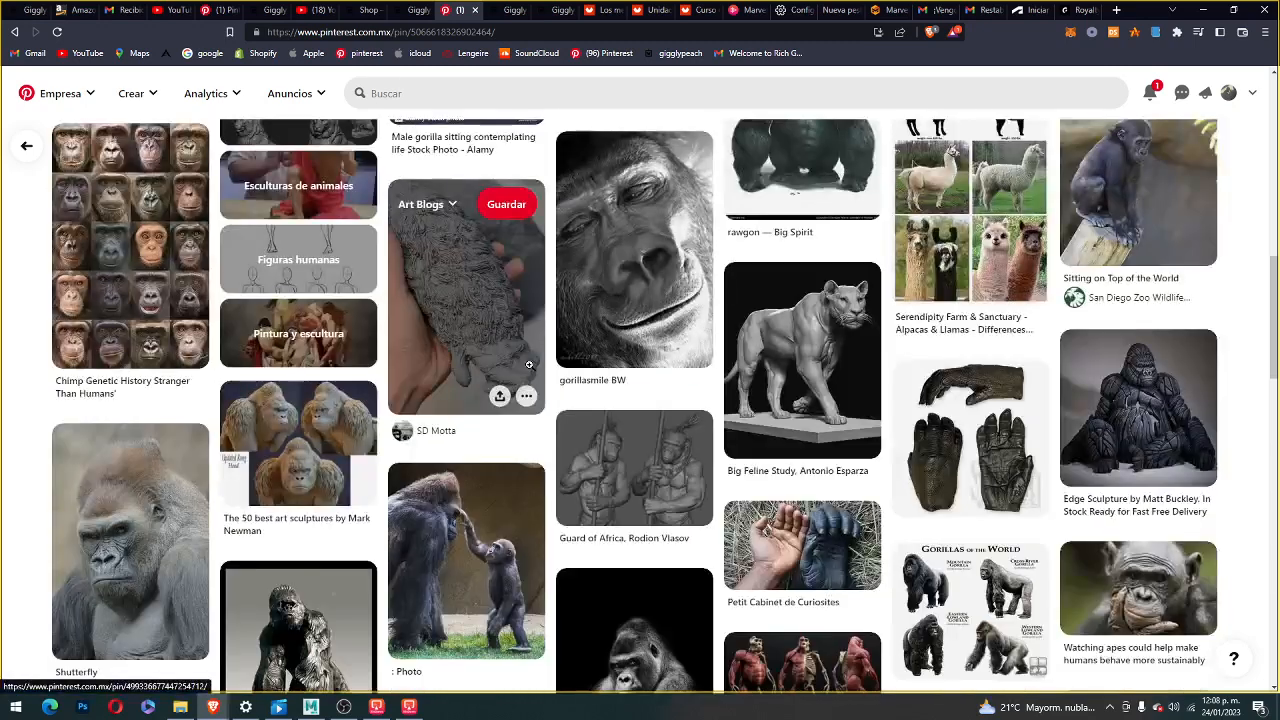
click(425, 488)
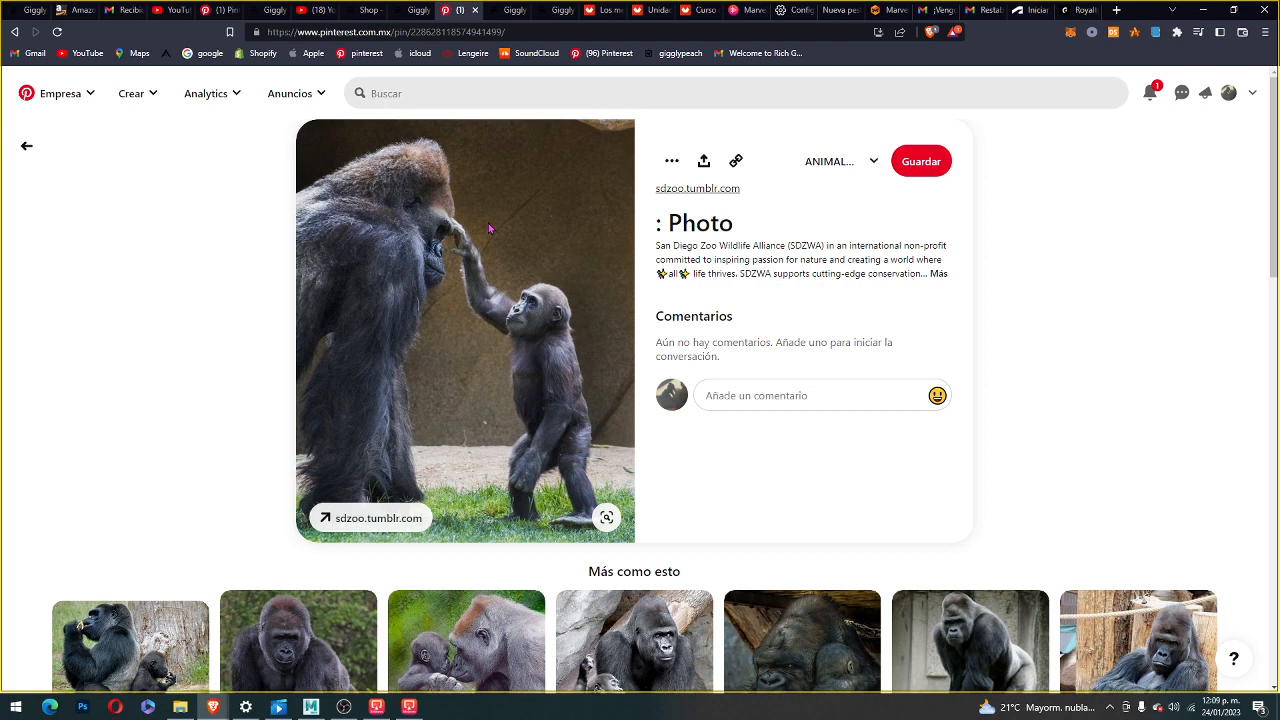
right_click(428, 521)
click(409, 706)
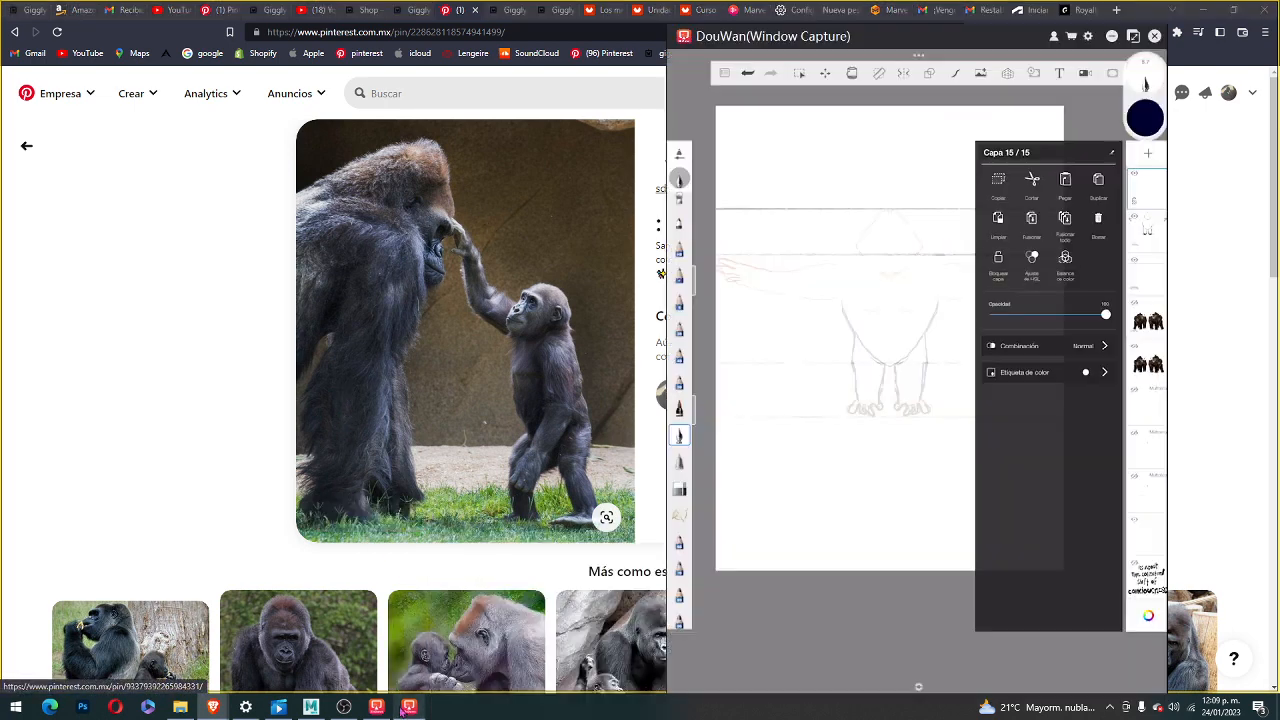
click(843, 456)
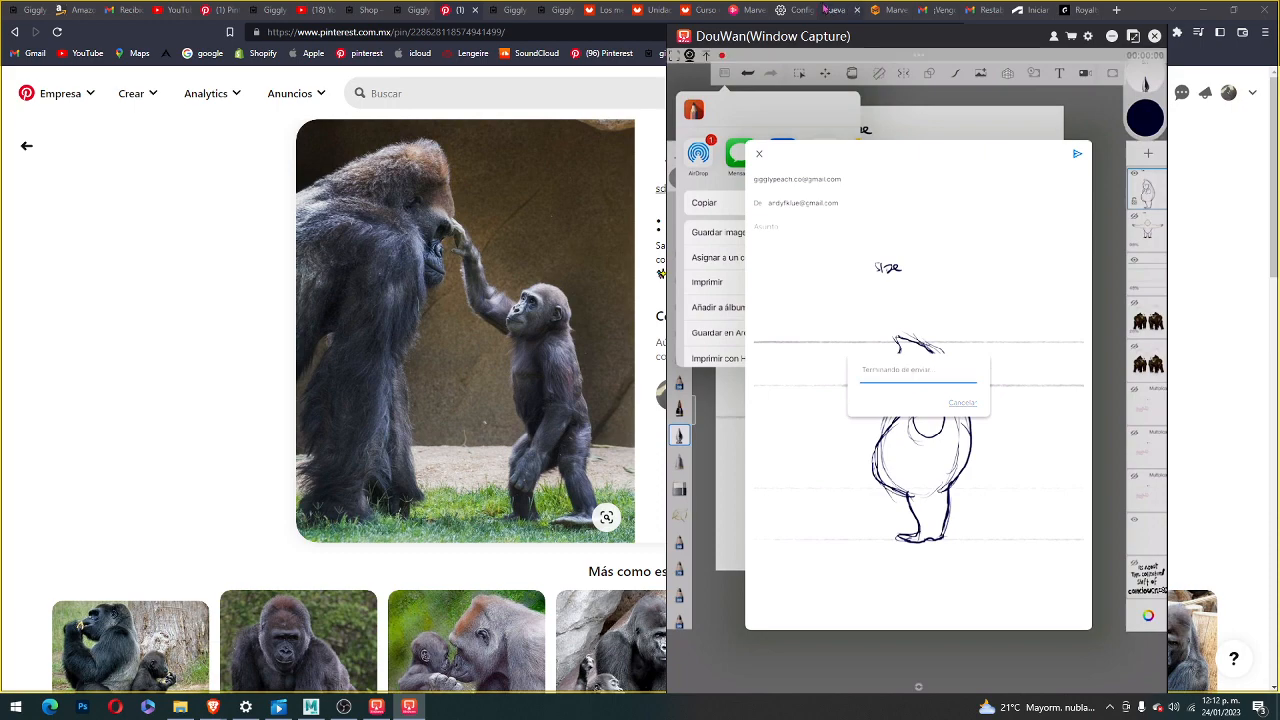
- Open Gmail and switch to the account that received the emailed gorilla sketches
click(224, 216)
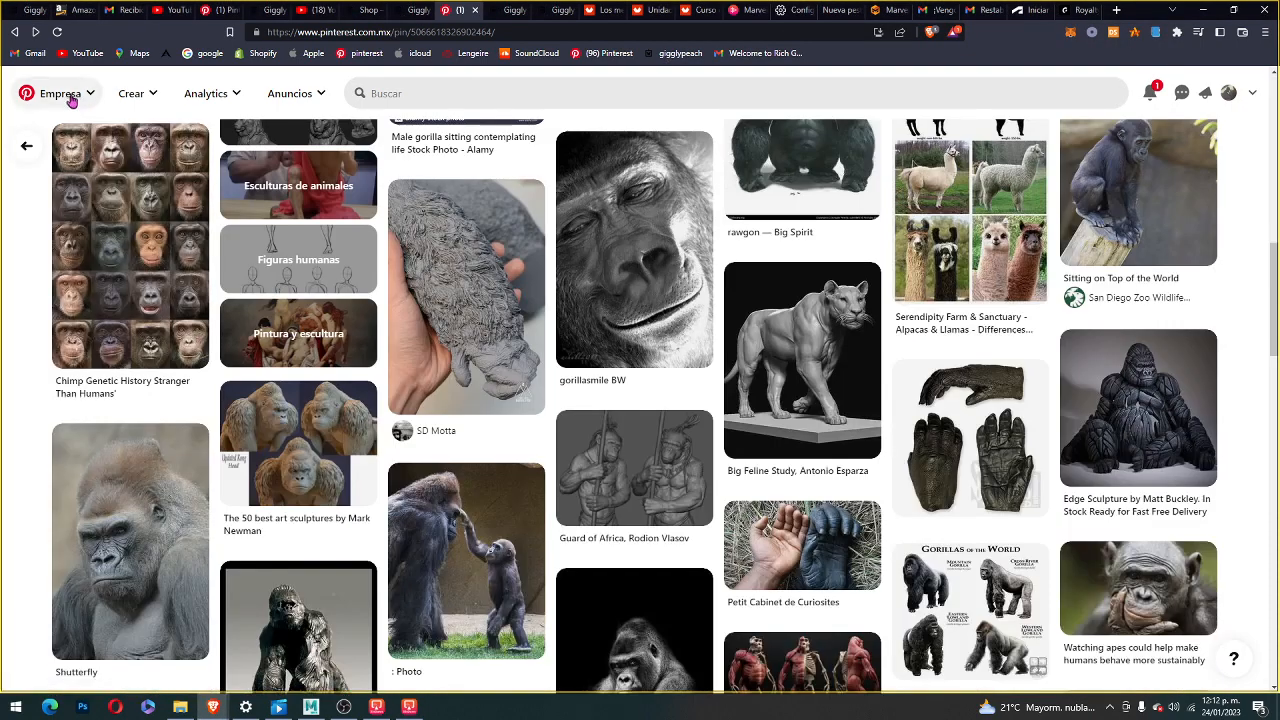
click(34, 53)
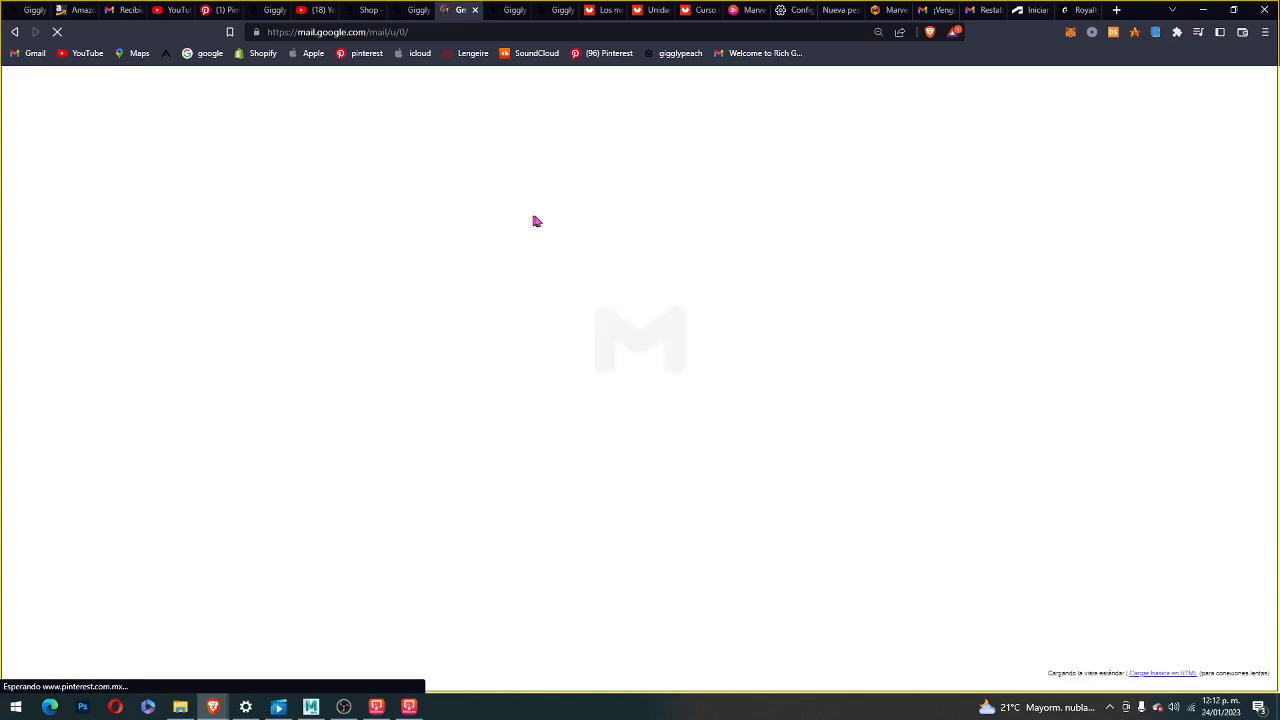
click(1261, 85)
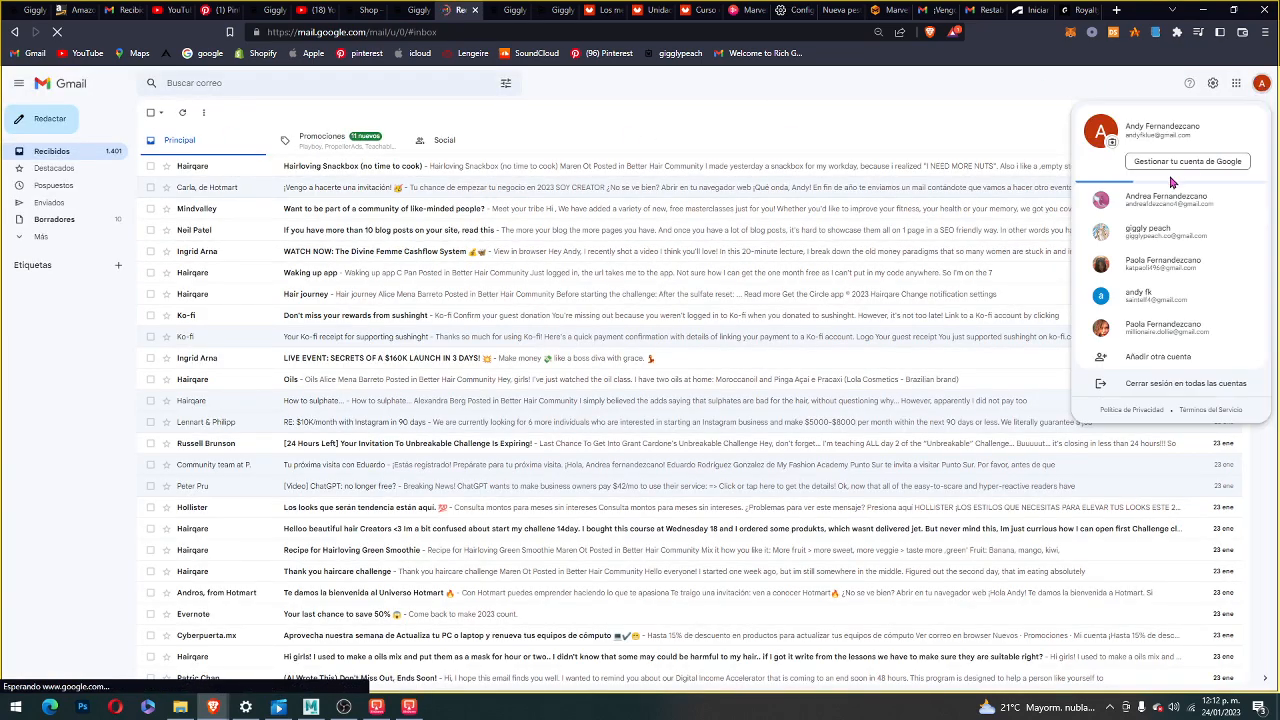
click(1148, 216)
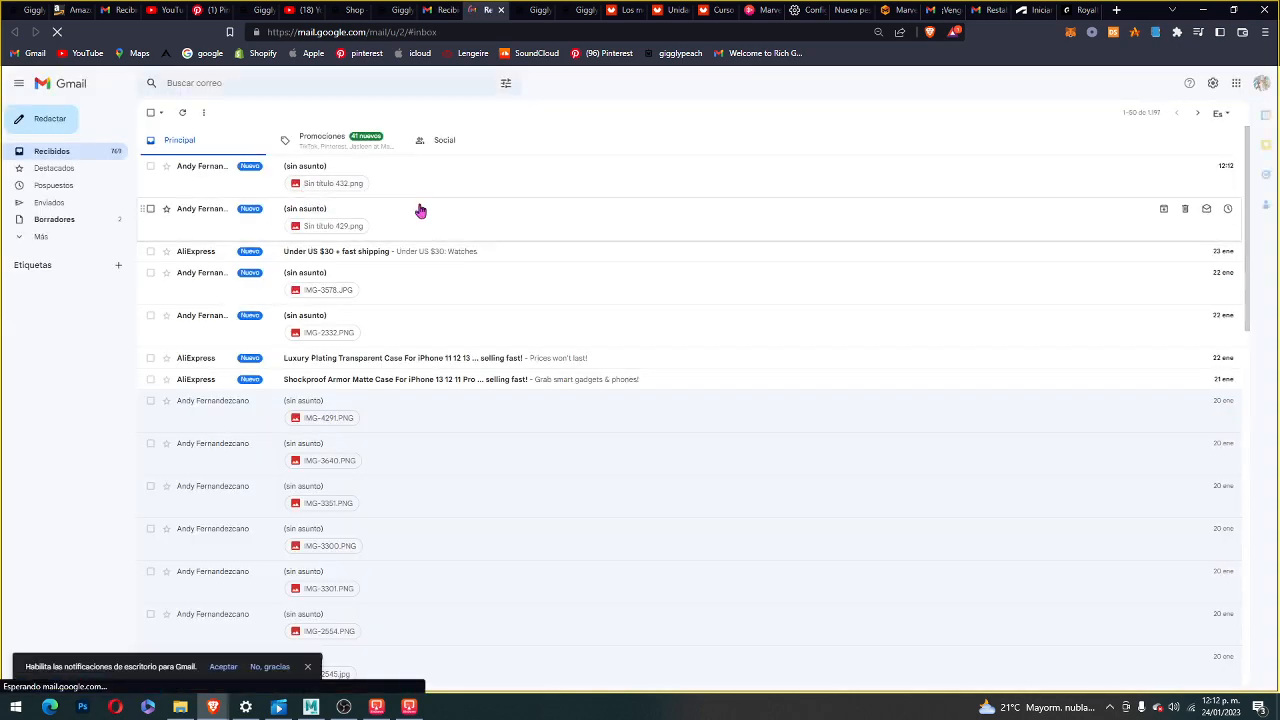
- Open the email with the front-view gorilla sketch and save its image as Sin título 429 in the Escritorio folder
click(400, 220)
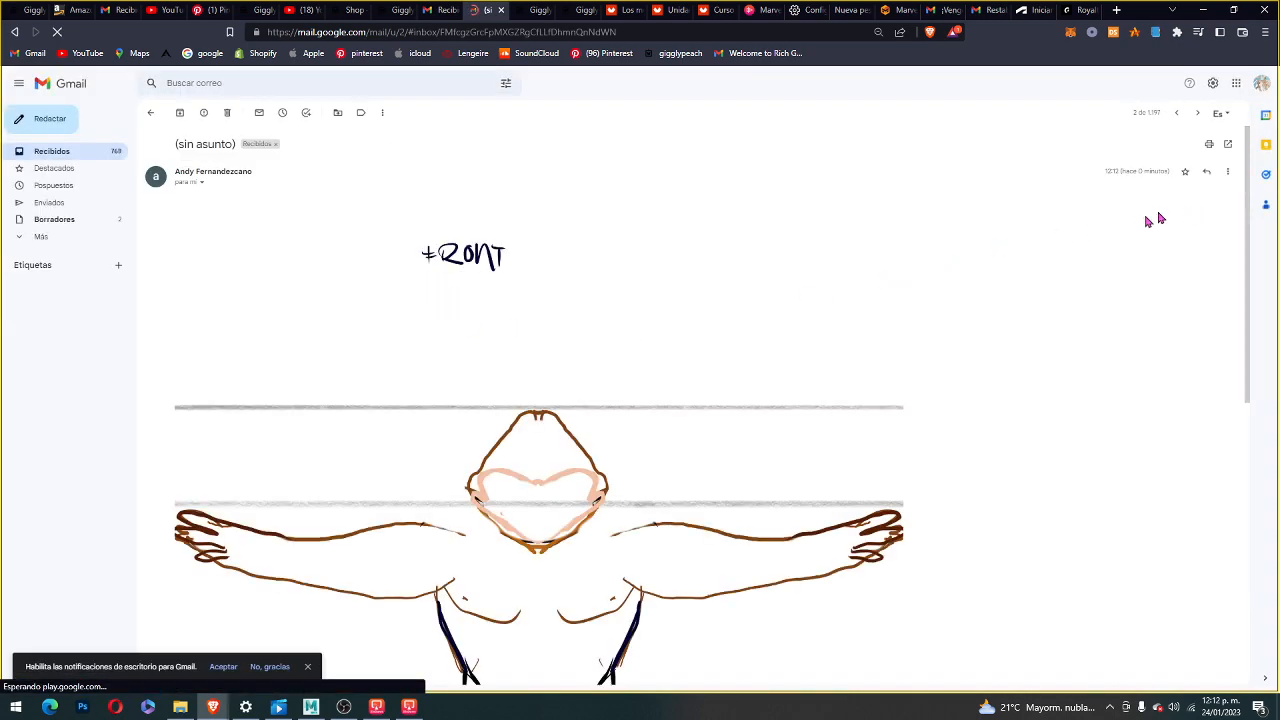
scroll(697, 334, down, 3)
scroll(697, 334, up, 3)
scroll(697, 334, down, 5)
scroll(660, 340, up, 5)
scroll(1089, 260, down, 5)
scroll(982, 414, up, 5)
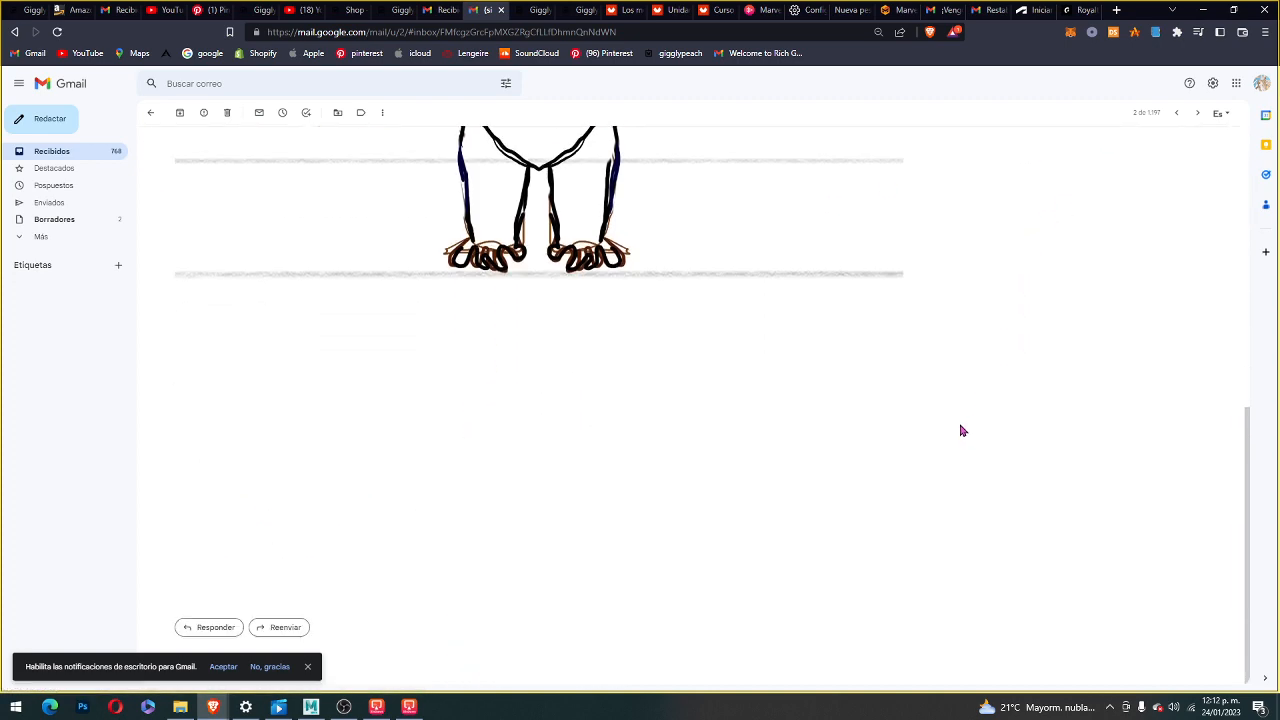
click(587, 372)
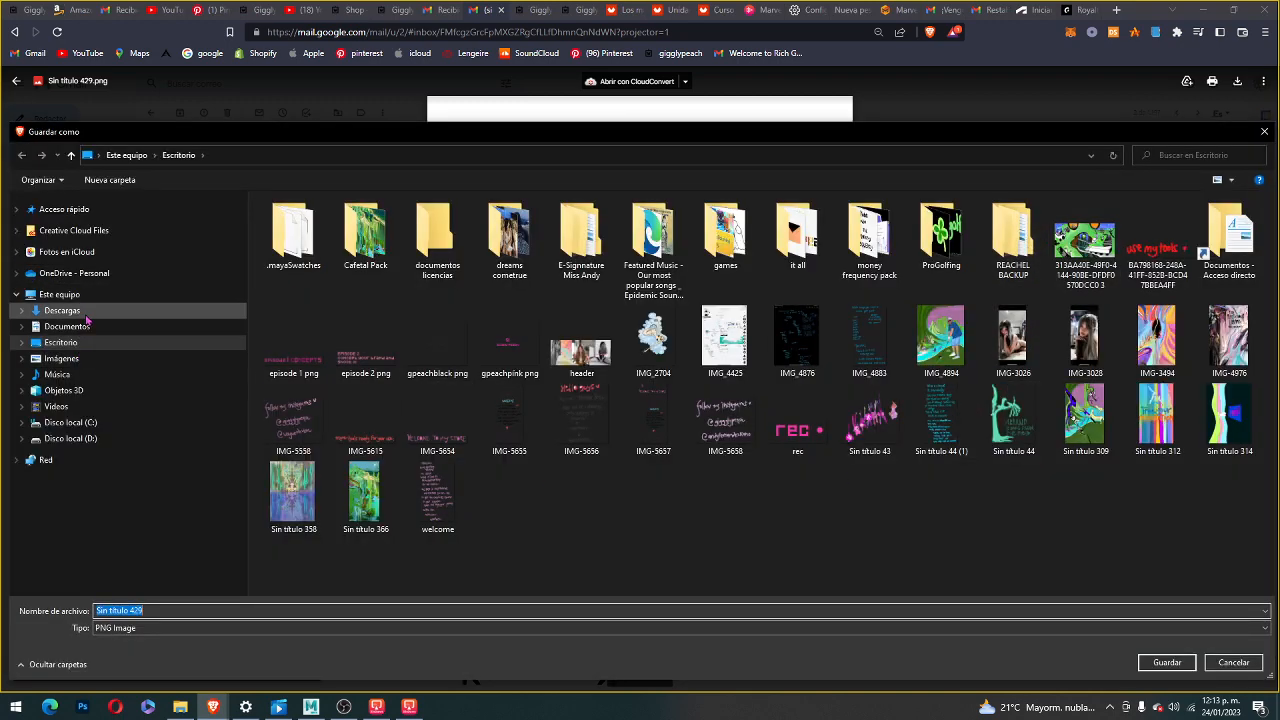
click(1152, 663)
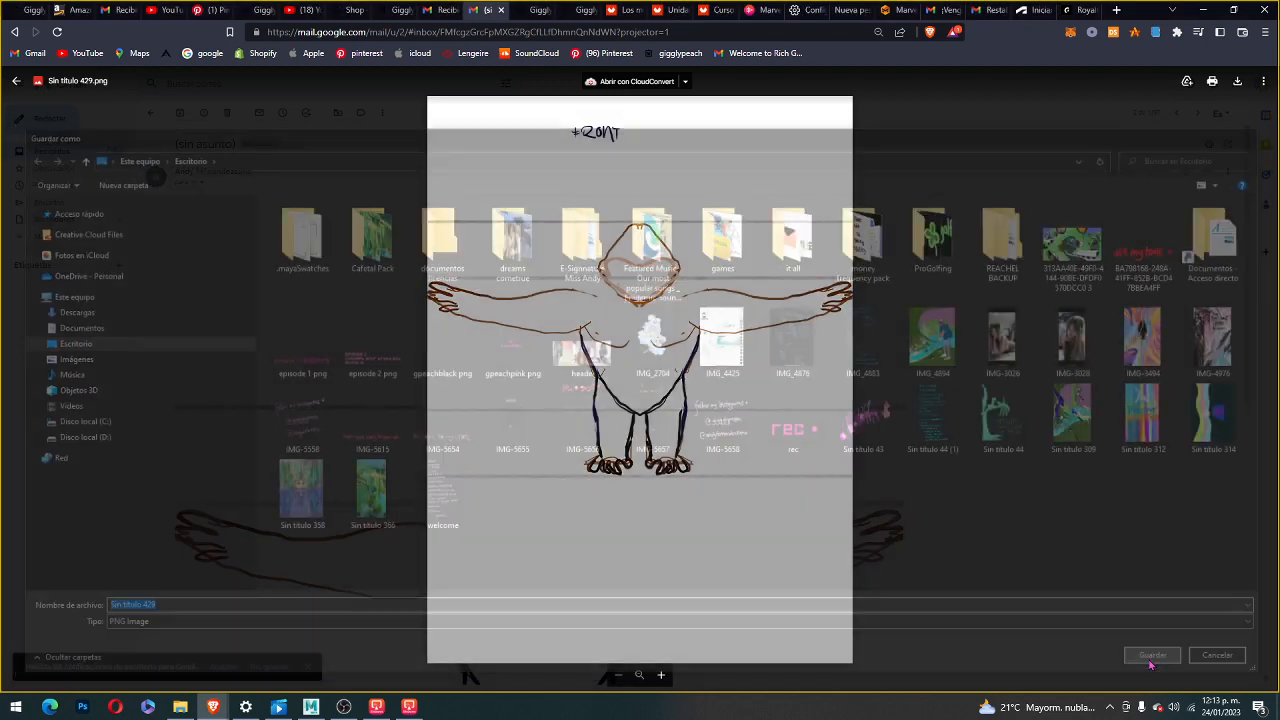
click(1006, 368)
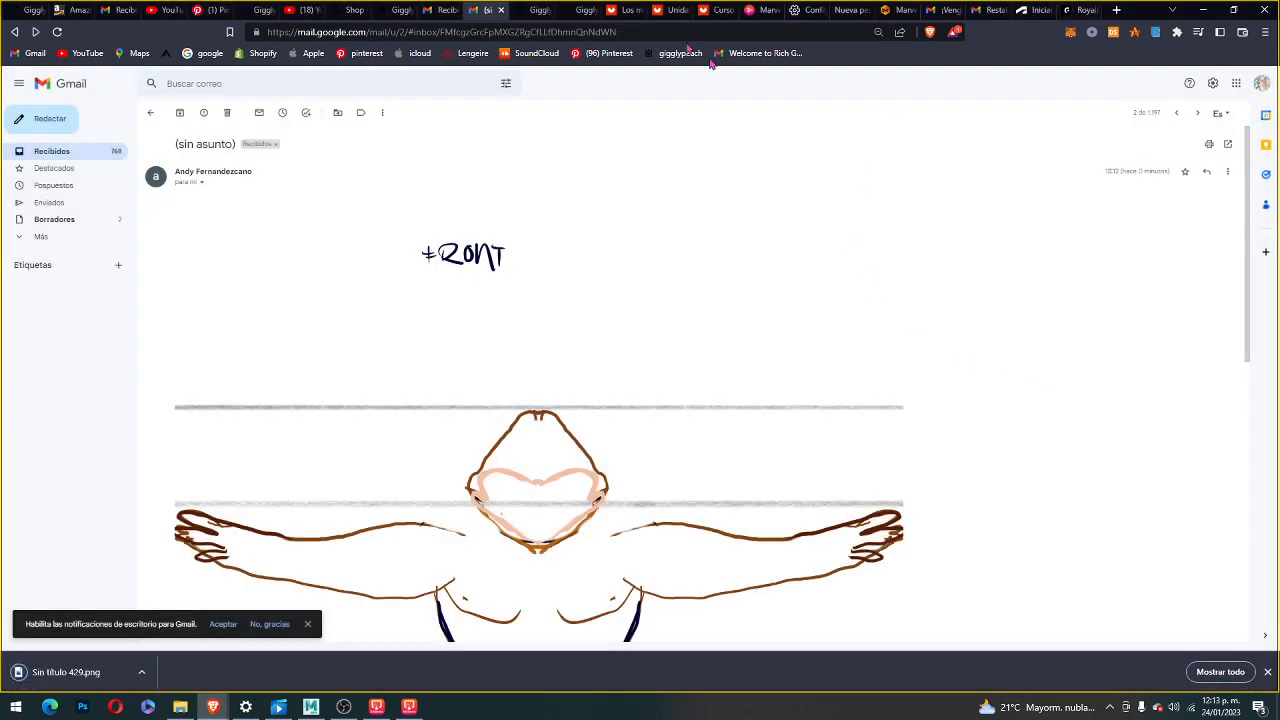
- Open the email with the side-view gorilla sketch and save its image as Sin título 432 in the Escritorio folder
click(14, 32)
click(286, 206)
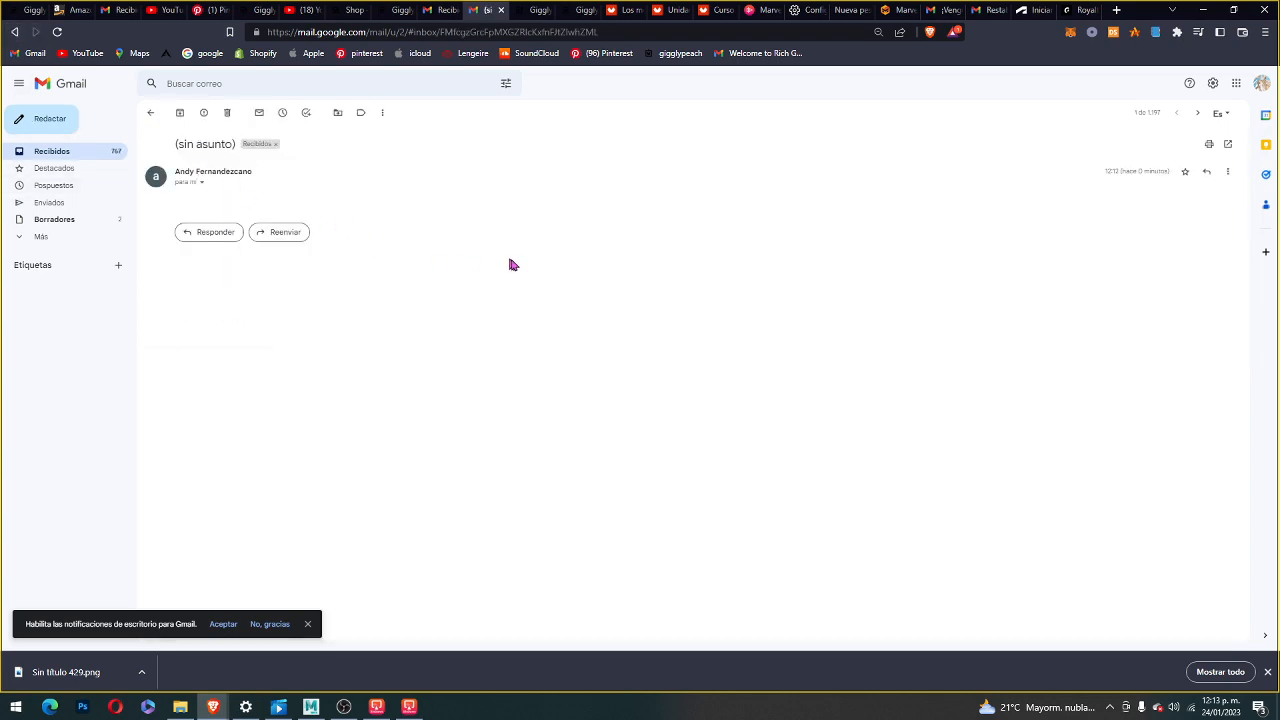
scroll(688, 342, down, 7)
scroll(690, 340, up, 5)
scroll(881, 319, down, 4)
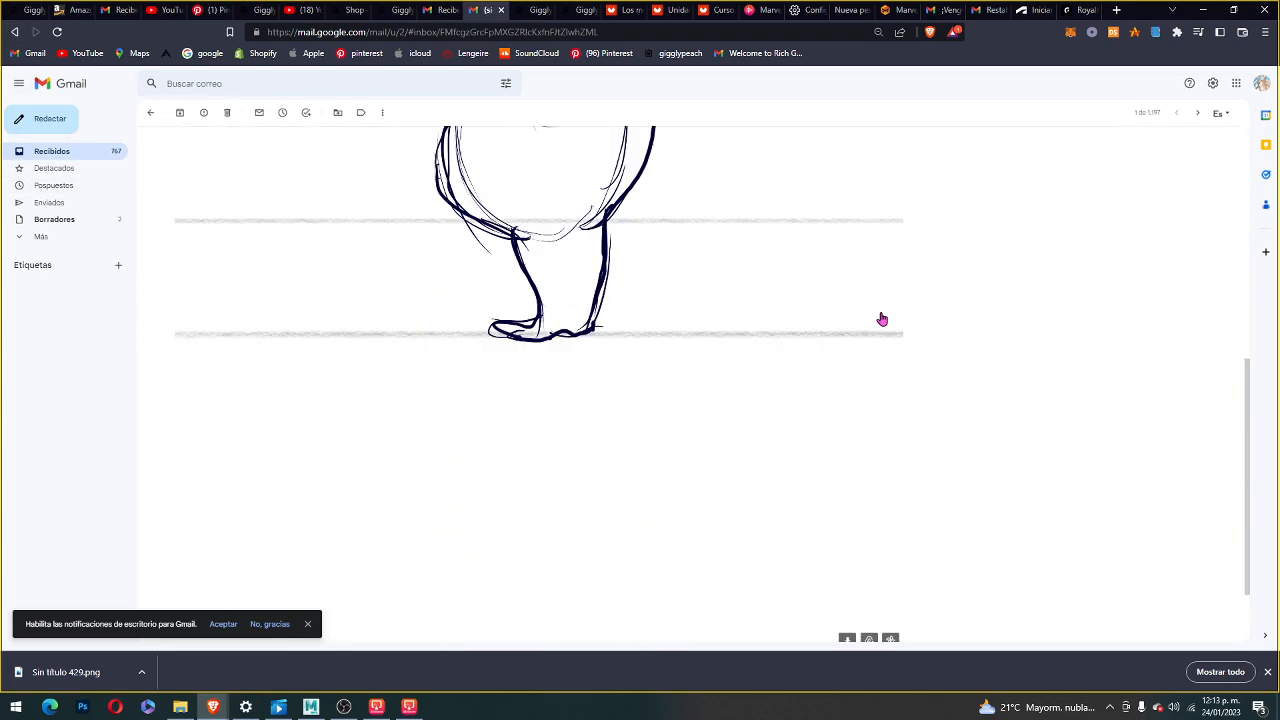
scroll(882, 319, down, 2)
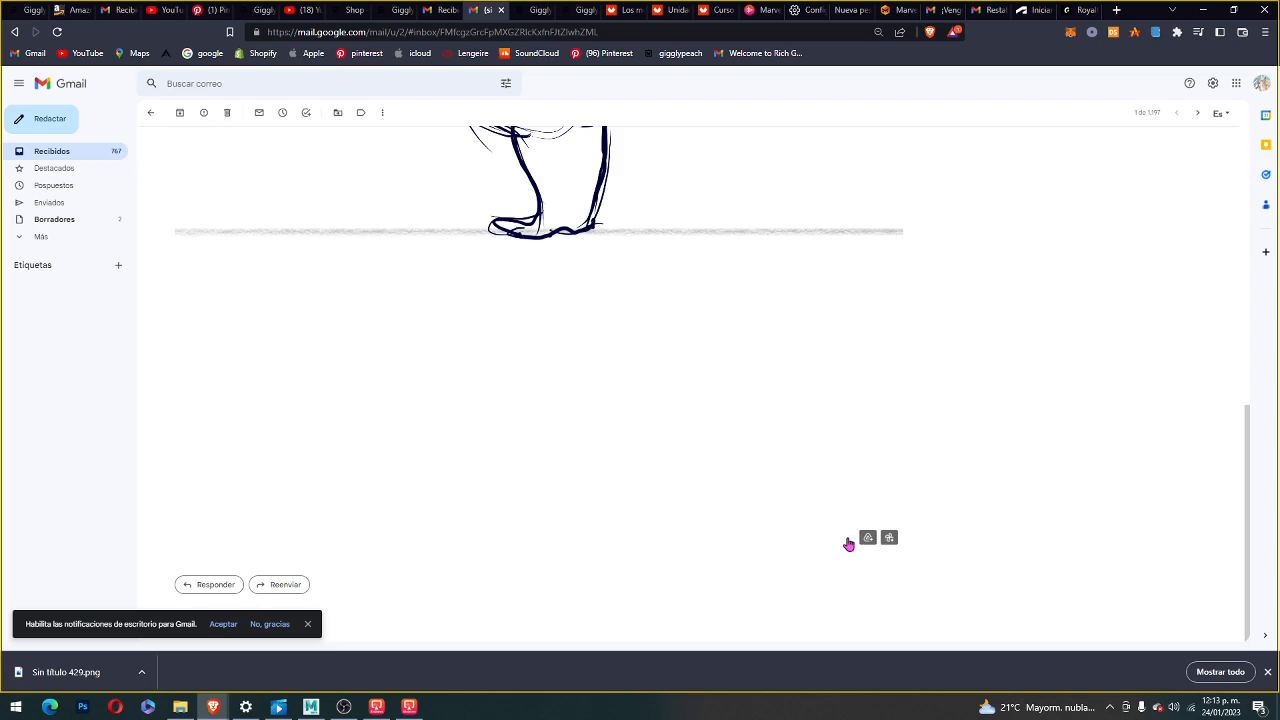
click(847, 539)
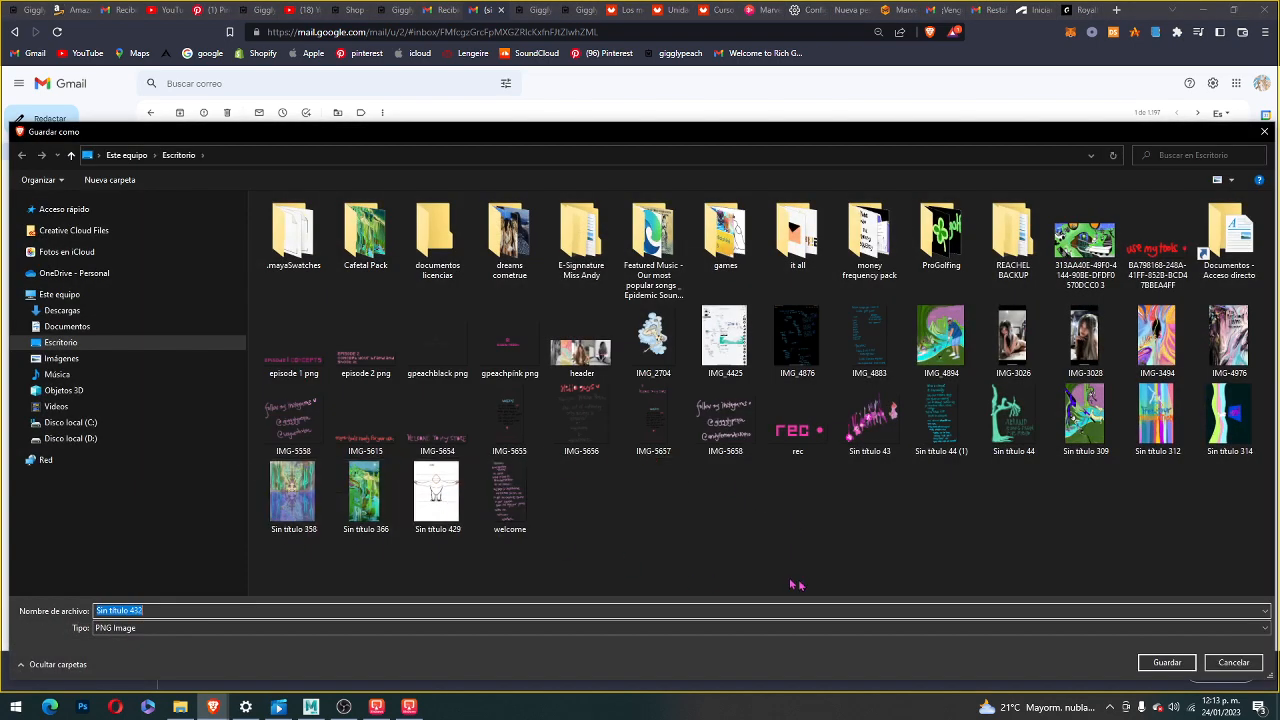
click(1174, 664)
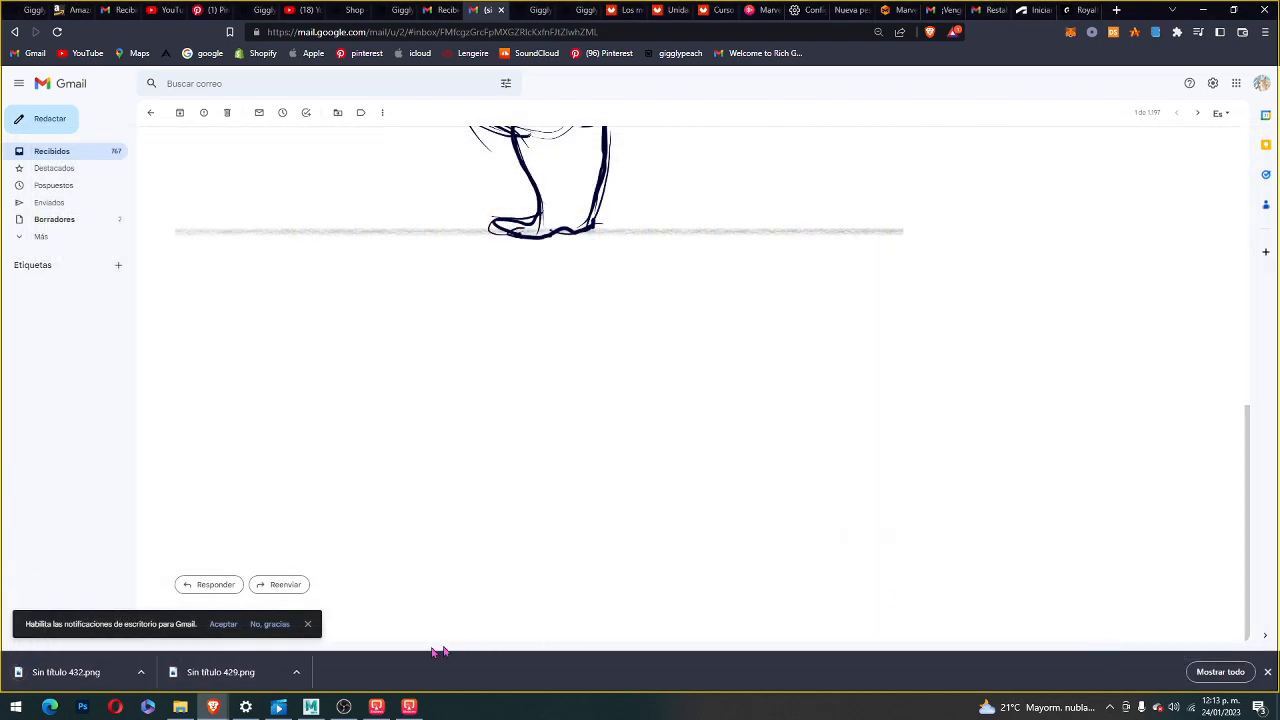
- Dismiss the connection error in OBS Studio and switch to the empty Maya scene
click(1203, 10)
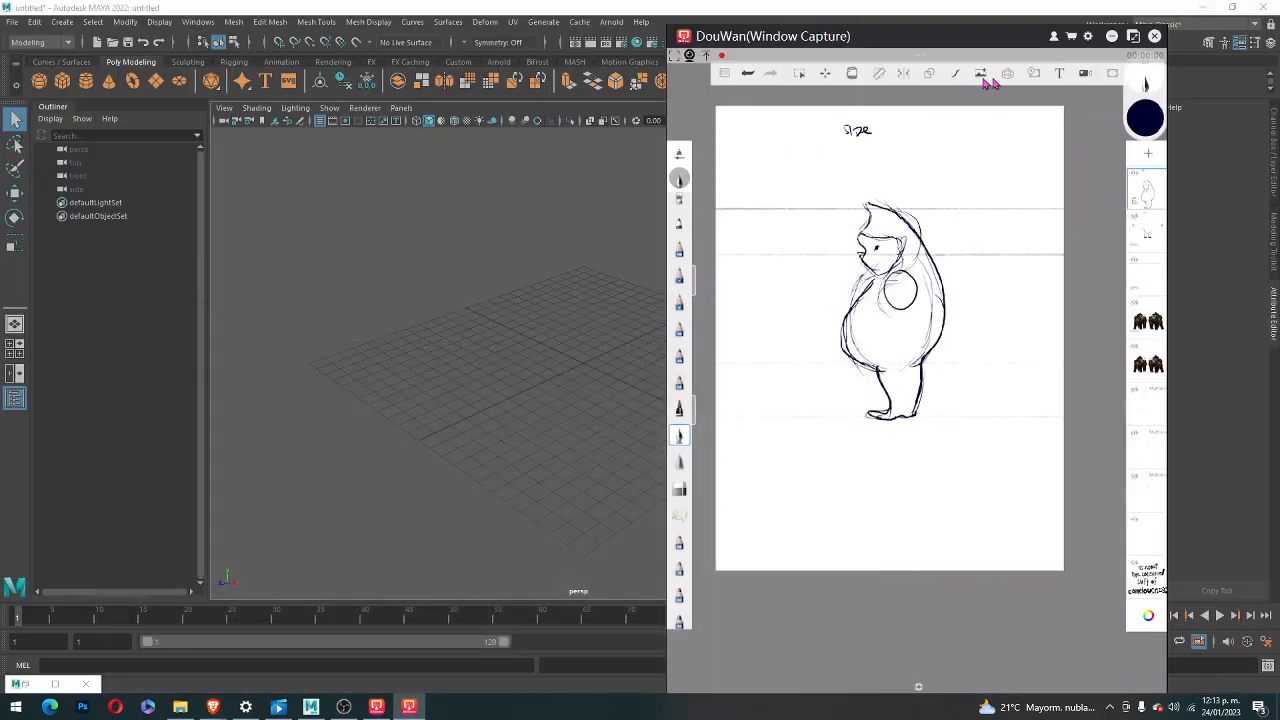
click(594, 206)
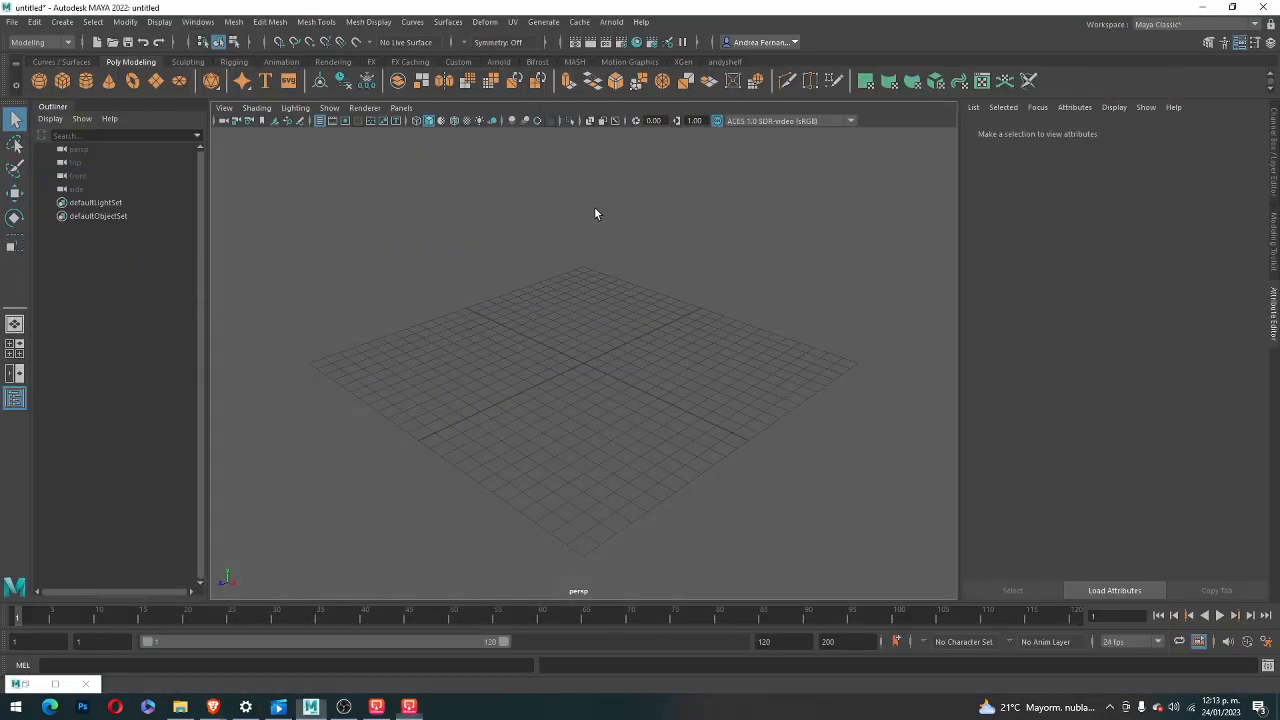
click(344, 707)
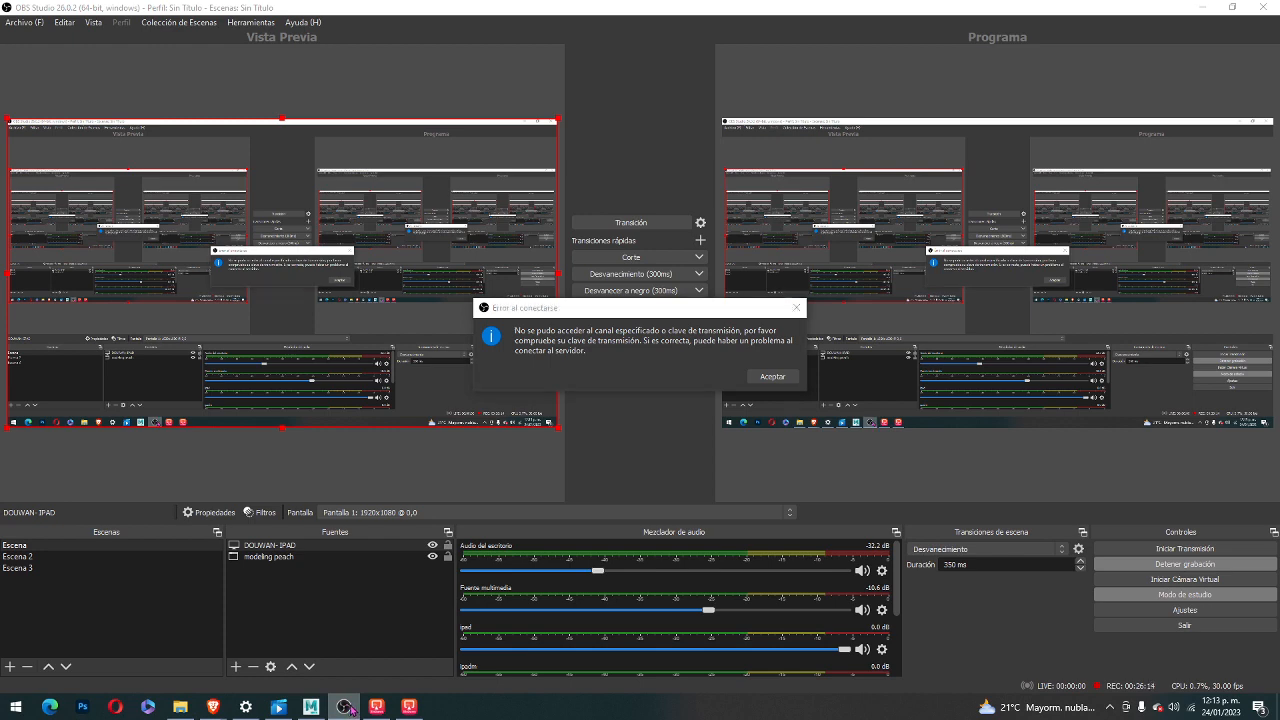
click(773, 376)
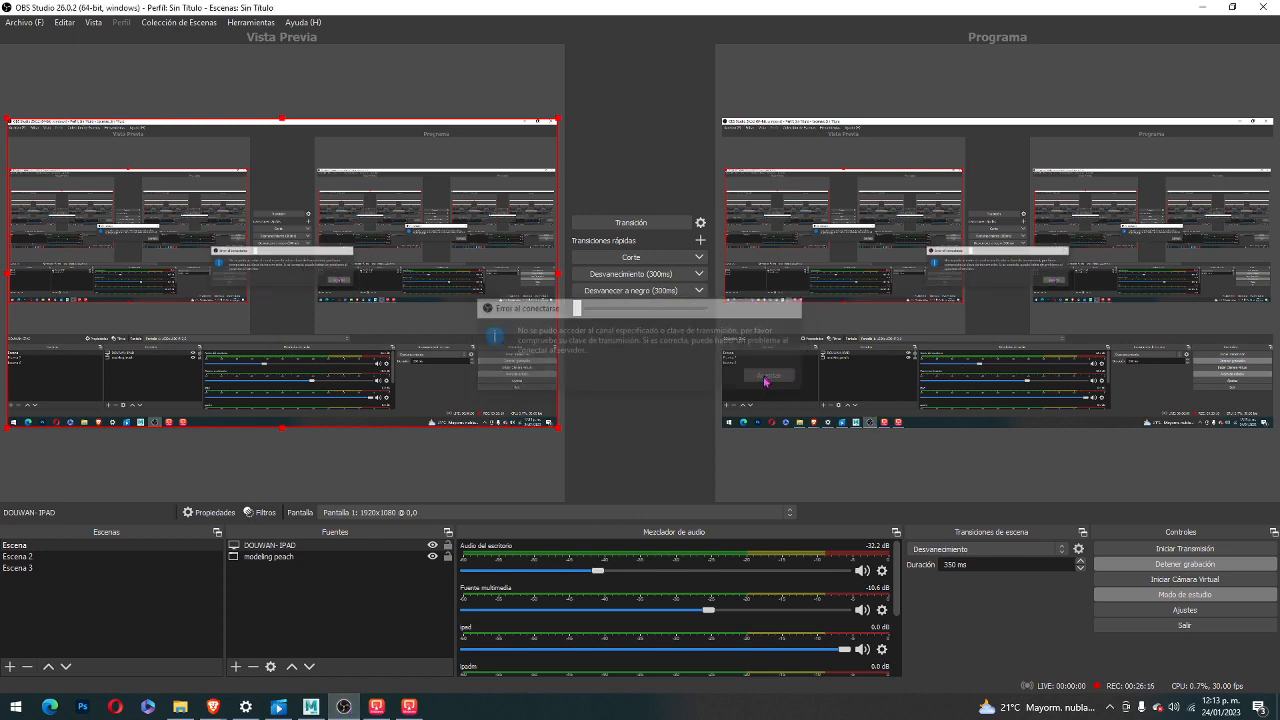
click(311, 707)
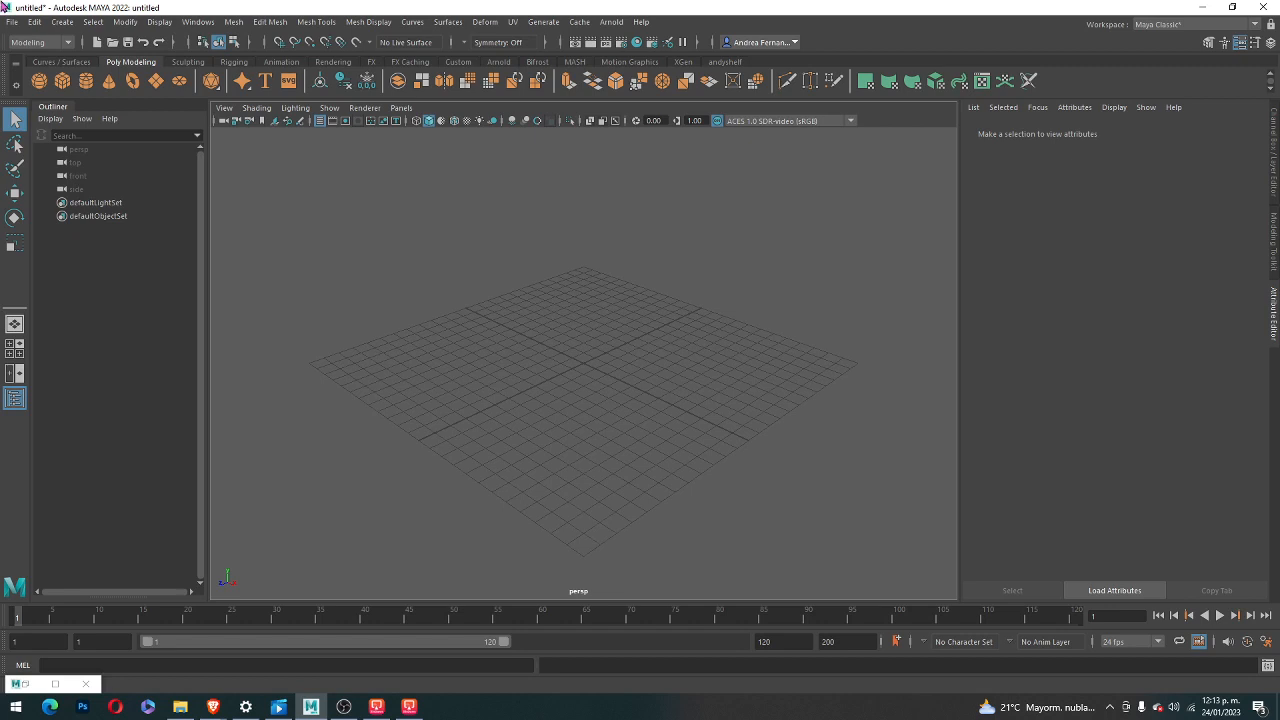
click(11, 22)
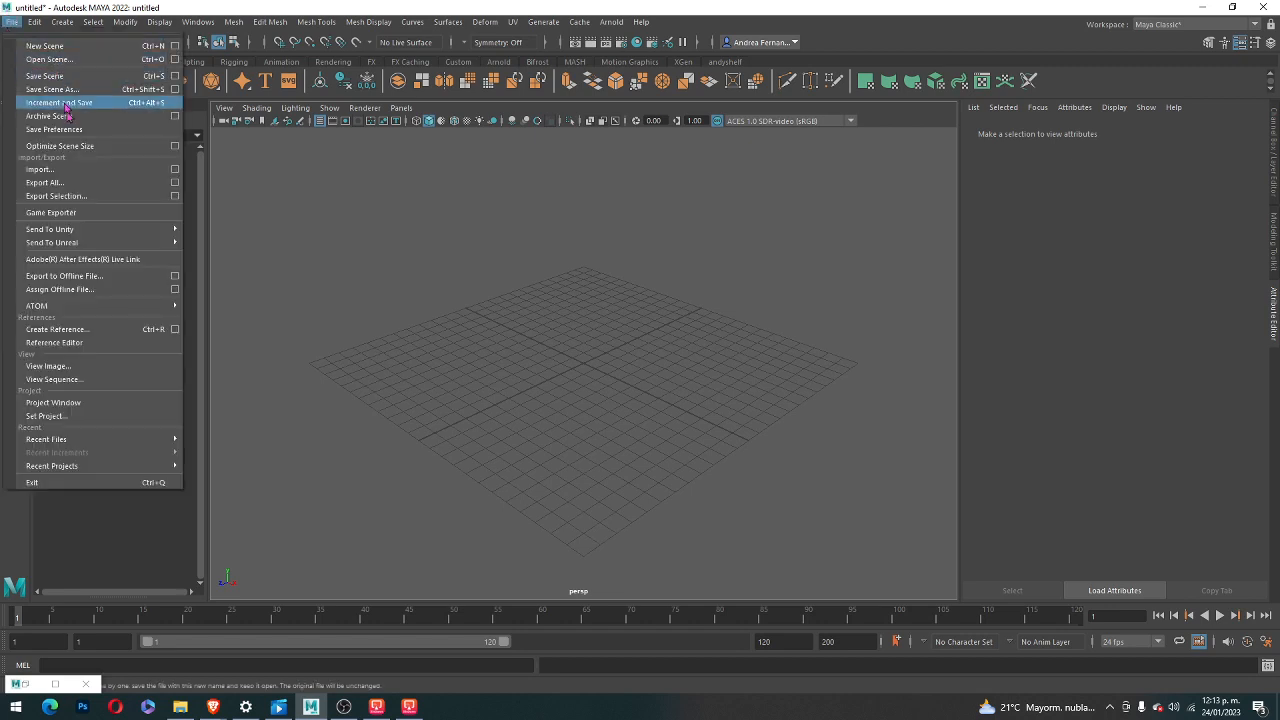
click(55, 402)
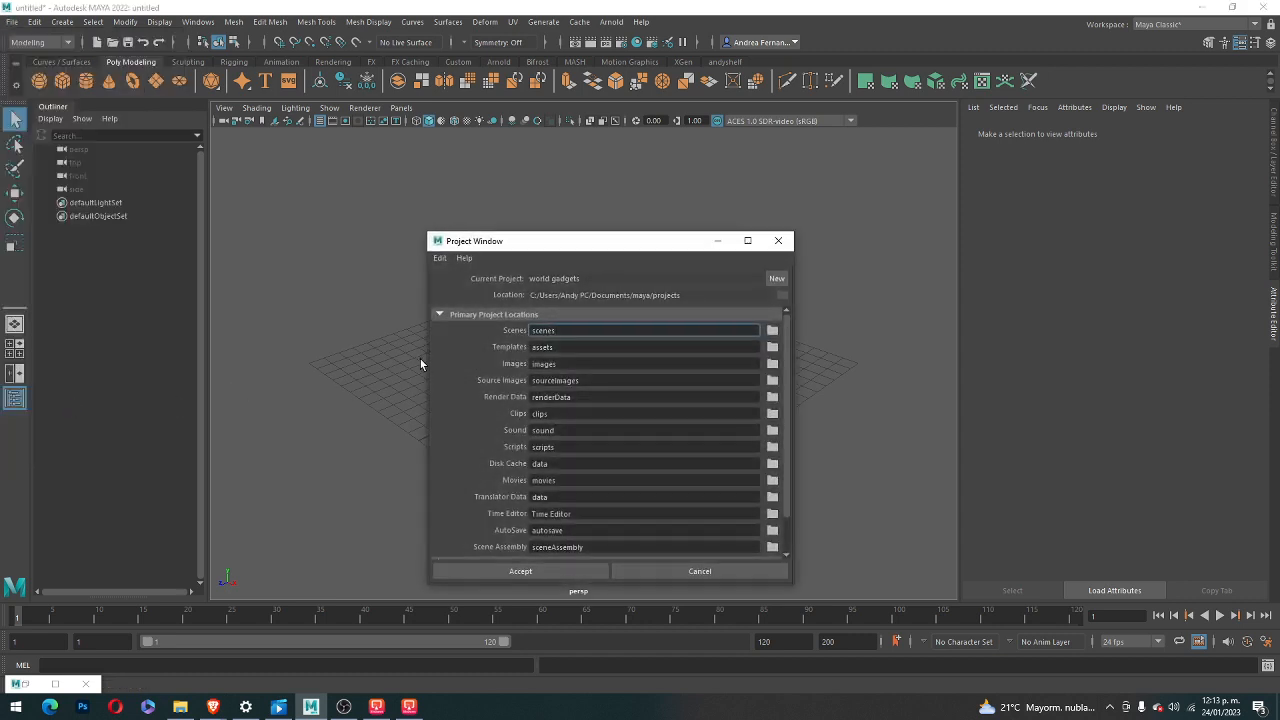
click(779, 282)
double_click(612, 280)
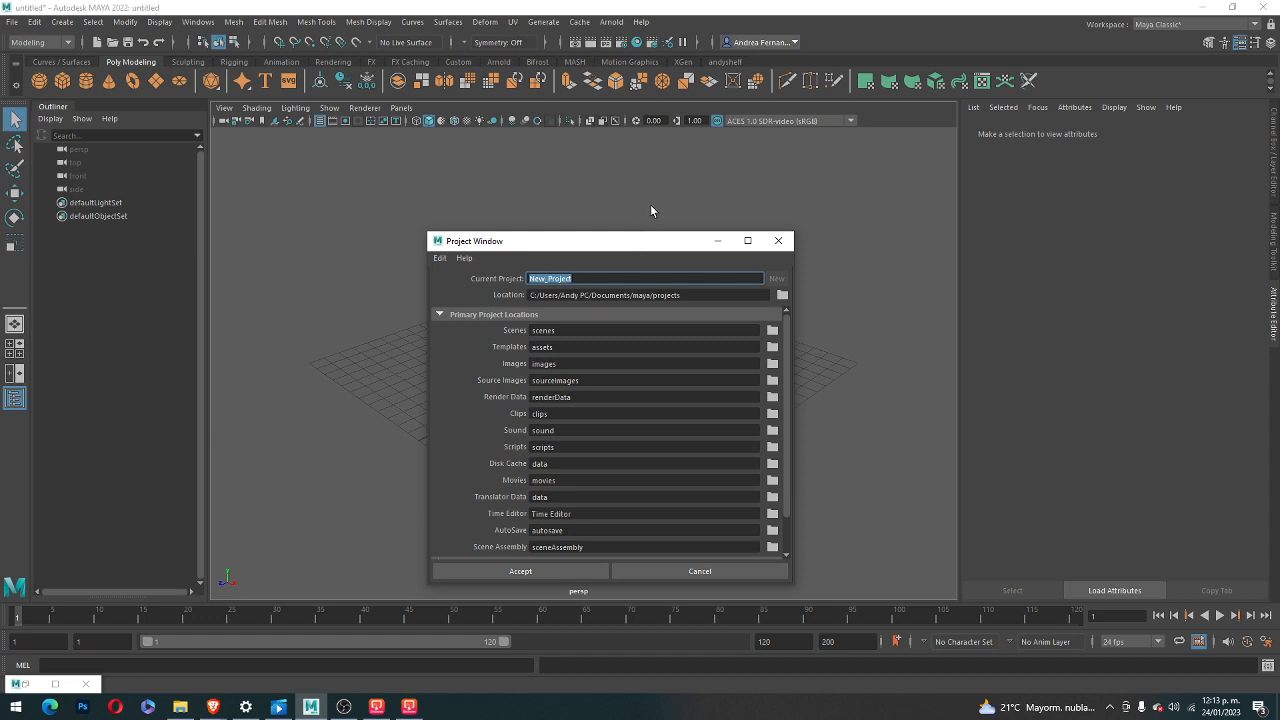
text(Jewerly)
click(782, 296)
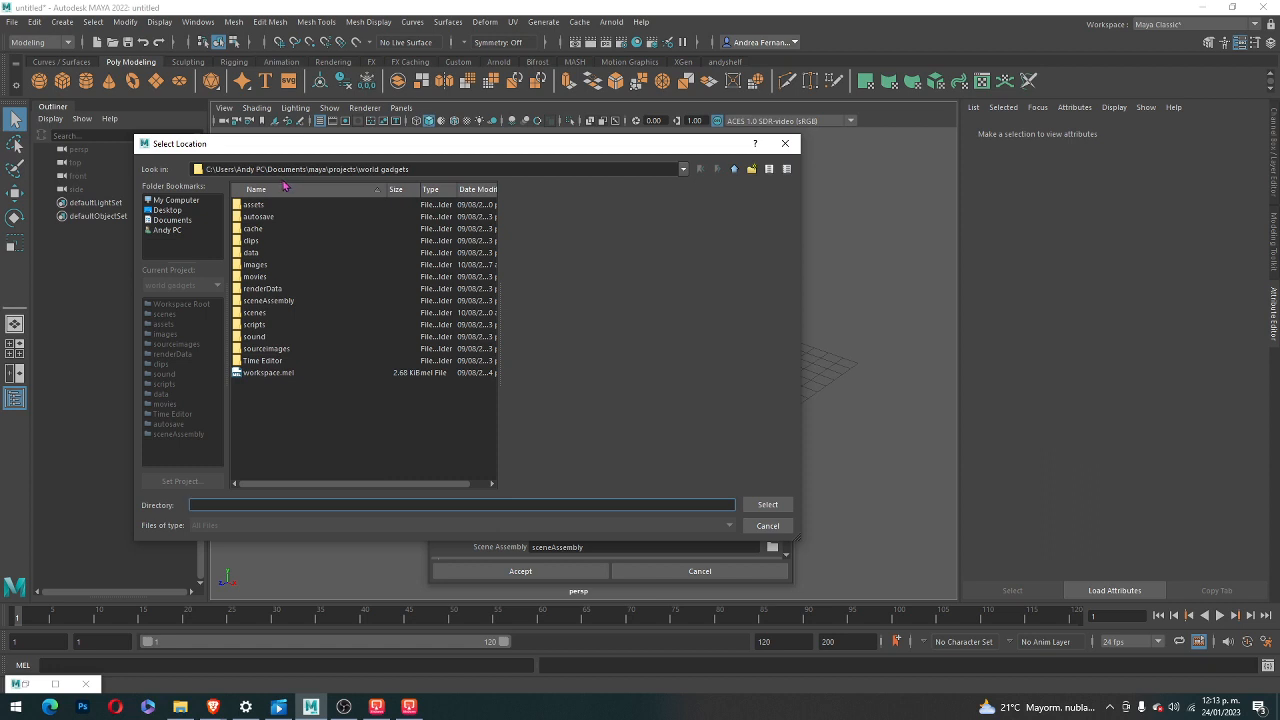
click(766, 525)
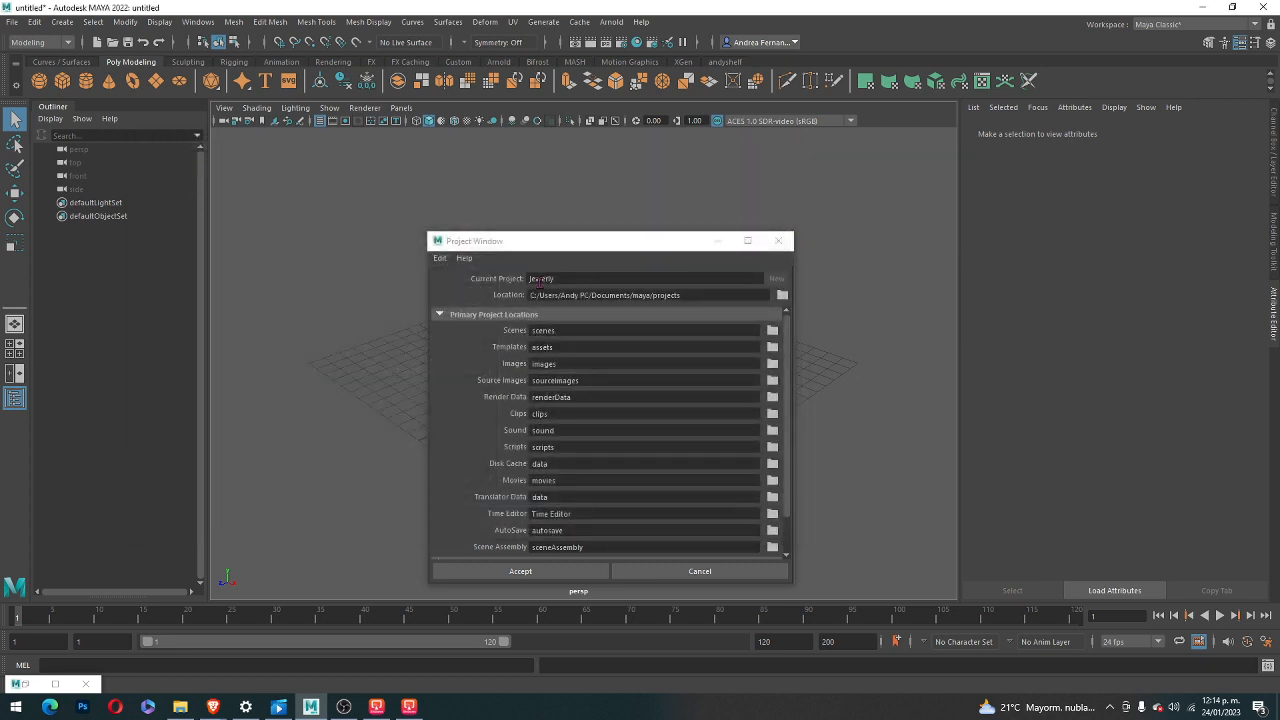
click(704, 566)
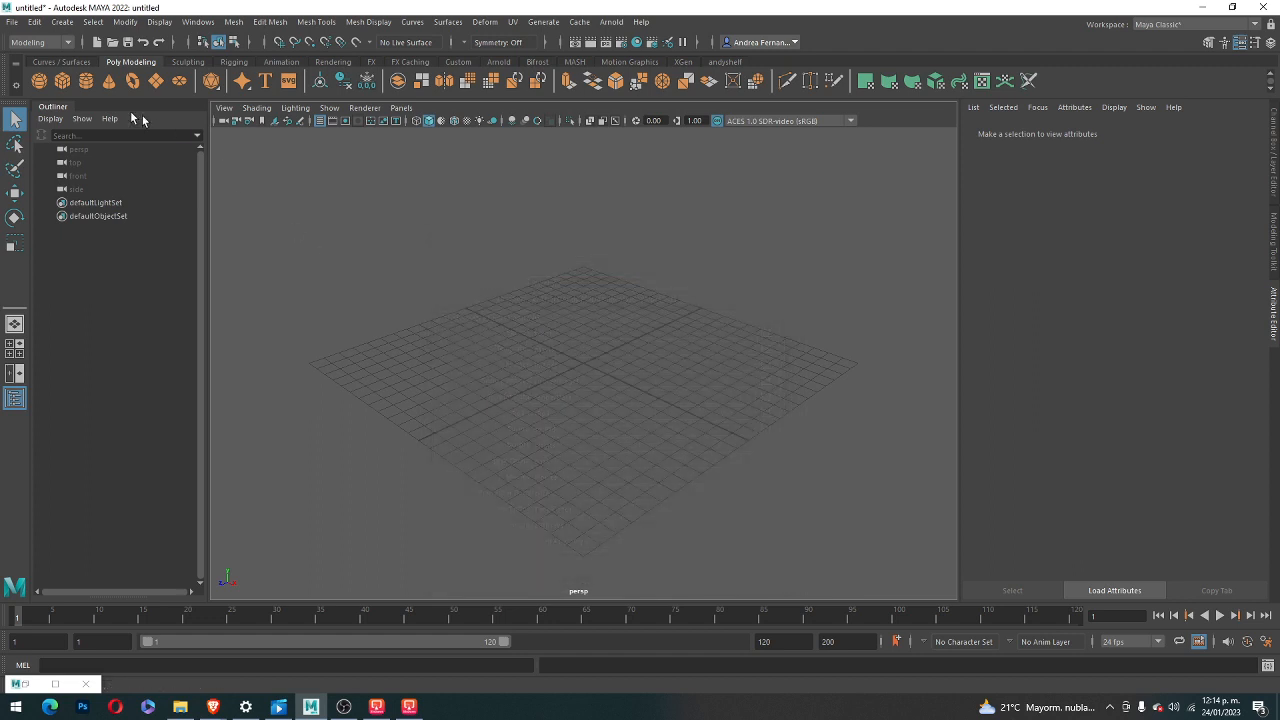
- Review the existing Maya project folders available for Set Project and leave without choosing one
click(11, 21)
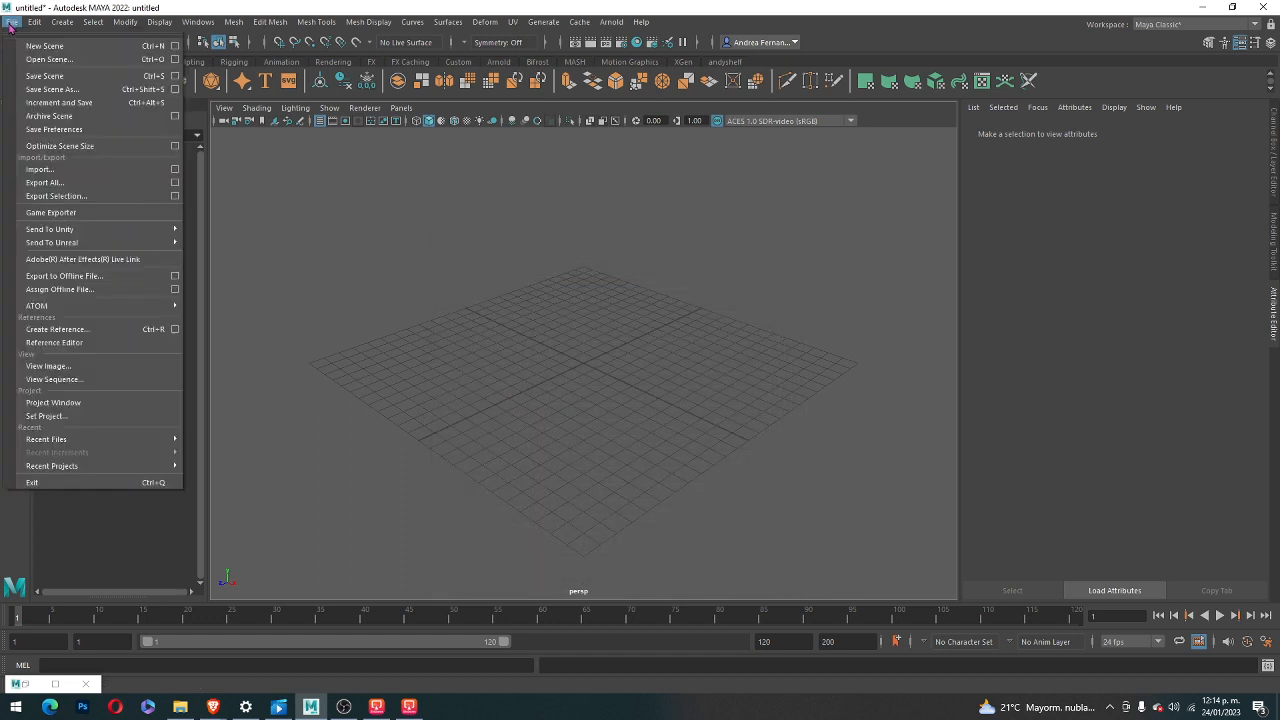
click(73, 415)
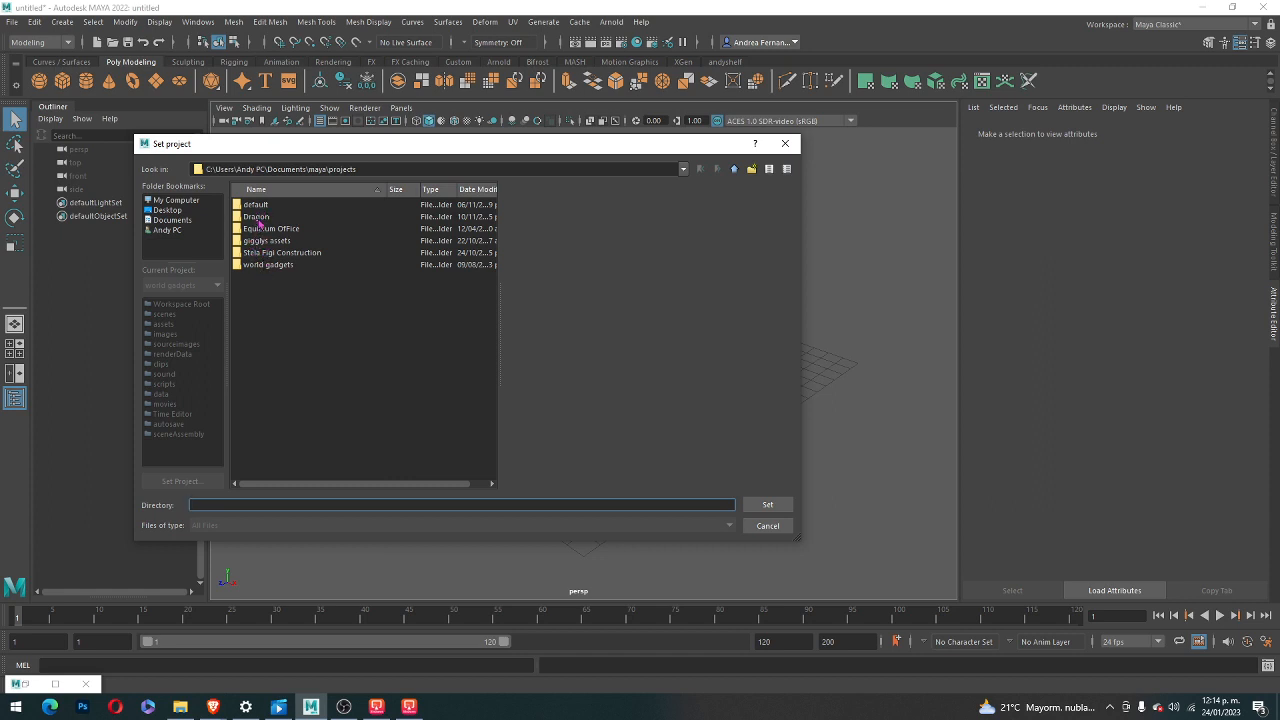
click(767, 528)
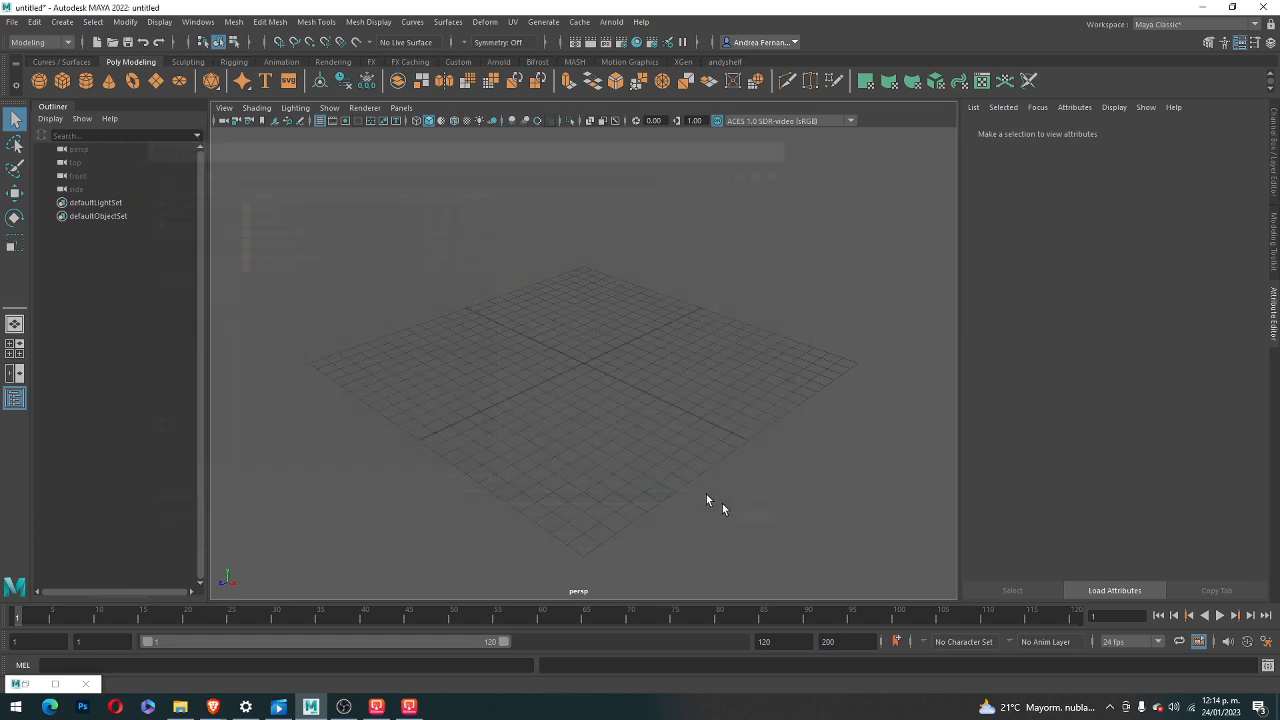
- Start a new project in the Project Window and name it JEWERLY DESIGN
click(12, 22)
click(84, 402)
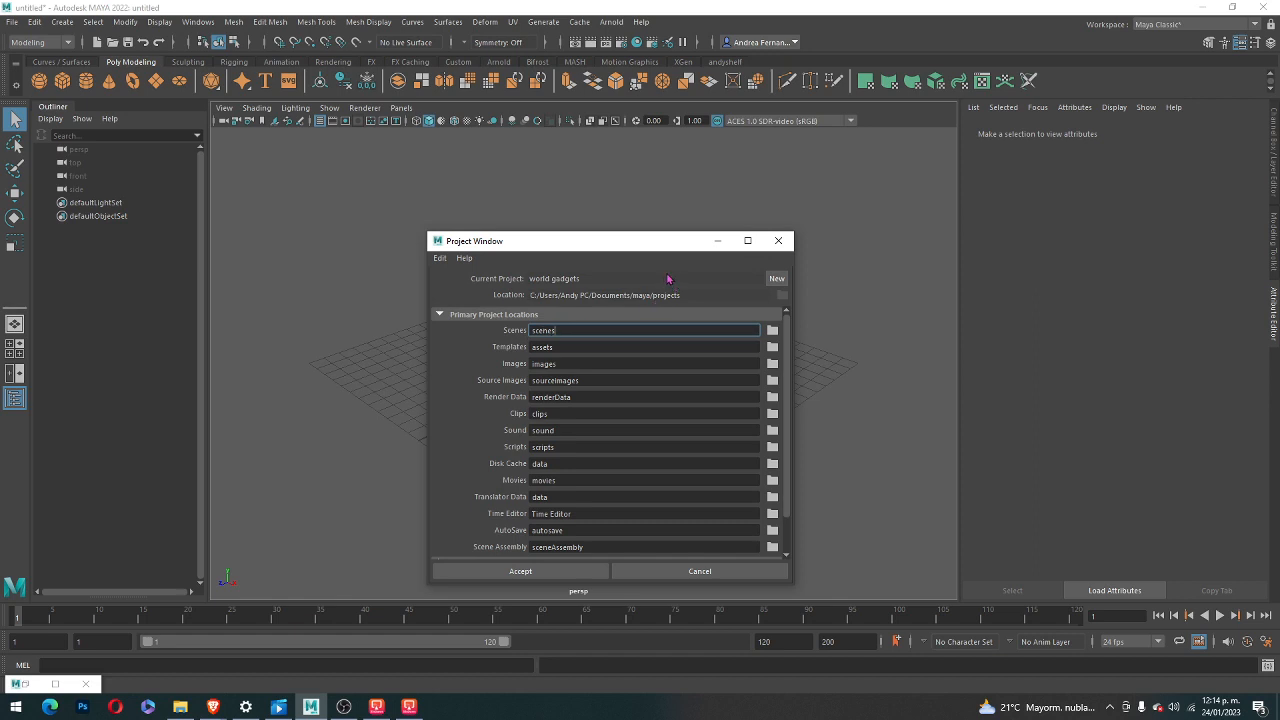
click(777, 278)
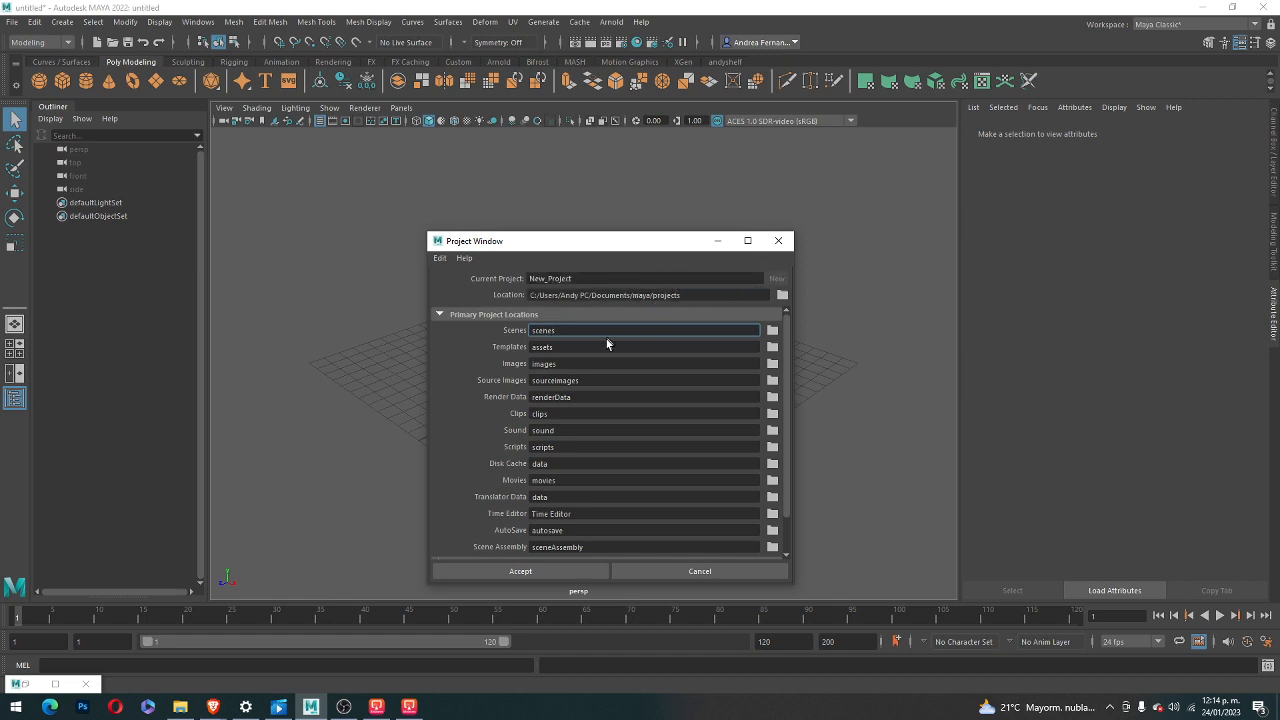
click(605, 280)
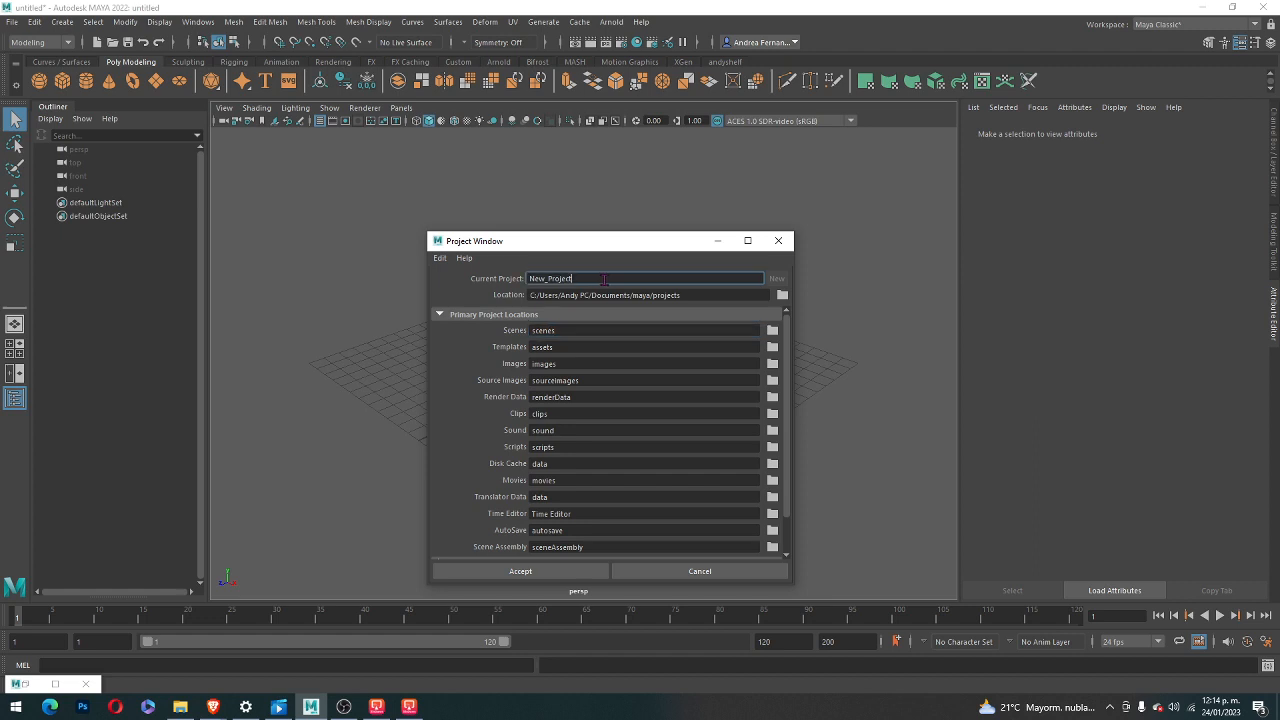
double_click(605, 280)
text(JEWERLY DESIGN)
key(Return)
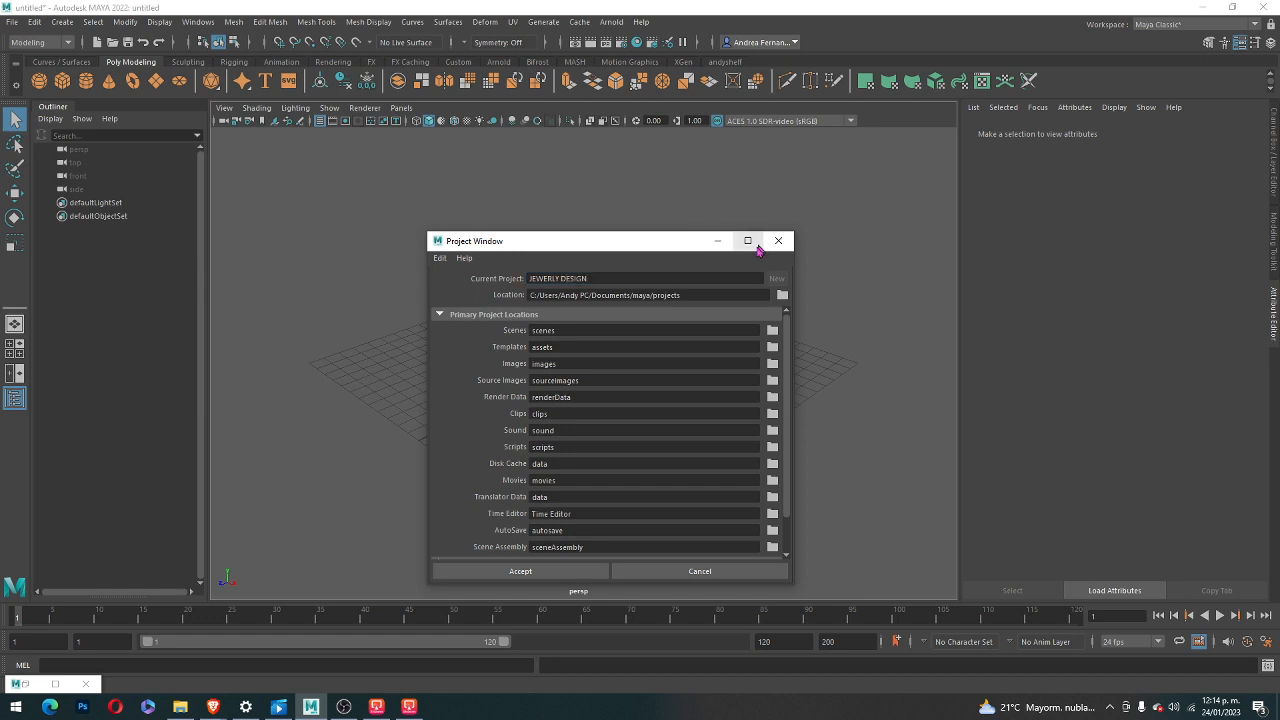
- Set the new project's location to the Documents\maya\projects folder and accept the project settings
click(781, 295)
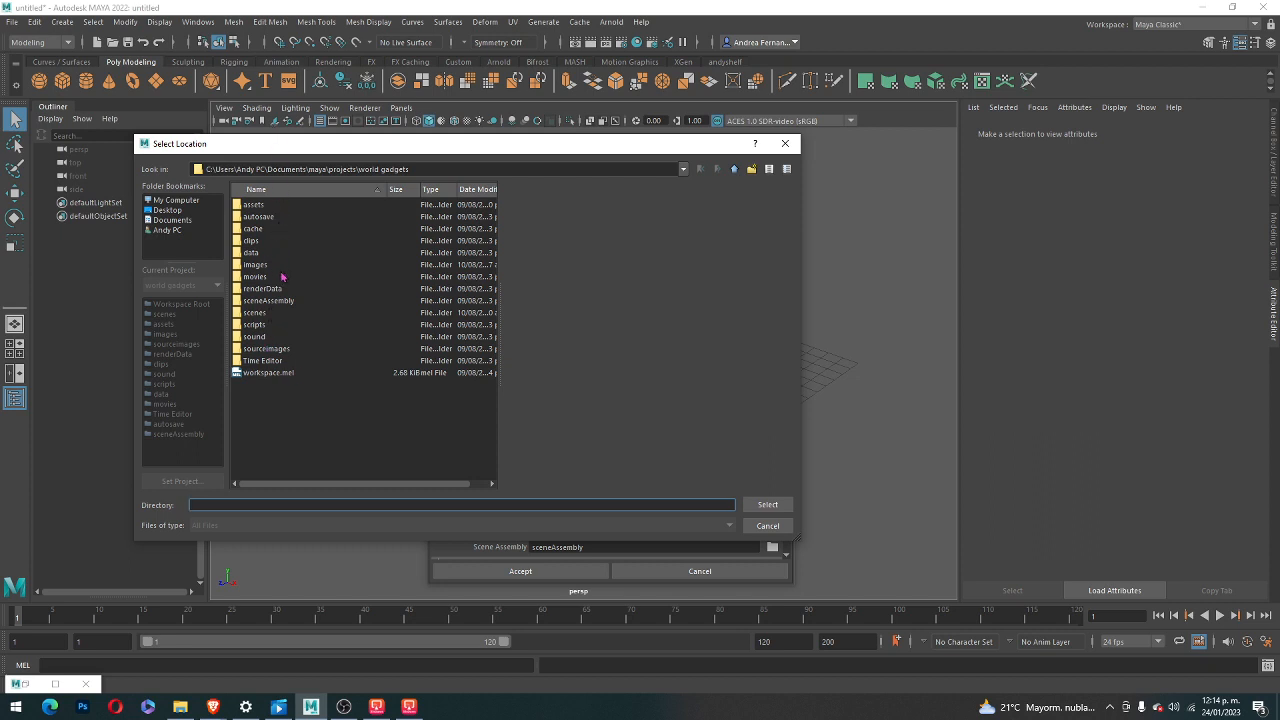
click(345, 168)
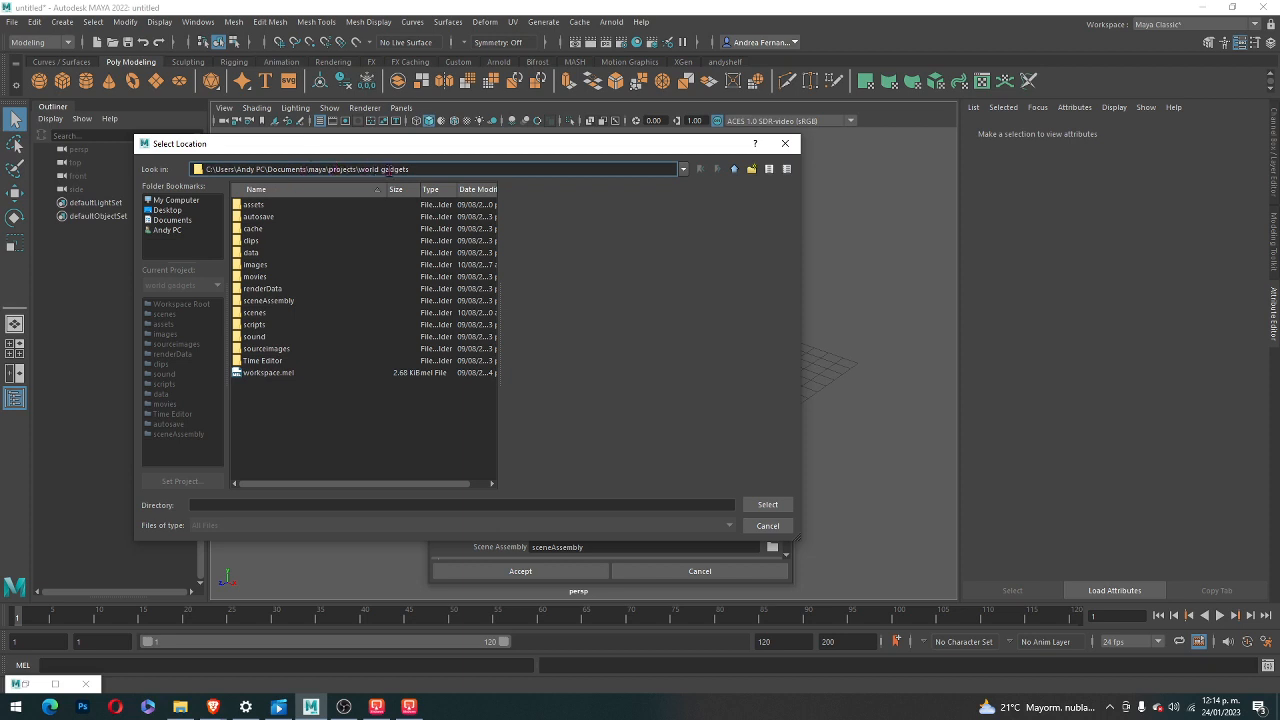
click(683, 169)
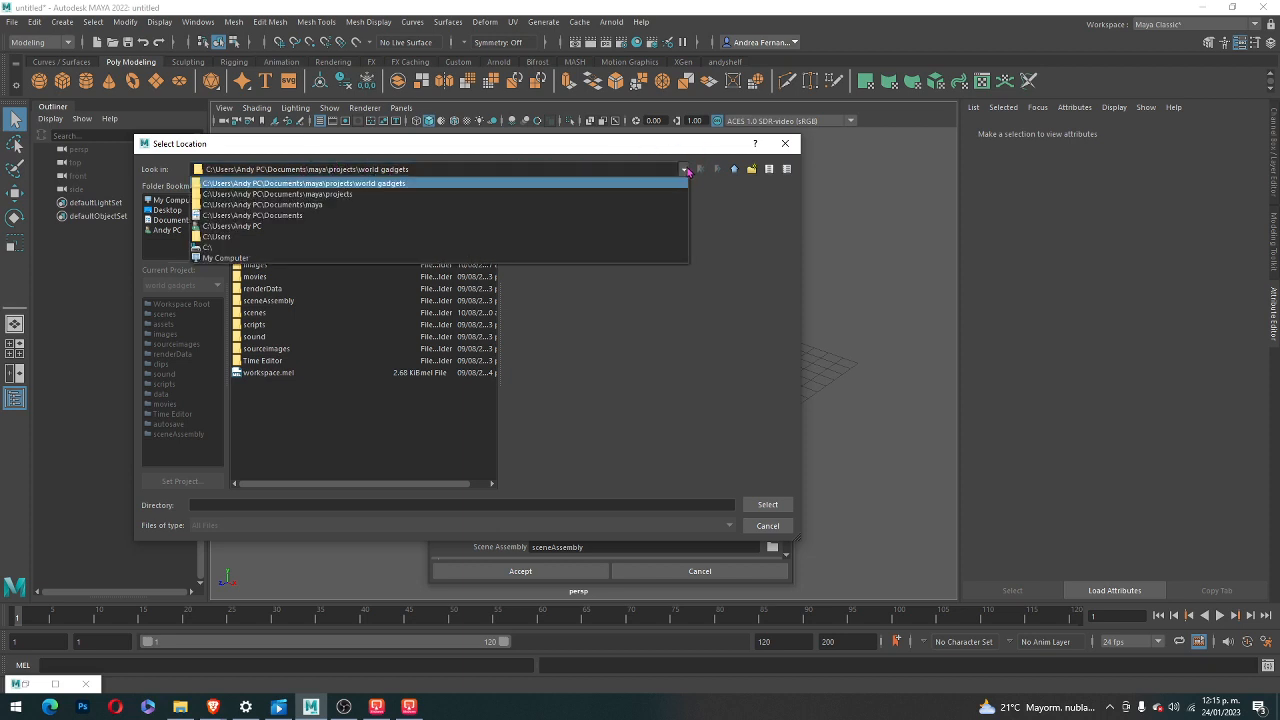
click(310, 194)
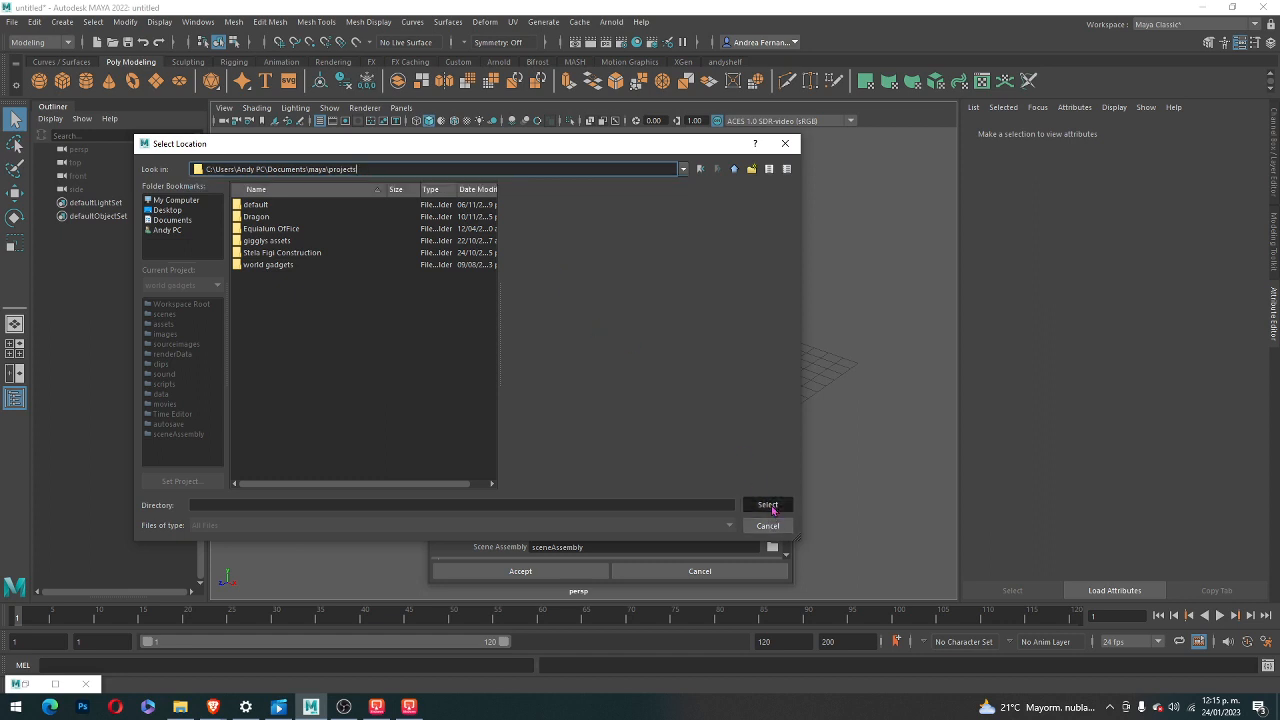
click(767, 504)
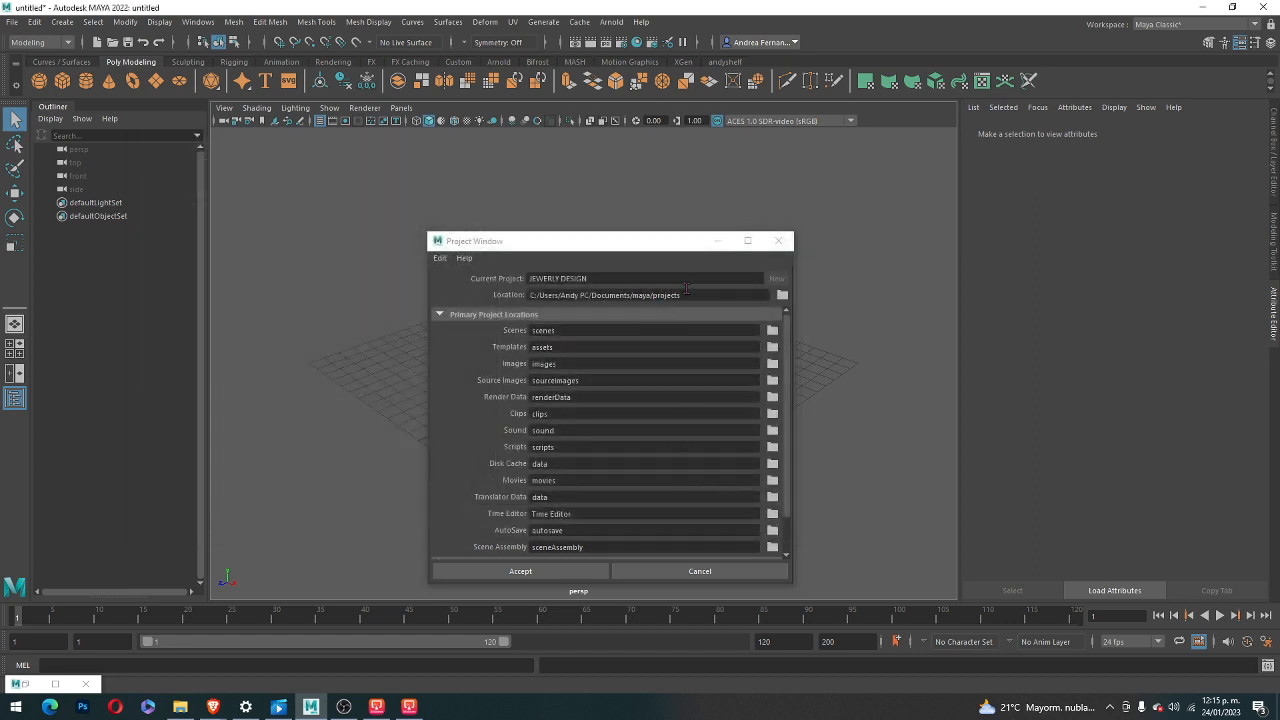
drag(686, 289, 670, 289)
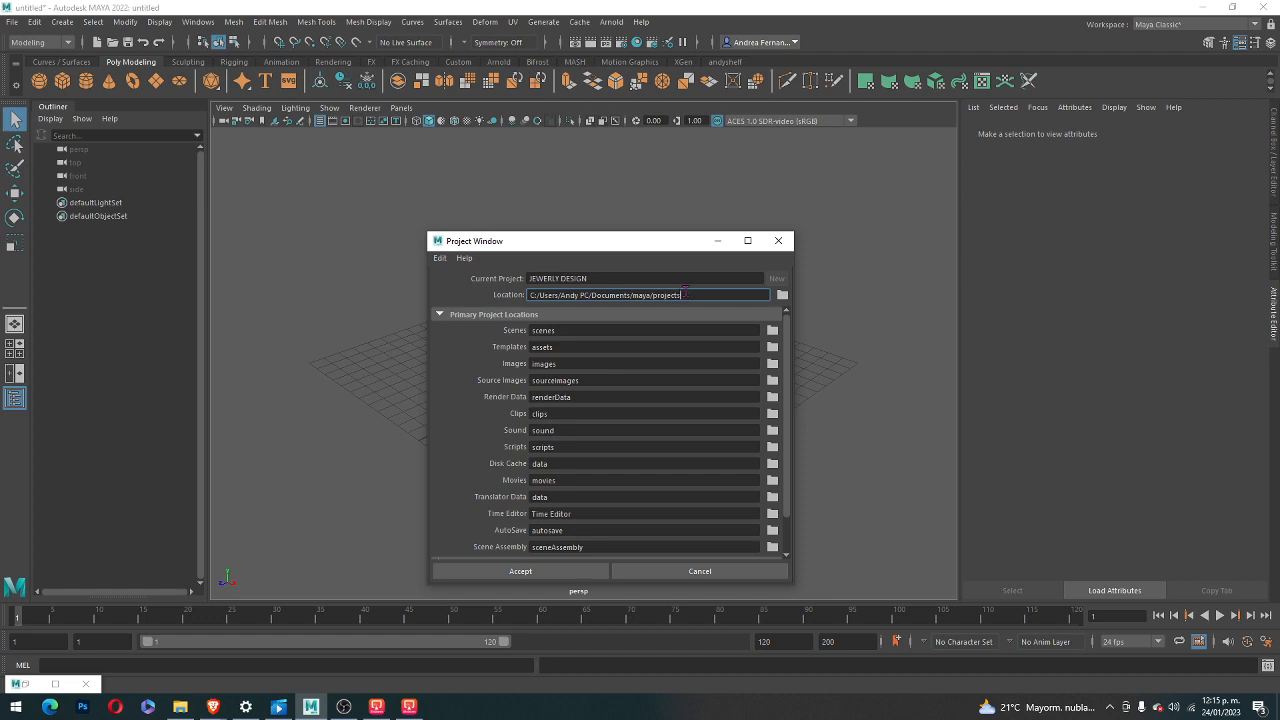
click(524, 572)
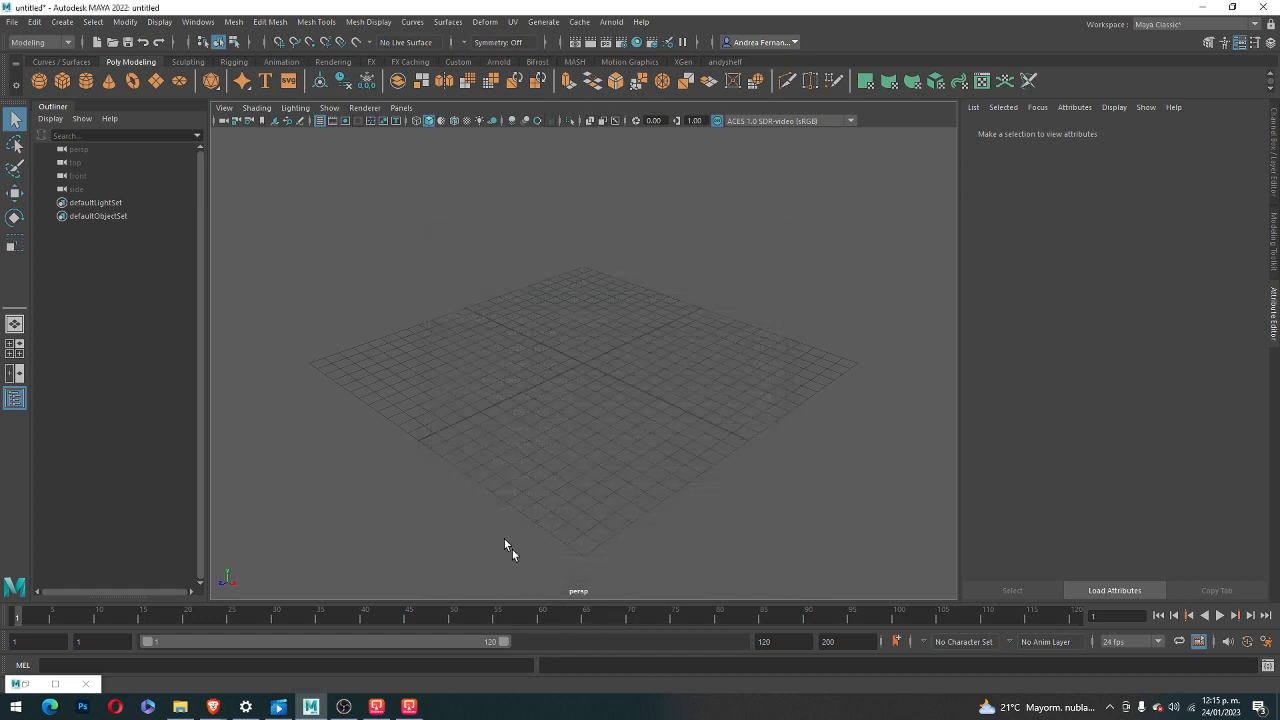
- Set JEWERLY DESIGN as the current Maya project
click(9, 22)
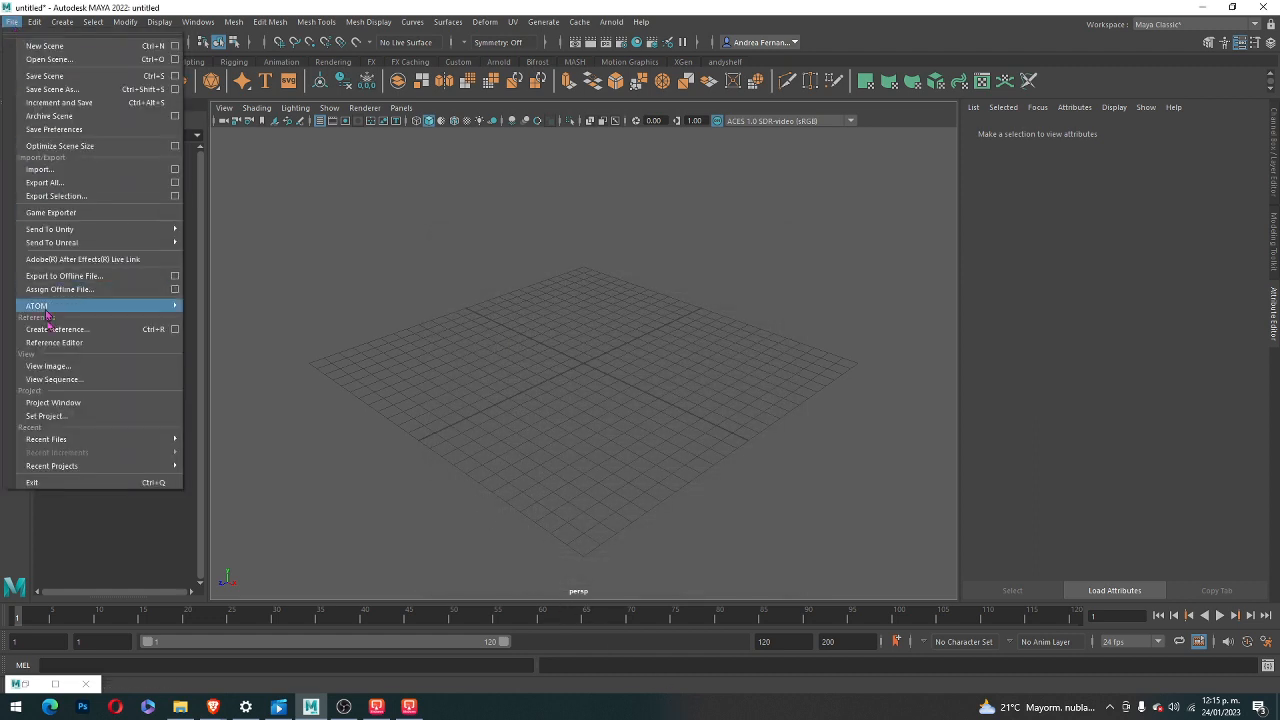
click(48, 415)
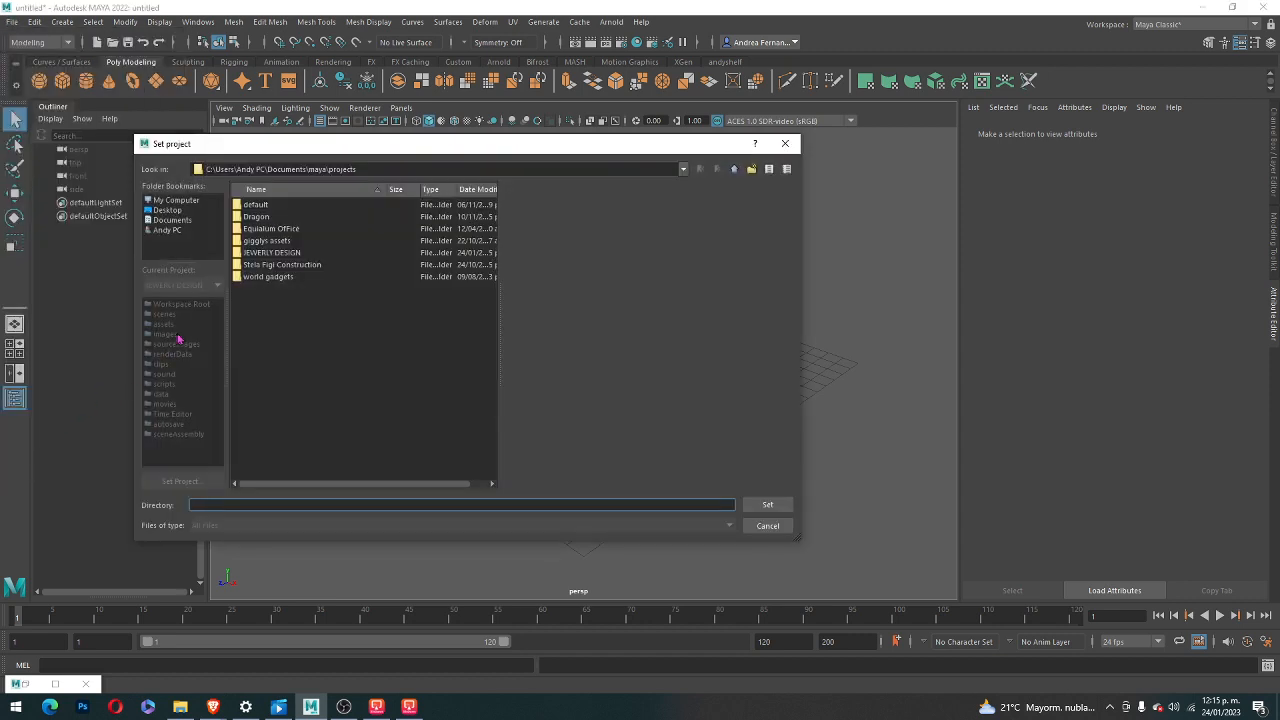
click(278, 255)
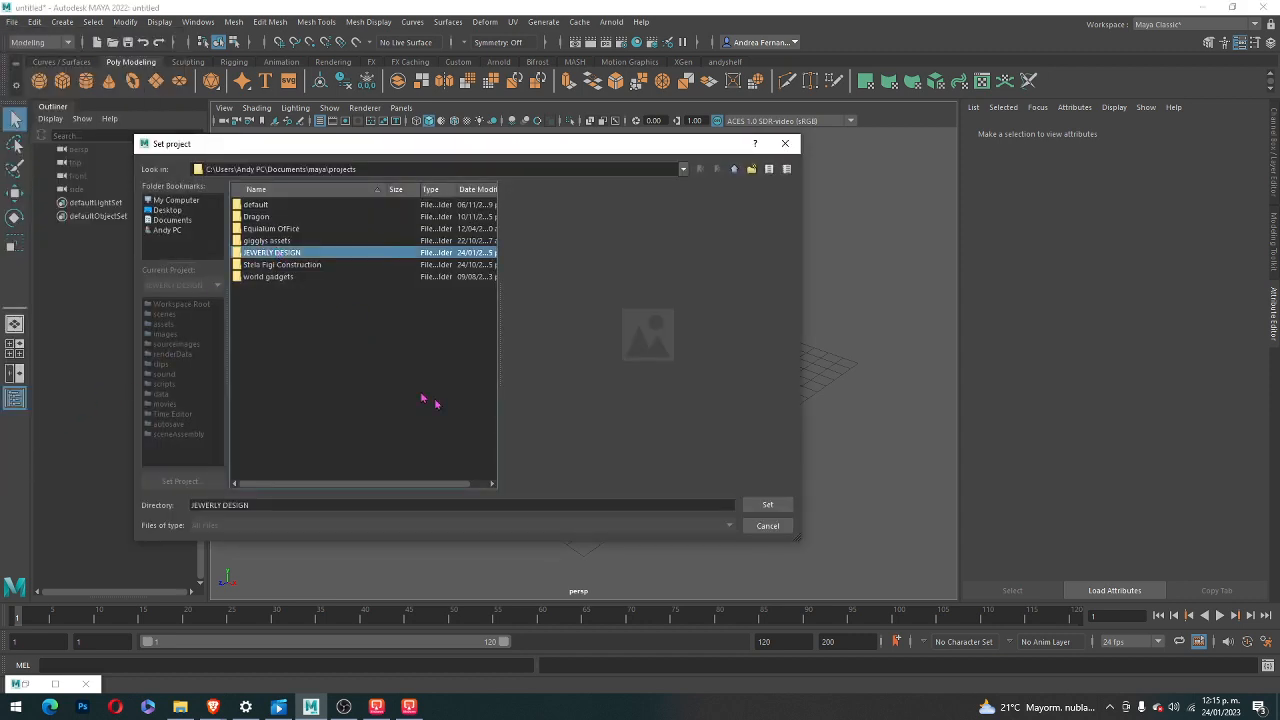
click(767, 505)
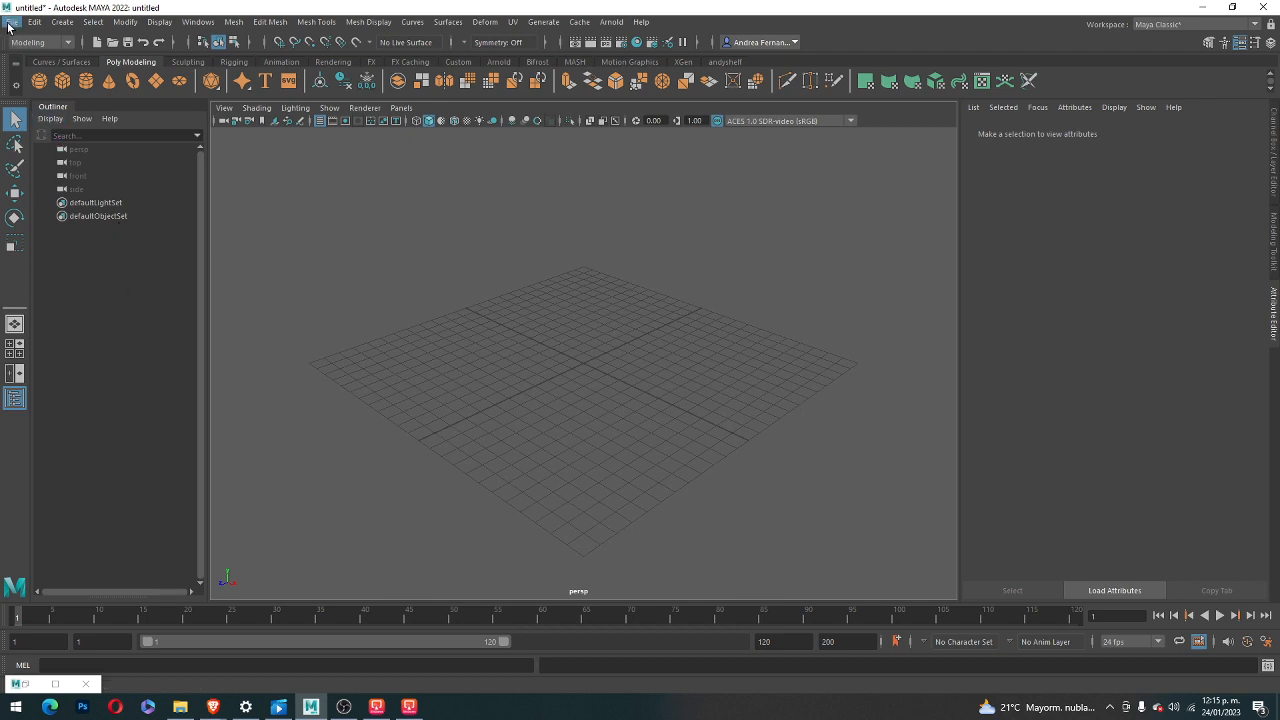
- Switch to File Explorer and copy the two recent sketch images, Sin título 432 and Sin título 429
click(180, 707)
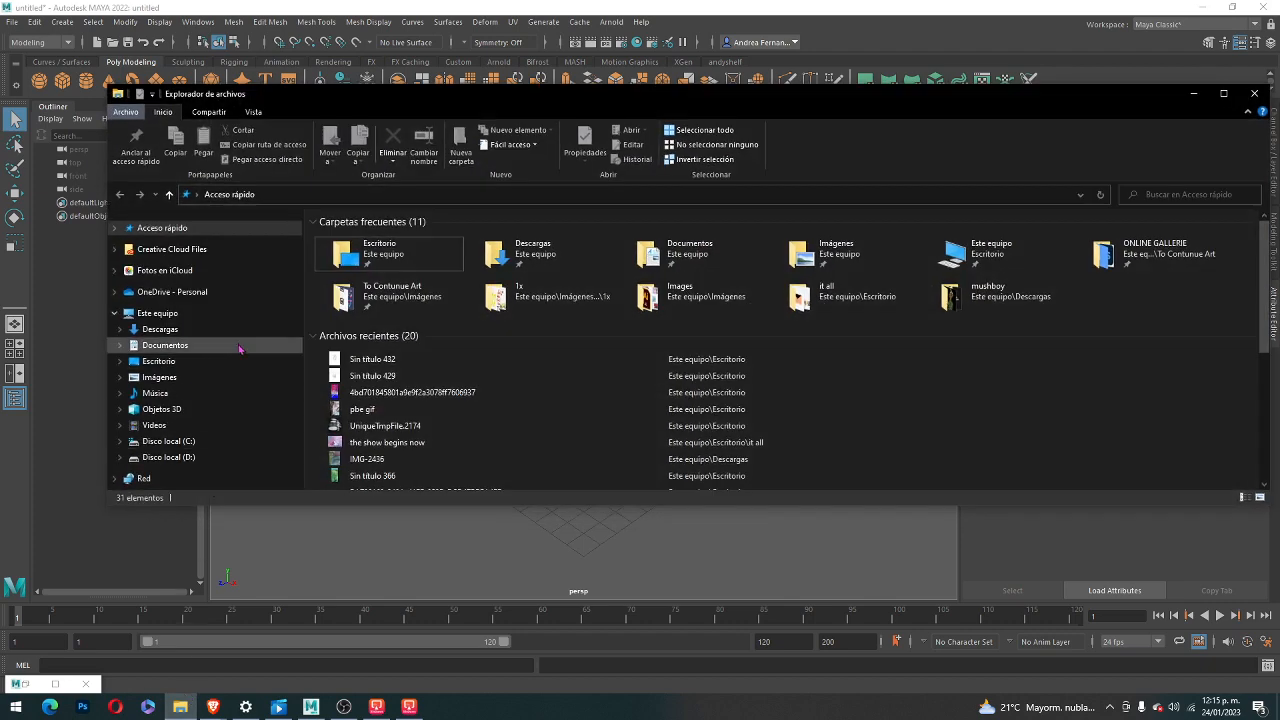
click(1223, 93)
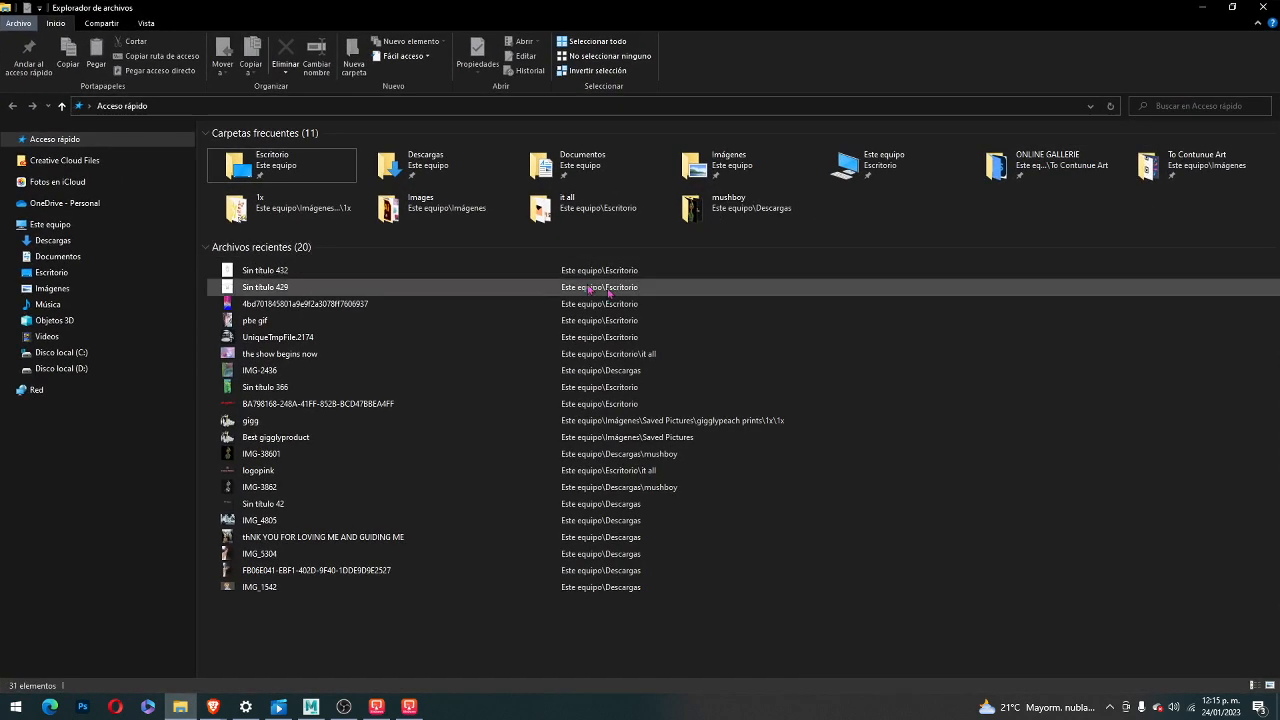
click(306, 274)
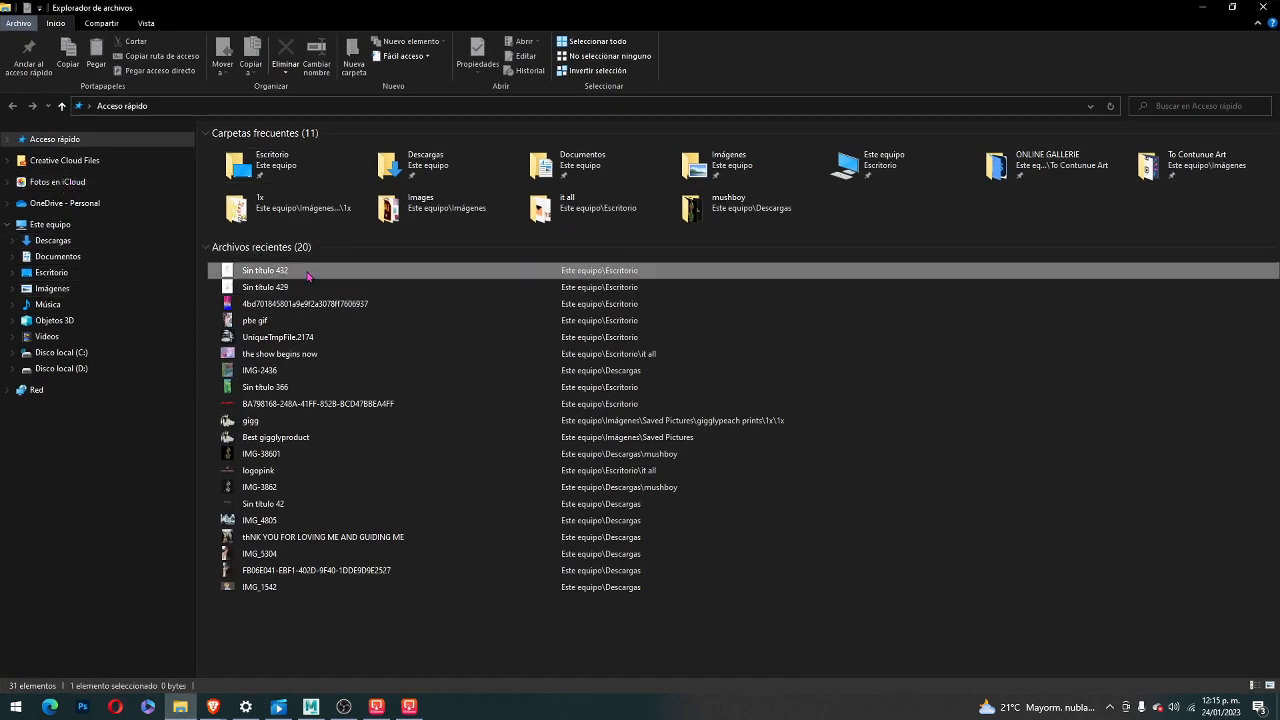
ctrl+click(303, 289)
right_click(303, 291)
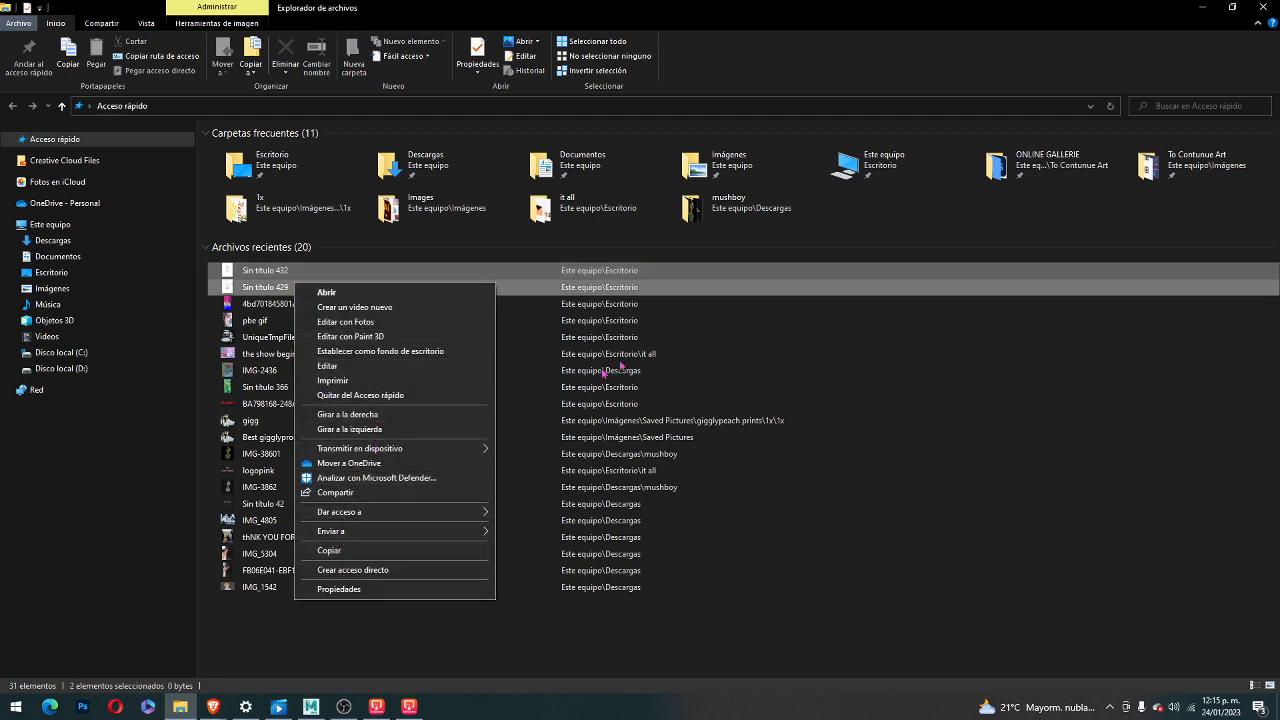
click(721, 338)
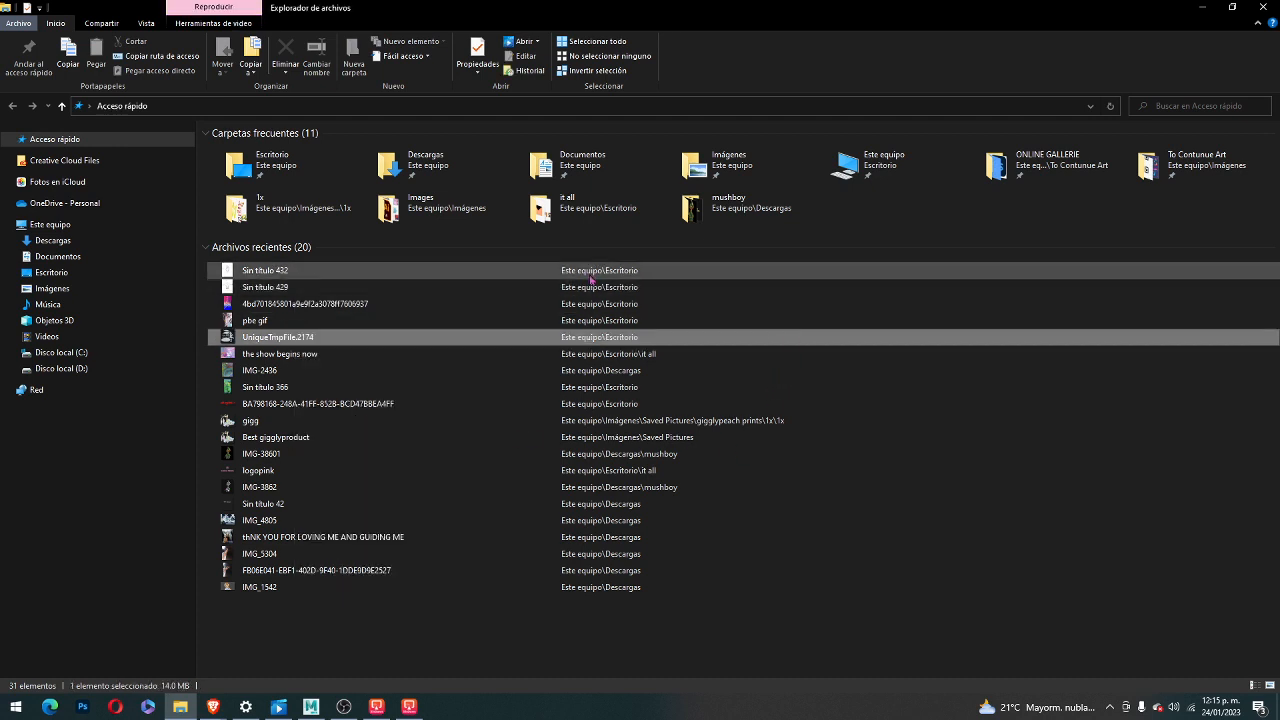
click(589, 278)
ctrl+click(582, 289)
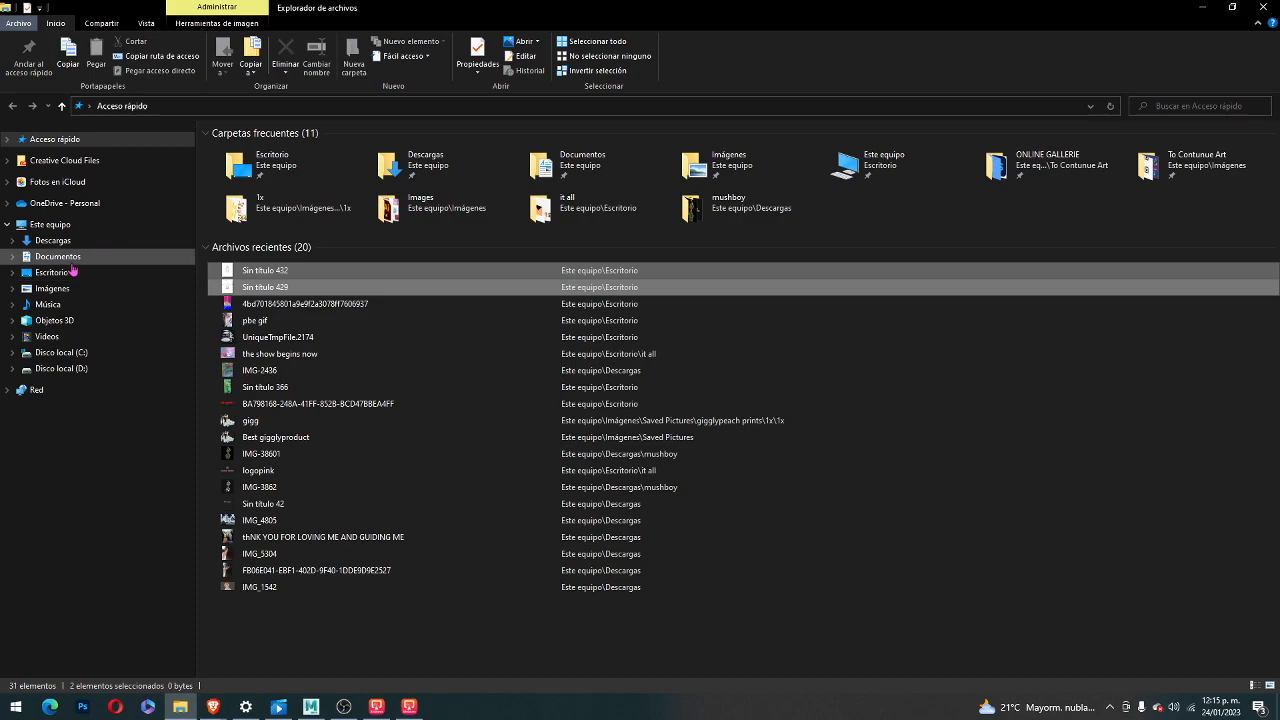
- Return to Maya and check in Set Project where the project folders are stored
click(311, 706)
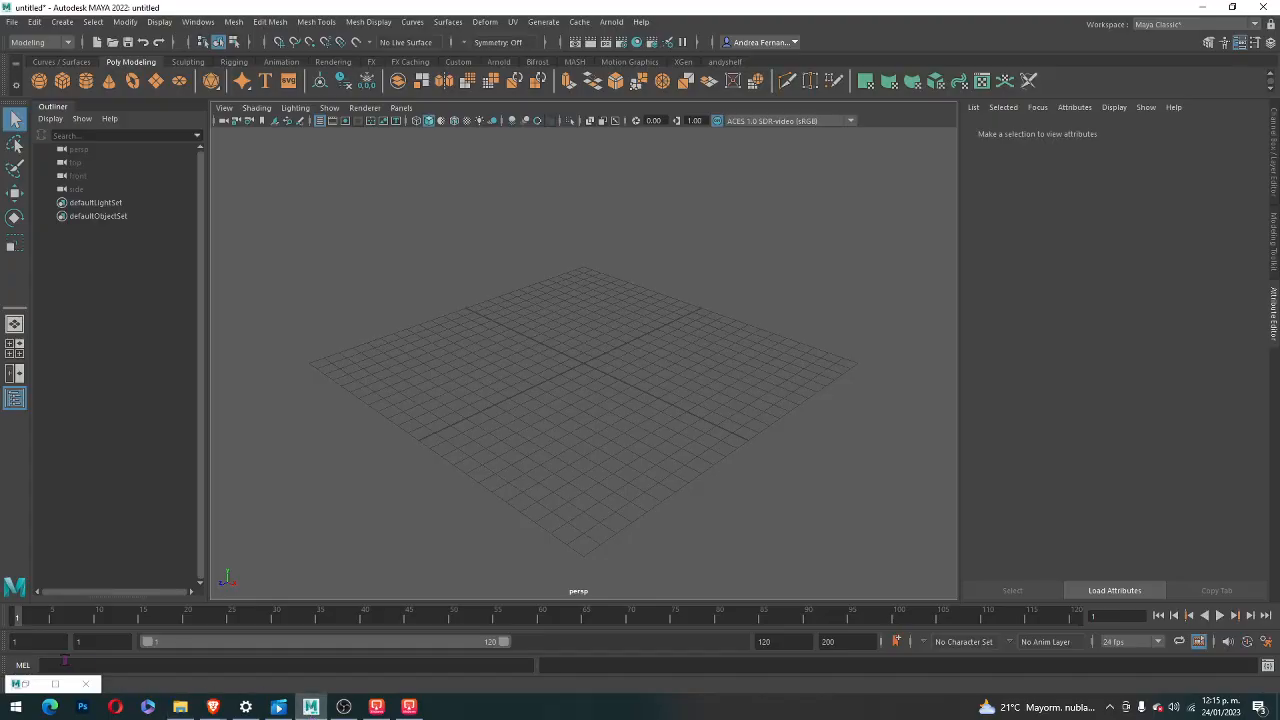
click(12, 21)
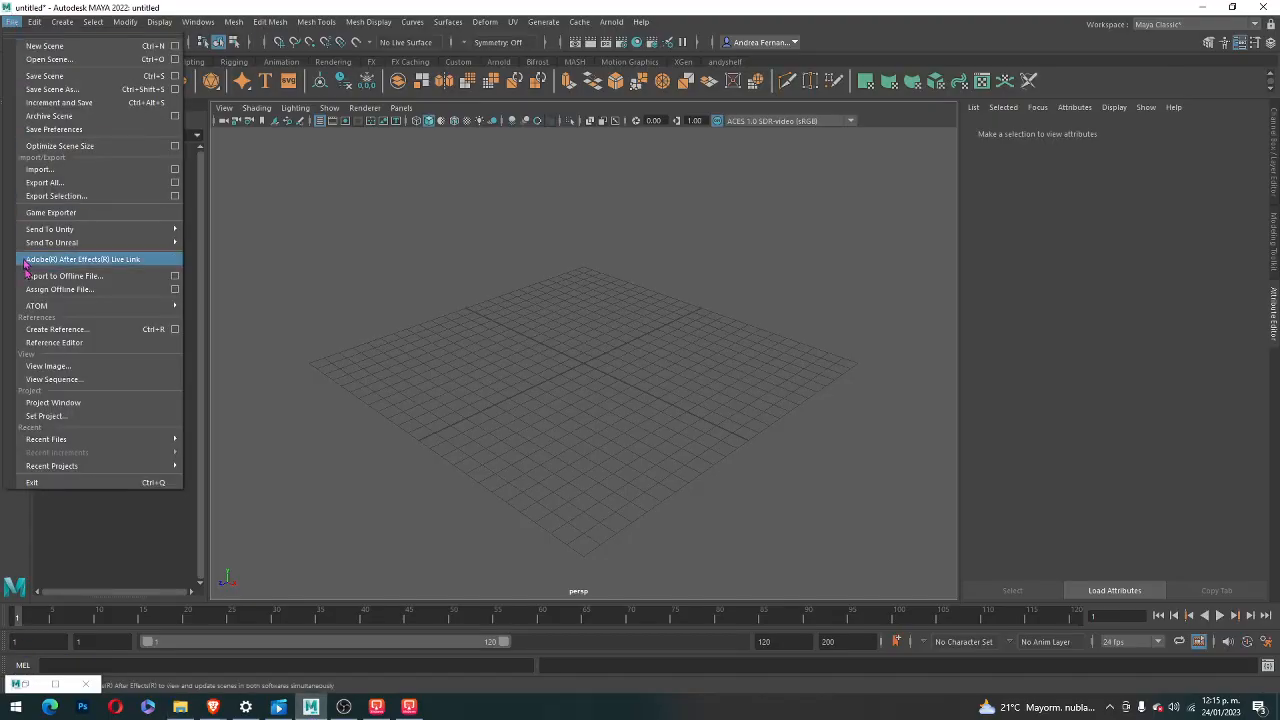
click(66, 415)
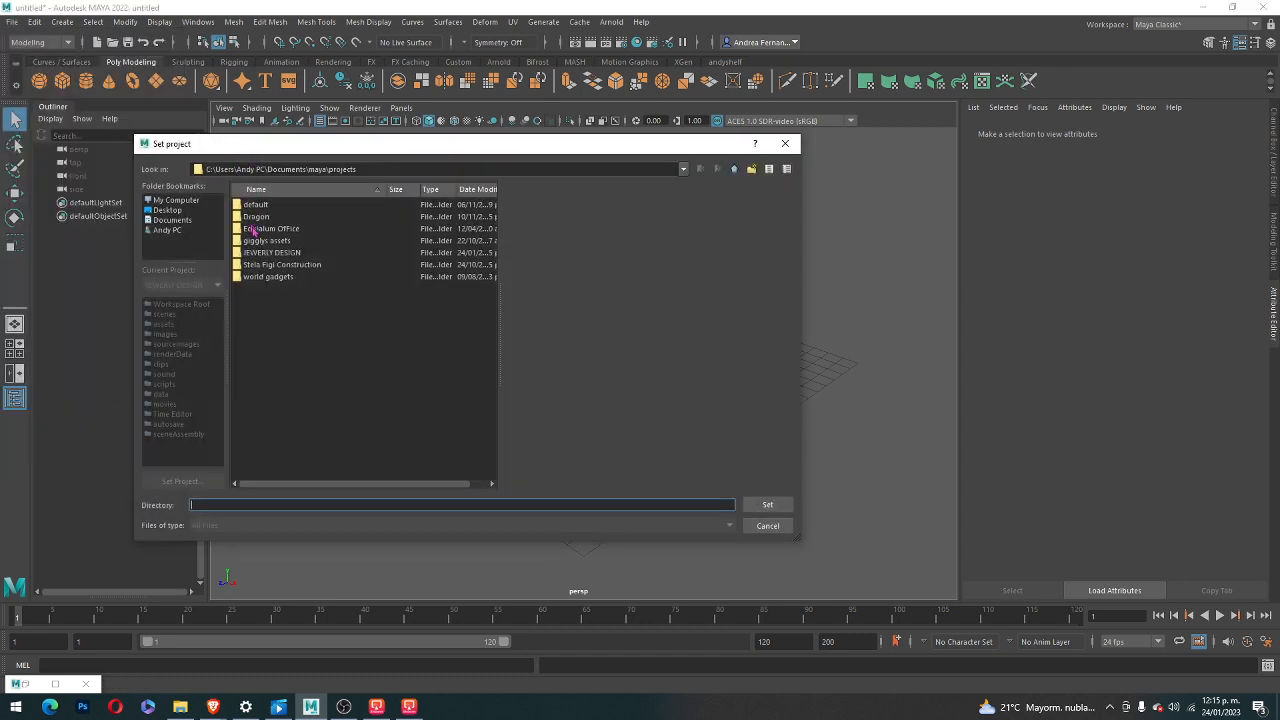
- Paste the copied sketches into the sourceimages folder of JEWERLY DESIGN, under Documents\maya\projects, using File Explorer
click(180, 706)
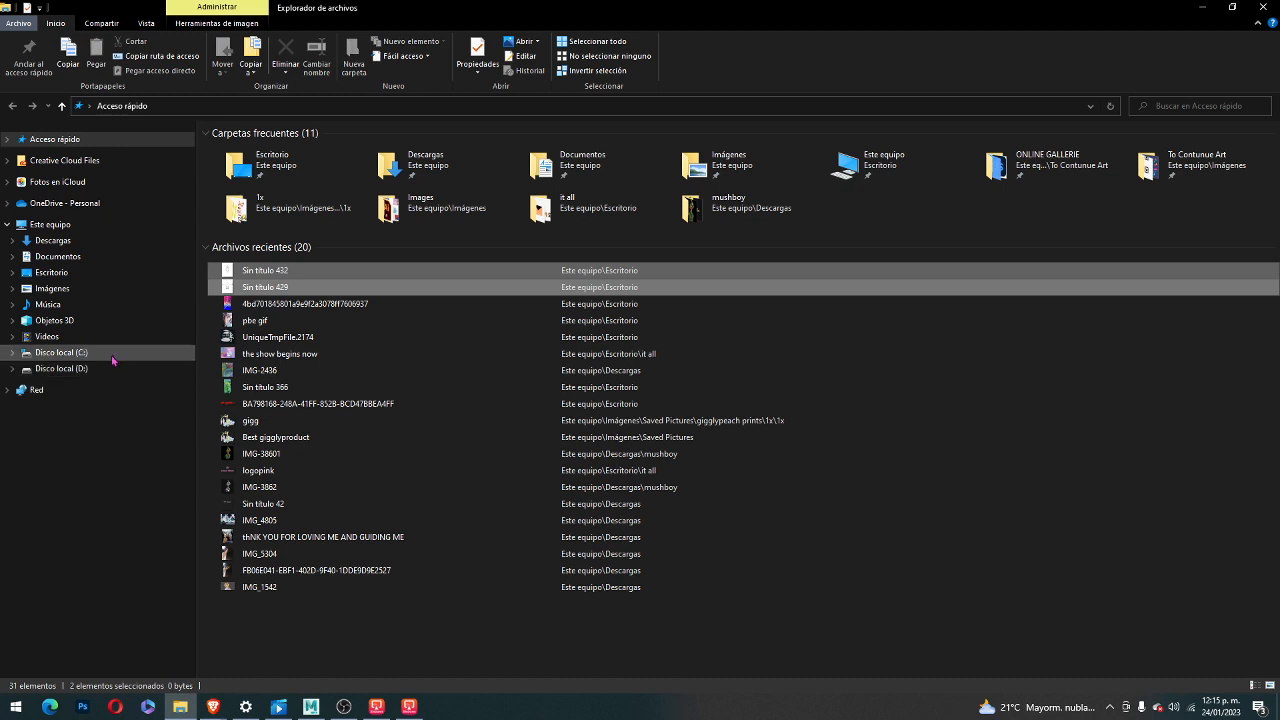
click(119, 260)
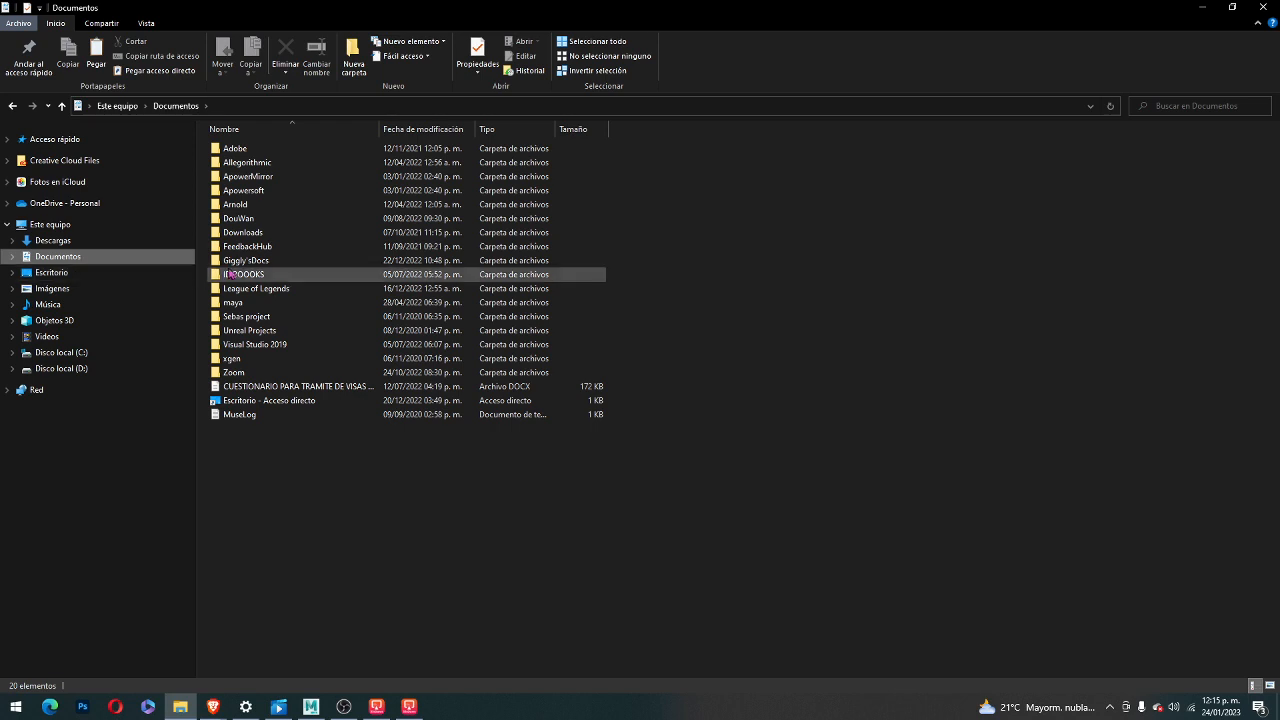
double_click(240, 306)
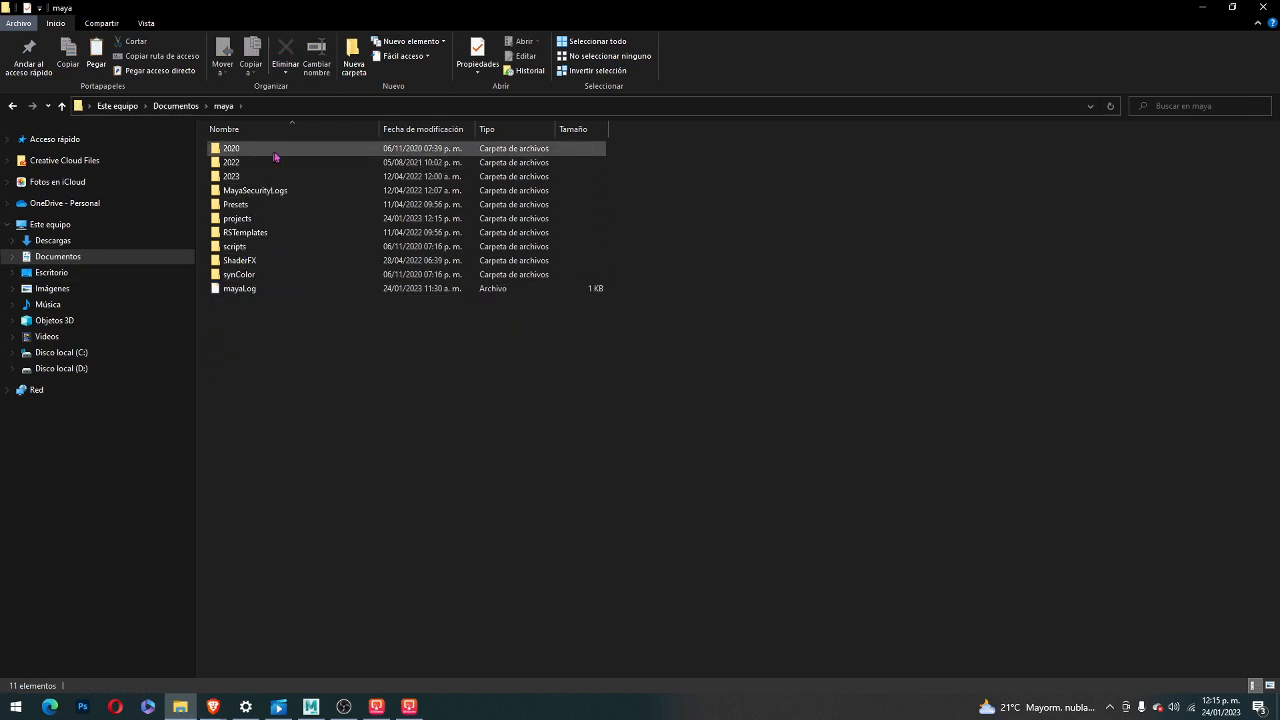
double_click(270, 218)
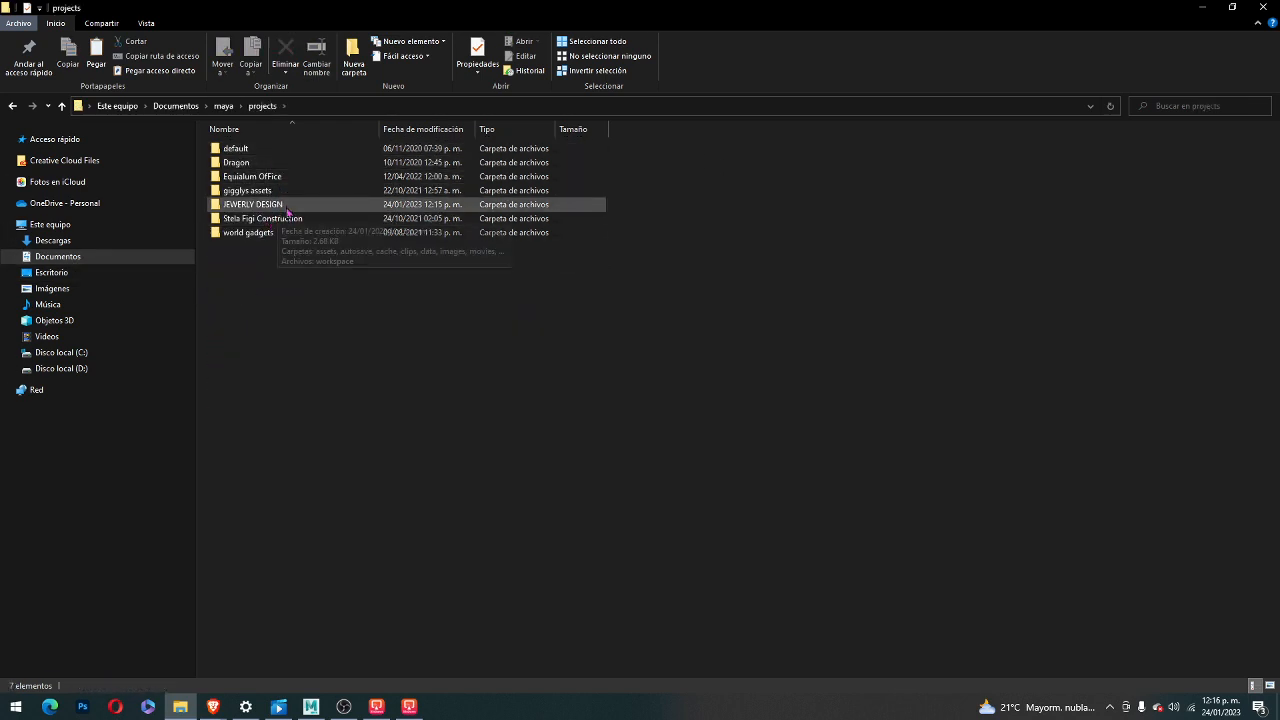
double_click(286, 205)
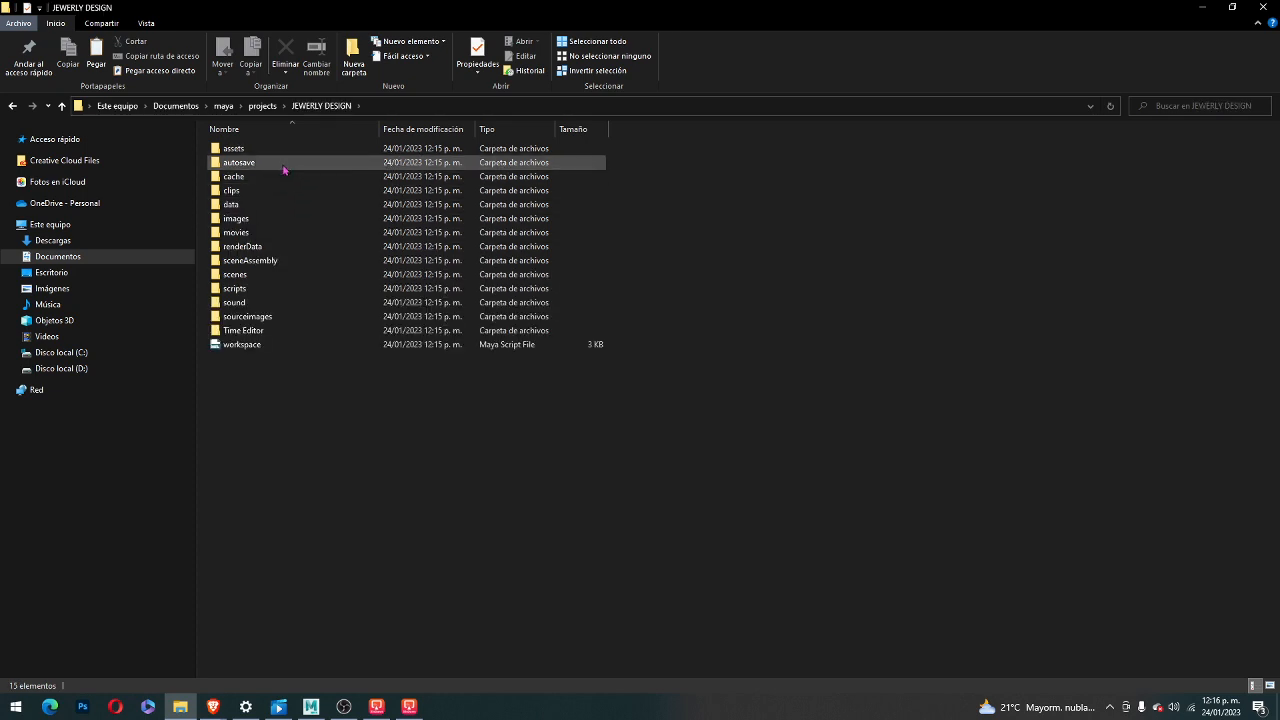
double_click(258, 318)
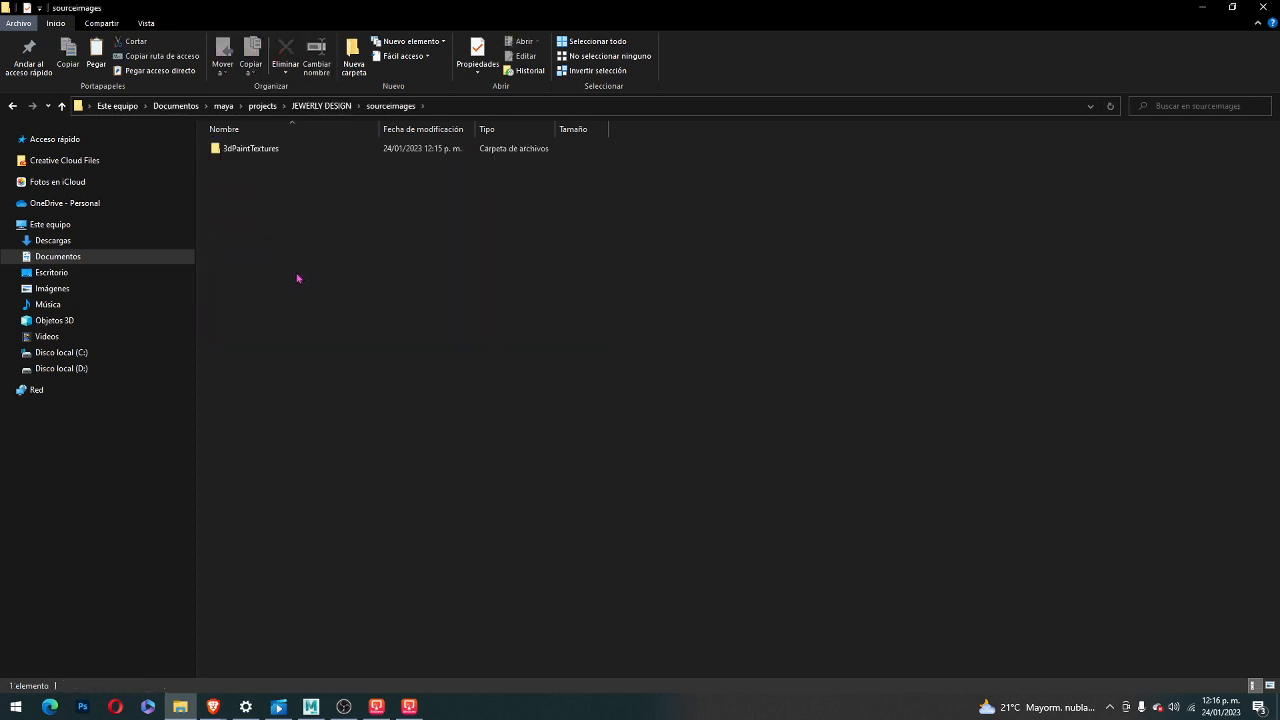
key(ctrl+v)
click(350, 260)
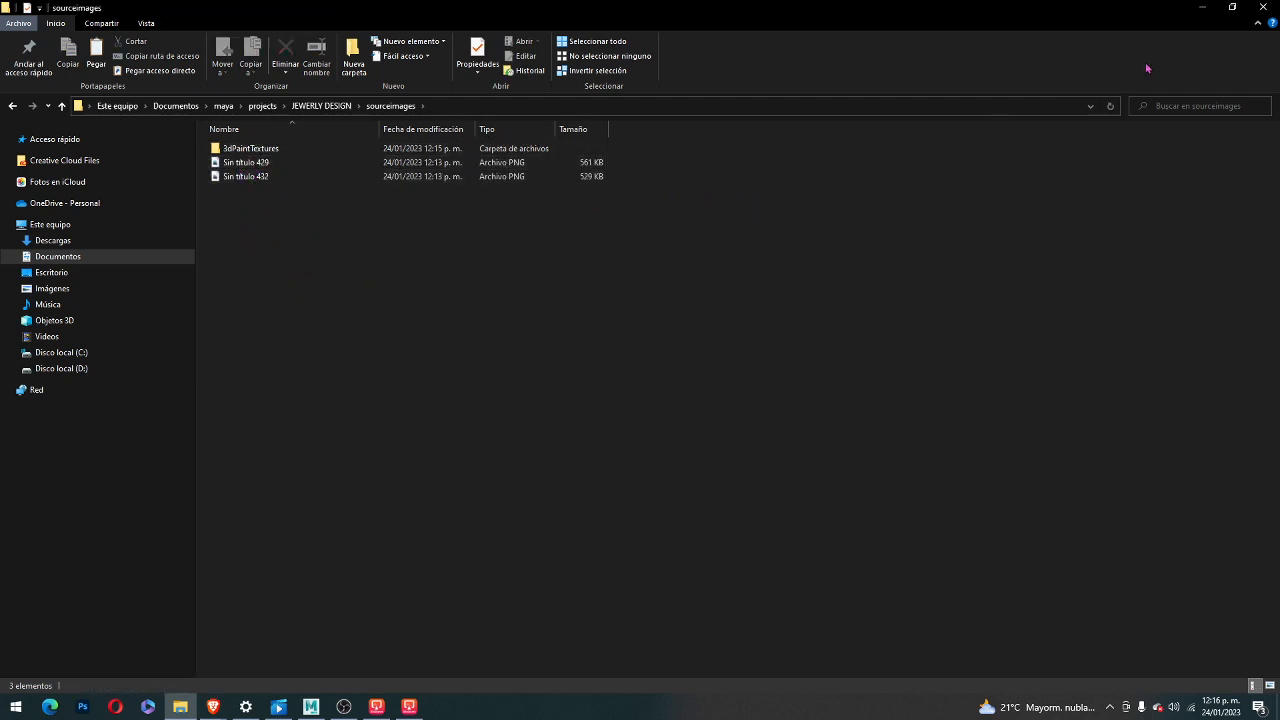
- Return to Maya, leave Set Project without choosing a folder, and show the scene in the four-view layout
click(1202, 8)
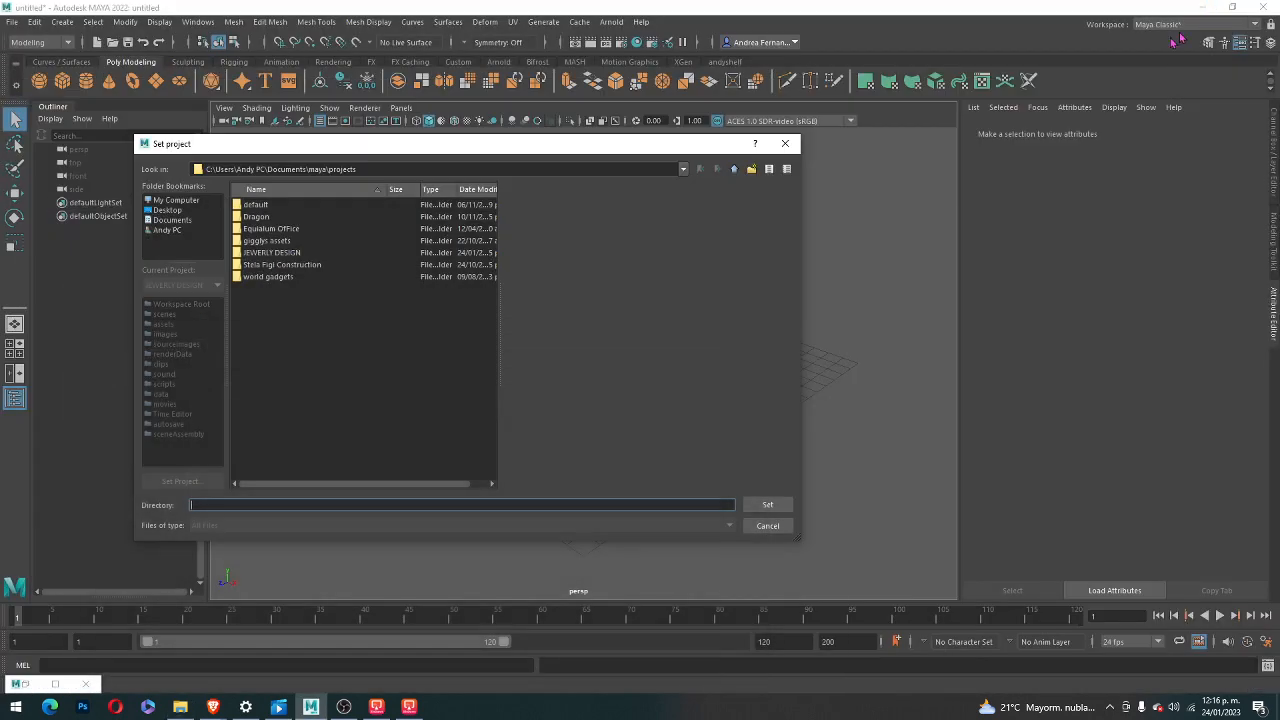
click(762, 525)
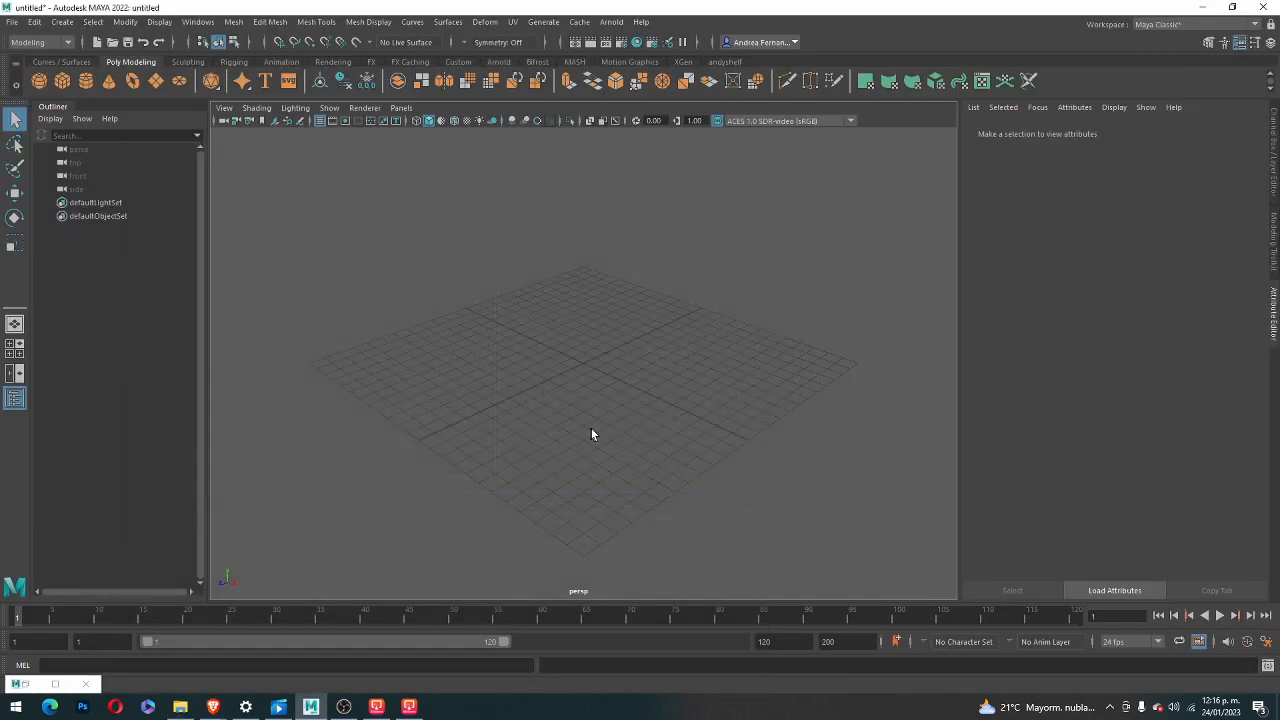
alt+drag(704, 398, 620, 411)
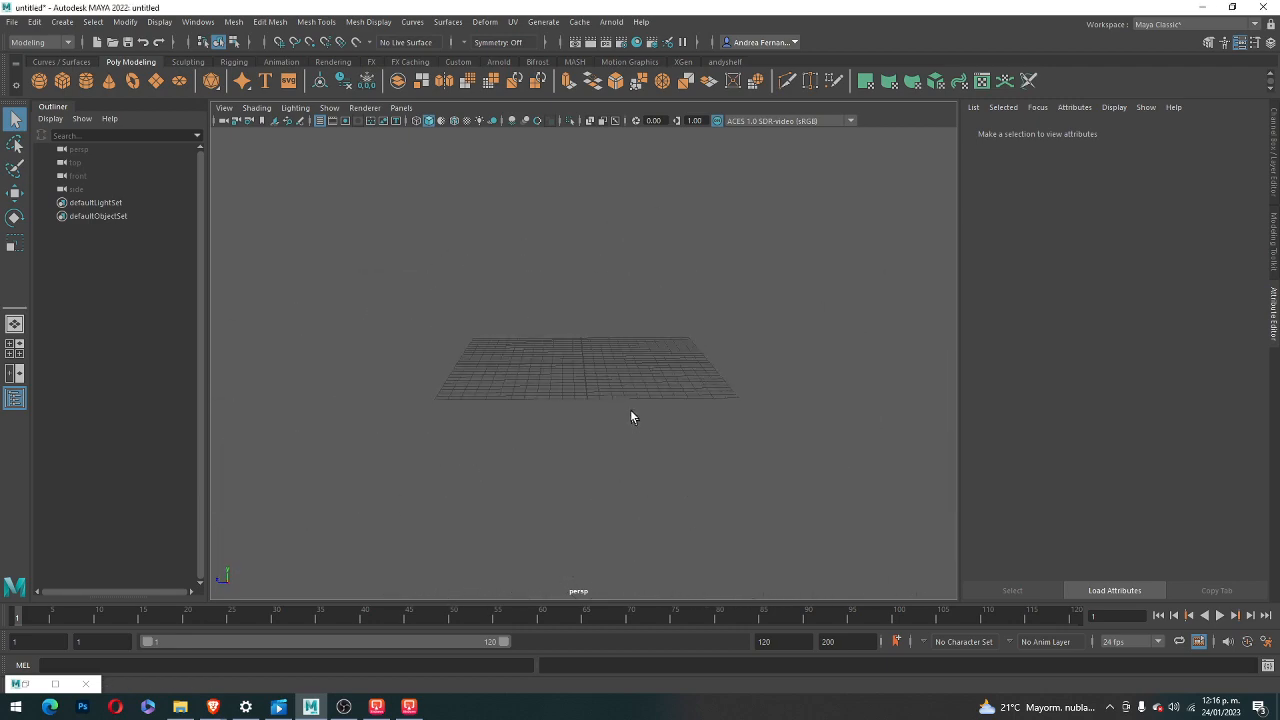
key(space)
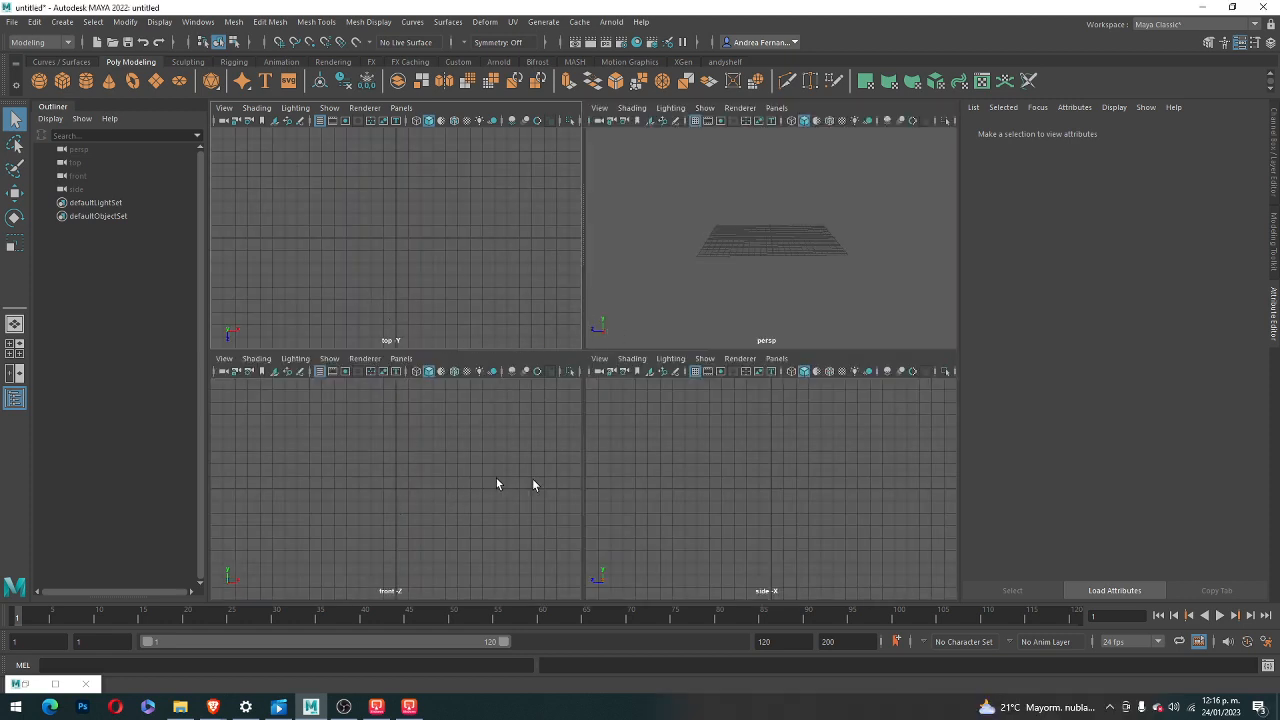
alt+drag(751, 266, 718, 267)
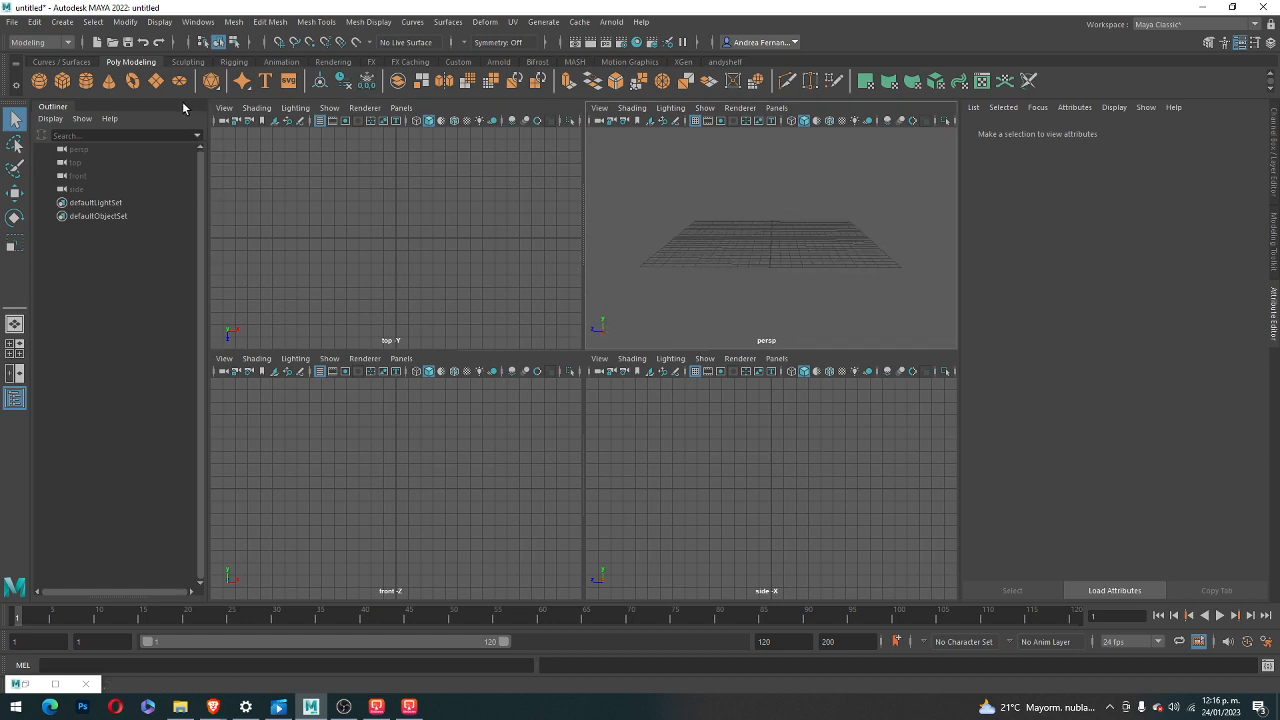
- Create a polygon plane at the origin and scale it up uniformly by about 34 so it extends beyond the grid
click(154, 86)
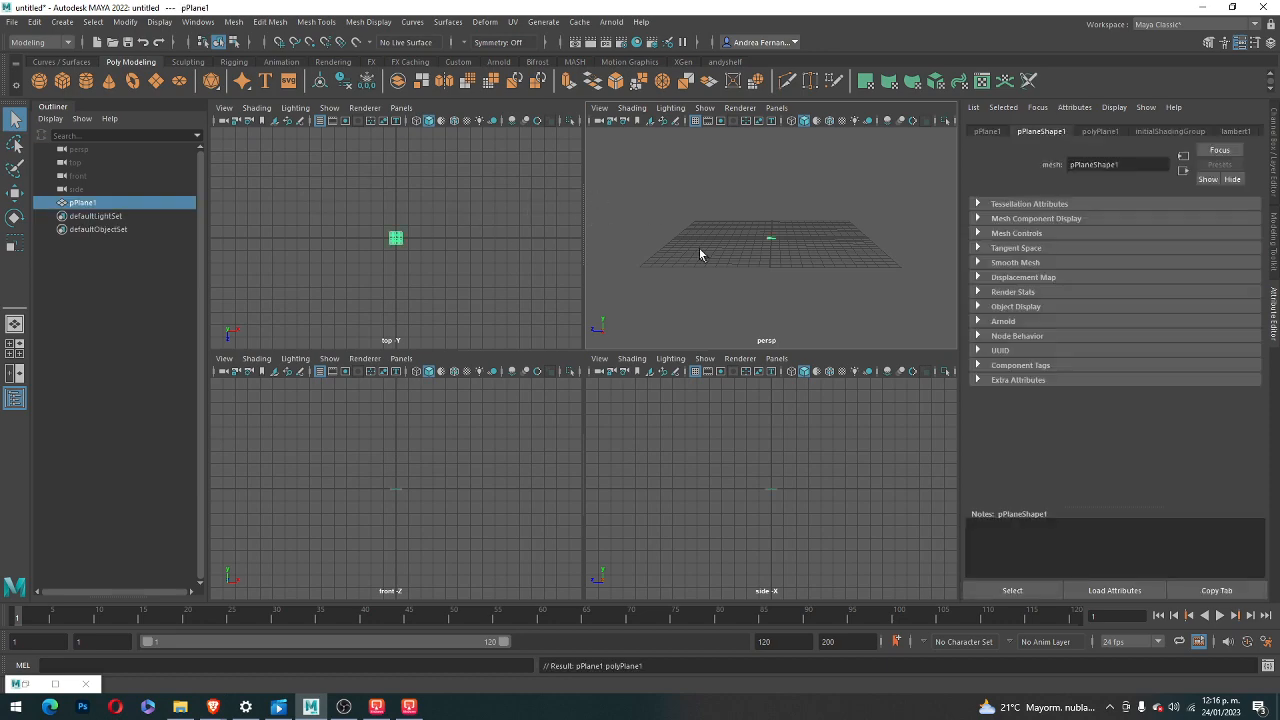
key(r)
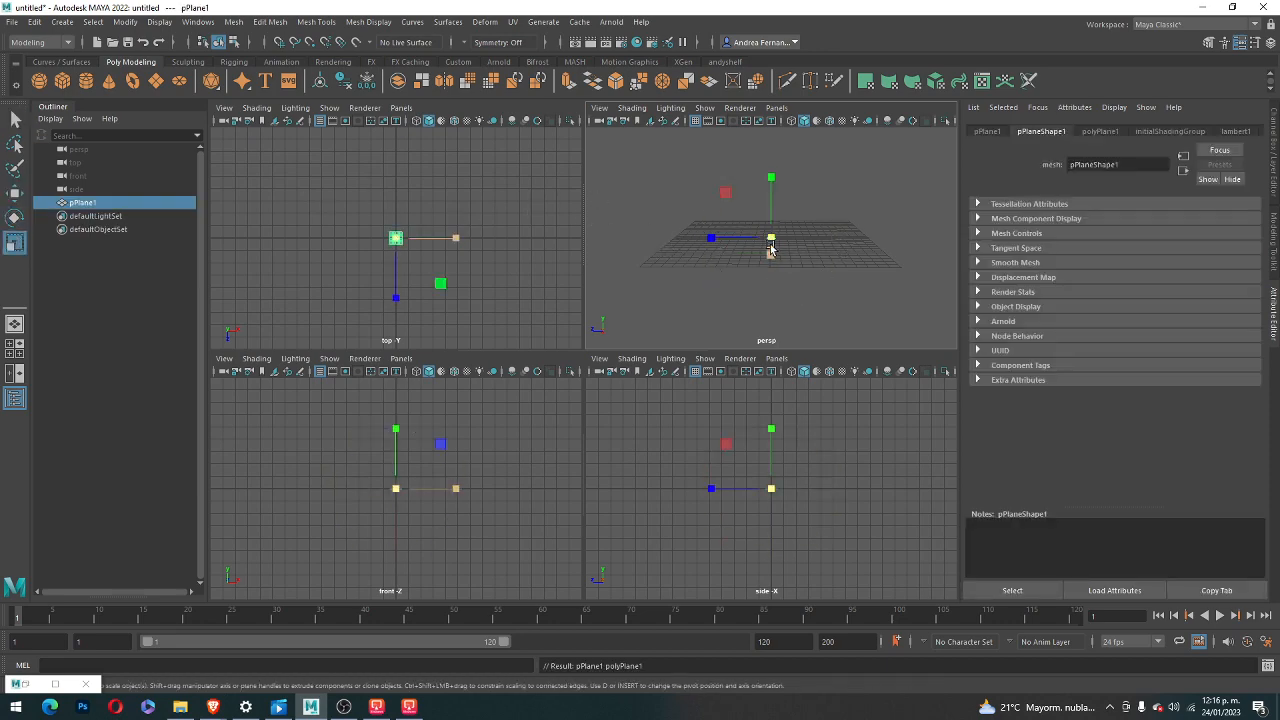
drag(770, 250, 955, 310)
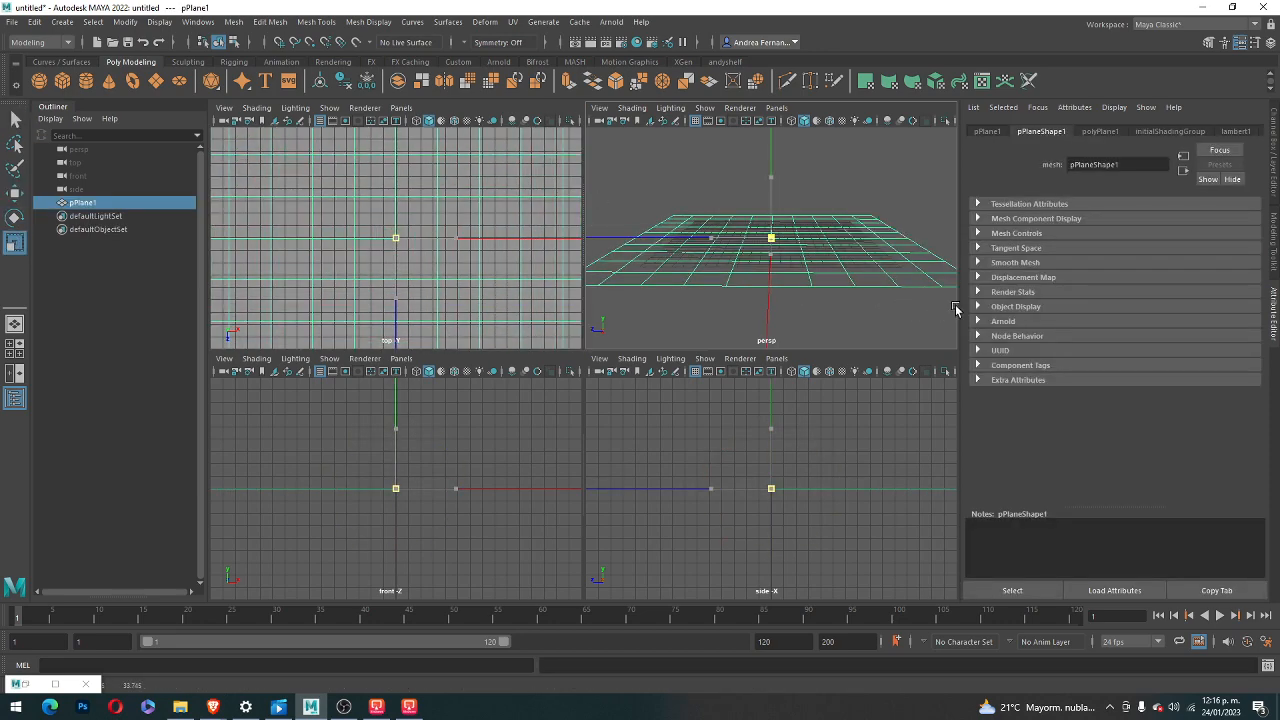
- Raise the polygon plane along Y by about 1.88 units above the grid
key(w)
key(e)
key(w)
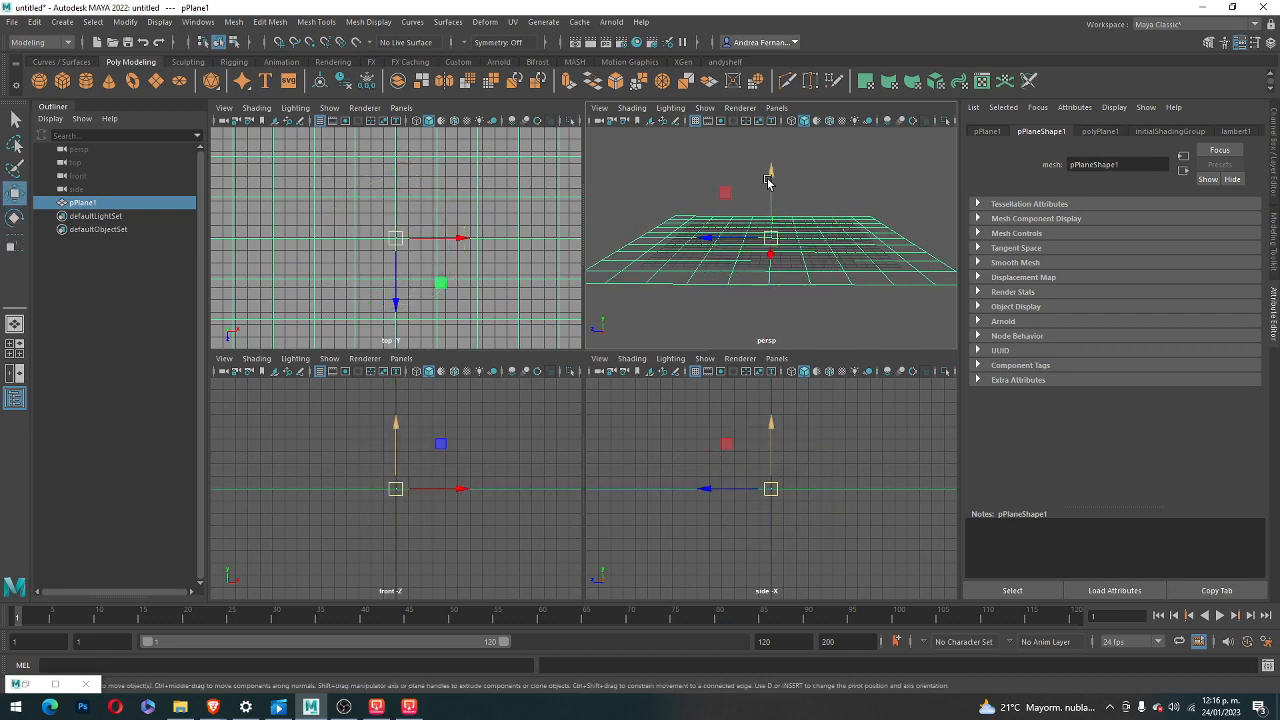
drag(768, 181, 765, 166)
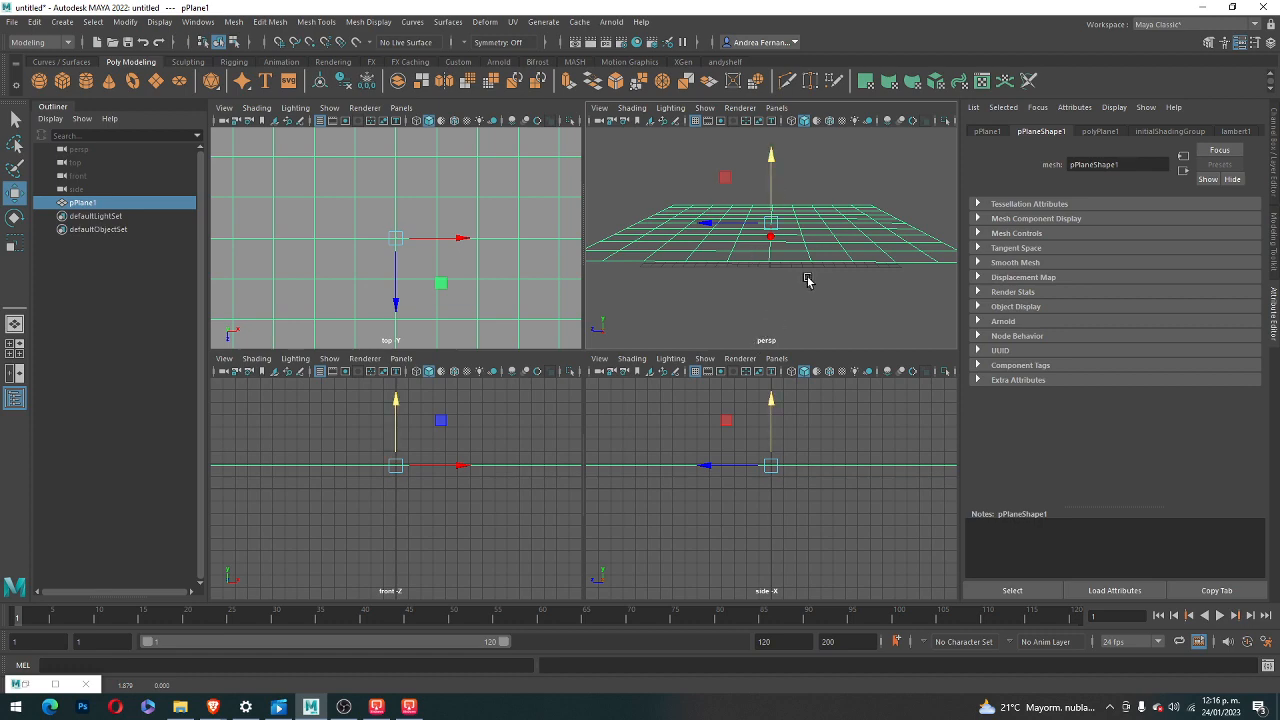
alt+drag(809, 277, 1007, 60)
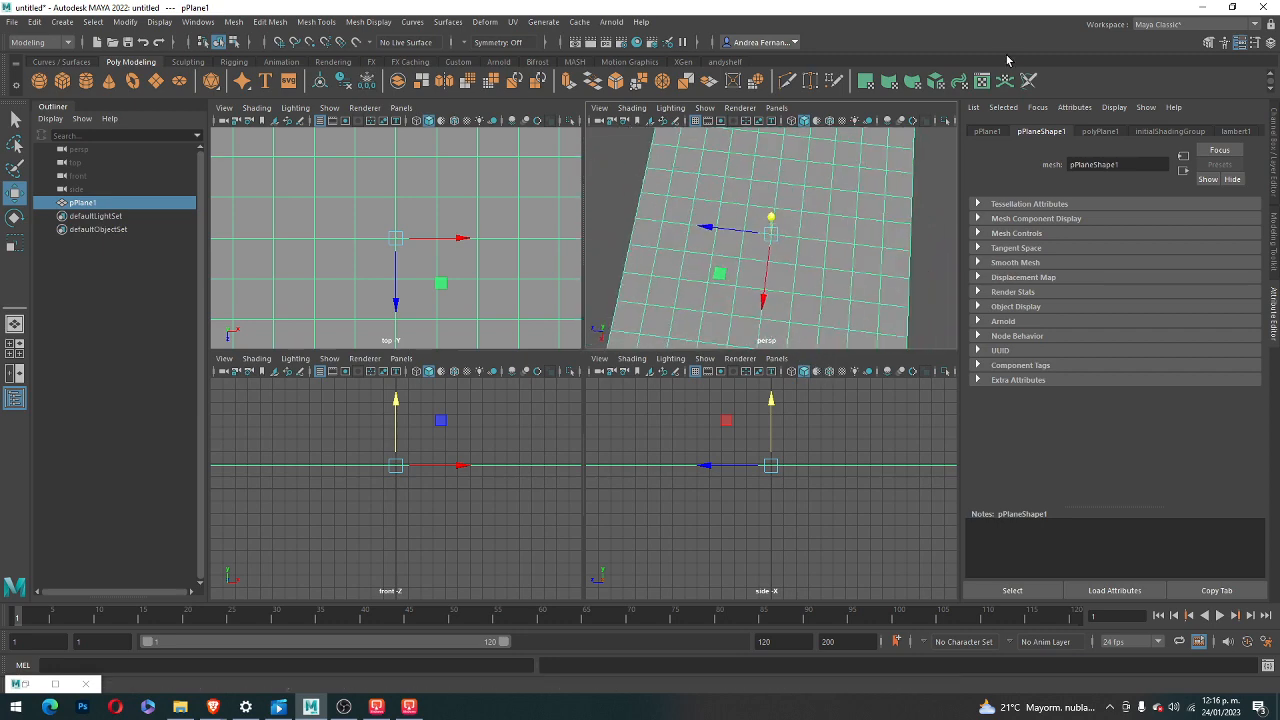
- Reduce the plane to a single face by setting Subdivisions Width and Subdivisions Height to 1
click(986, 132)
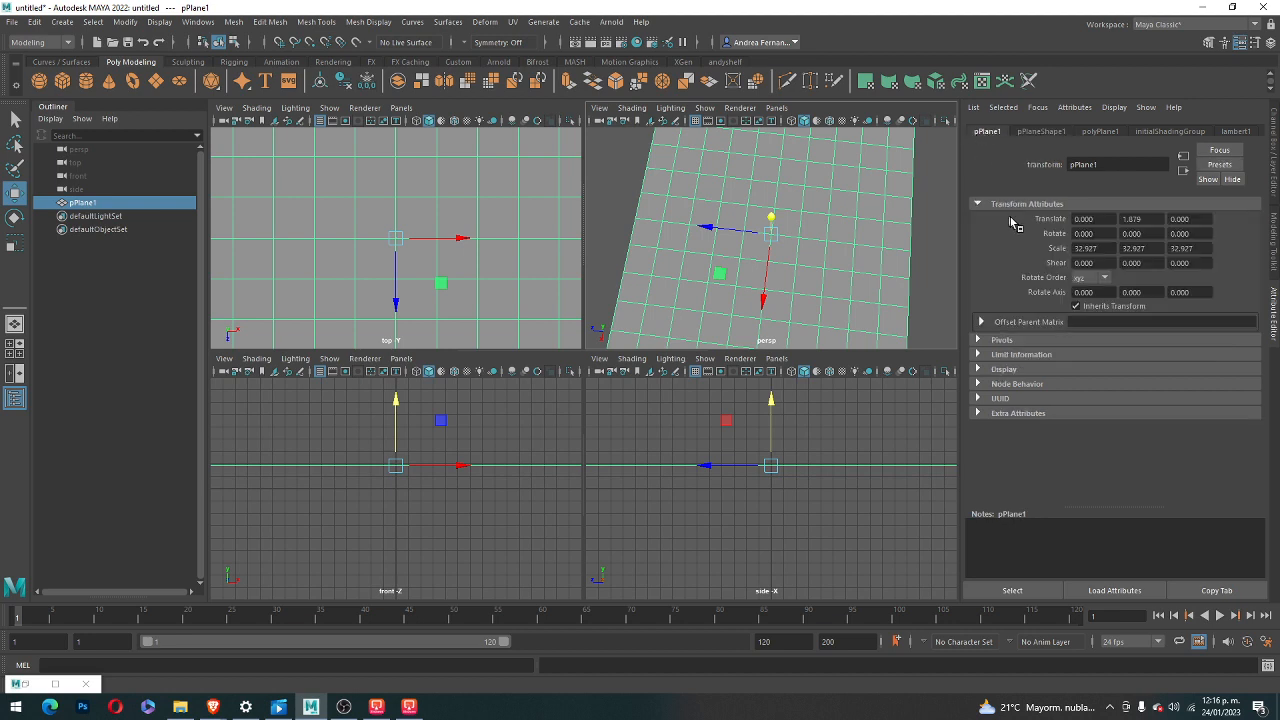
scroll(809, 240, up, 2)
scroll(809, 240, down, 5)
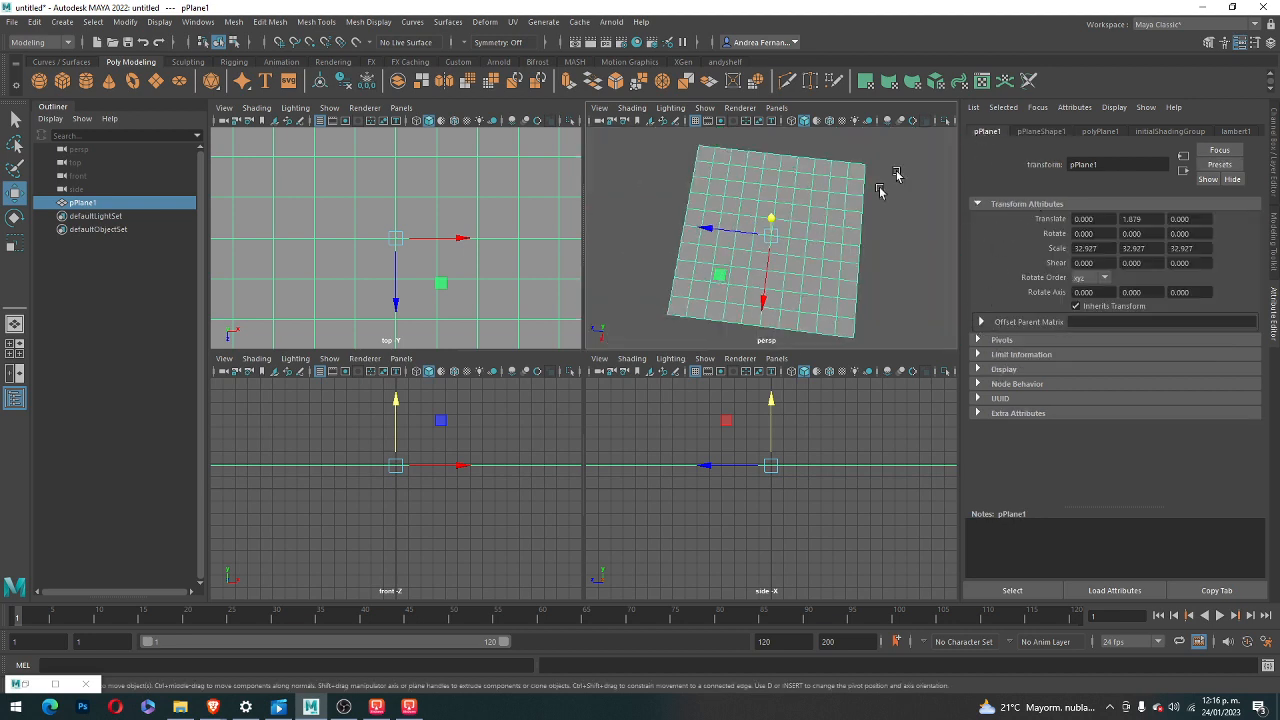
click(1100, 132)
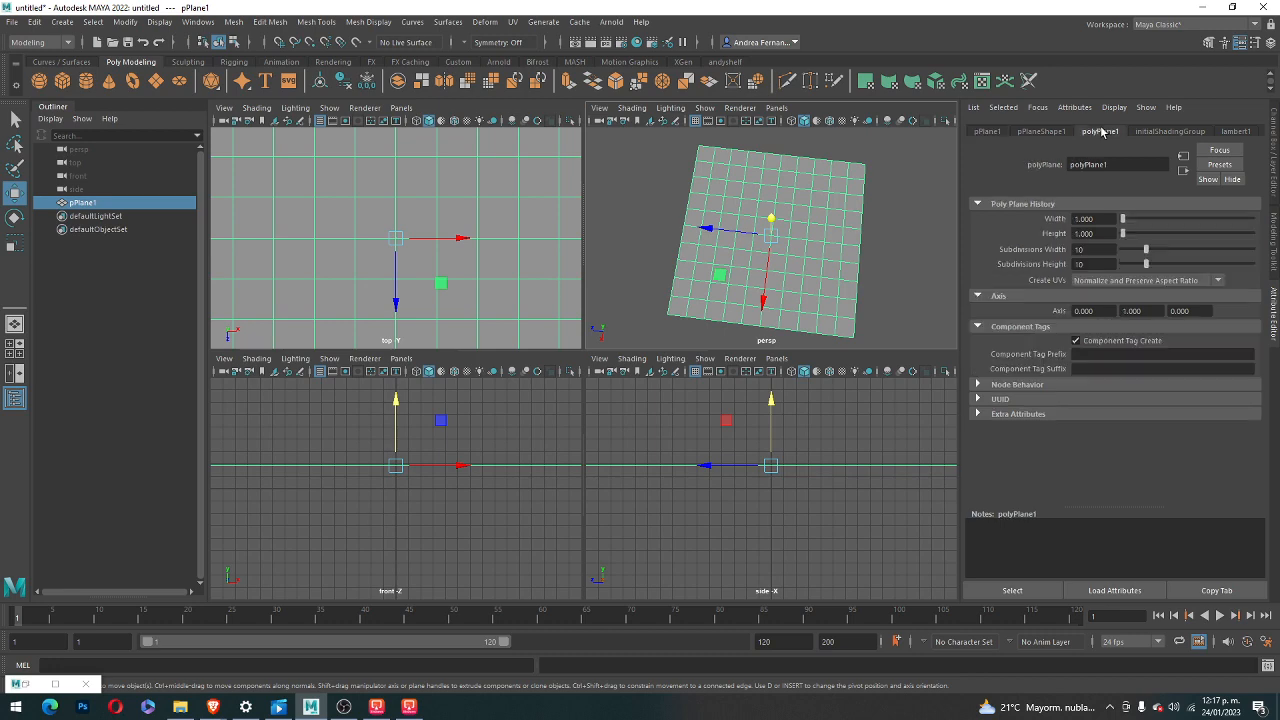
drag(1147, 252, 1120, 252)
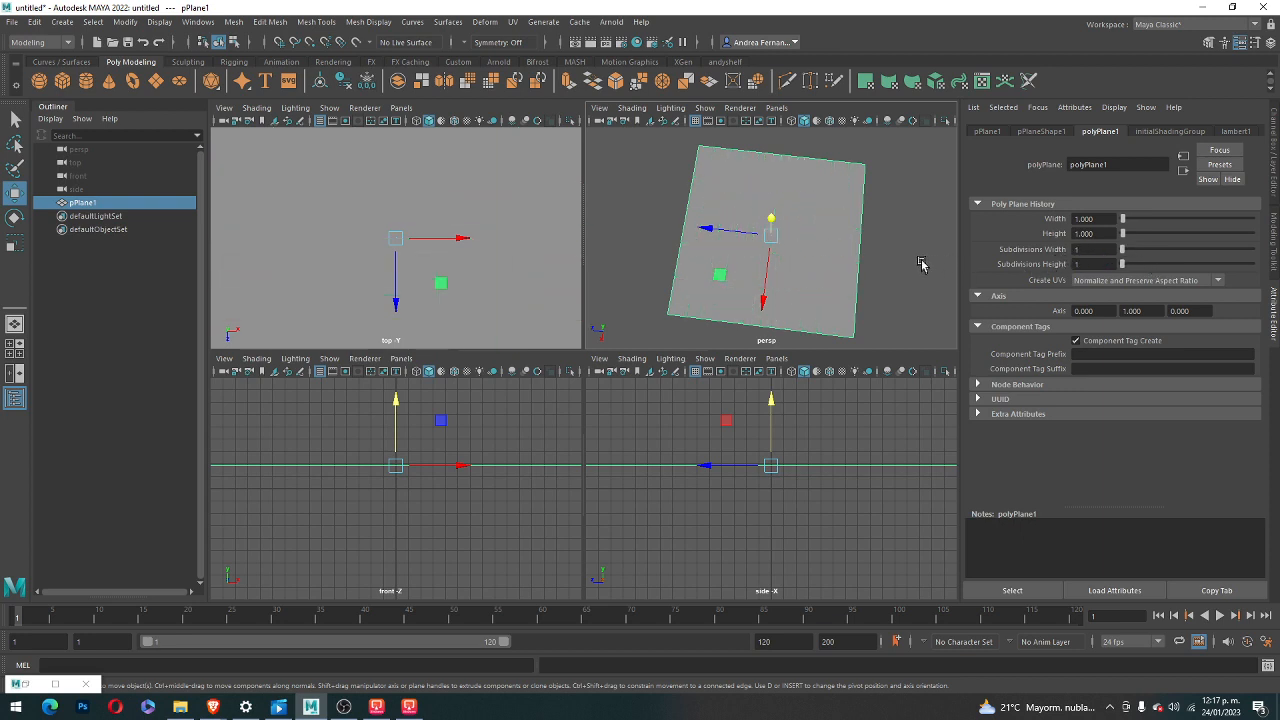
alt+drag(815, 279, 854, 253)
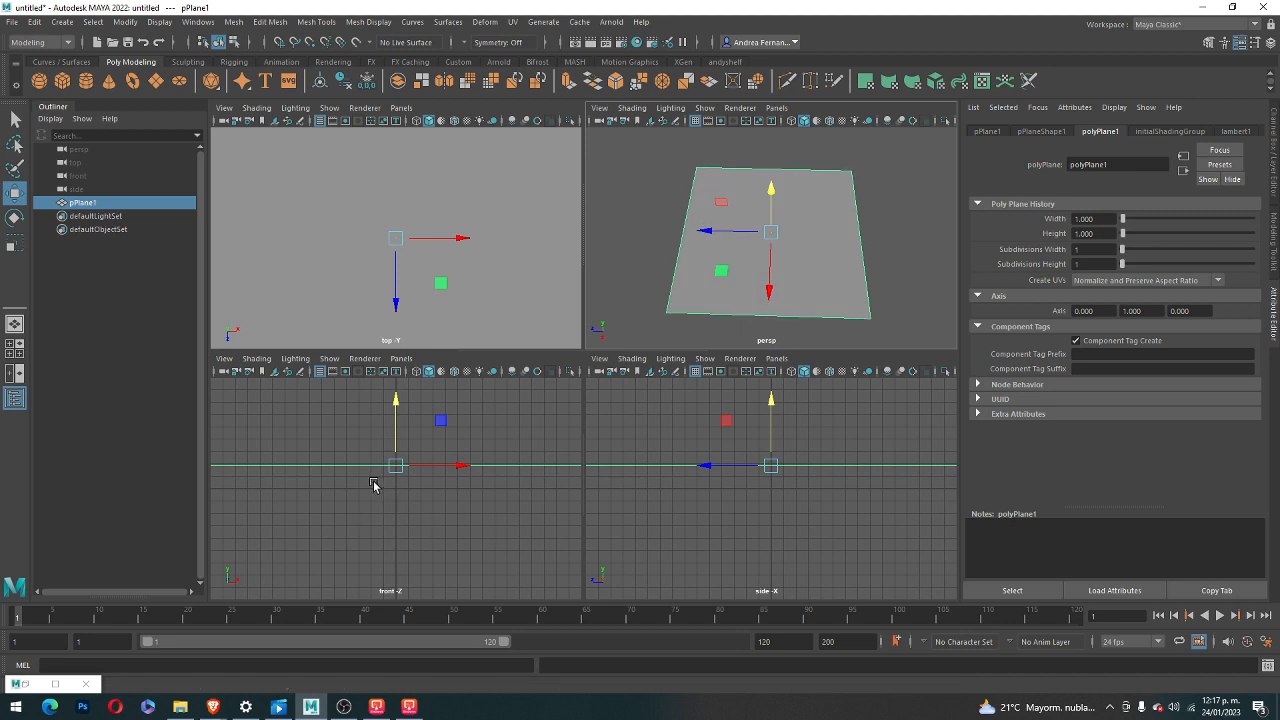
- Activate the Rotate tool and show the plane's transform attributes
scroll(398, 511, down, 3)
scroll(398, 511, down, 2)
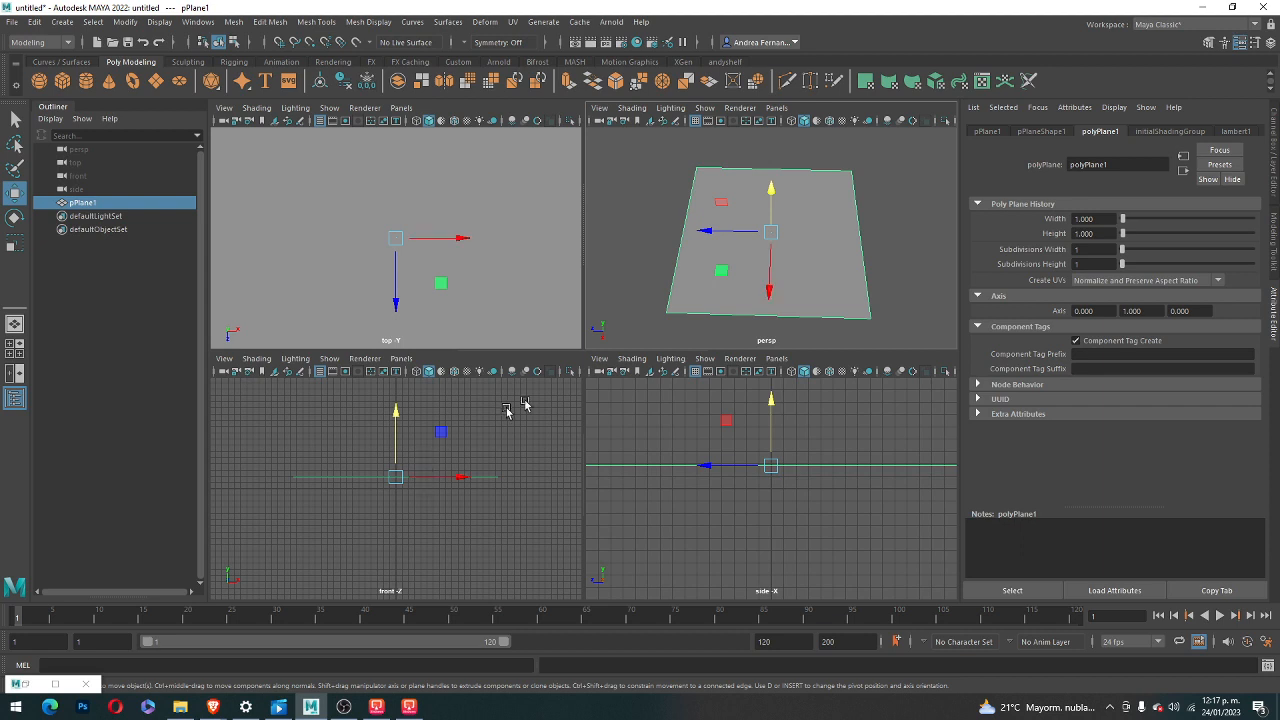
key(d)
key(e)
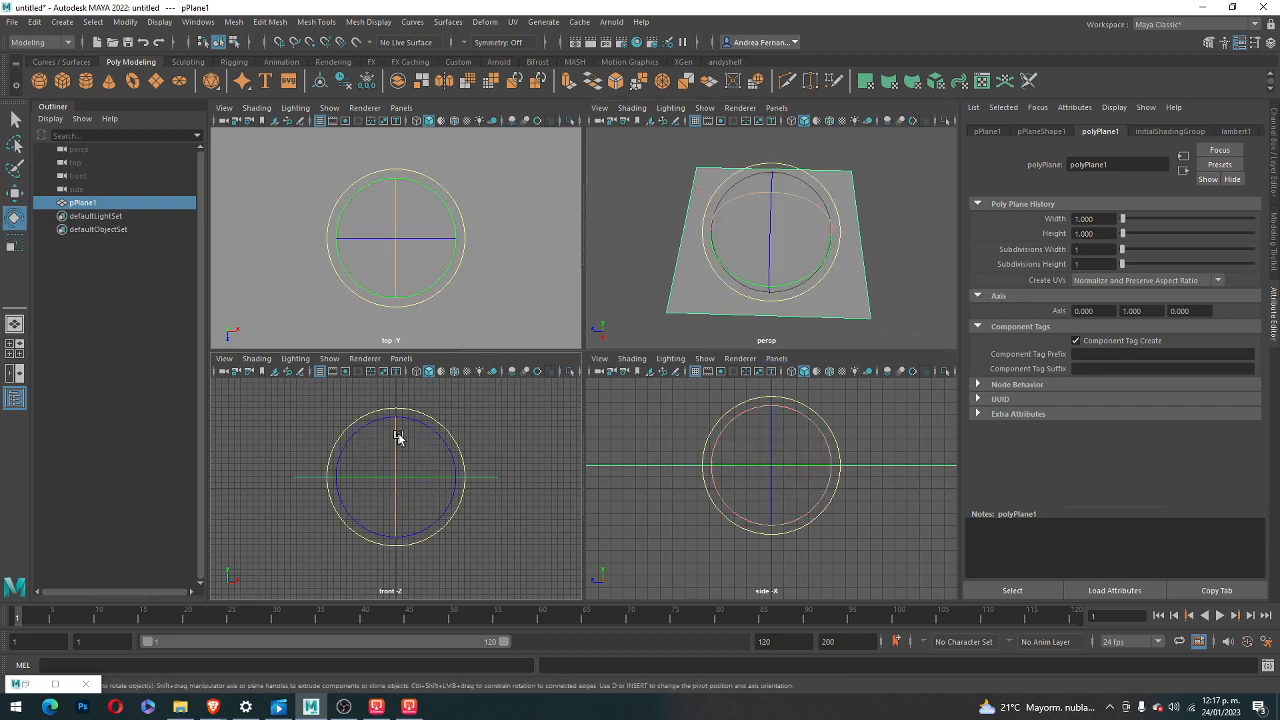
click(1038, 132)
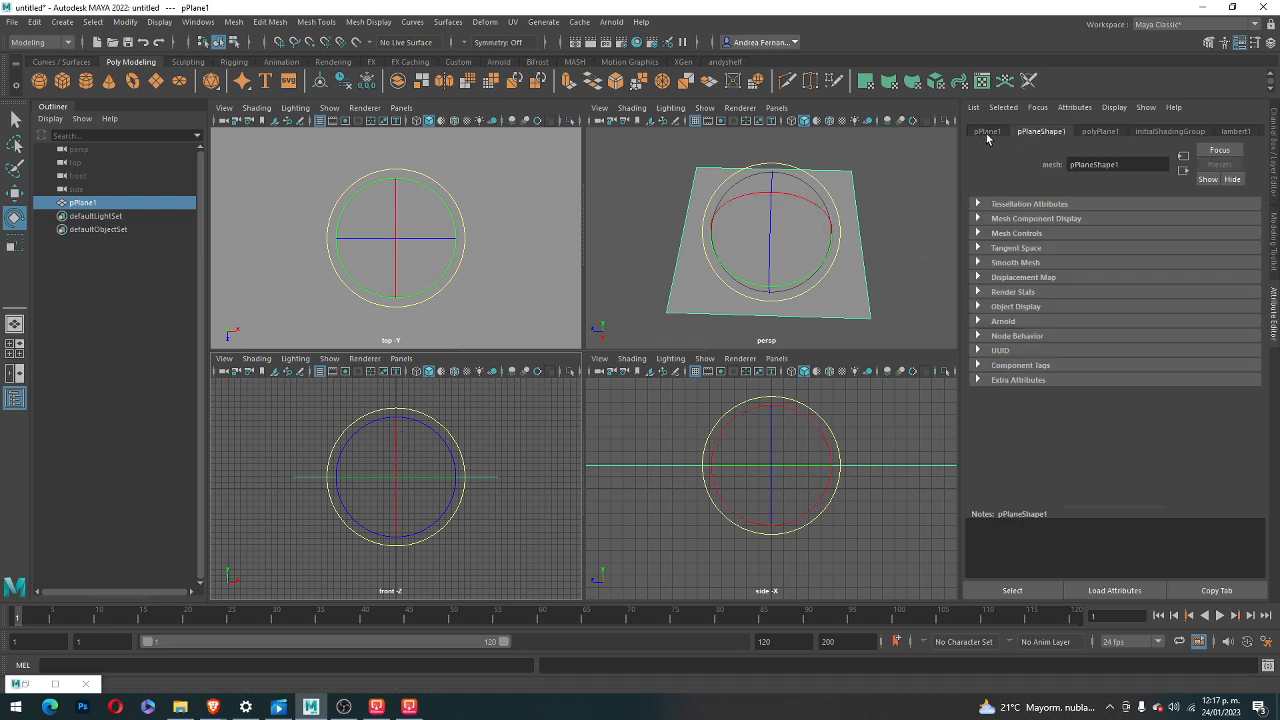
click(987, 133)
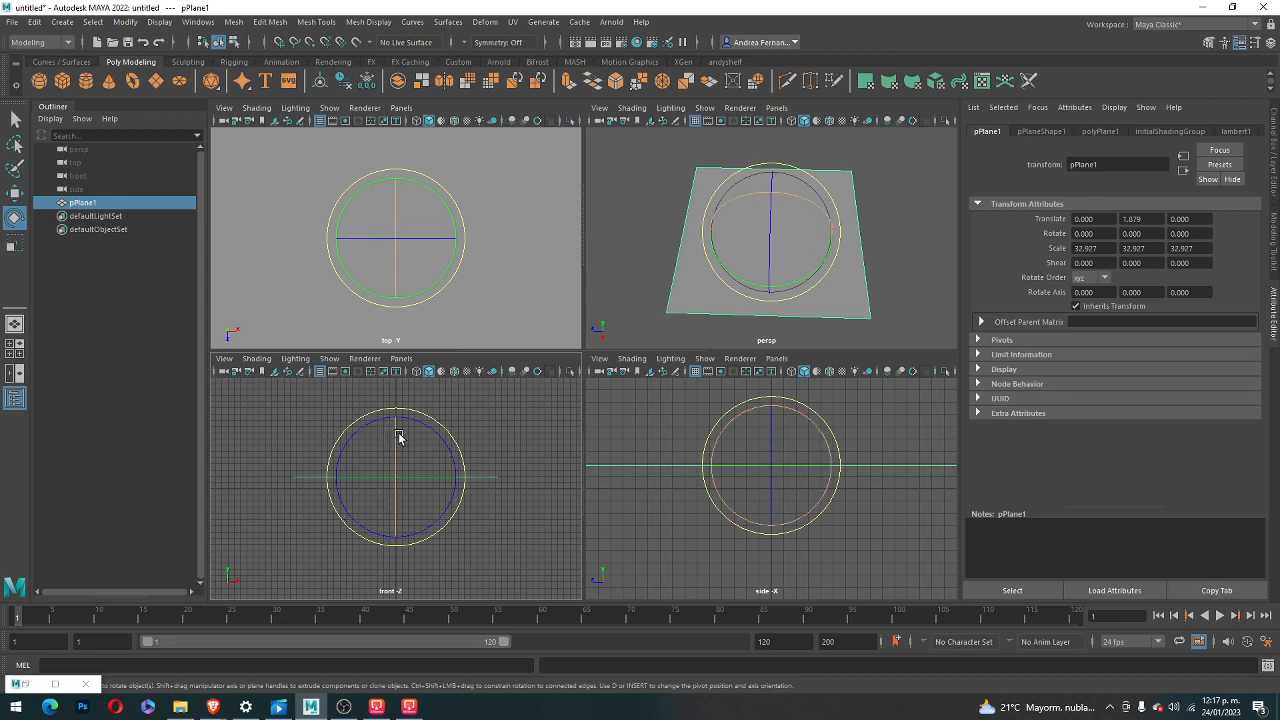
- Try rotating the plane about its X and Z axes, undoing each trial rotation
drag(398, 433, 400, 437)
key(ctrl+z)
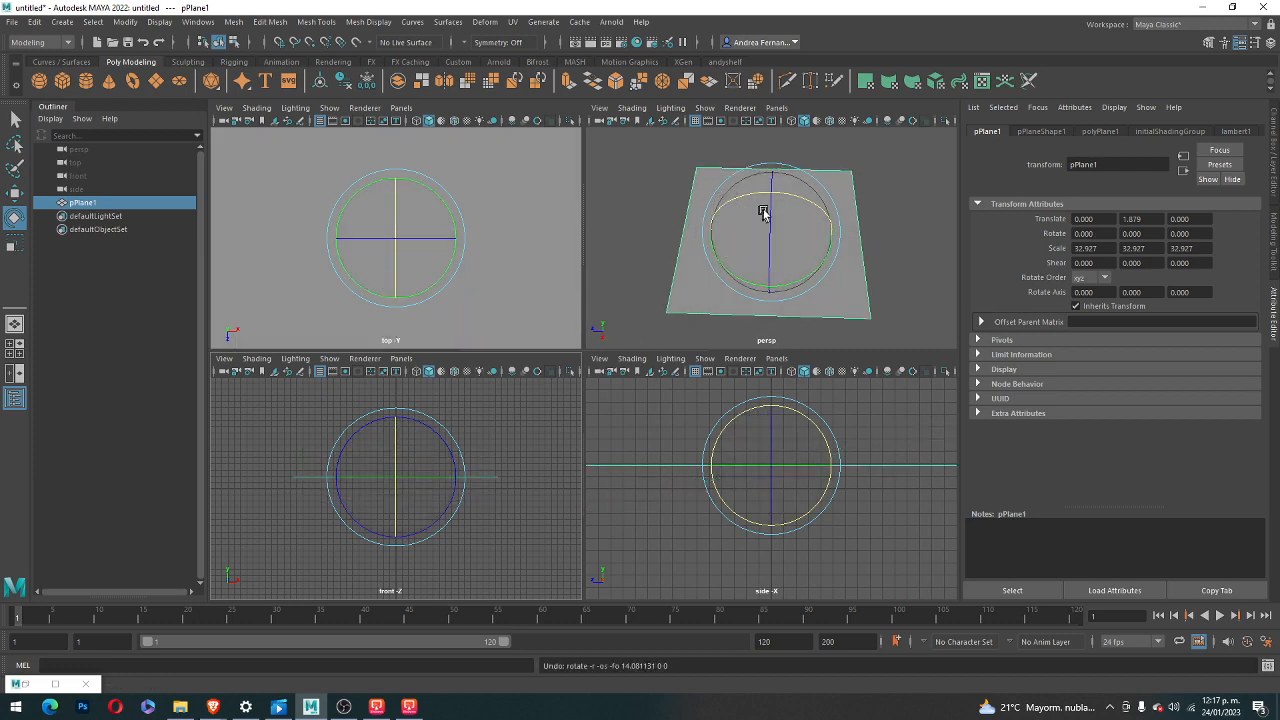
mouse_move(771, 210)
mouse_down()
mouse_move(766, 240)
mouse_move(763, 219)
mouse_up()
key(ctrl+z)
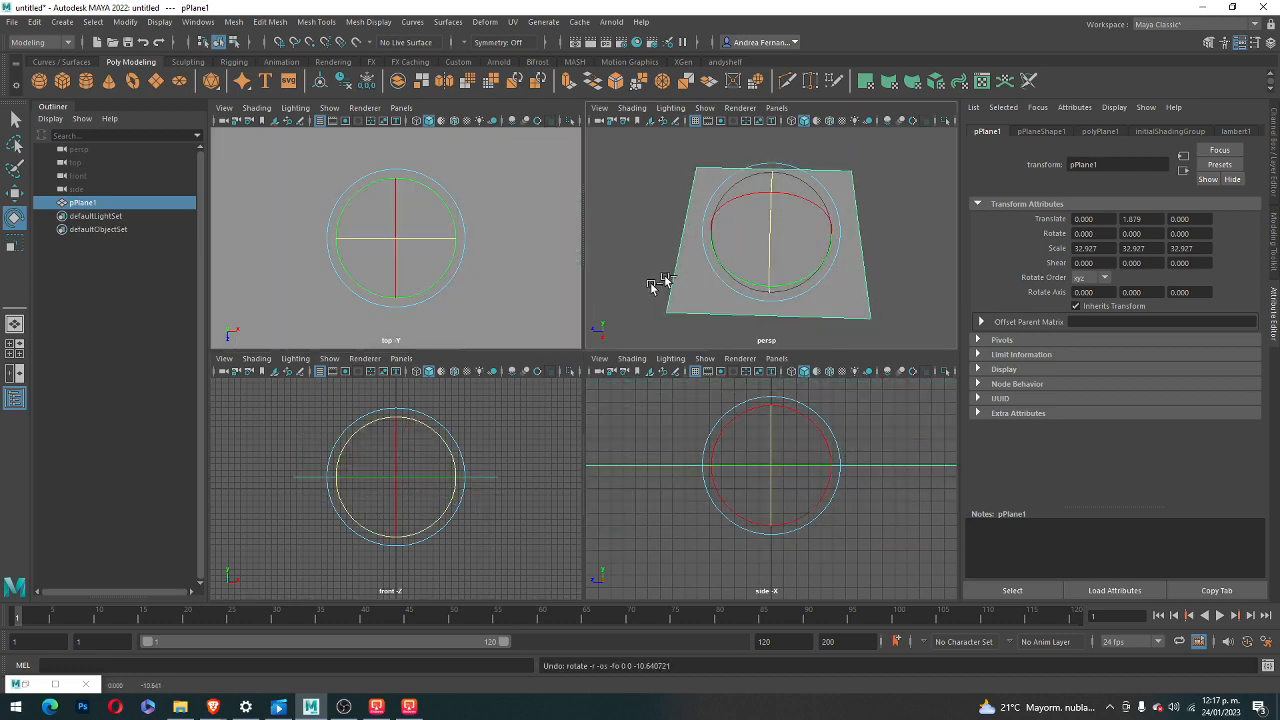
scroll(714, 271, down, 5)
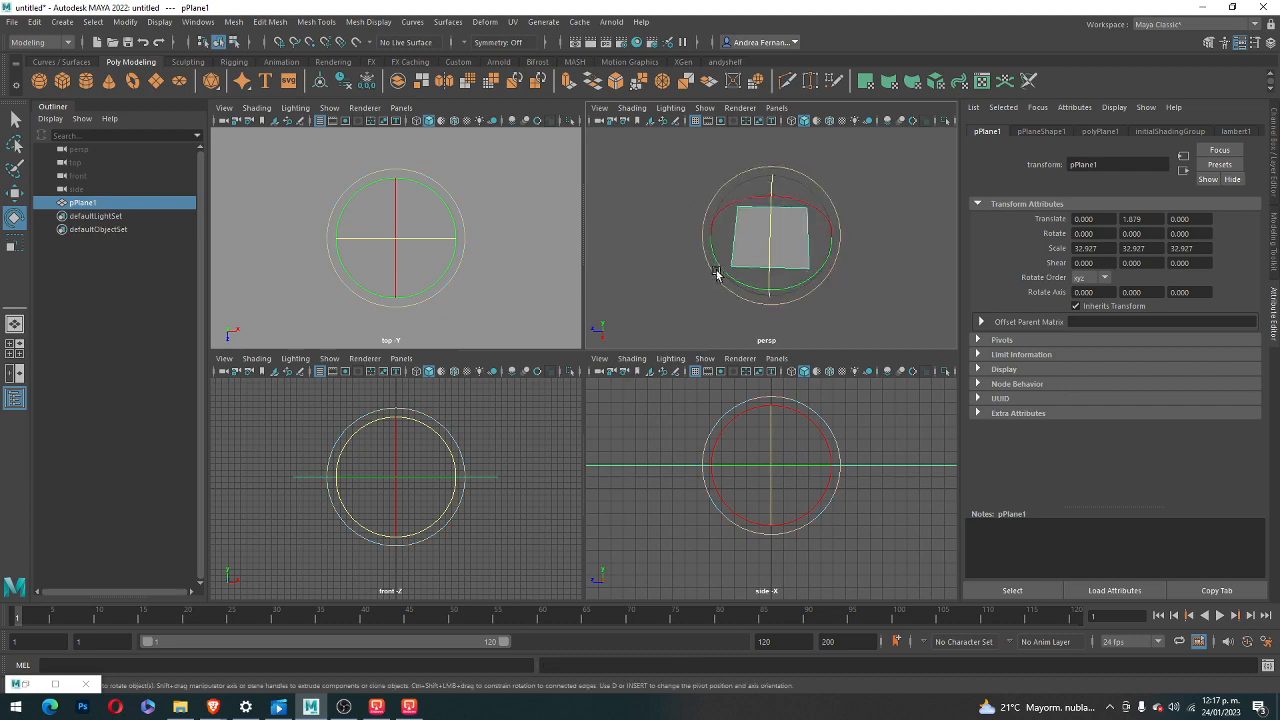
drag(832, 262, 726, 266)
key(ctrl+z)
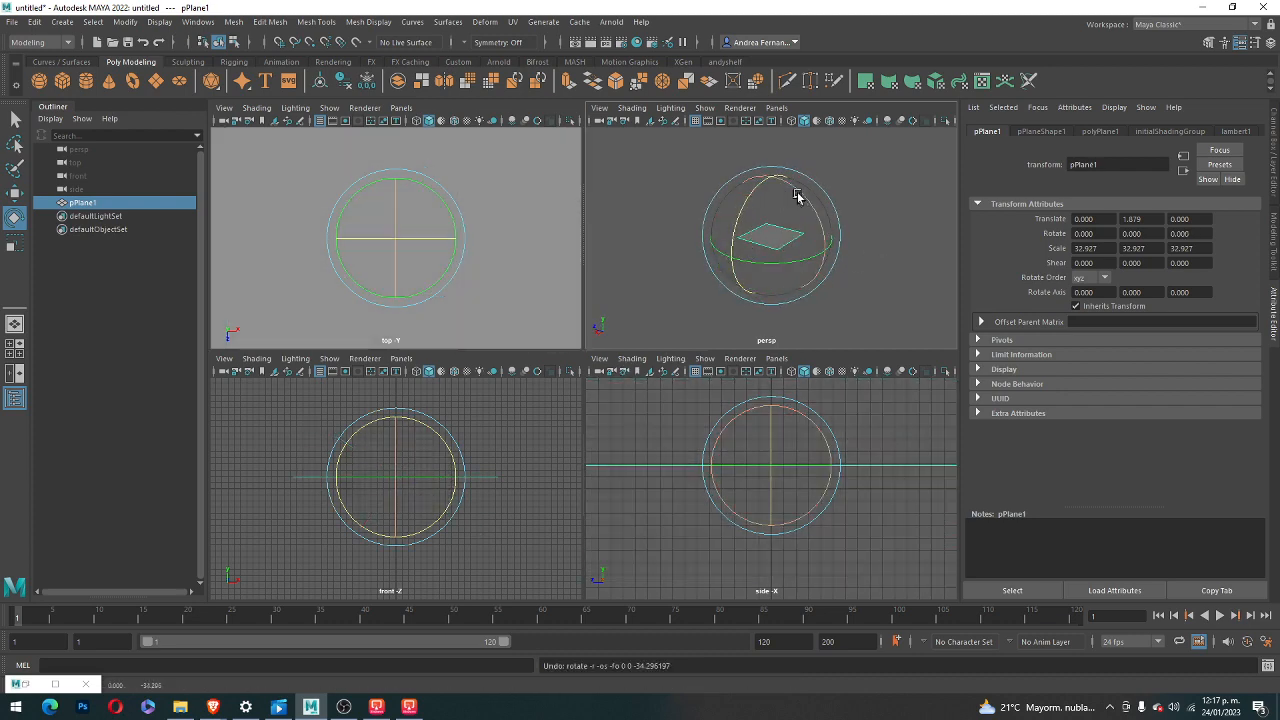
drag(799, 192, 820, 223)
key(ctrl+z)
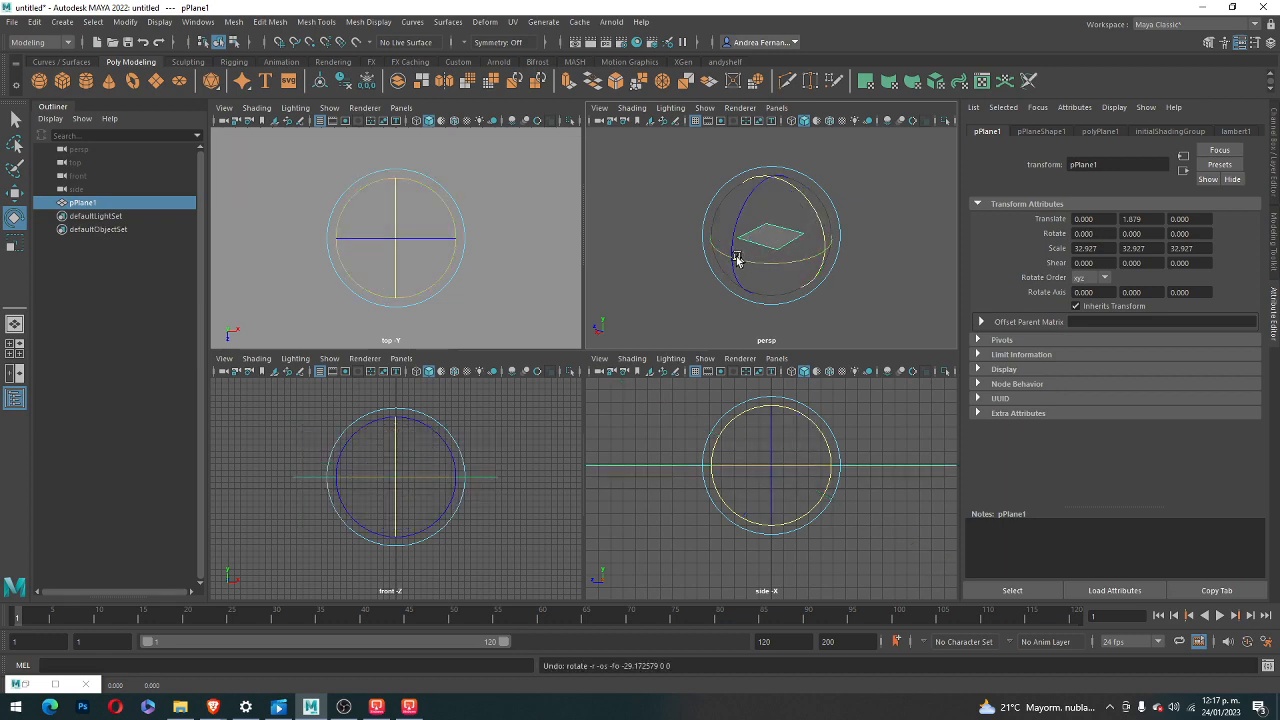
- Stand the plane upright facing the front view by setting its Rotate X to 90
alt+drag(781, 283, 817, 271)
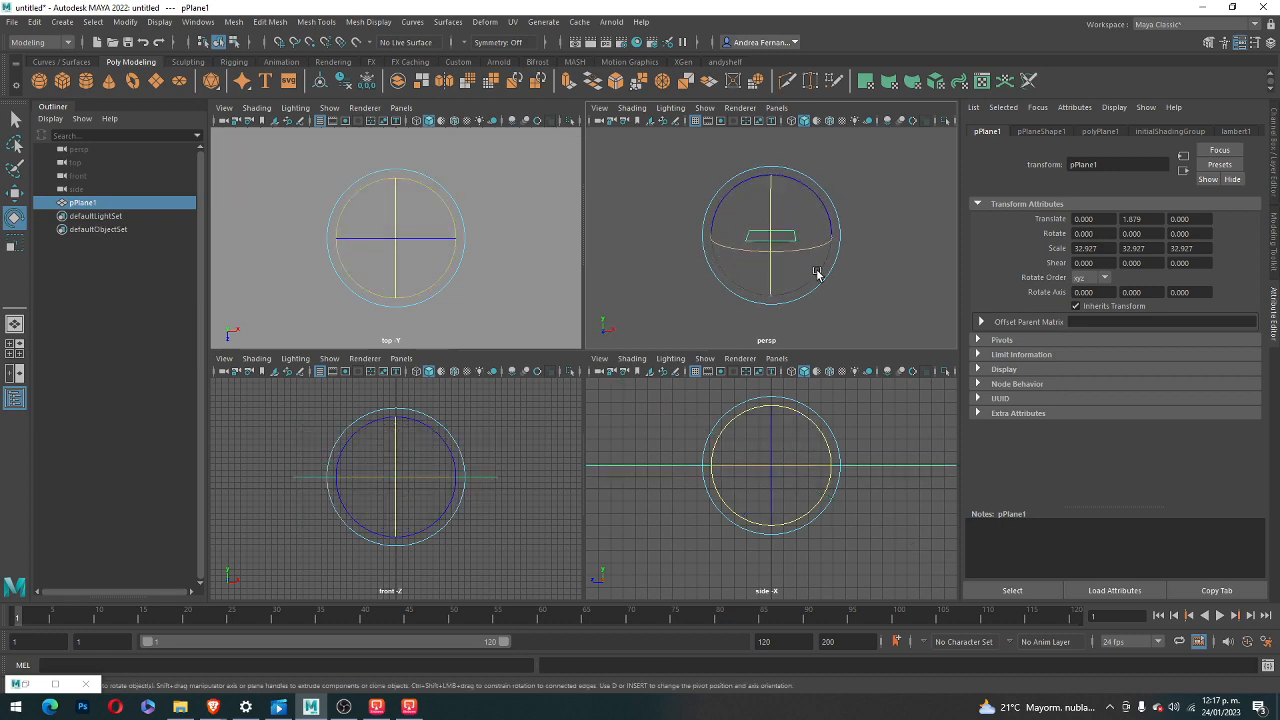
drag(770, 210, 768, 258)
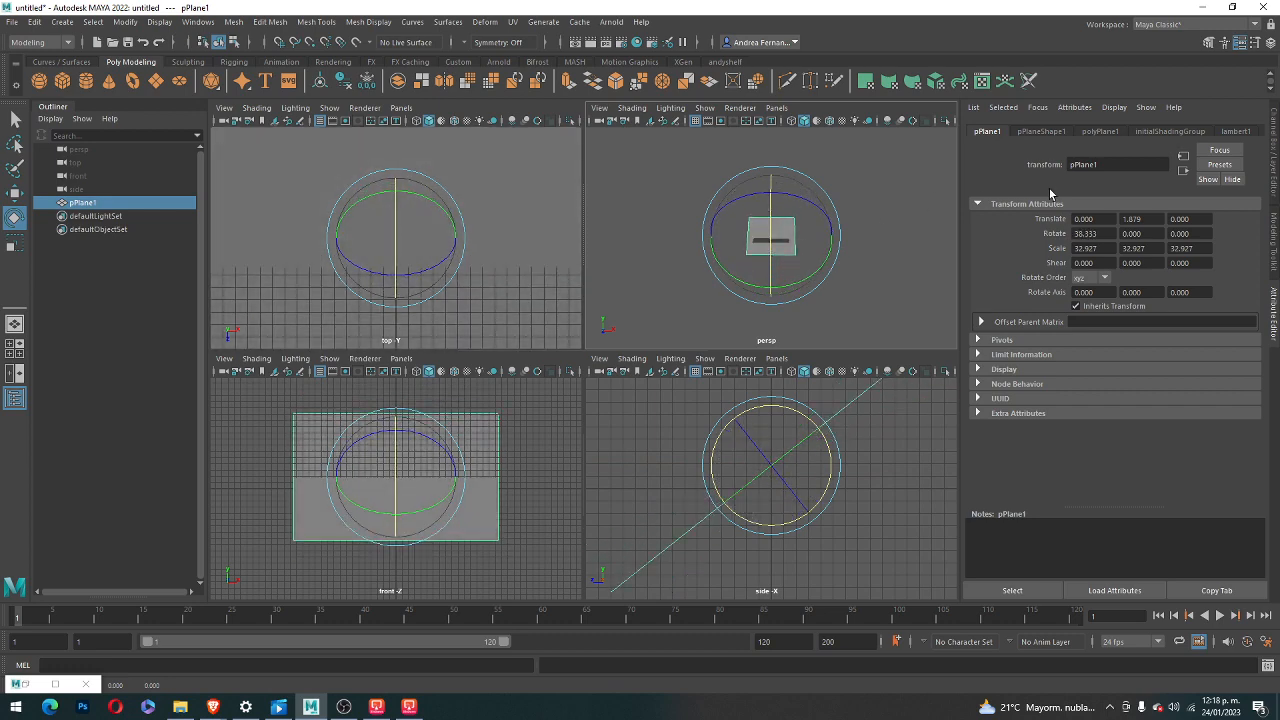
double_click(1083, 235)
key(Return)
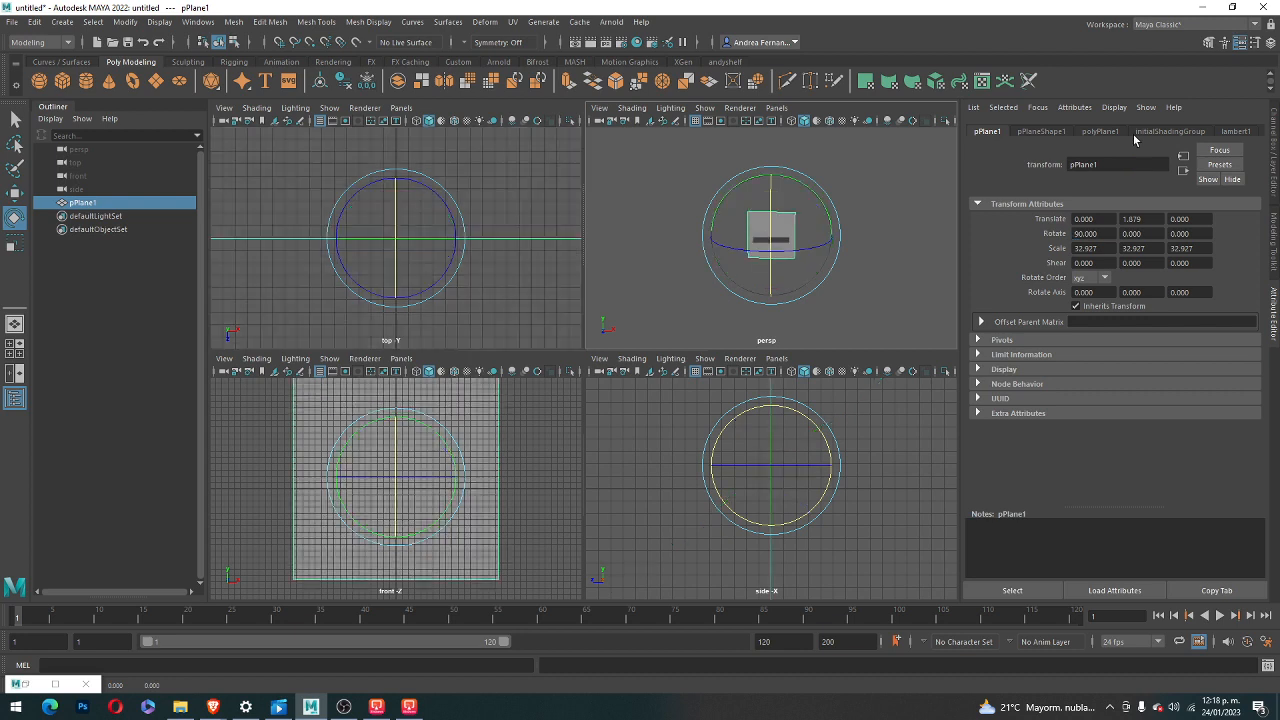
- Move the upright plane back behind the grid to a Translate Z of about -13.4
key(w)
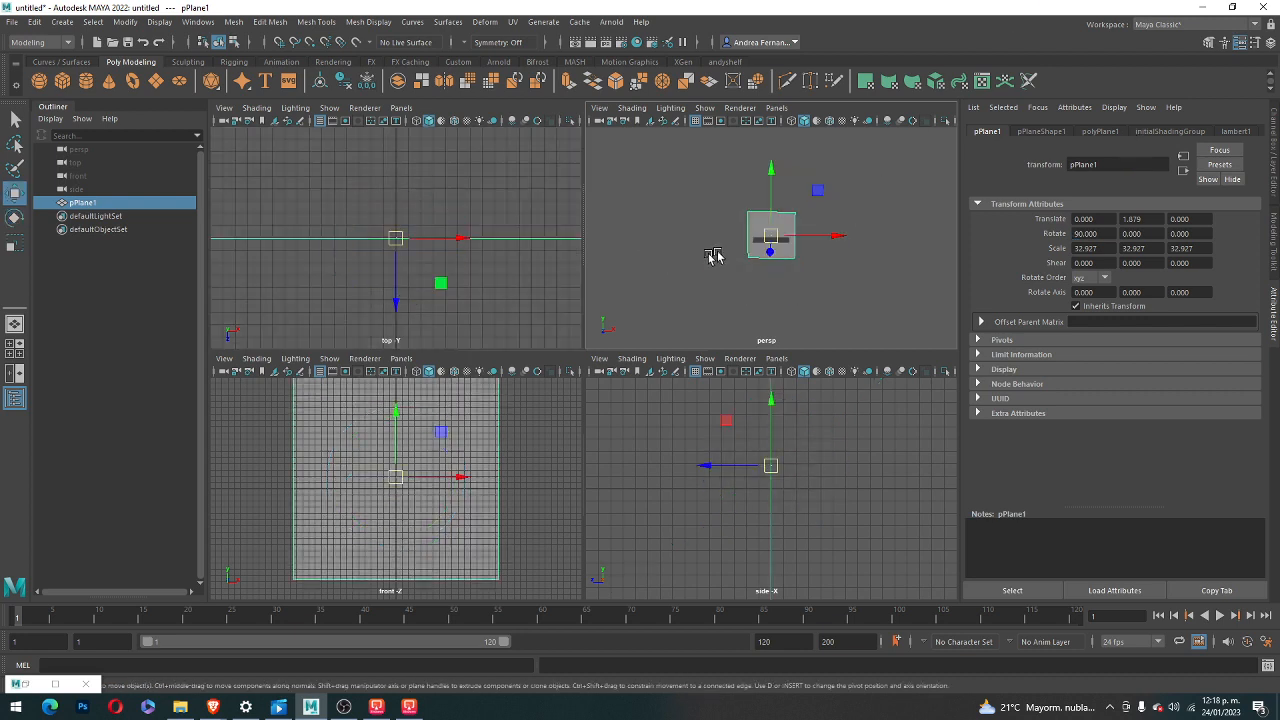
alt+drag(673, 291, 820, 233)
click(709, 277)
alt+drag(709, 277, 840, 263)
click(775, 200)
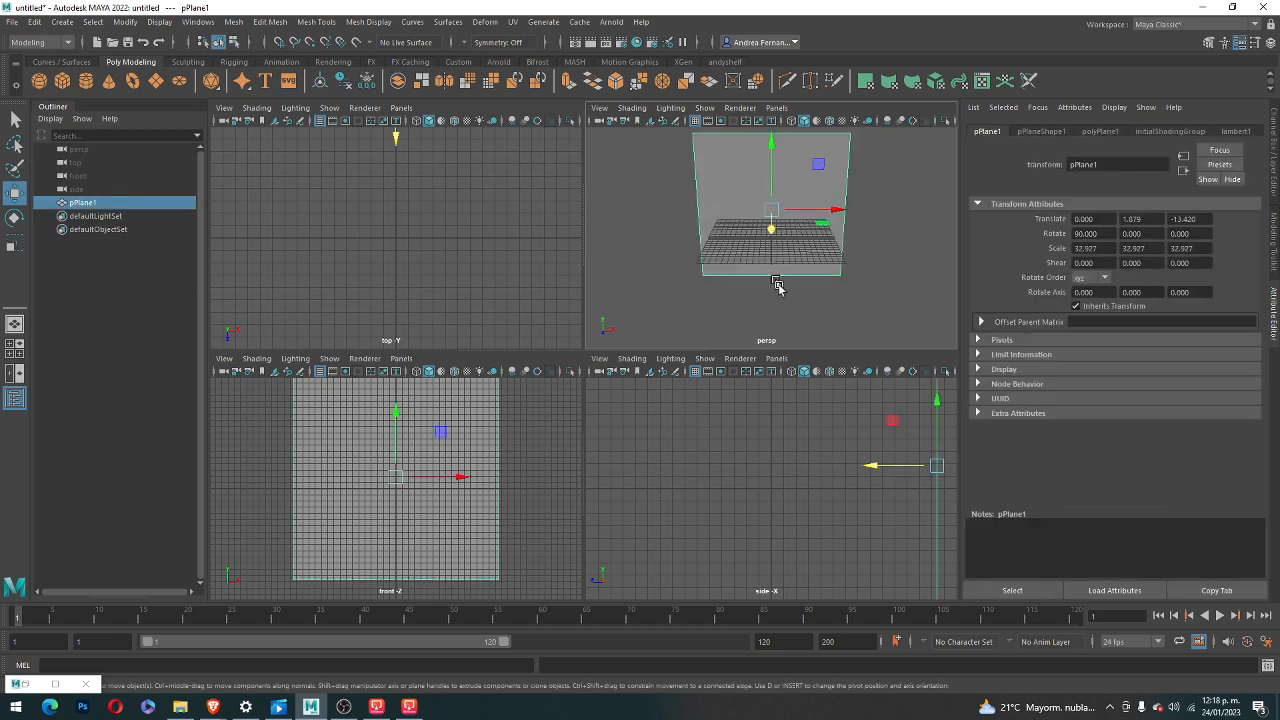
- Raise the upright plane in the front view to a Translate Y of about 16.9 so it stands above the grid
scroll(771, 286, down, 3)
scroll(427, 455, down, 2)
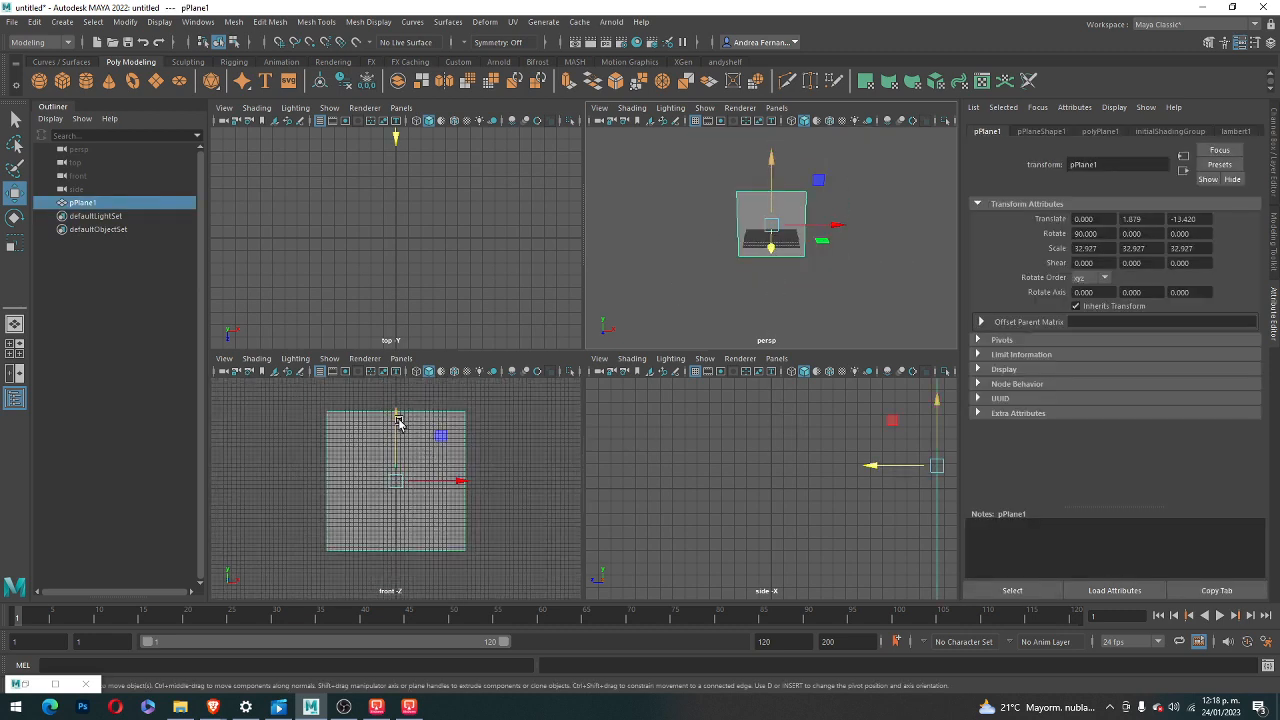
drag(398, 425, 420, 360)
scroll(420, 480, up, 6)
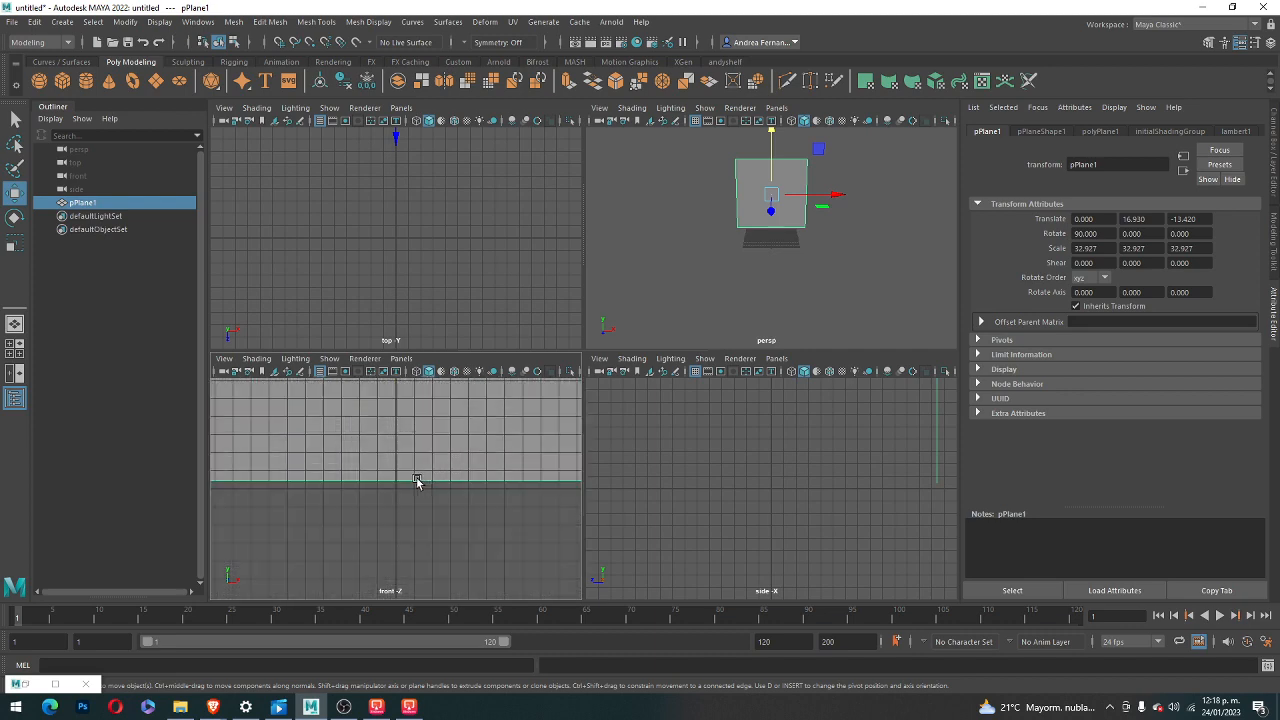
scroll(413, 464, down, 5)
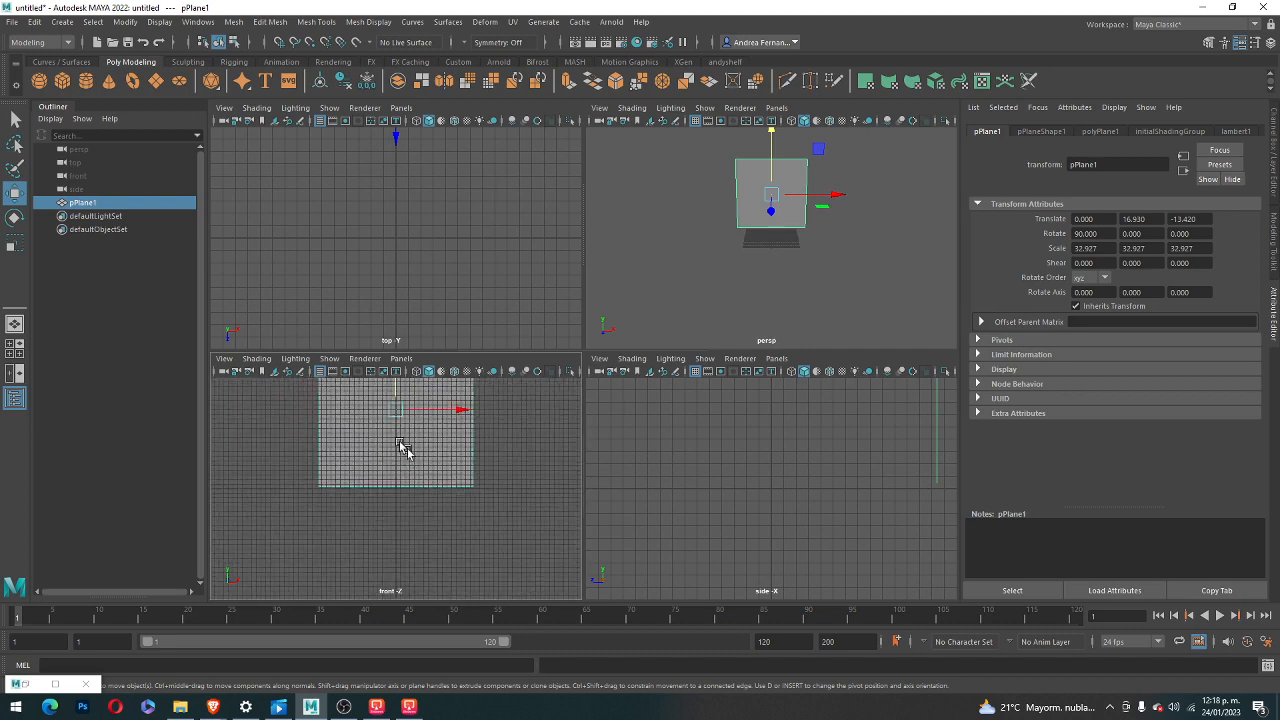
- Switch to the two-pane front and perspective layout and lower the plane to a Translate Y of about 16.69
click(14, 373)
scroll(400, 255, up, 4)
scroll(402, 249, down, 1)
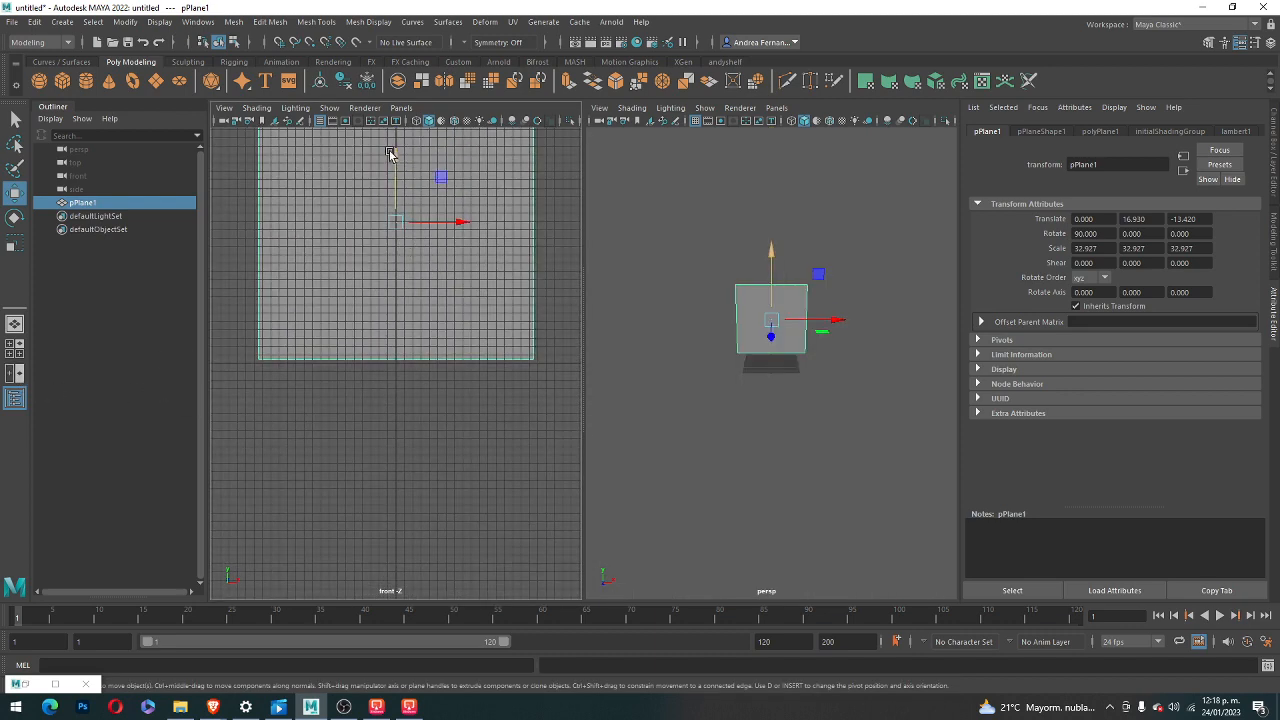
drag(397, 151, 397, 160)
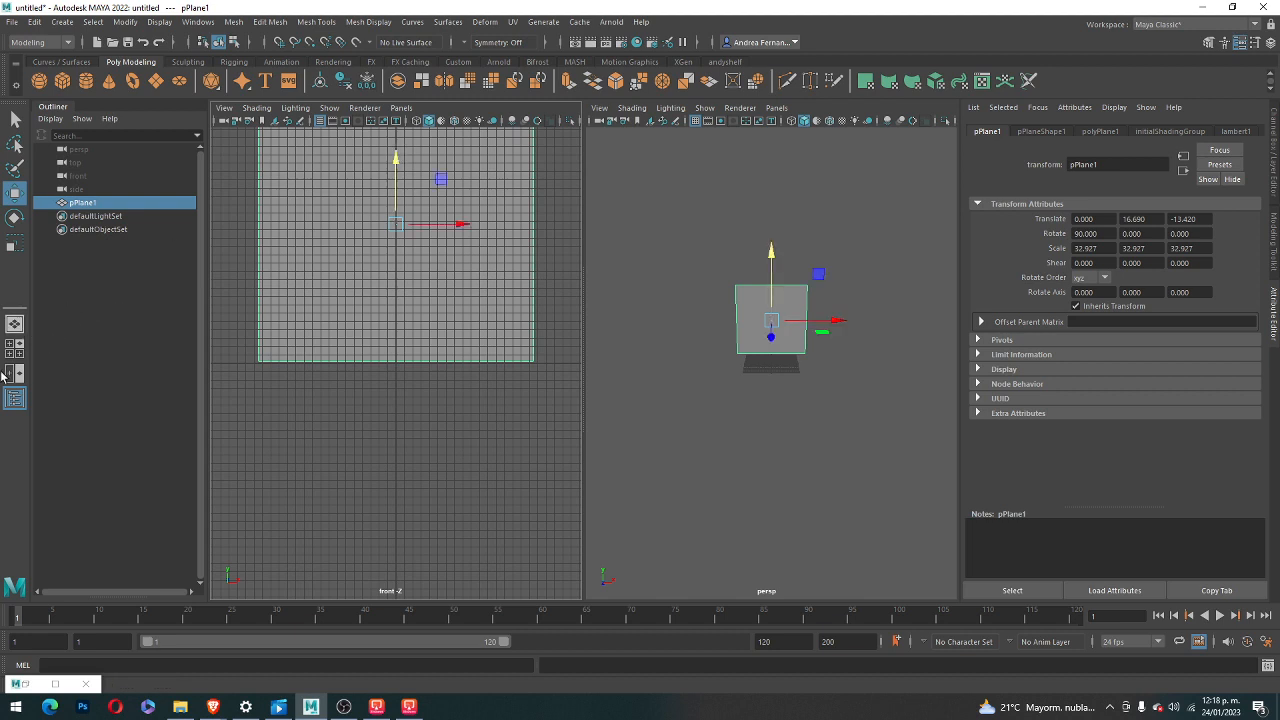
- Examine in the perspective view how the upright plane sits relative to the grid
scroll(800, 340, down, 2)
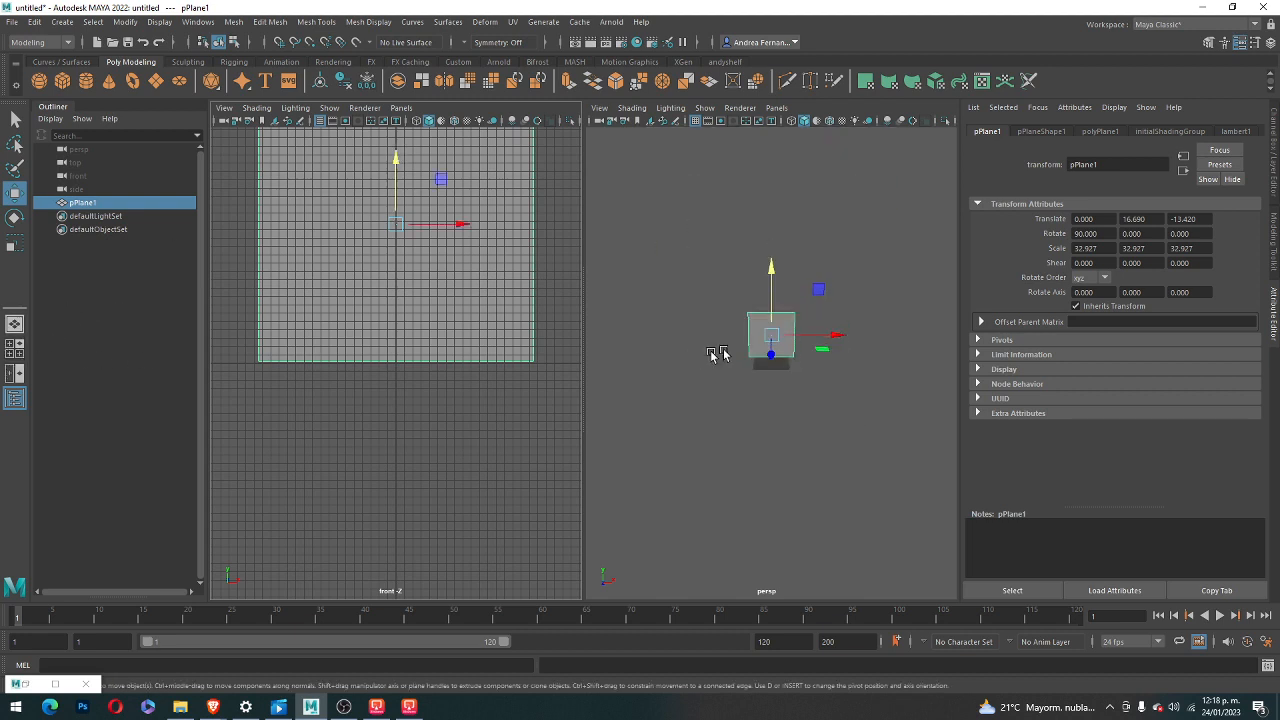
click(830, 360)
click(763, 326)
click(827, 380)
scroll(799, 360, up, 3)
click(812, 288)
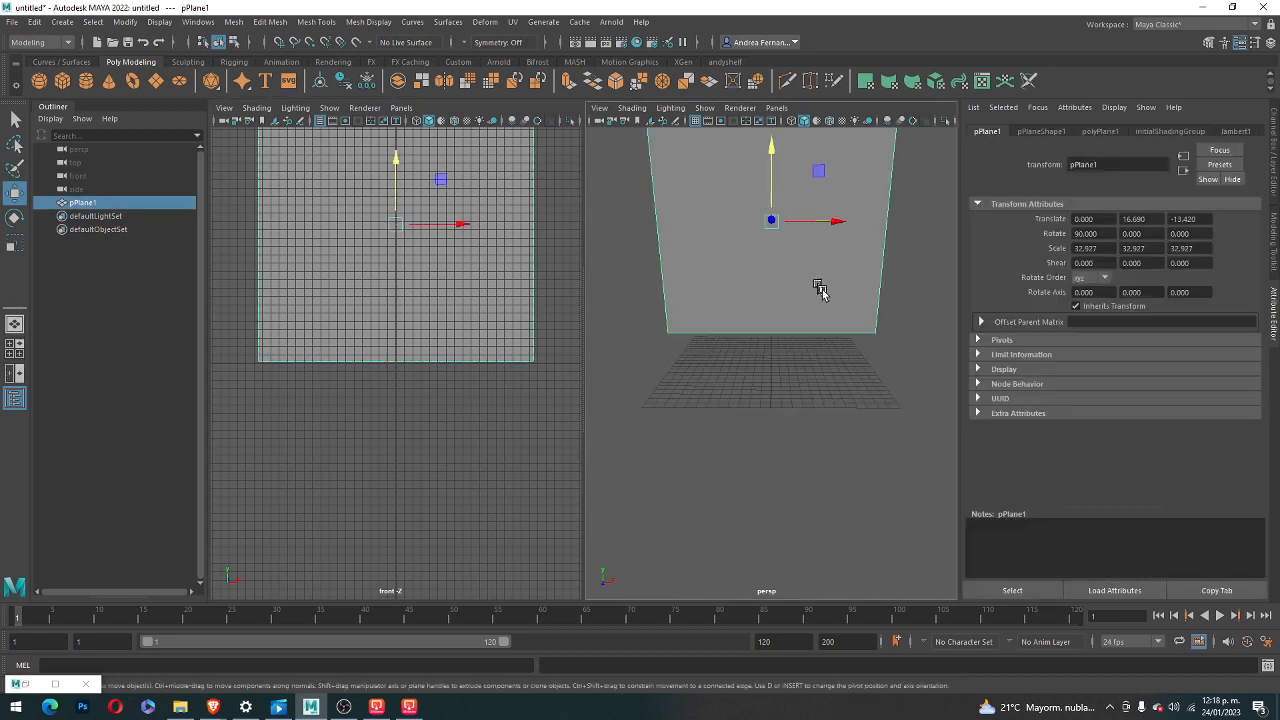
scroll(812, 288, down, 2)
alt+drag(812, 288, 851, 329)
scroll(815, 218, up, 3)
scroll(815, 218, down, 3)
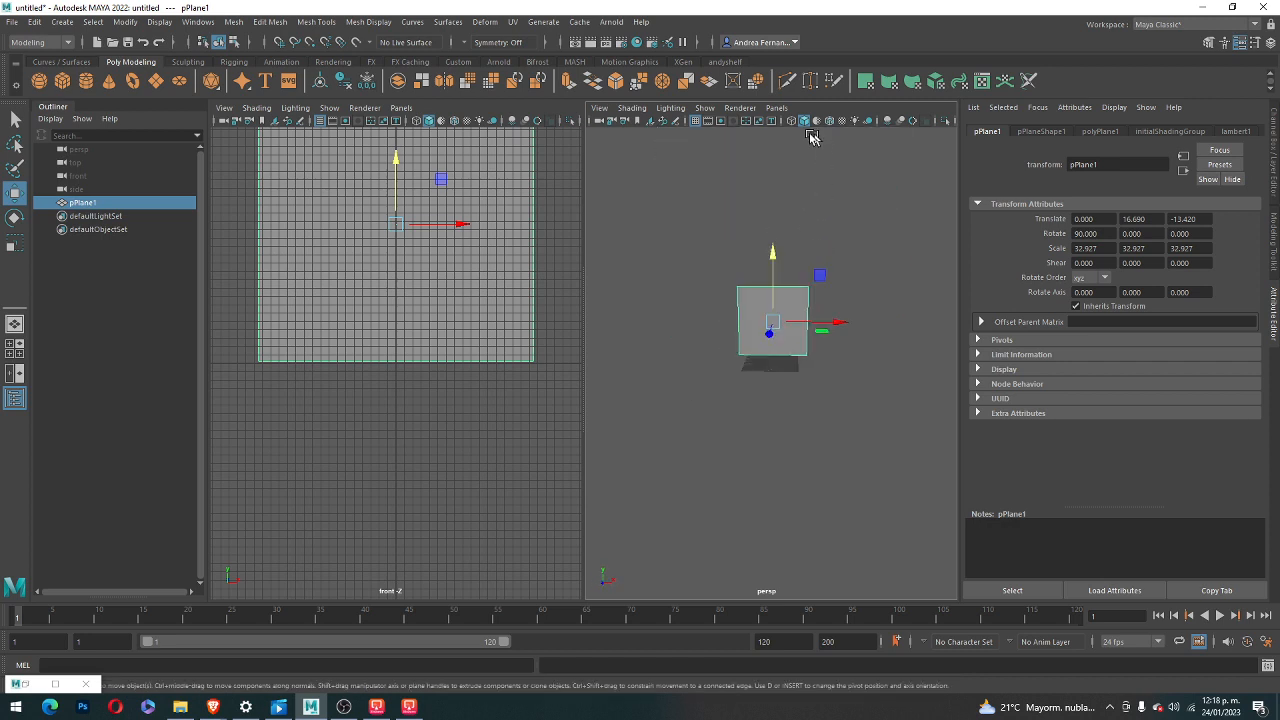
- Create a Lambert material in Hypershade and assign a File texture to its Color
click(641, 42)
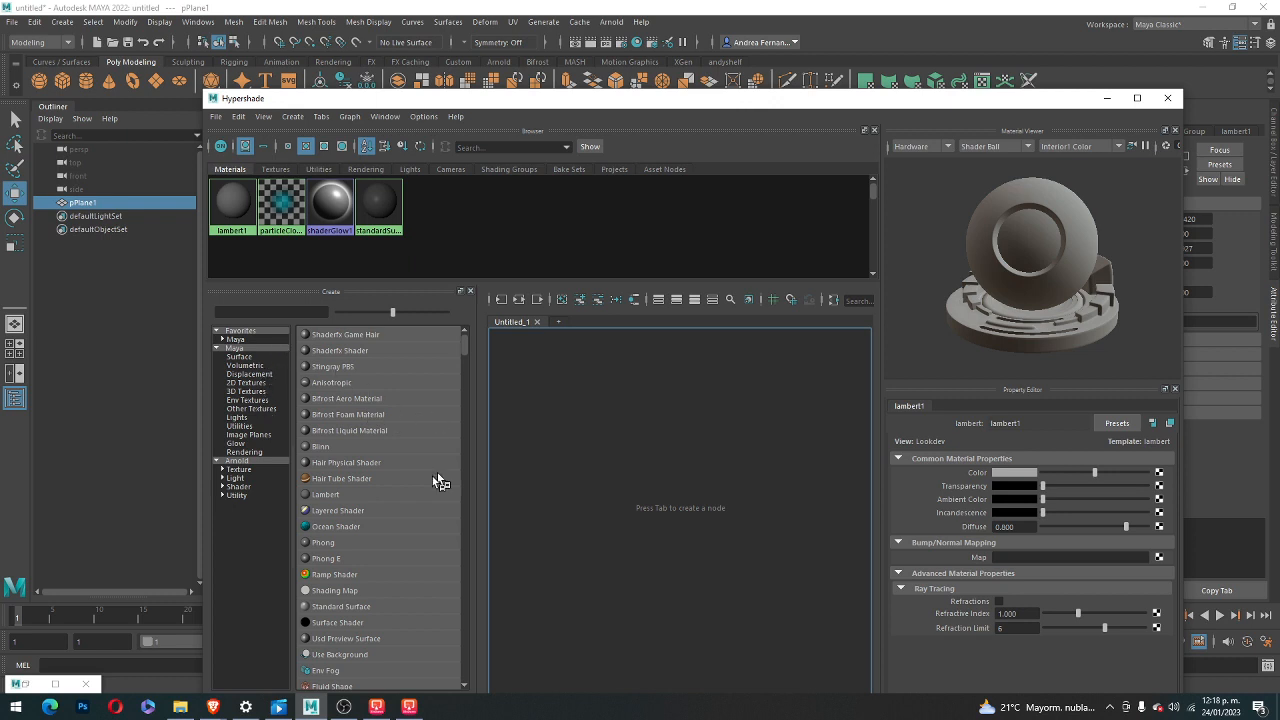
click(325, 494)
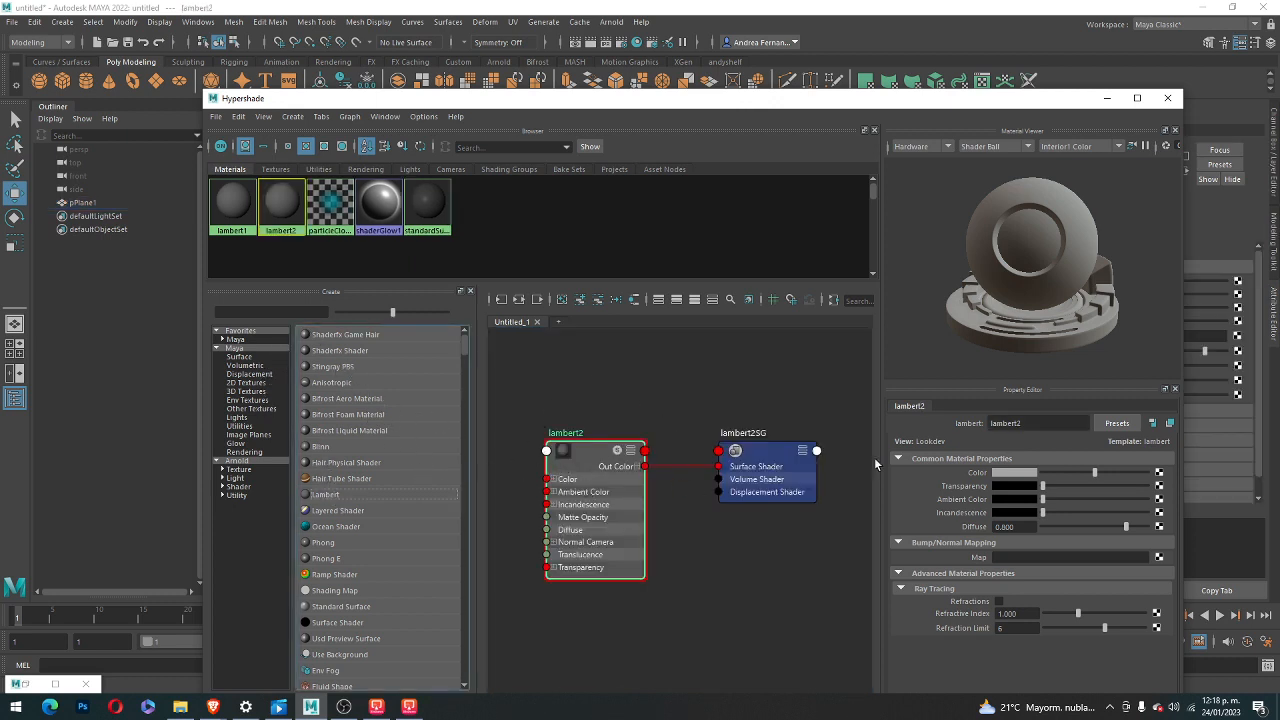
click(1159, 474)
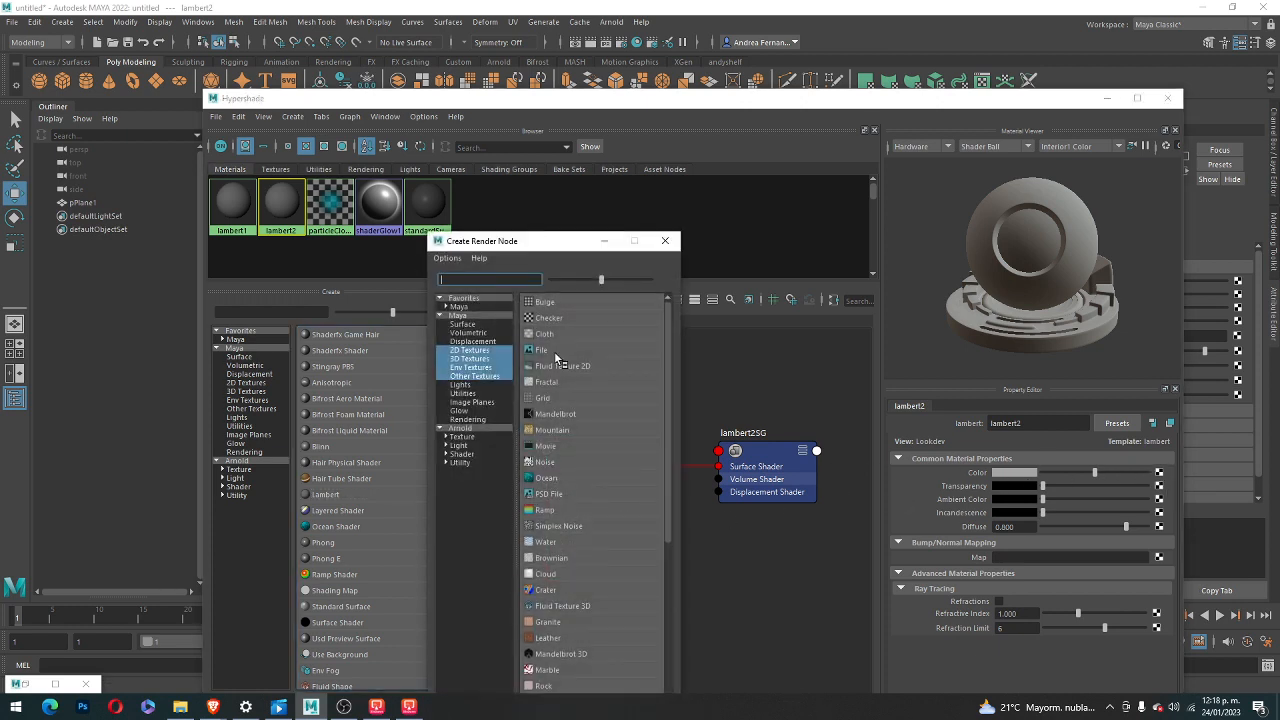
click(543, 350)
- Load Sin título 429.png, the front gorilla sketch, from sourceimages as the file texture's image
click(1162, 515)
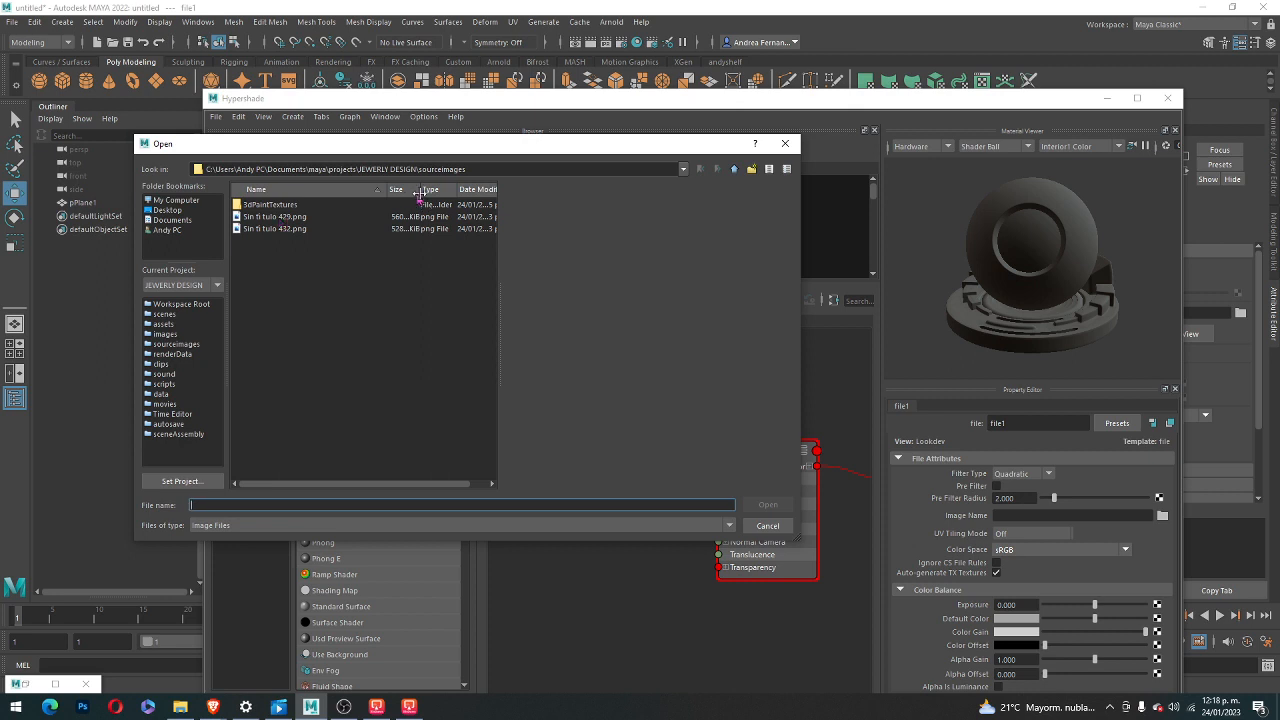
click(271, 217)
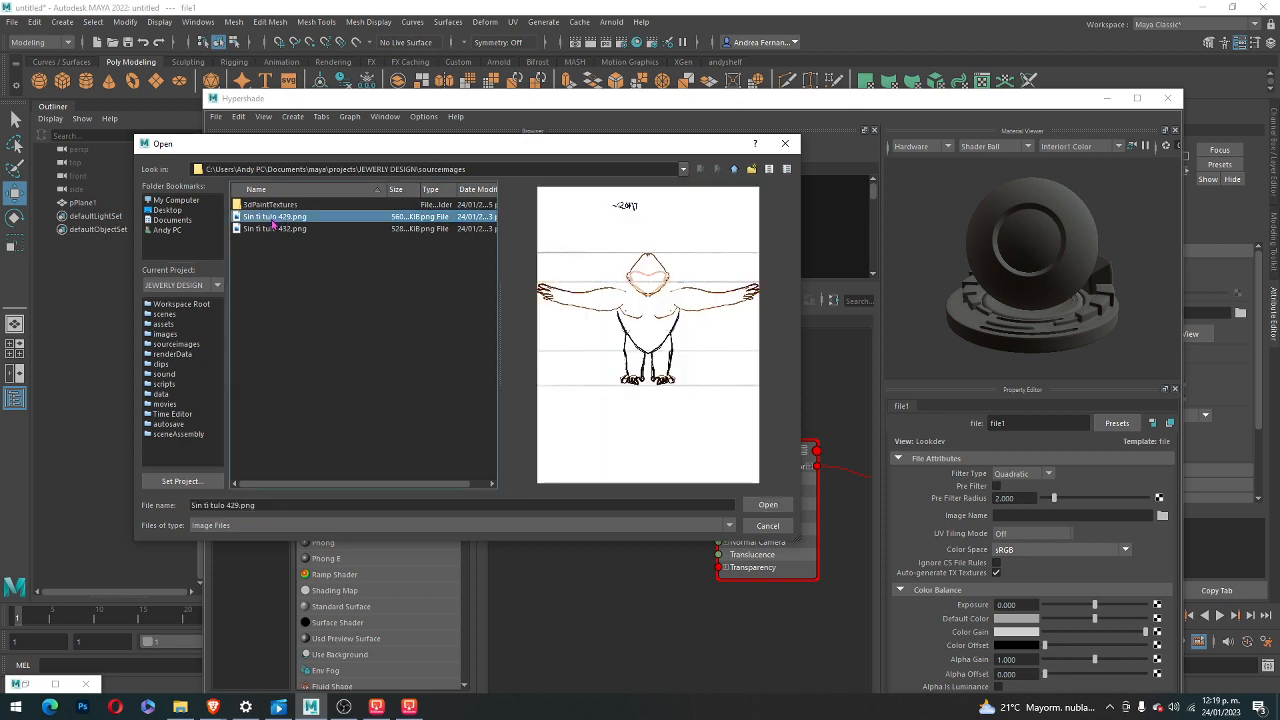
click(275, 229)
click(285, 222)
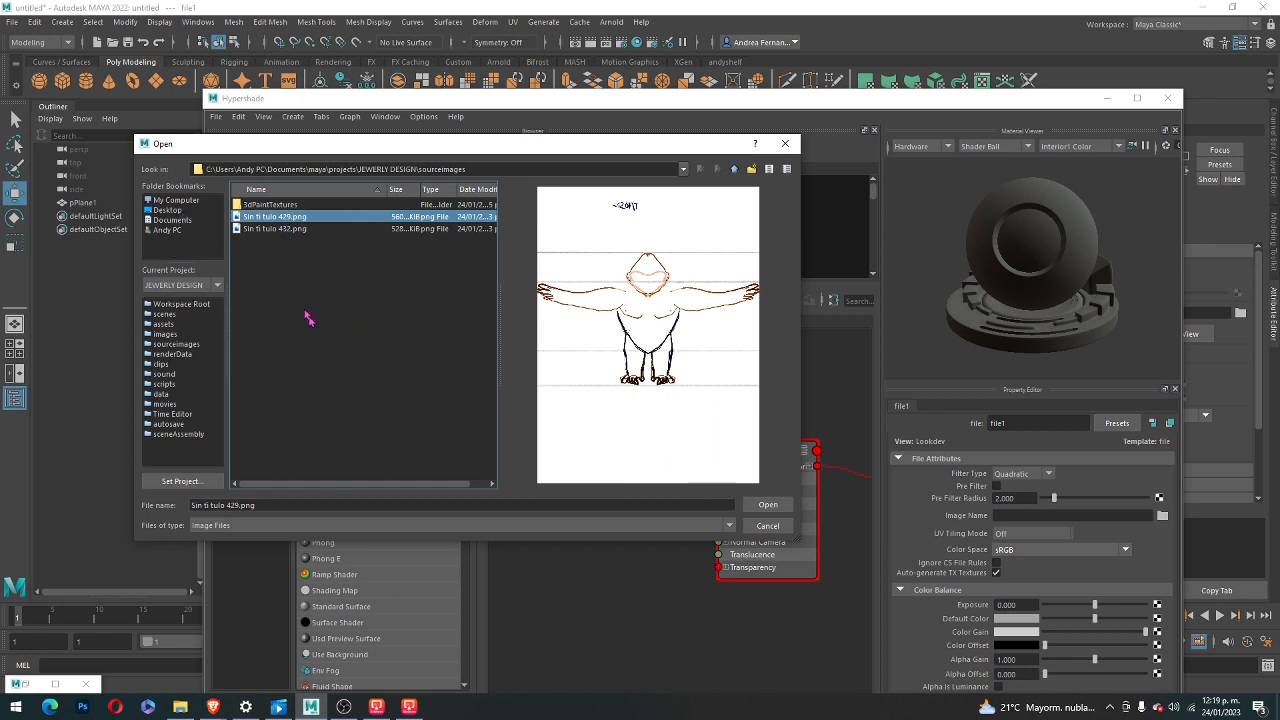
click(773, 512)
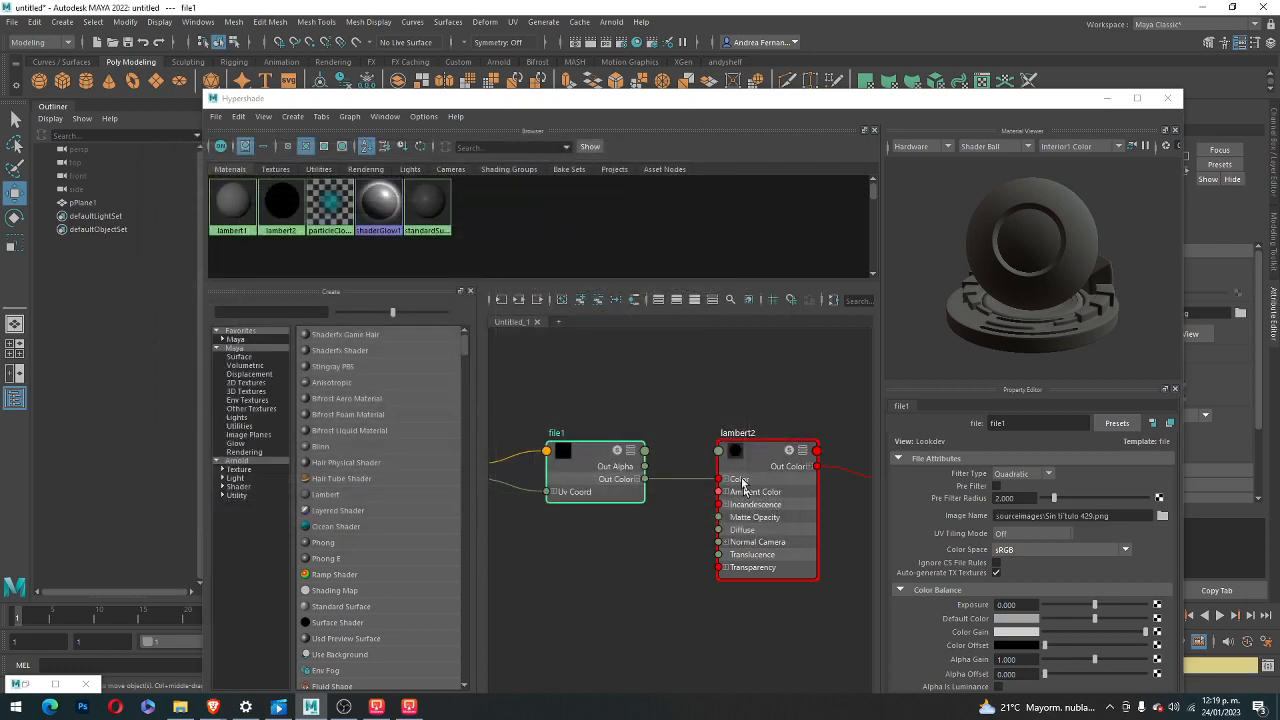
- Move Hypershade clear of the plane and assign the lambert1 material's initialShadingGroup to the selected plane
drag(722, 98, 815, 272)
drag(648, 268, 648, 379)
click(787, 328)
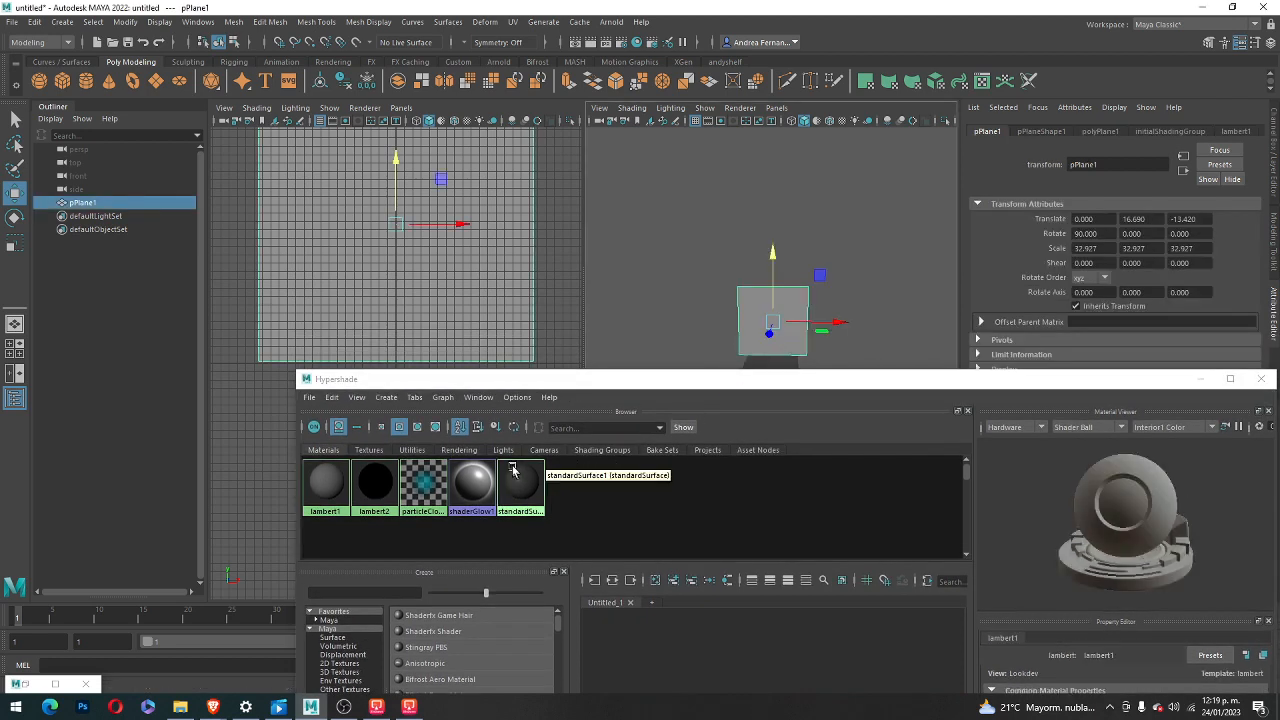
click(323, 505)
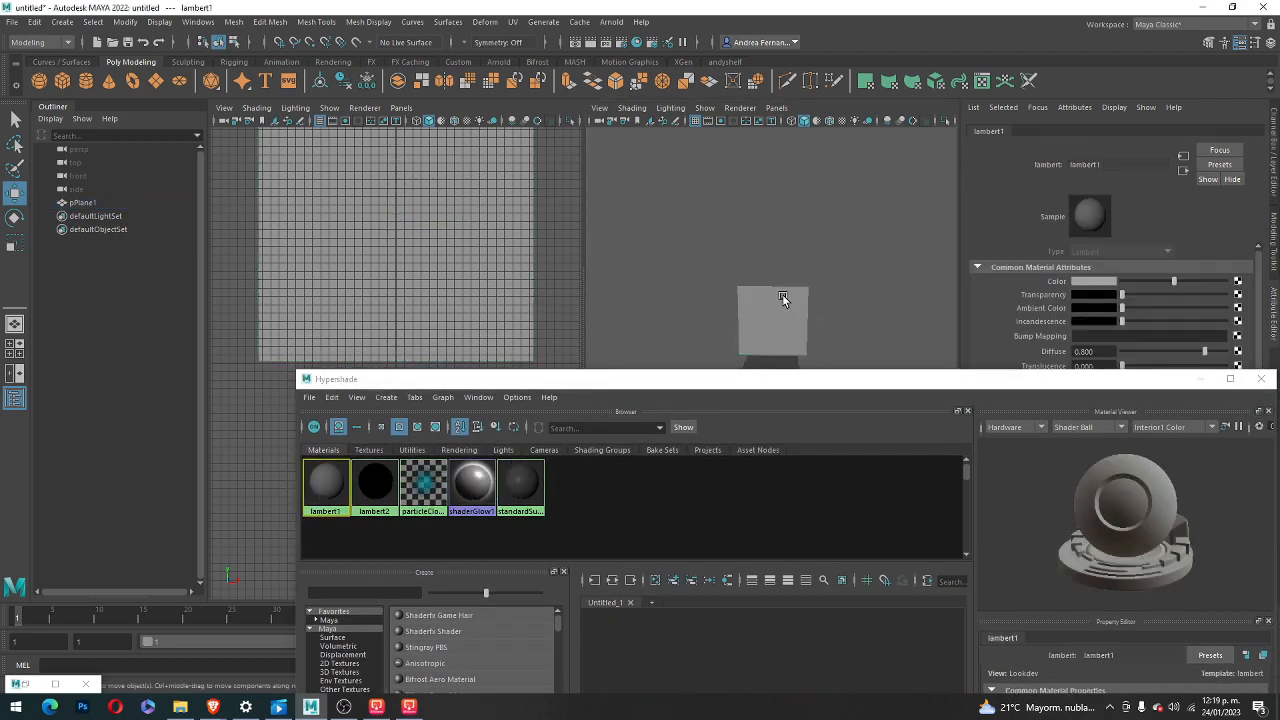
click(780, 300)
right_click(314, 489)
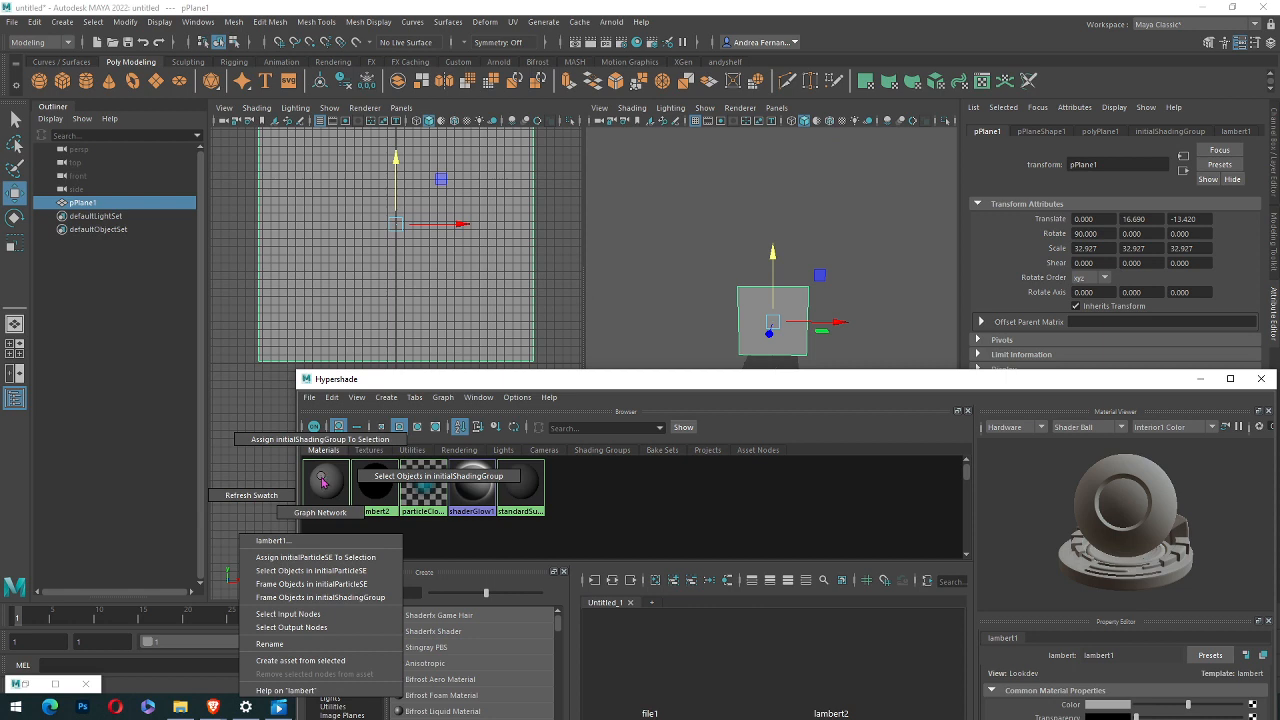
right_click(324, 481)
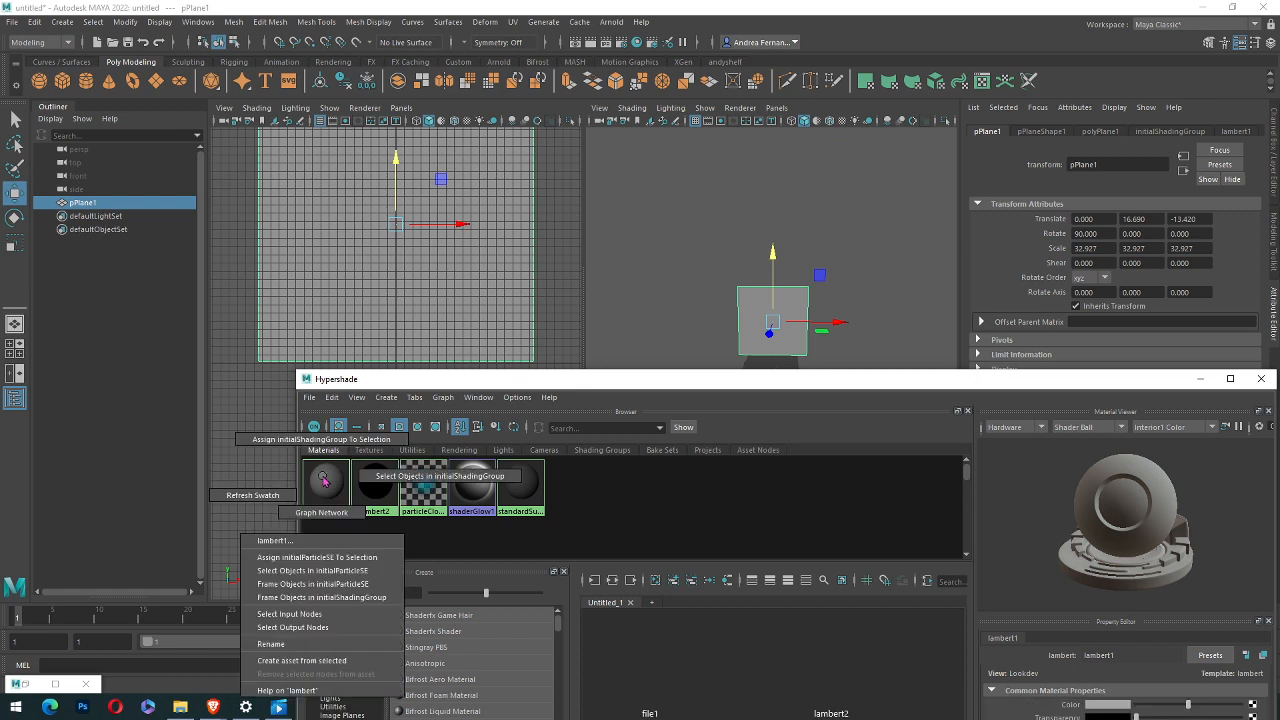
click(744, 316)
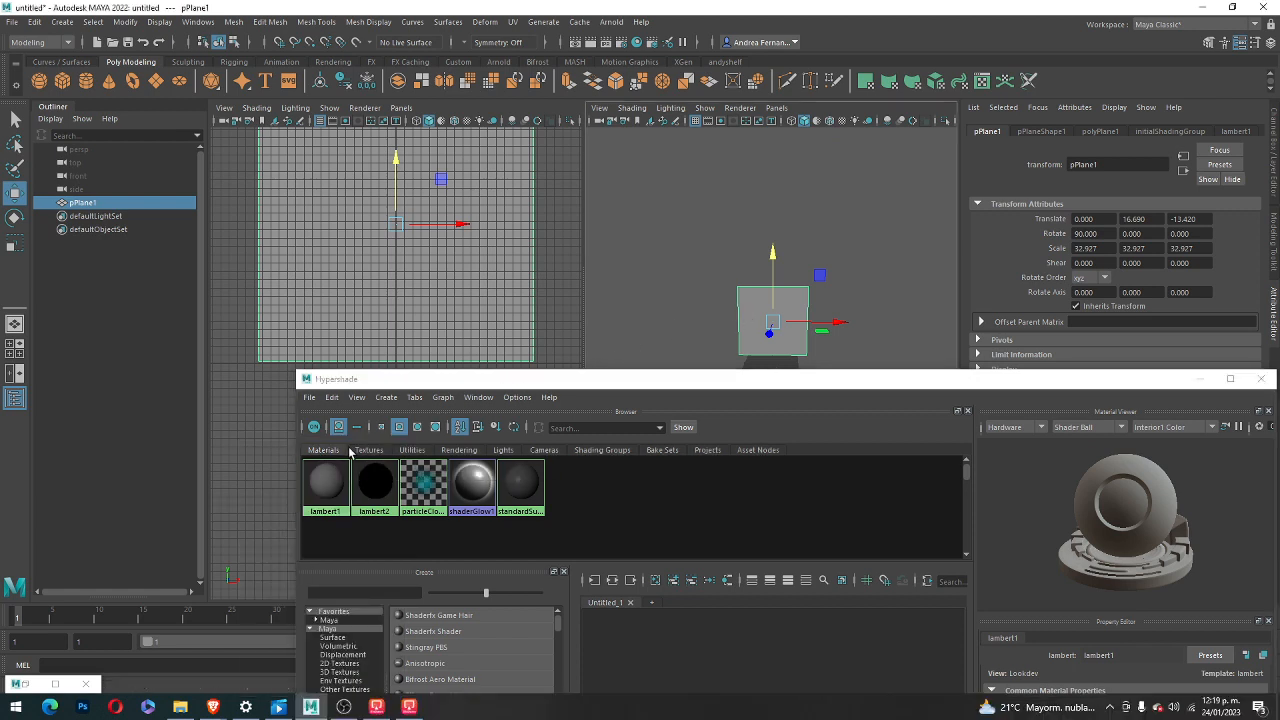
right_click(326, 483)
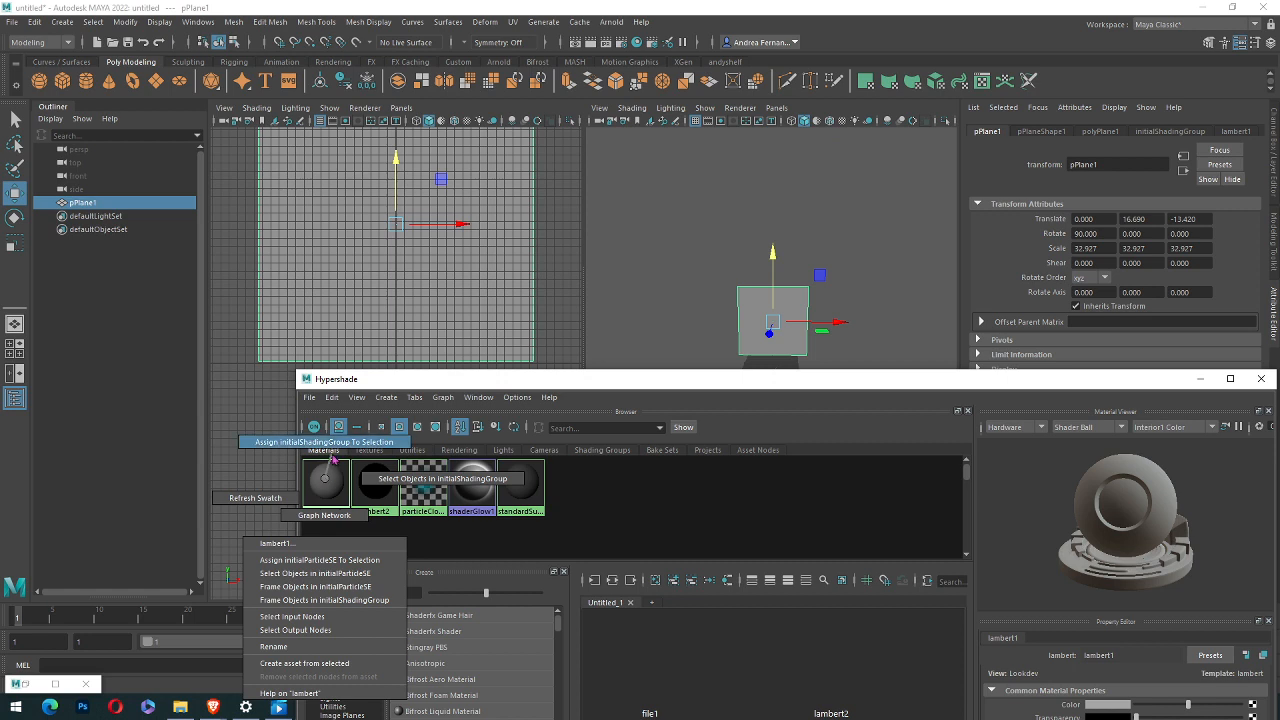
click(334, 444)
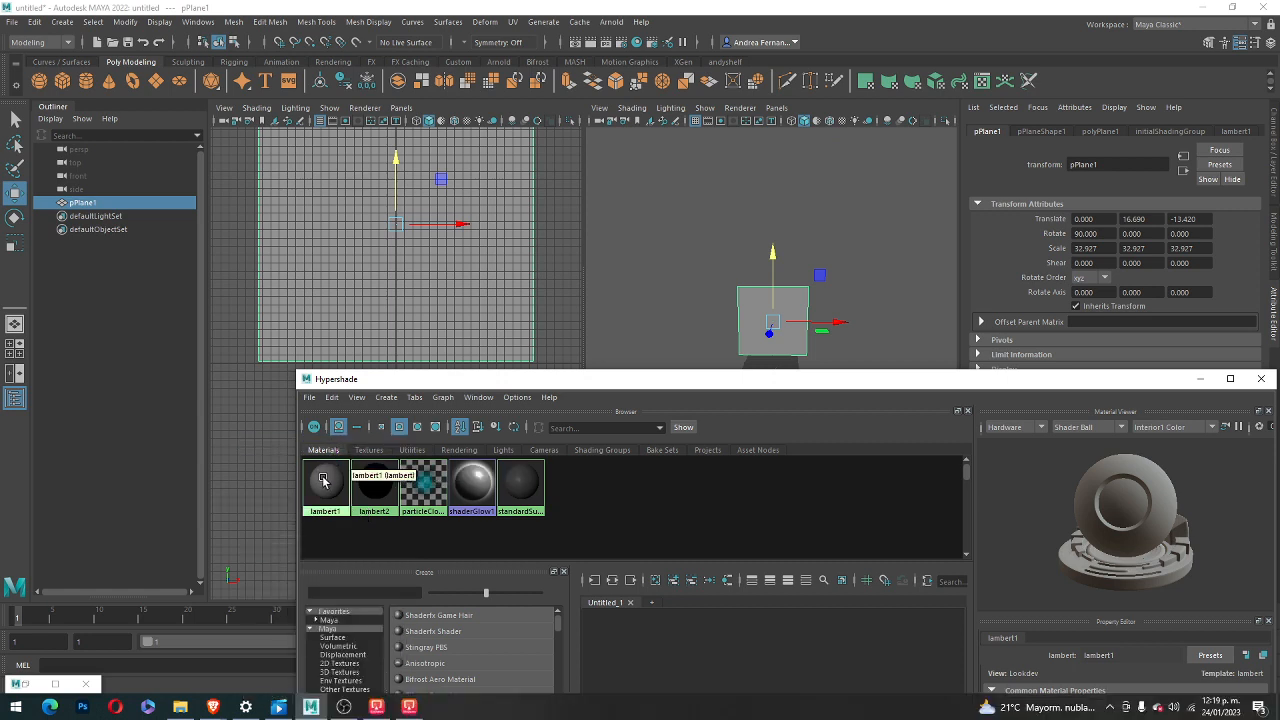
- Minimize Hypershade and assign the existing initialShadingGroup material to the plane from the perspective view
click(323, 483)
click(754, 314)
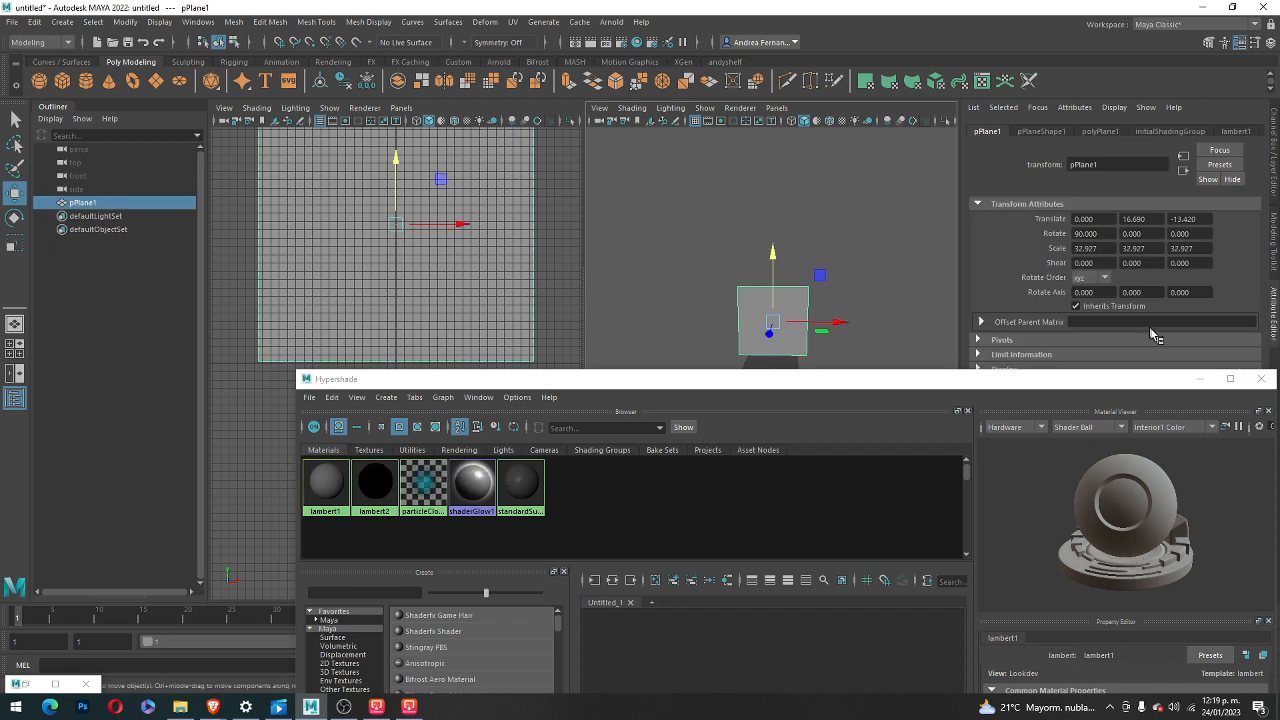
click(1200, 379)
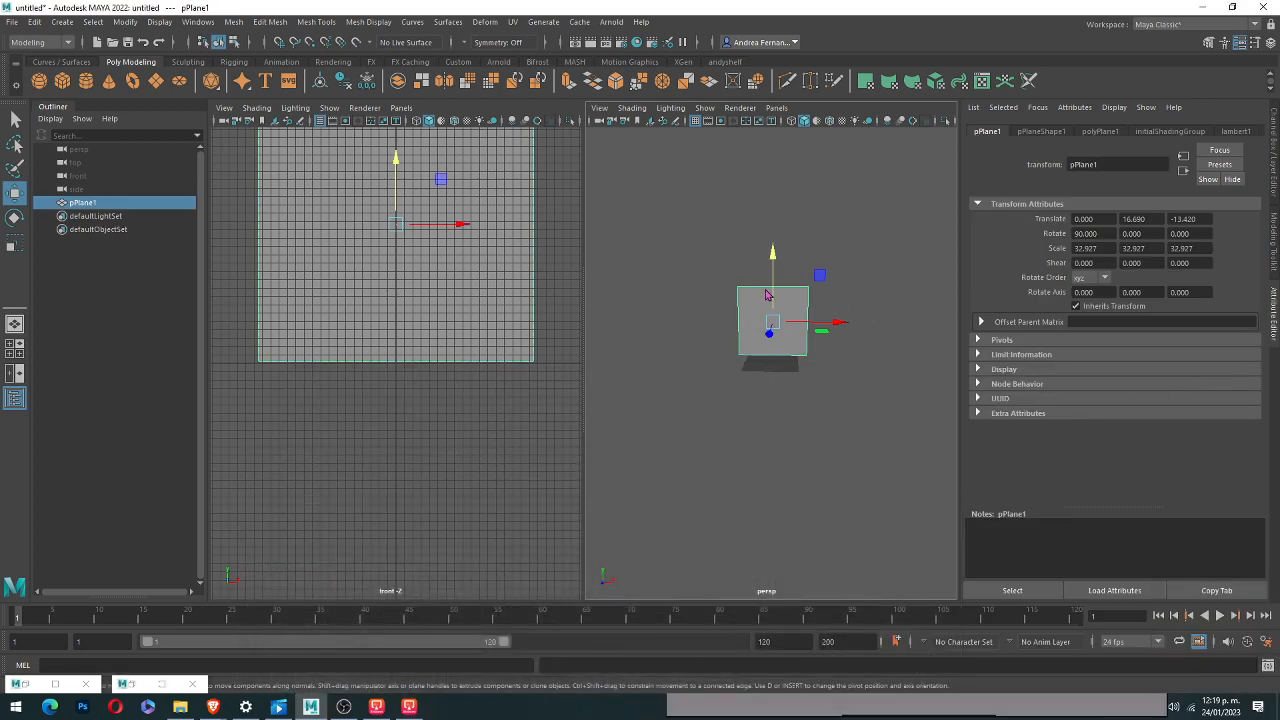
right_drag(766, 290, 855, 657)
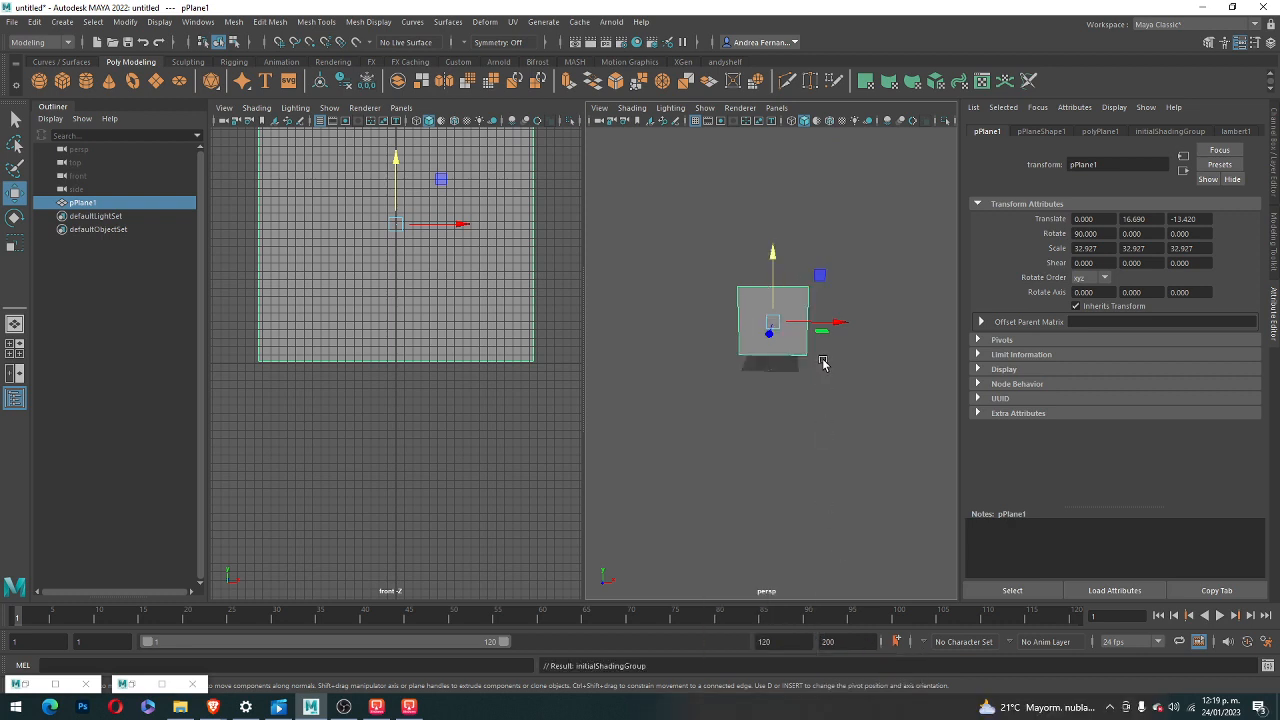
- Compare the plane's smoothing levels and its wireframe, shaded, textured and lit displays, ending in shaded display without smoothing
key(1)
key(2)
key(3)
key(4)
key(5)
key(6)
key(7)
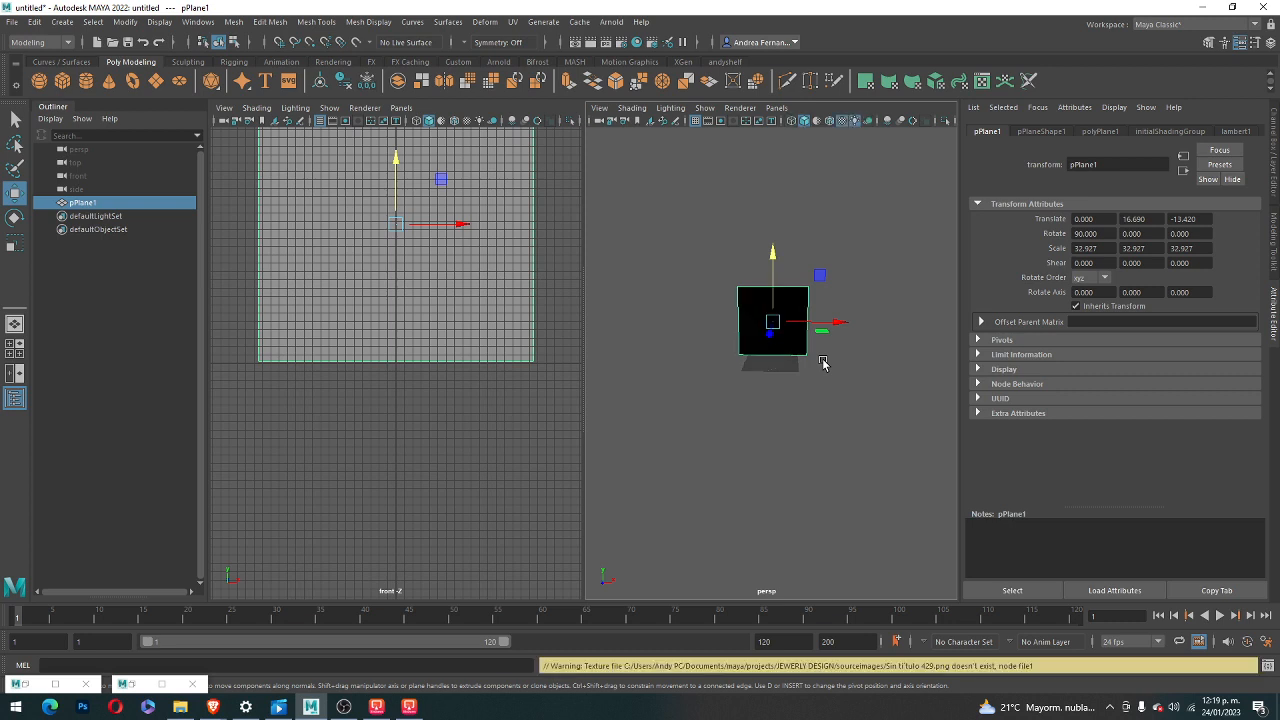
key(5)
key(3)
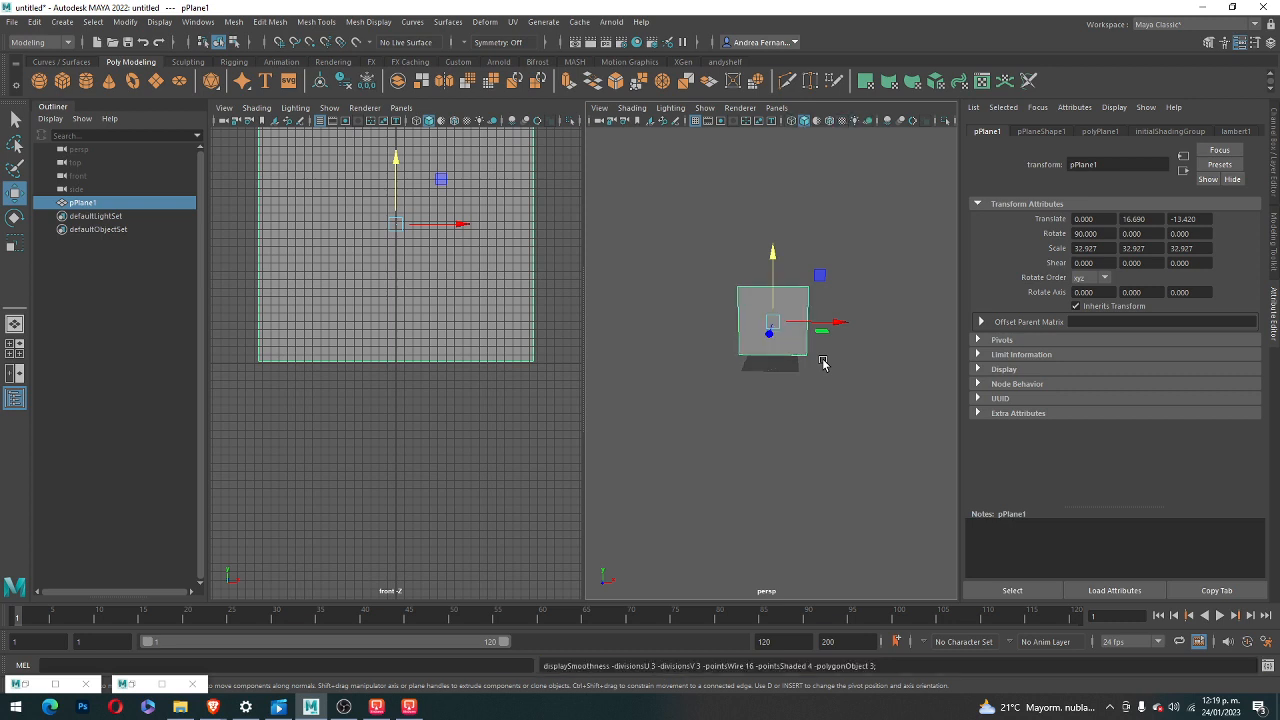
key(1)
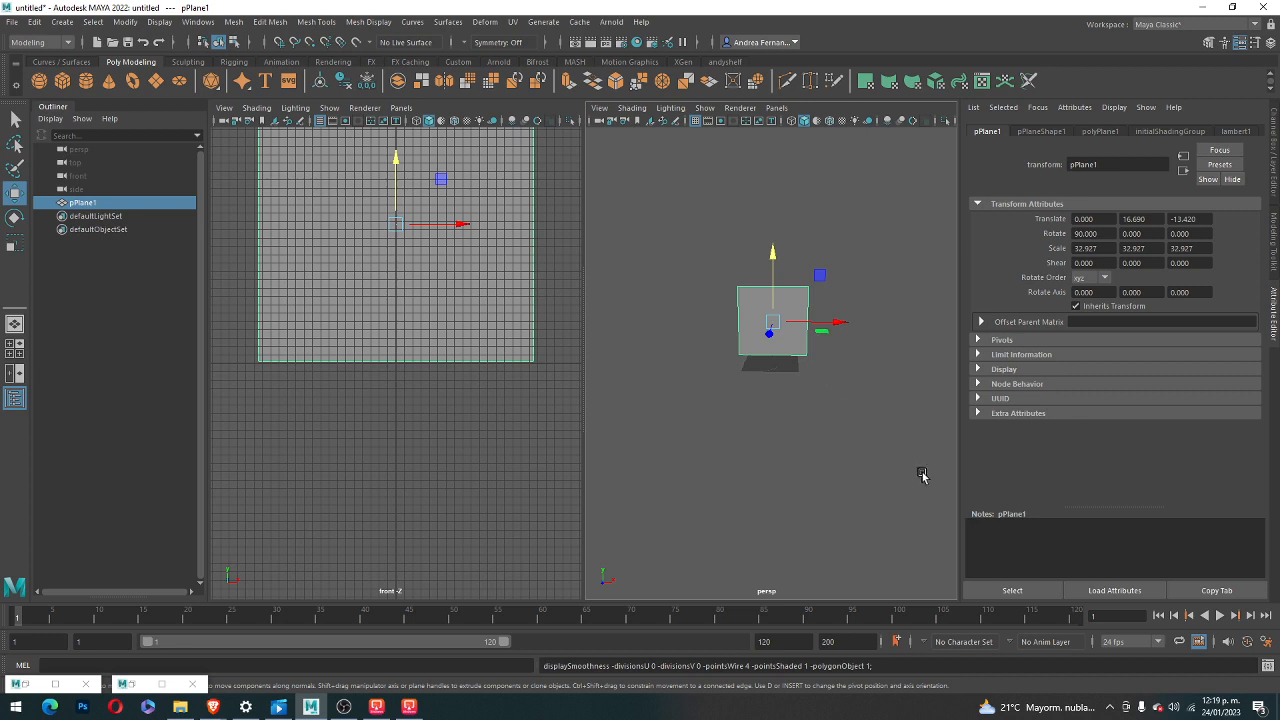
- Examine the upright plane at an angle in the perspective view, switching between maximized, two-pane and four-pane layouts
key(space)
scroll(754, 411, up, 5)
alt+middle_drag(753, 321, 710, 515)
alt+drag(710, 515, 700, 454)
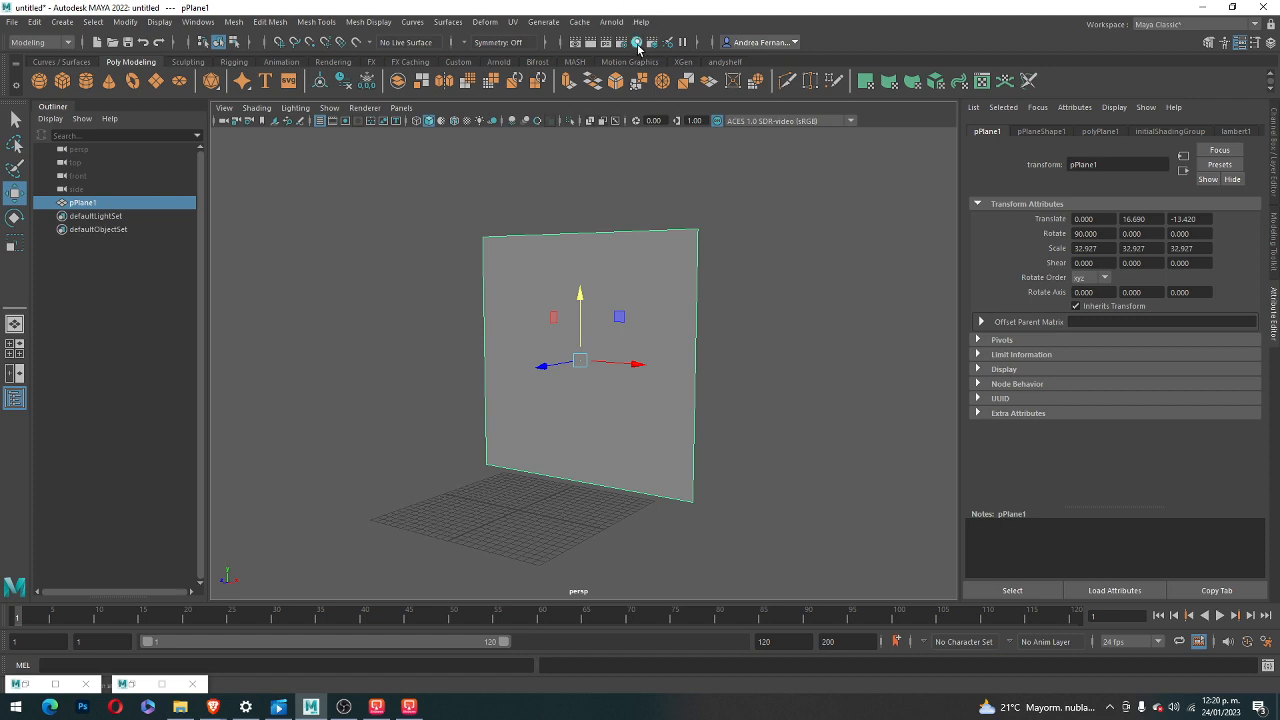
key(space)
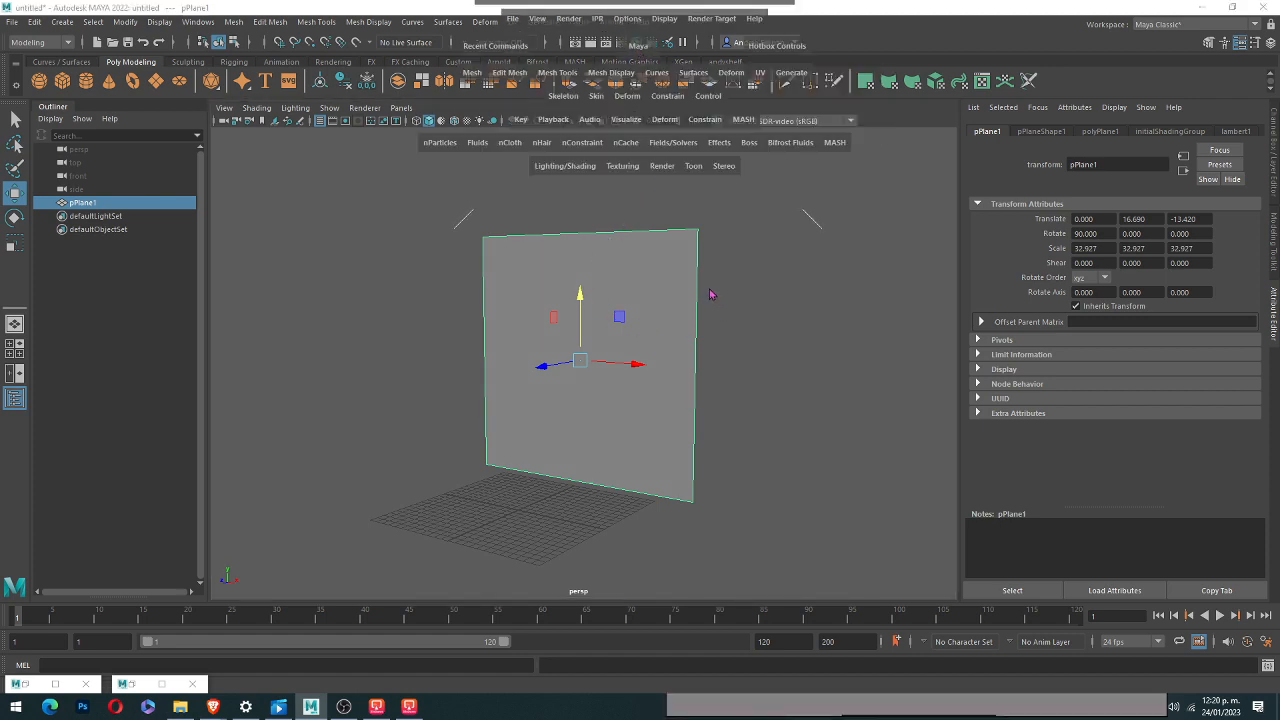
key(space)
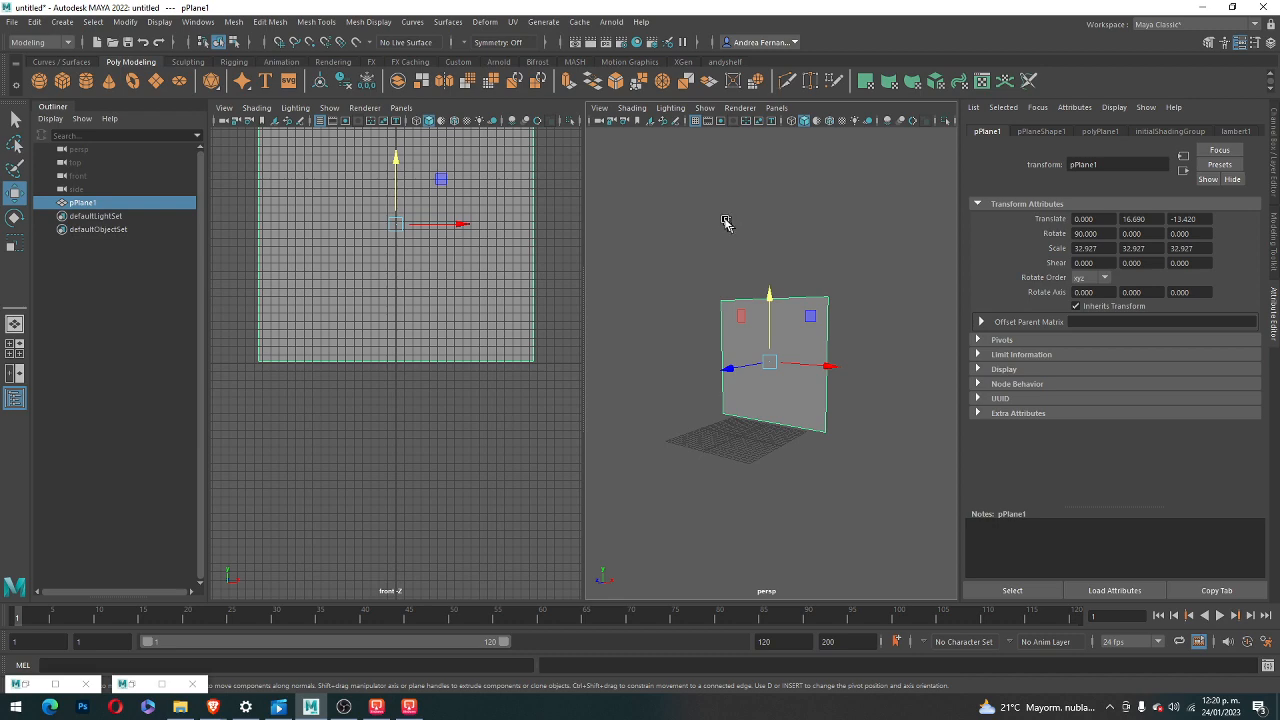
click(15, 324)
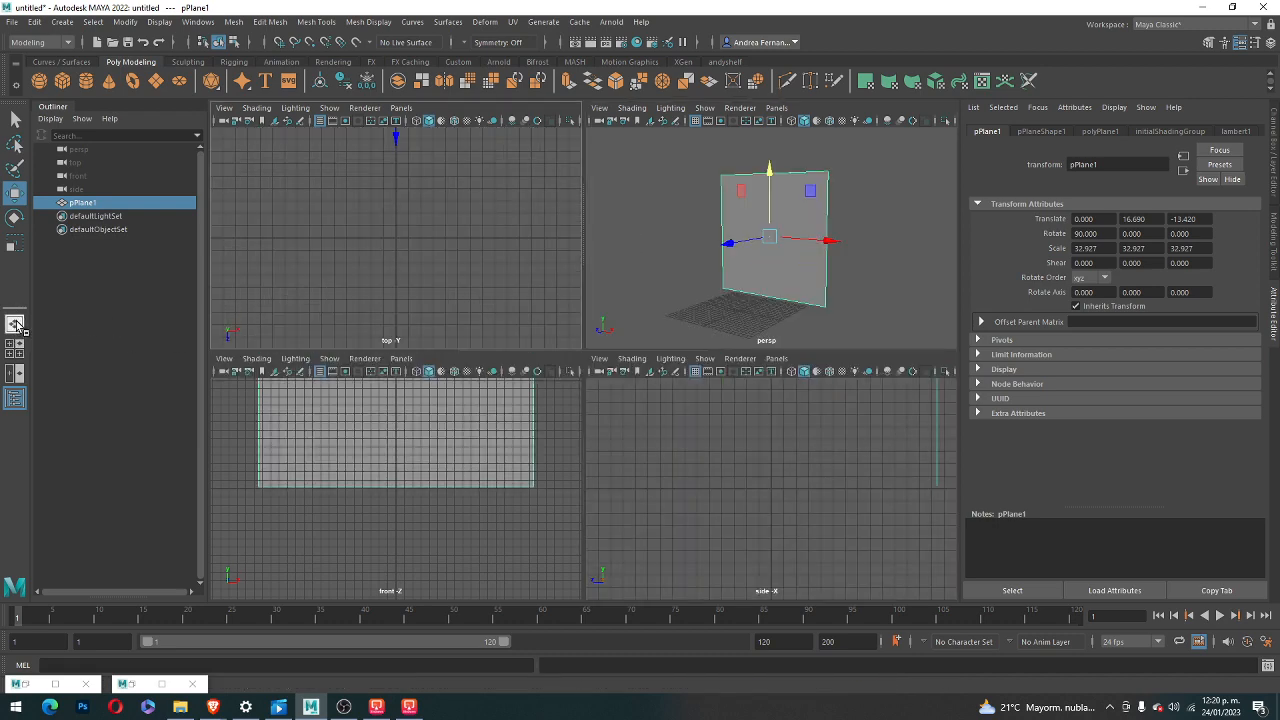
click(15, 324)
click(15, 373)
key(space)
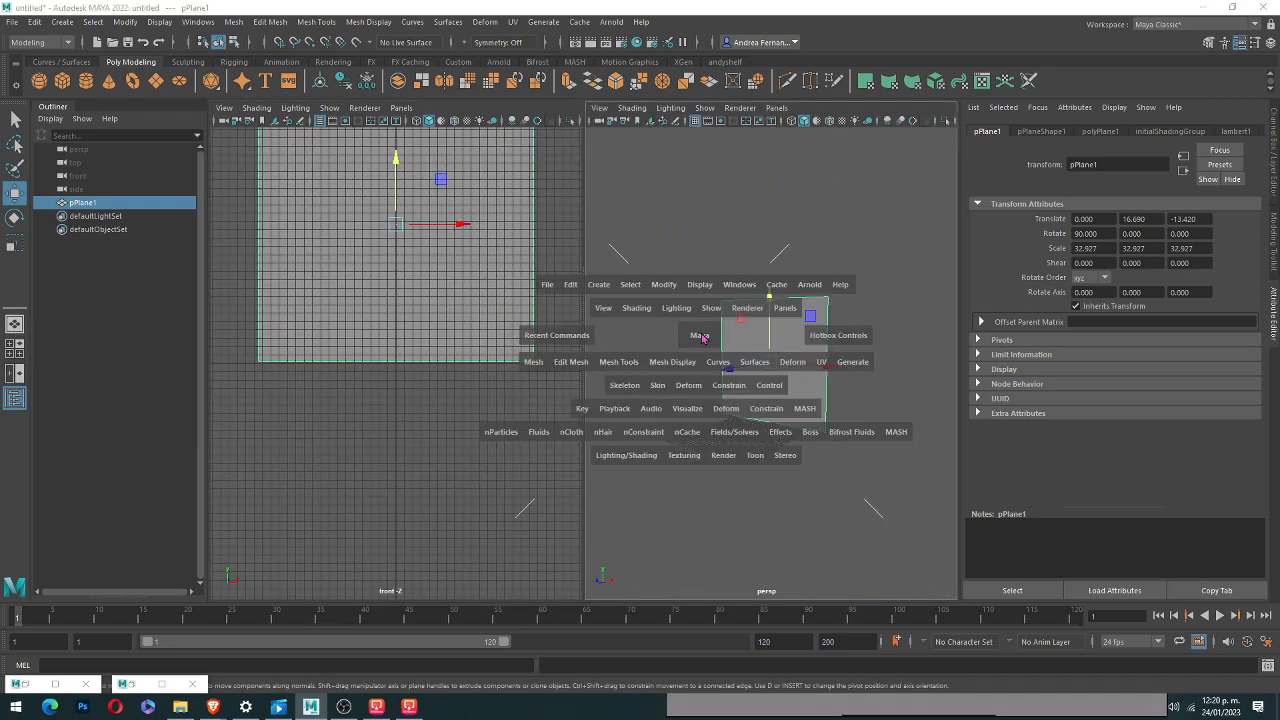
alt+drag(752, 434, 780, 408)
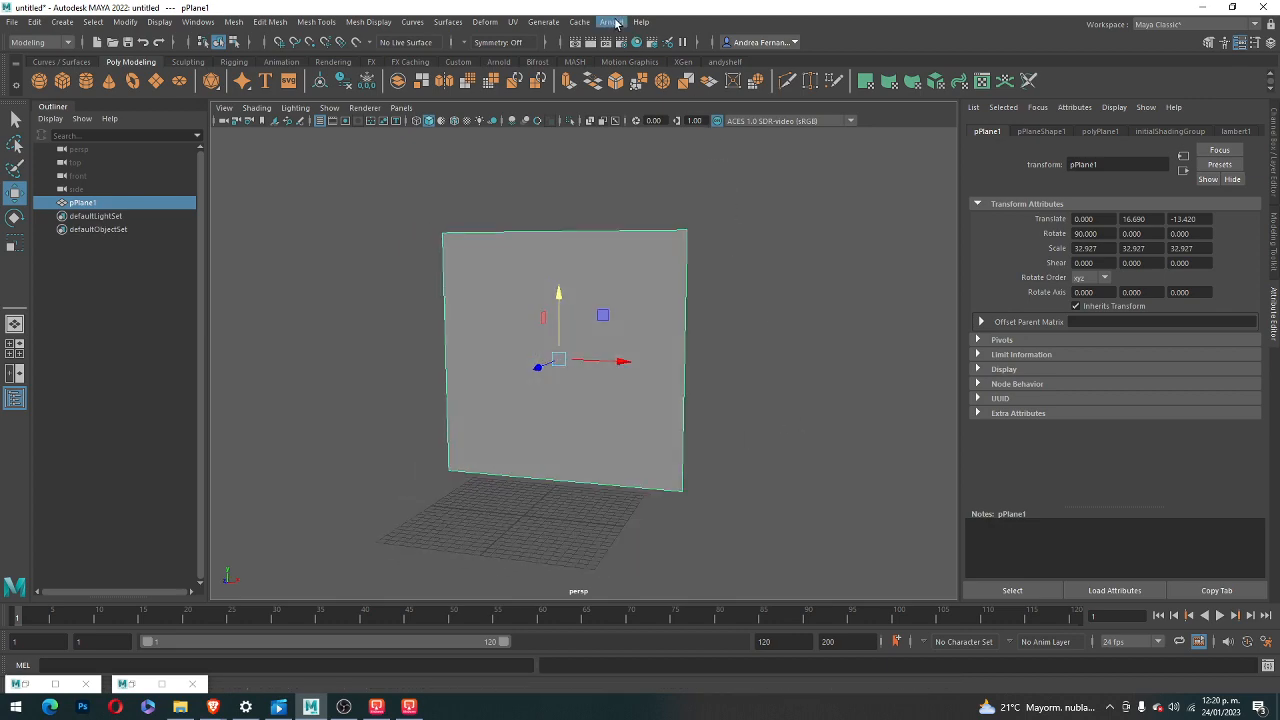
- Reopen Hypershade, move the lambert2 node closer to file1 and inspect its connections to the file texture and shading group
click(636, 42)
drag(720, 371, 605, 190)
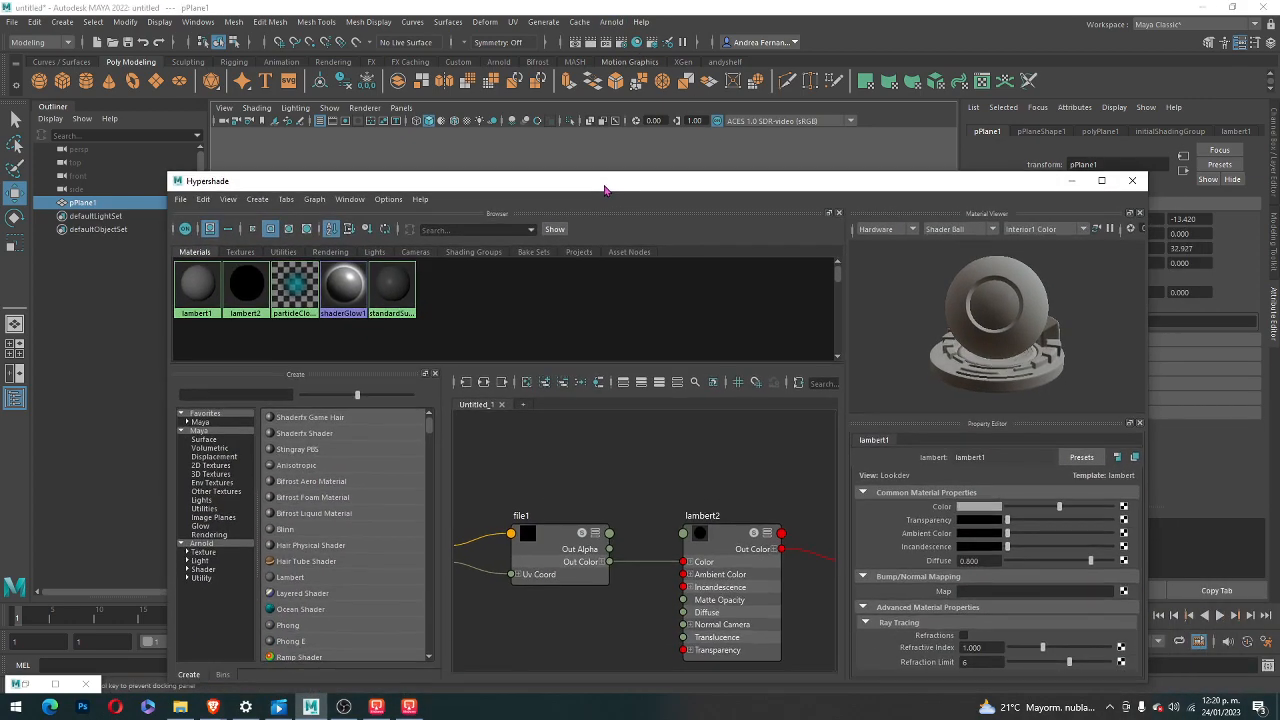
drag(766, 541, 718, 503)
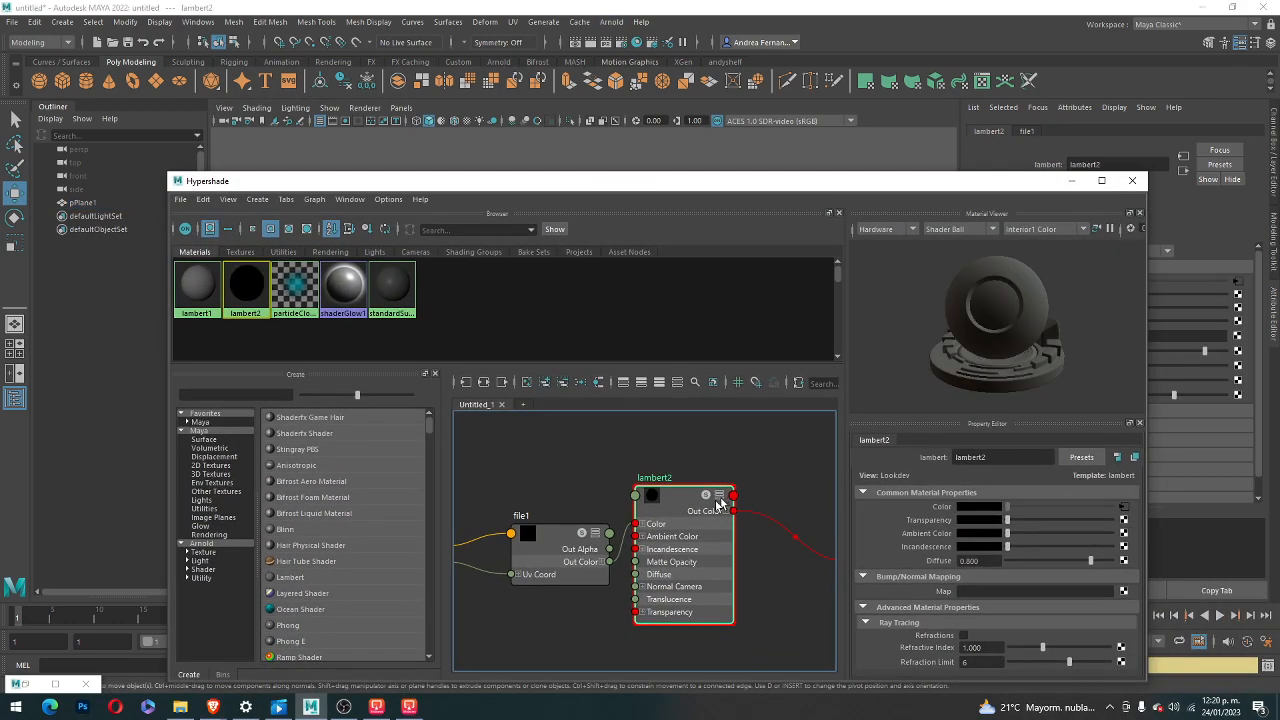
scroll(655, 523, down, 3)
scroll(655, 523, up, 2)
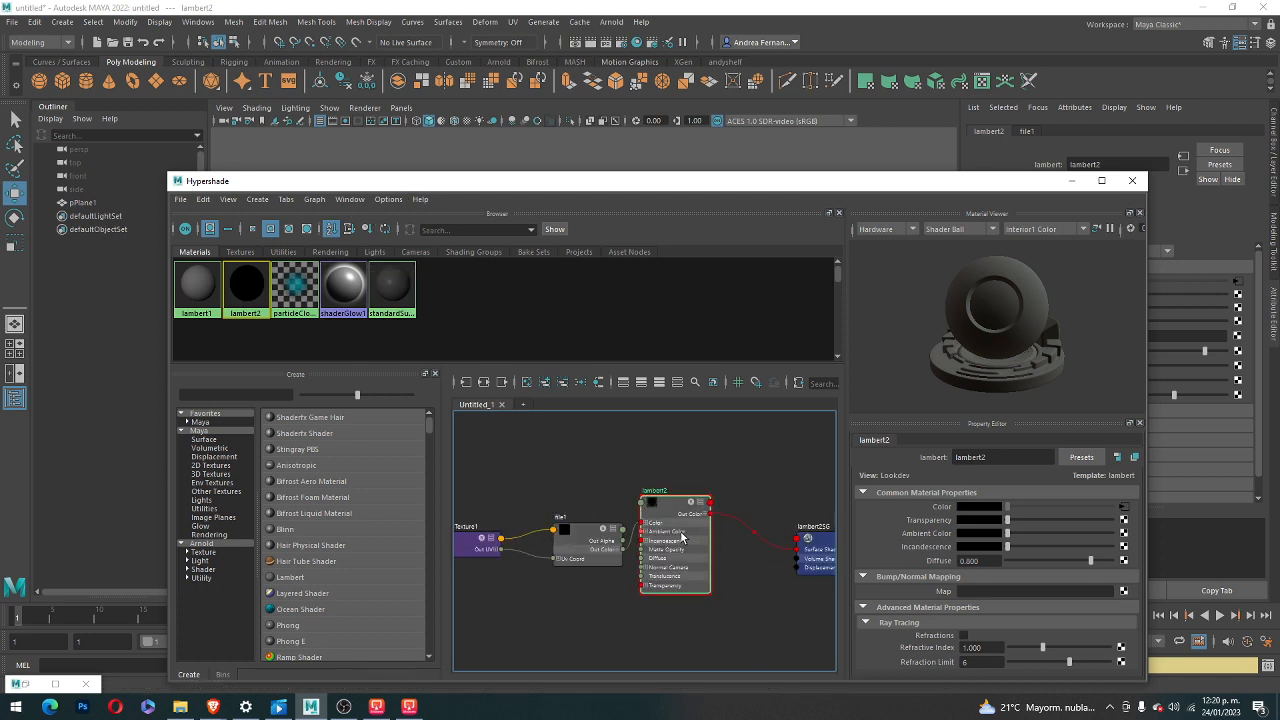
click(808, 556)
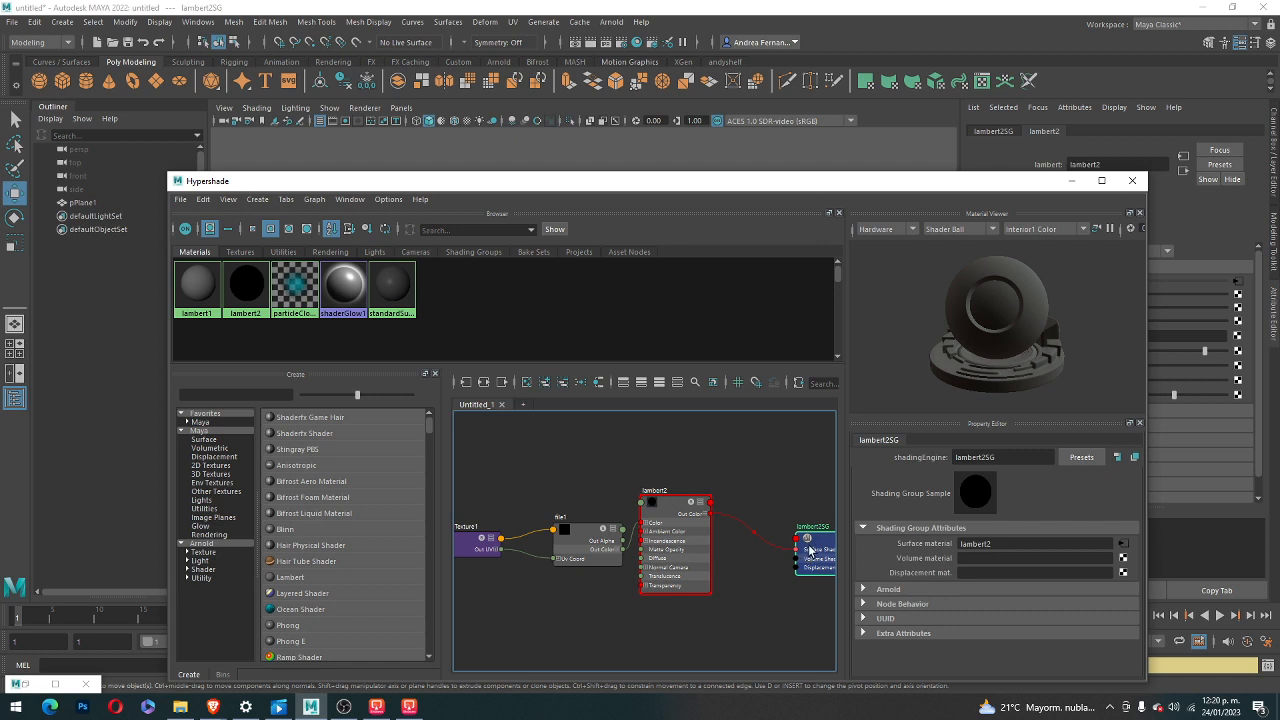
click(660, 553)
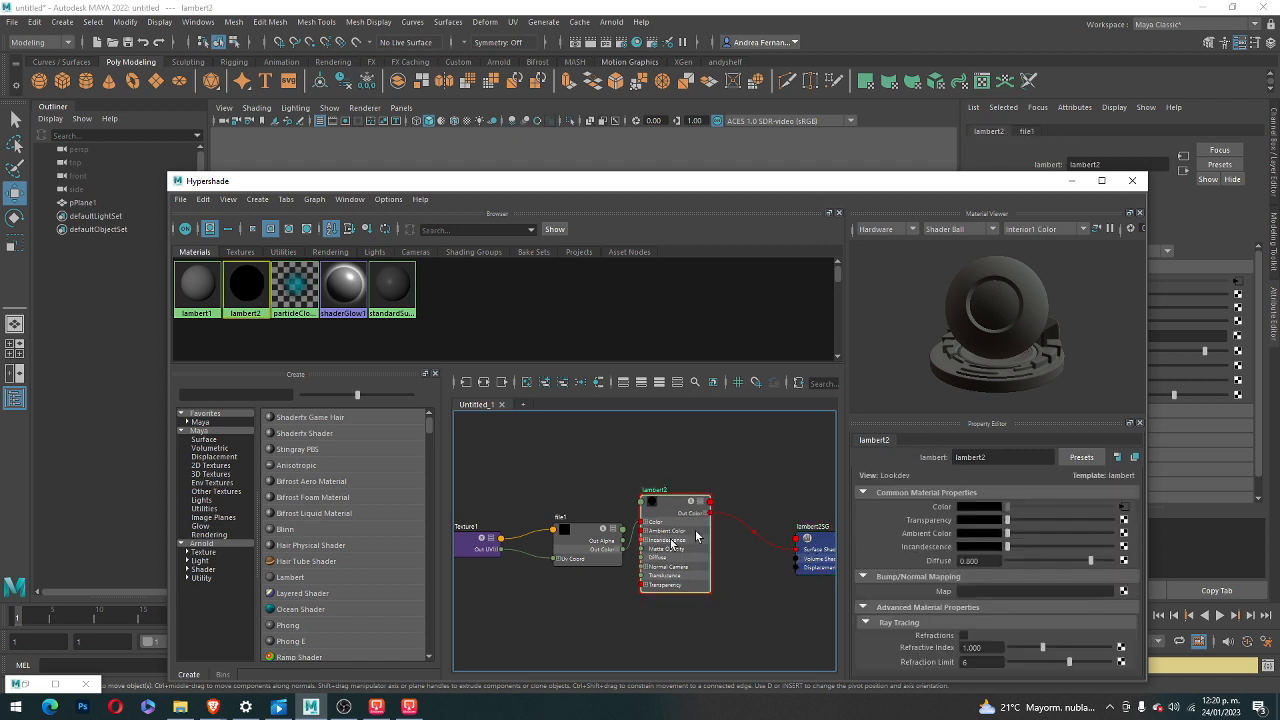
- Reload Sin título 429.png as the image of the file1 texture connected to lambert2's Color
click(1123, 508)
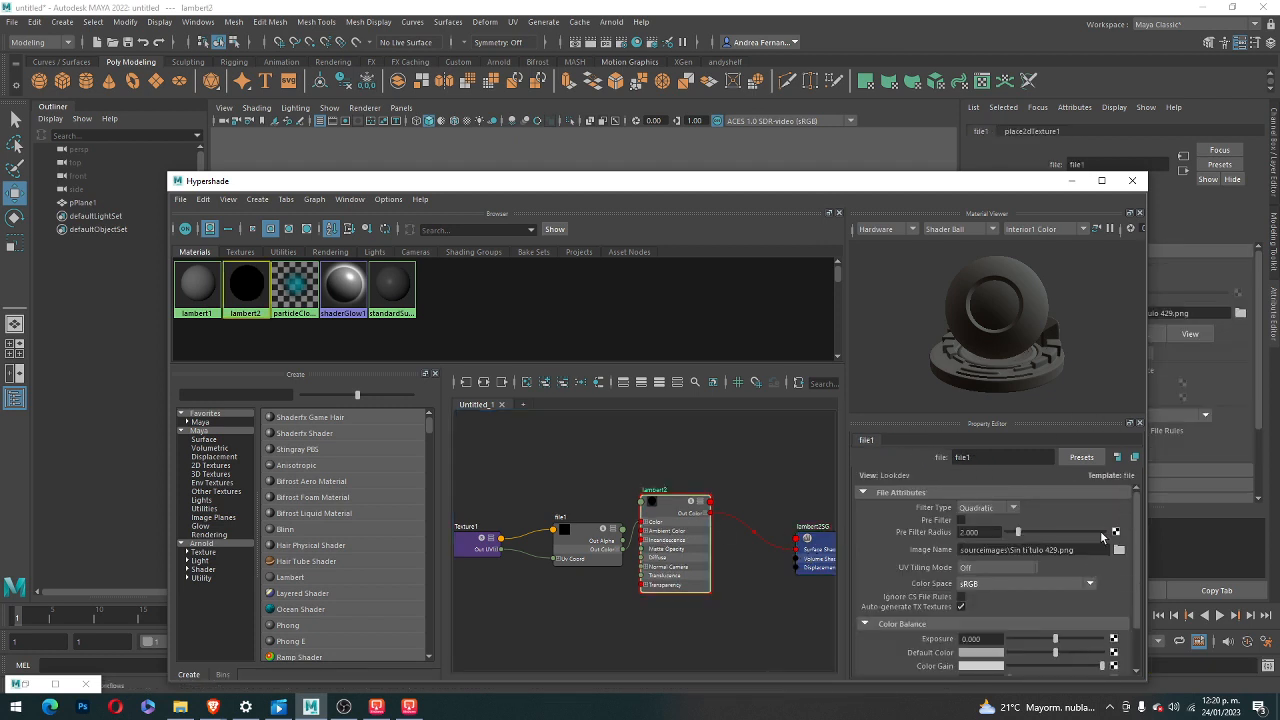
click(1119, 549)
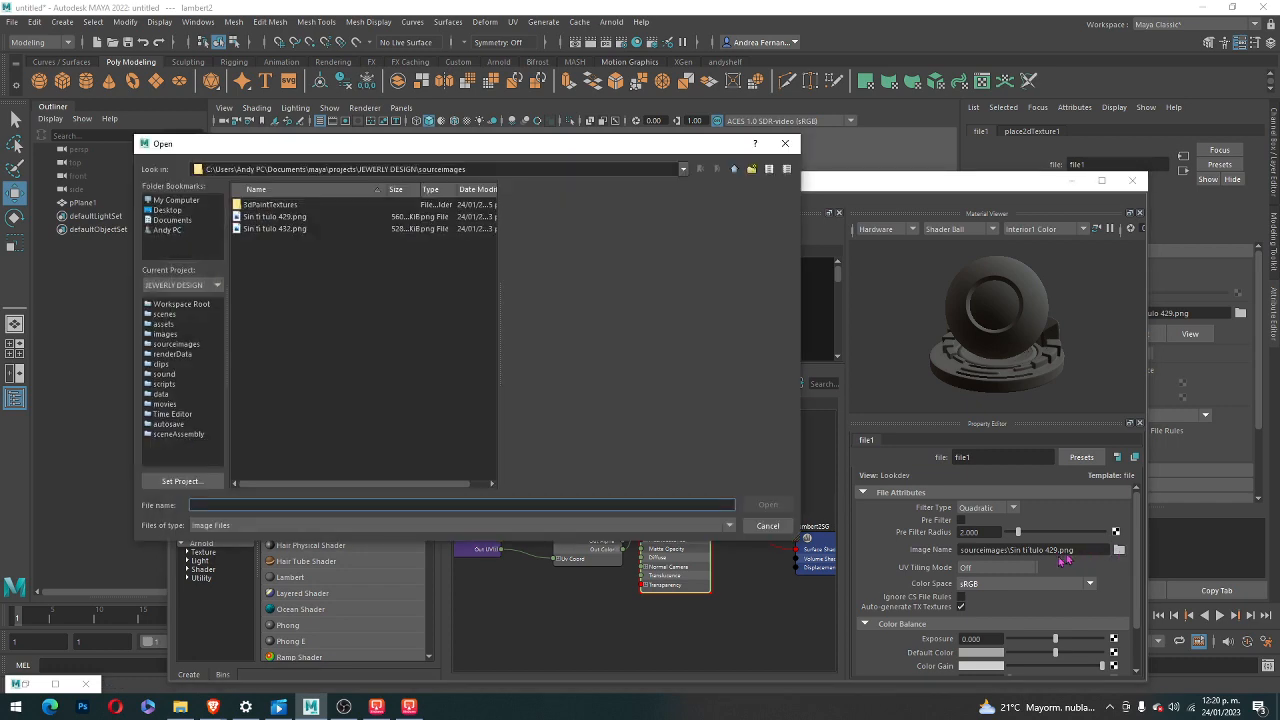
click(340, 216)
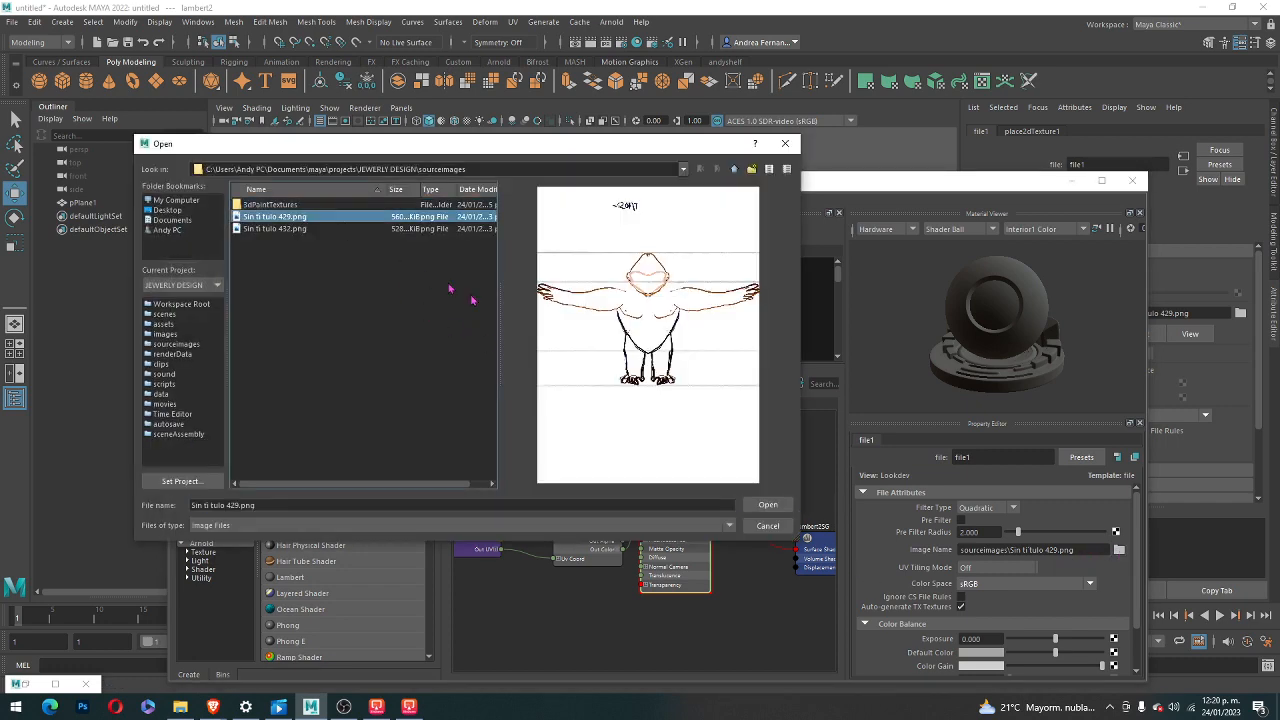
click(768, 505)
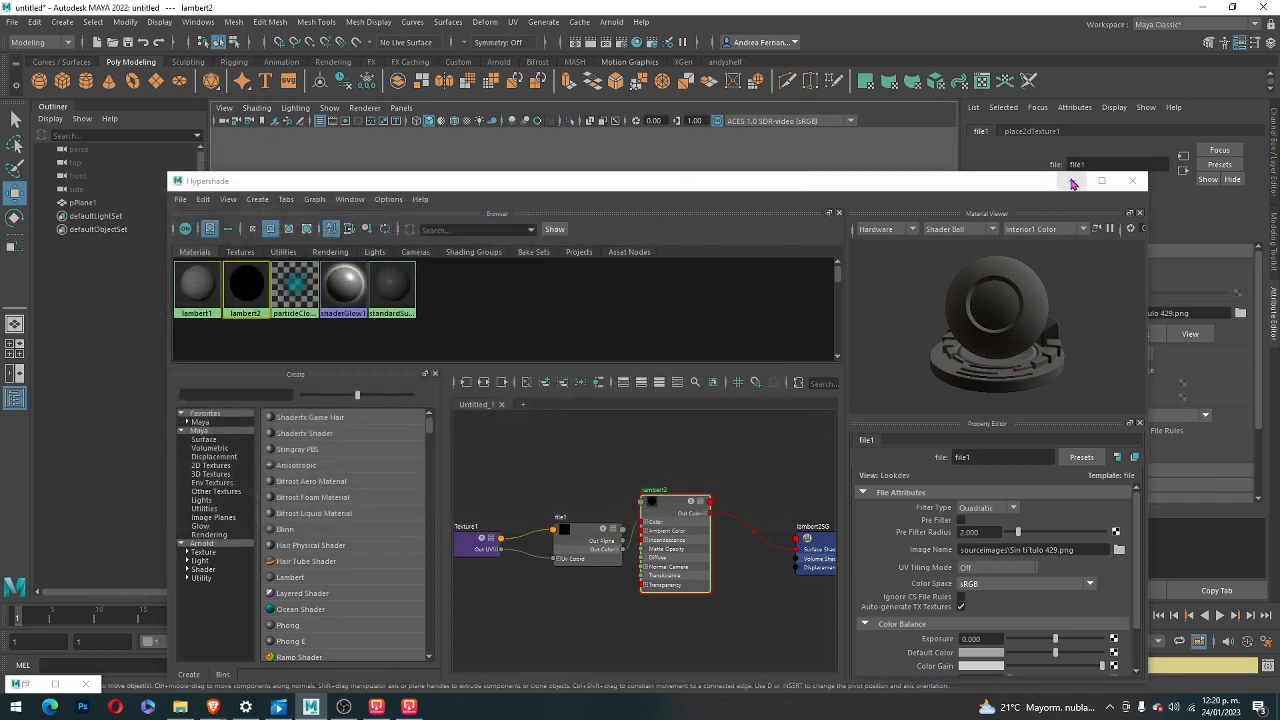
- Reposition the Hypershade window and view the Sin título 432 sketch from the project's sourceimages folder
drag(1020, 181, 397, 693)
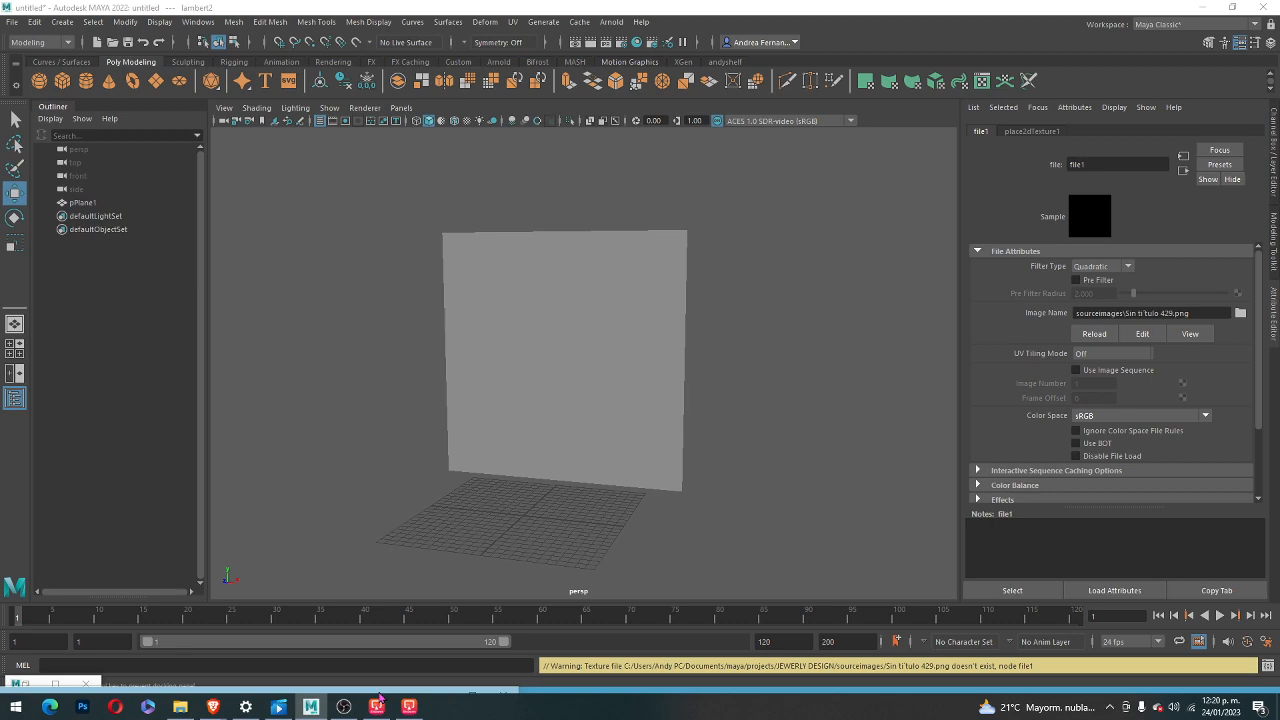
drag(400, 689, 969, 96)
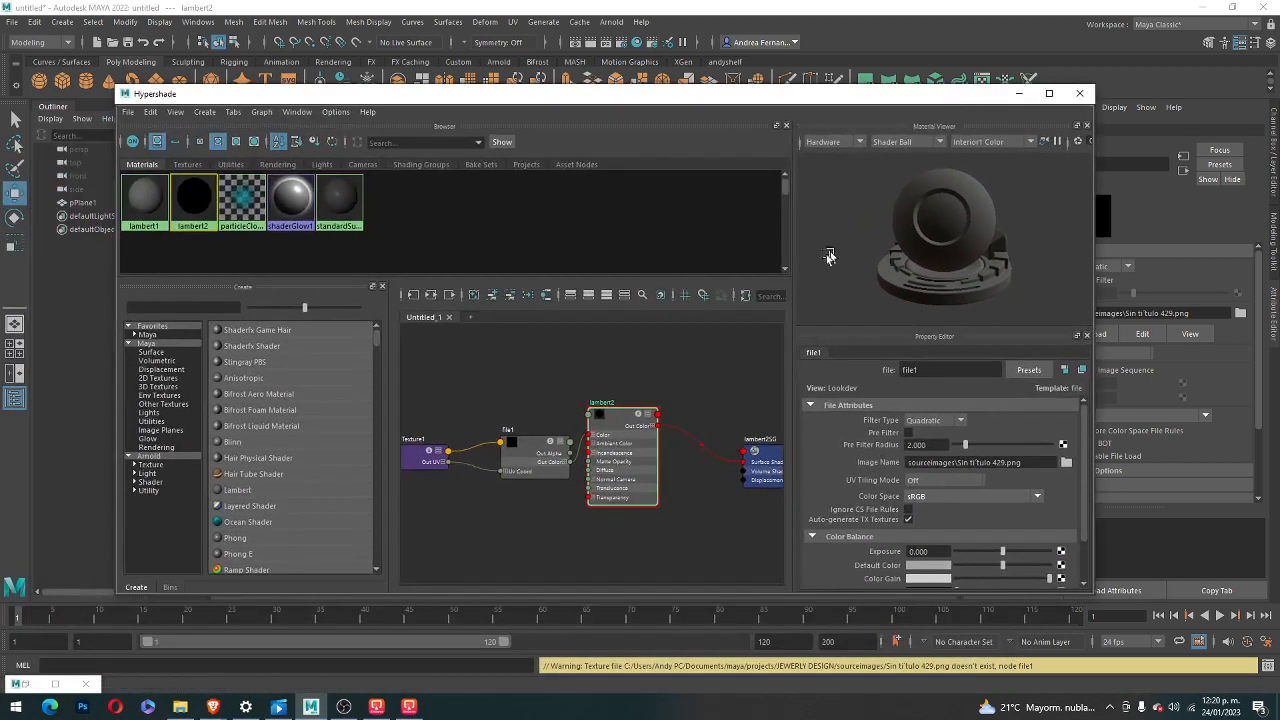
click(180, 706)
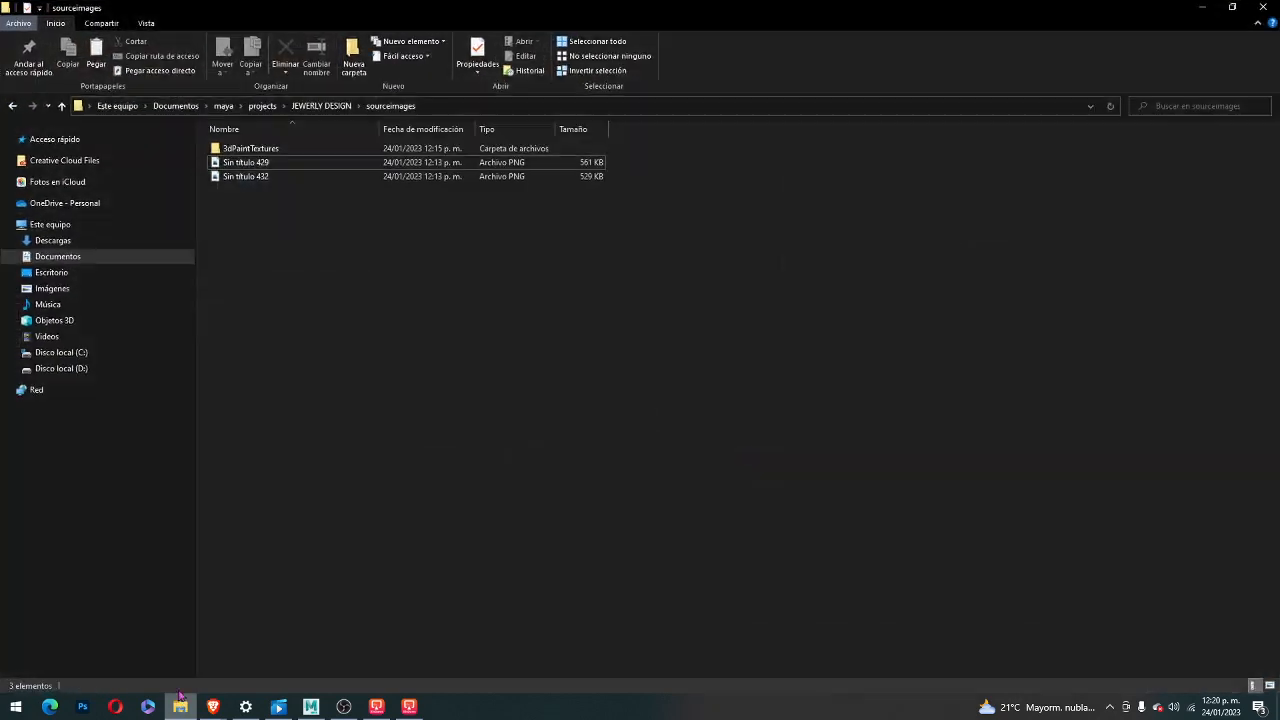
double_click(282, 178)
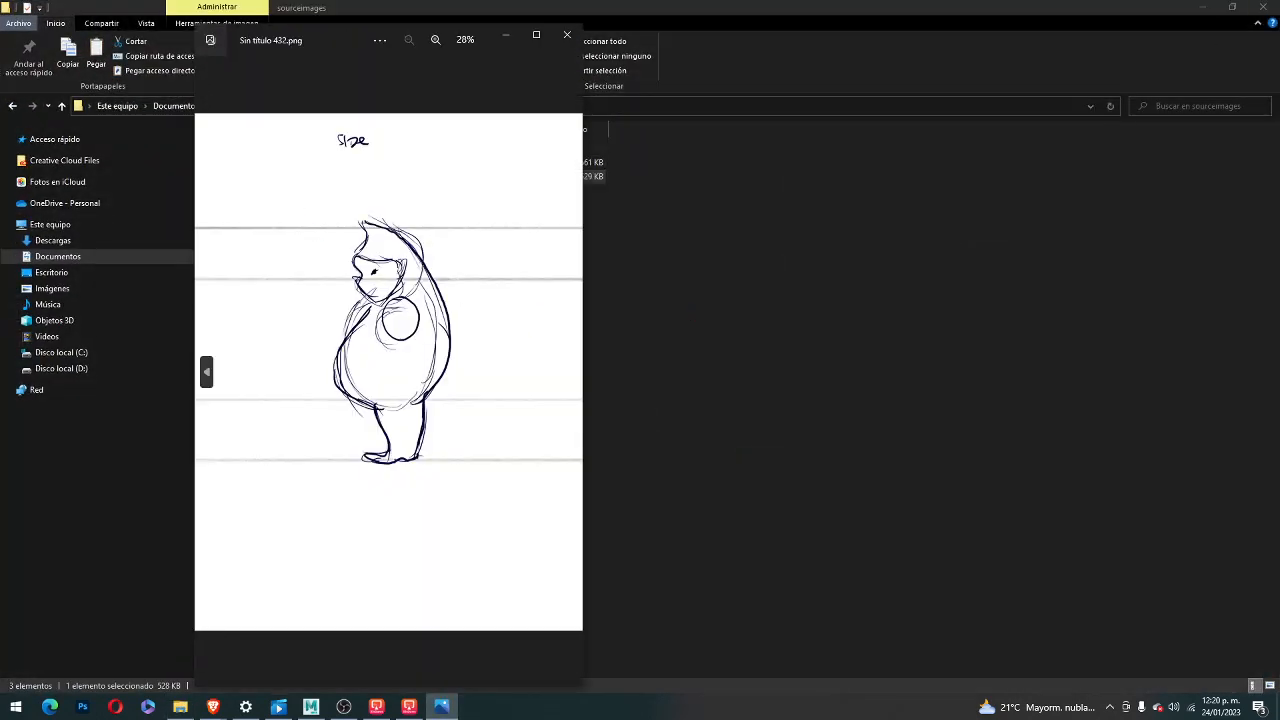
click(1203, 7)
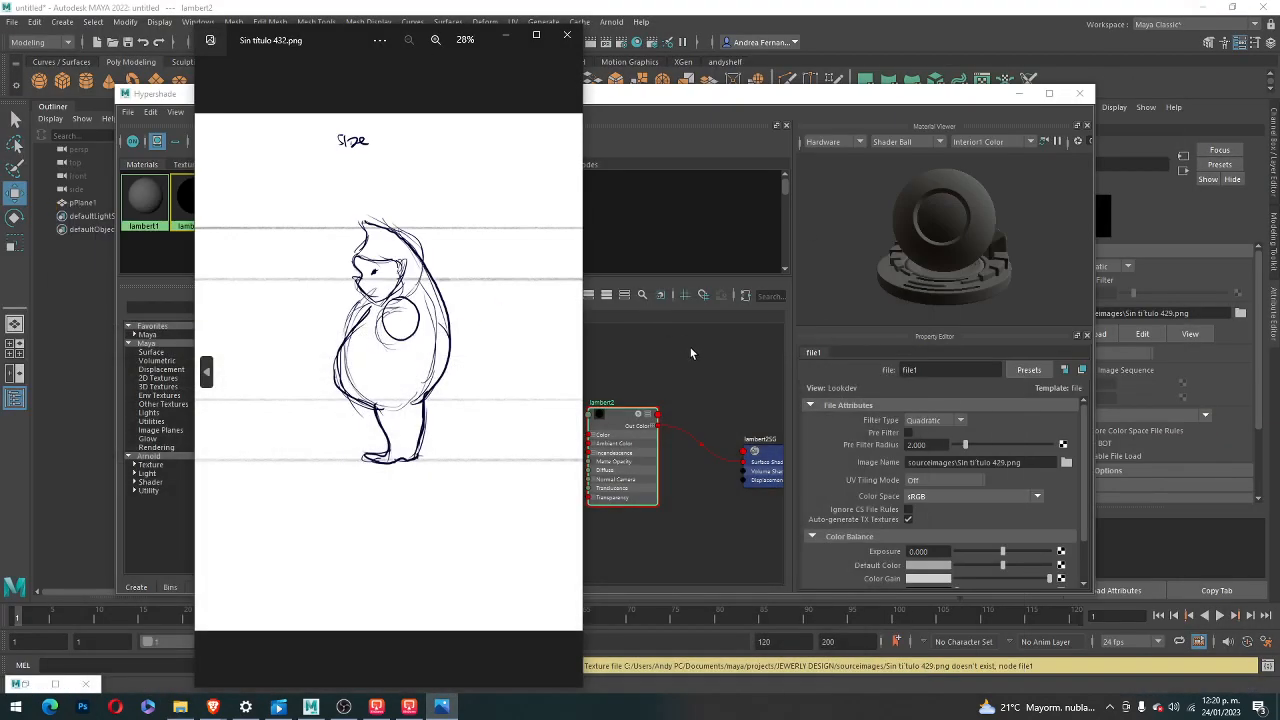
- Preview the sketches in sourceimages and assign Sin título 429.png to the file1 texture's image again
click(690, 353)
click(1066, 463)
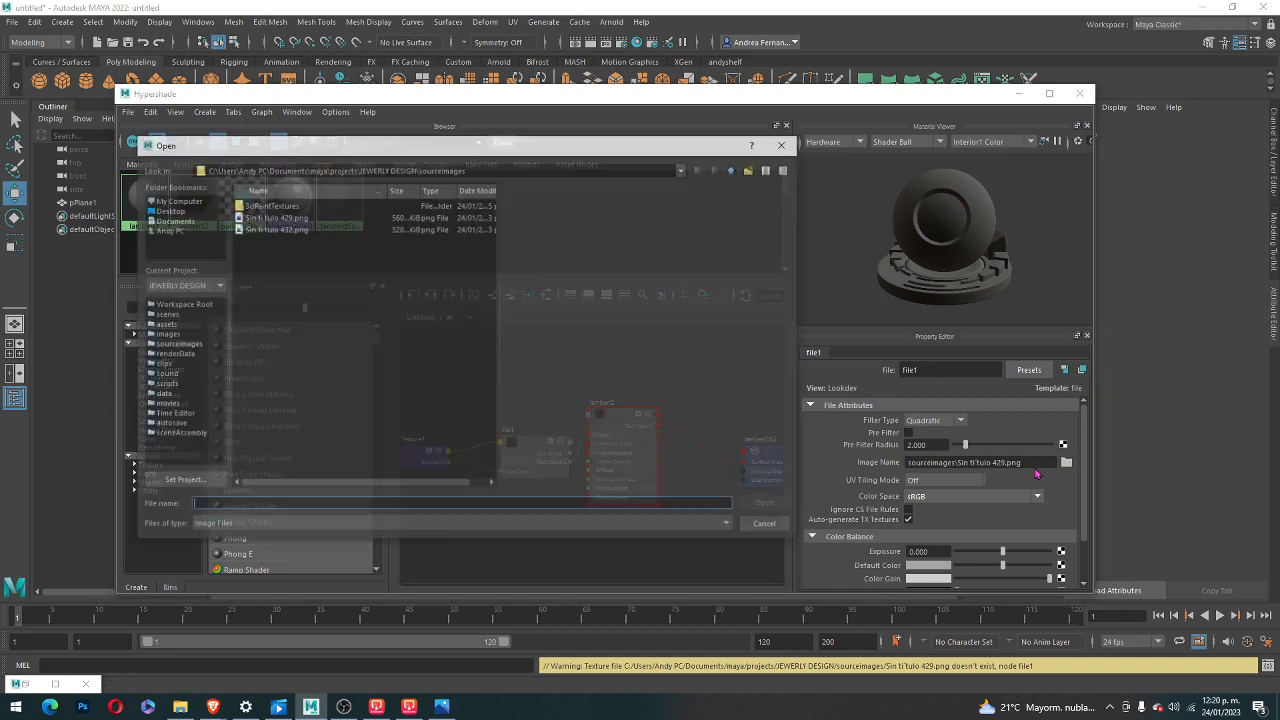
click(345, 217)
click(340, 229)
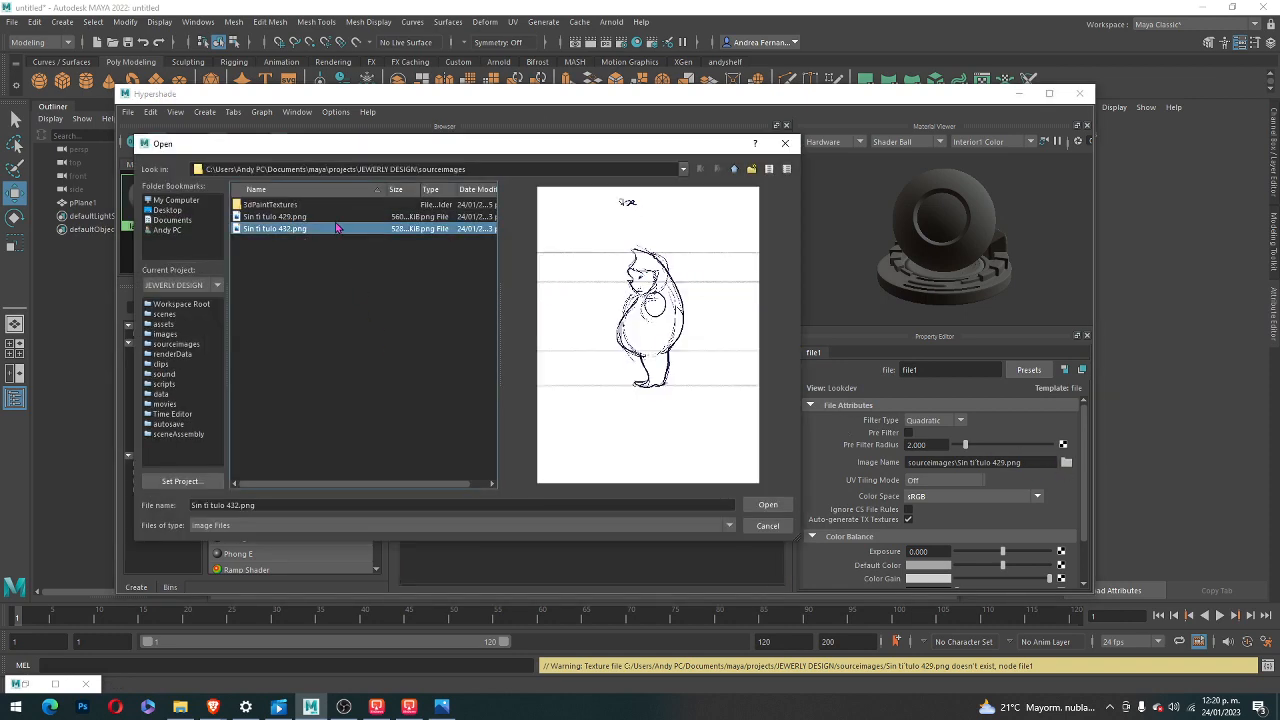
click(340, 217)
click(762, 504)
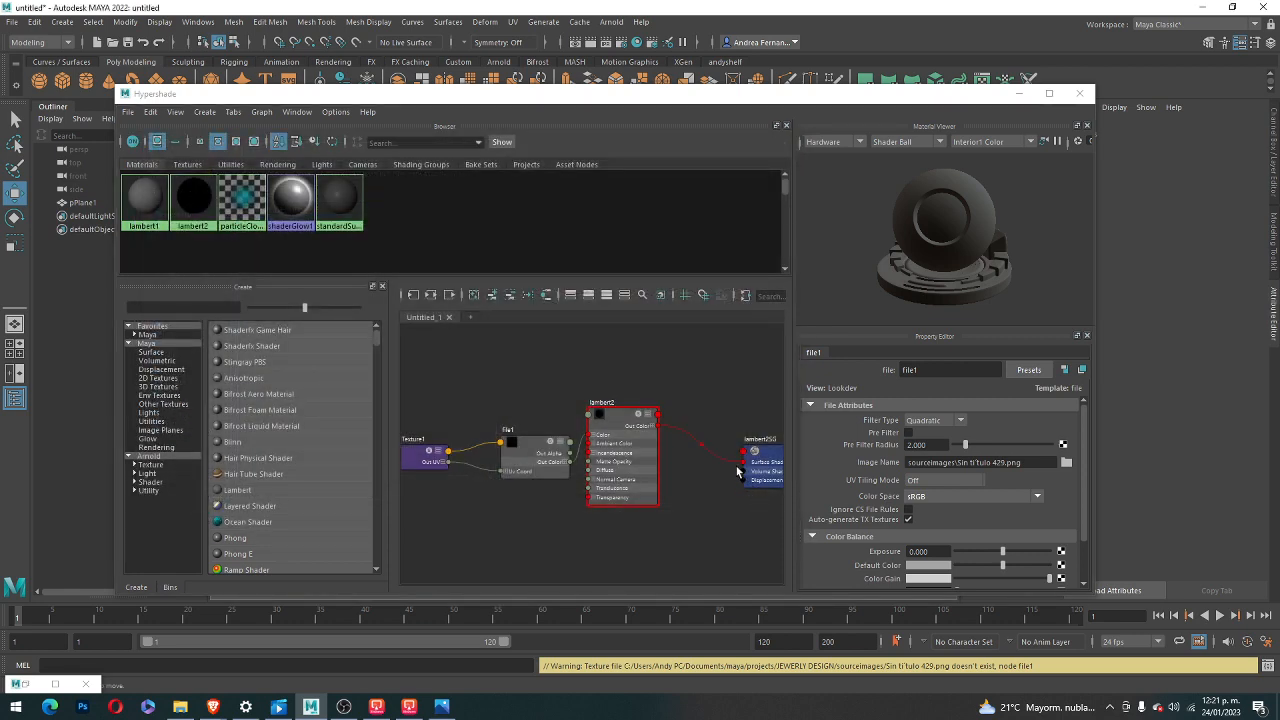
- Uncover the upright plane behind Hypershade and compare its wireframe, shaded, textured and all-lights displays
drag(397, 94, 440, 381)
click(536, 312)
right_drag(543, 296, 670, 680)
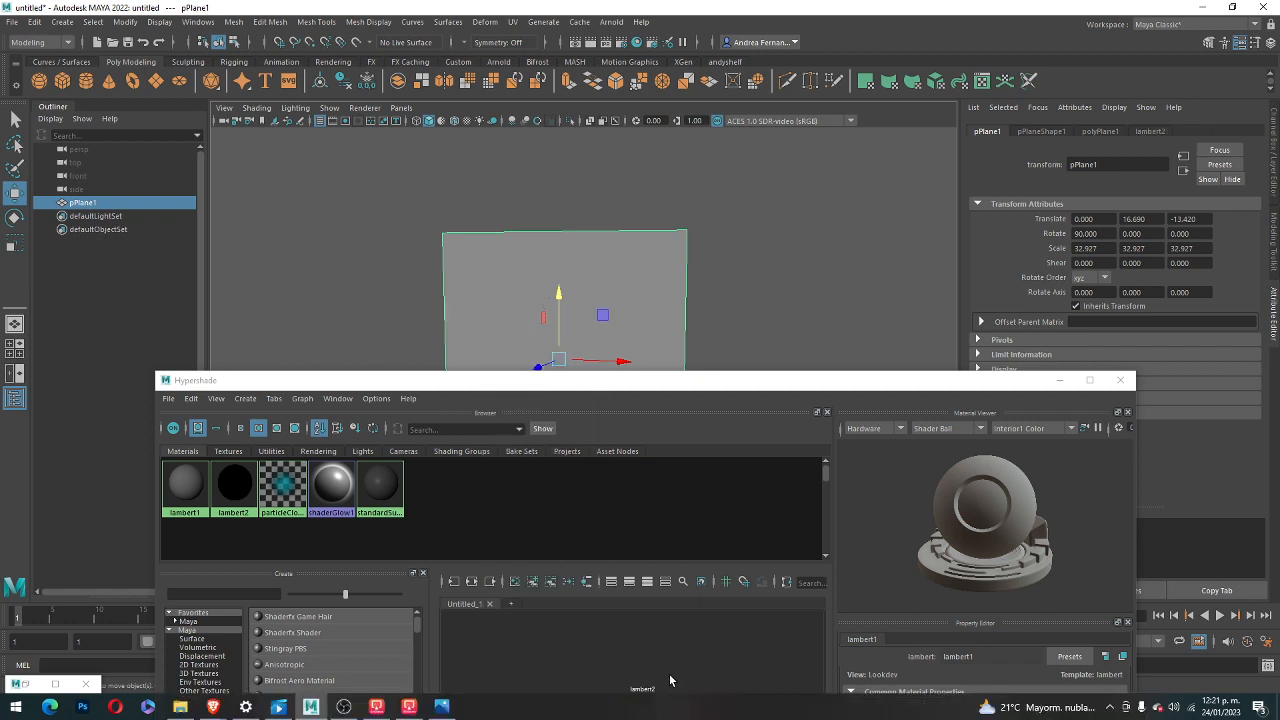
key(4)
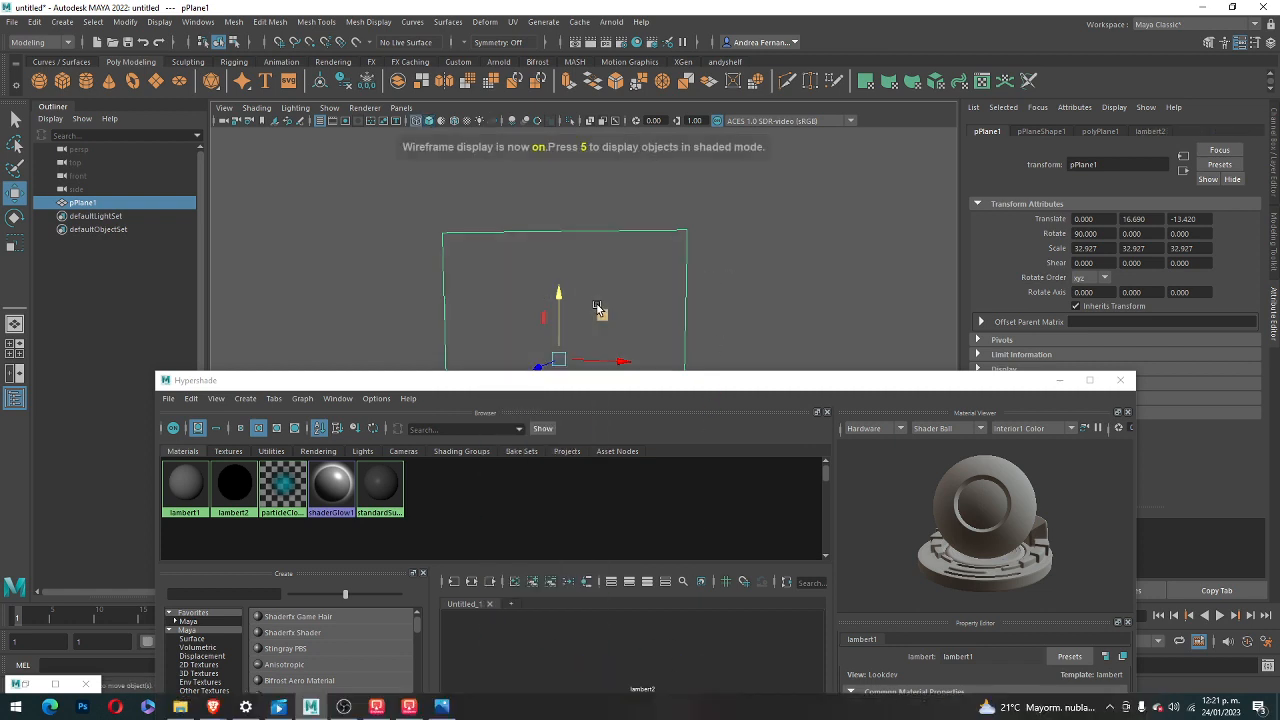
key(5)
key(6)
key(7)
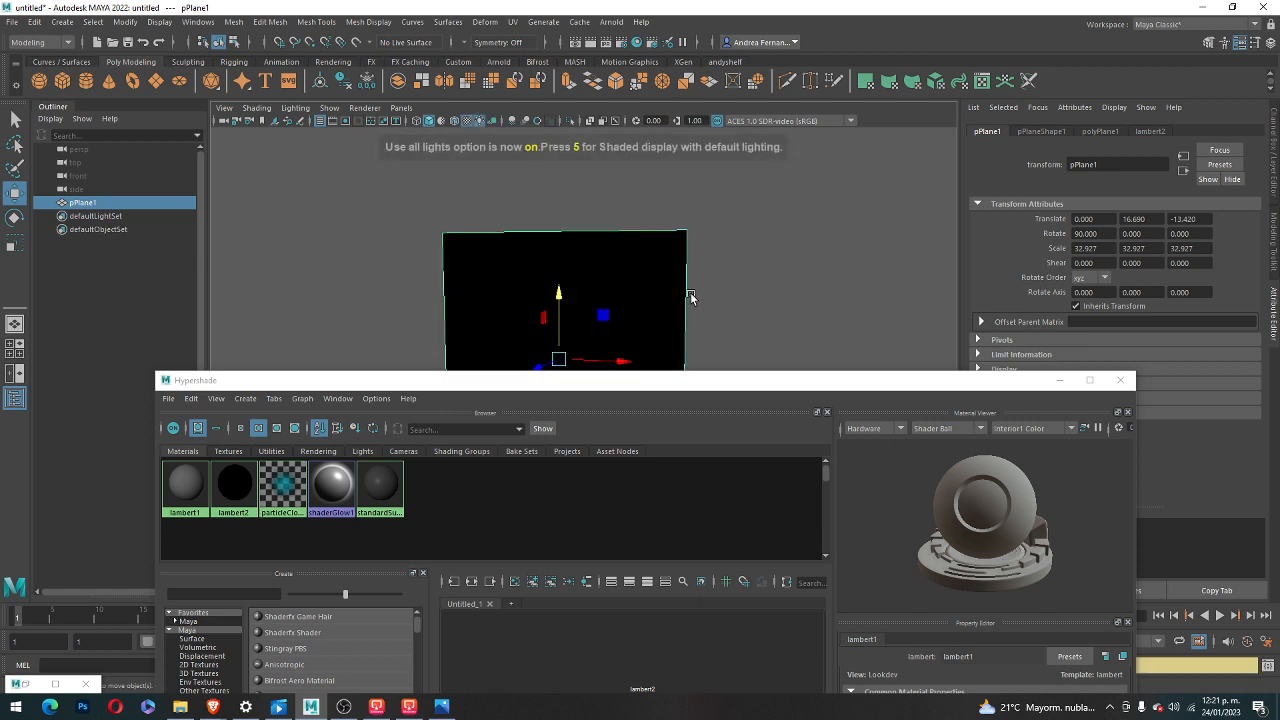
click(721, 280)
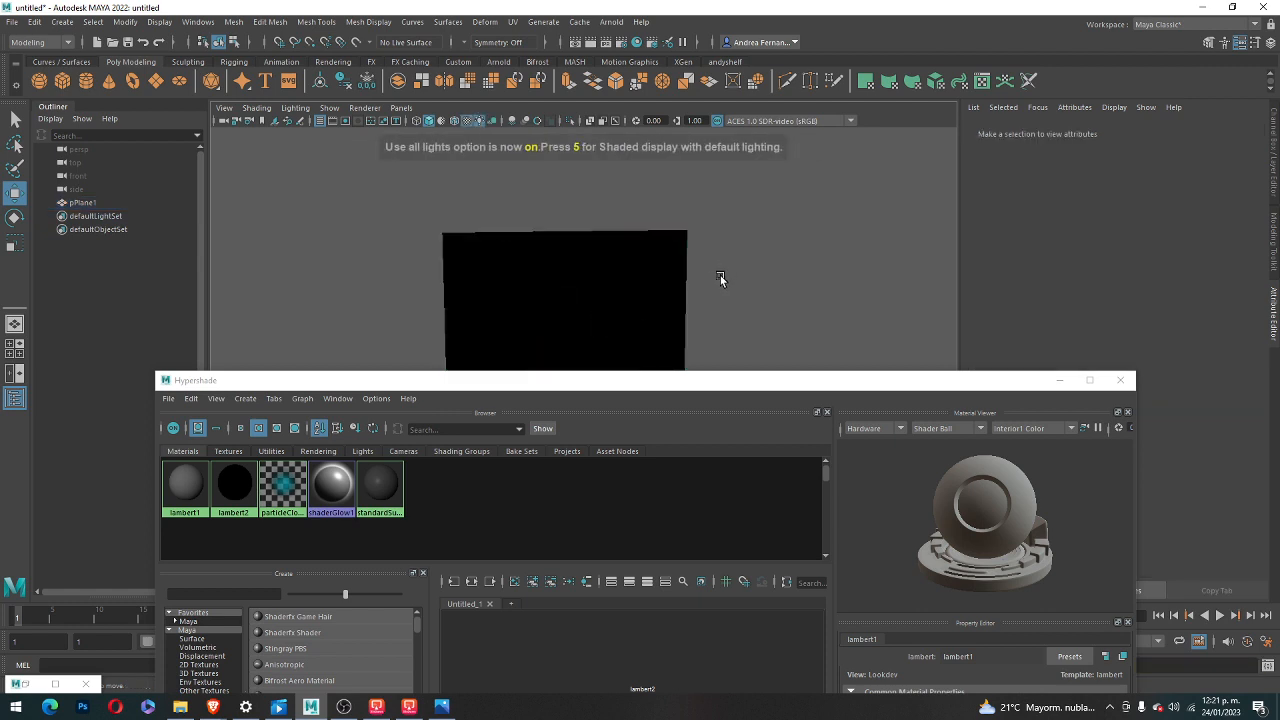
- Minimize Hypershade and examine the upright plane up close from different angles in the perspective view
click(1059, 380)
alt+drag(703, 449, 462, 458)
alt+drag(706, 450, 698, 446)
click(638, 391)
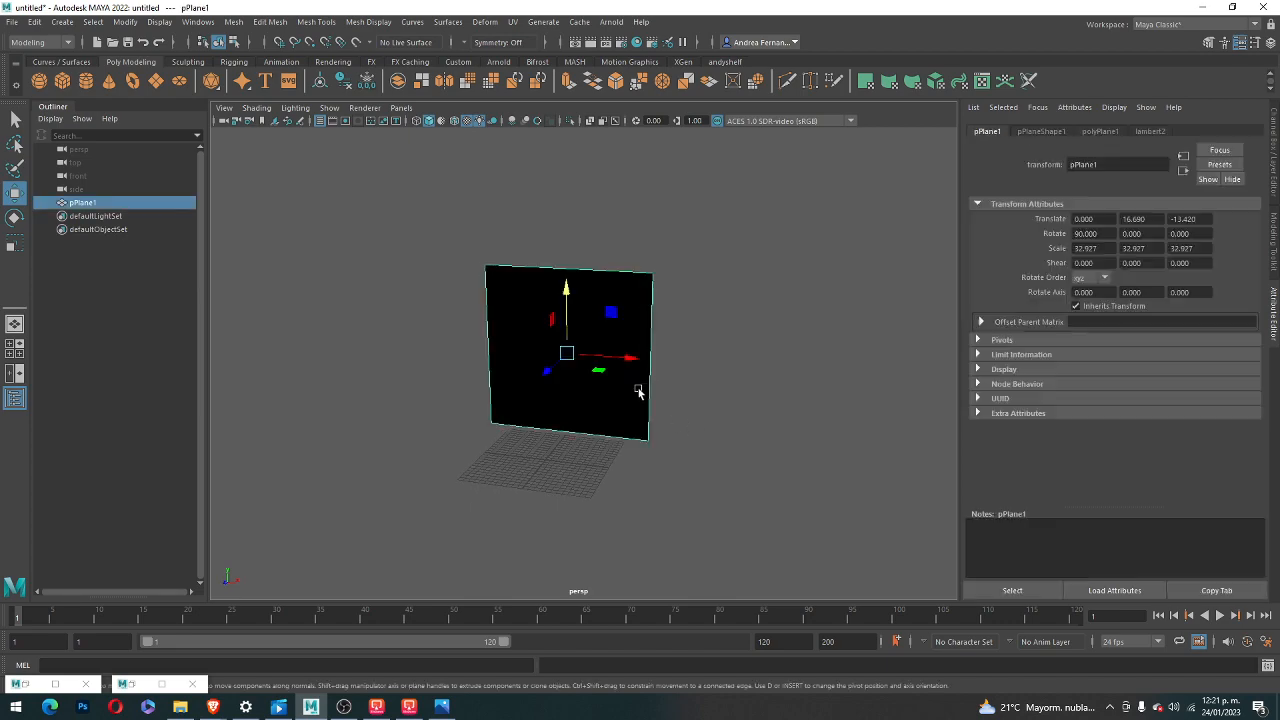
scroll(570, 418, up, 5)
alt+drag(497, 443, 527, 454)
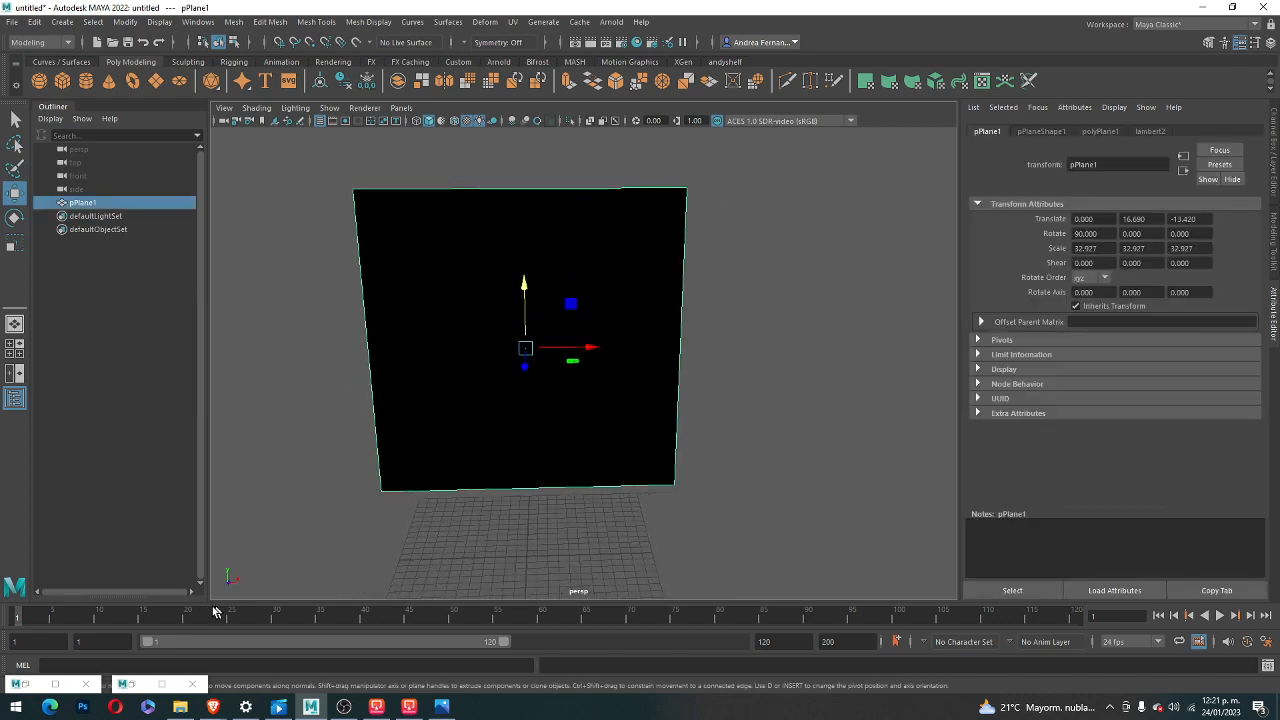
- Switch to File Explorer and look through the files in the Escritorio folder
click(180, 707)
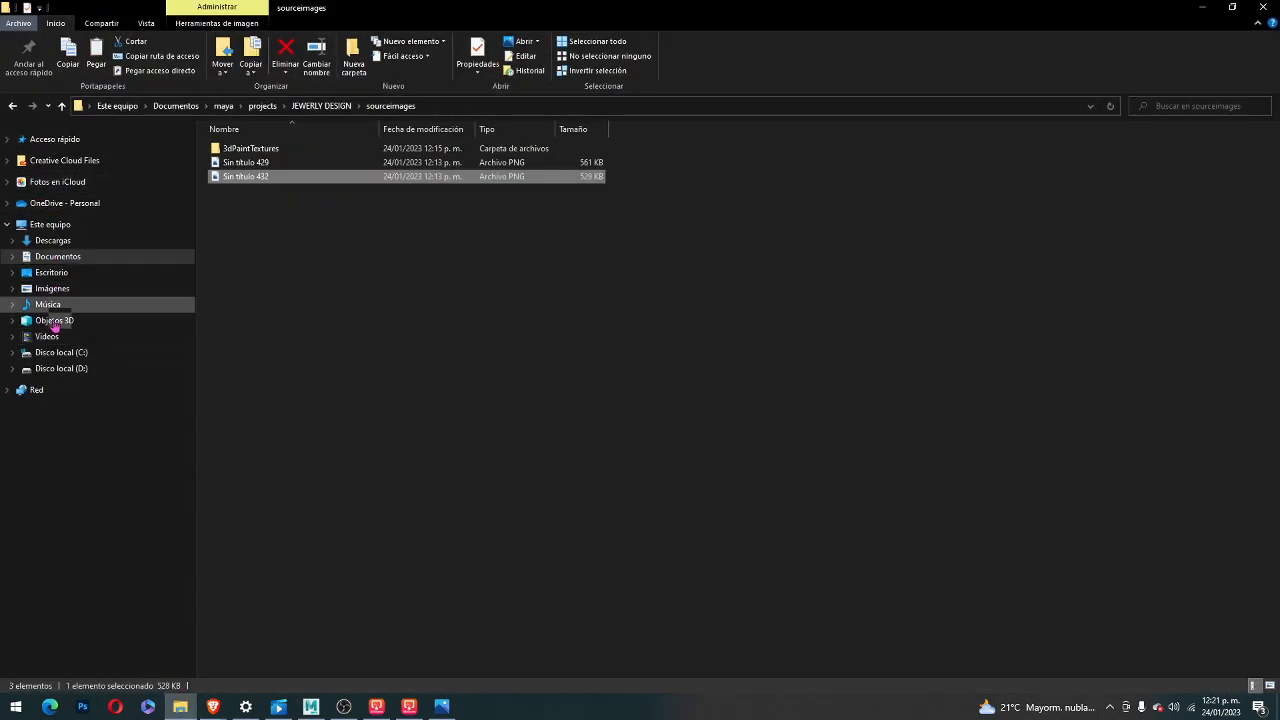
click(50, 226)
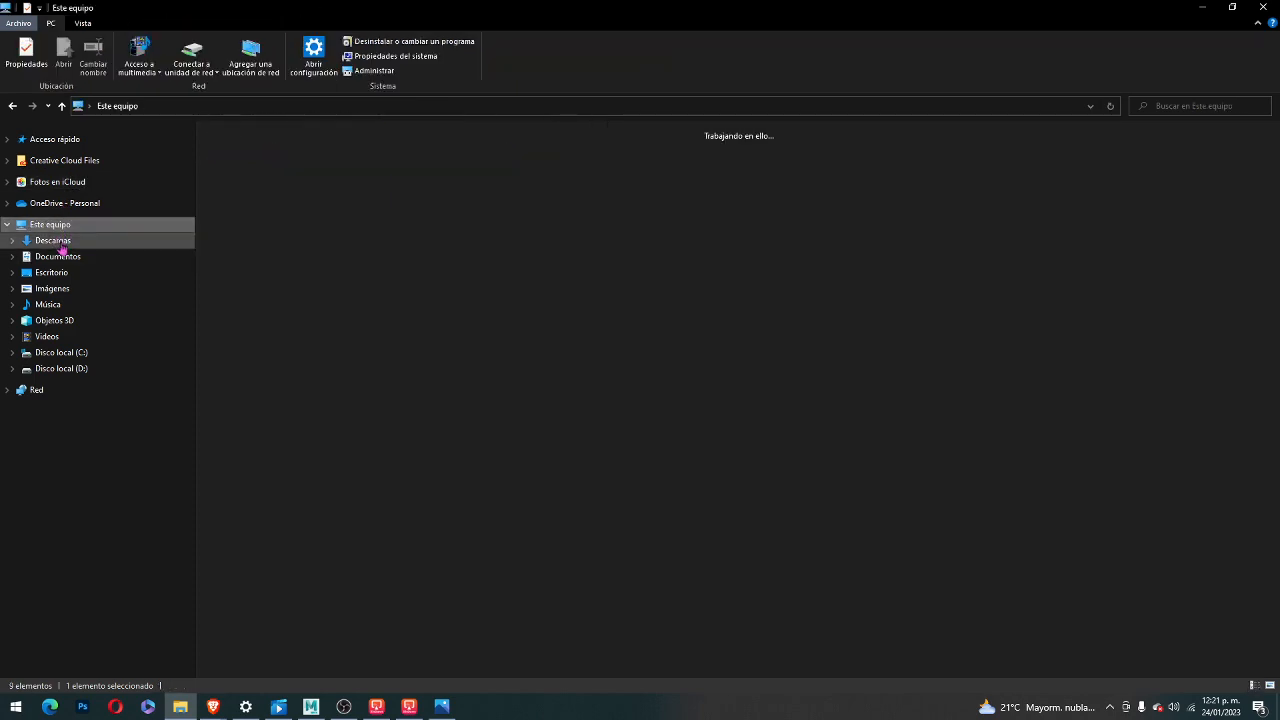
click(57, 255)
click(55, 273)
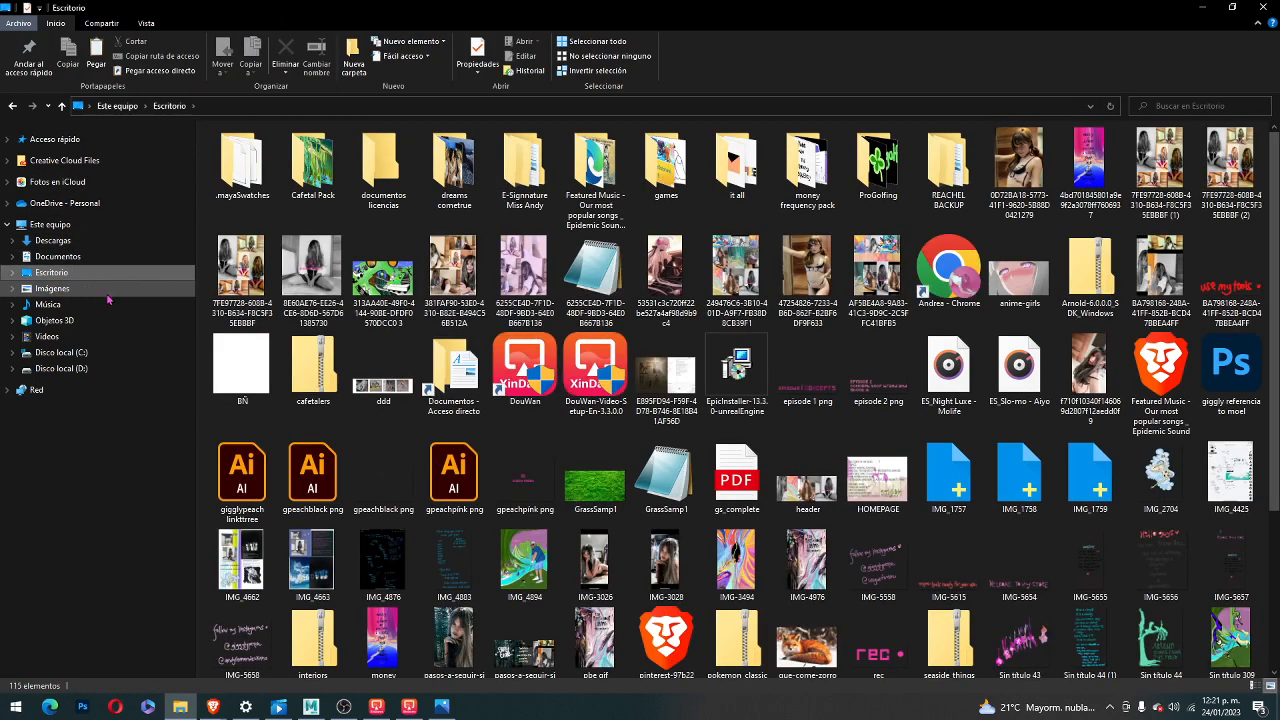
scroll(480, 340, down, 2)
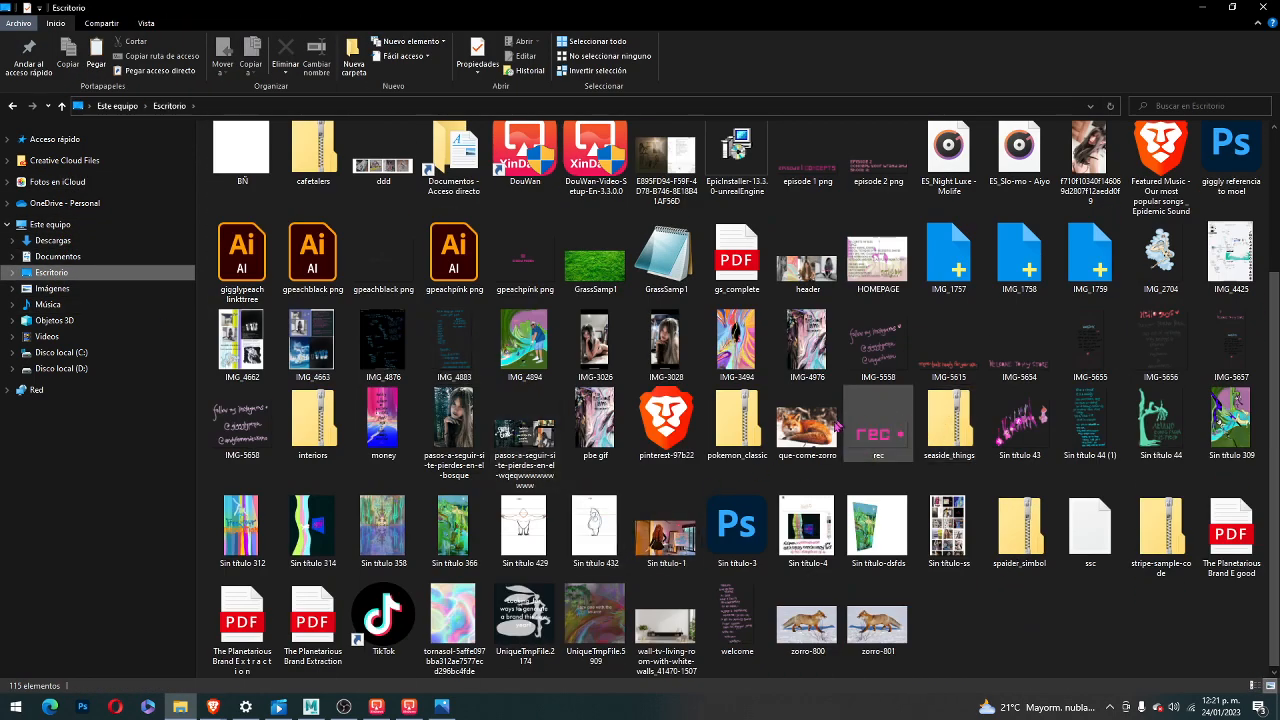
scroll(381, 480, up, 2)
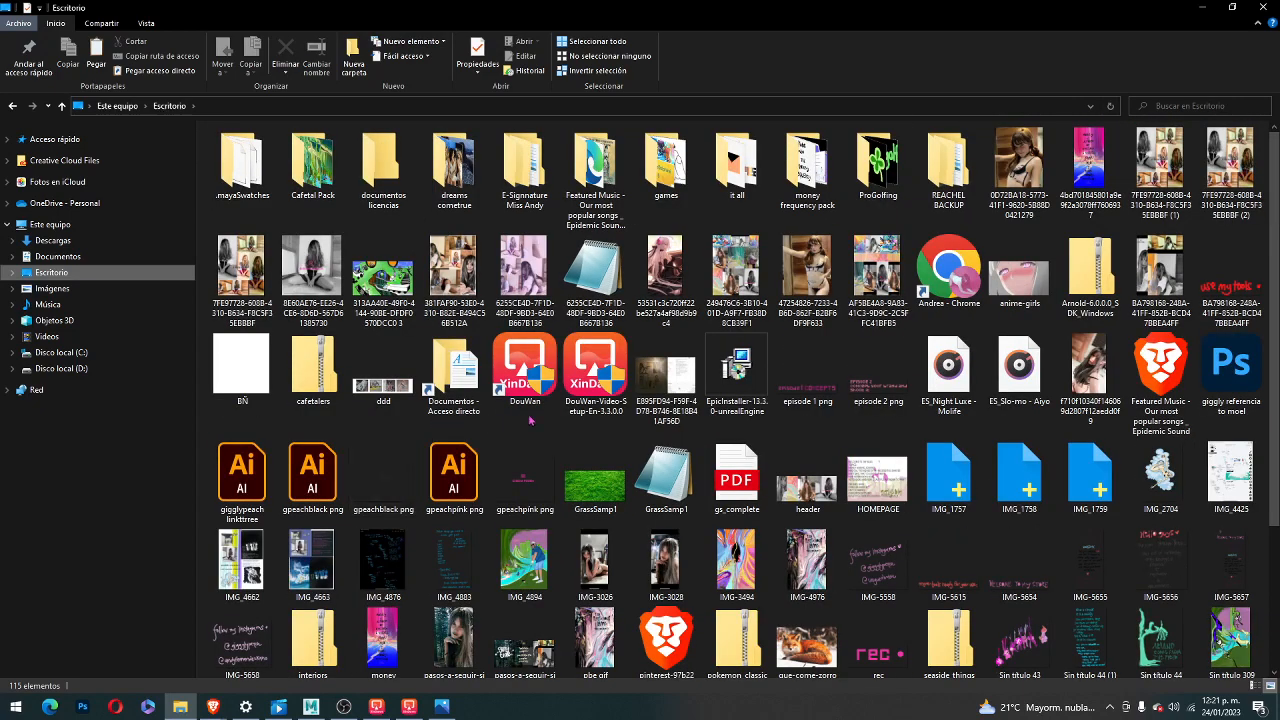
scroll(530, 421, down, 2)
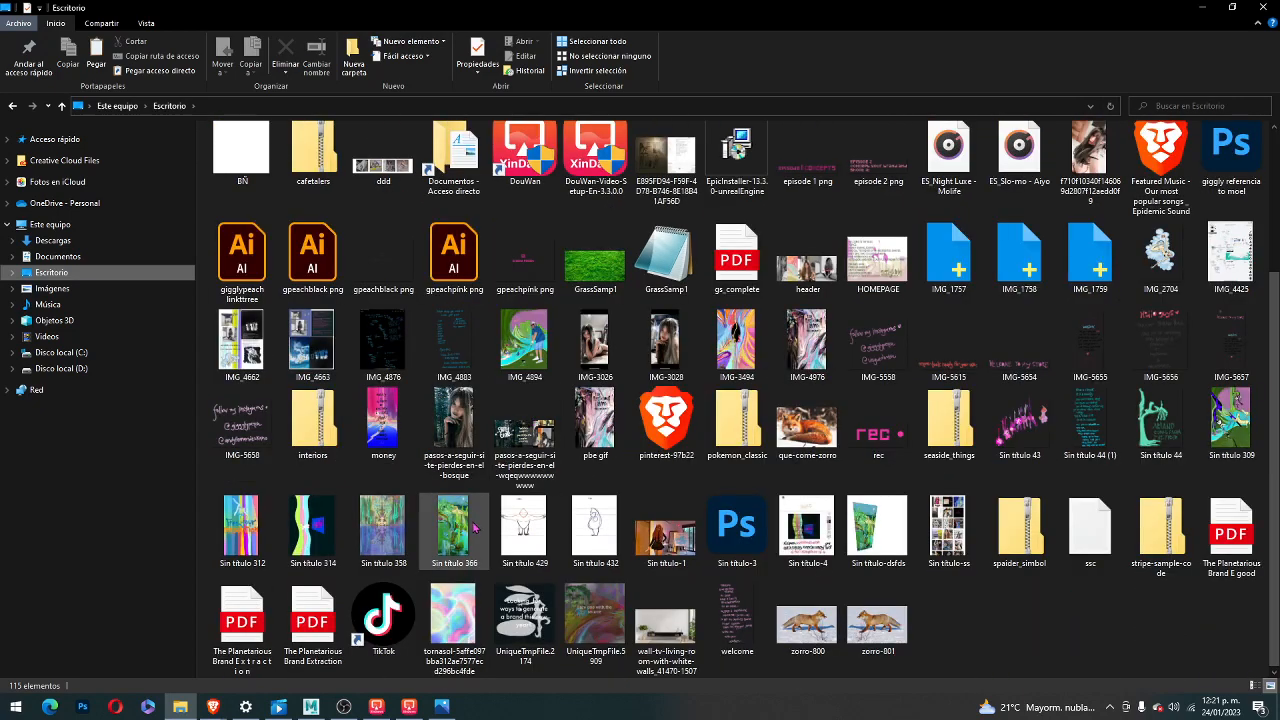
scroll(603, 493, up, 2)
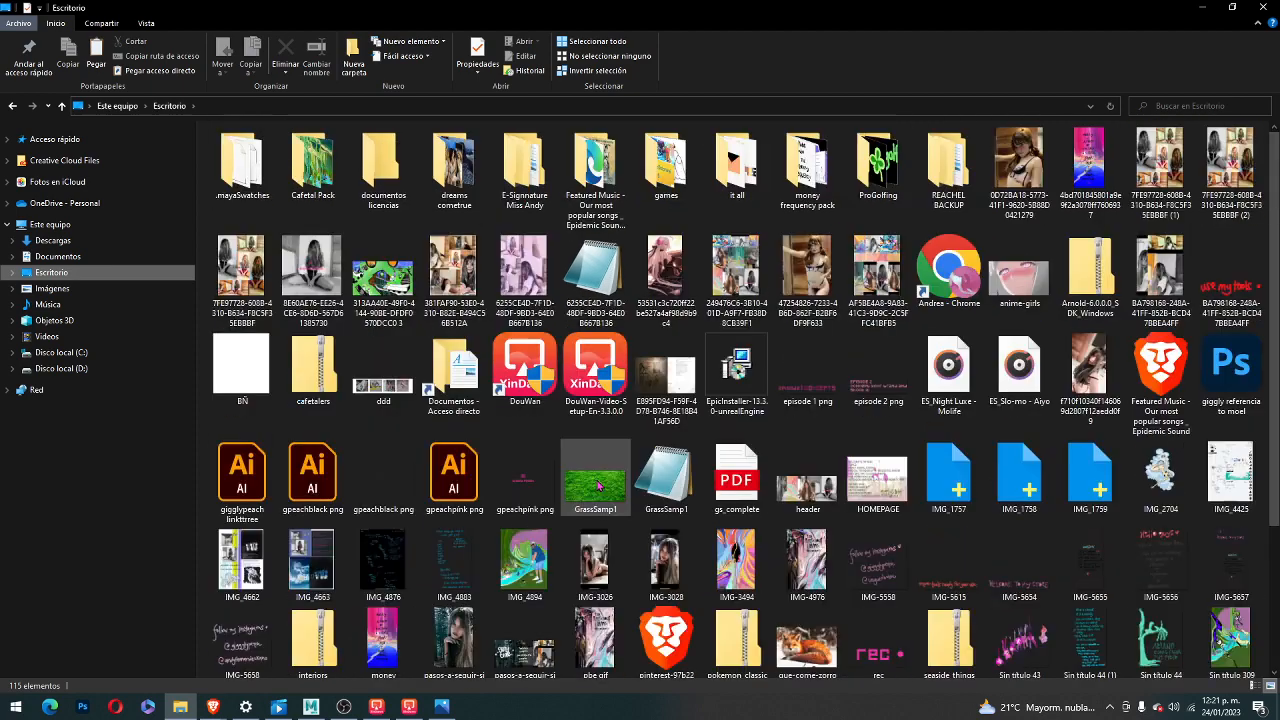
- Look through the Descargas, Documentos and Escritorio folders again, then return to Maya
click(55, 241)
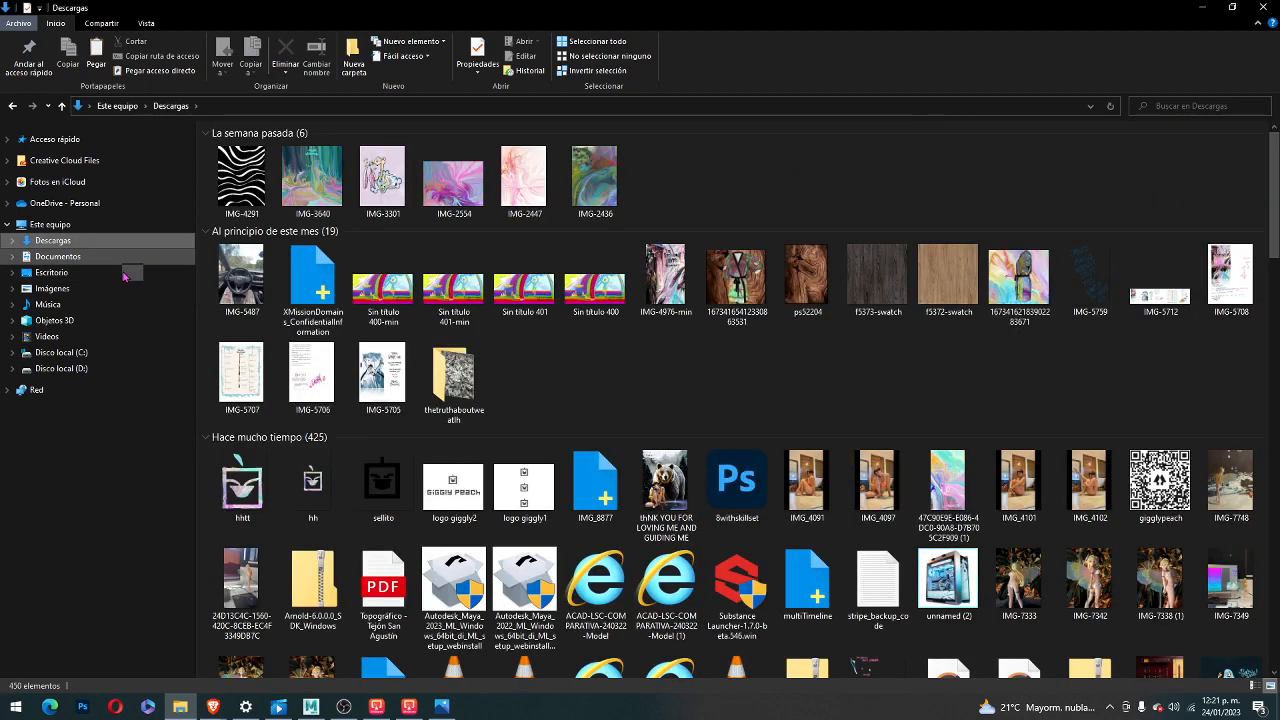
click(100, 259)
click(86, 272)
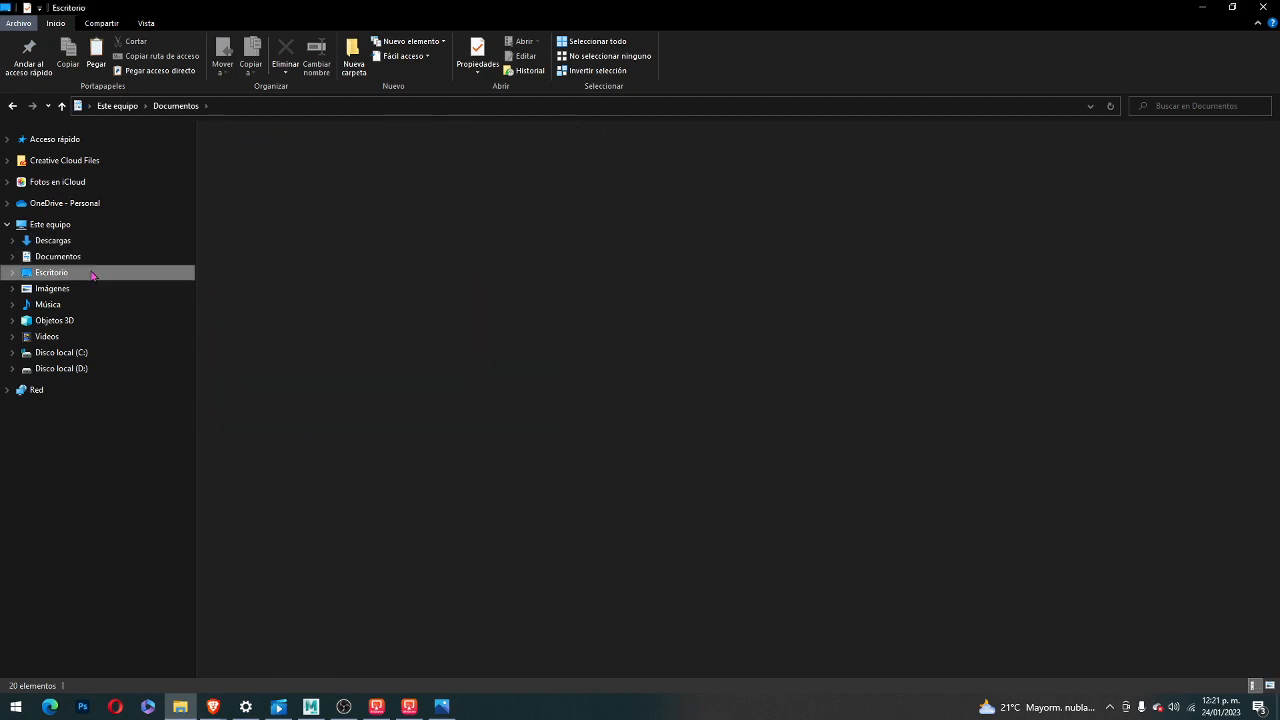
scroll(765, 283, down, 2)
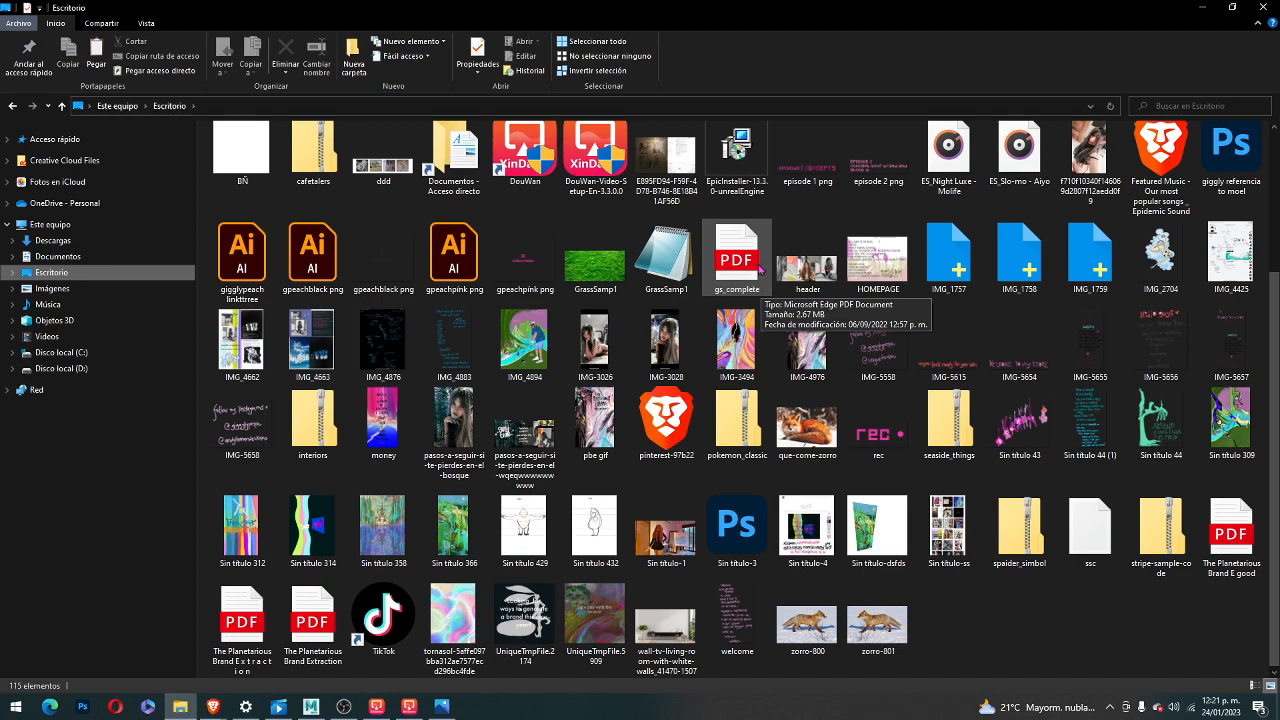
scroll(760, 270, up, 2)
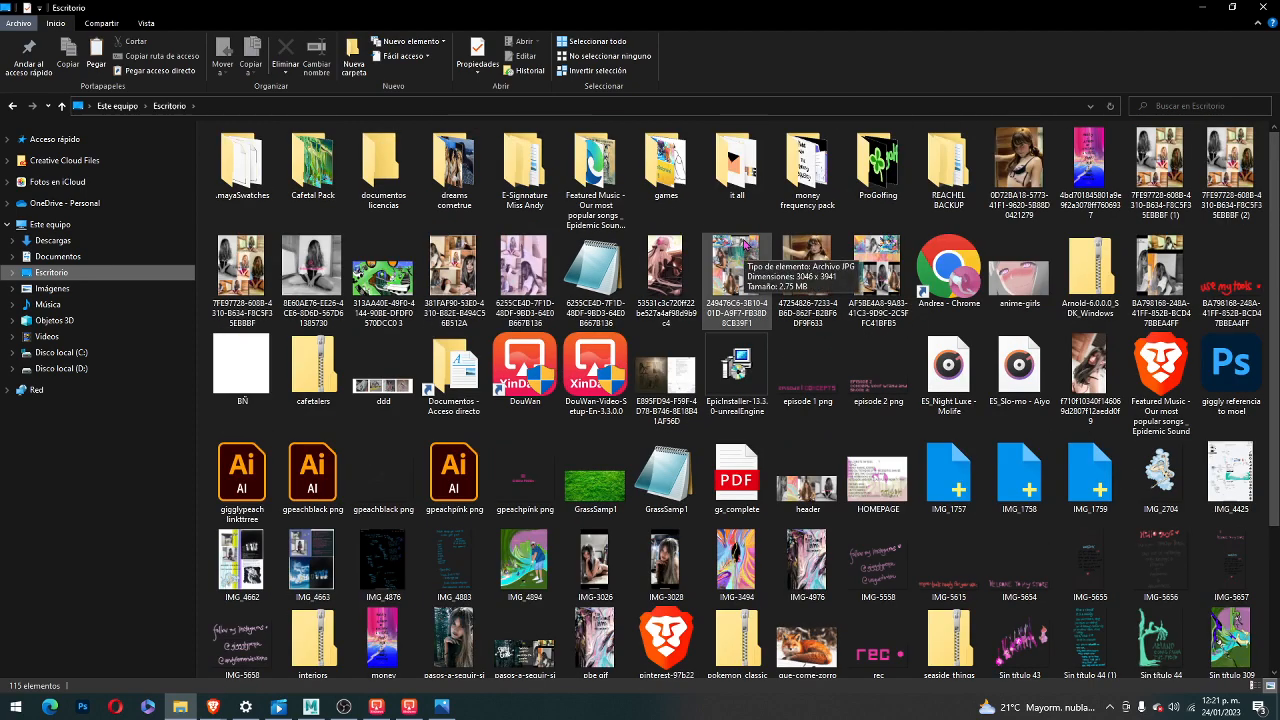
scroll(554, 305, down, 2)
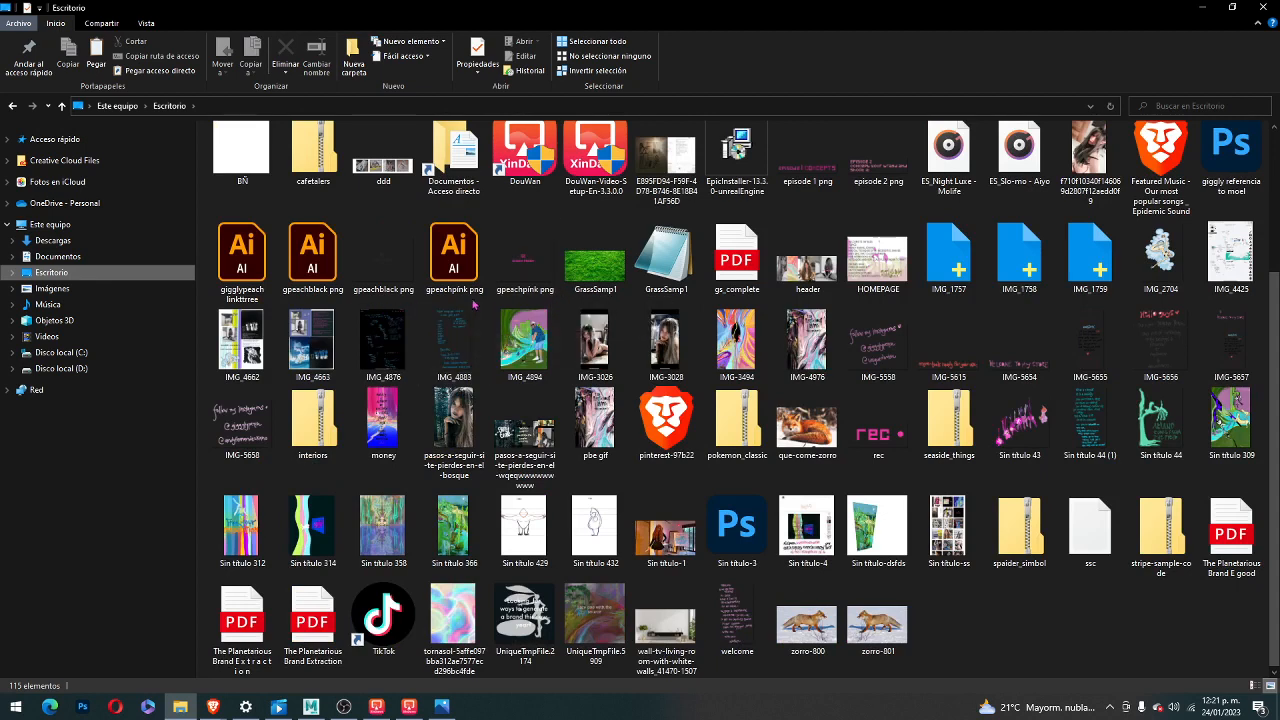
scroll(474, 305, up, 2)
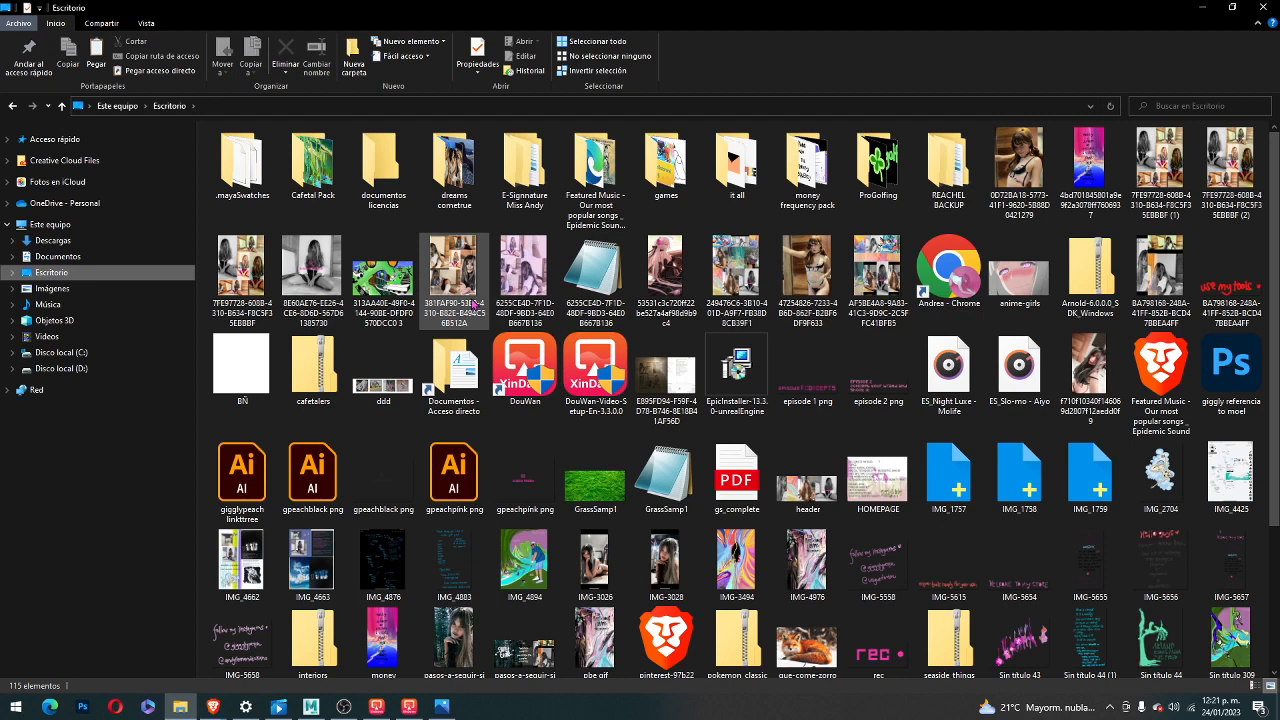
click(58, 256)
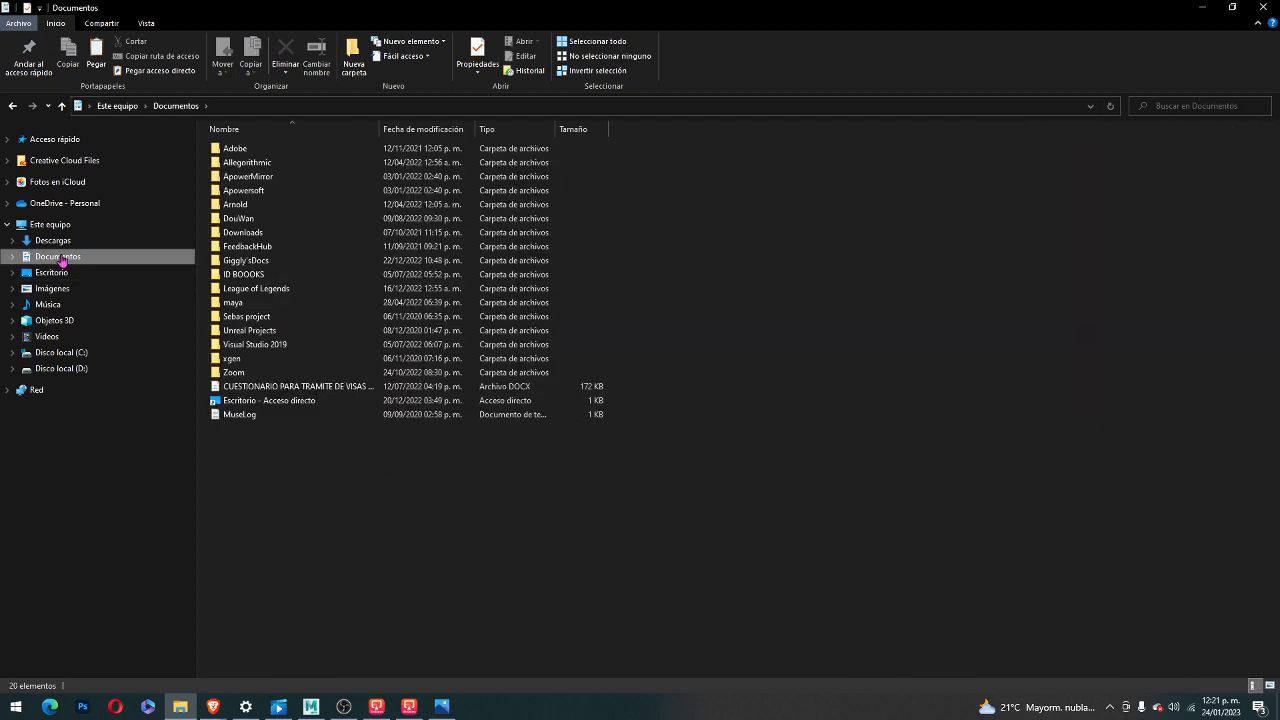
click(92, 246)
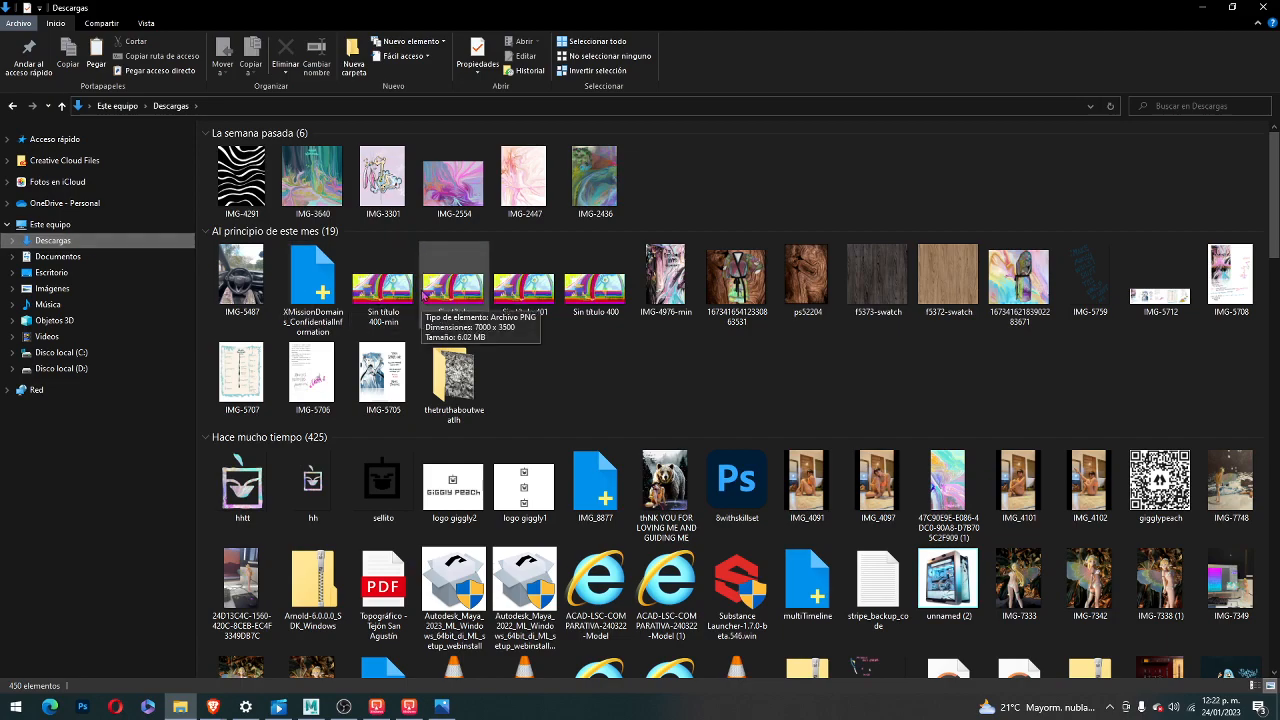
scroll(423, 295, down, 10)
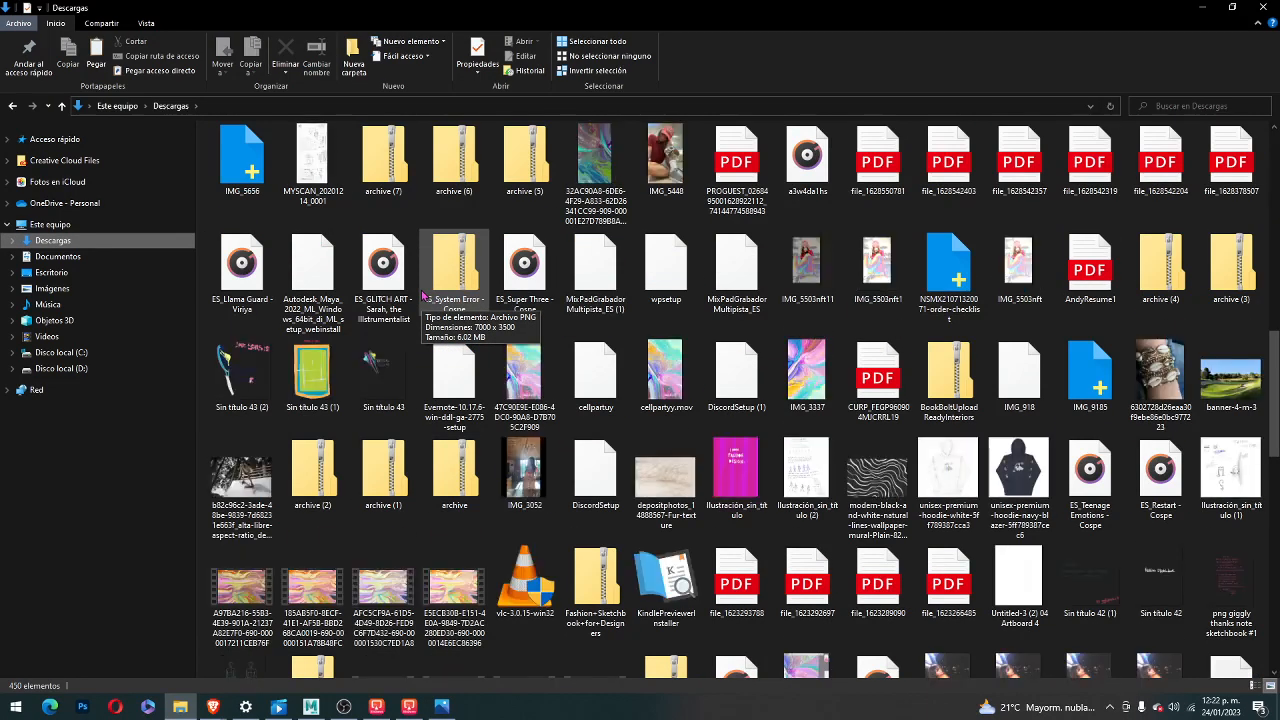
scroll(423, 295, up, 12)
click(1202, 8)
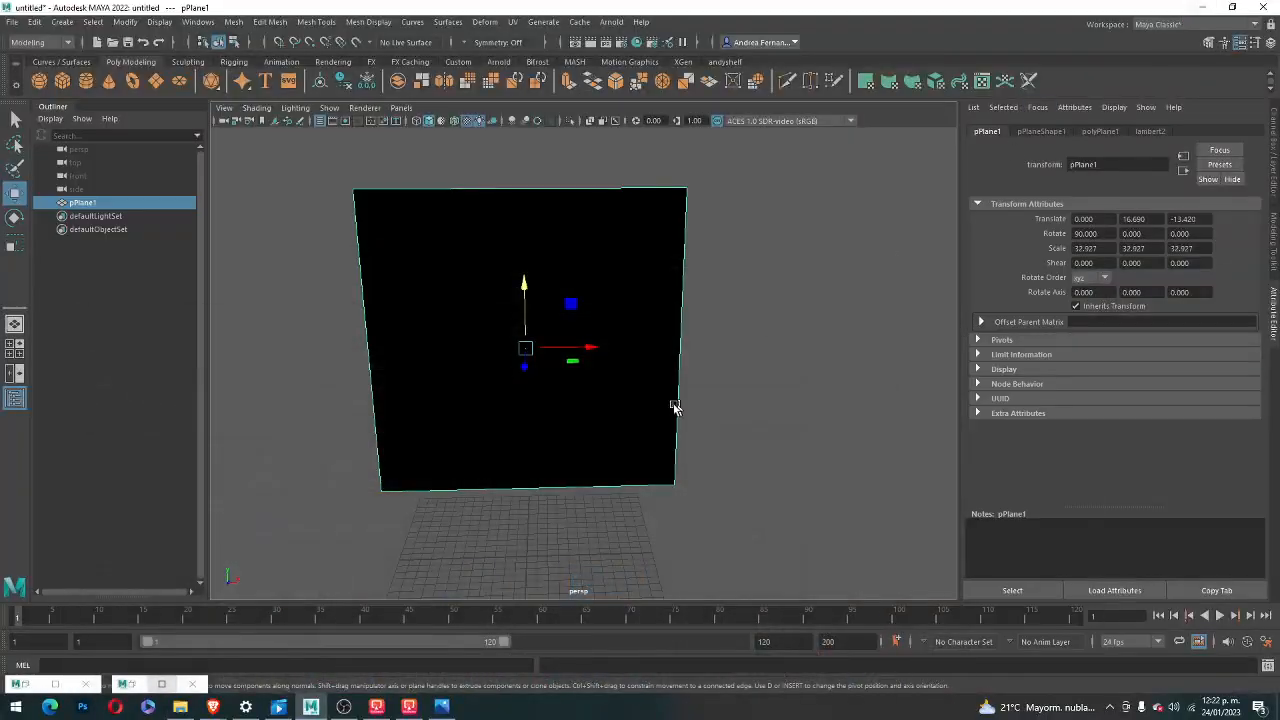
- Check the DouWan window and the Sin título 432.png sketch, then minimize DouWan and return to Maya
click(376, 706)
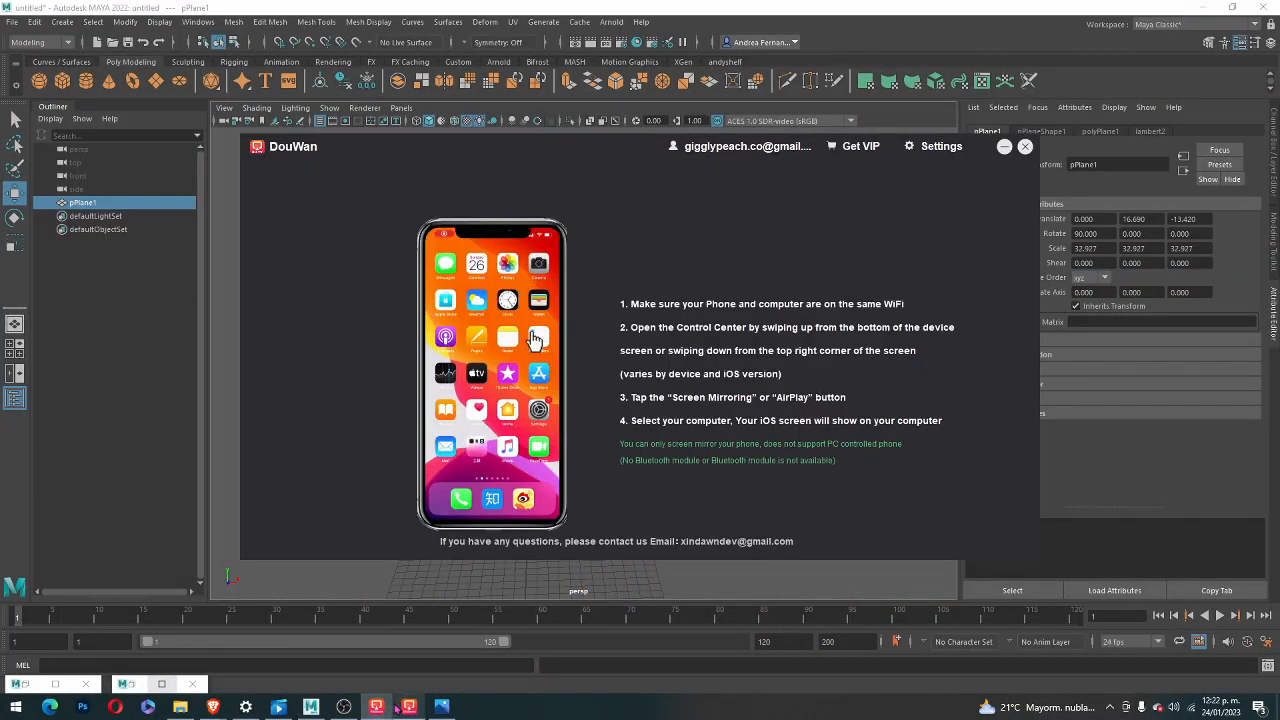
click(441, 706)
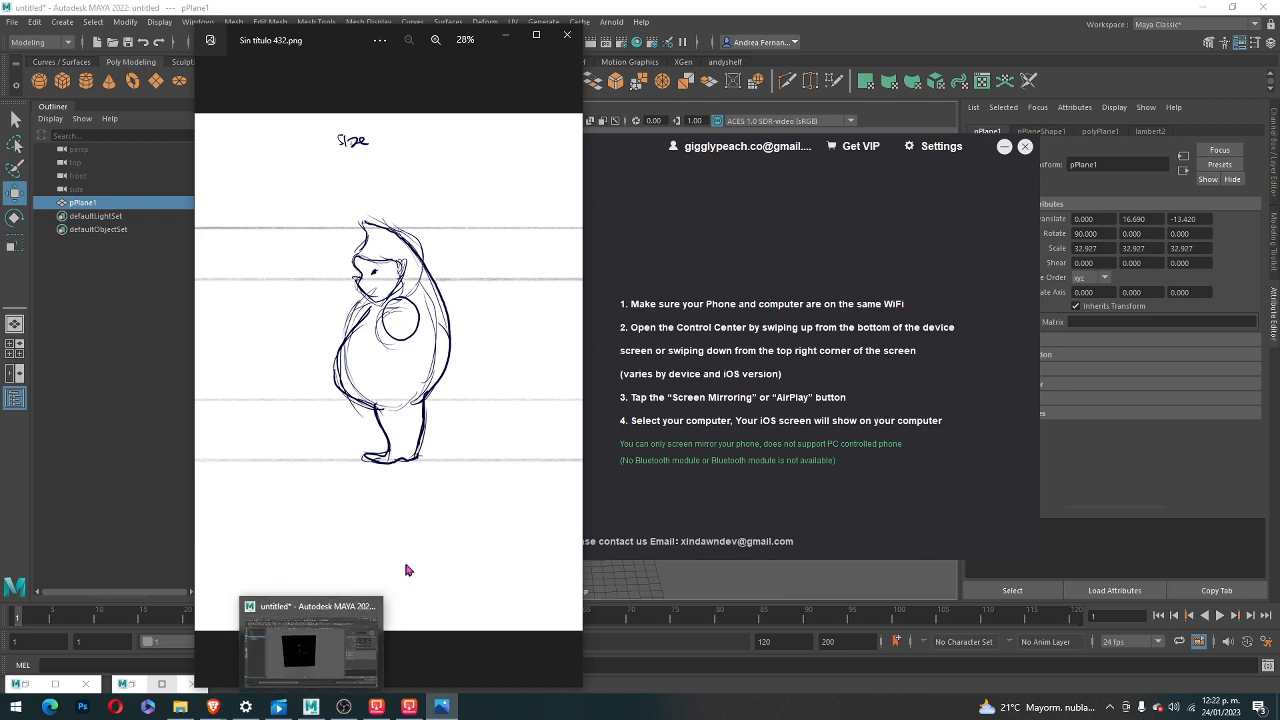
click(1005, 146)
click(926, 270)
- Display the upright plane in wireframe without smoothing
click(596, 366)
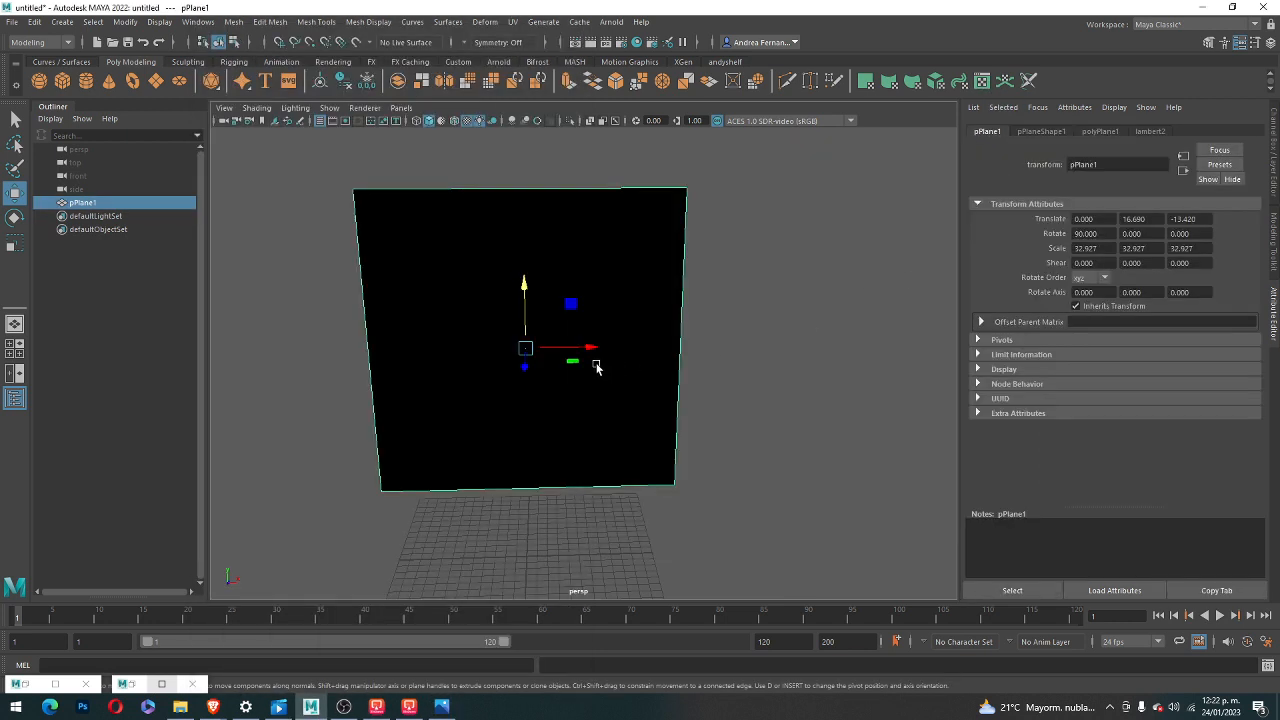
key(4)
key(1)
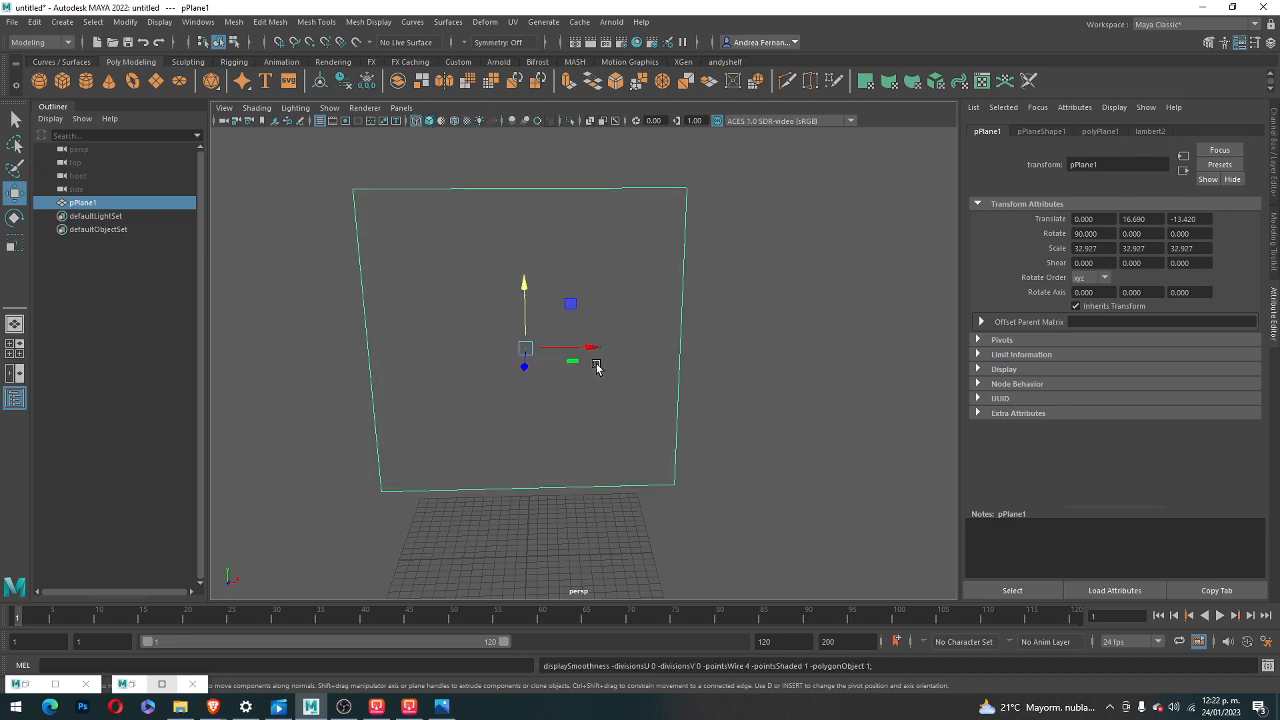
- Cycle the upright plane through wireframe, shaded and textured display with smooth preview on to check its texture
key(3)
key(5)
key(6)
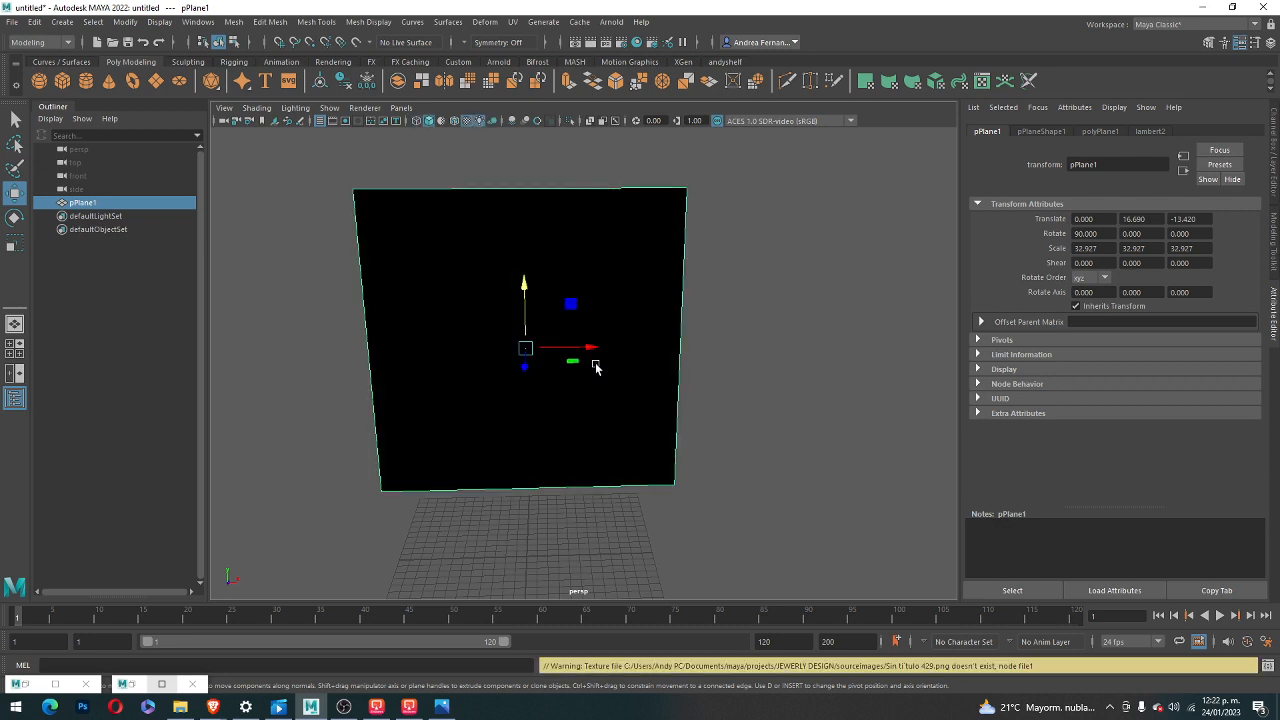
key(3)
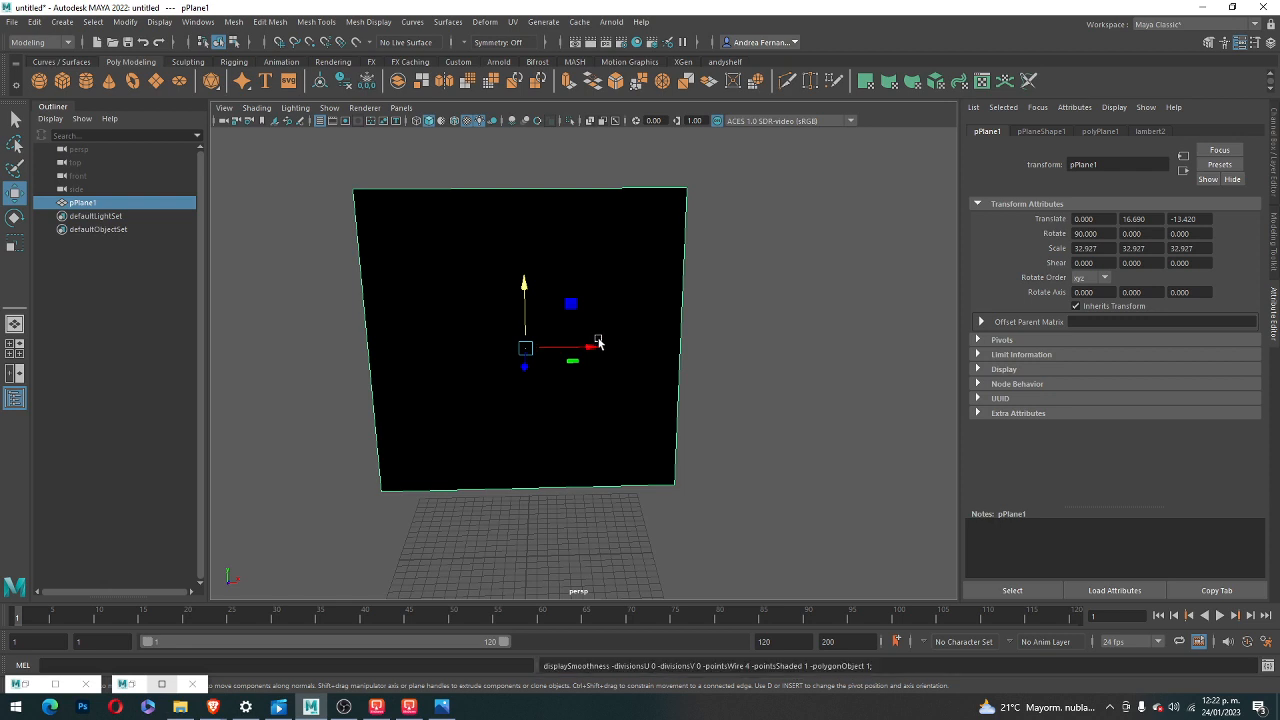
key(5)
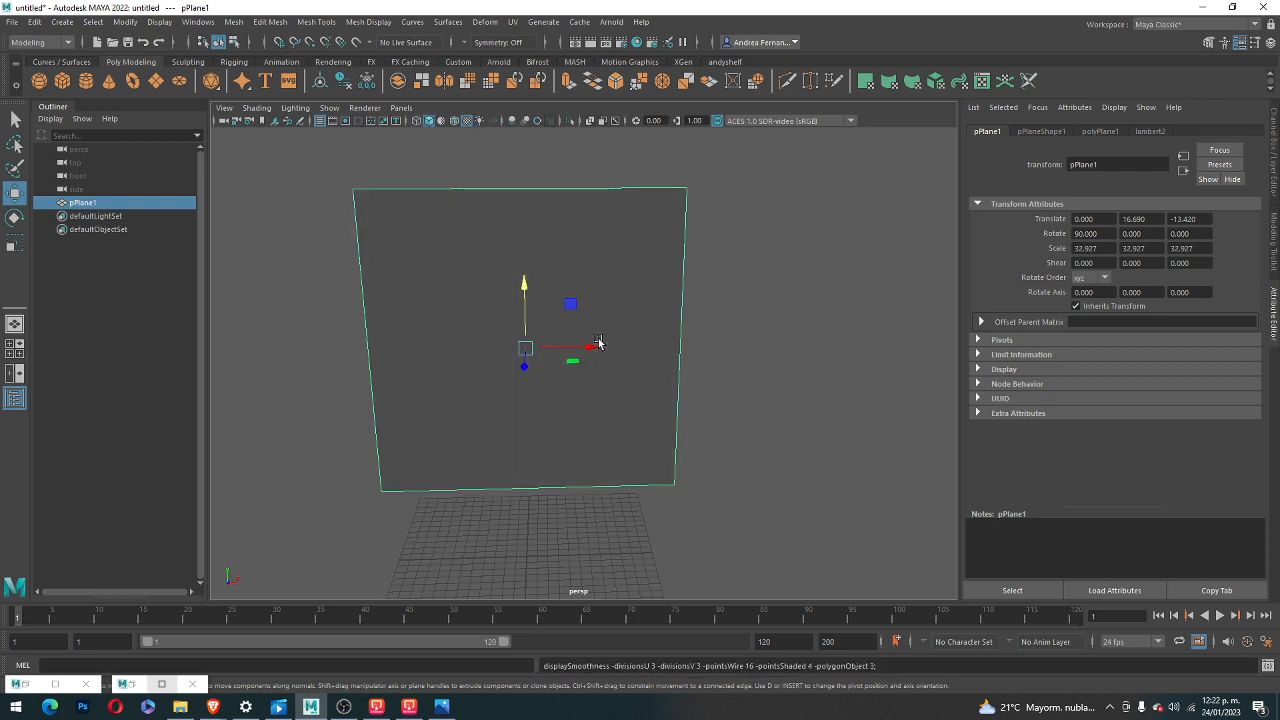
key(6)
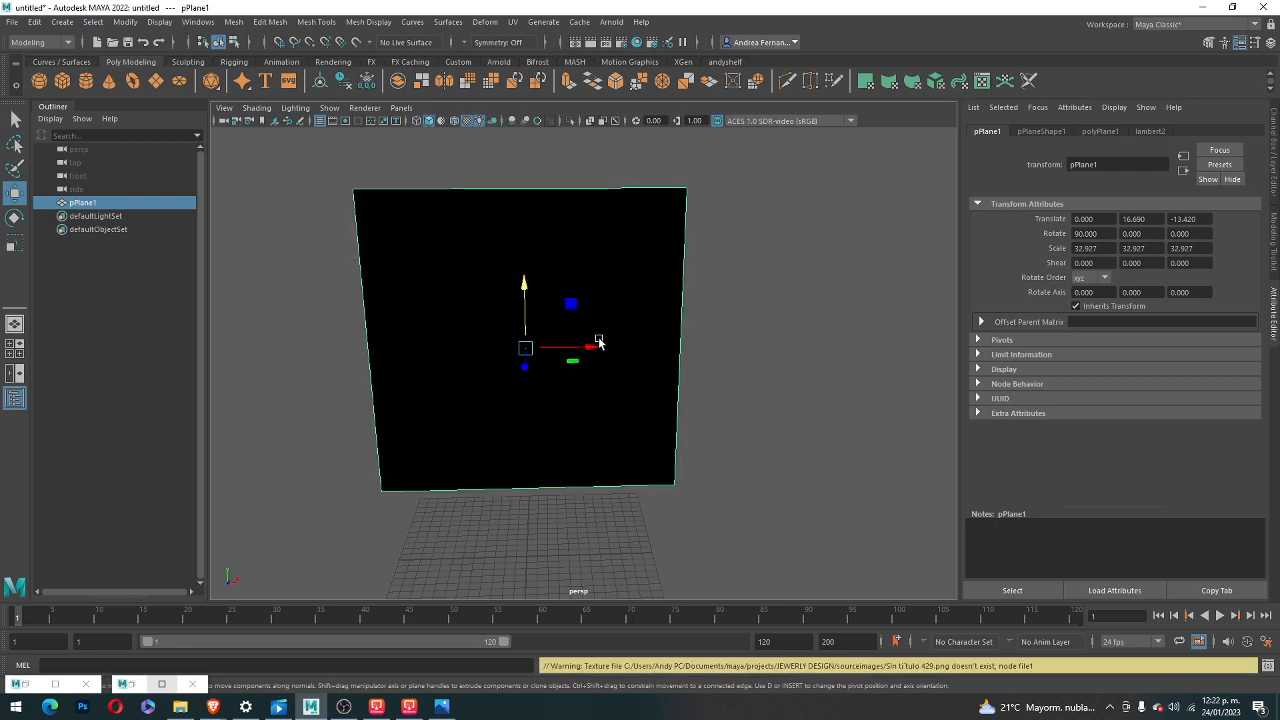
click(586, 341)
click(729, 341)
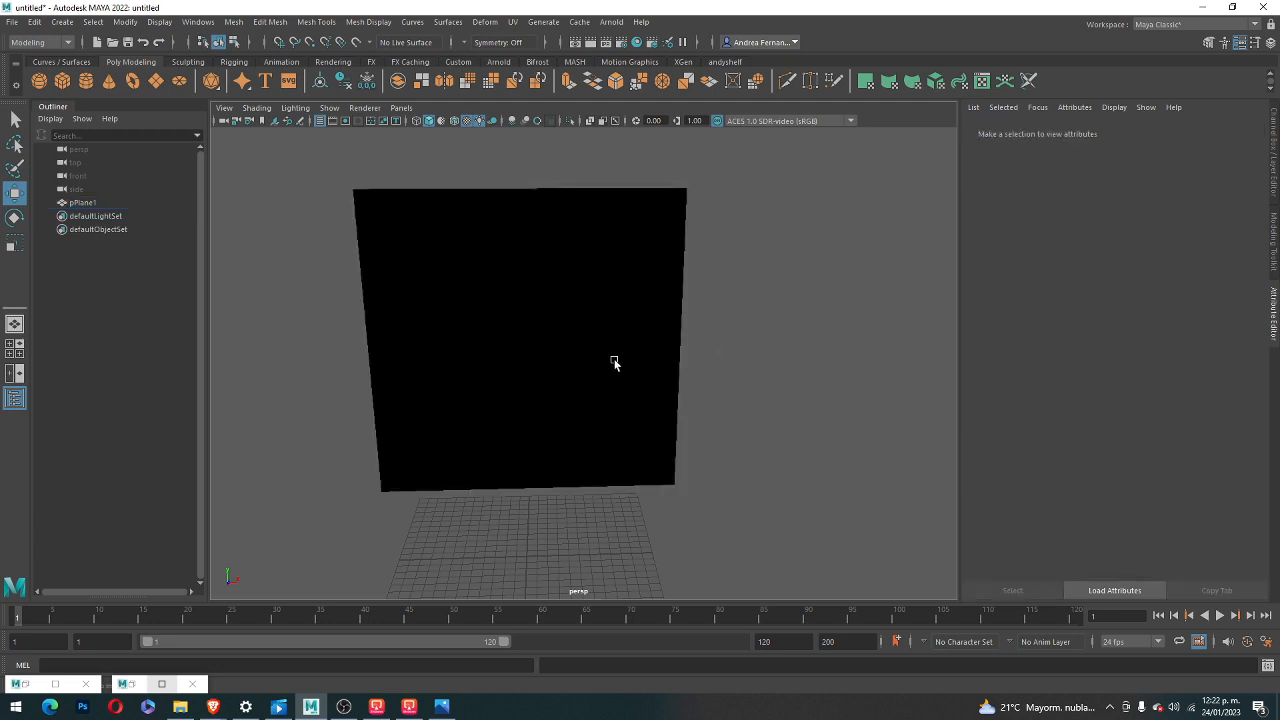
click(613, 359)
key(4)
key(3)
key(5)
key(6)
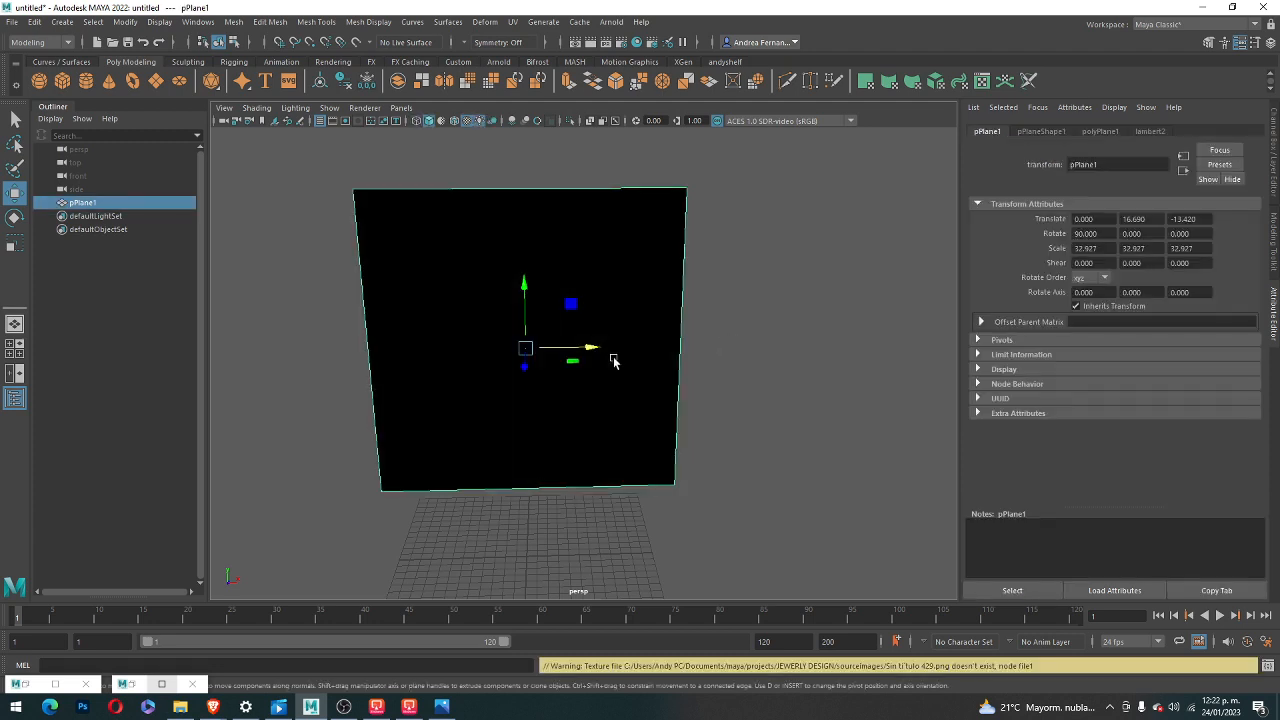
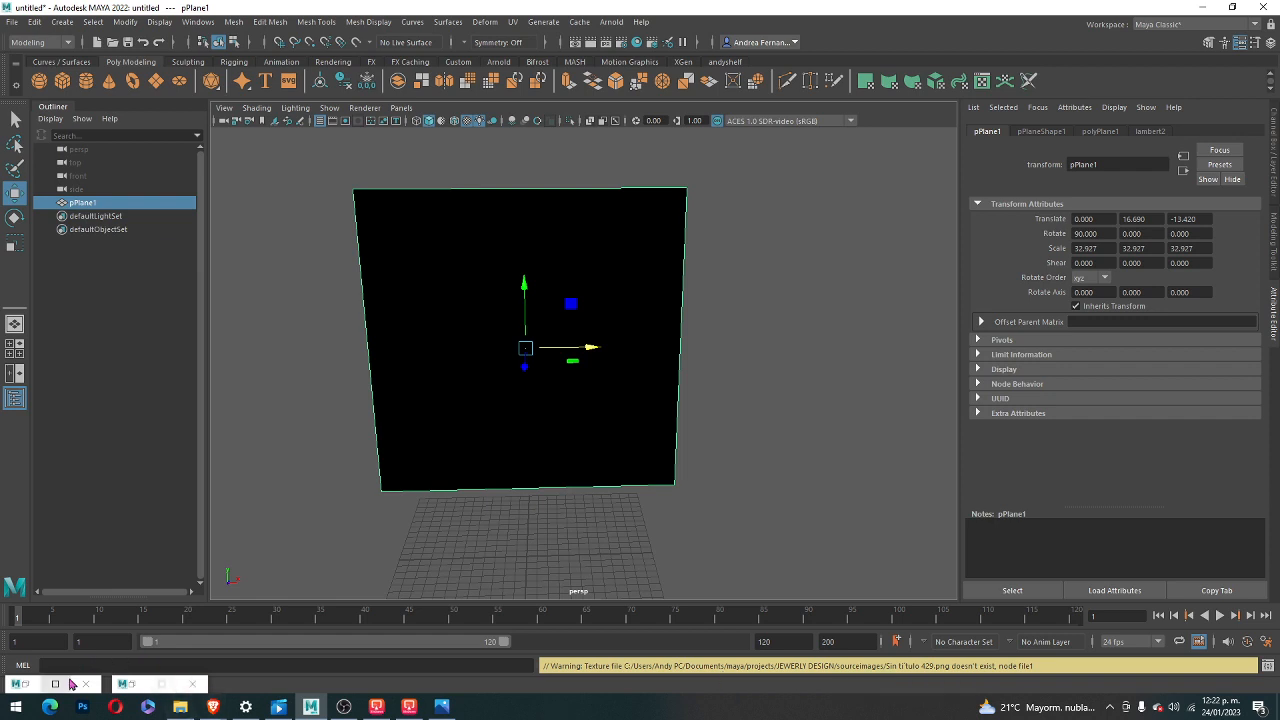
- Switch to File Explorer and open the JEWERLY DESIGN project's sourceimages folder under Documentos, maya, projects
click(180, 707)
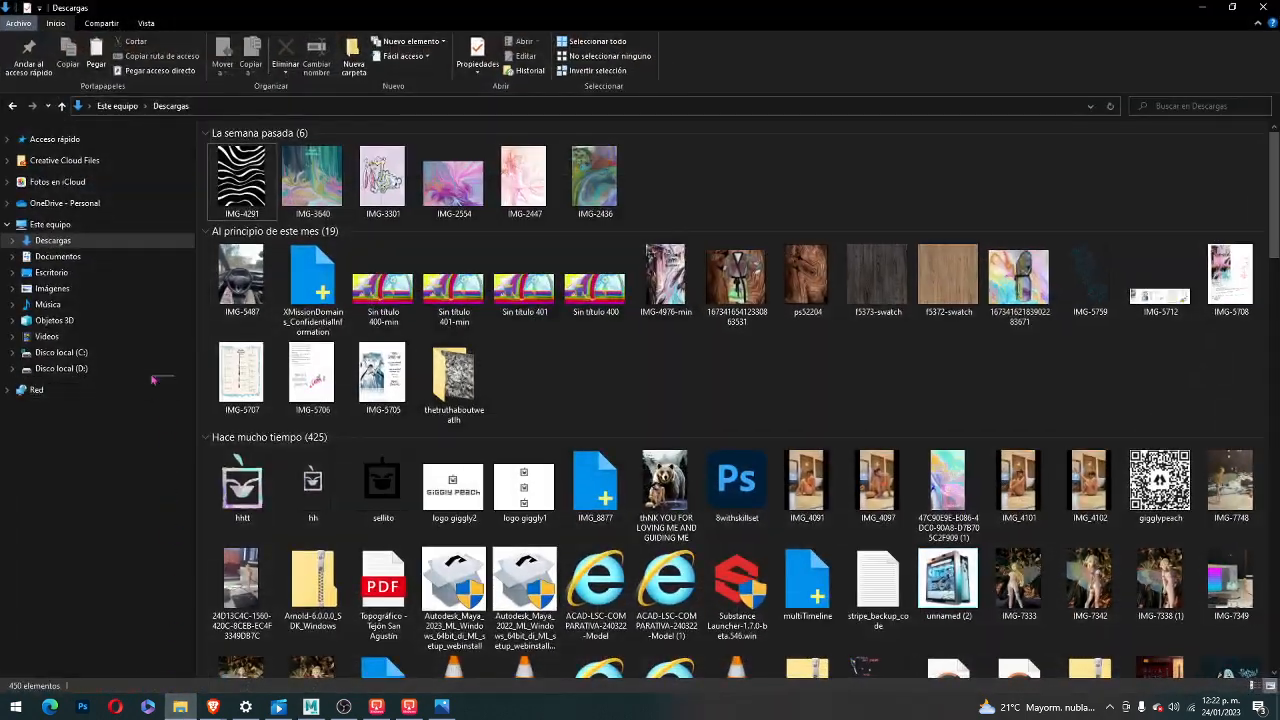
click(77, 263)
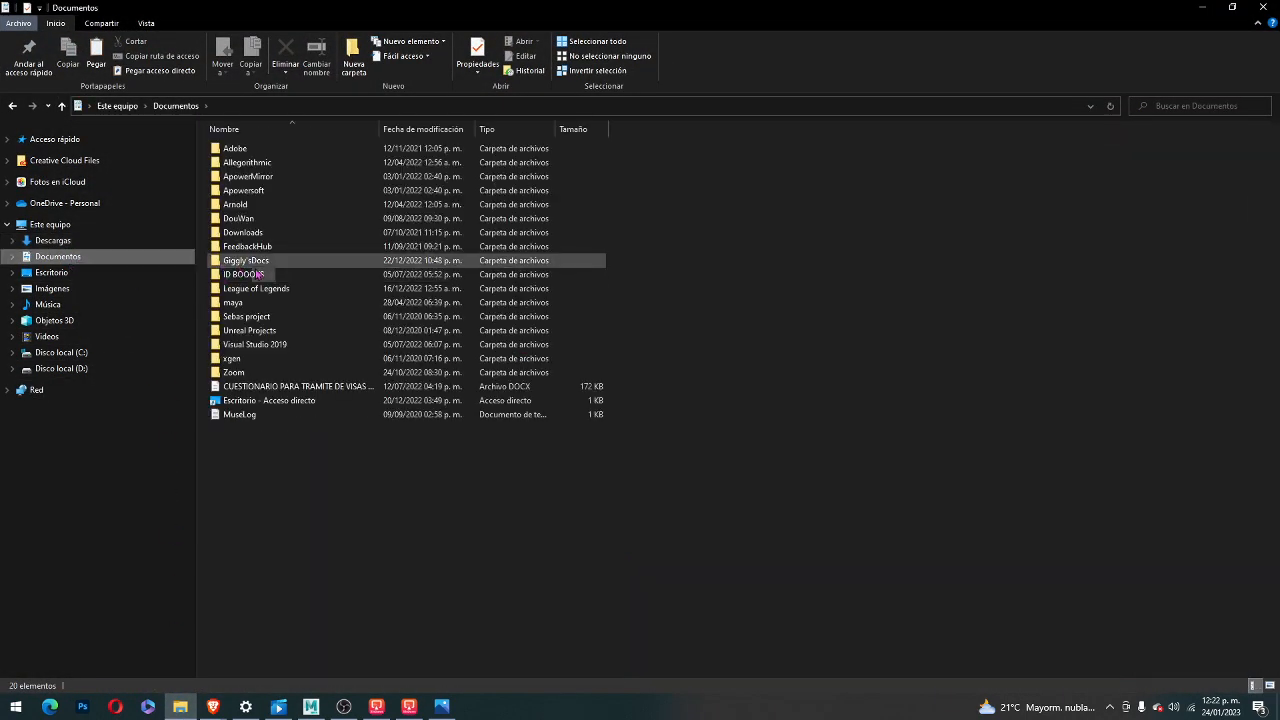
click(263, 304)
double_click(263, 304)
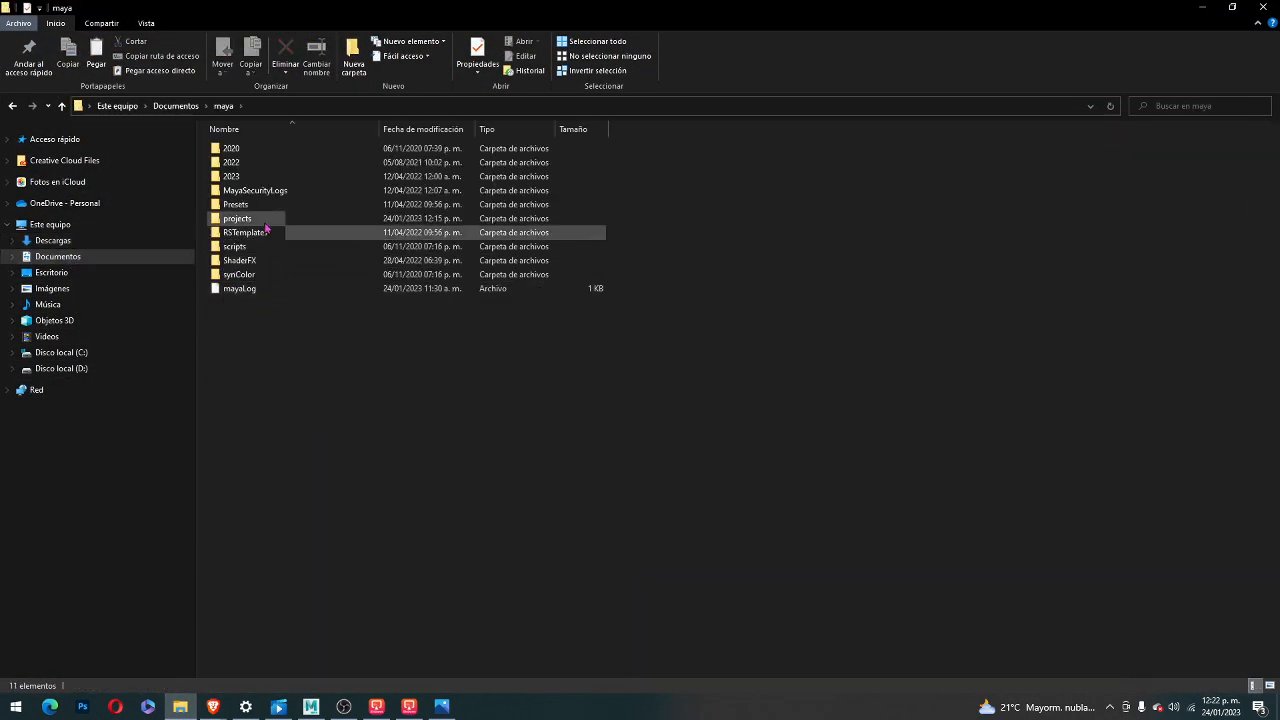
double_click(276, 222)
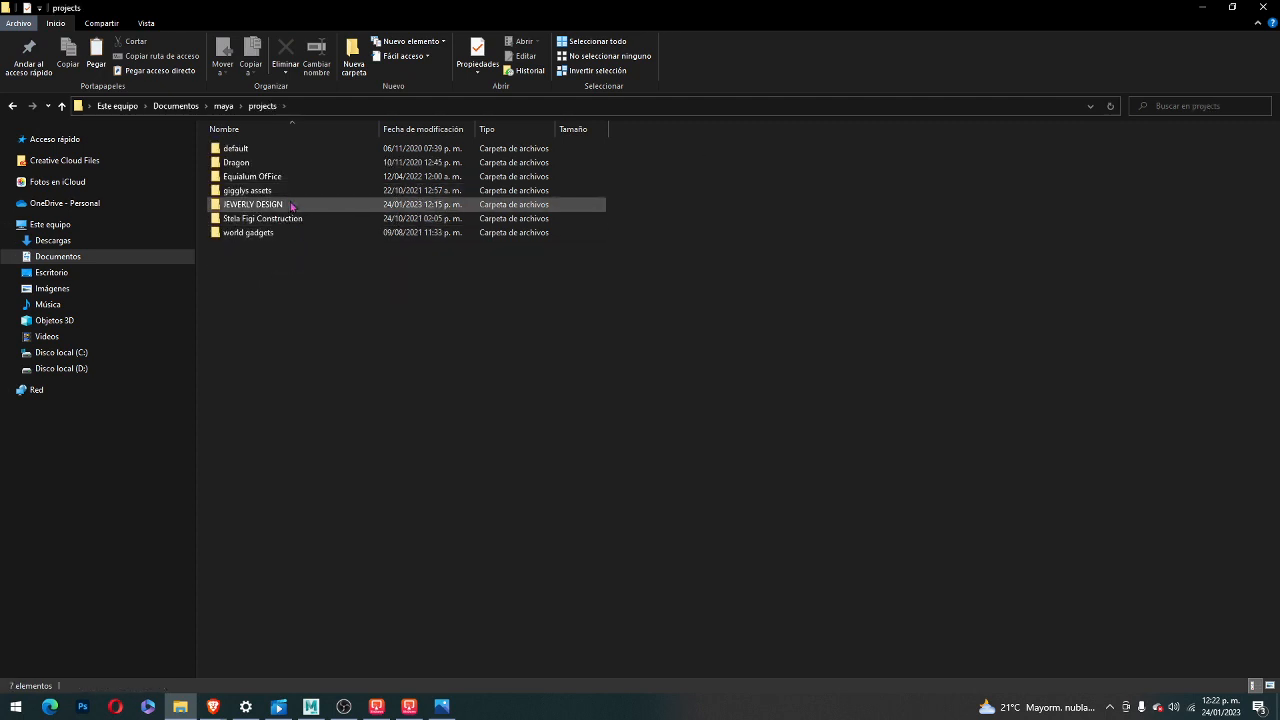
double_click(296, 205)
double_click(296, 317)
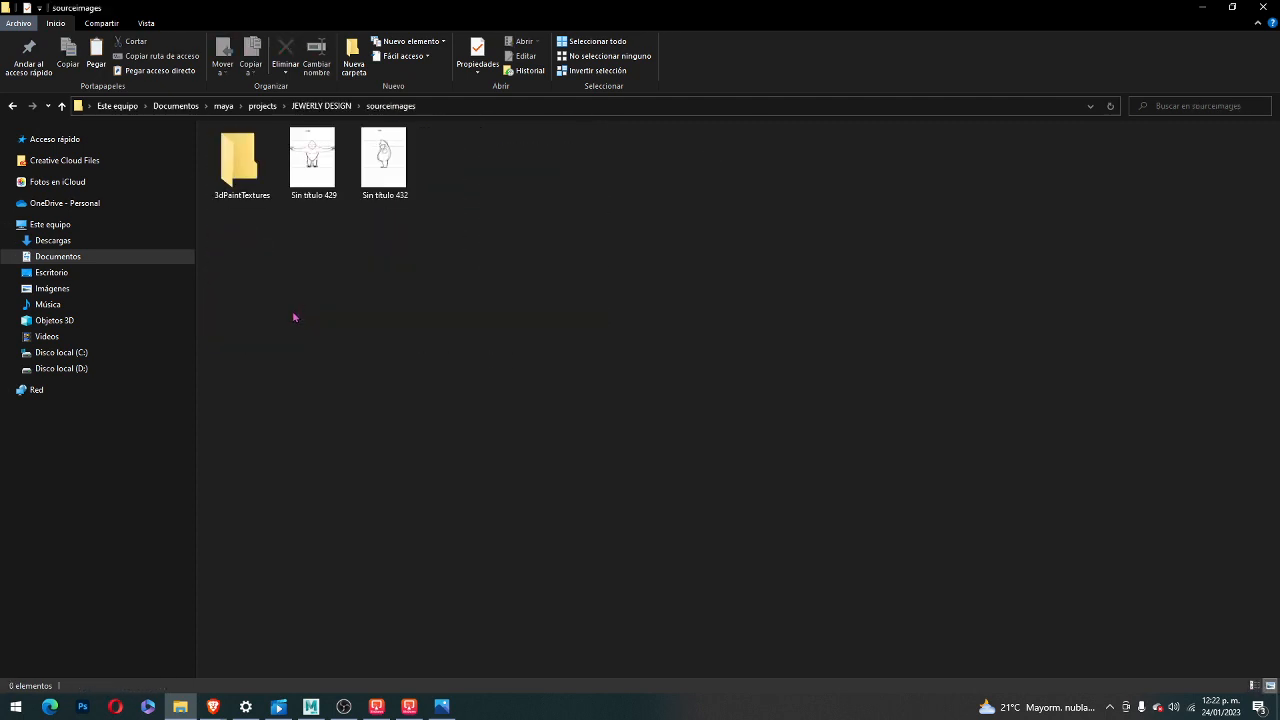
- Rename the front sketch image Sin título 429 as "front gorilla"
click(311, 161)
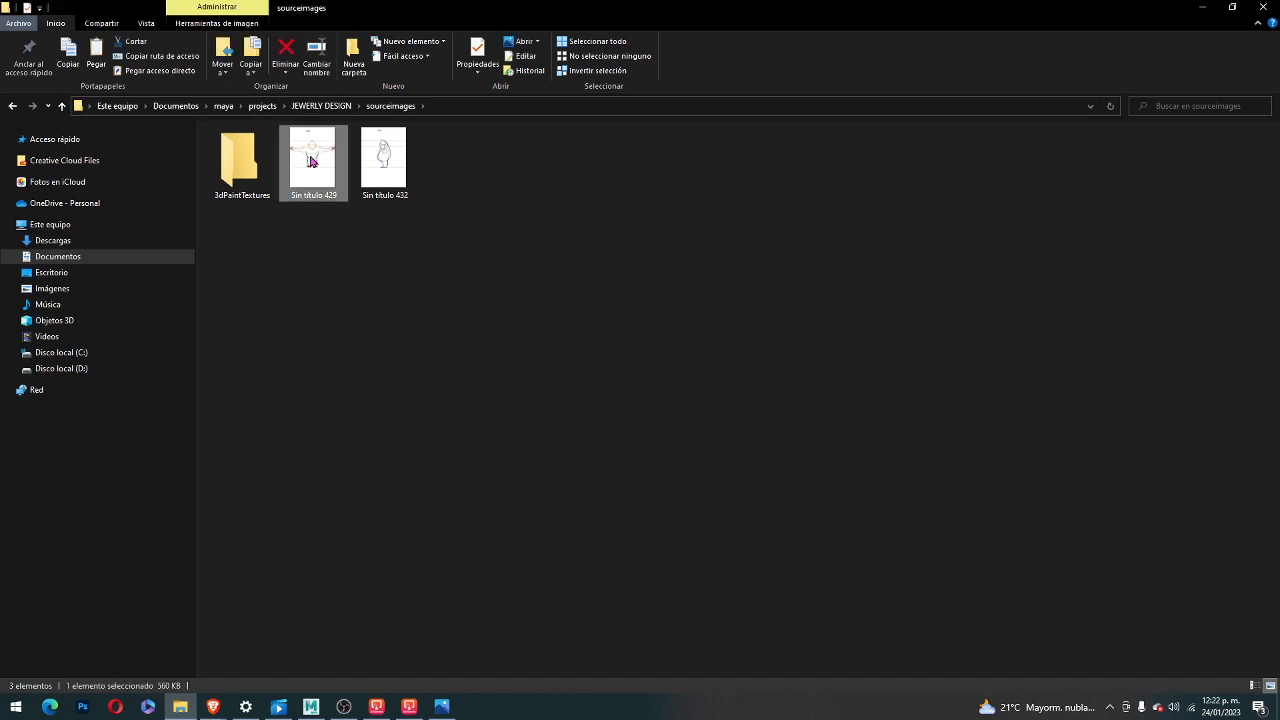
right_click(311, 161)
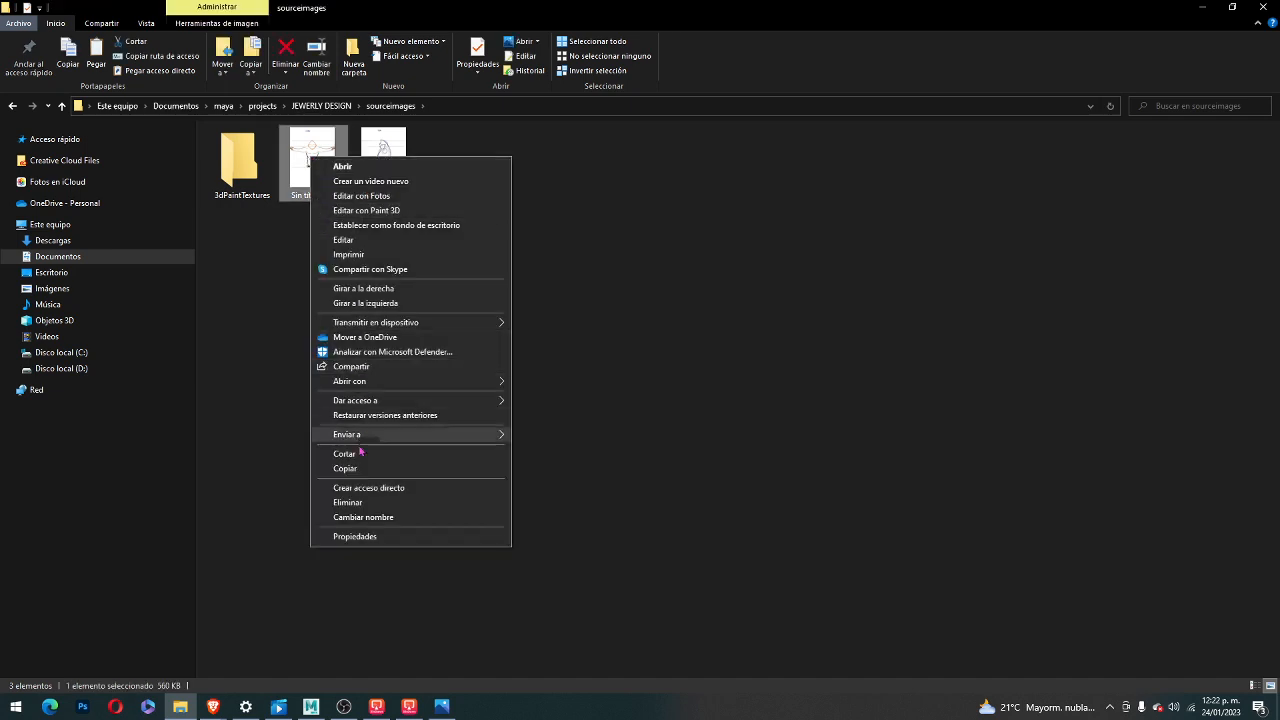
click(358, 518)
text(f)
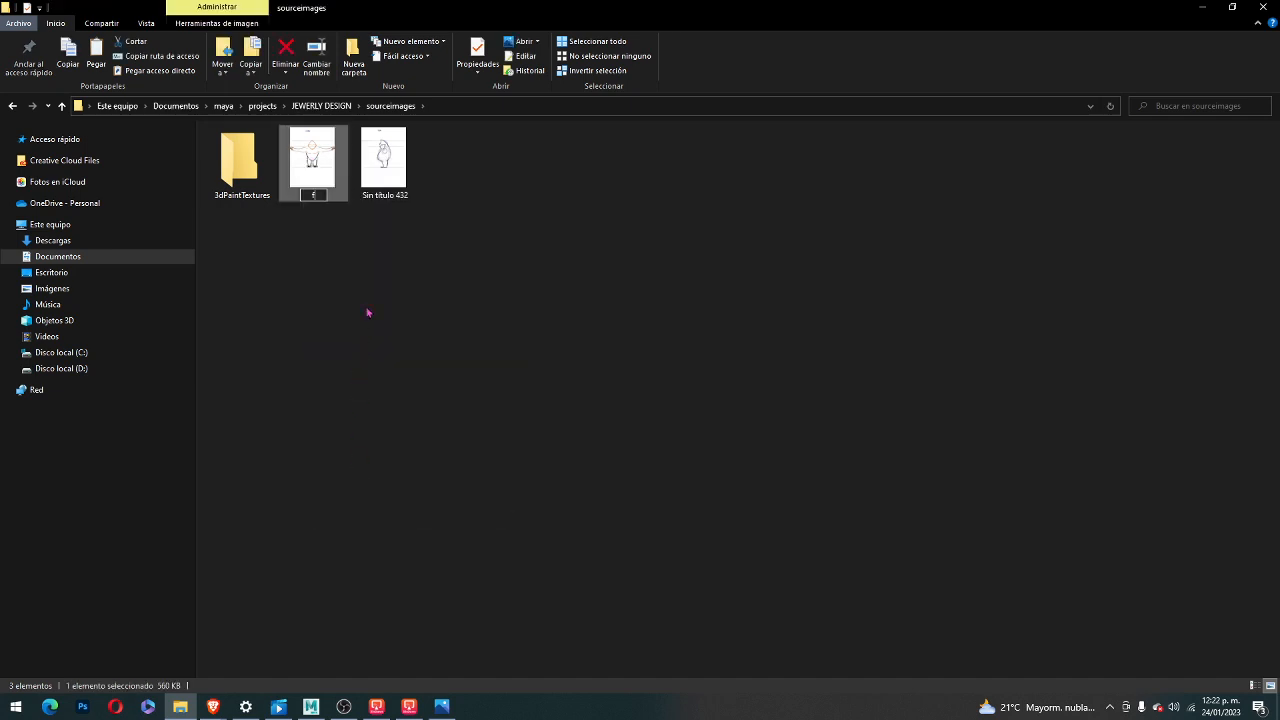
text(ront gorilla)
key(Return)
- Rename the side sketch image Sin título 432 as "sidegorilla"
click(370, 188)
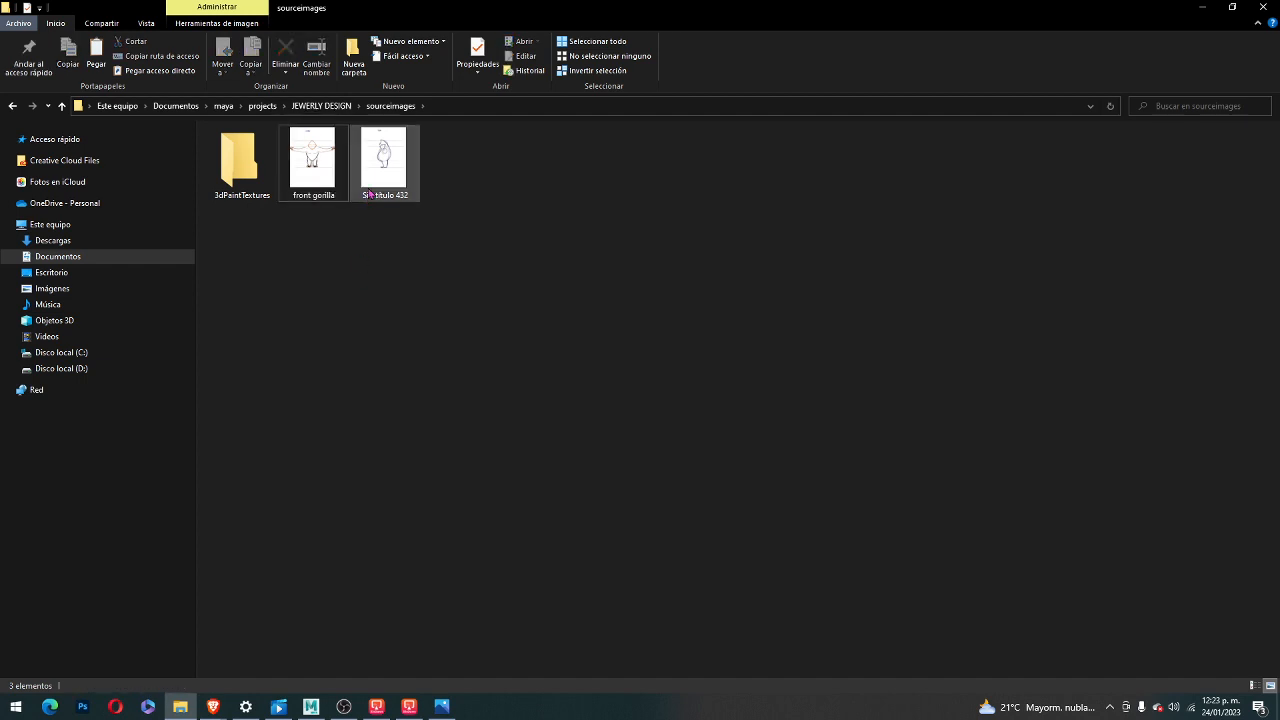
right_click(370, 188)
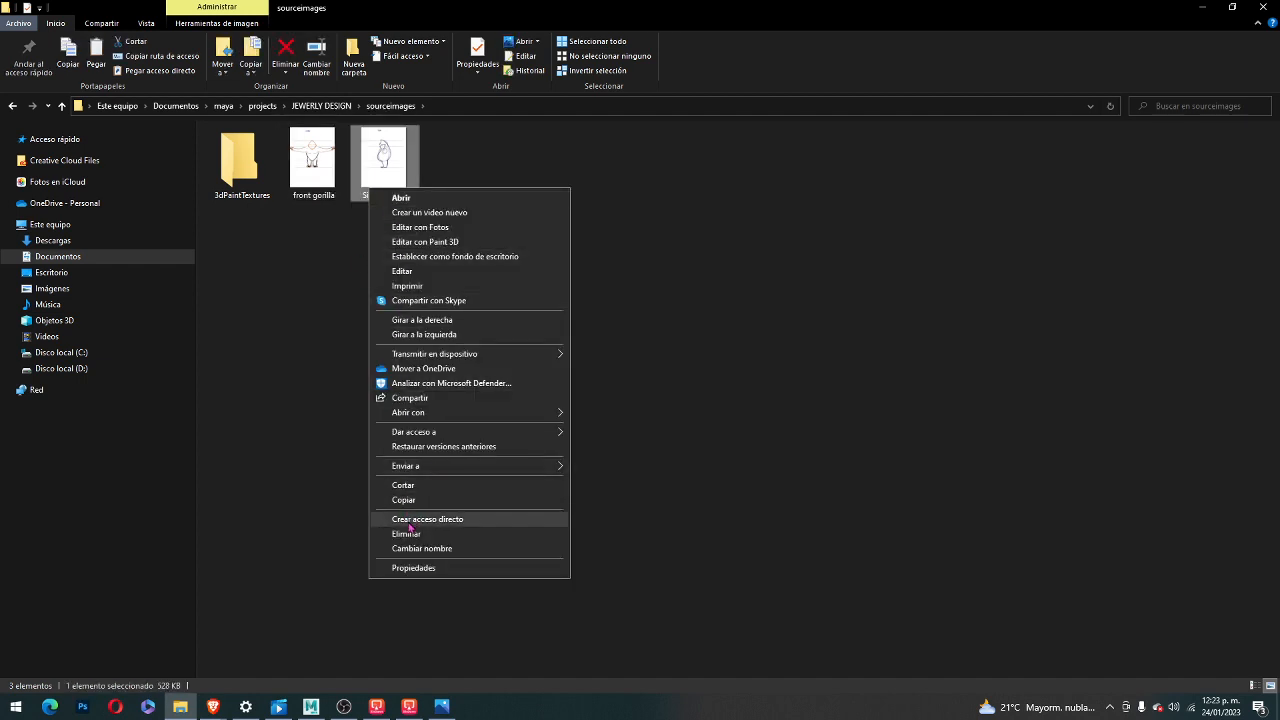
click(411, 552)
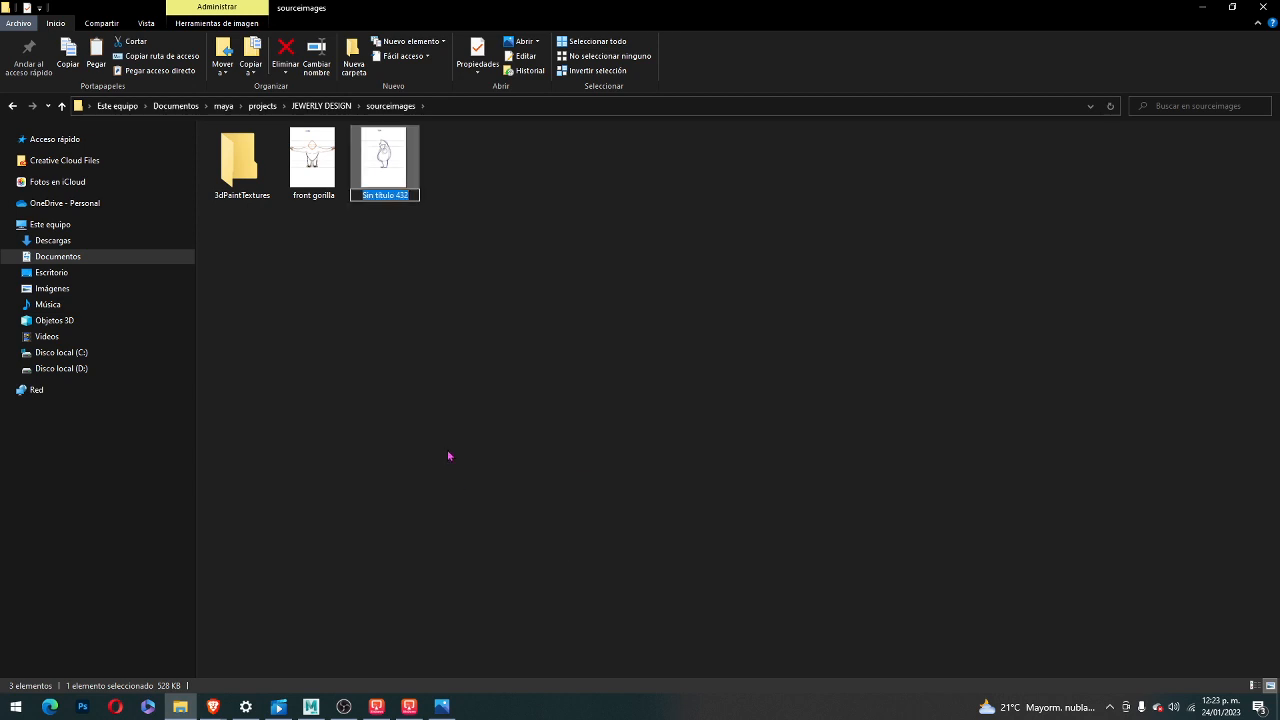
text(sidegorilla)
key(Return)
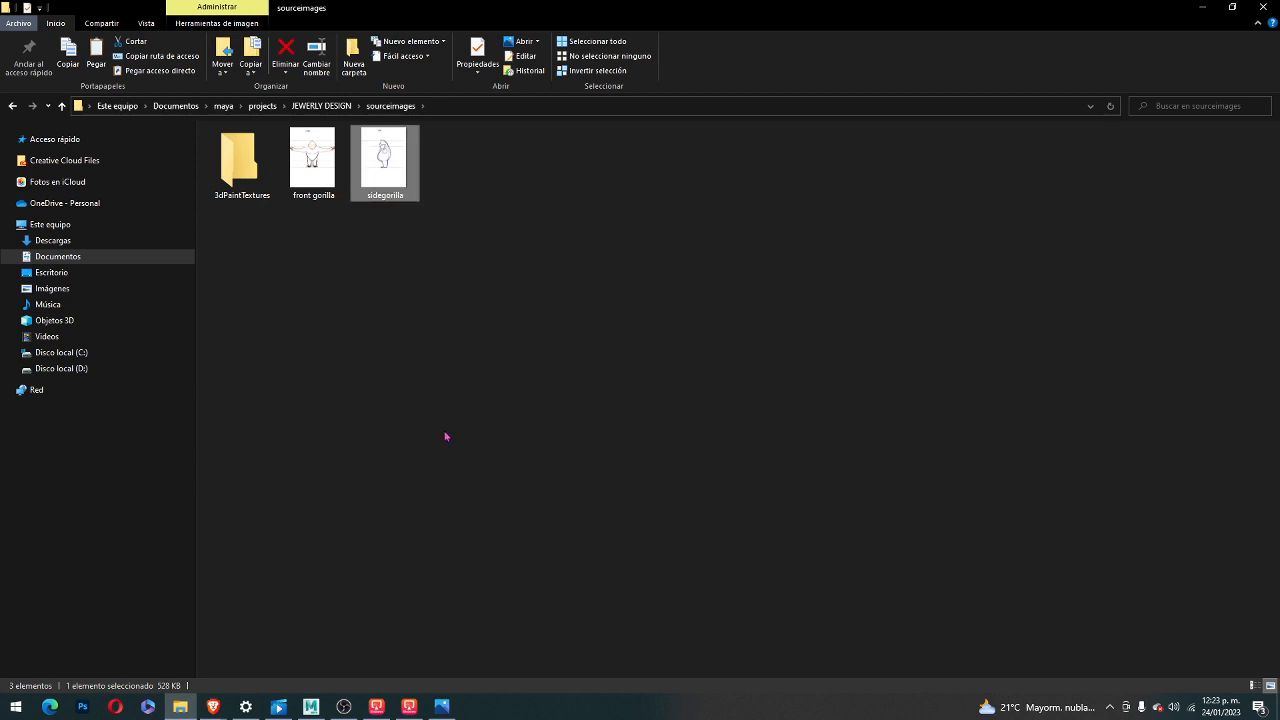
click(445, 436)
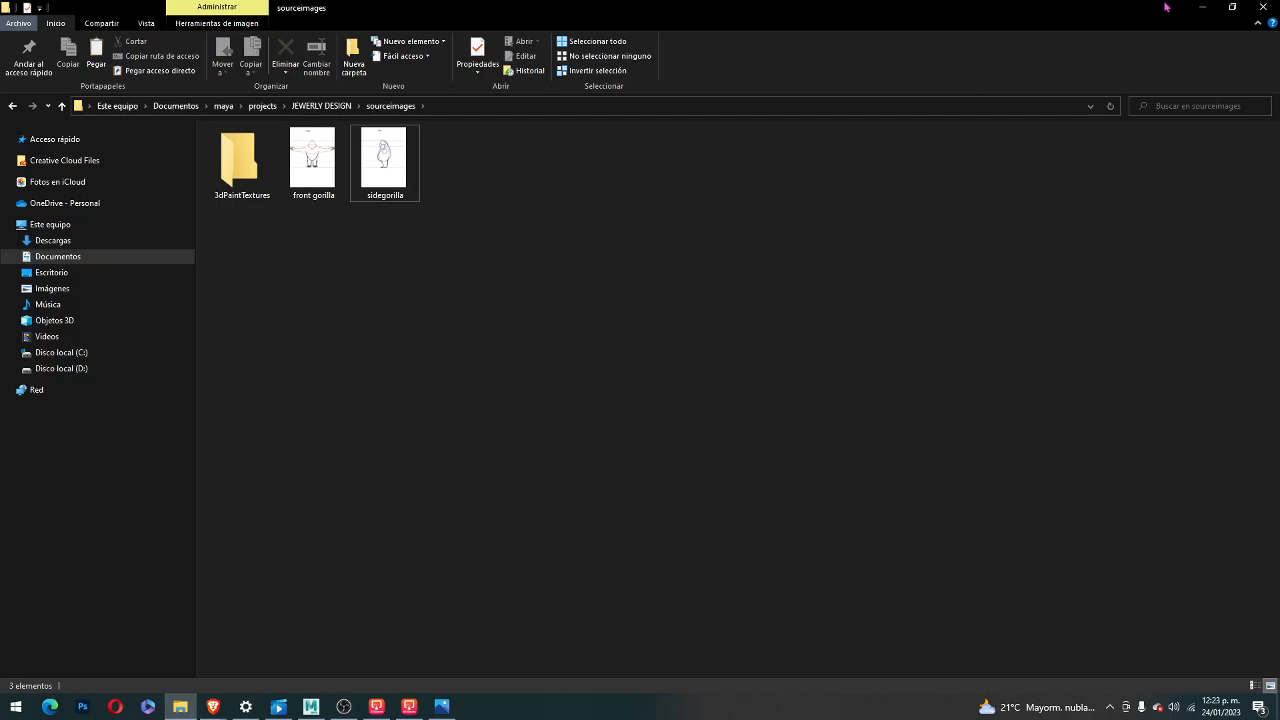
- Minimize File Explorer, return to Maya and glance at the plane's Display attributes
click(1202, 7)
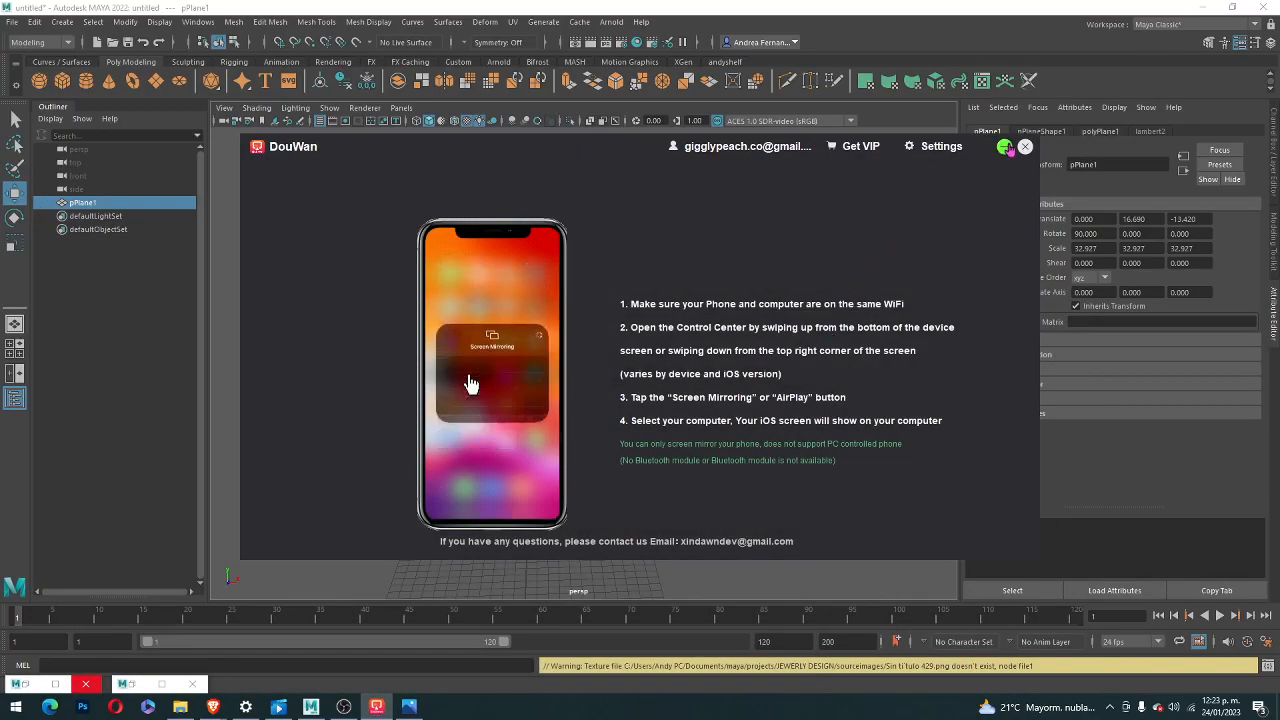
key(alt+Tab)
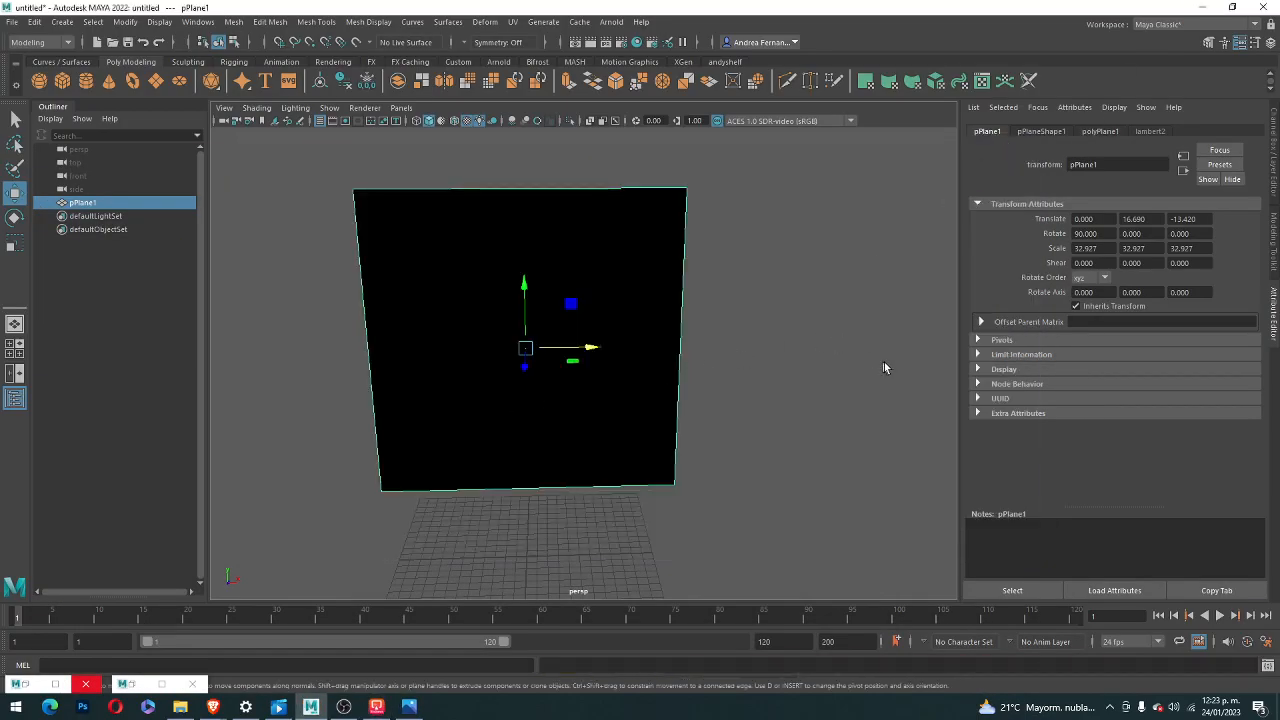
click(979, 369)
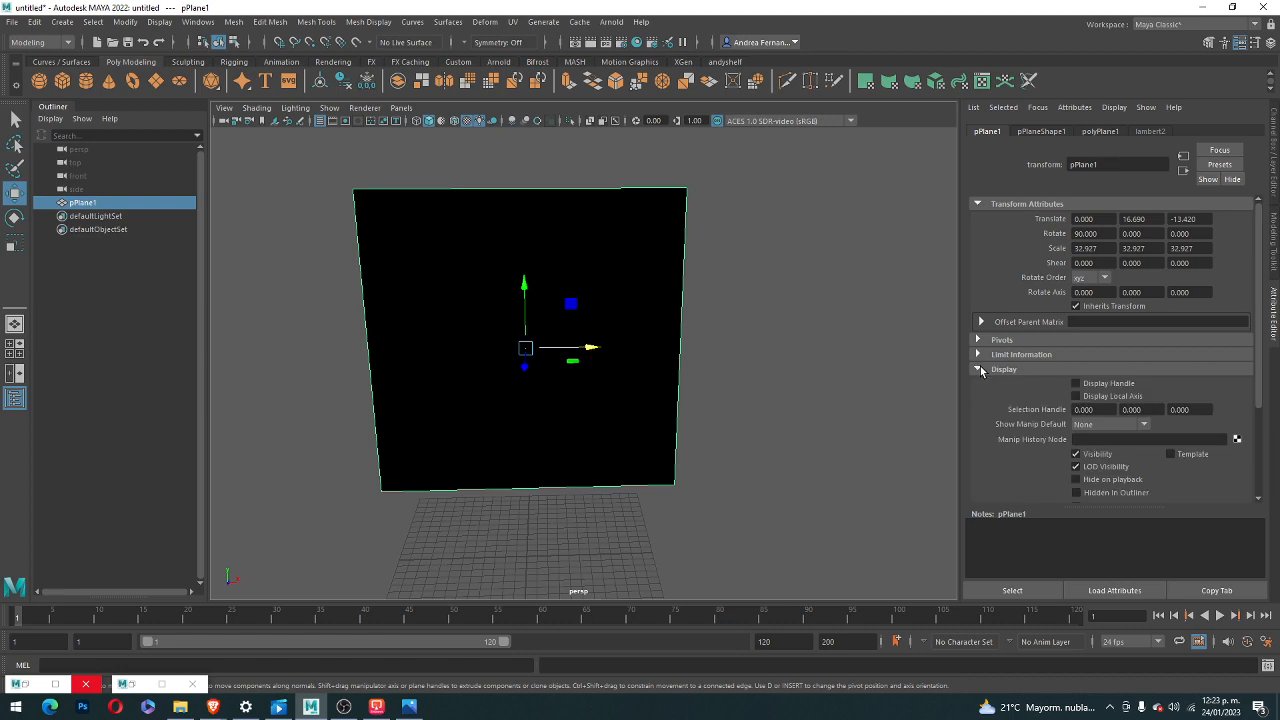
click(979, 369)
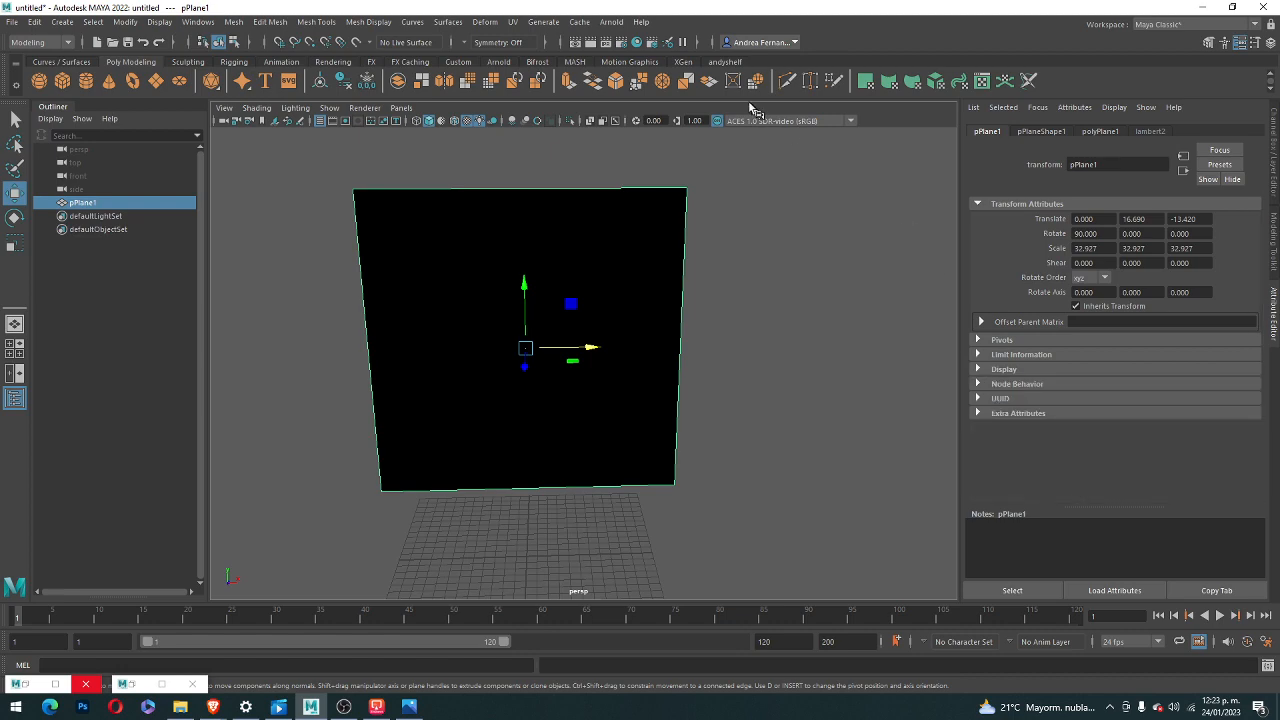
- In the Hypershade, relink lambert2's color file texture to front gorilla.png from sourceimages, then close the Hypershade
click(640, 42)
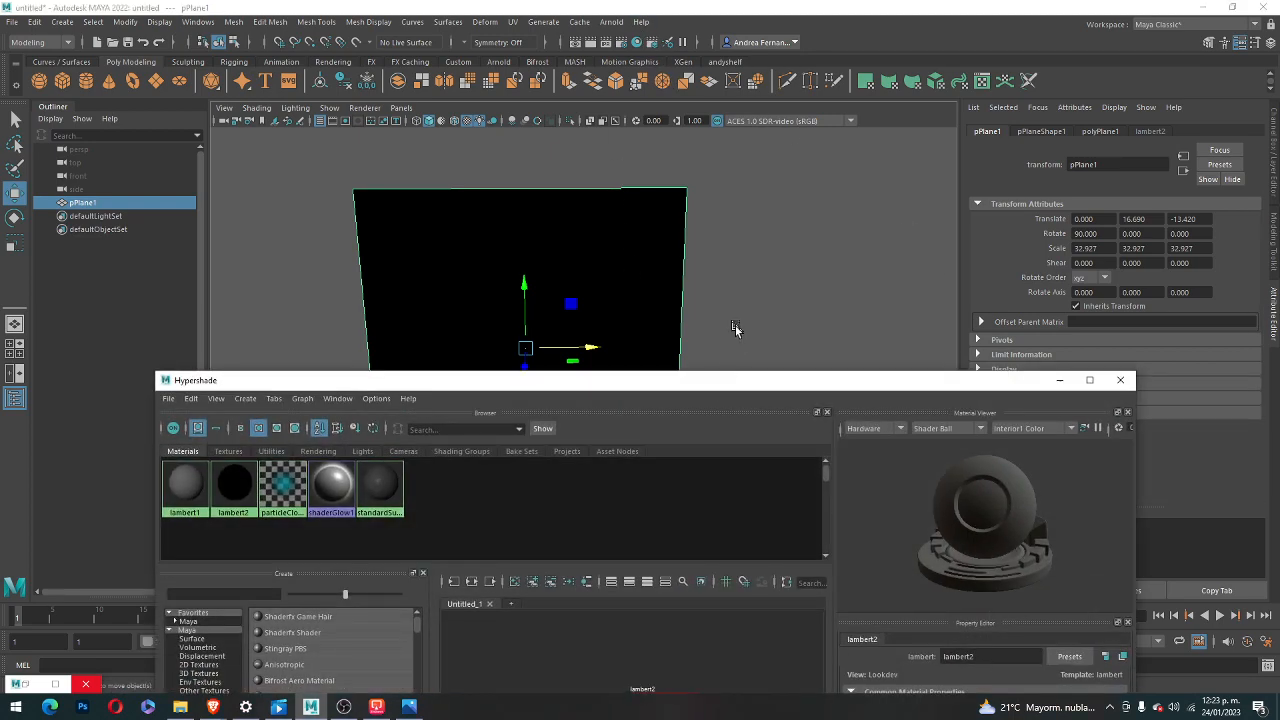
drag(732, 374, 729, 67)
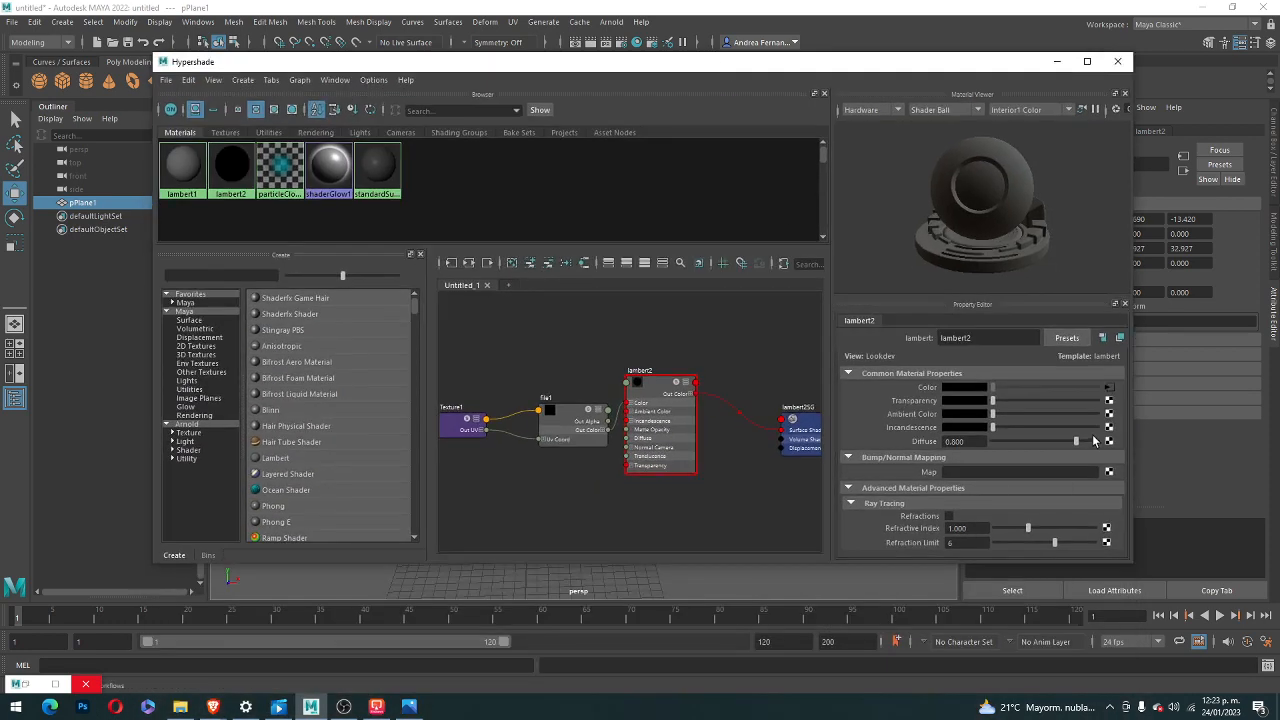
click(1108, 389)
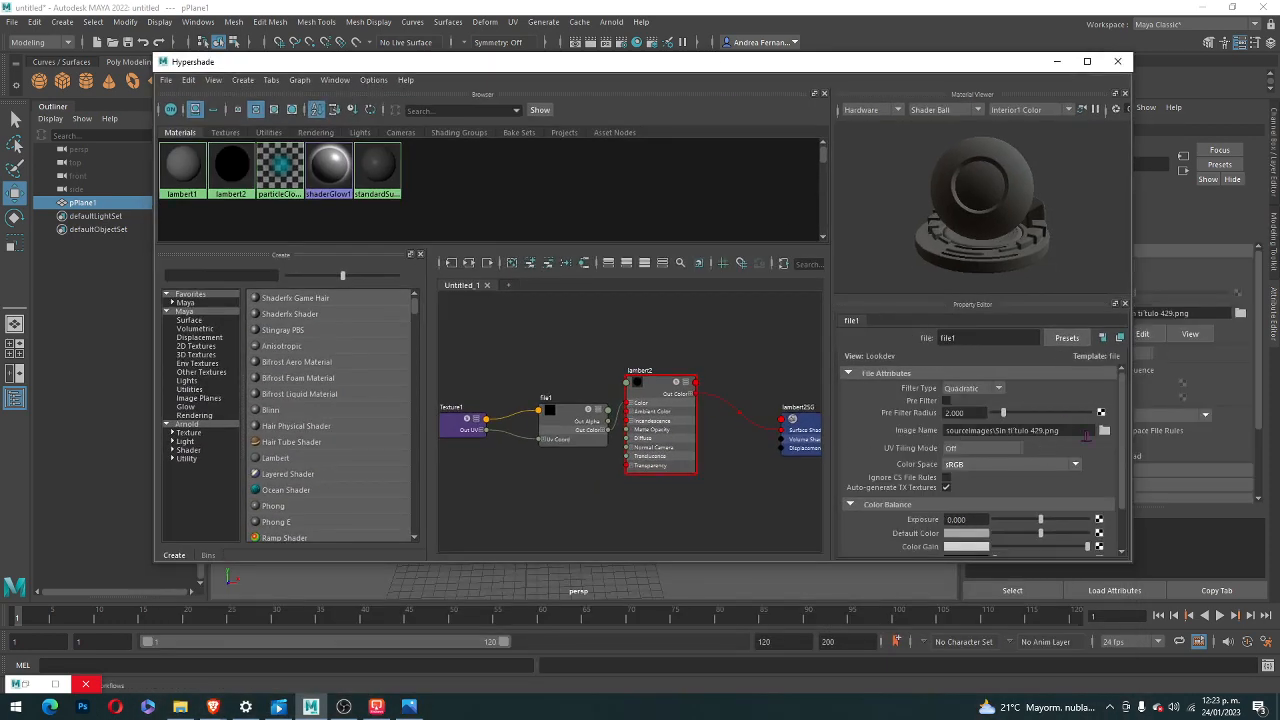
click(1104, 430)
click(272, 217)
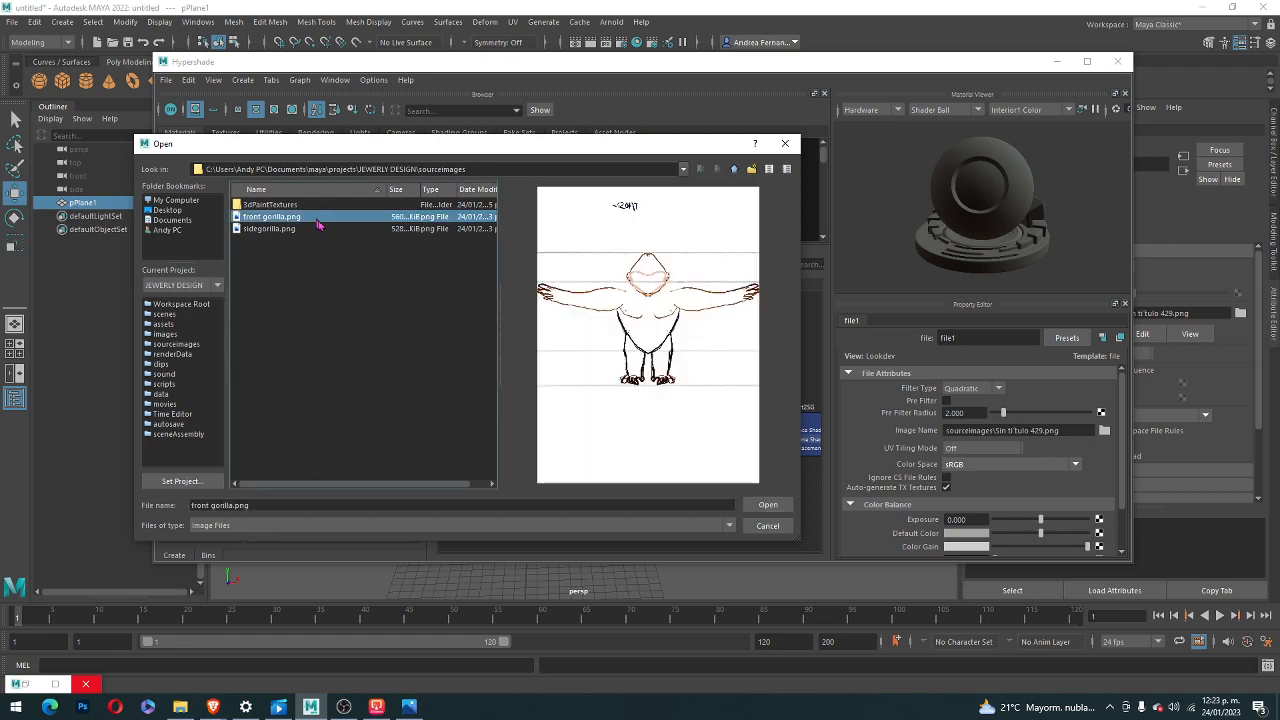
click(754, 503)
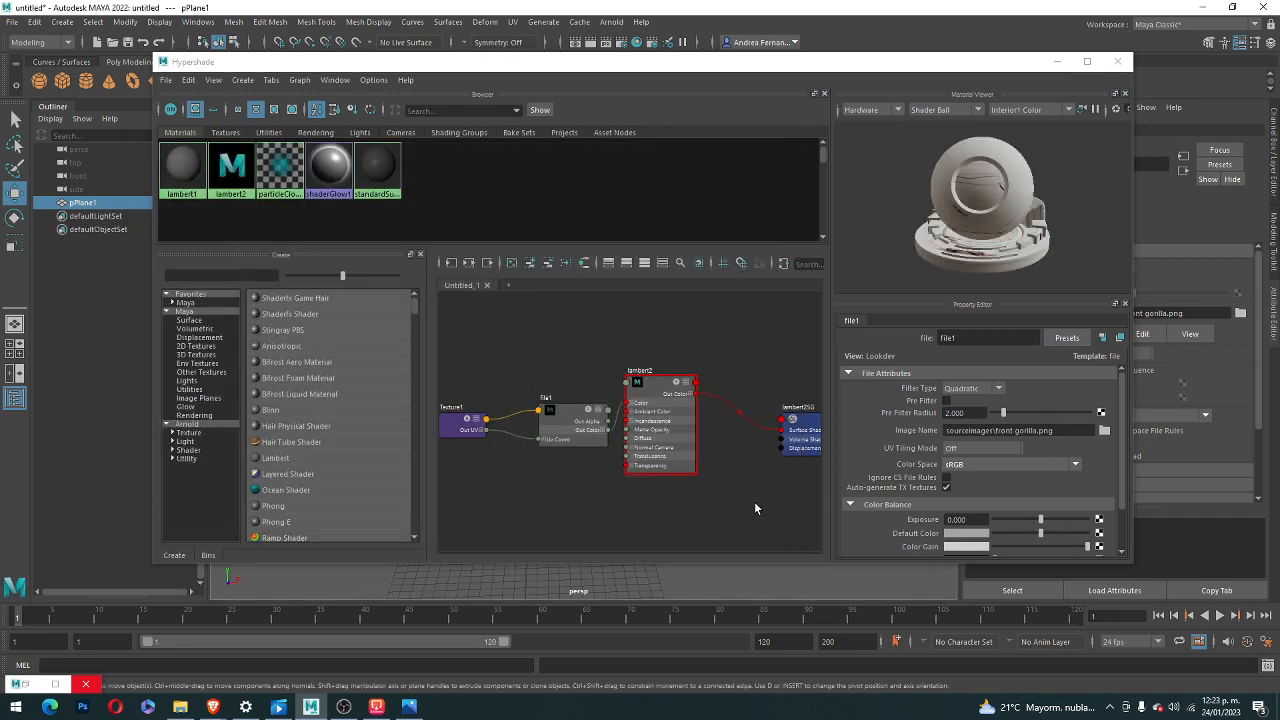
drag(760, 64, 748, 232)
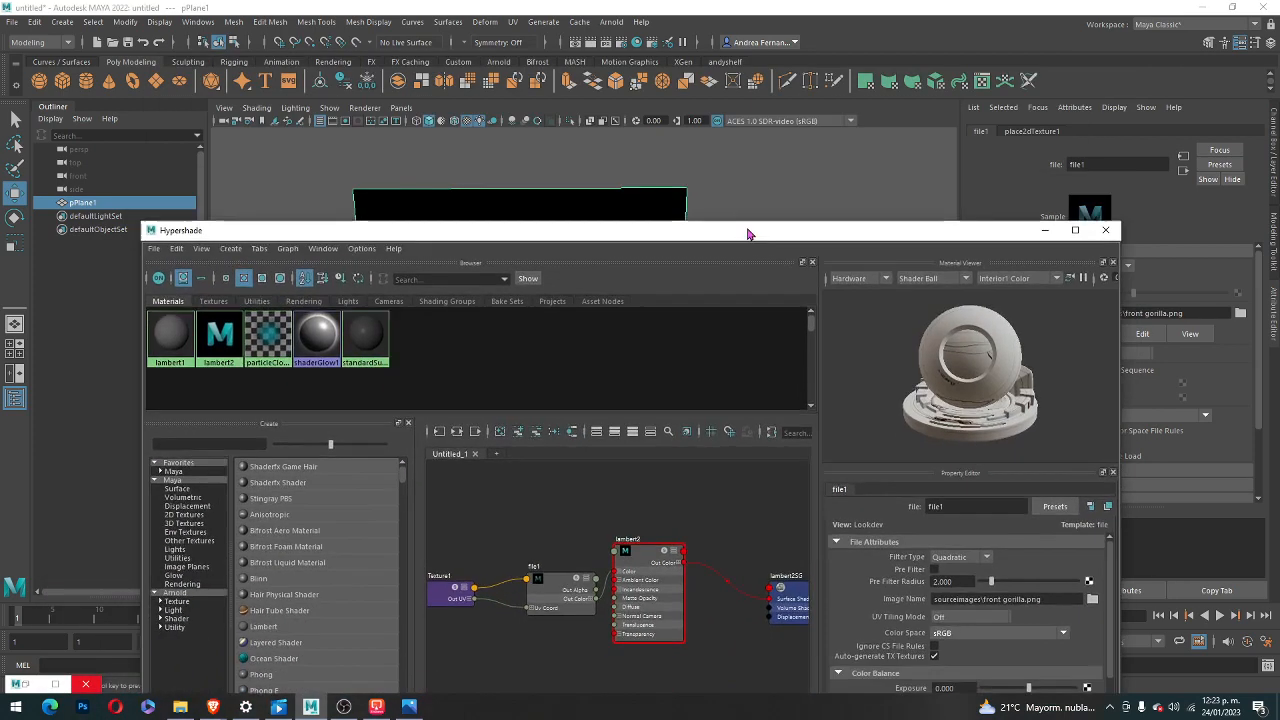
click(1105, 230)
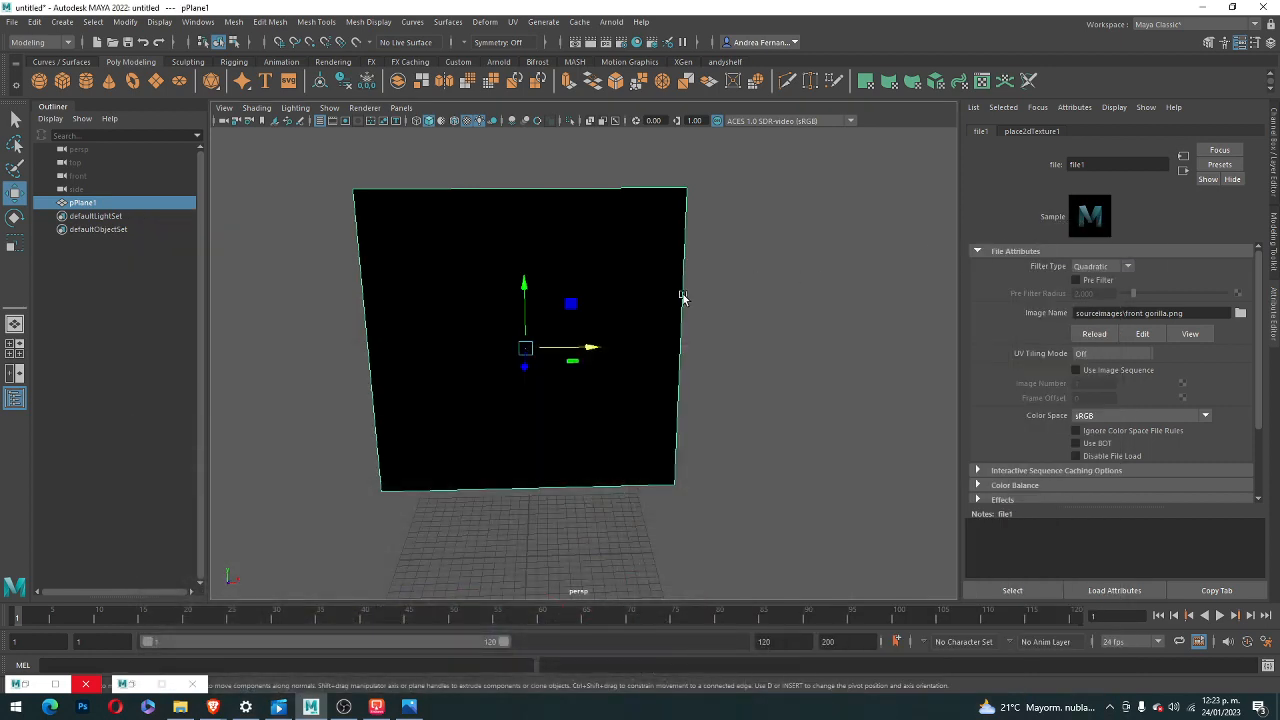
- Refresh the viewport's textured display and inspect the front gorilla sketch on the upright plane
key(5)
key(6)
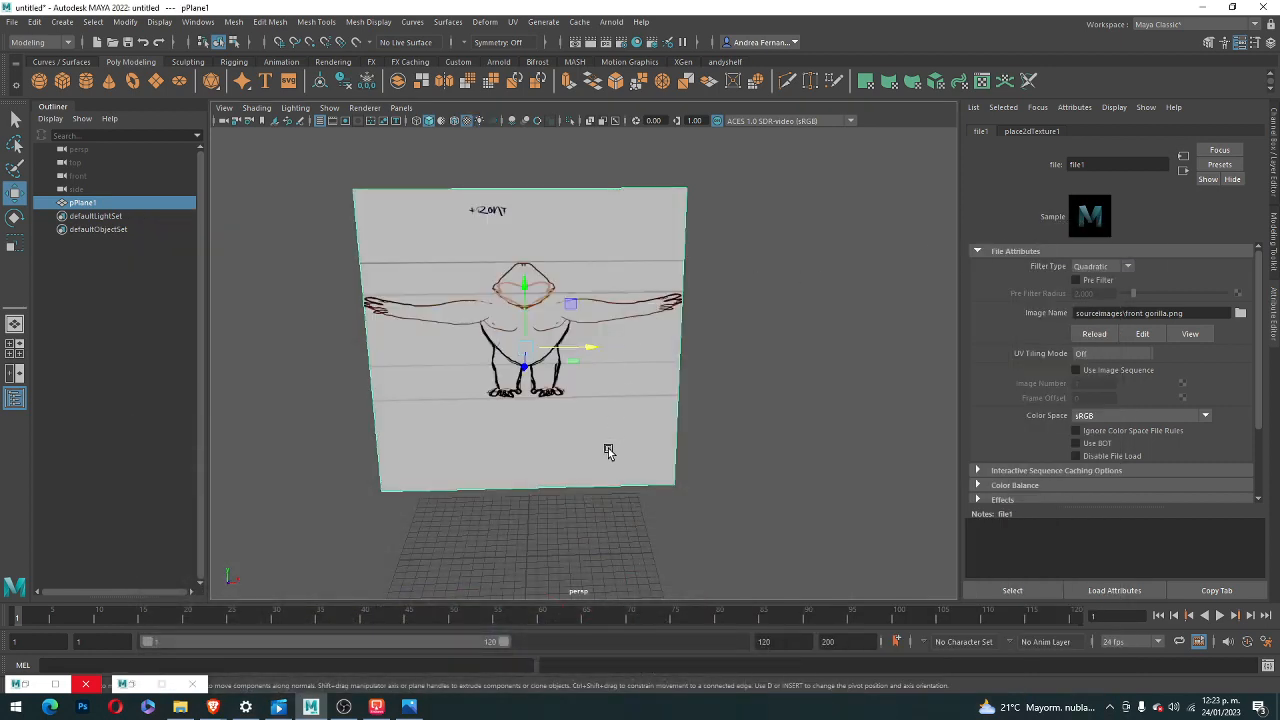
alt+drag(683, 458, 694, 491)
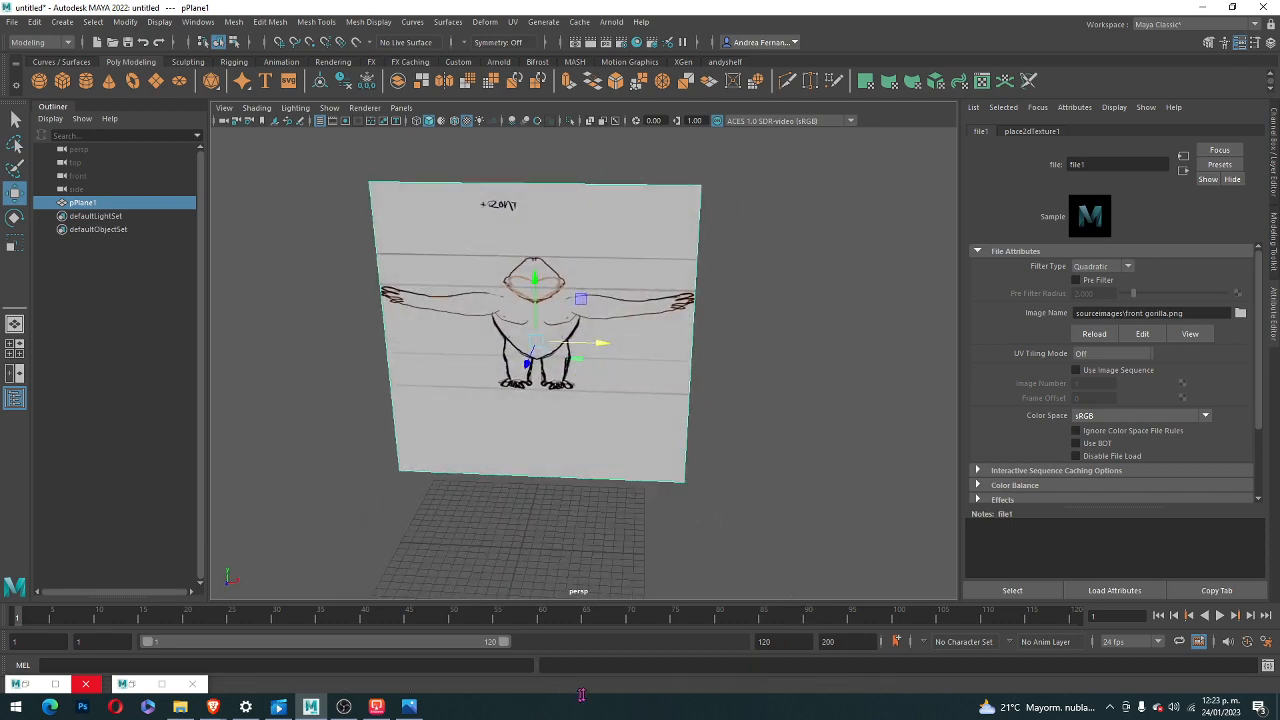
scroll(594, 480, up, 3)
scroll(529, 531, down, 5)
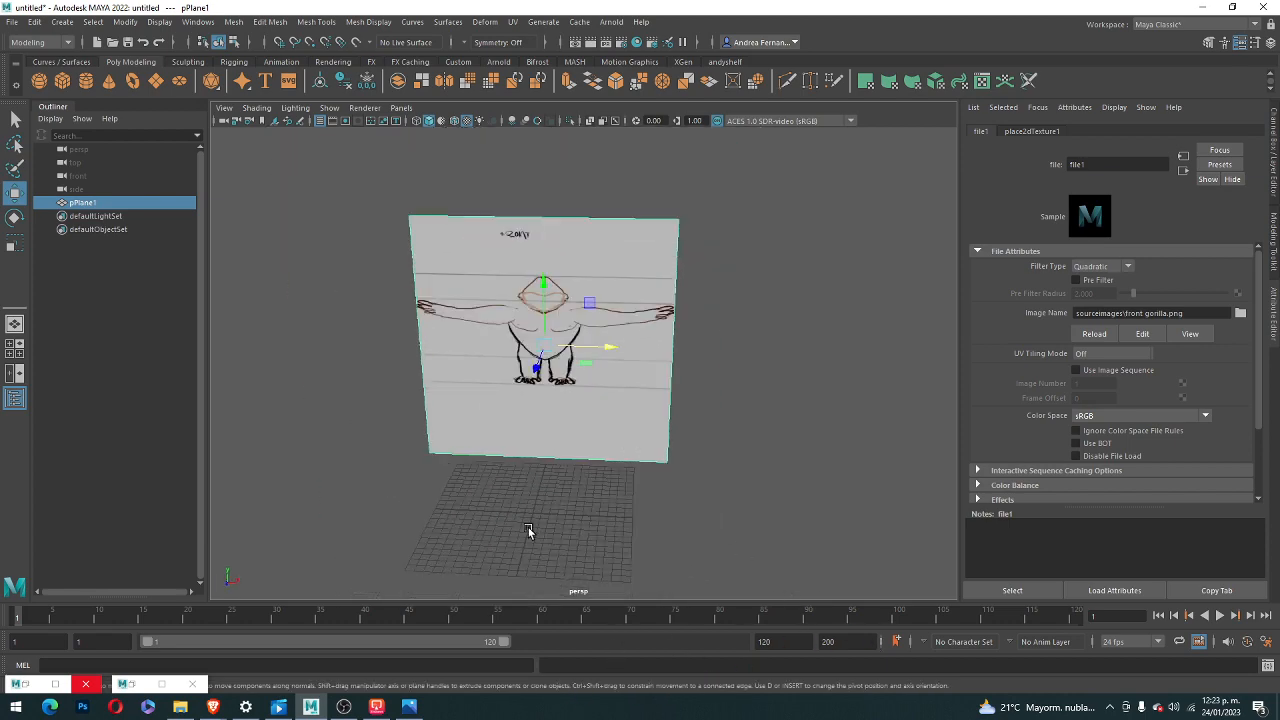
alt+drag(529, 531, 534, 477)
scroll(549, 424, up, 4)
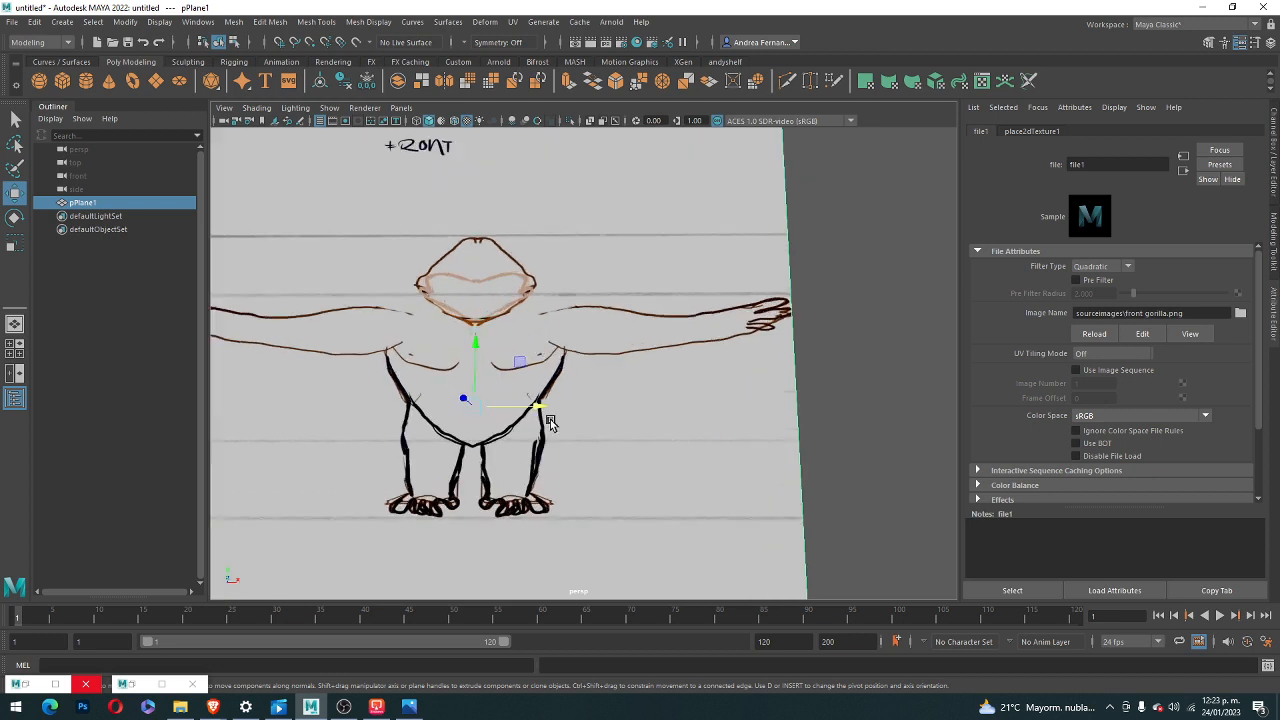
- Try to move the textured plane vertically in the perspective view, undo the move and clear the selection
scroll(549, 424, down, 5)
mouse_move(549, 424)
alt+mouse_down()
mouse_move(531, 451)
mouse_move(553, 432)
alt+mouse_up()
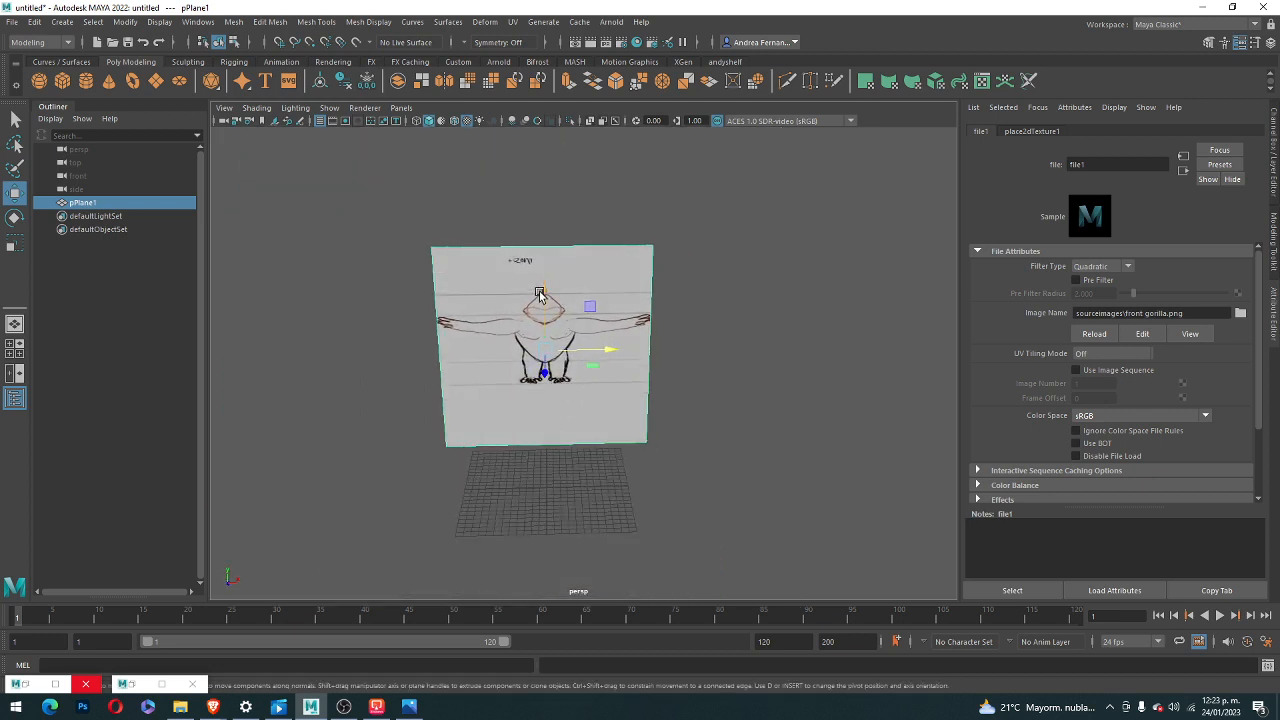
drag(540, 292, 545, 324)
key(ctrl+z)
click(690, 404)
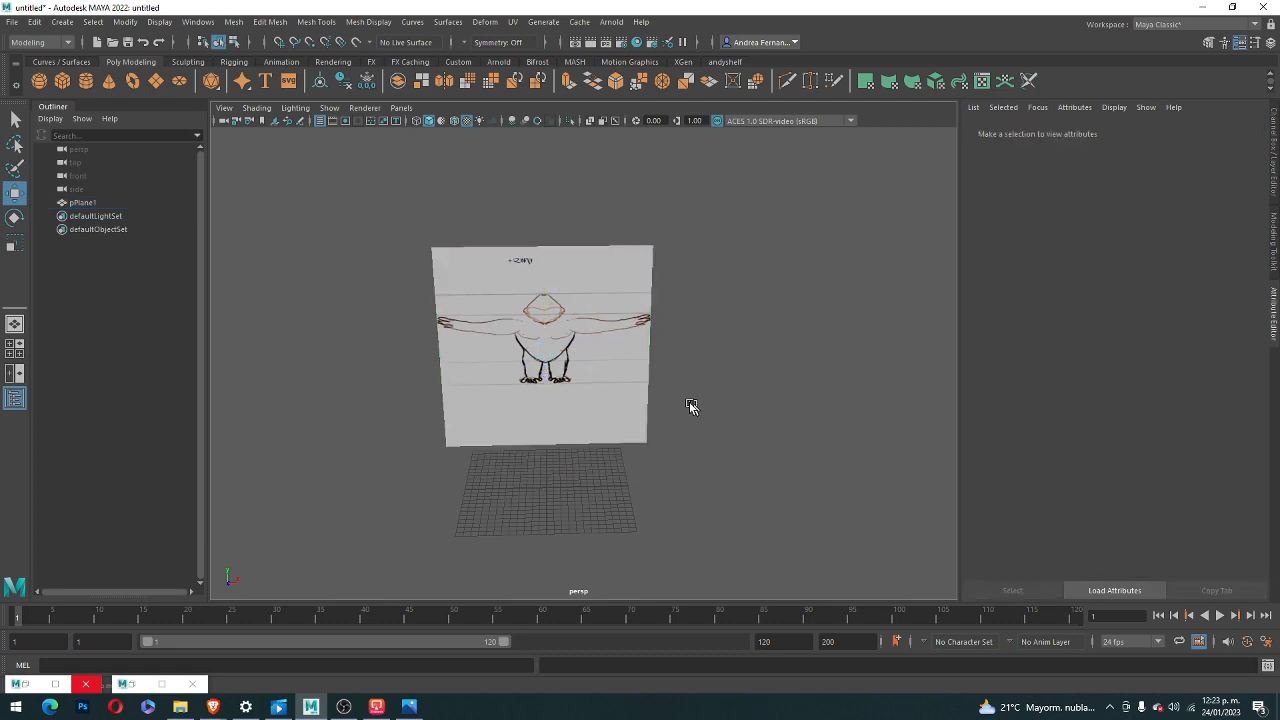
- Show the front view beside the perspective view and select the upright plane in it
key(space)
scroll(457, 357, down, 3)
scroll(455, 354, up, 4)
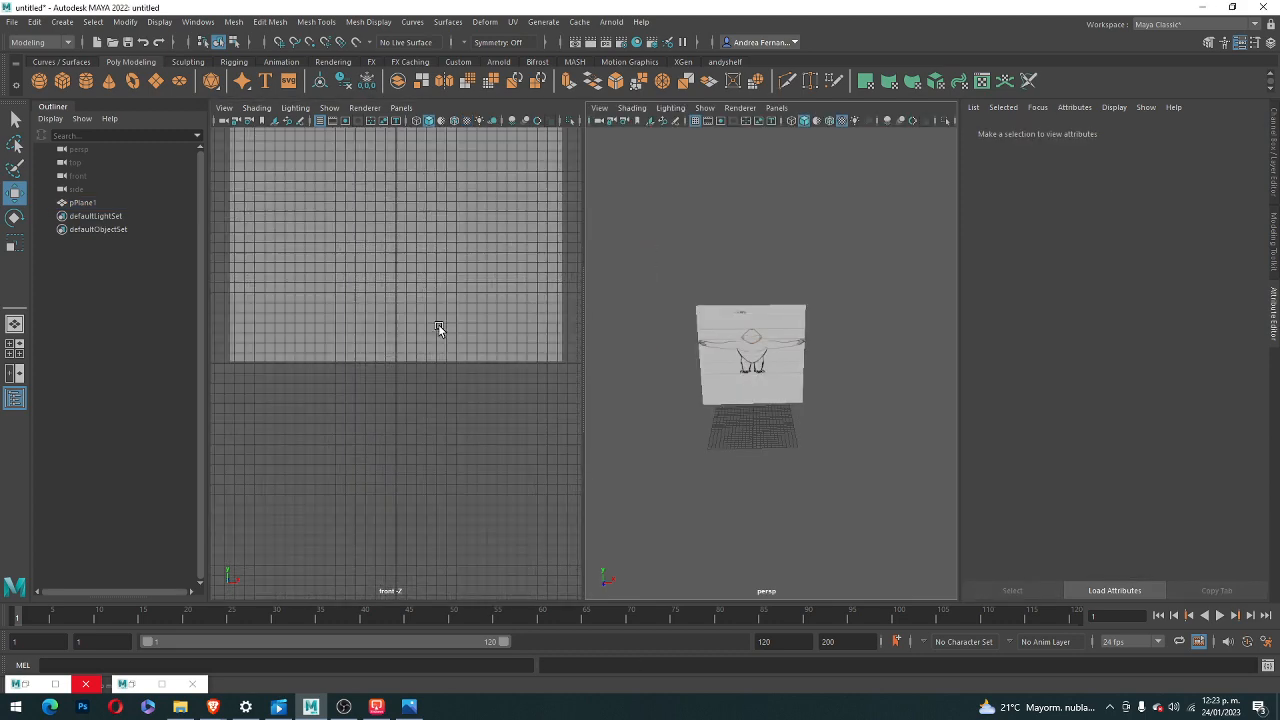
scroll(438, 326, down, 2)
click(454, 266)
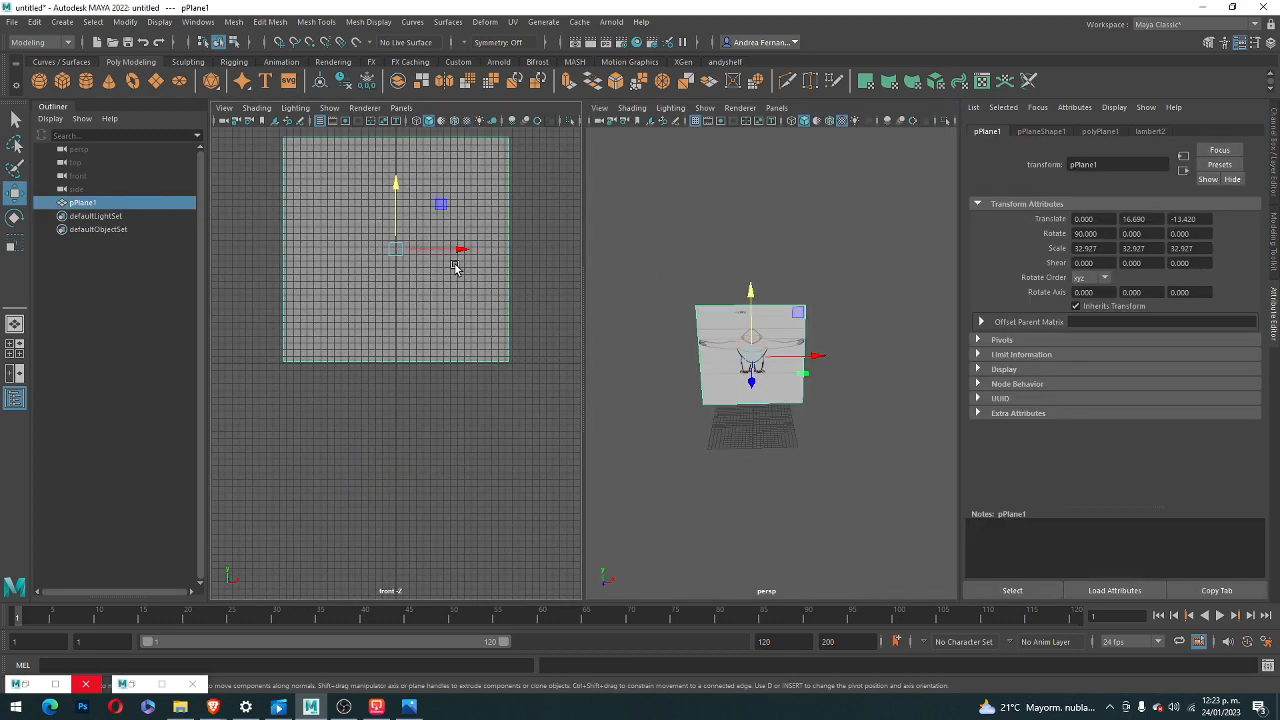
key(7)
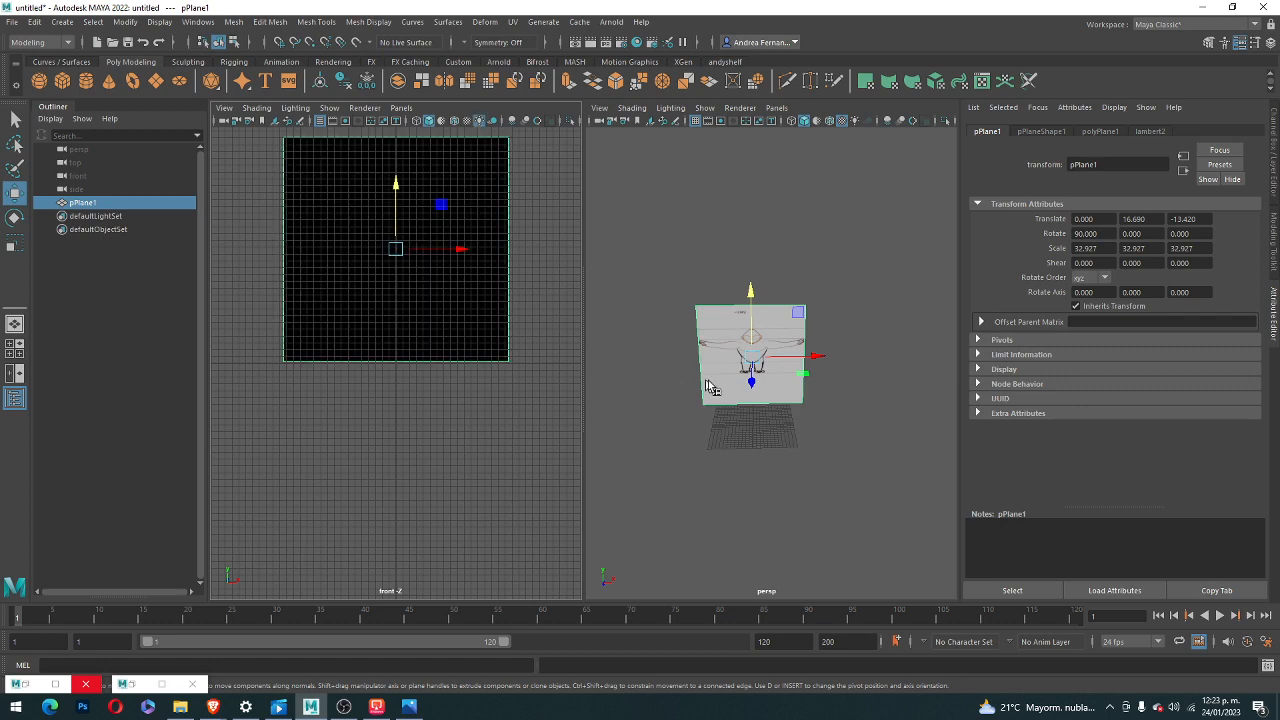
key(e)
mouse_move(710, 382)
mouse_down()
mouse_move(883, 397)
mouse_move(710, 396)
mouse_up()
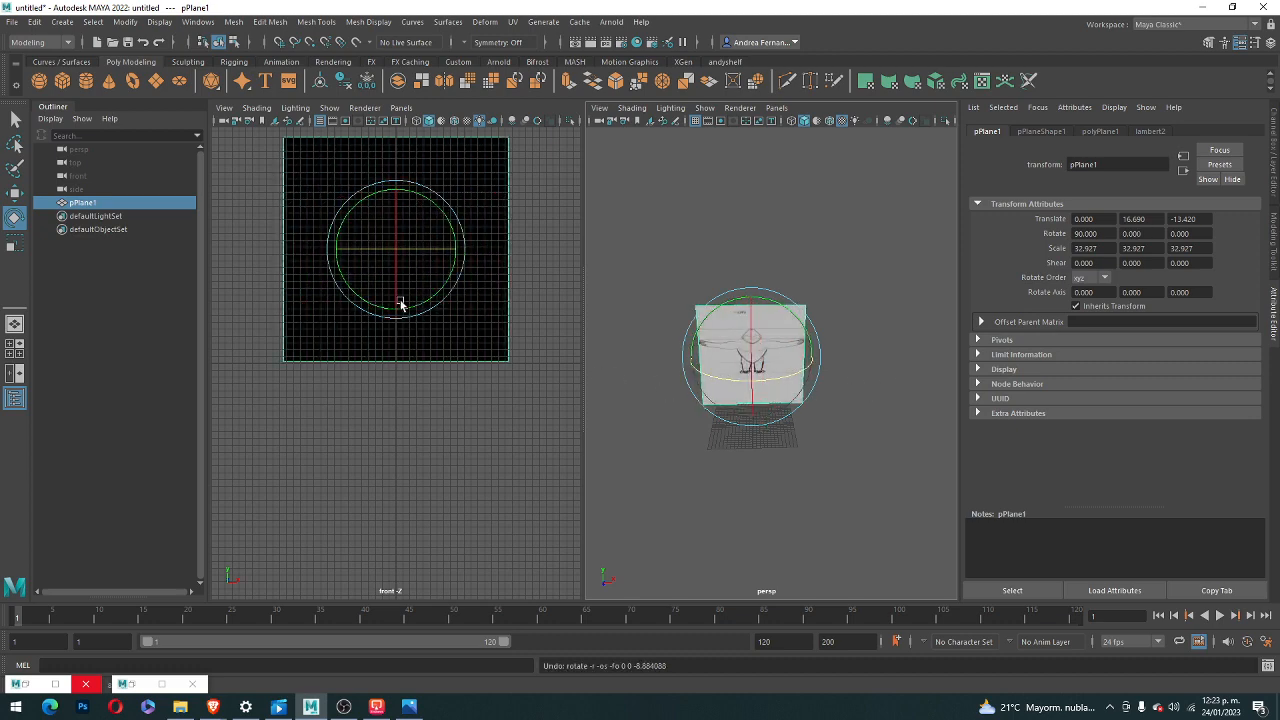
- Display the plane textured and smooth-previewed in the front view, and maximize that view on the gorilla sketch
key(6)
key(3)
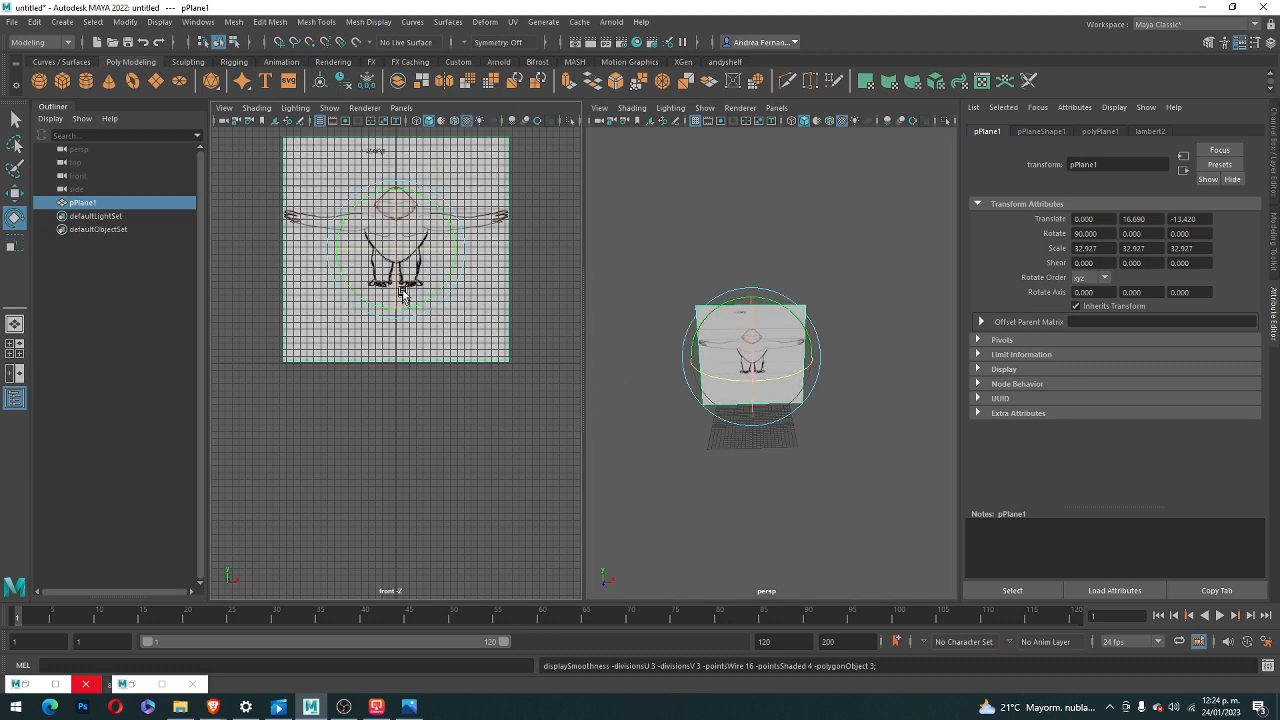
scroll(400, 290, up, 4)
scroll(400, 286, down, 3)
key(space)
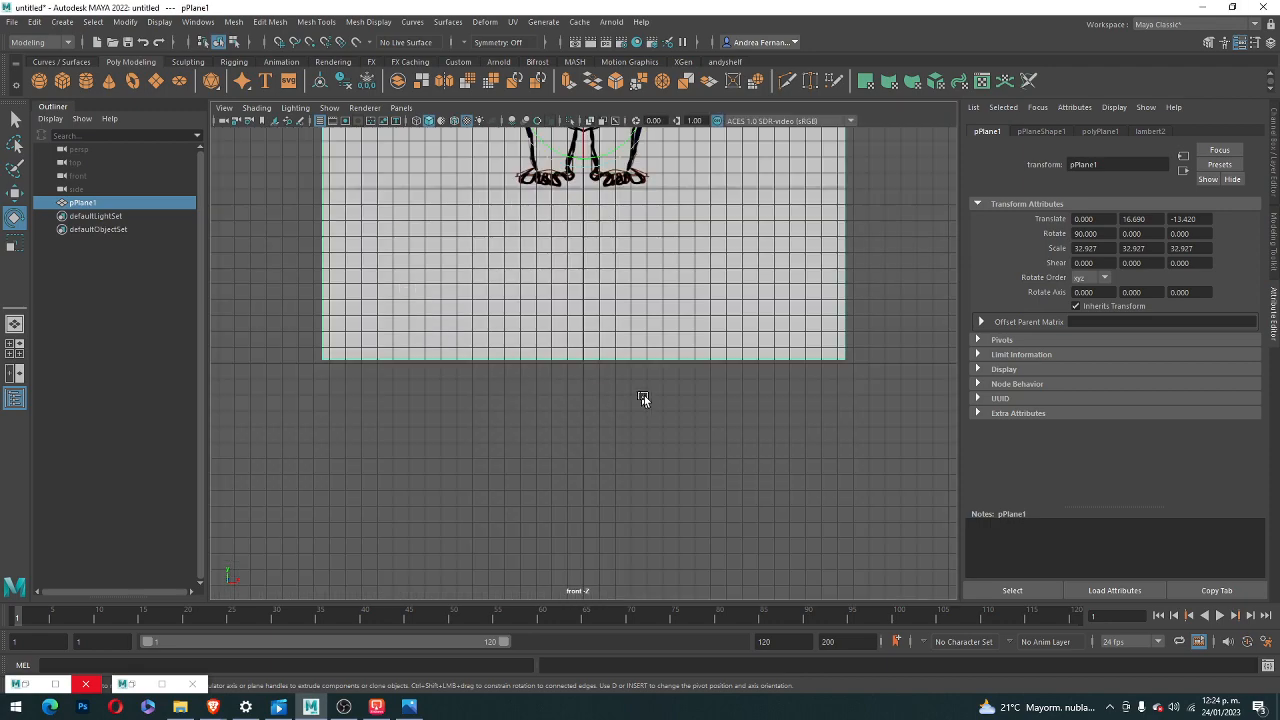
scroll(634, 376, down, 2)
alt+middle_drag(632, 373, 580, 606)
scroll(548, 428, up, 1)
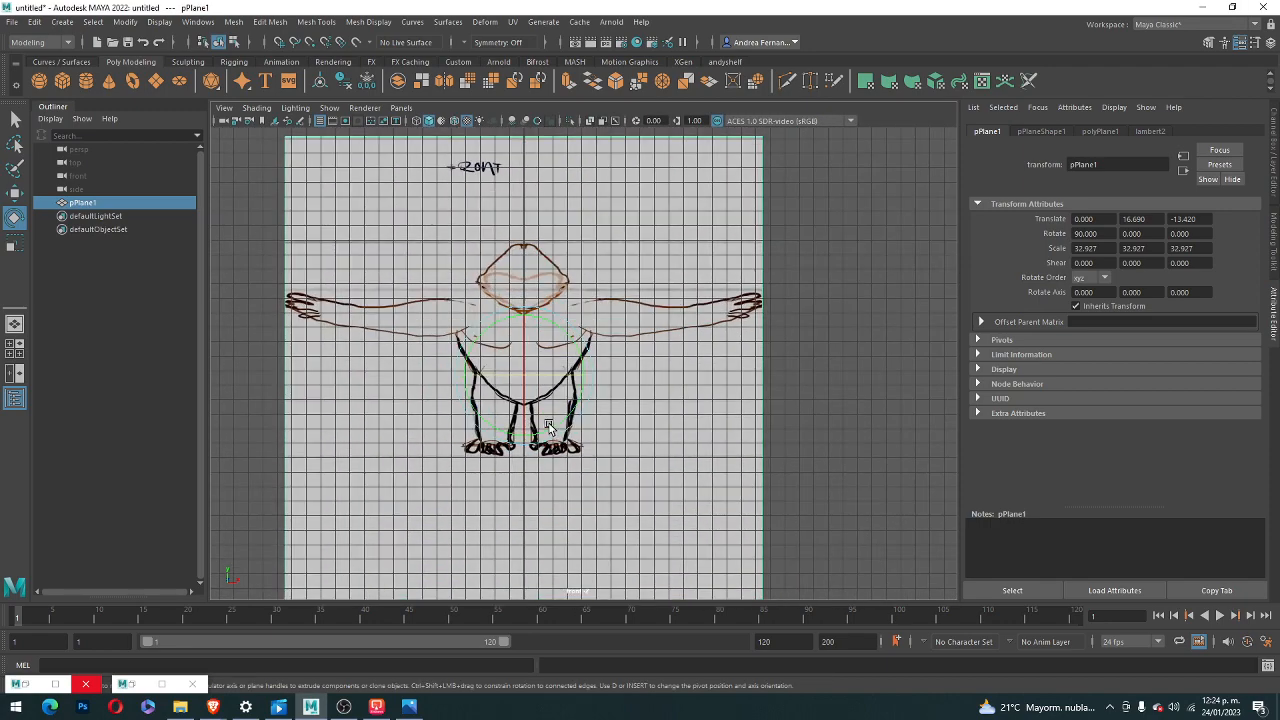
- Stretch the front sketch plane vertically to a Z scale of about 44.634 and deselect it
scroll(548, 428, down, 3)
key(w)
key(r)
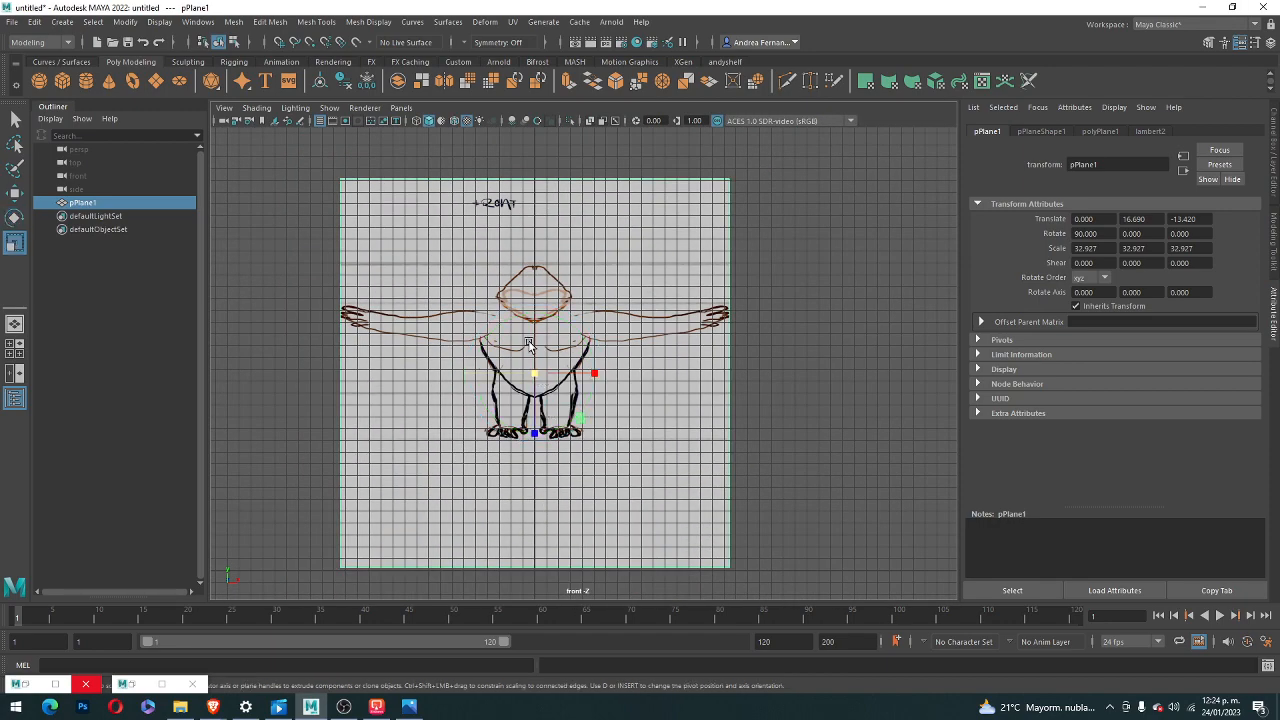
mouse_move(535, 435)
mouse_down()
mouse_move(540, 450)
mouse_move(550, 402)
mouse_move(538, 528)
mouse_move(540, 450)
mouse_move(548, 457)
mouse_up()
click(774, 366)
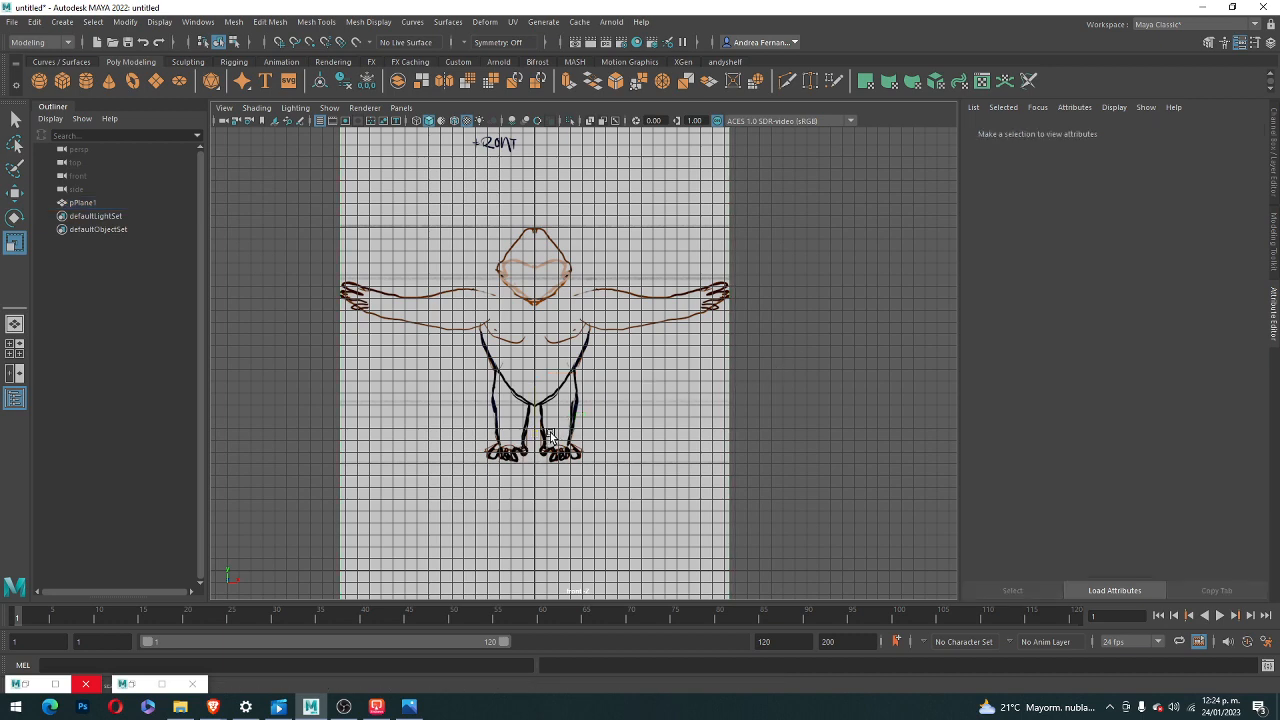
- Return to the maximized perspective view and examine the stretched front sketch plane from different angles
scroll(651, 400, down, 5)
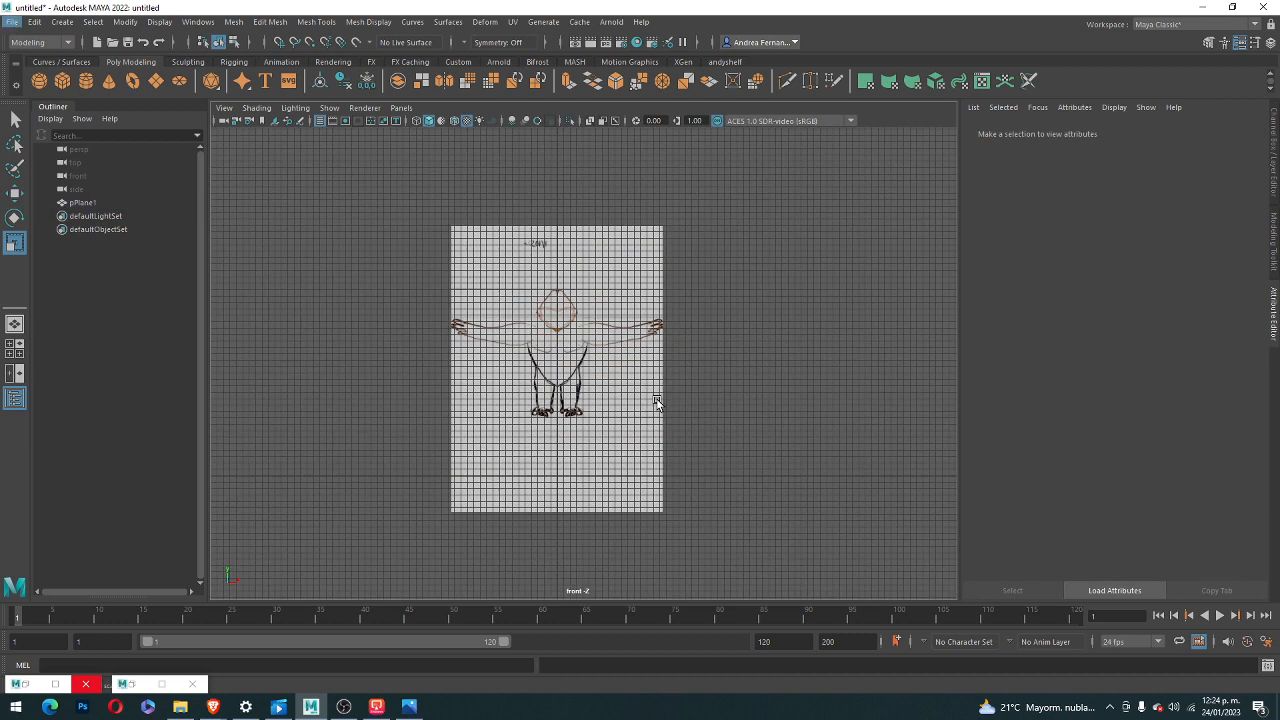
key(space)
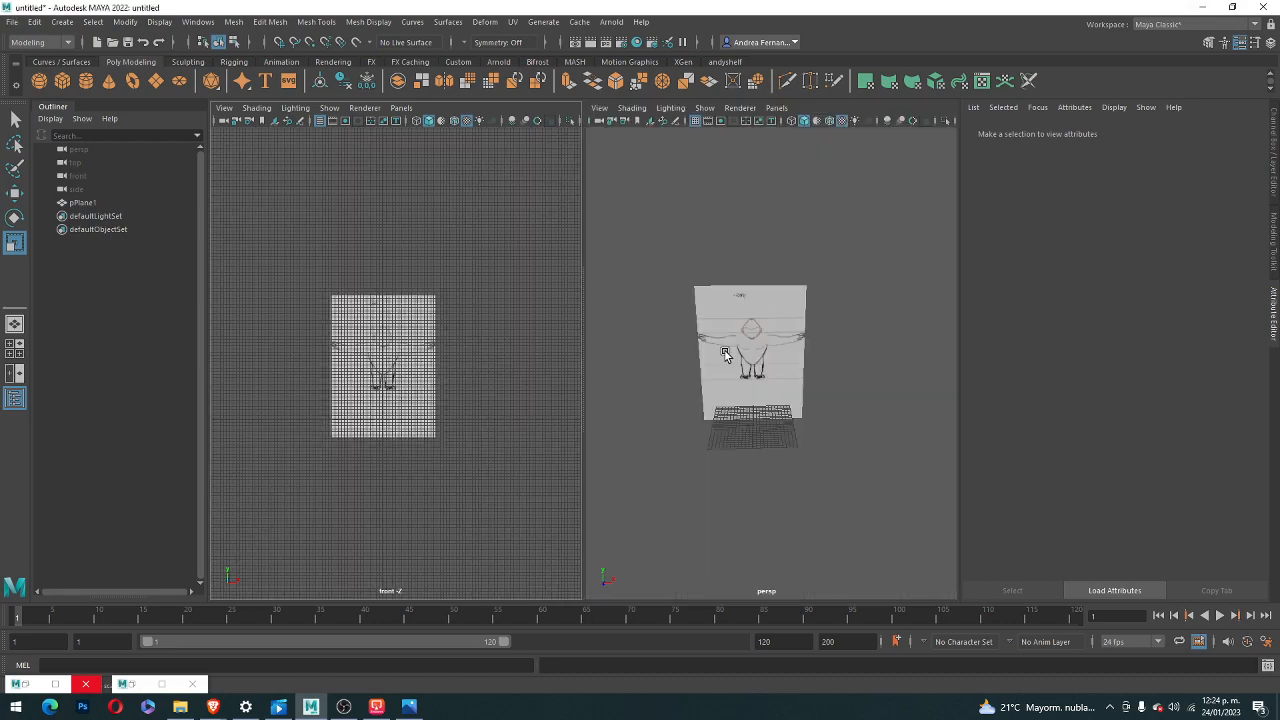
key(space)
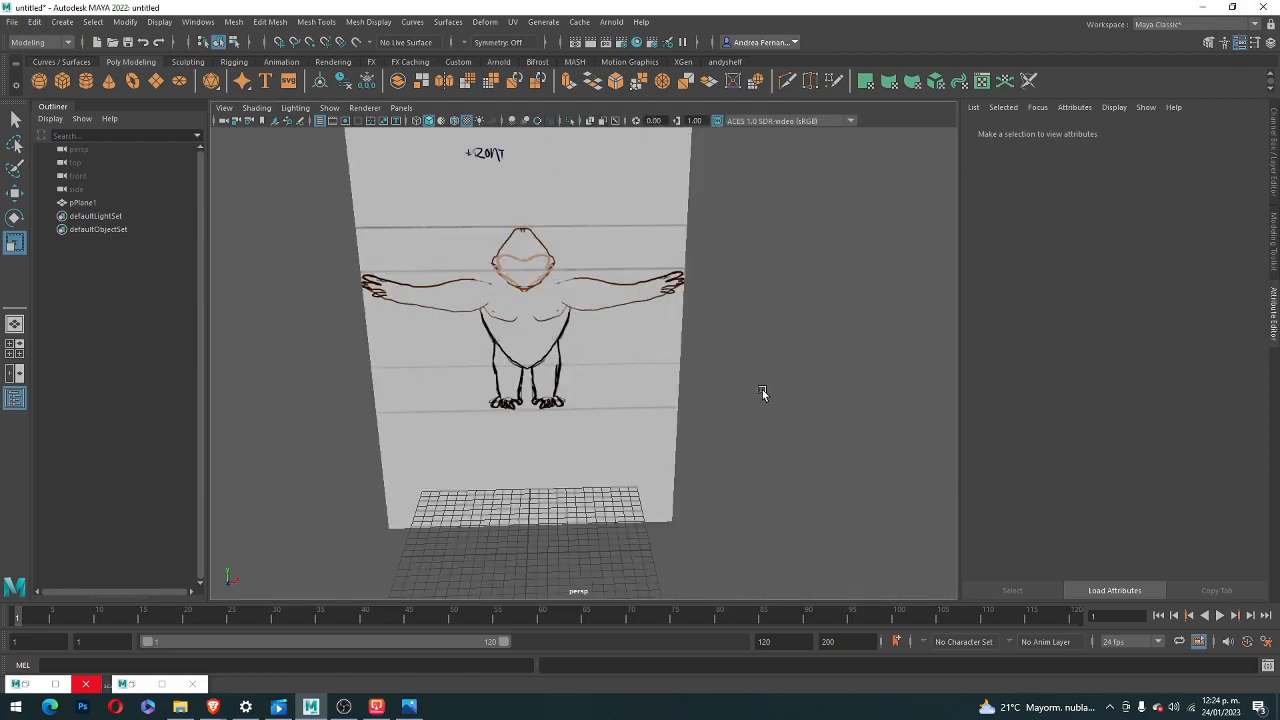
mouse_move(610, 390)
alt+mouse_down()
mouse_move(634, 391)
mouse_move(537, 400)
mouse_move(617, 381)
alt+mouse_up()
click(462, 440)
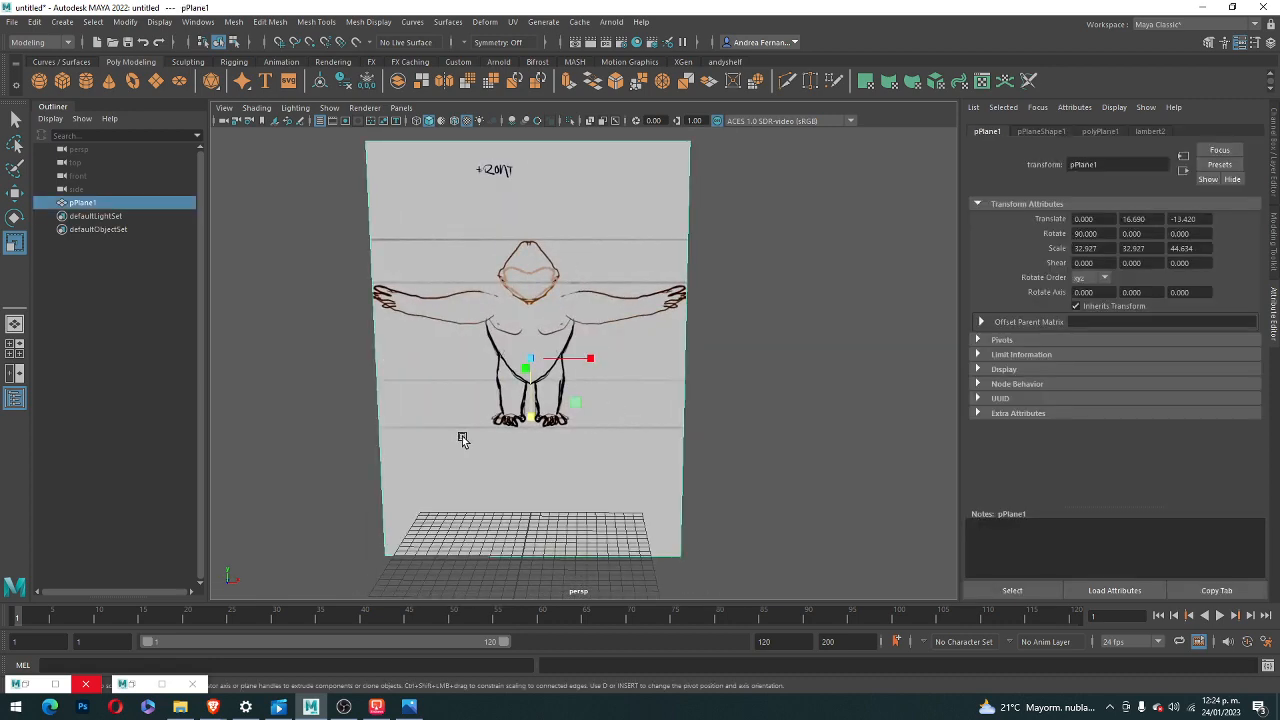
key(w)
drag(530, 292, 554, 311)
click(769, 374)
scroll(740, 371, down, 5)
alt+drag(740, 371, 670, 402)
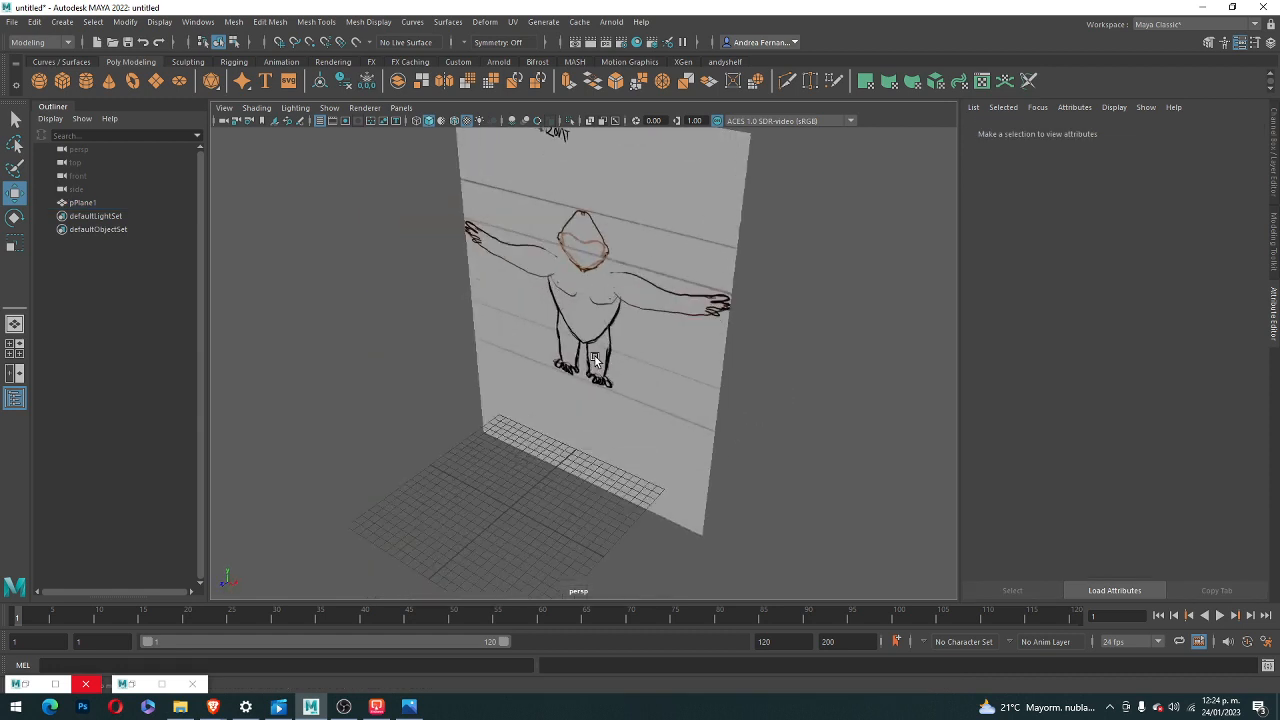
- Duplicate the front sketch plane and move the copy along X to about -34.727
click(590, 371)
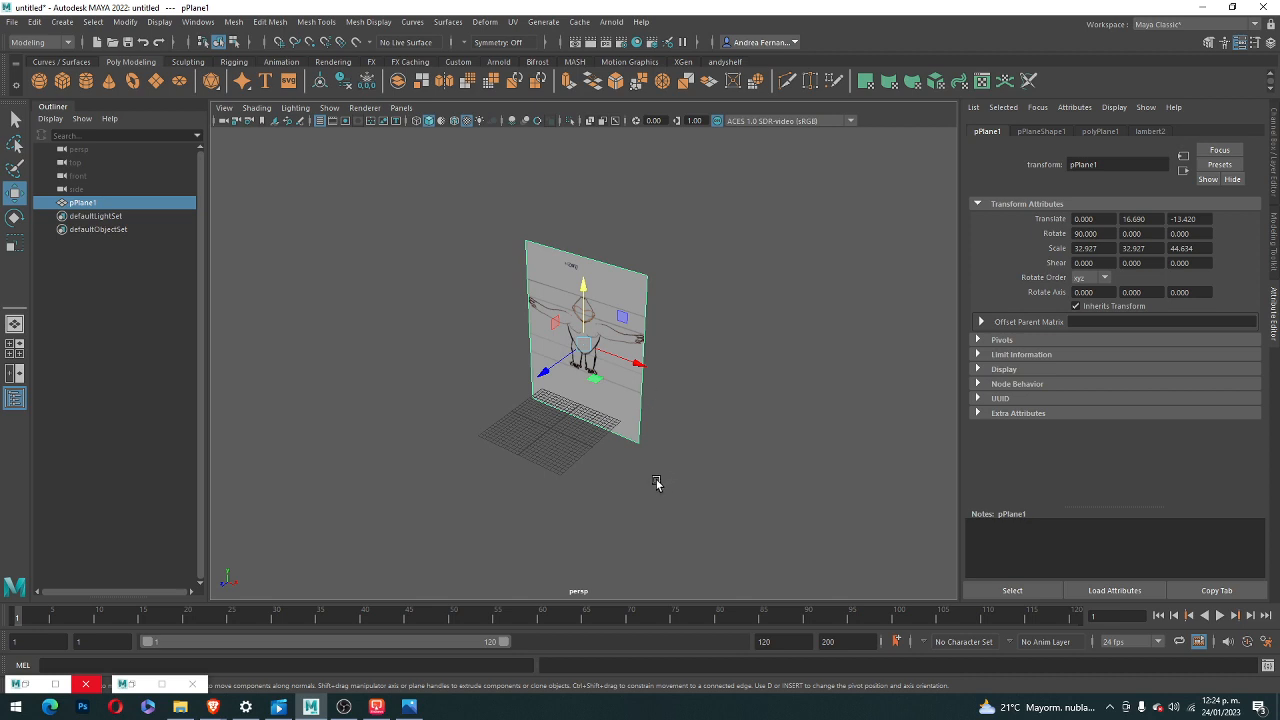
key(ctrl+d)
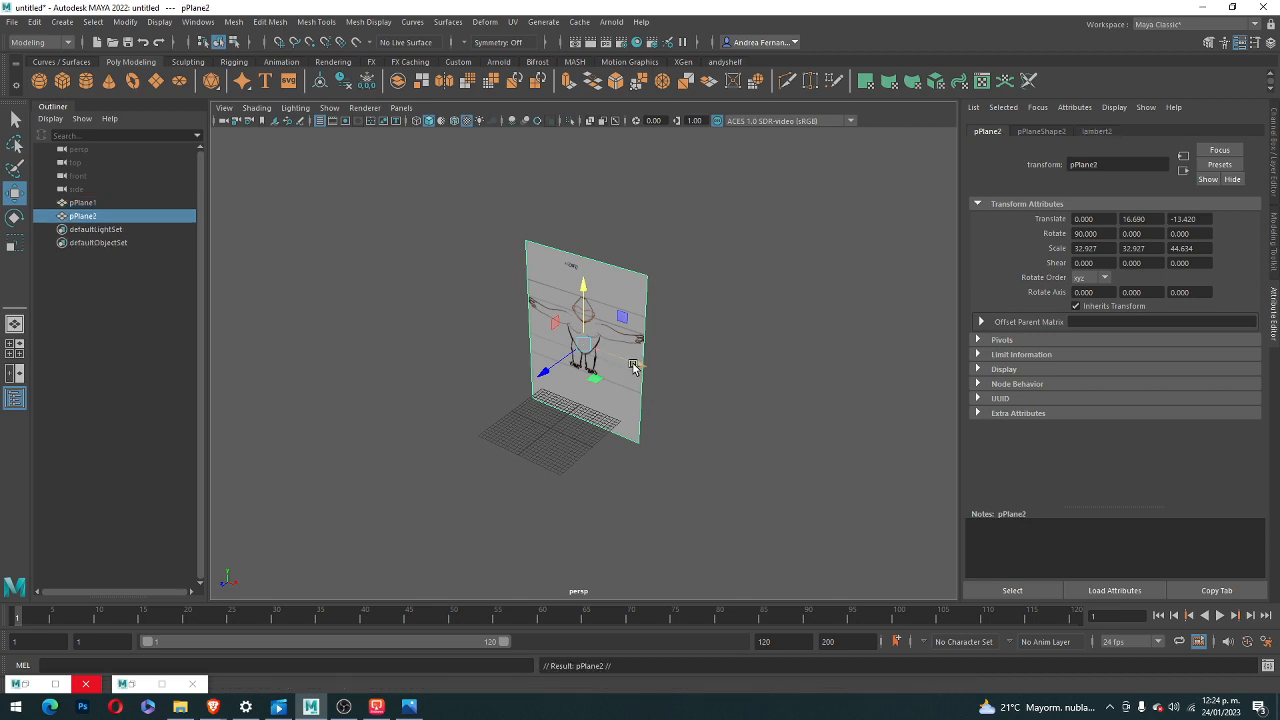
drag(633, 366, 529, 292)
- Switch to the four-view layout and bring the selected plane copy into sight in the side view
key(space)
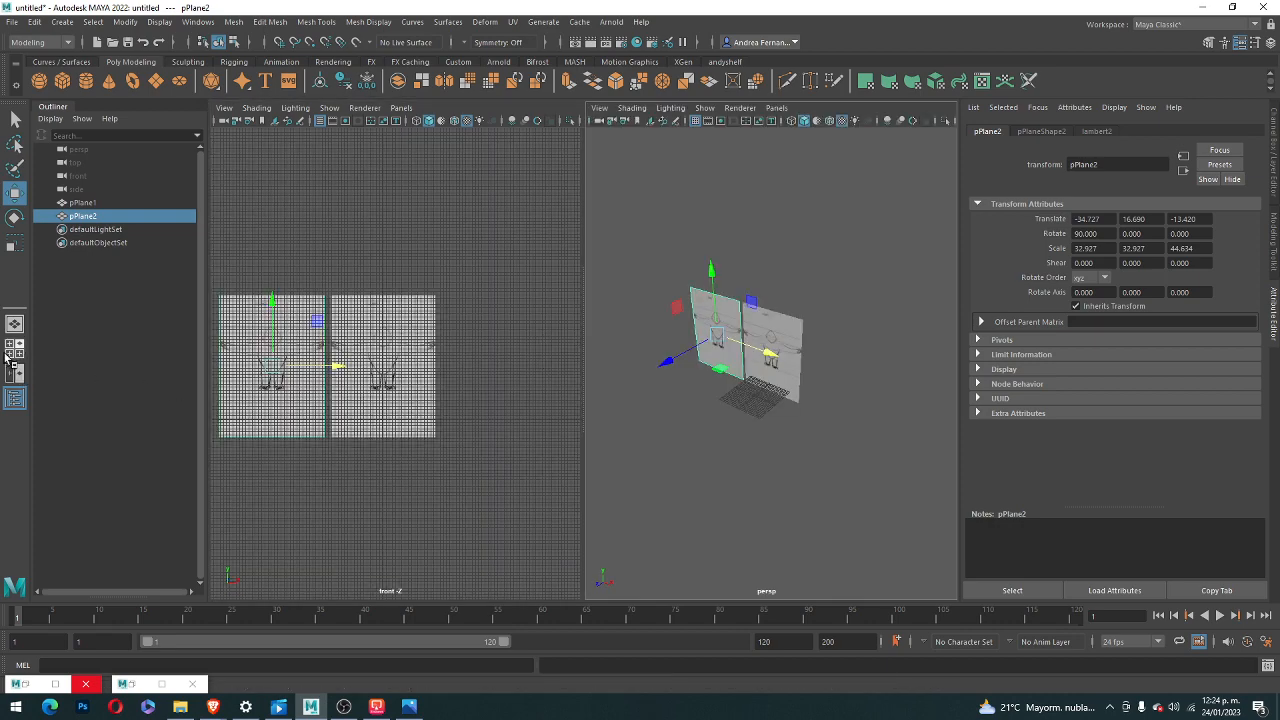
click(12, 350)
click(744, 465)
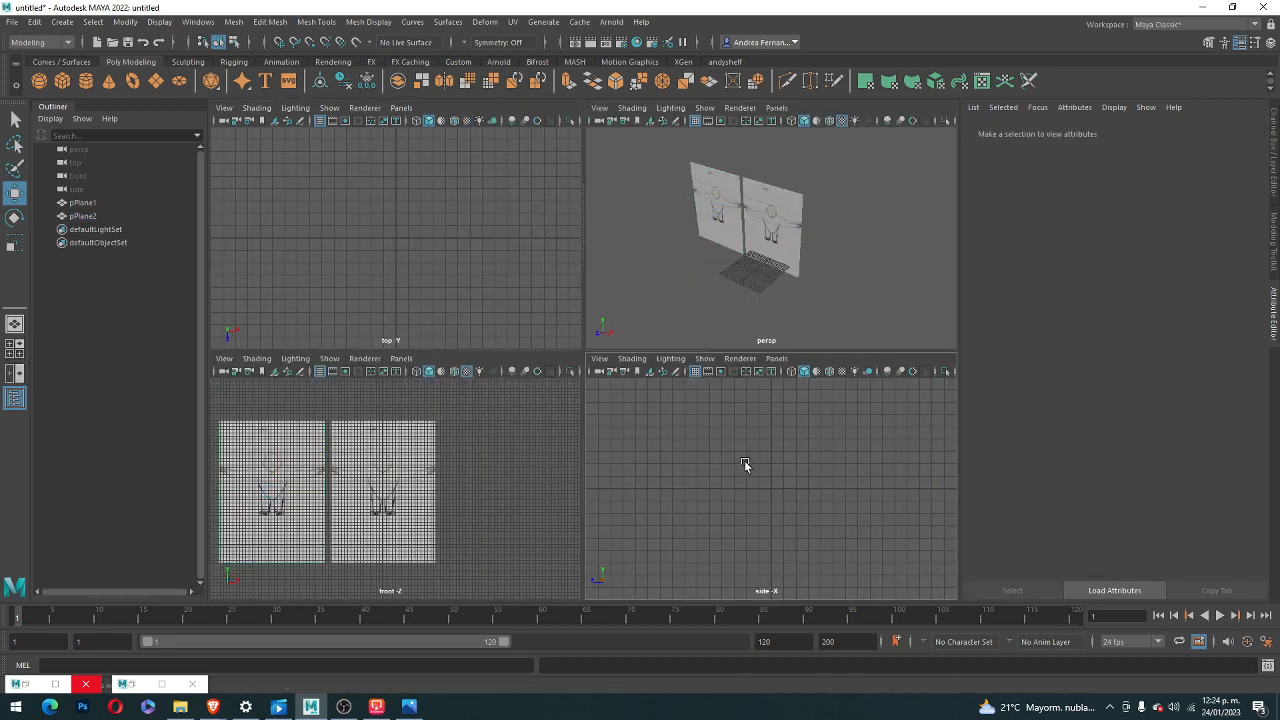
click(705, 175)
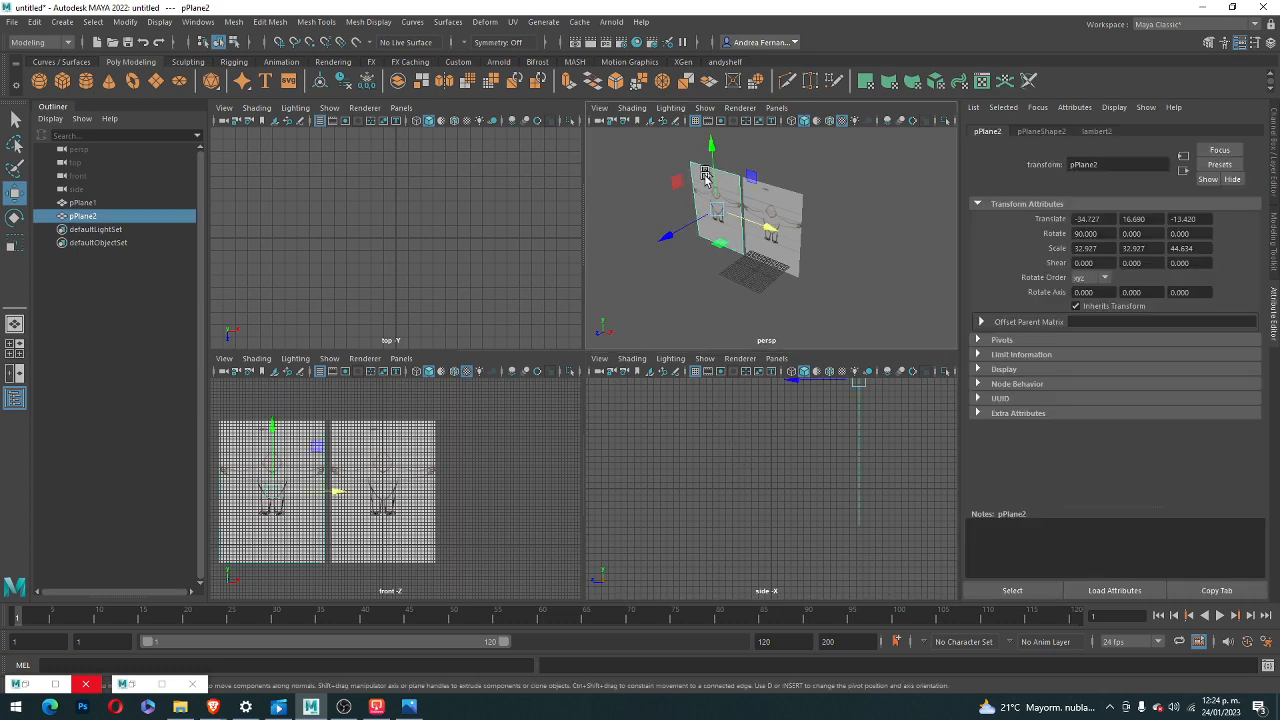
scroll(780, 470, down, 4)
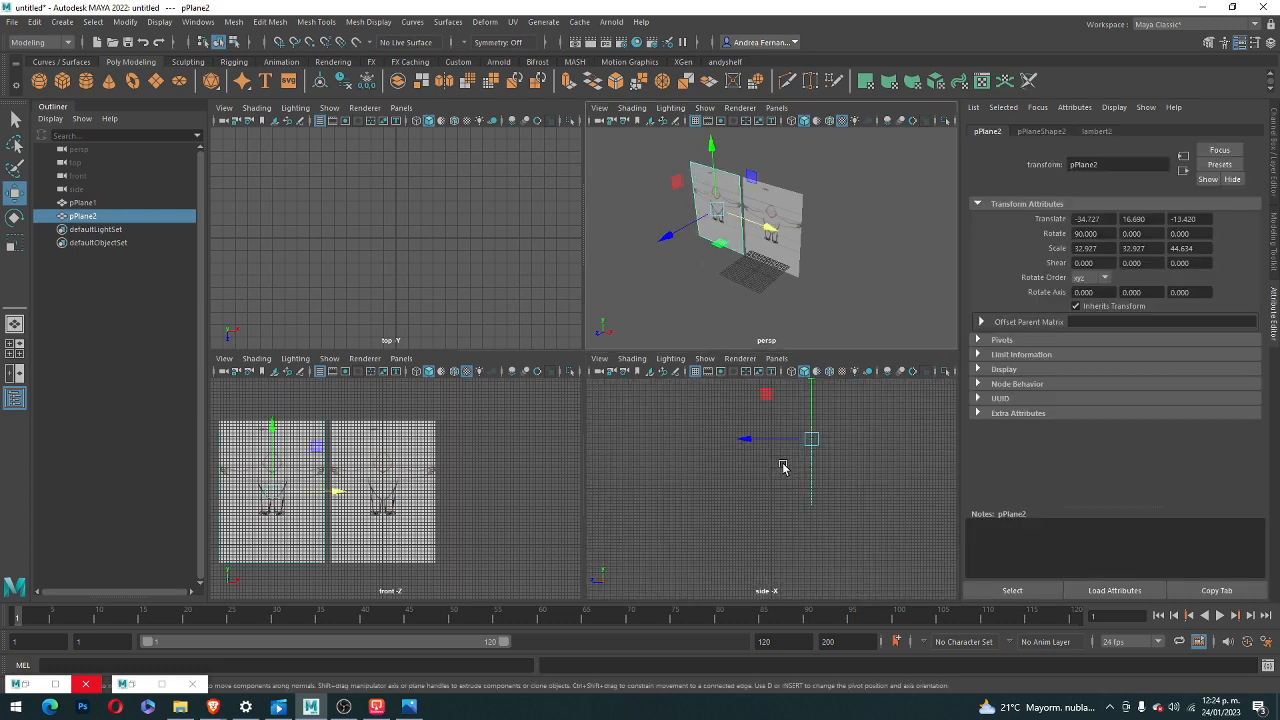
- Rotate the plane copy about Y and set its Y rotation to exactly 90
key(e)
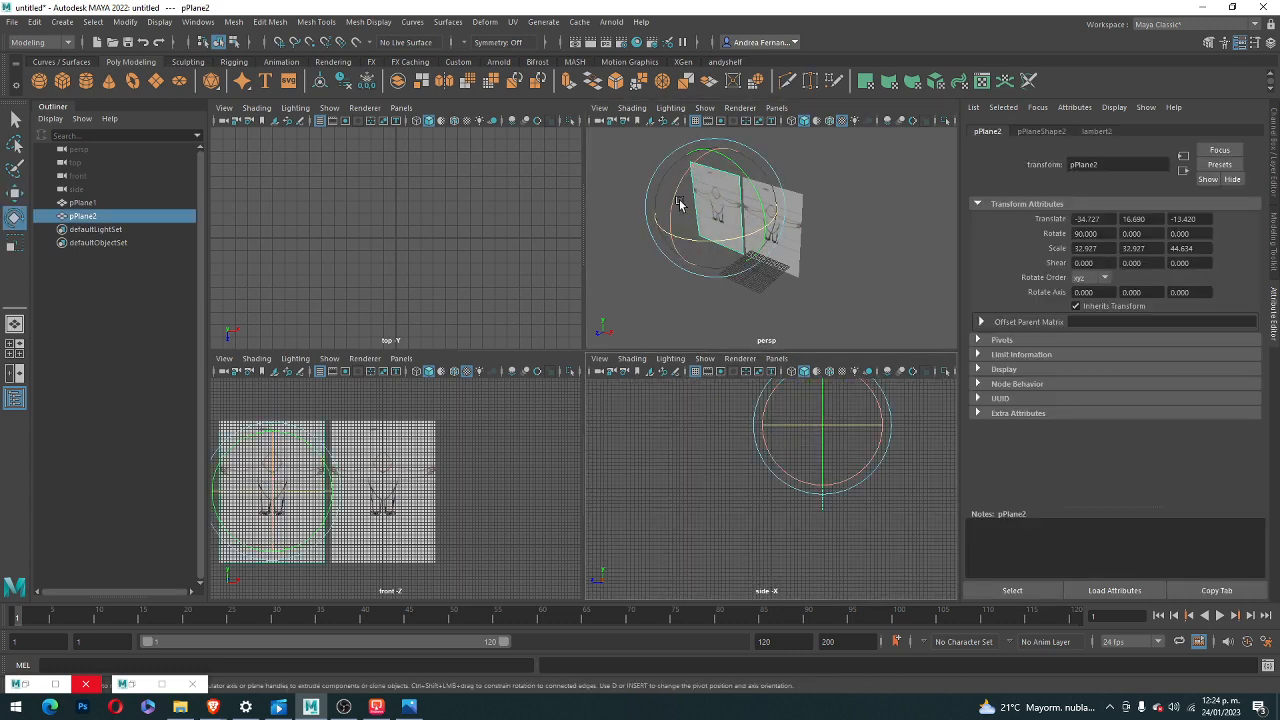
drag(705, 240, 782, 236)
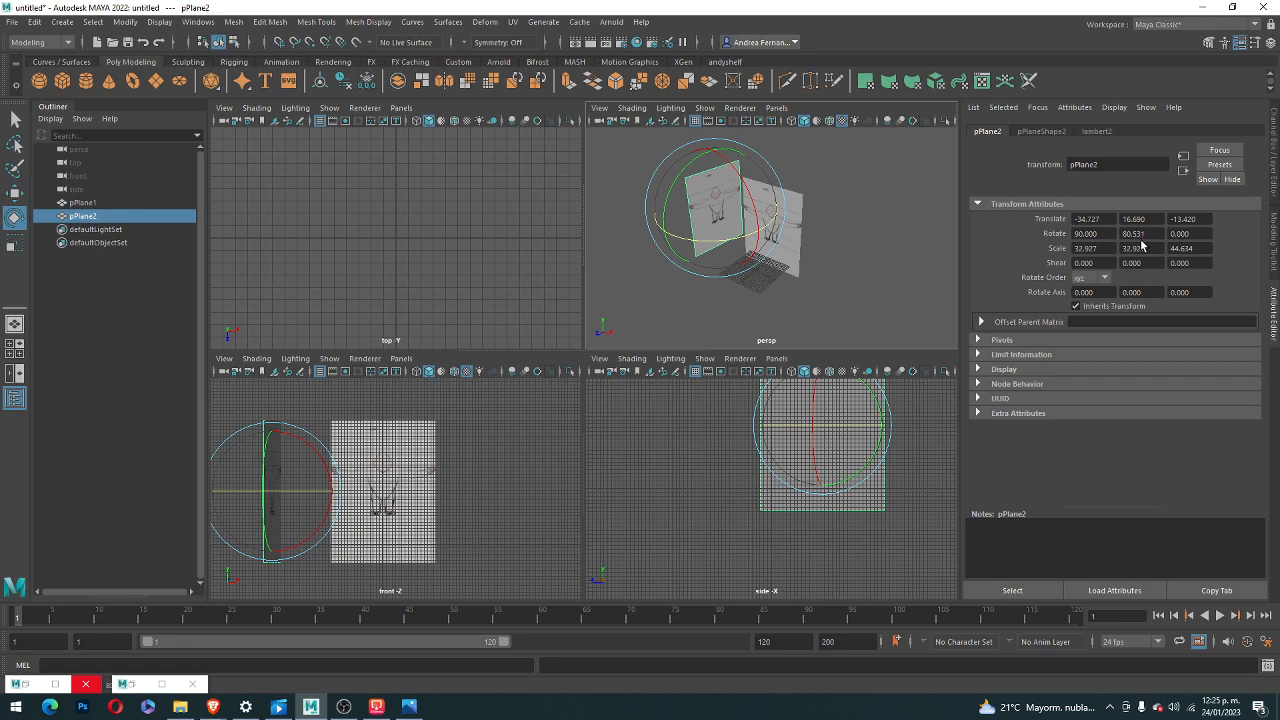
click(1141, 233)
text(901)
key(Return)
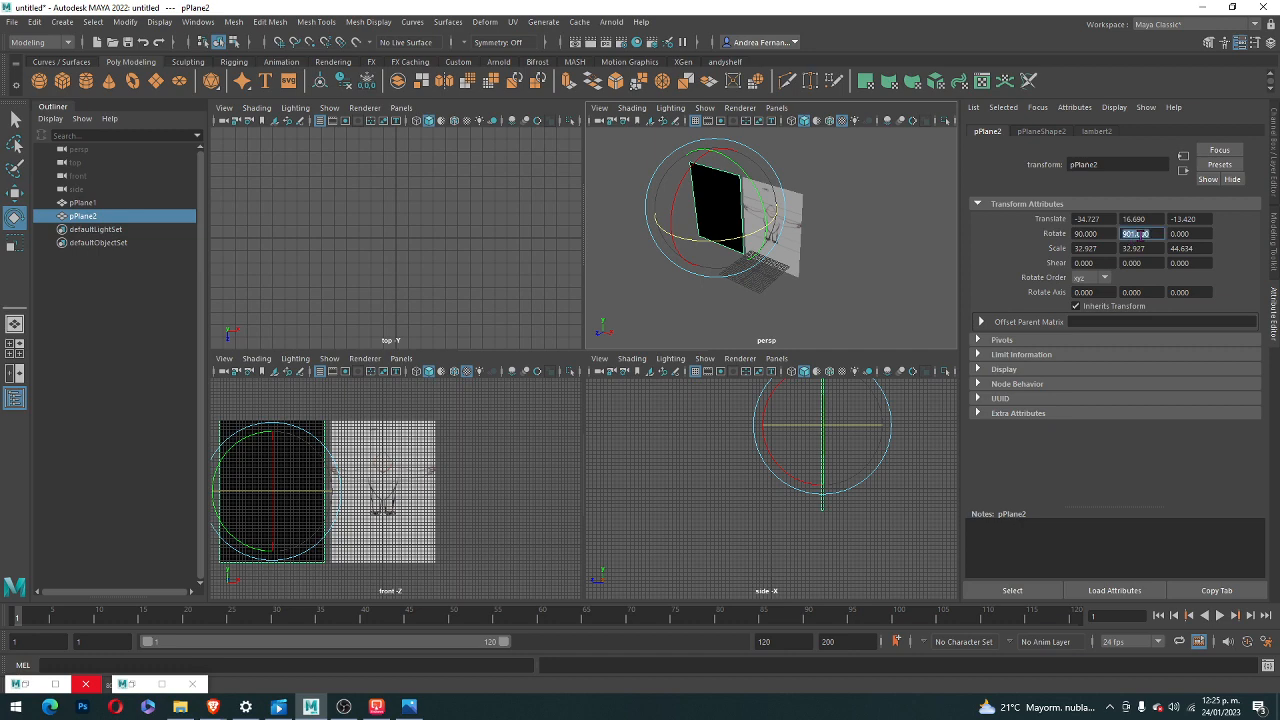
text(90)
key(Return)
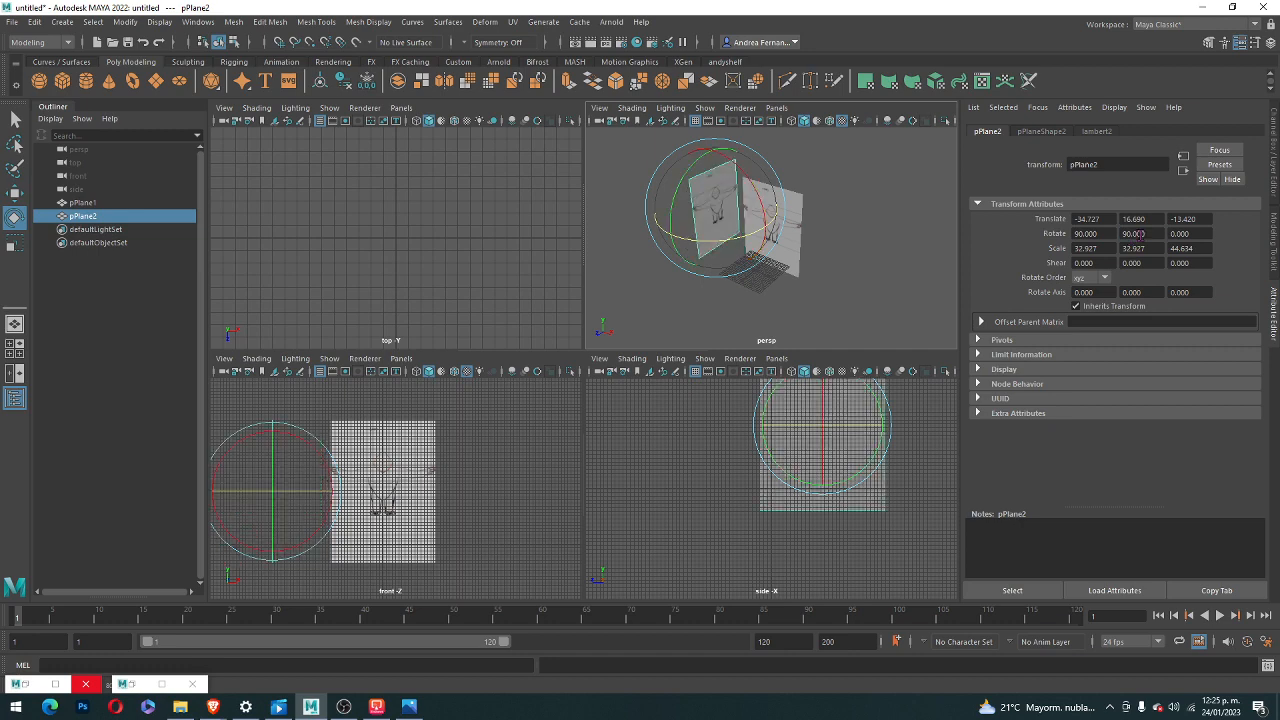
- Move the rotated plane copy along X to about -17.949, in line with the front plane's side edge
key(w)
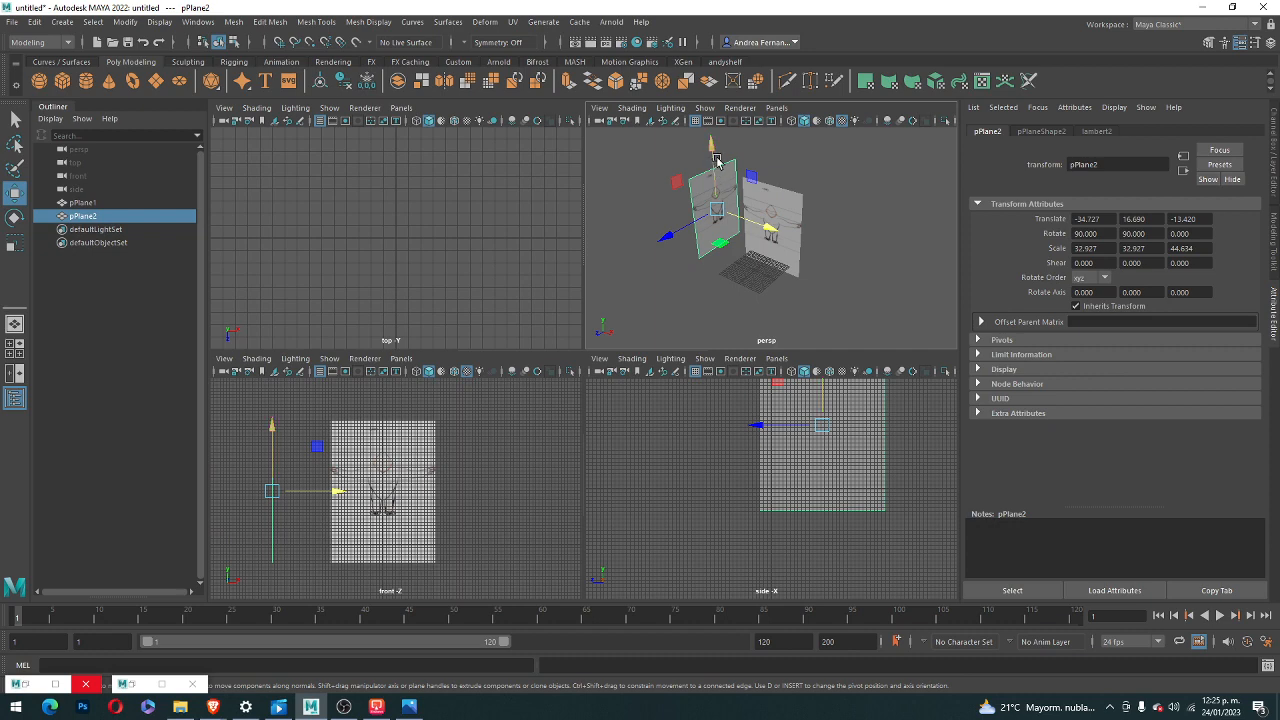
scroll(660, 345, down, 4)
scroll(757, 240, up, 7)
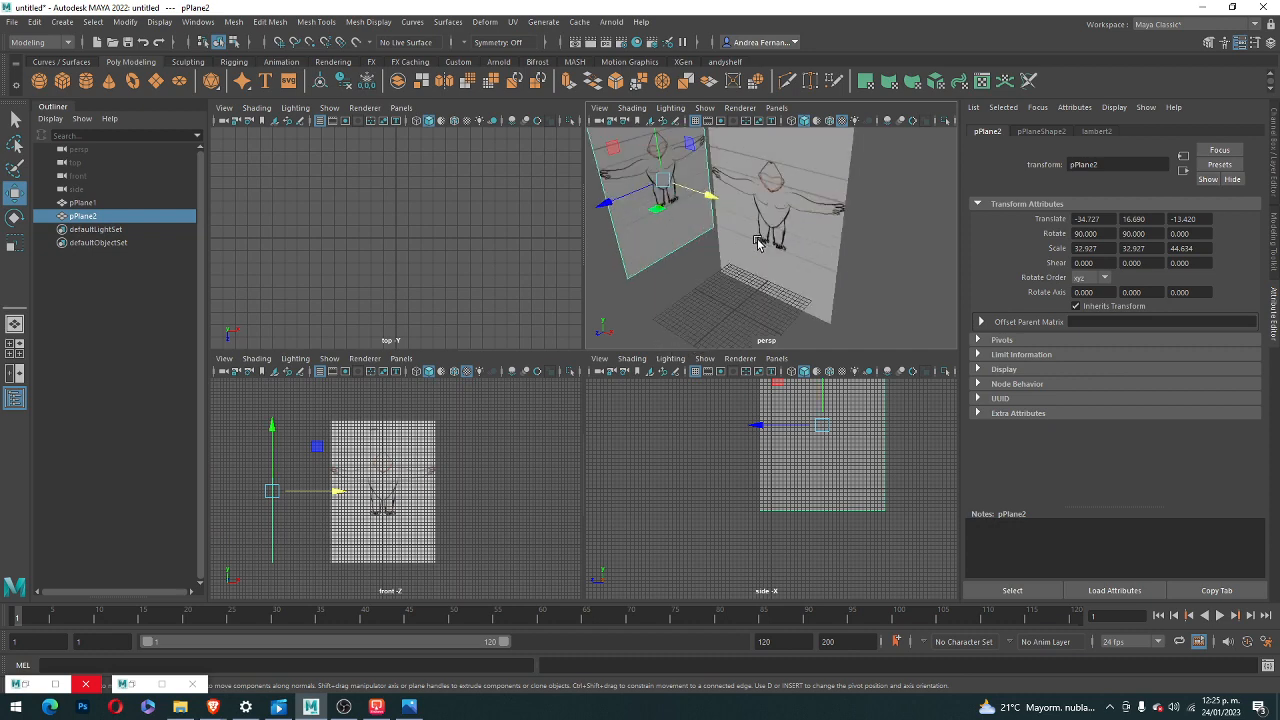
alt+drag(720, 300, 749, 223)
scroll(783, 280, down, 6)
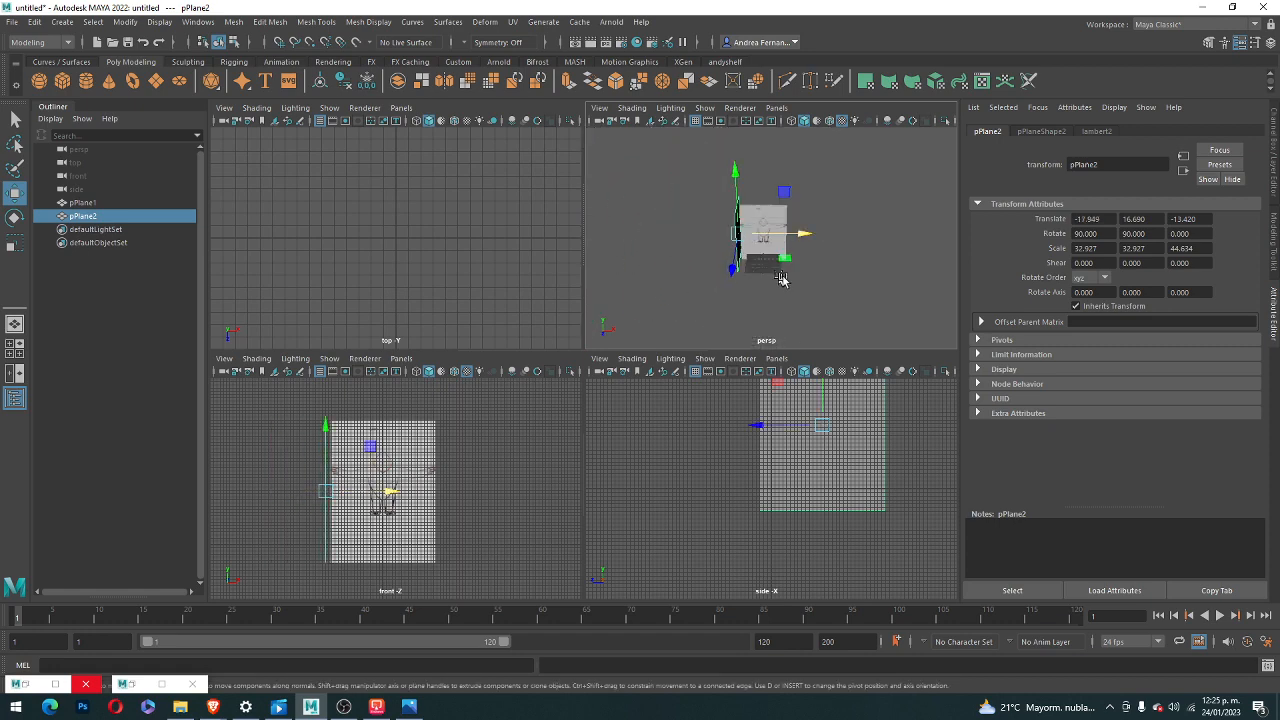
- Move the plane copy along Z to about 1.829 so it forms a corner with the front plane
alt+drag(783, 280, 657, 288)
drag(706, 228, 820, 197)
scroll(757, 229, up, 8)
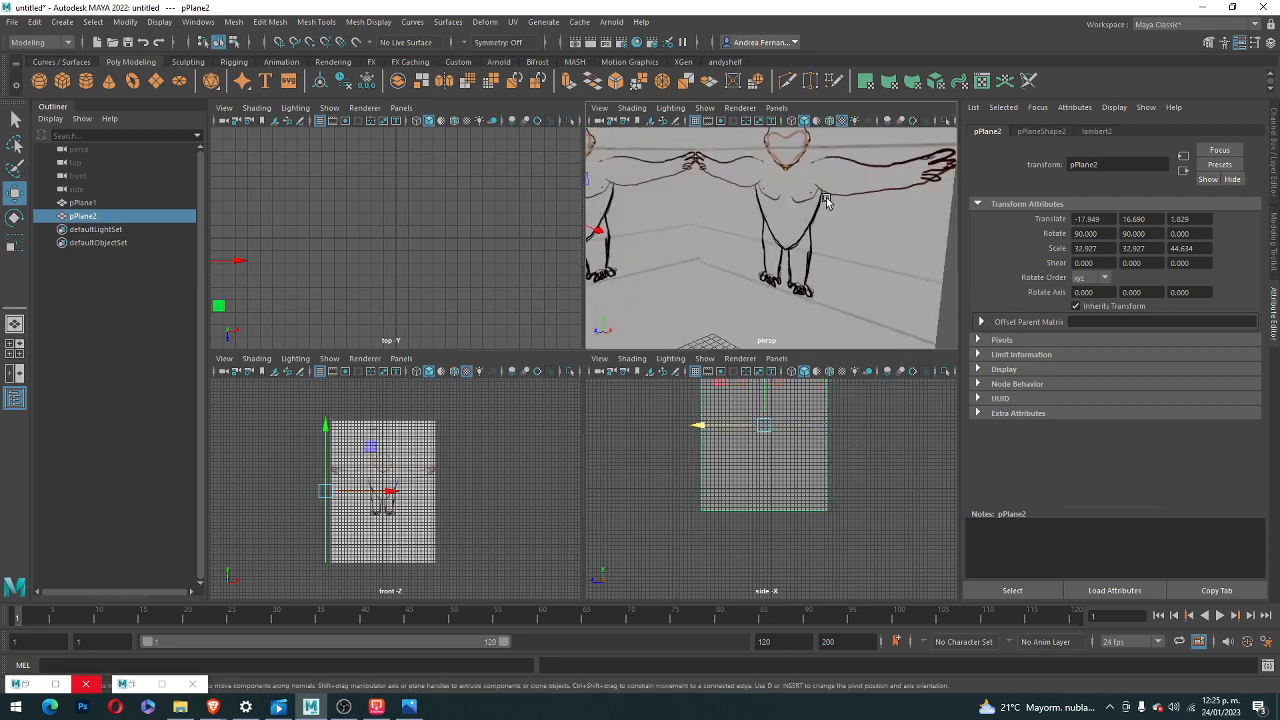
scroll(818, 197, down, 3)
scroll(789, 211, up, 3)
scroll(786, 214, down, 6)
mouse_move(737, 280)
alt+mouse_down()
mouse_move(756, 247)
mouse_move(745, 260)
alt+mouse_up()
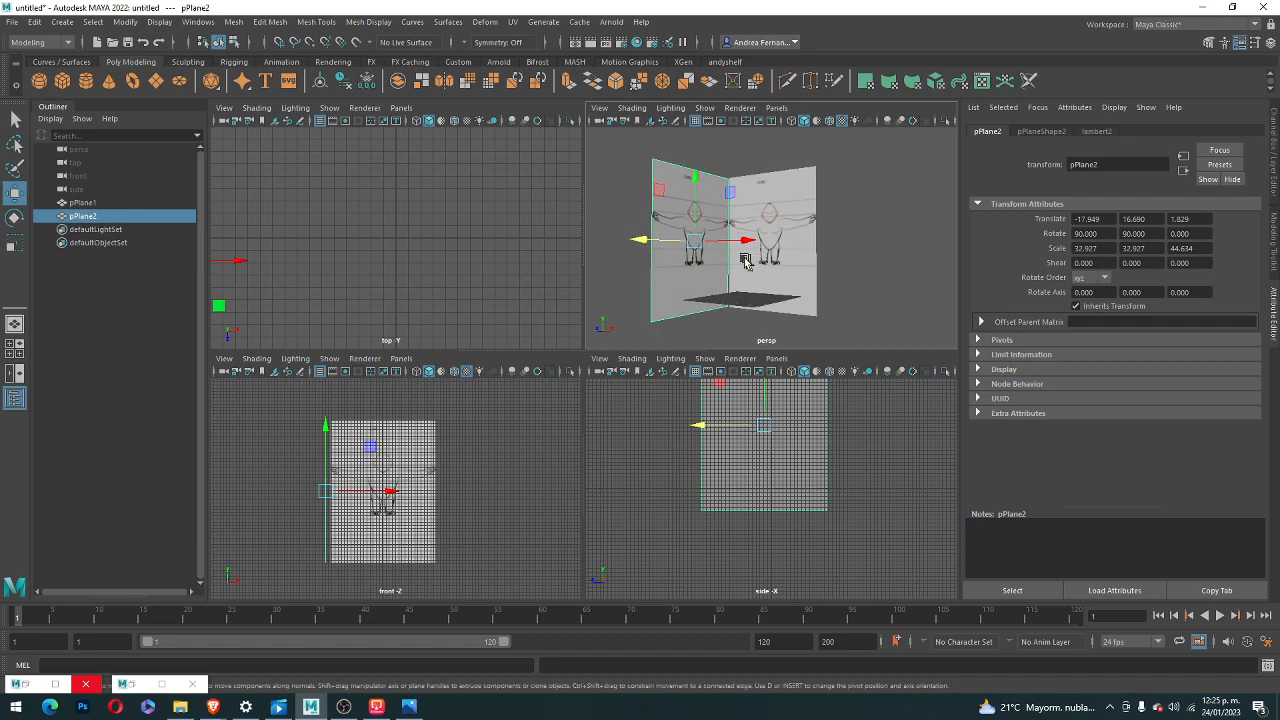
- Compare the sketch heights at the corner and raise the plane copy to a Y translation of about 16.803
click(625, 247)
scroll(757, 238, up, 6)
scroll(757, 238, down, 3)
scroll(681, 227, down, 2)
scroll(681, 227, up, 3)
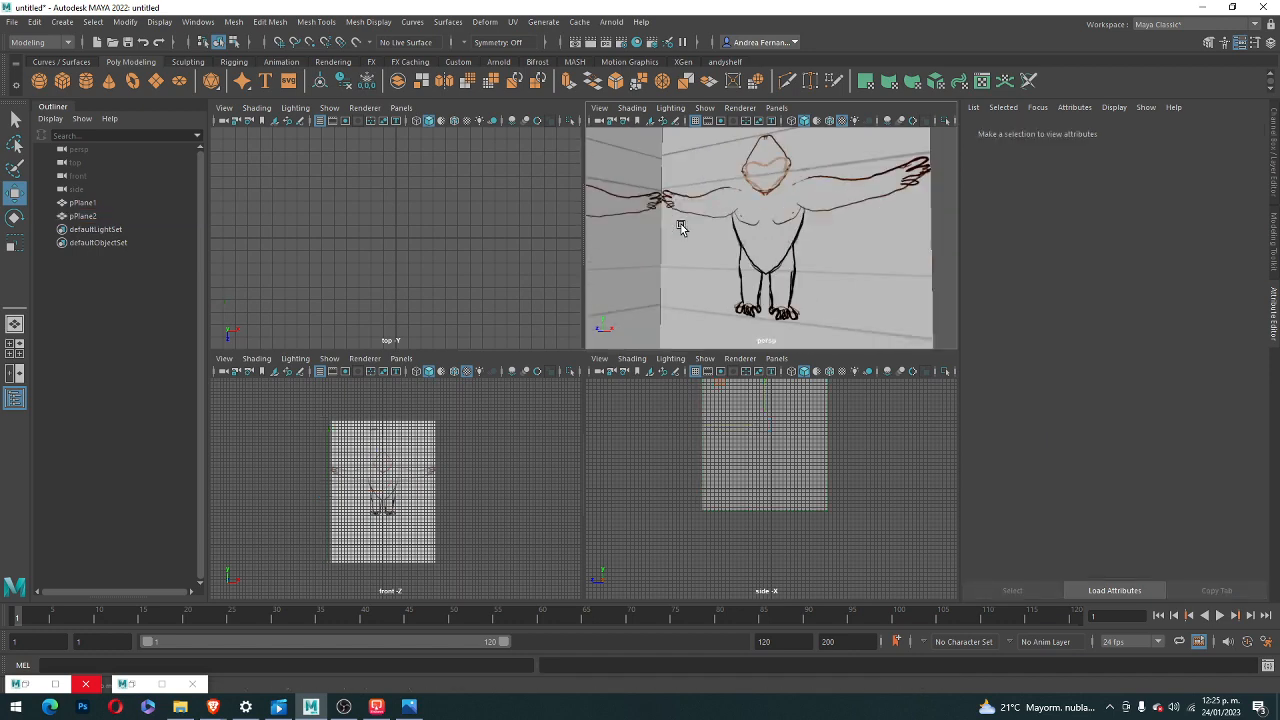
scroll(680, 226, down, 3)
click(658, 212)
scroll(650, 205, up, 5)
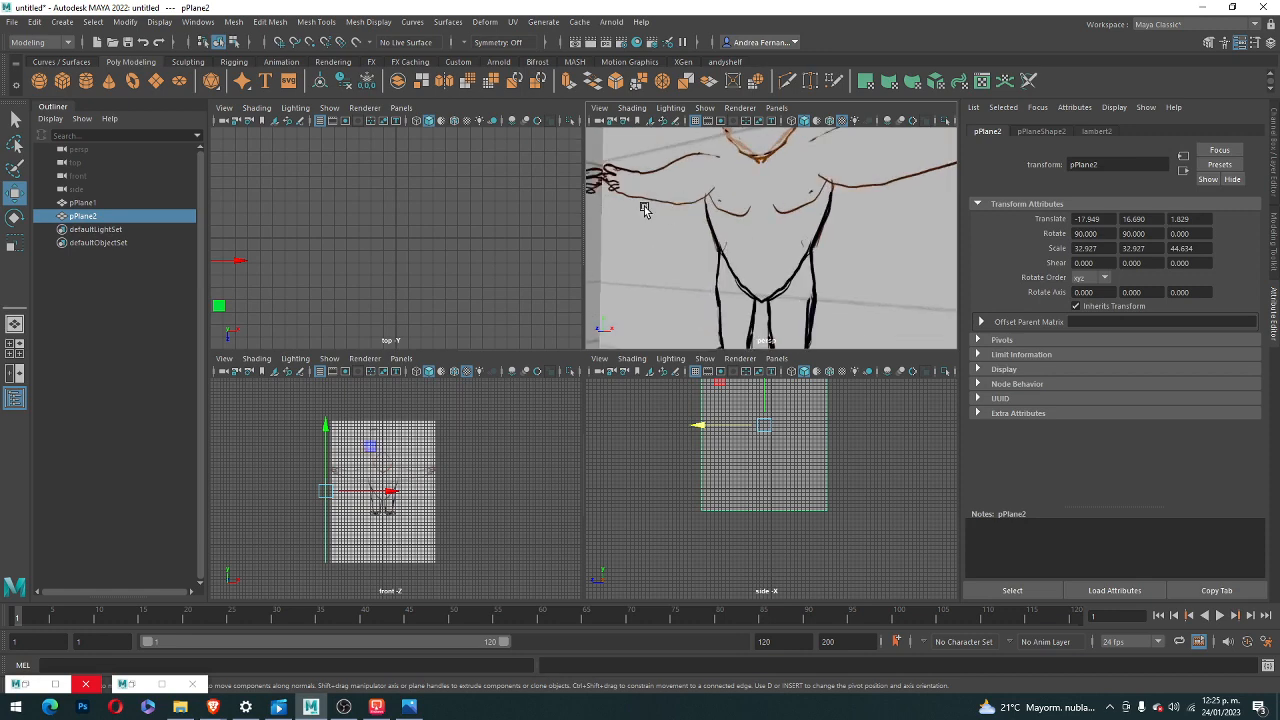
scroll(644, 209, down, 5)
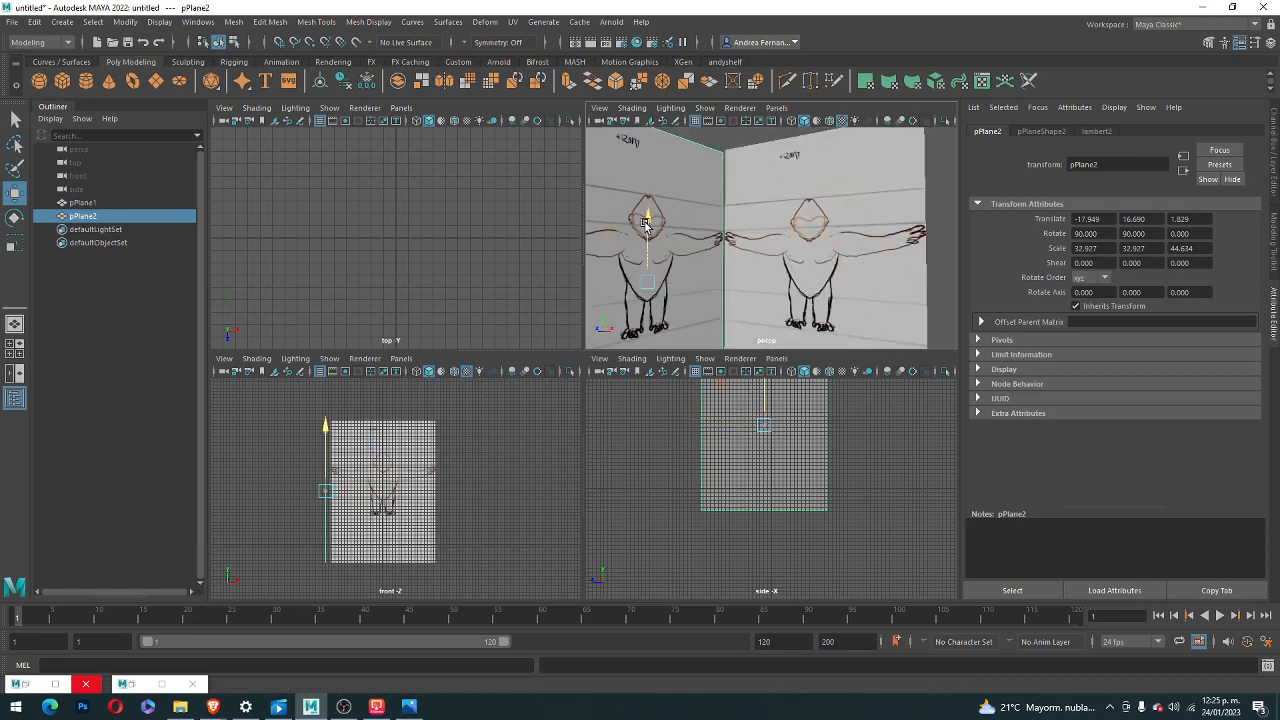
drag(645, 224, 648, 224)
scroll(648, 224, down, 5)
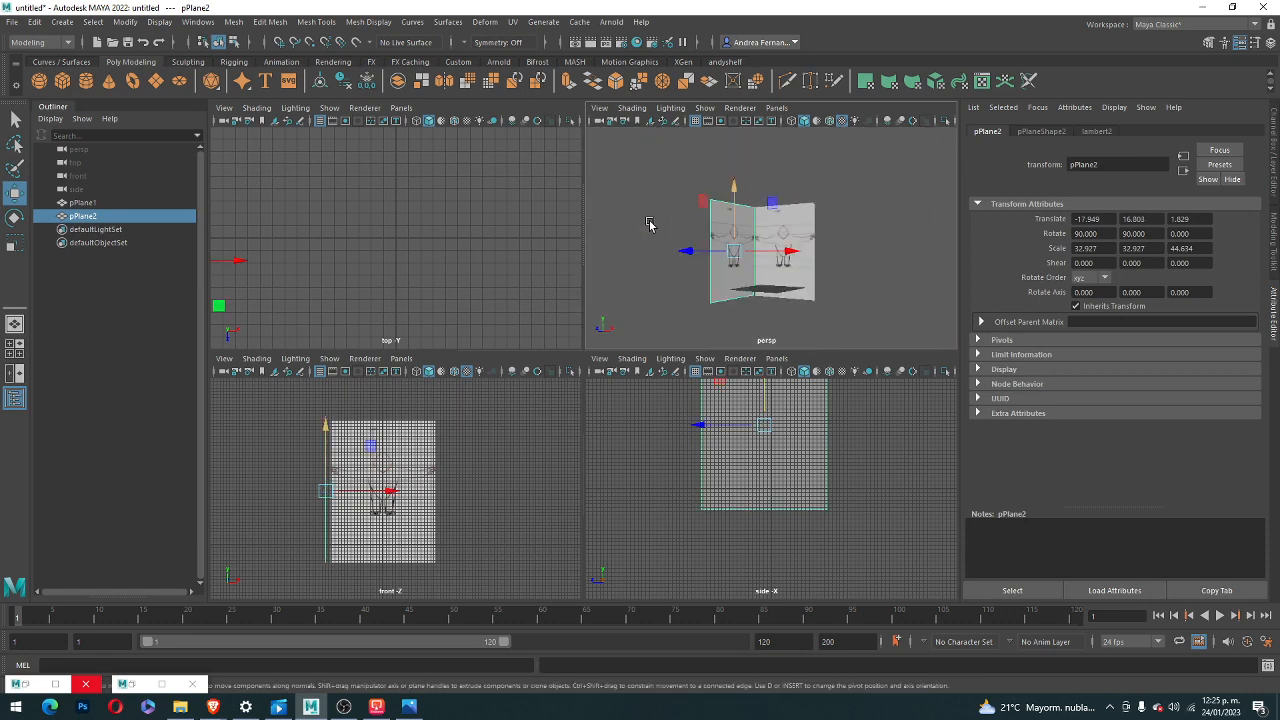
- Turn on textured display in the side view so the reference image shows on pPlane2
scroll(650, 224, up, 5)
click(866, 282)
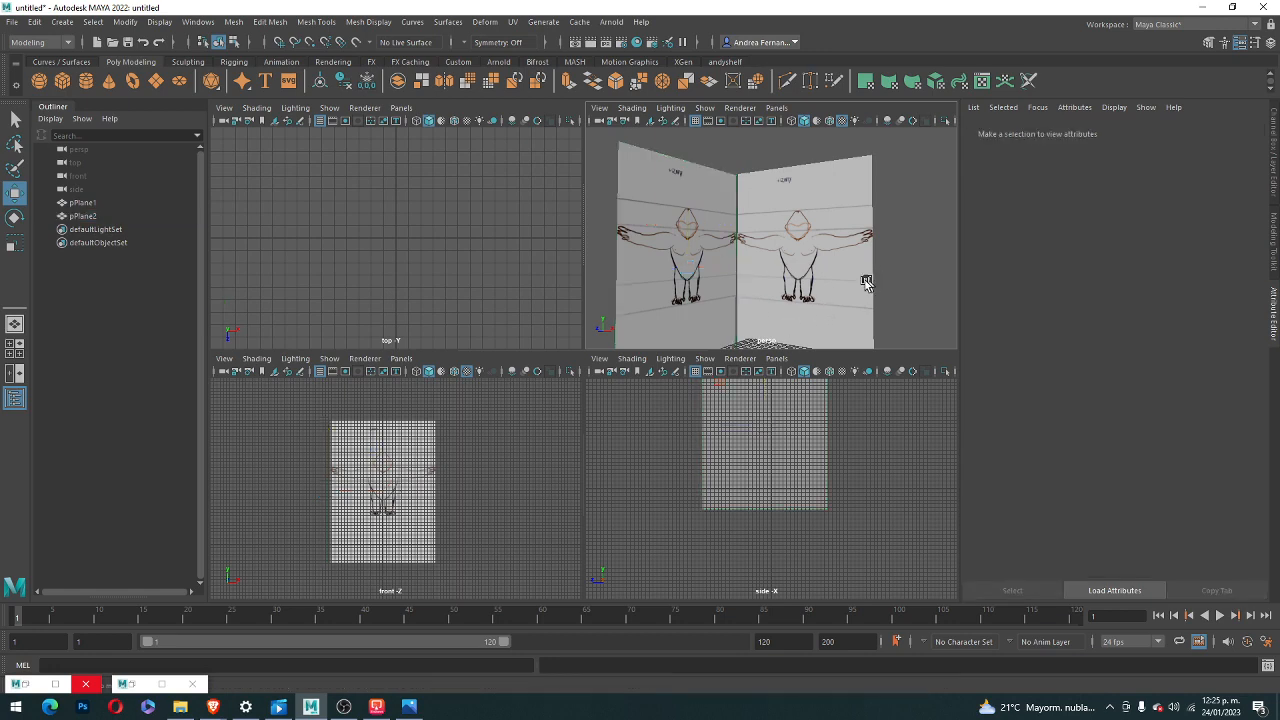
mouse_move(866, 282)
alt+mouse_down()
mouse_move(788, 292)
mouse_move(727, 329)
mouse_move(575, 318)
mouse_move(840, 254)
alt+mouse_up()
scroll(750, 254, up, 5)
scroll(740, 276, down, 5)
mouse_move(702, 290)
alt+mouse_down()
mouse_move(794, 291)
mouse_move(777, 297)
alt+mouse_up()
click(743, 451)
scroll(780, 466, up, 4)
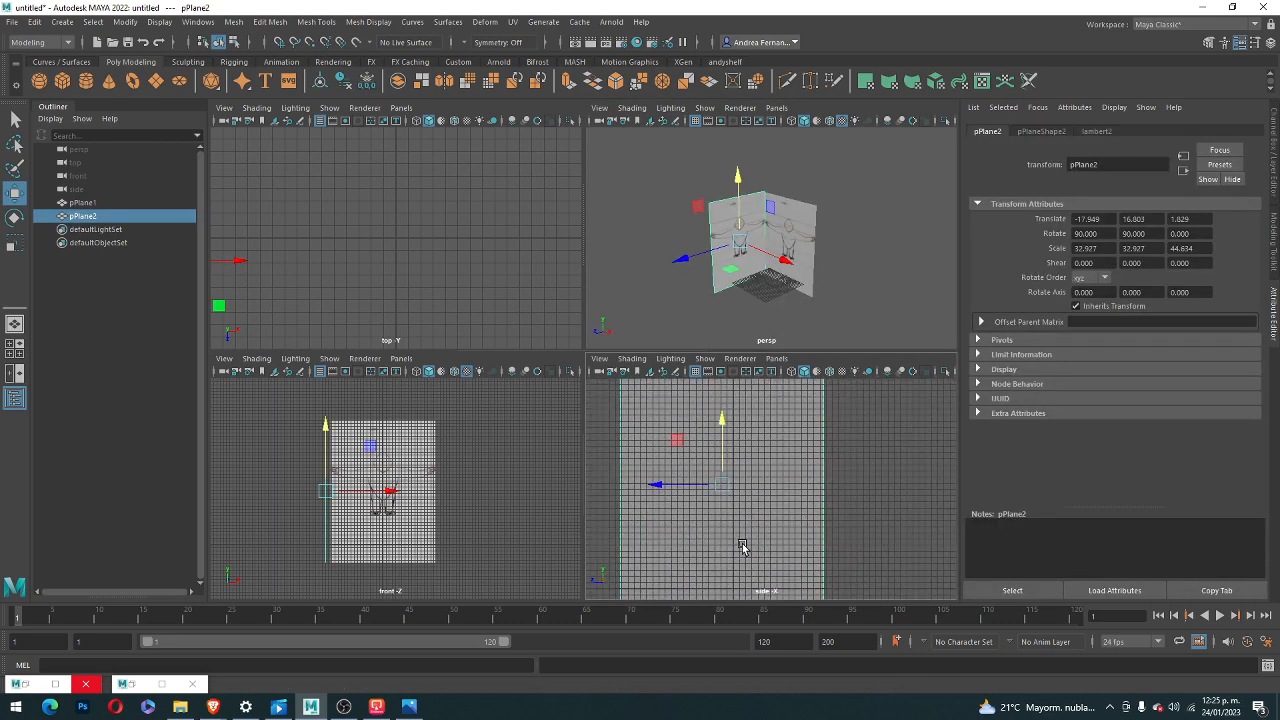
key(6)
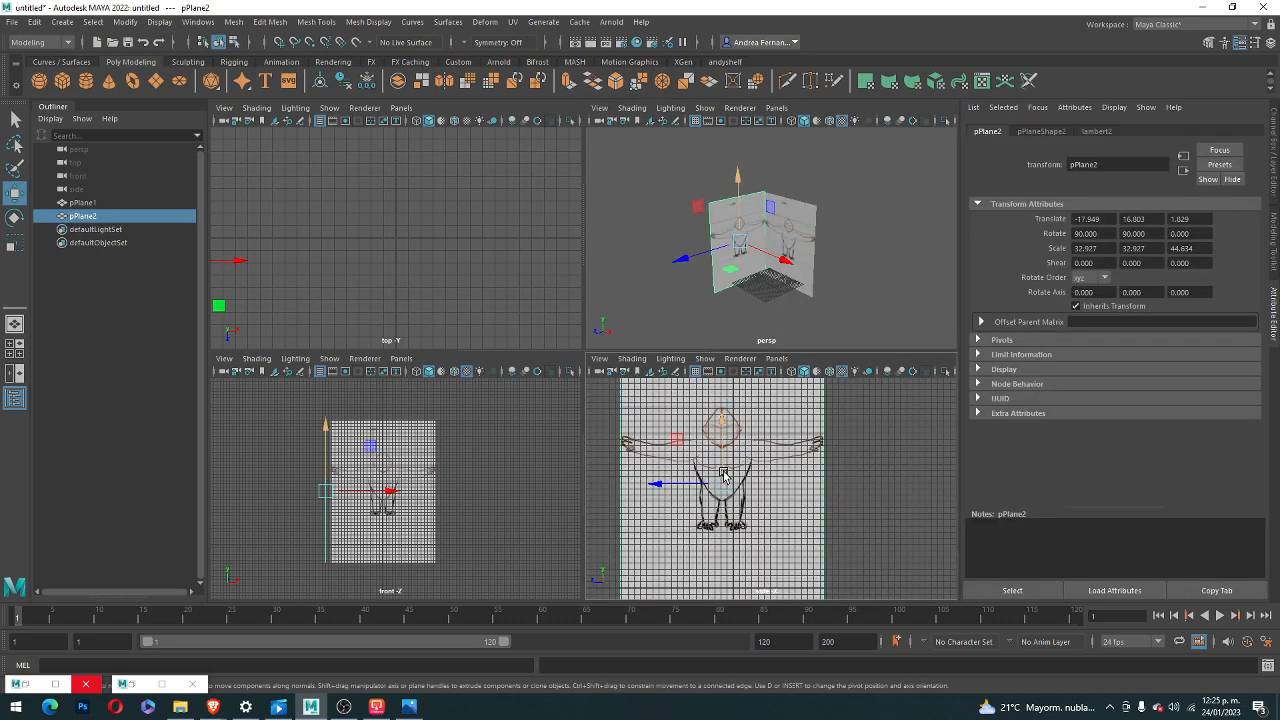
- Open the Hypershade and rename the lambert2 material to reference_front
click(637, 42)
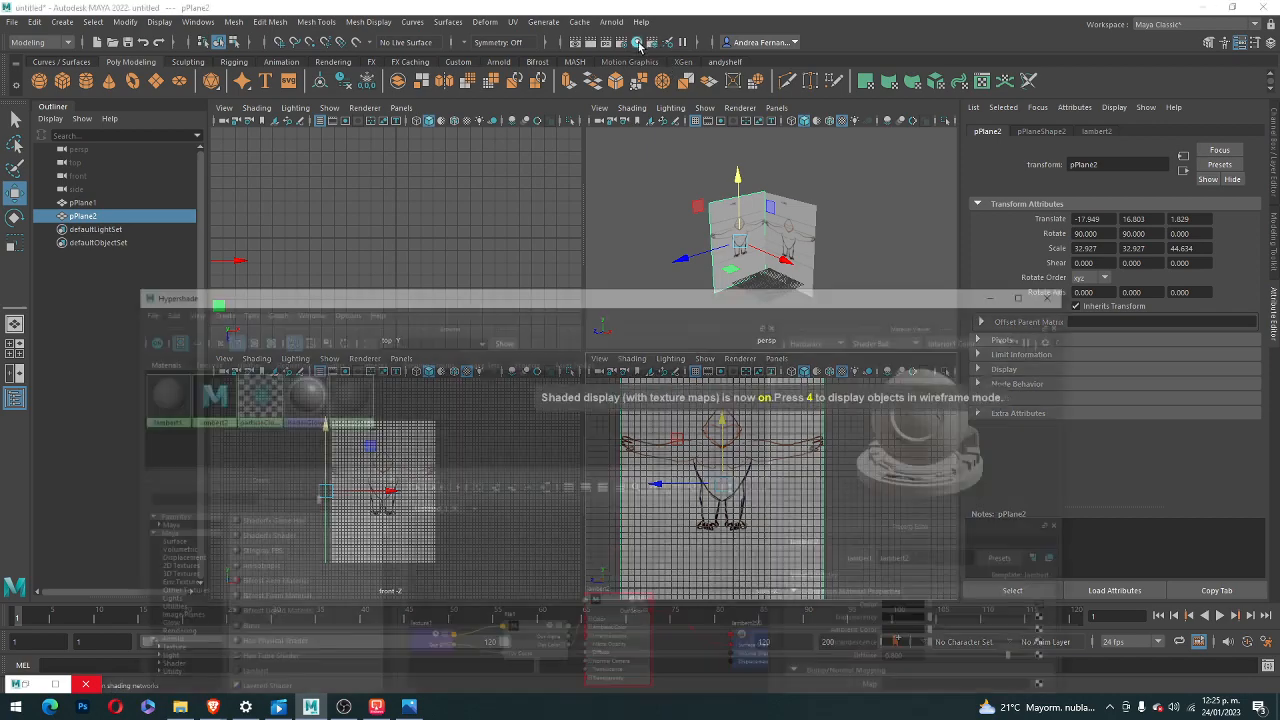
drag(563, 231, 582, 143)
click(248, 255)
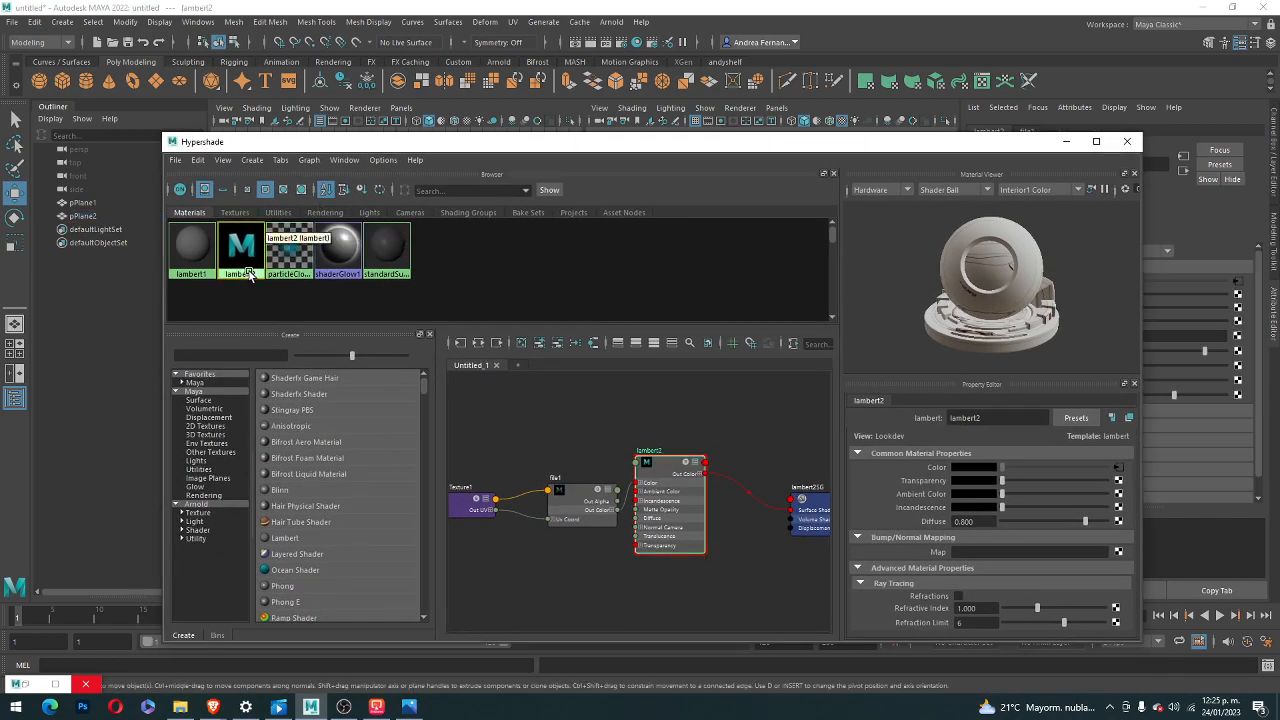
double_click(650, 451)
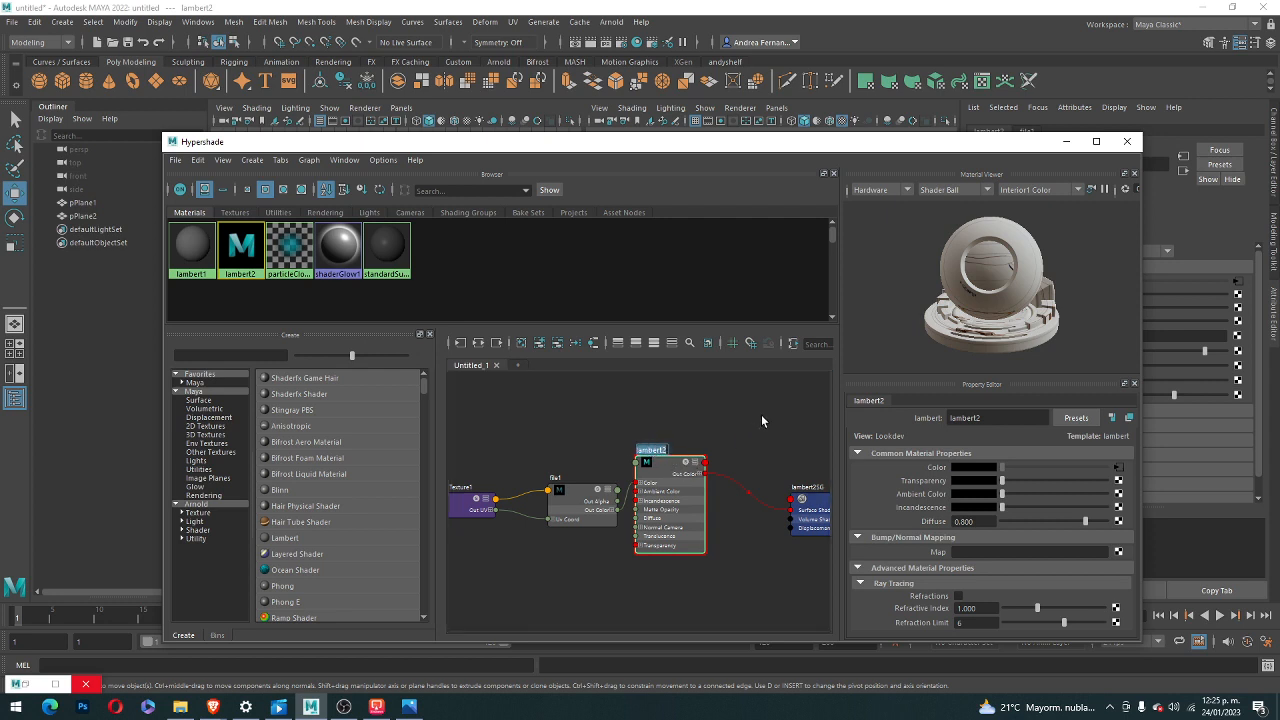
text(reference_)
text( front)
key(Return)
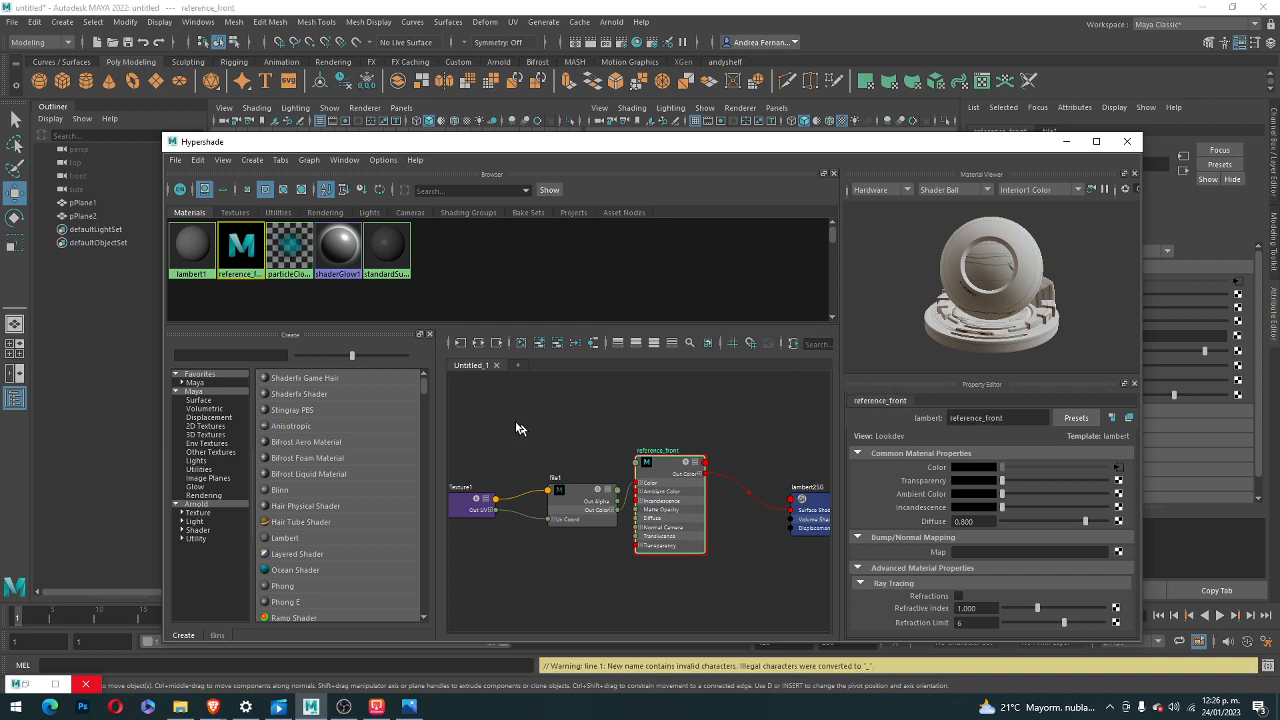
- Create a new Lambert material and name it reference_side
click(298, 540)
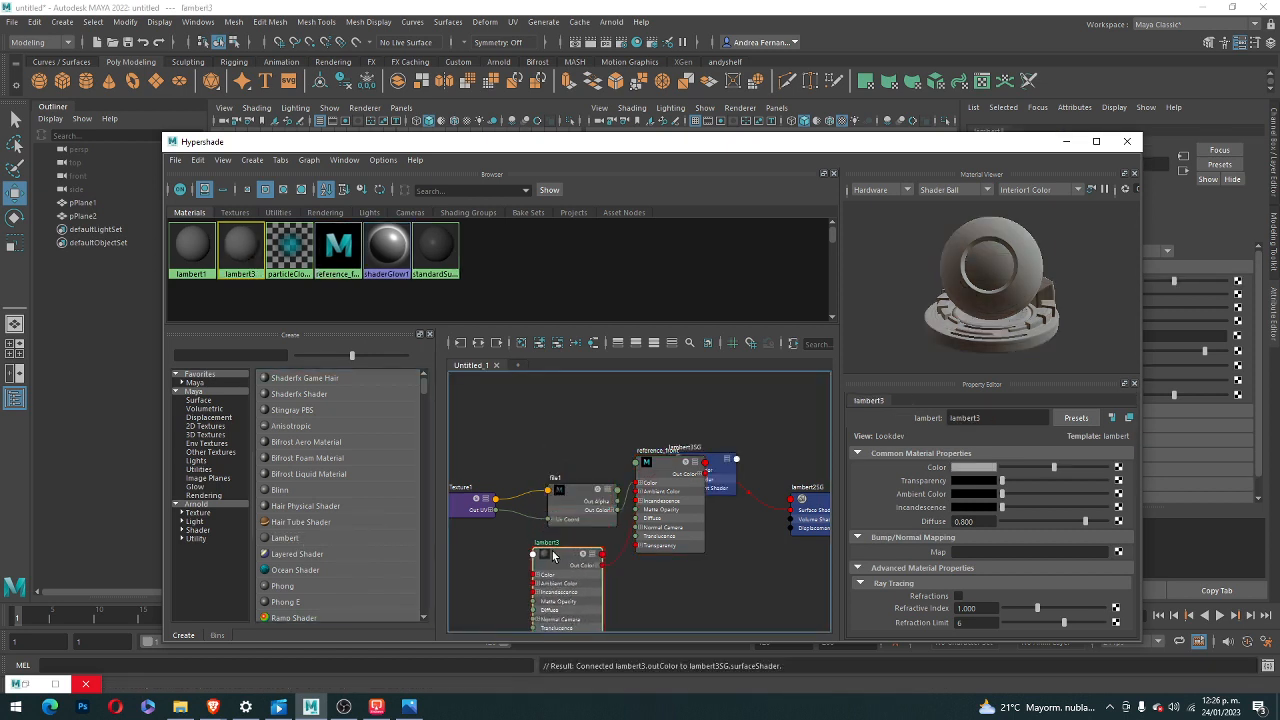
double_click(546, 543)
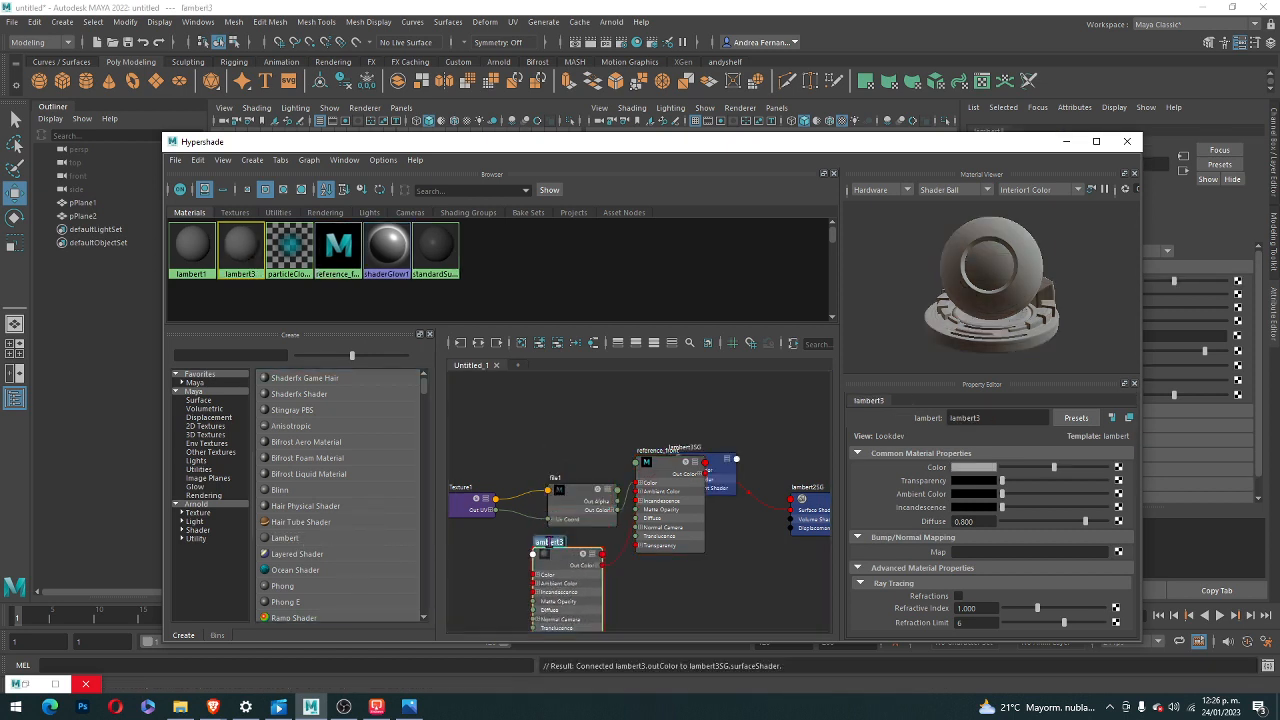
text(reference side)
key(Return)
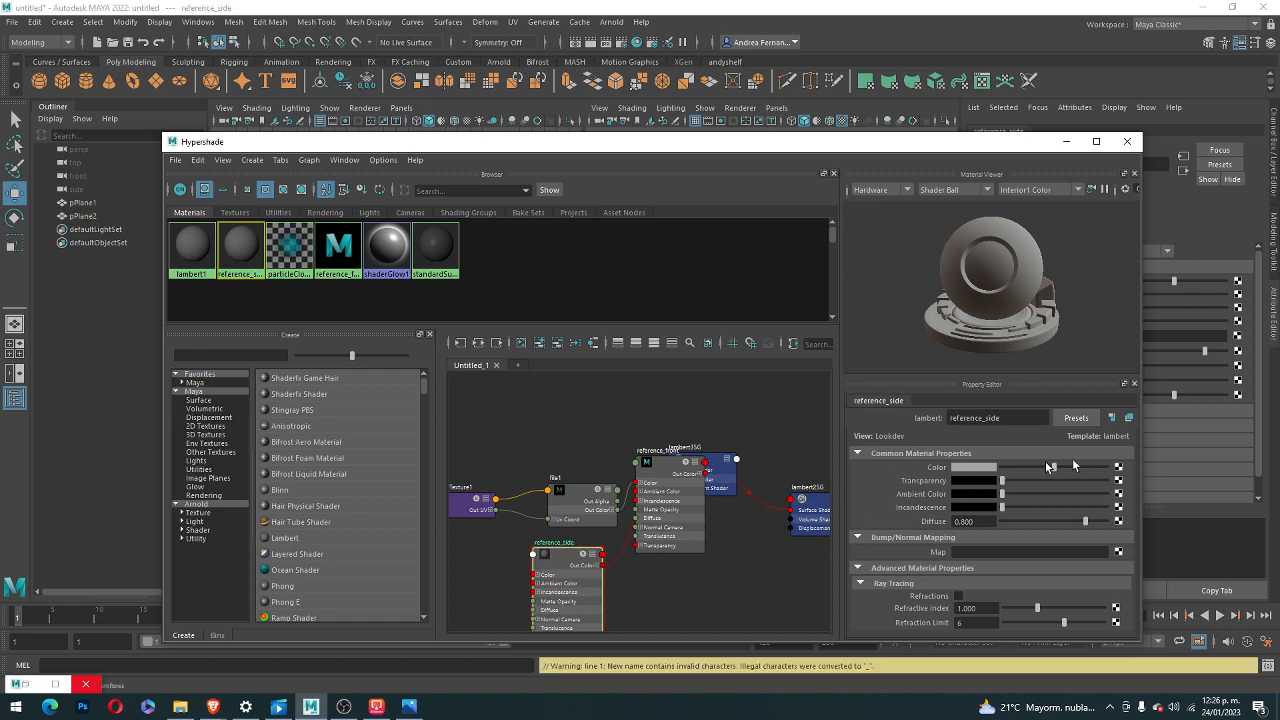
- Connect a File texture to the reference_side material's Color and load sidegorilla.png into it
click(1119, 468)
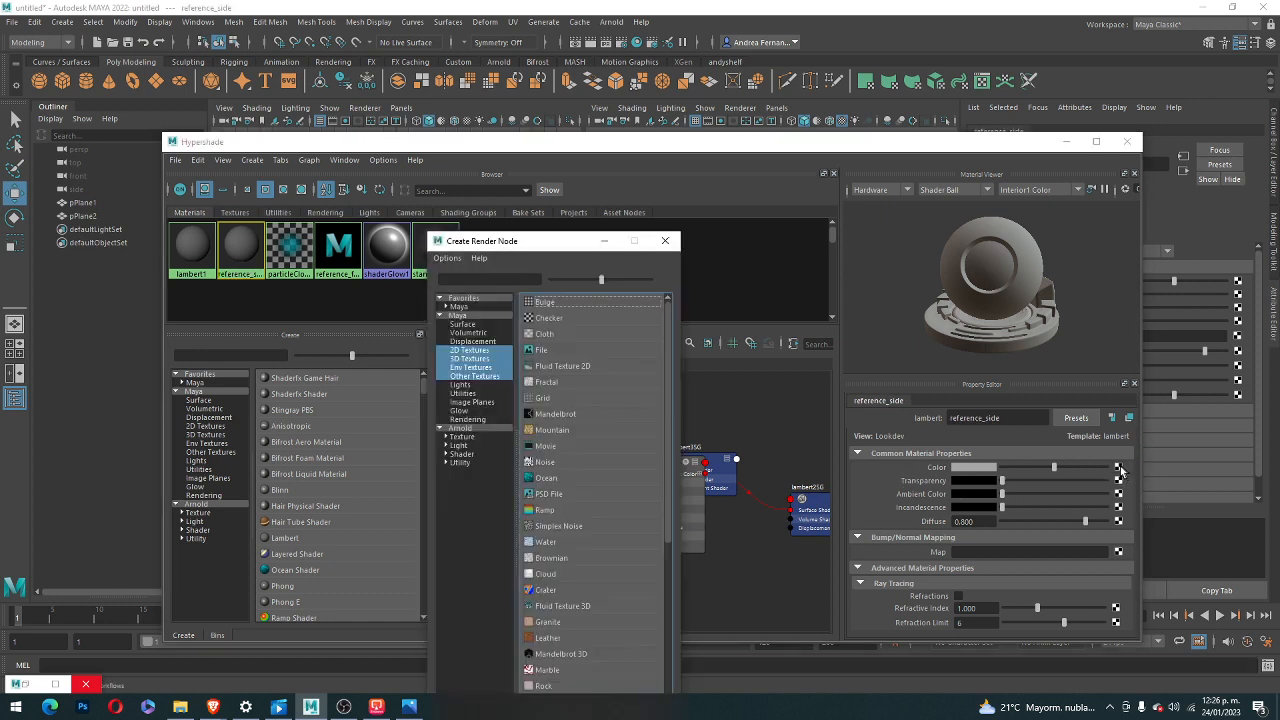
click(541, 351)
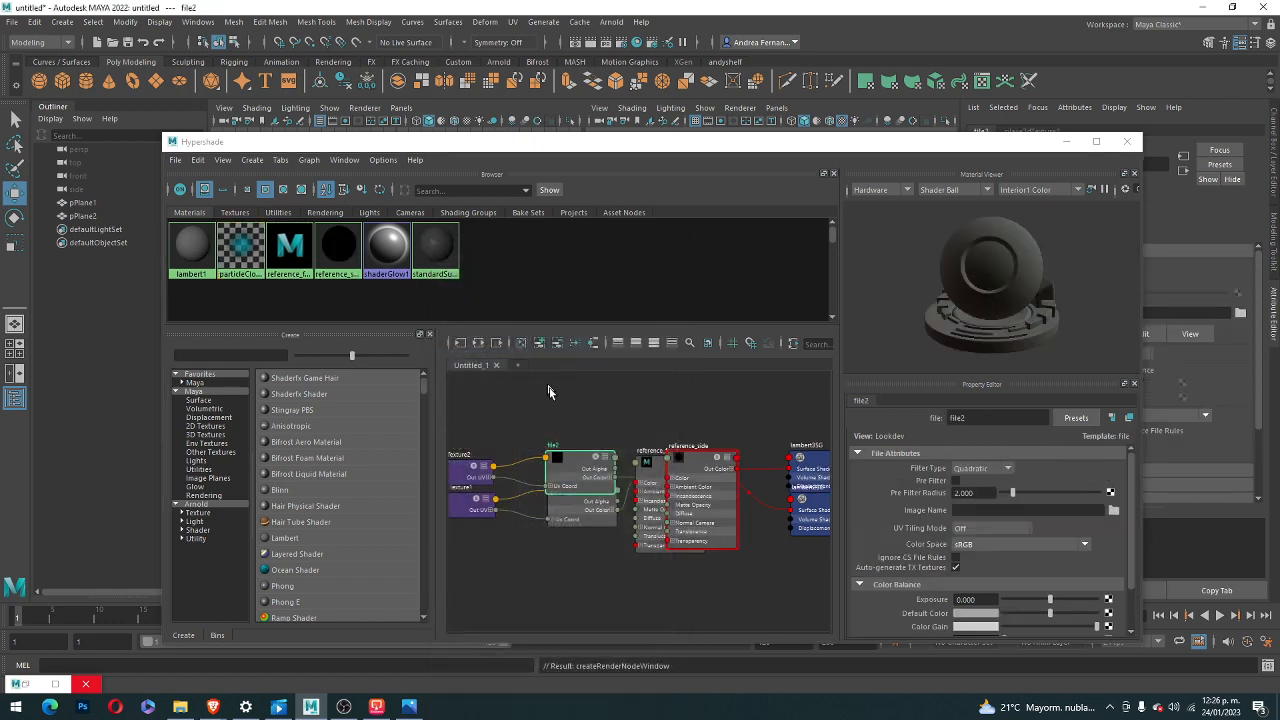
click(1113, 509)
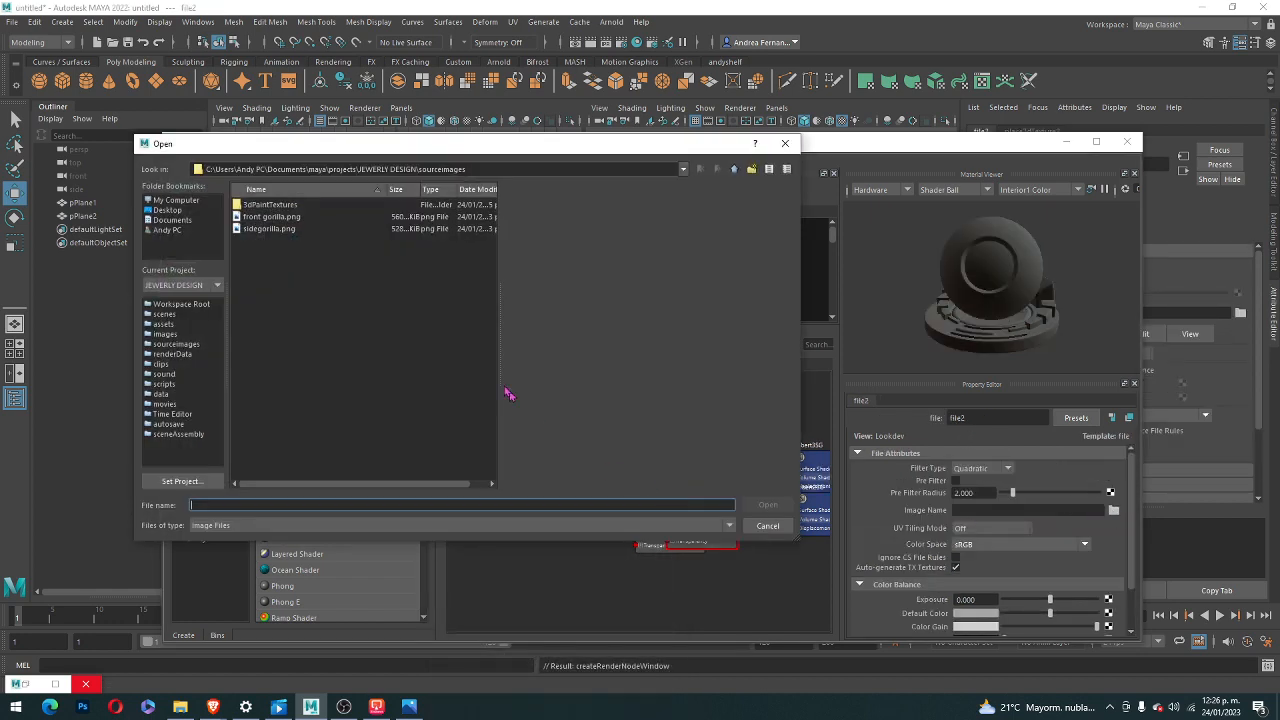
click(312, 230)
click(767, 504)
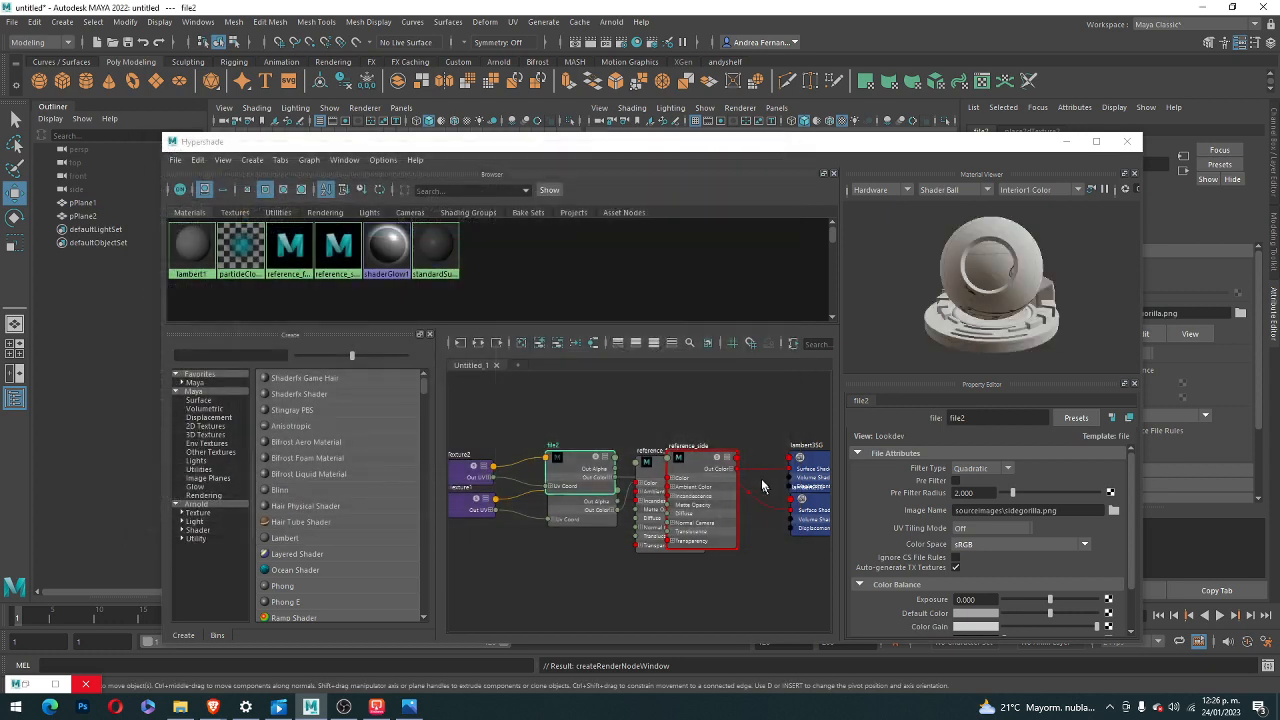
- Assign the existing reference_side material to pPlane2 and minimize the Hypershade
drag(640, 152, 706, 377)
click(738, 244)
right_click(738, 244)
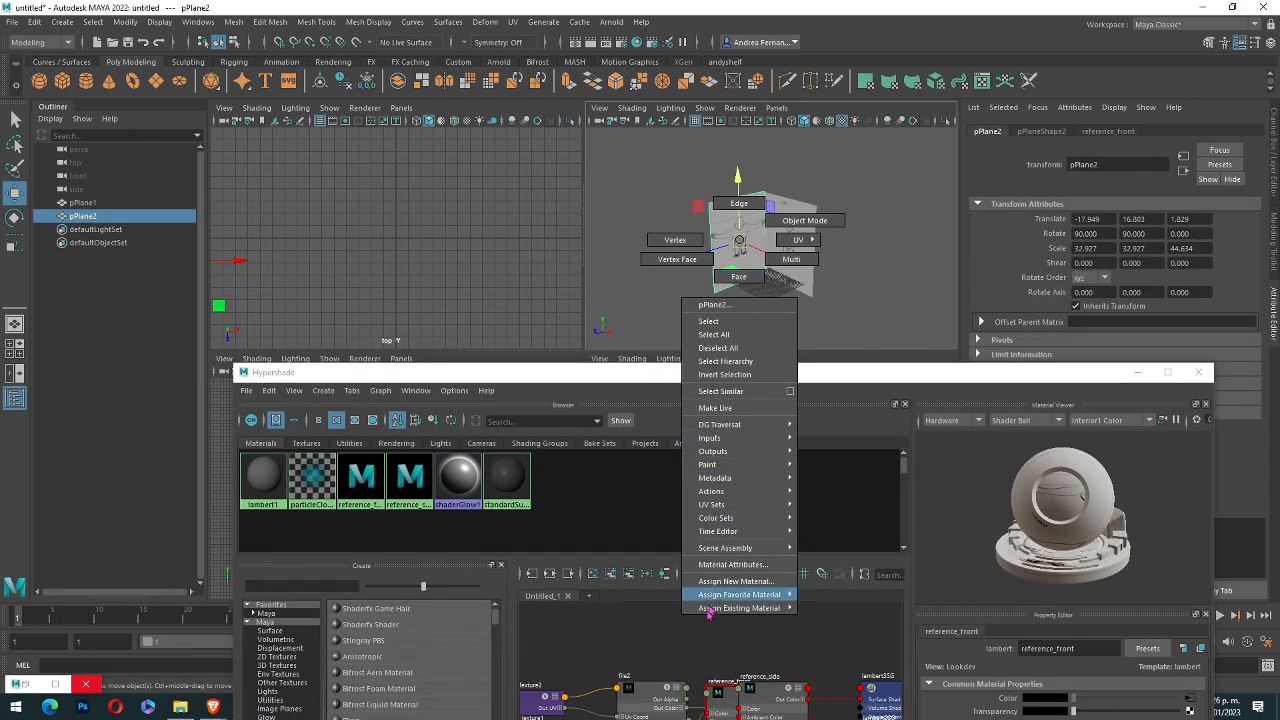
mouse_move(733, 612)
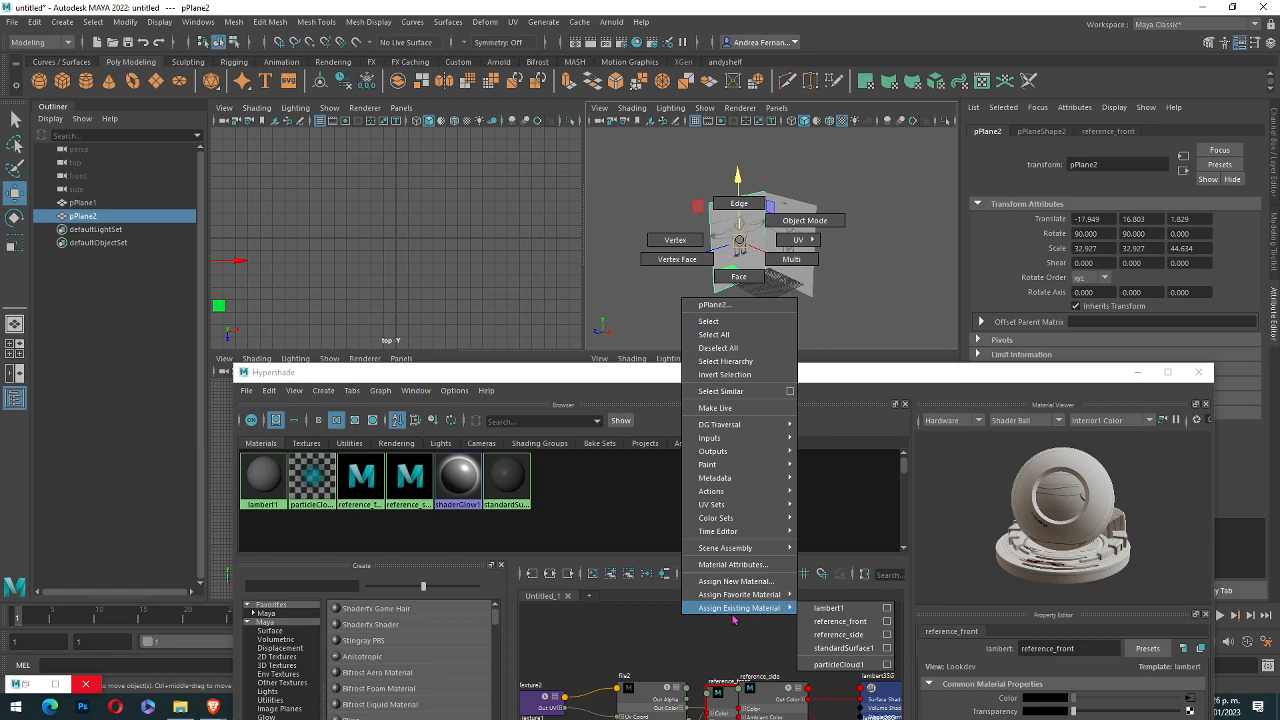
click(838, 634)
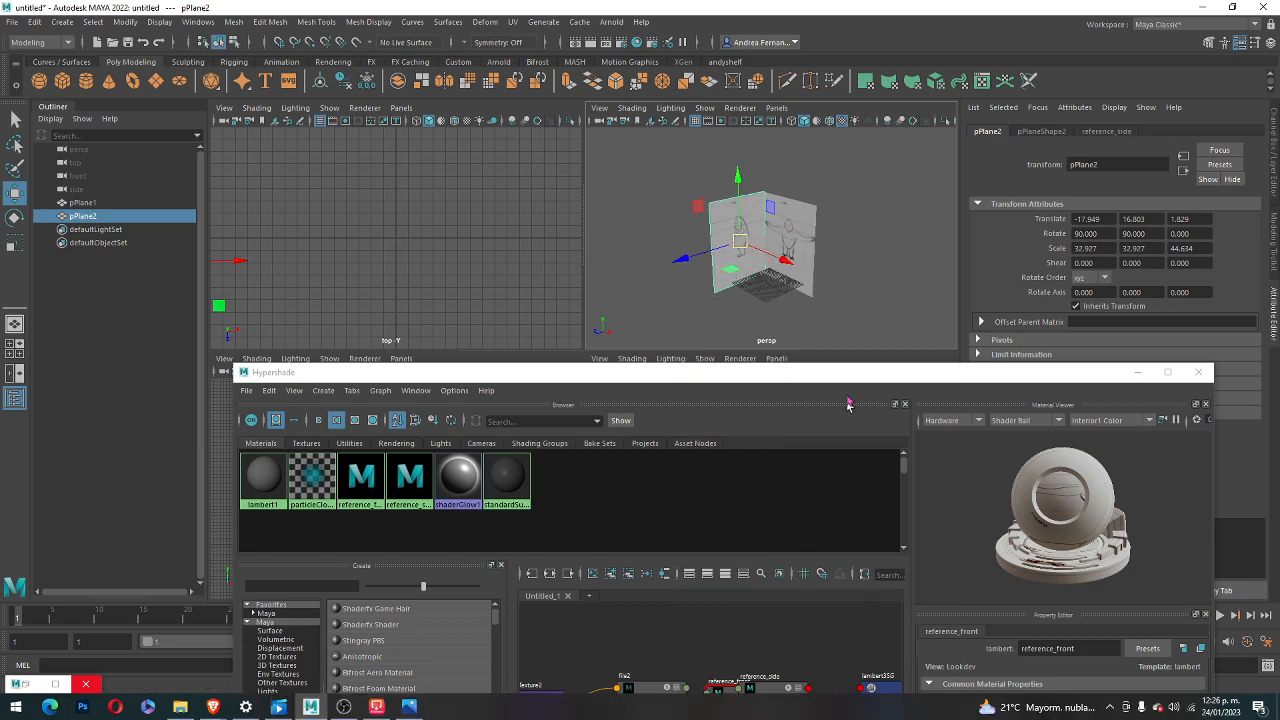
click(1138, 372)
- Enlarge the perspective view and examine both reference planes from the front and from behind
key(space)
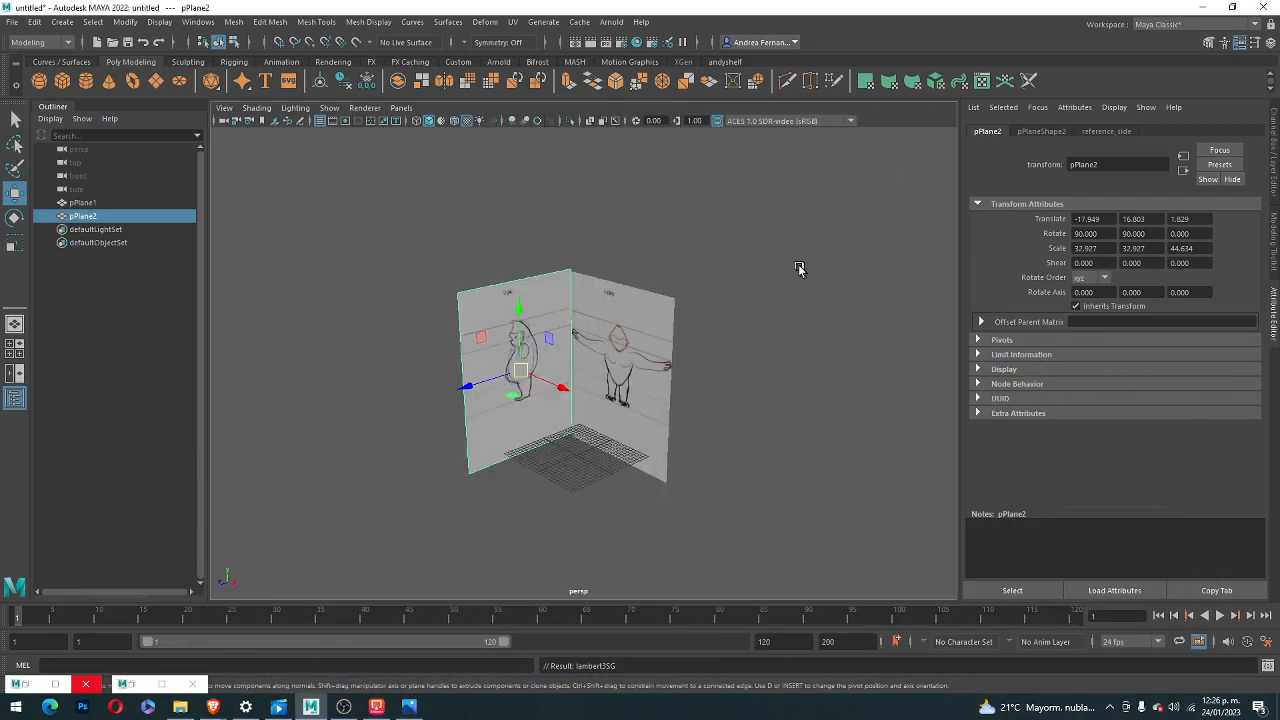
scroll(603, 420, up, 5)
scroll(585, 471, down, 3)
click(715, 431)
scroll(620, 488, up, 5)
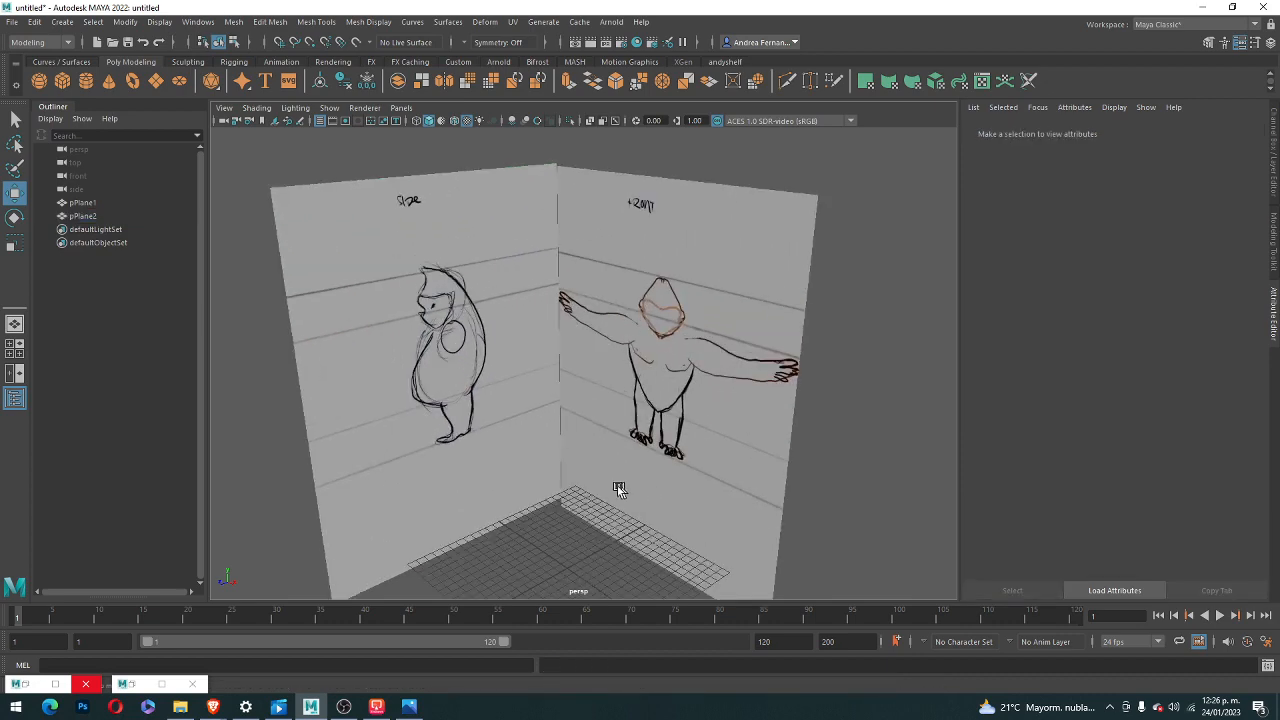
alt+drag(570, 486, 680, 458)
scroll(680, 458, down, 5)
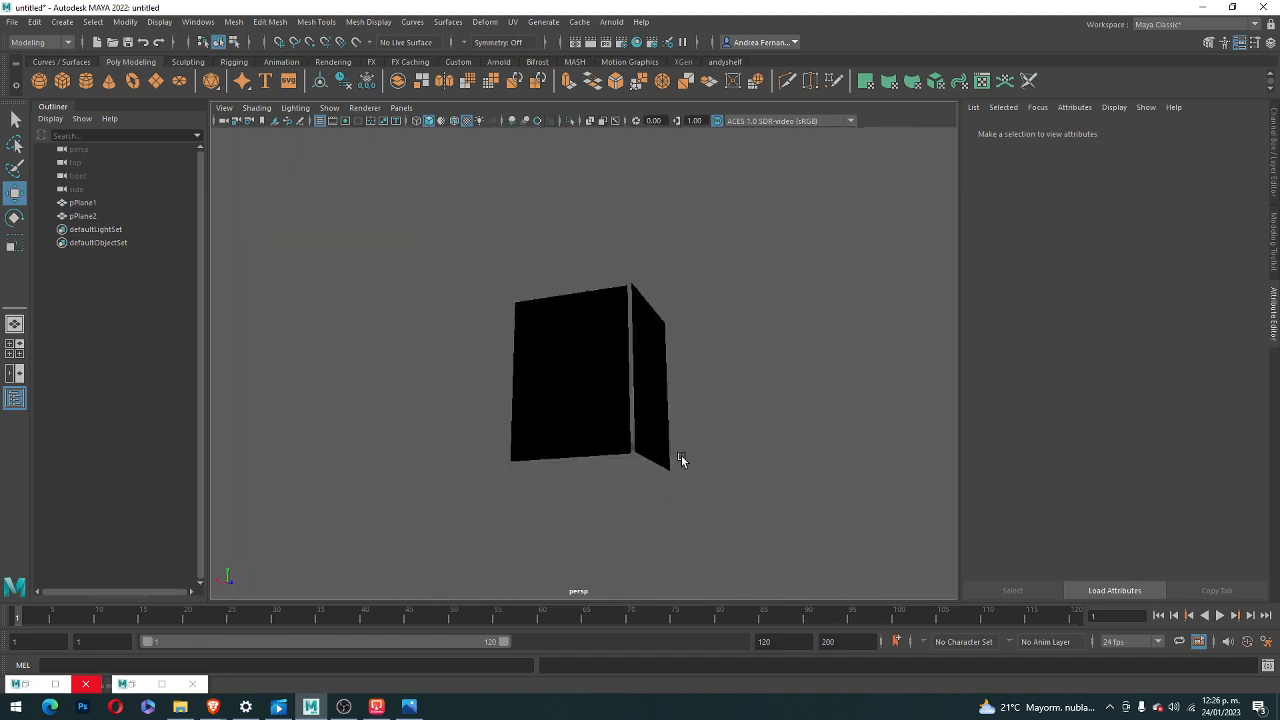
scroll(690, 463, up, 8)
scroll(690, 463, down, 1)
scroll(690, 463, down, 5)
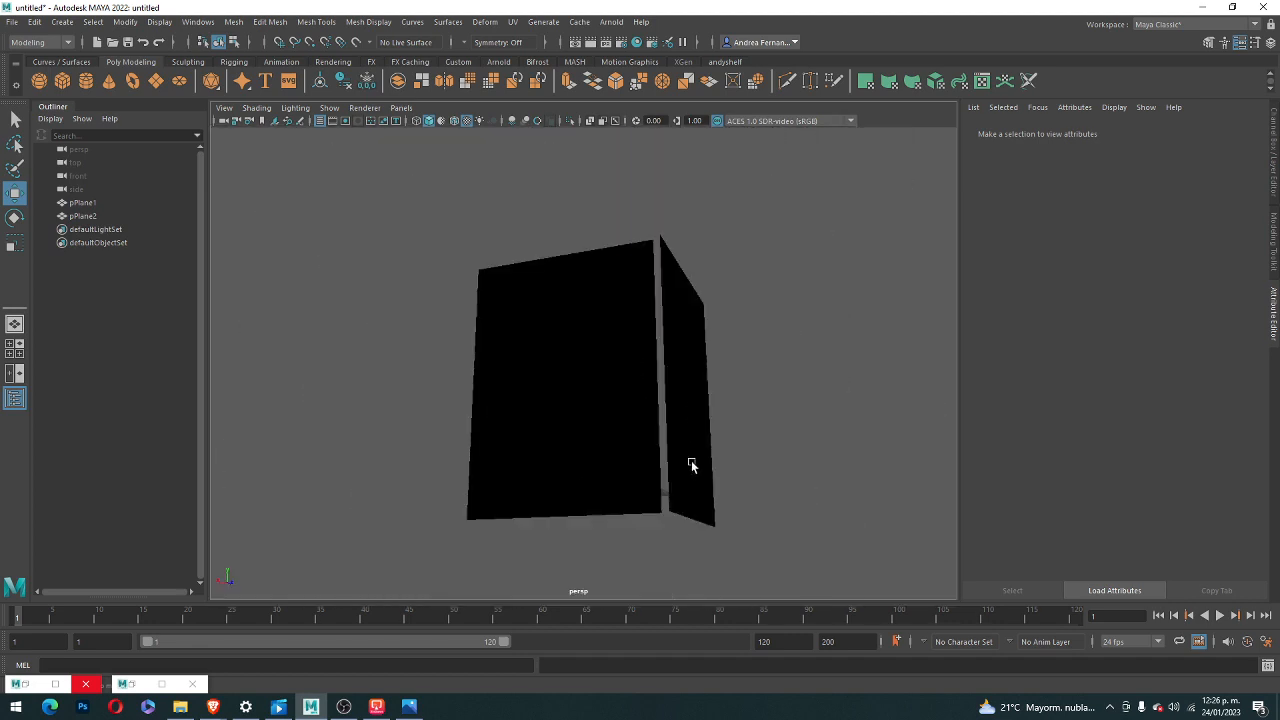
alt+drag(691, 466, 729, 446)
scroll(720, 462, up, 5)
scroll(720, 462, down, 4)
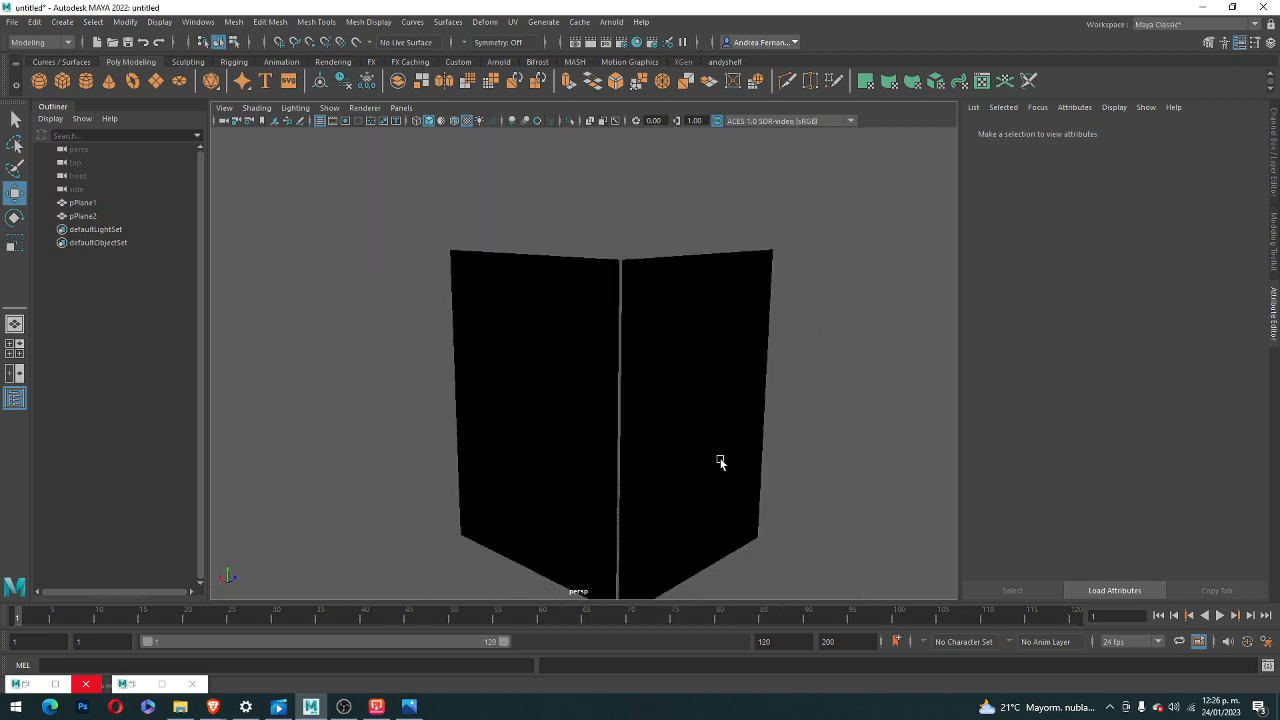
- Select pPlane1 and look through its Display, Ghosting Information, Drawing Overrides and Node Behavior attributes
key(super)
click(587, 376)
click(681, 378)
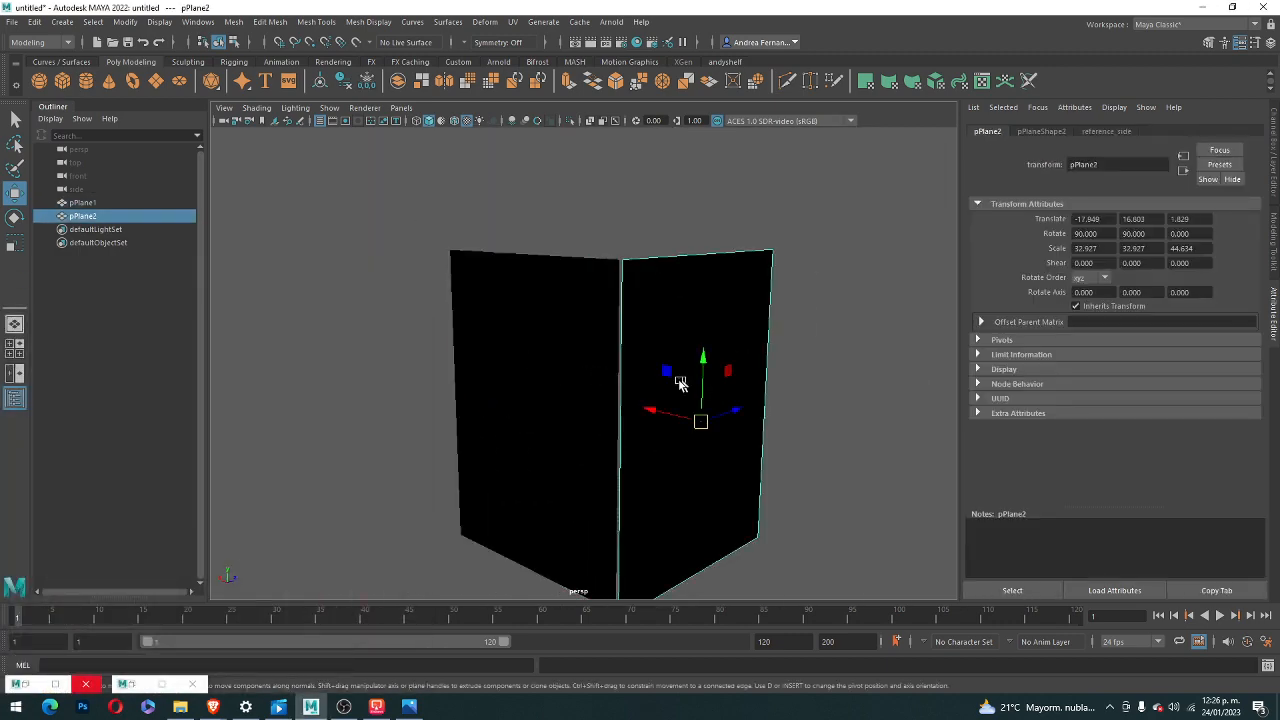
click(573, 328)
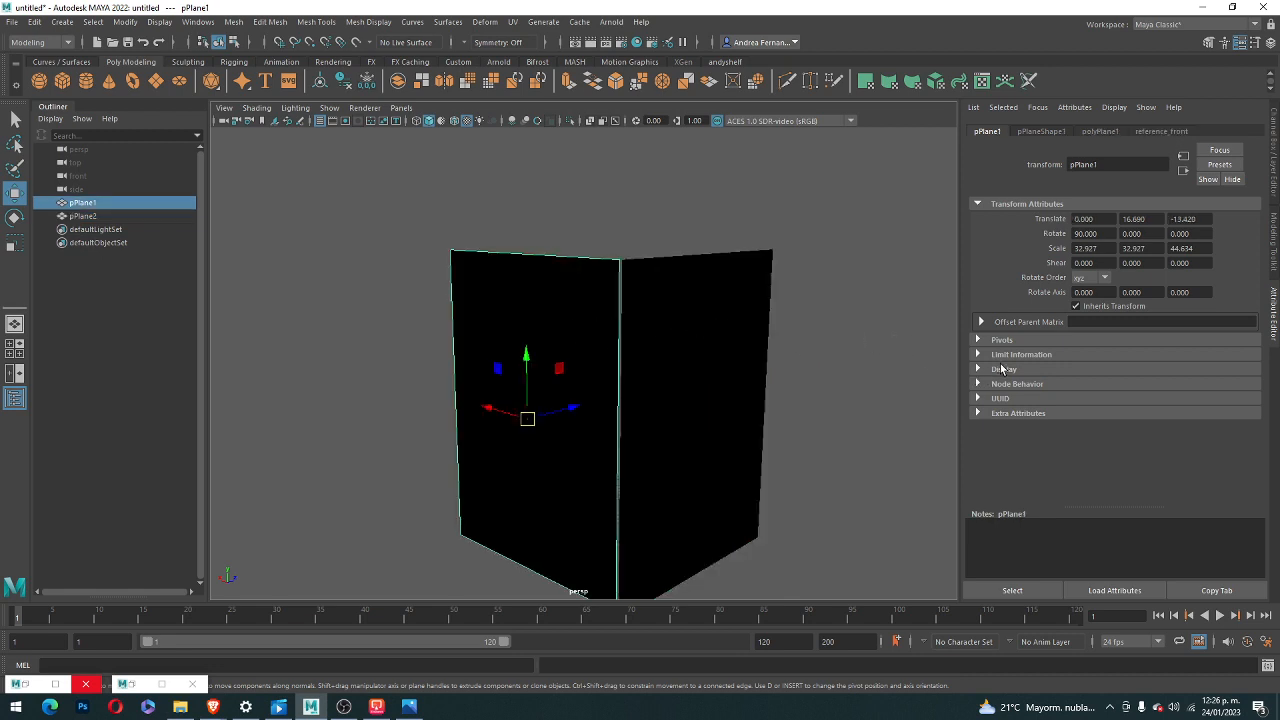
click(979, 370)
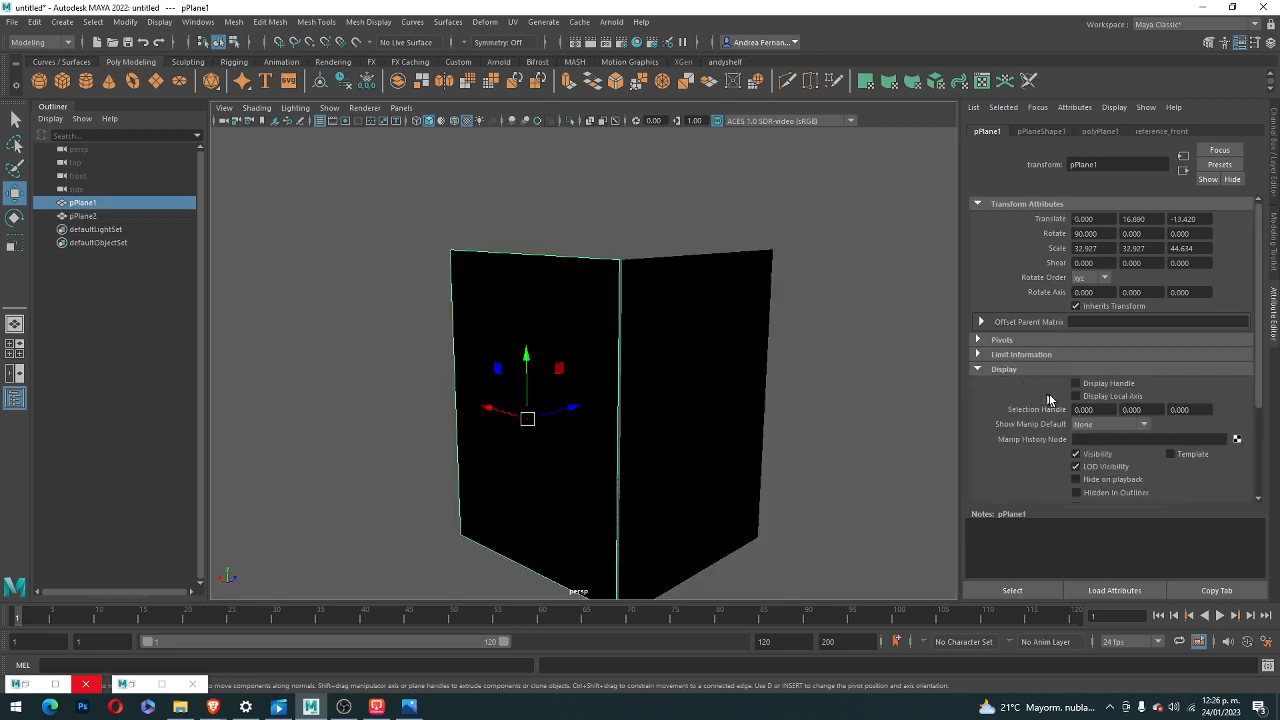
scroll(1055, 436, down, 4)
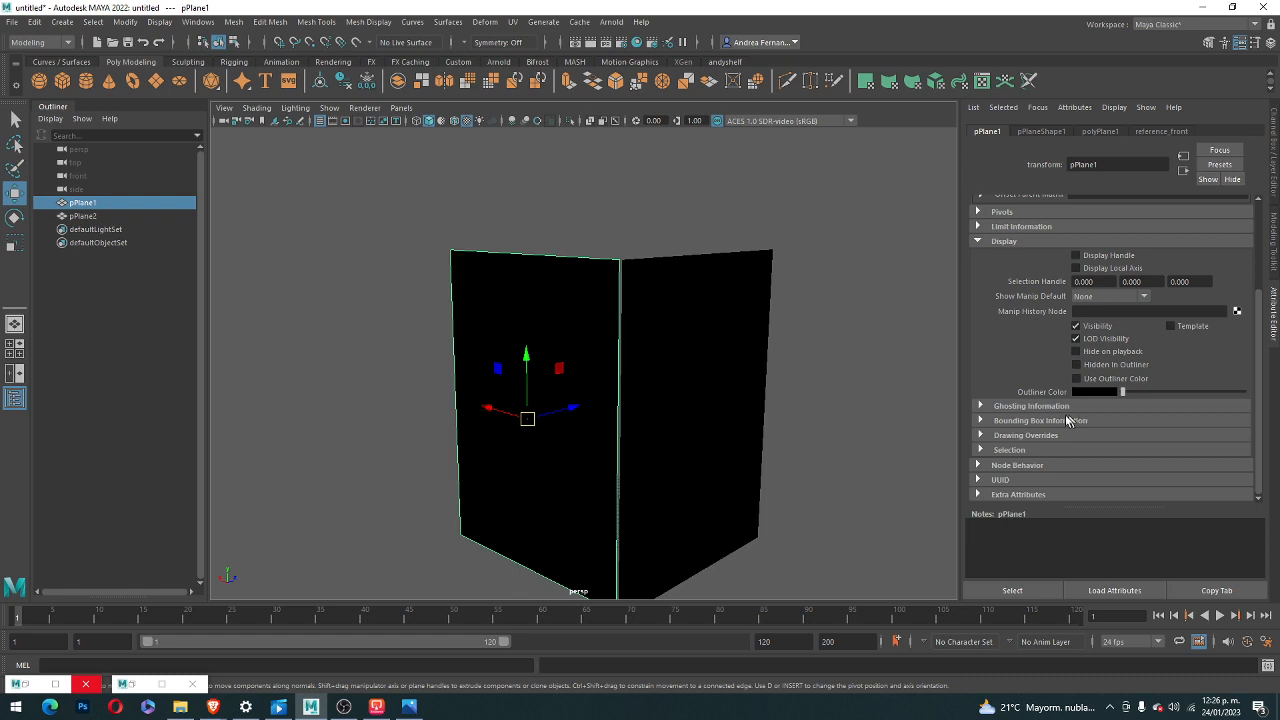
click(1034, 407)
scroll(1043, 428, down, 5)
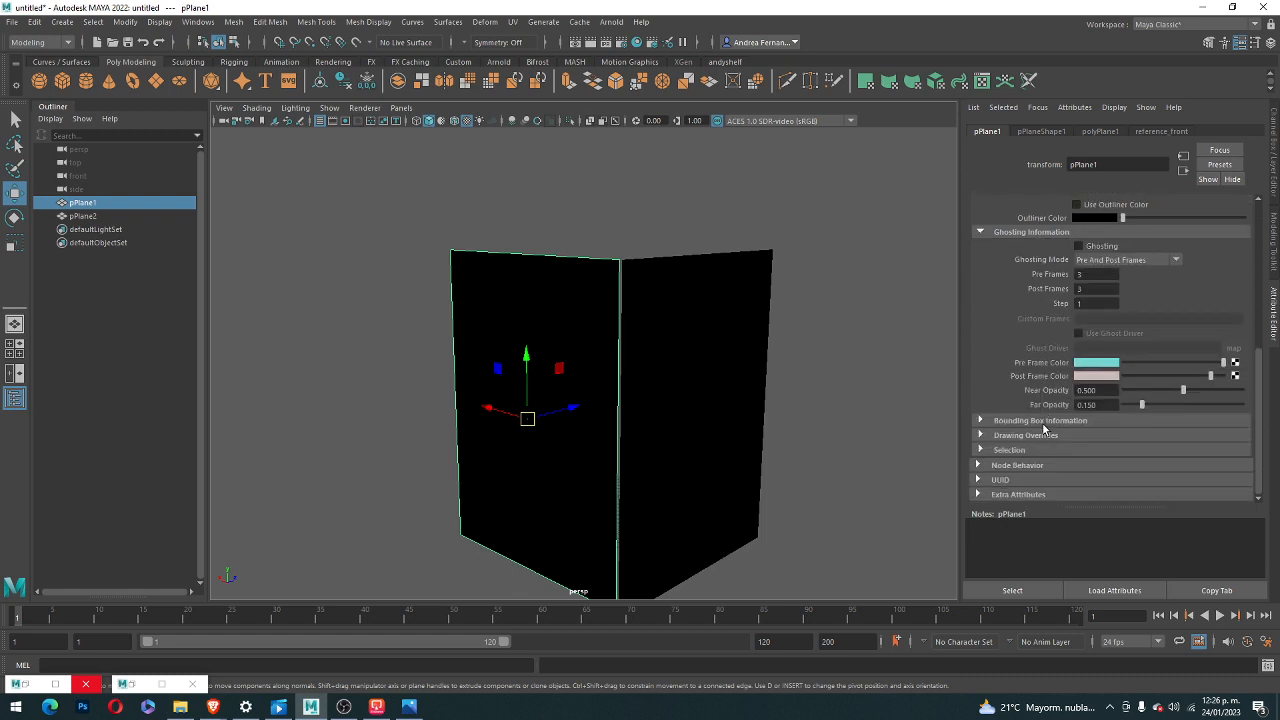
click(1040, 436)
scroll(1042, 435, down, 4)
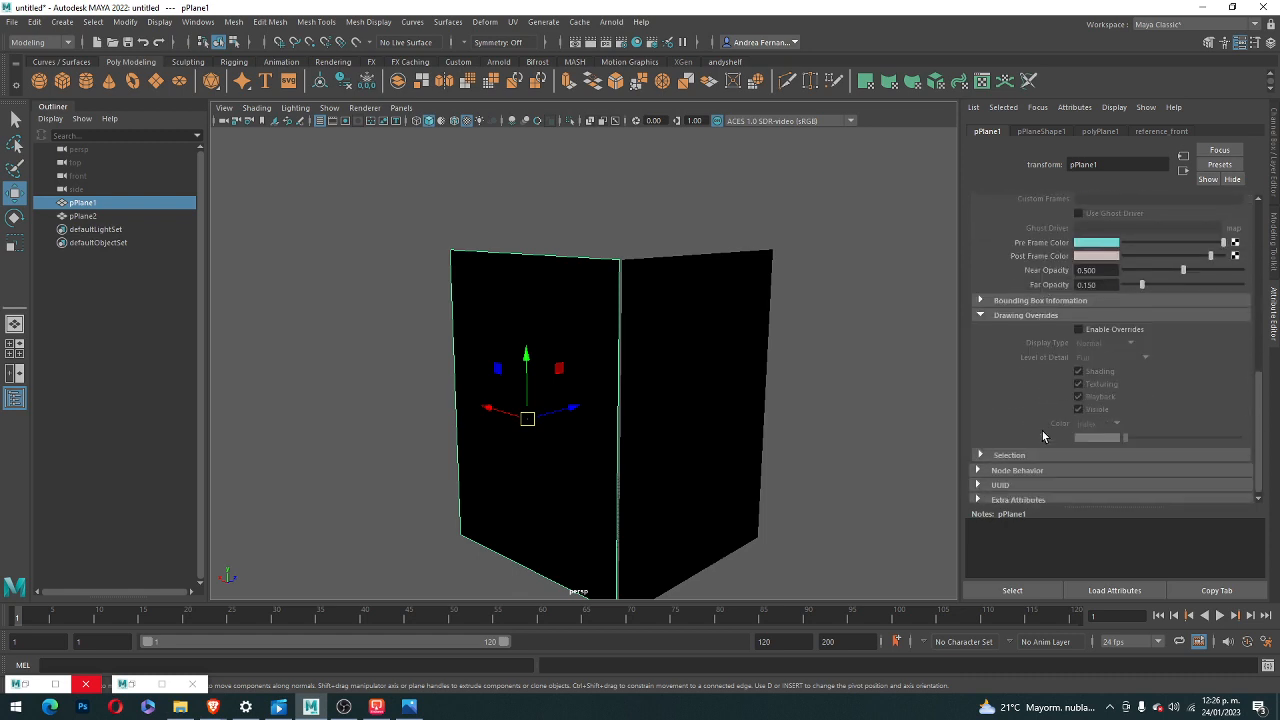
click(1018, 465)
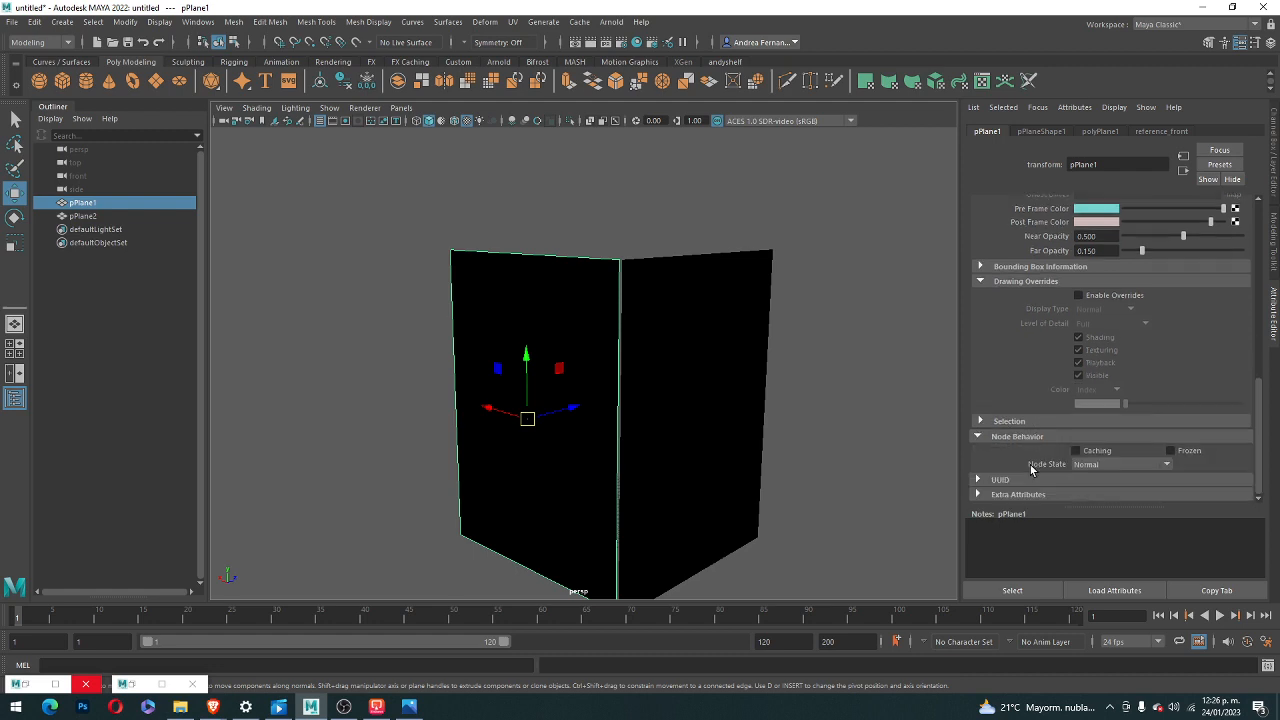
scroll(1022, 318, up, 8)
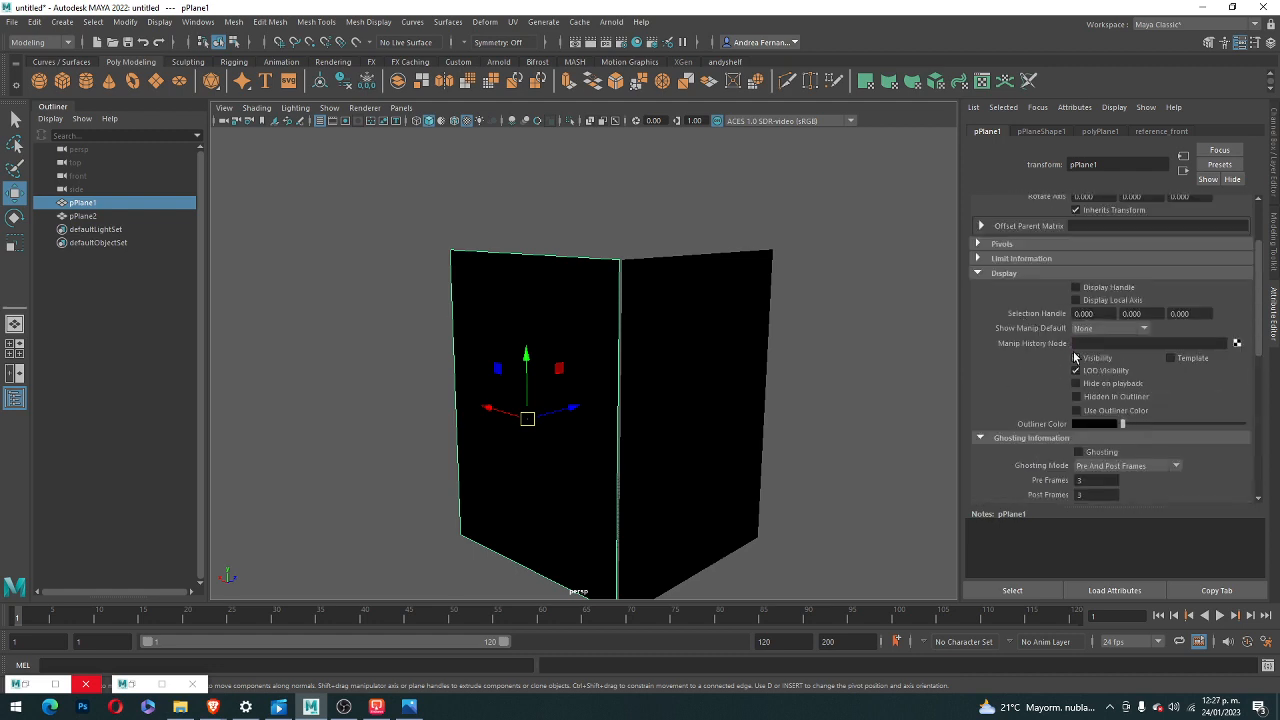
- Look through pPlane1's Pivots, Display, Ghosting Information, Drawing Overrides and Selection attributes for a setting that controls how it displays
click(1004, 245)
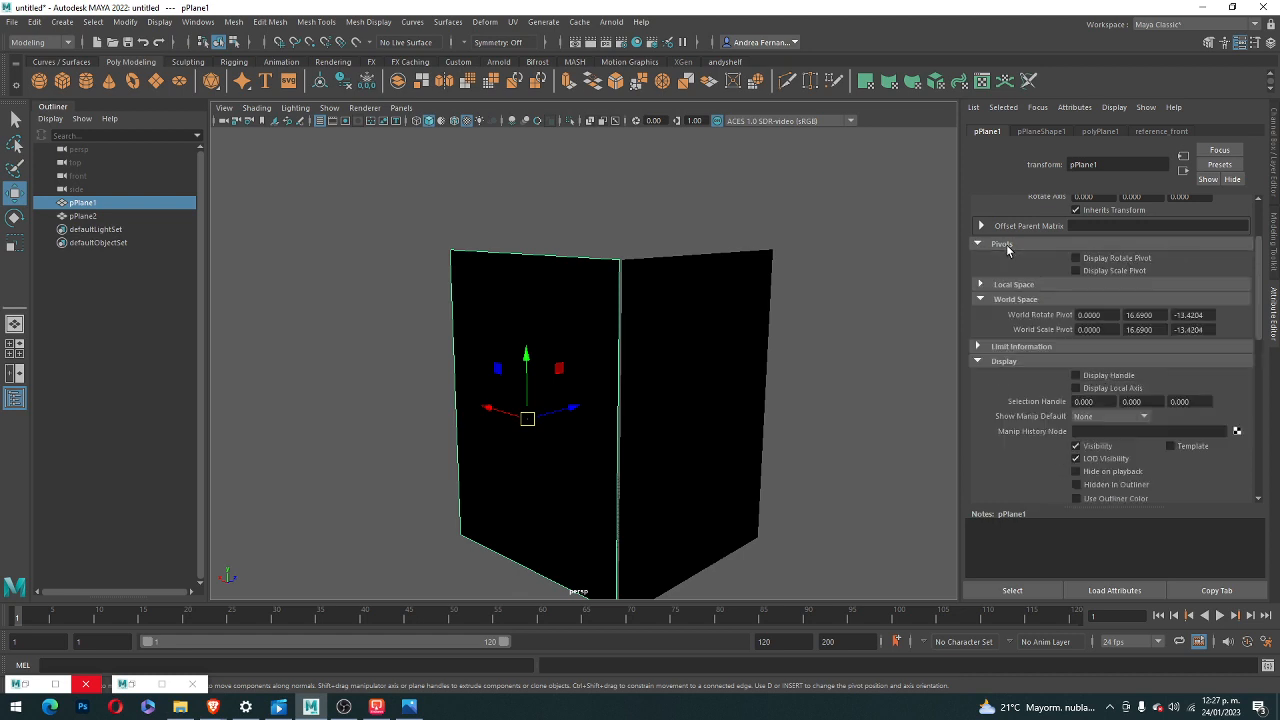
click(1005, 245)
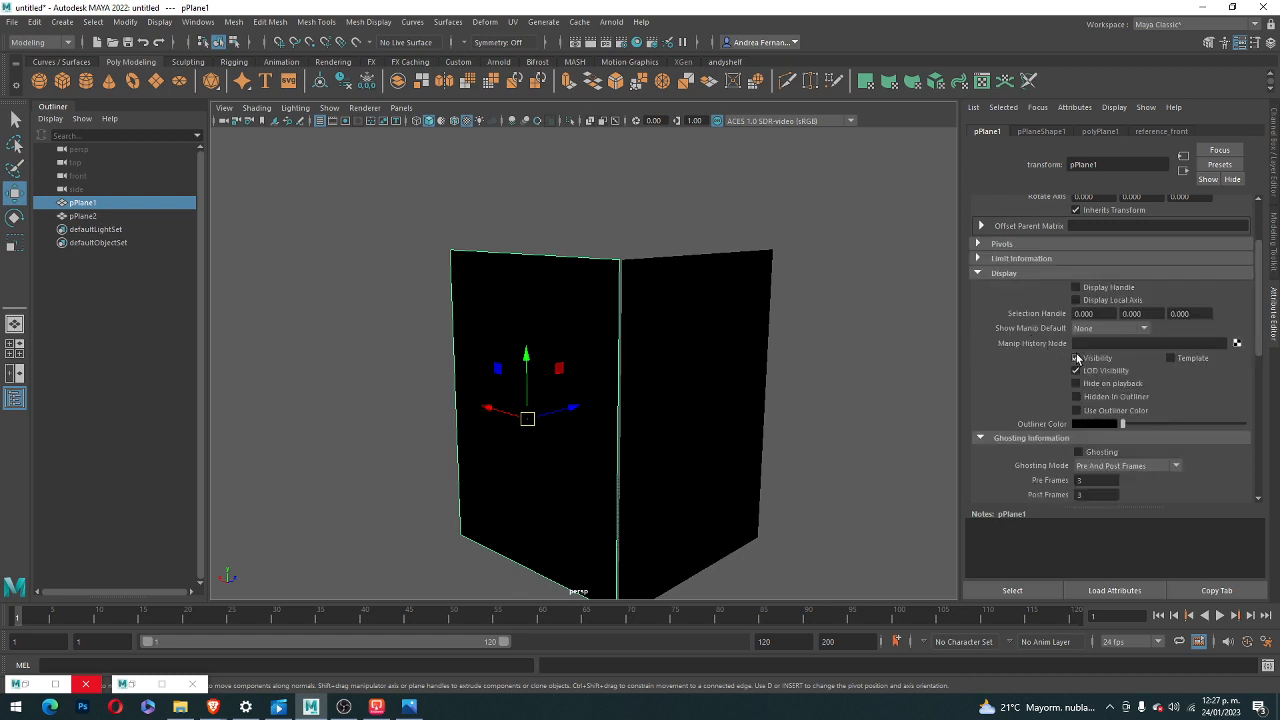
click(1077, 358)
click(1077, 358)
scroll(1070, 362, down, 3)
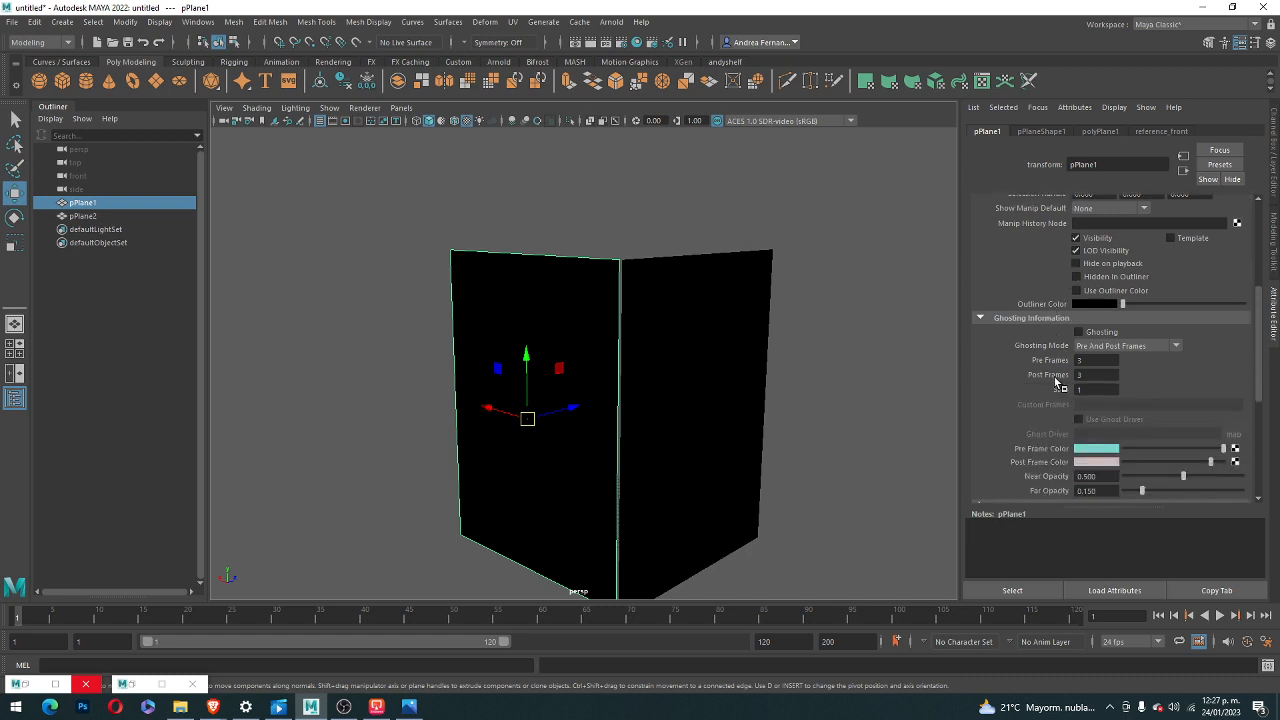
scroll(1057, 382, down, 4)
click(1053, 346)
scroll(1058, 348, down, 3)
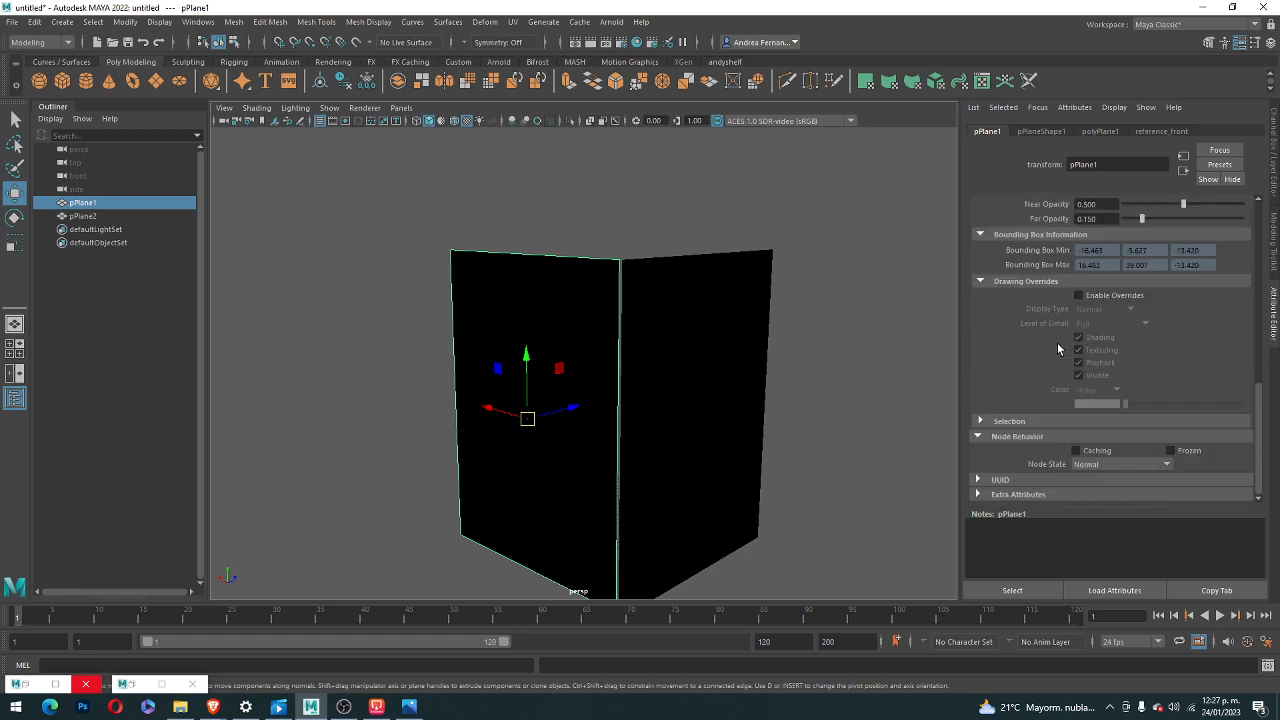
click(1056, 421)
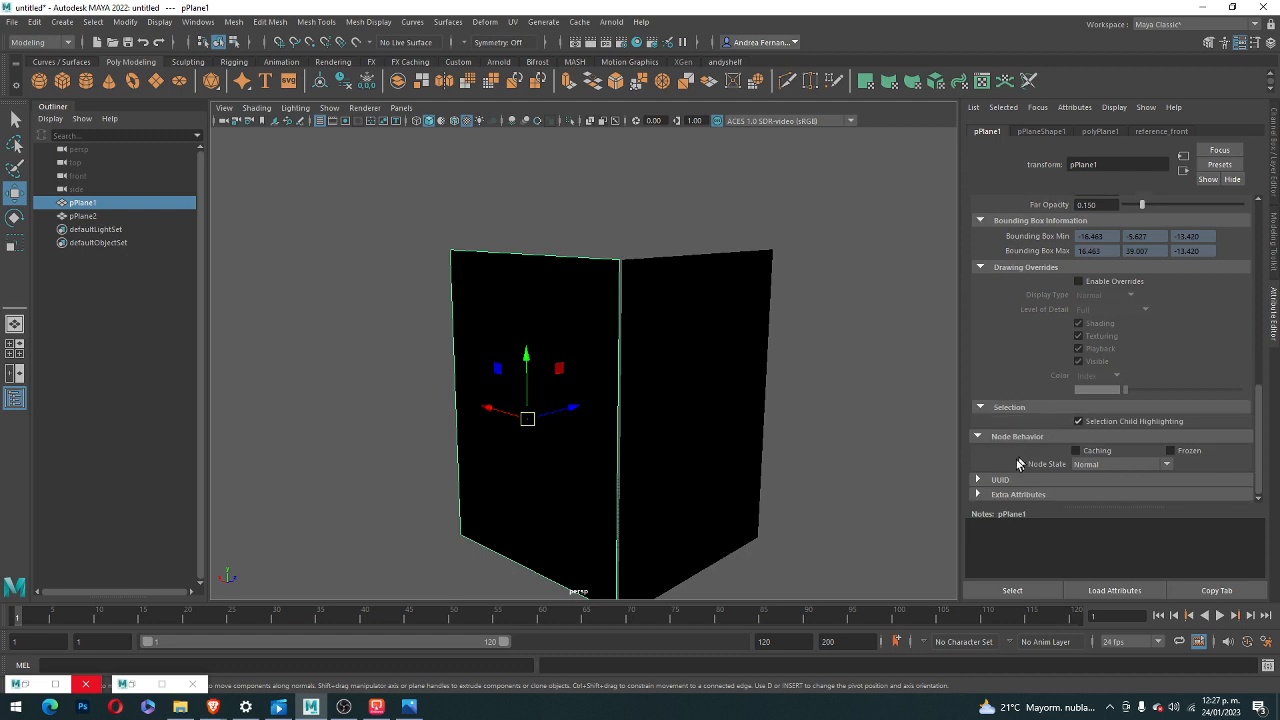
scroll(1073, 291, up, 8)
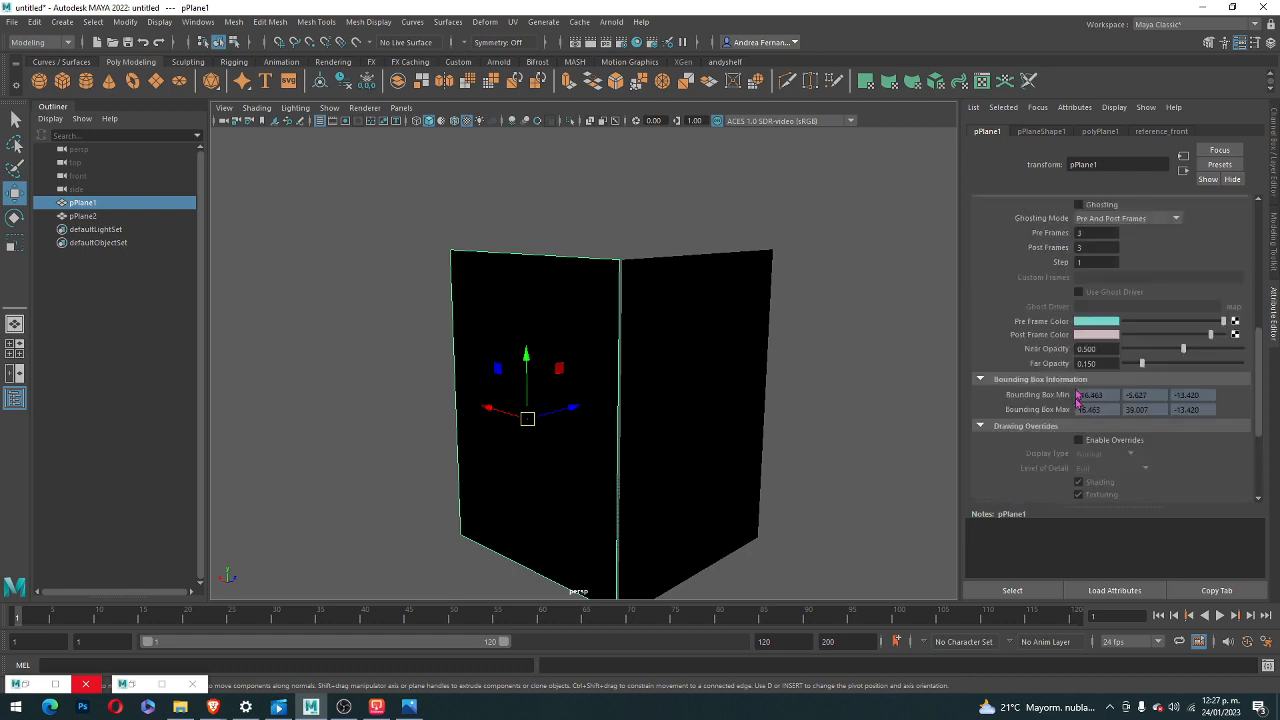
- Turn off Double Sided in the Render Stats of both pPlaneShape1 and pPlaneShape2, and clear the selection
click(1038, 131)
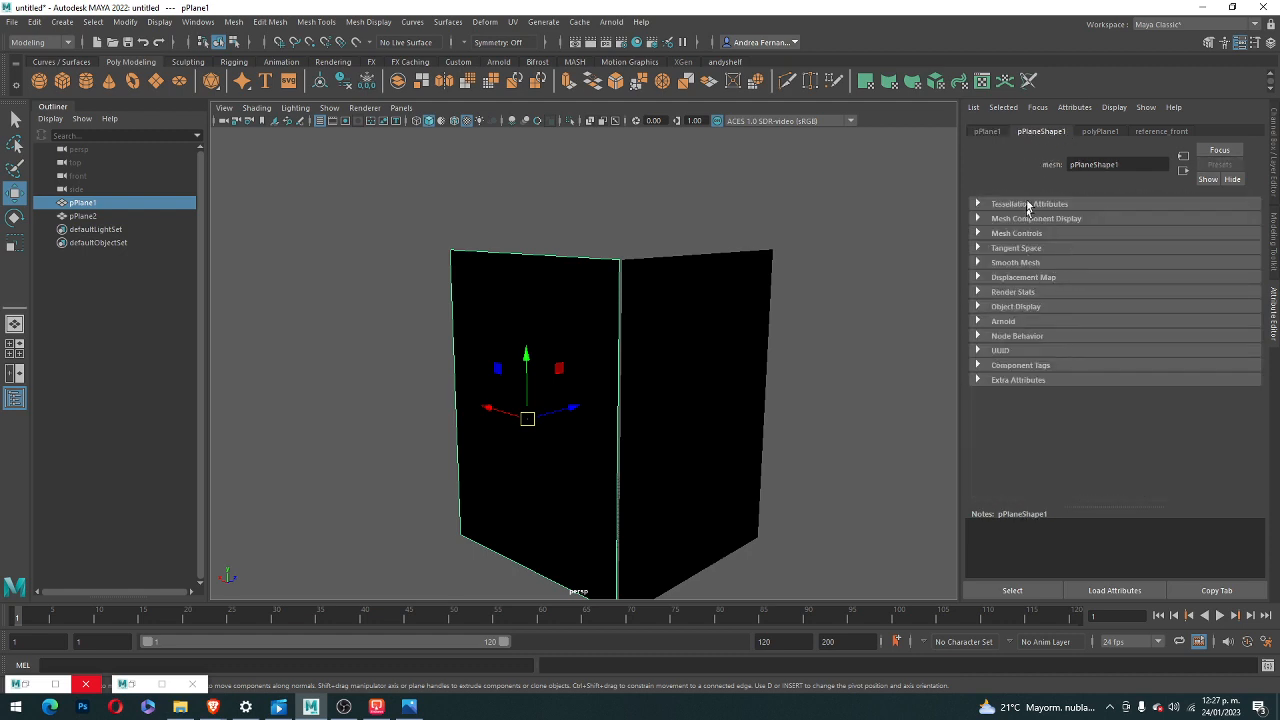
click(1012, 293)
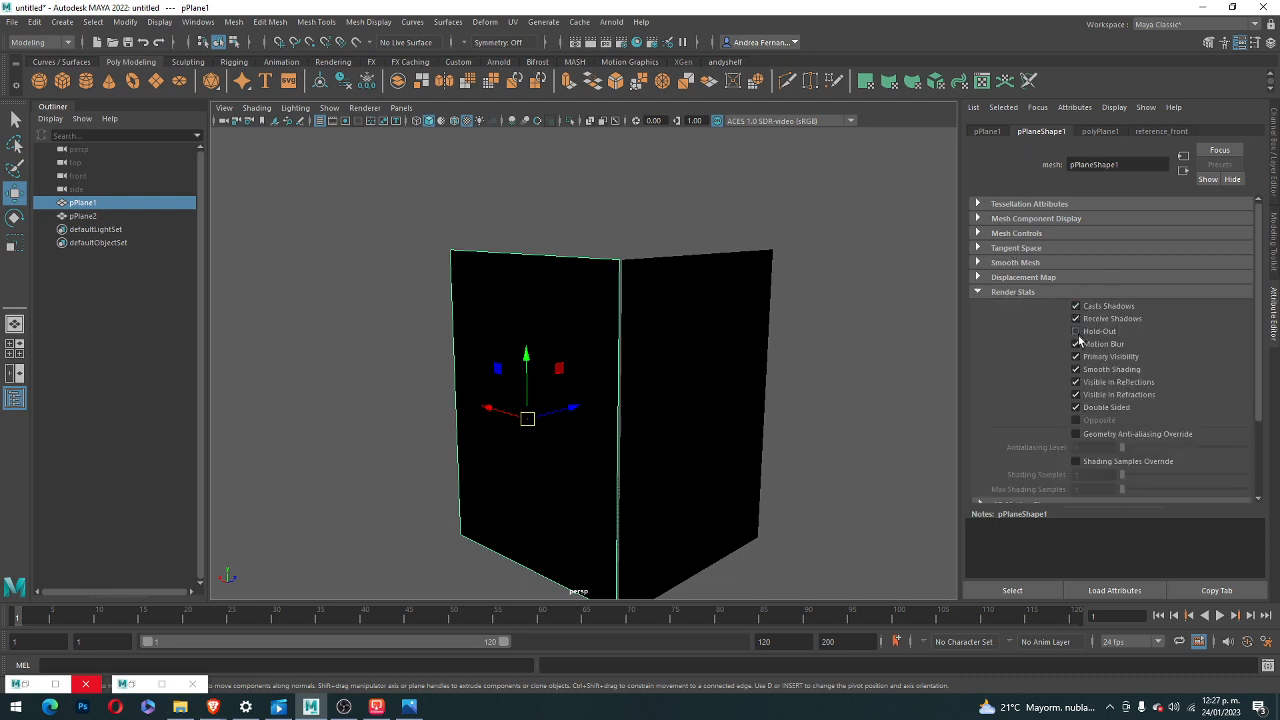
click(1076, 407)
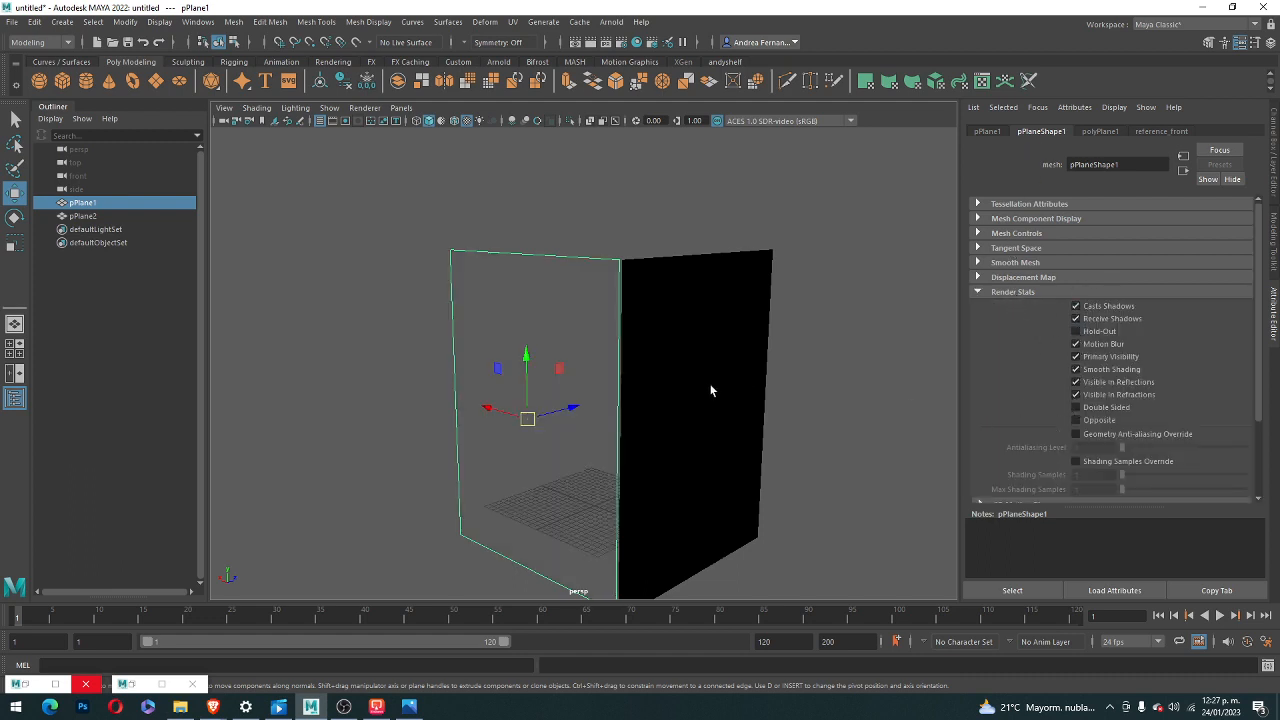
click(710, 390)
click(1076, 407)
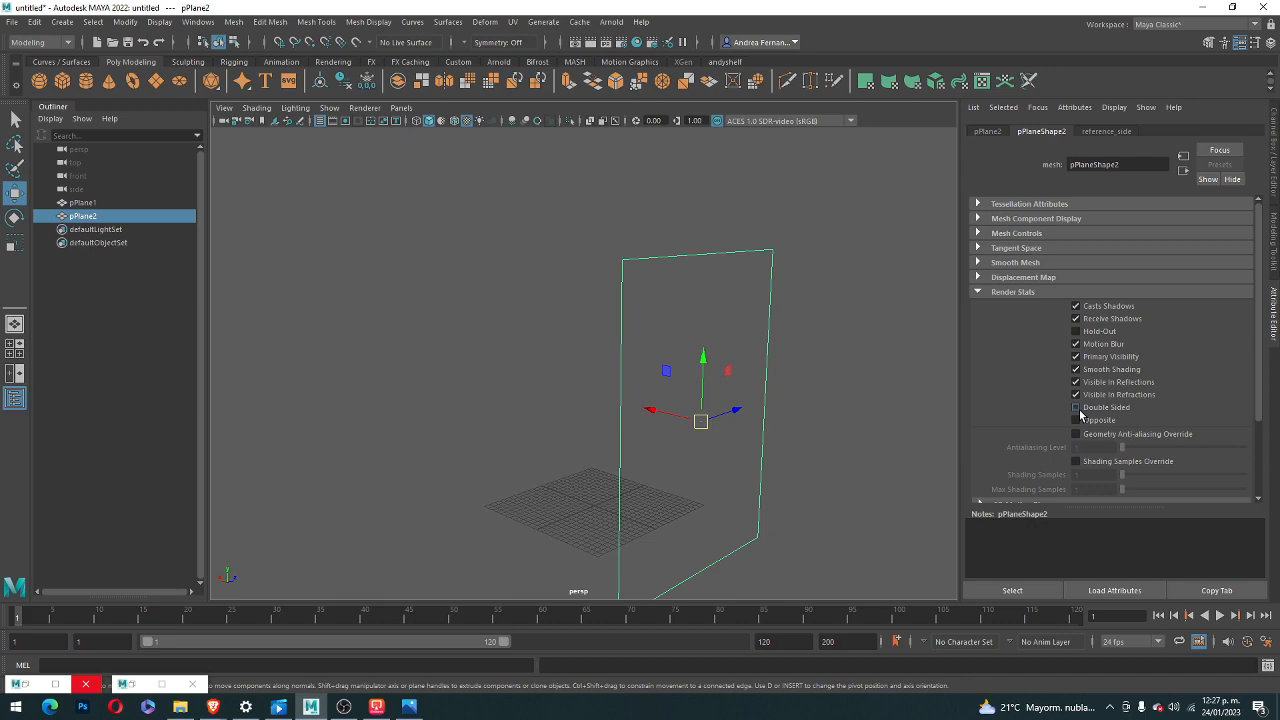
click(823, 401)
- Examine both gorilla reference planes from behind and from the front to check their single-sided display
scroll(823, 401, down, 3)
scroll(656, 425, up, 5)
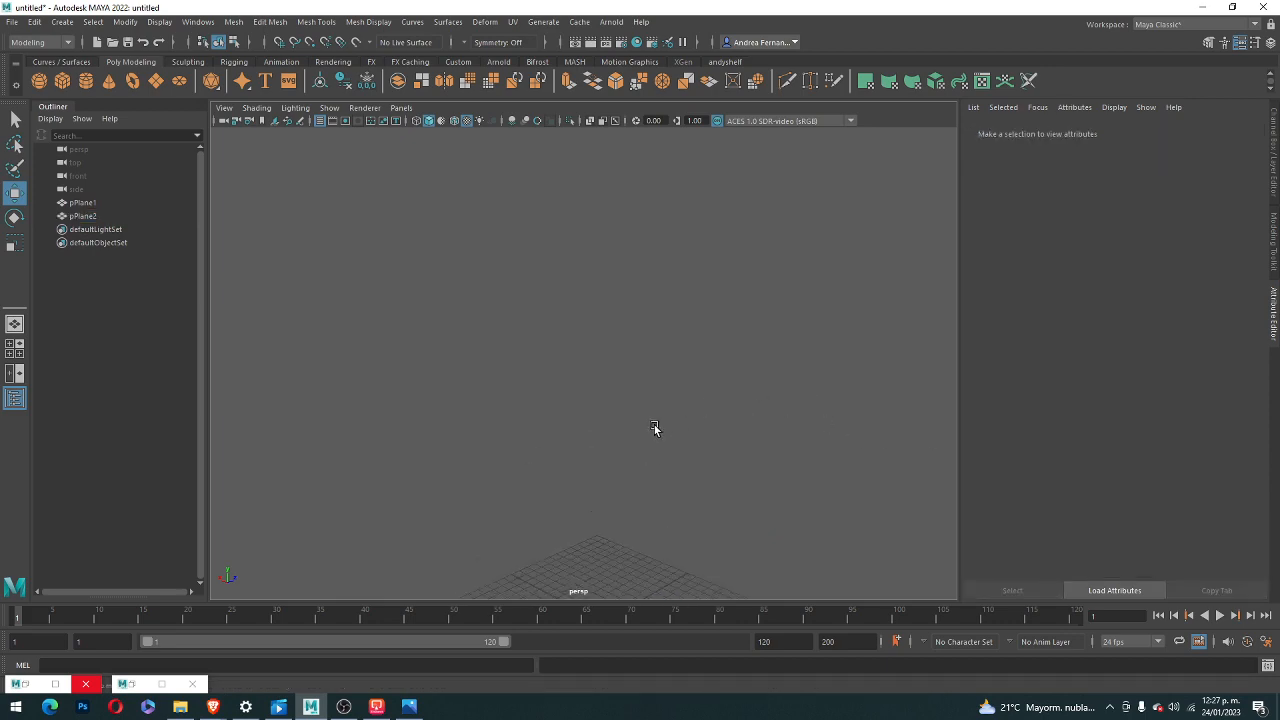
mouse_move(654, 428)
alt+mouse_down()
mouse_move(754, 457)
mouse_move(857, 406)
mouse_move(777, 449)
mouse_move(662, 463)
mouse_move(580, 423)
mouse_move(908, 486)
mouse_move(586, 423)
mouse_move(780, 474)
mouse_move(938, 449)
alt+mouse_up()
scroll(757, 407, down, 5)
key(super)
scroll(757, 407, up, 5)
click(776, 421)
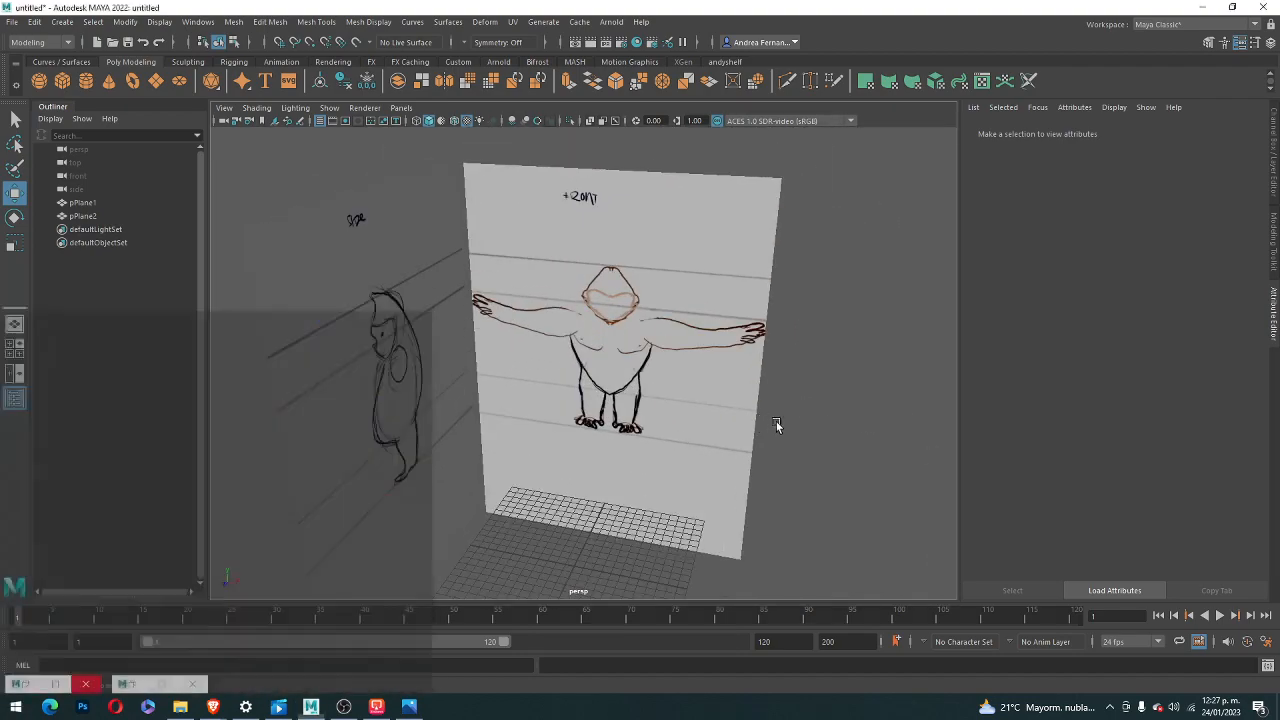
scroll(770, 421, down, 3)
mouse_move(751, 418)
alt+mouse_down()
mouse_move(634, 449)
mouse_move(573, 427)
mouse_move(591, 462)
mouse_move(563, 443)
mouse_move(633, 456)
mouse_move(609, 456)
alt+mouse_up()
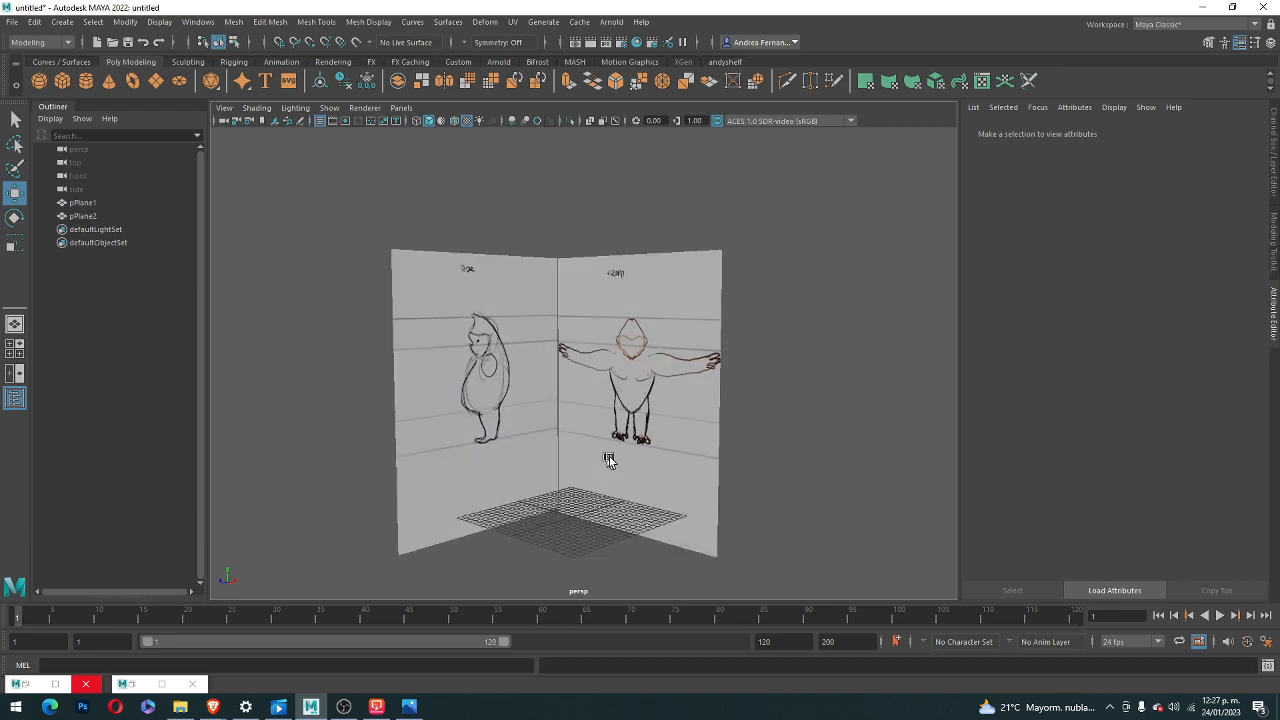
scroll(590, 460, up, 5)
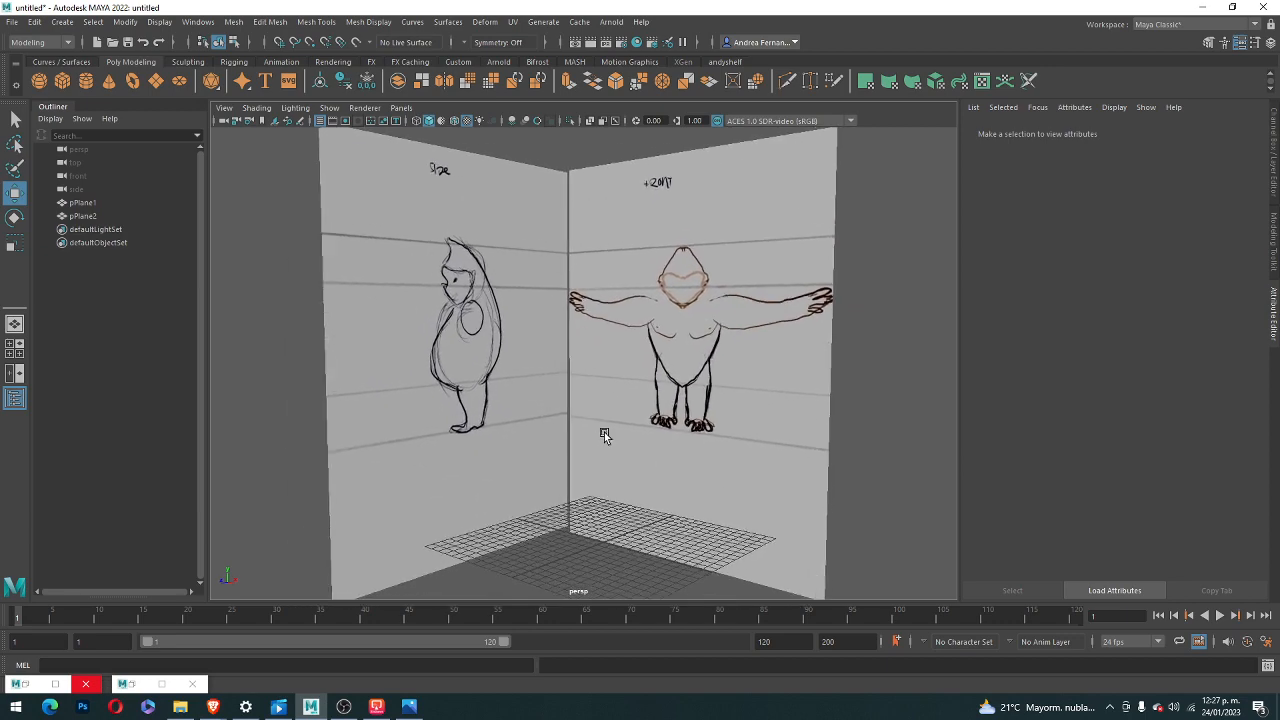
scroll(603, 434, down, 2)
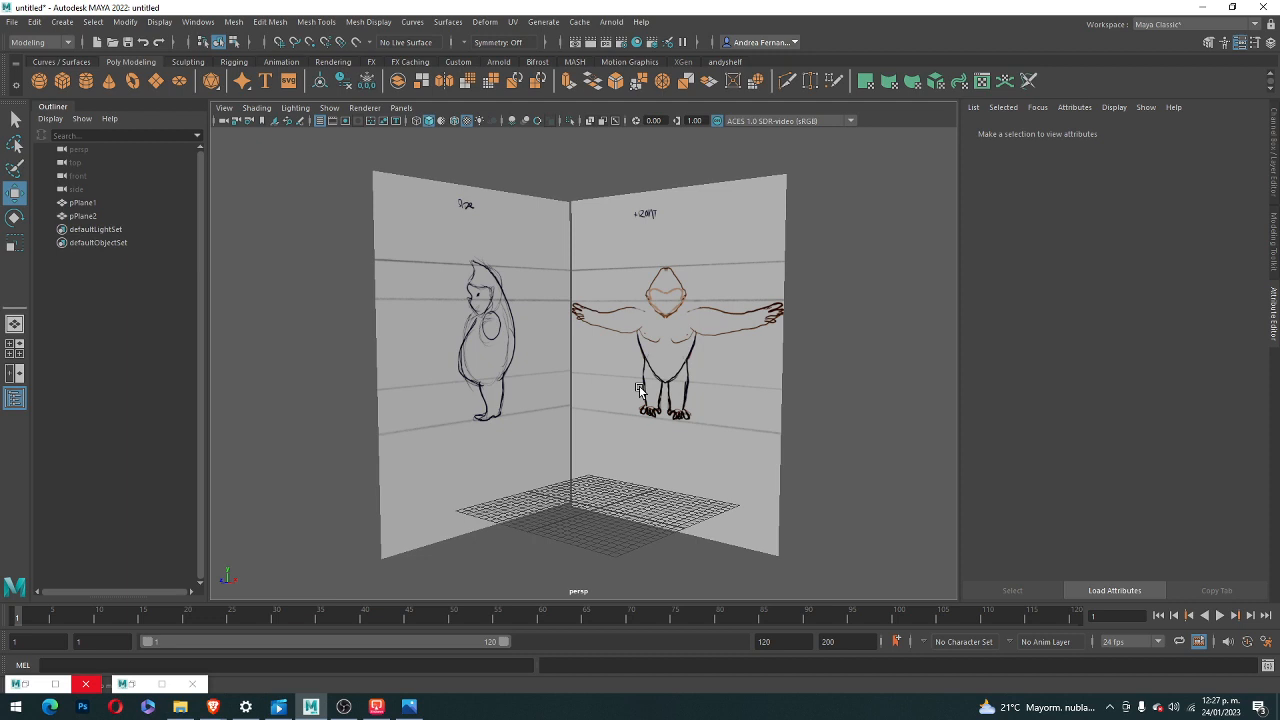
mouse_move(636, 390)
alt+mouse_down()
mouse_move(600, 386)
mouse_move(557, 434)
mouse_move(623, 429)
mouse_move(508, 420)
mouse_move(555, 411)
alt+mouse_up()
mouse_move(527, 415)
alt+mouse_down()
mouse_move(594, 429)
mouse_move(537, 395)
alt+mouse_up()
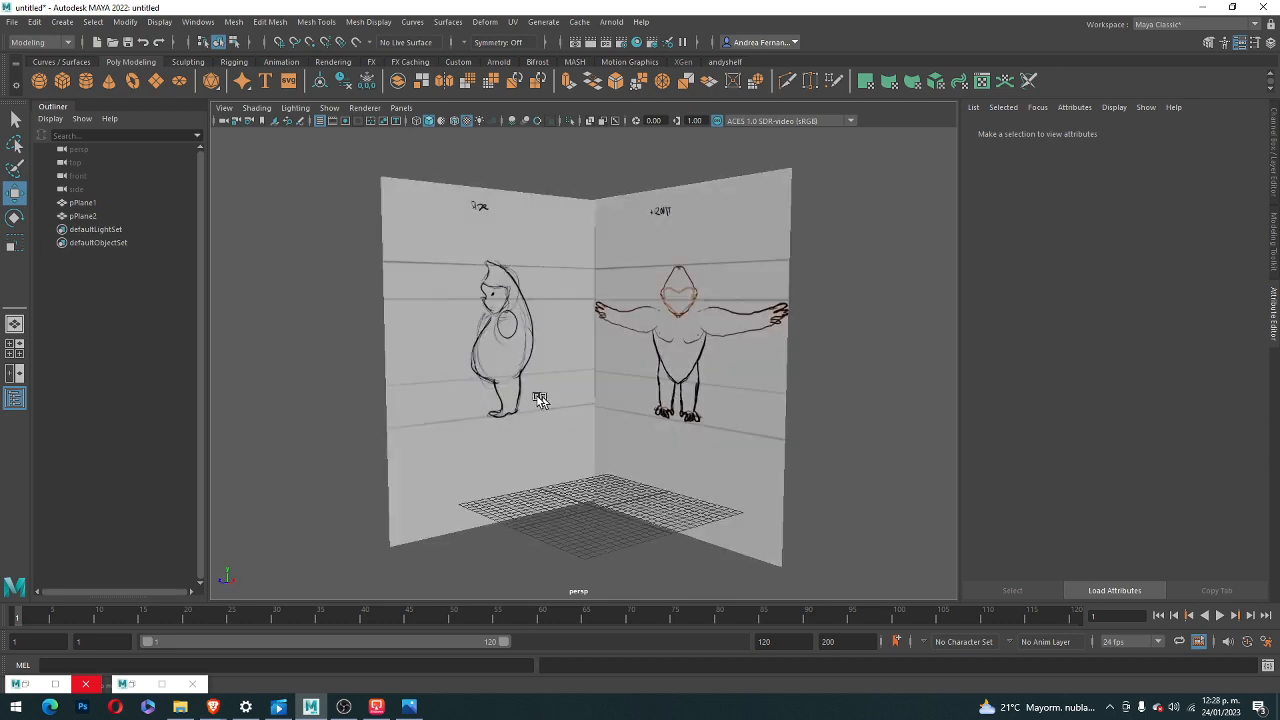
drag(546, 162, 616, 258)
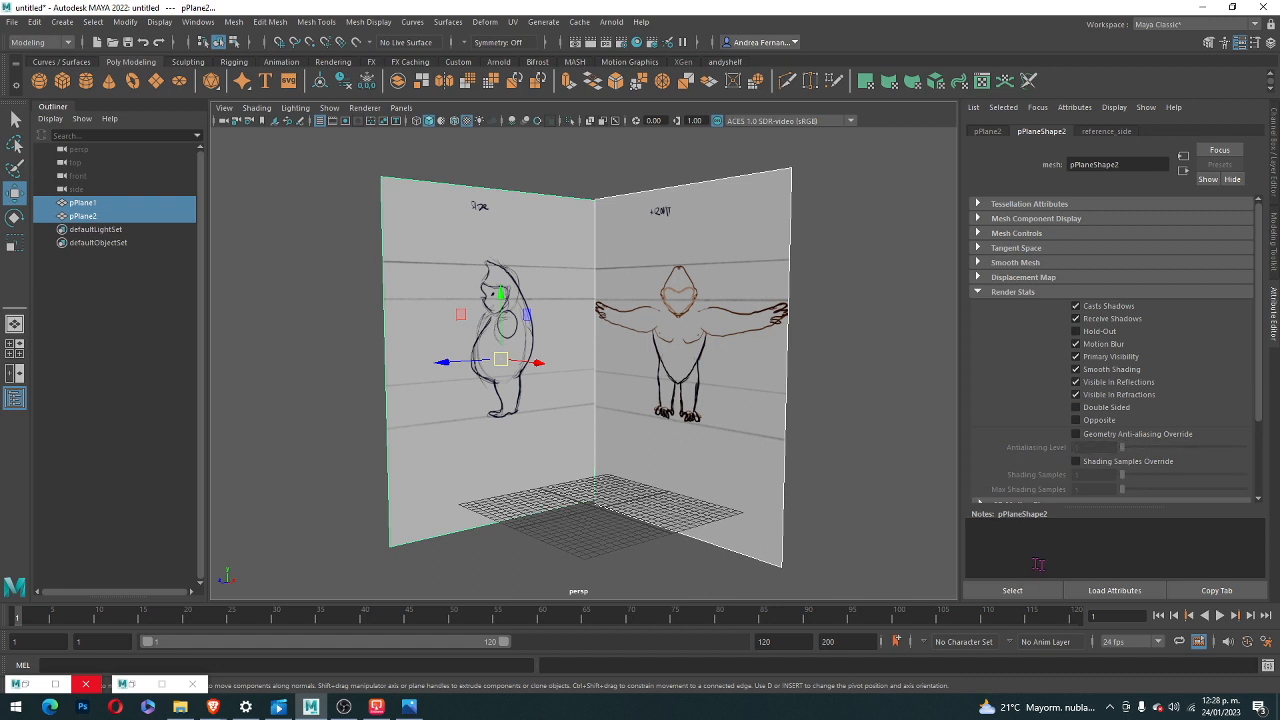
scroll(1033, 400, down, 3)
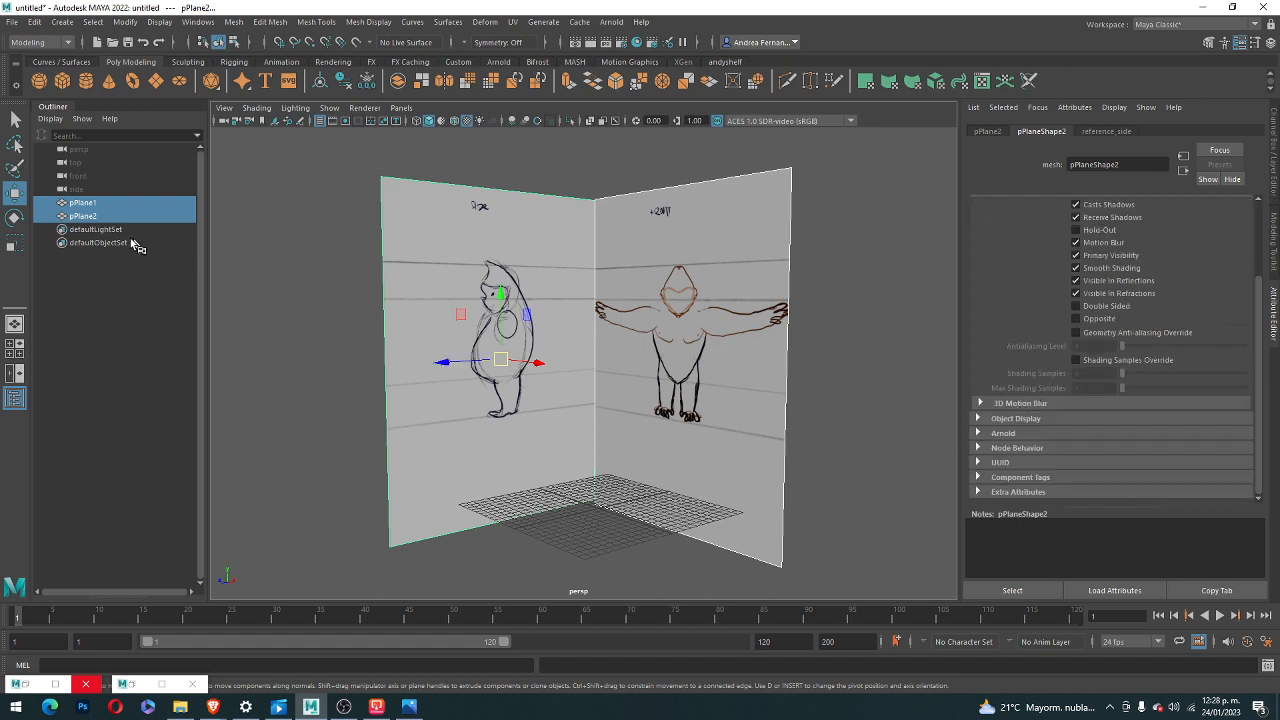
right_click(92, 215)
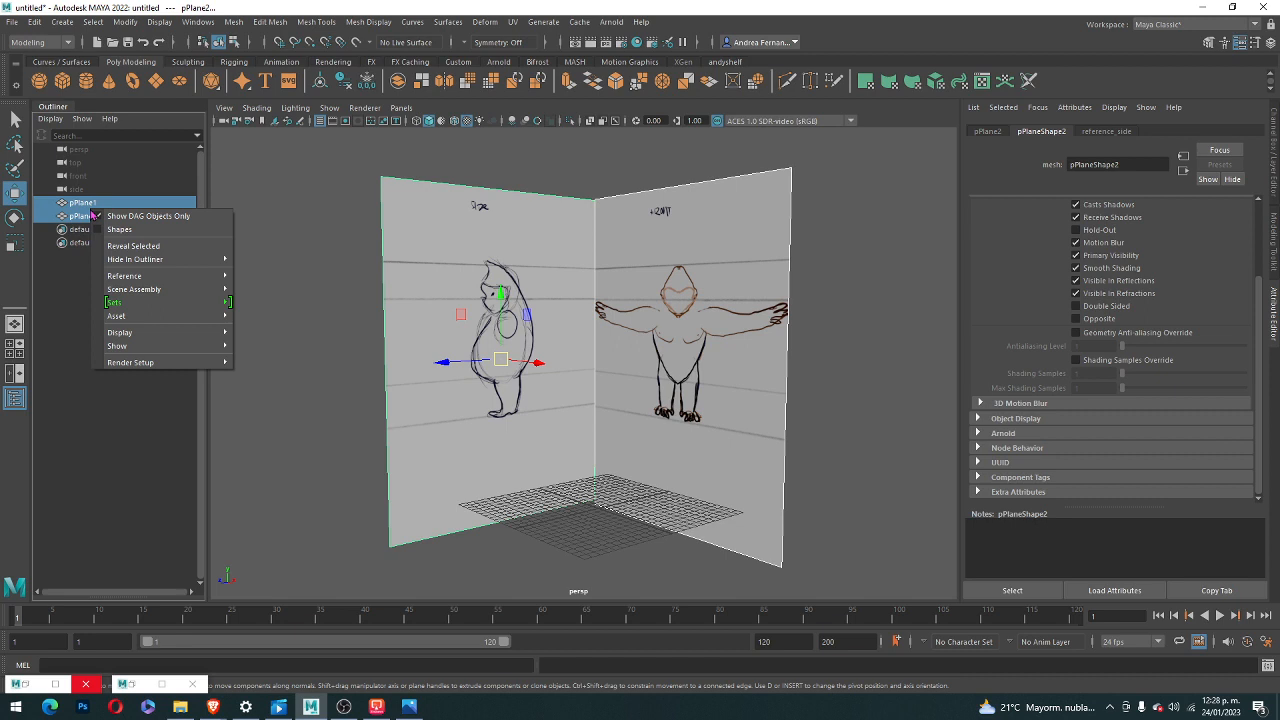
click(92, 215)
drag(92, 215, 55, 205)
key(ctrl+z)
key(ctrl+z)
key(ctrl+z)
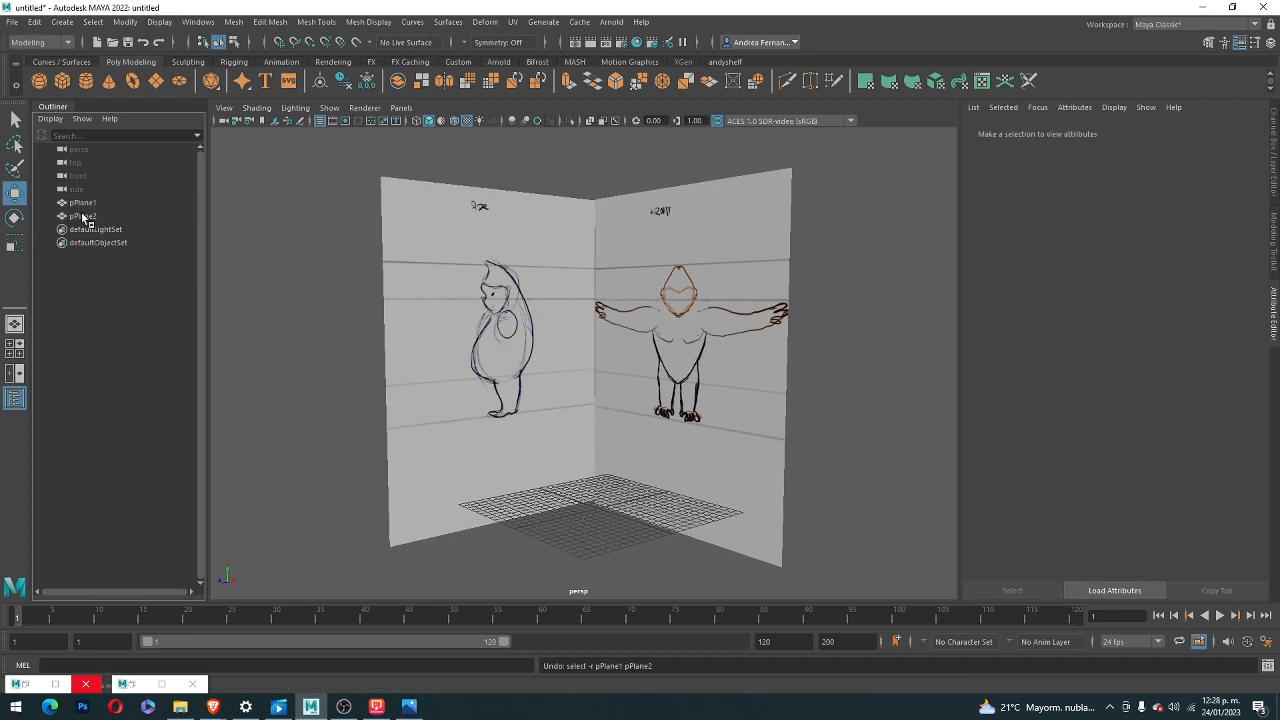
- Rename pPlane1, the plane with the front gorilla drawing, as "reference front"
double_click(88, 203)
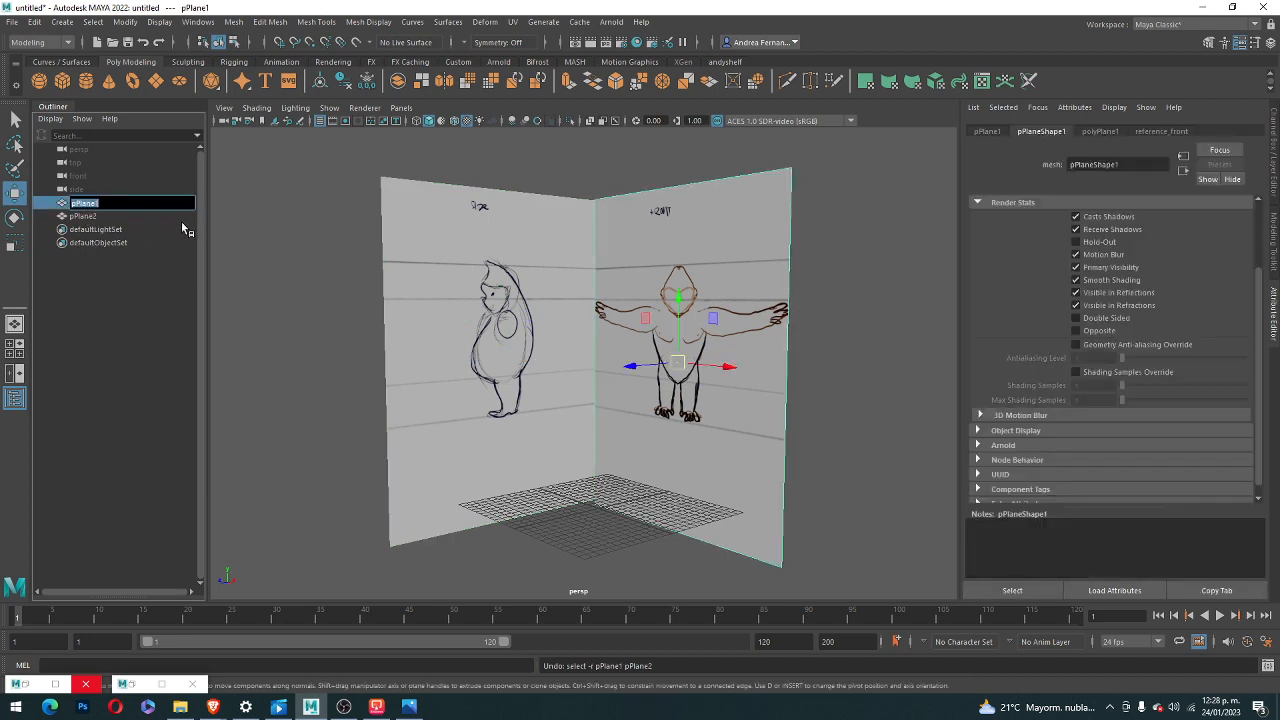
text(reference front)
key(Return)
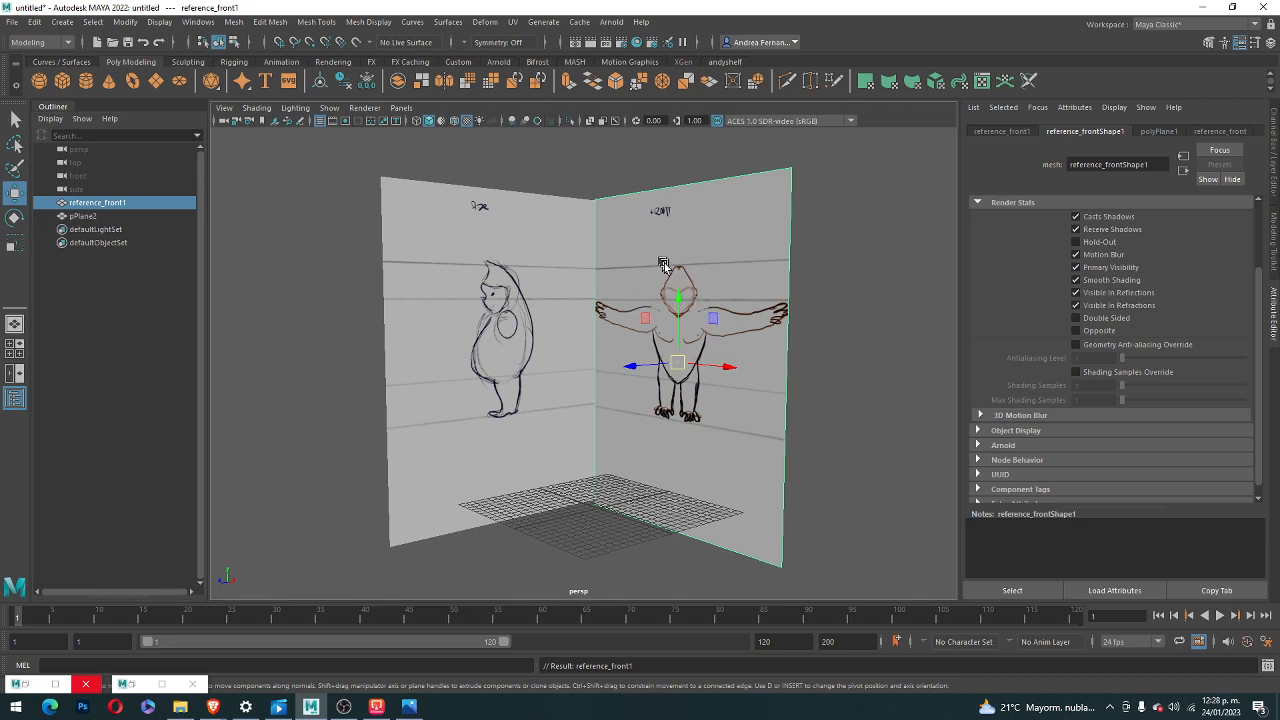
- Rename pPlane2, the plane with the side gorilla drawing, as "reference side"
click(127, 216)
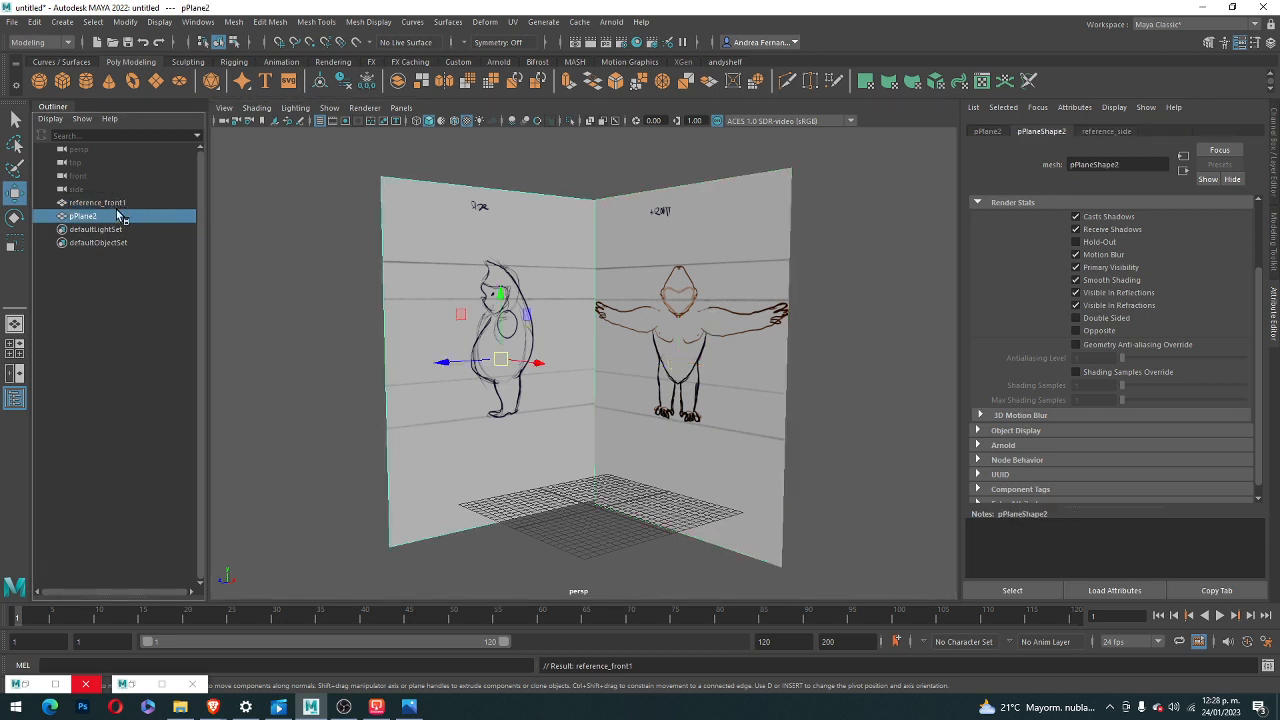
right_click(118, 218)
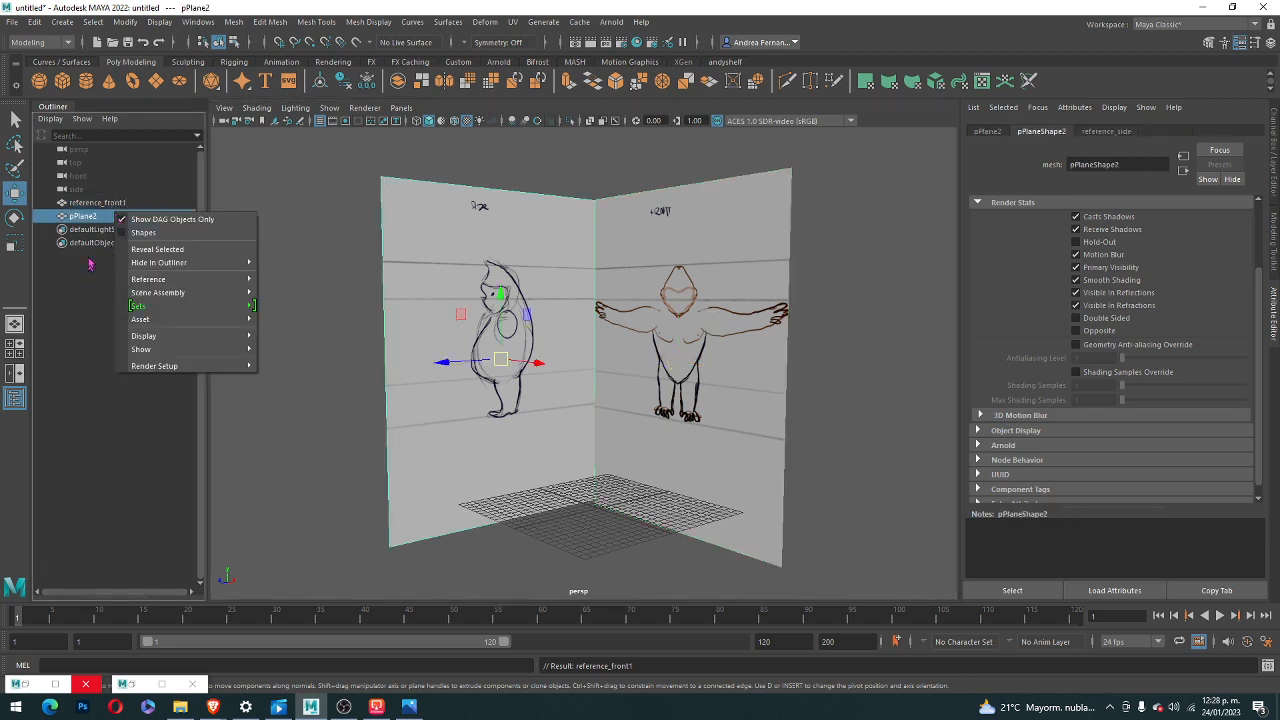
double_click(80, 220)
text(reference_side)
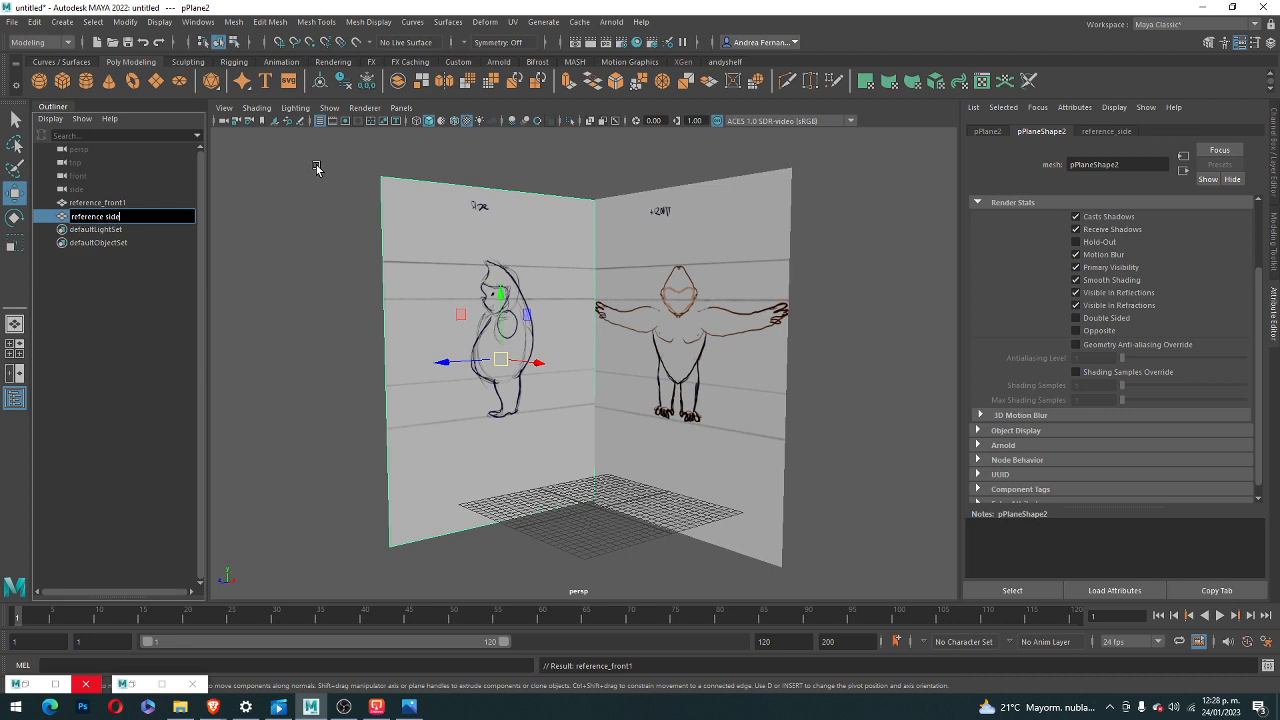
key(Return)
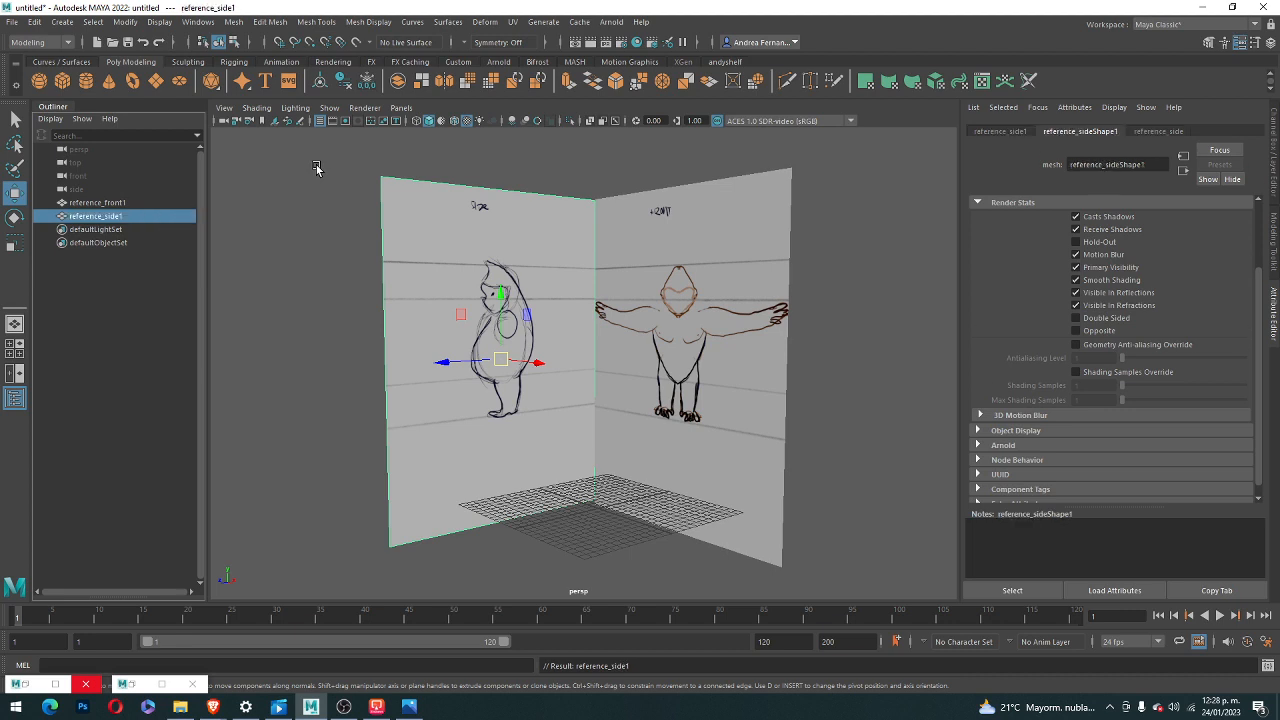
- Select both reference planes and lock the Translate X, Y and Z attributes in the reference_side1 transform
right_click(111, 212)
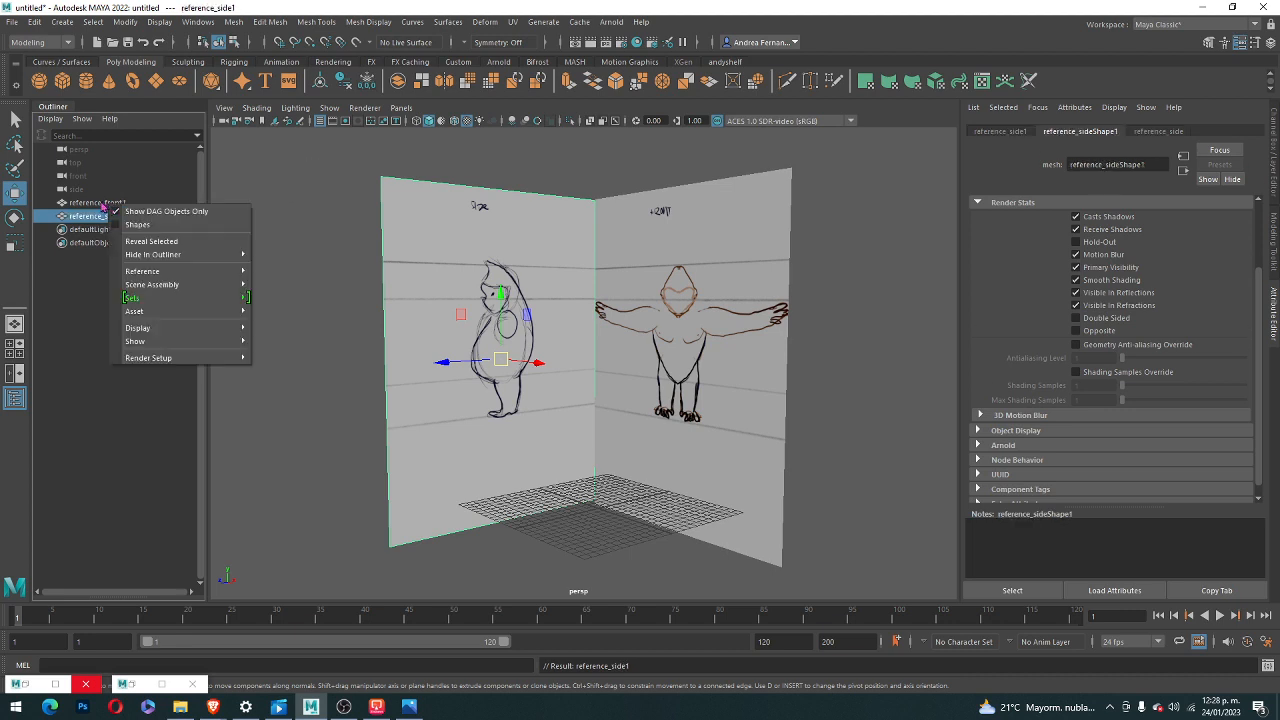
click(103, 203)
shift+click(112, 217)
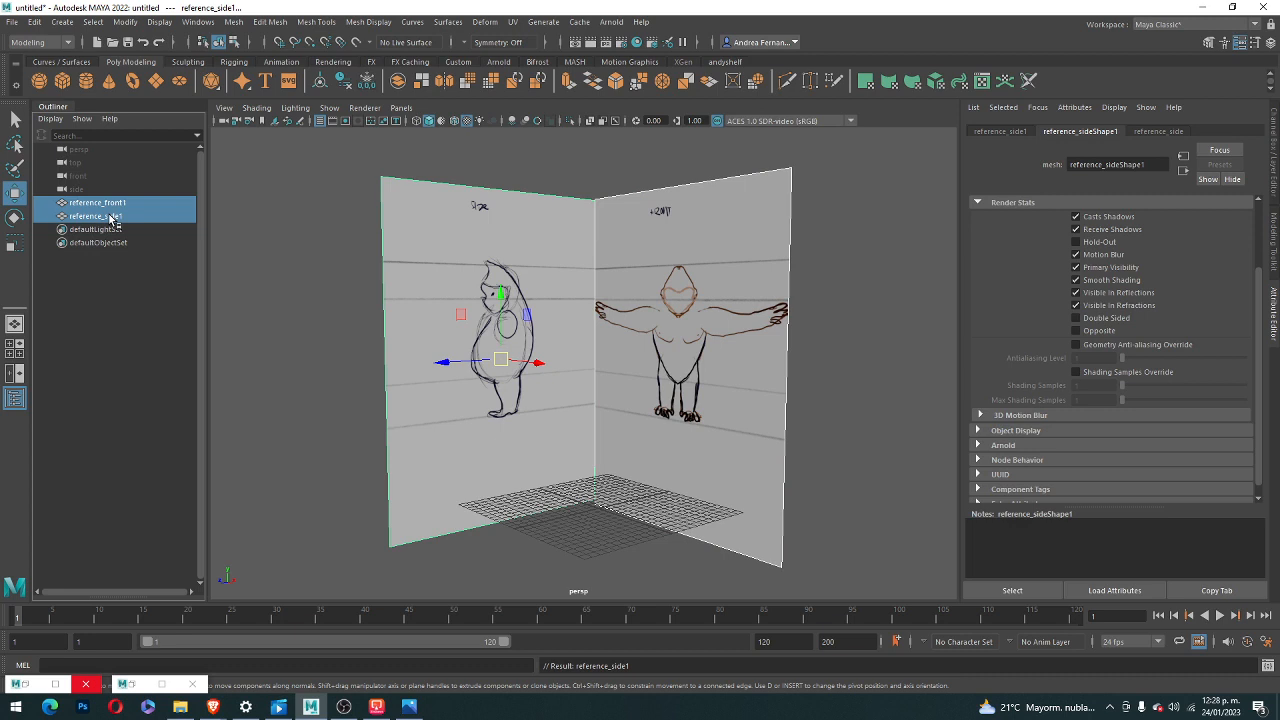
click(1000, 132)
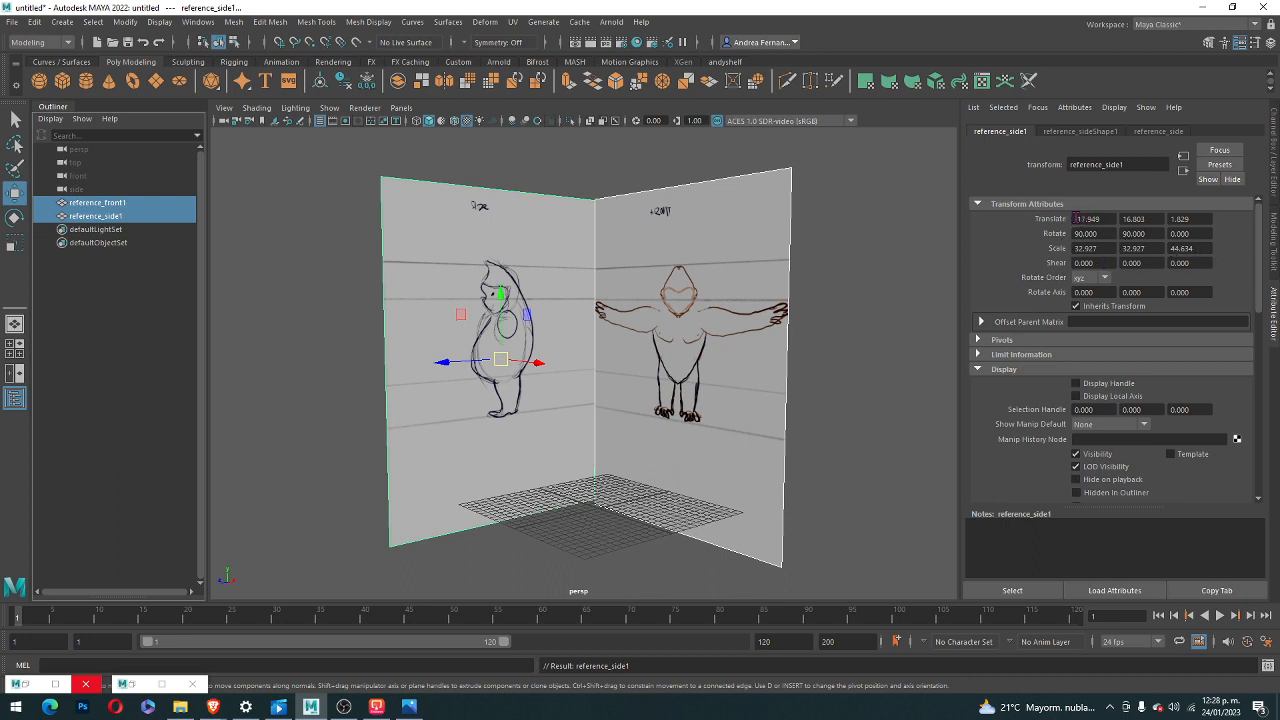
click(1077, 218)
right_click(1102, 215)
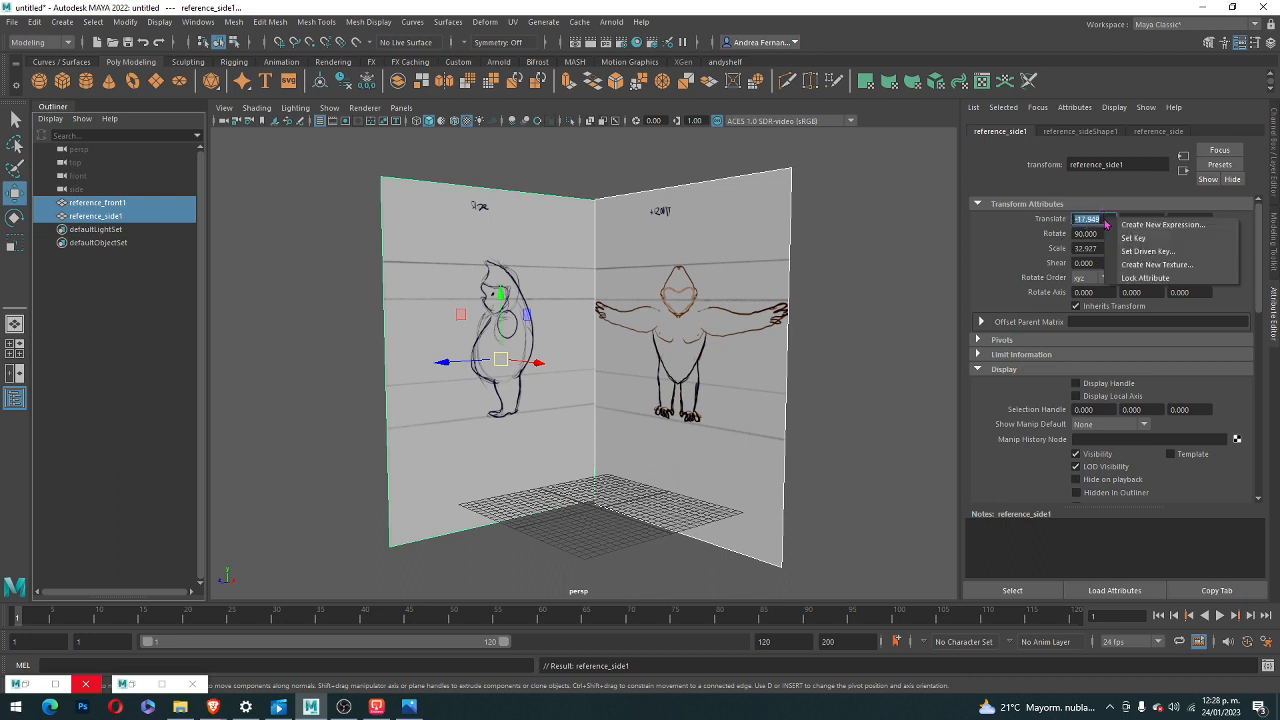
click(1139, 278)
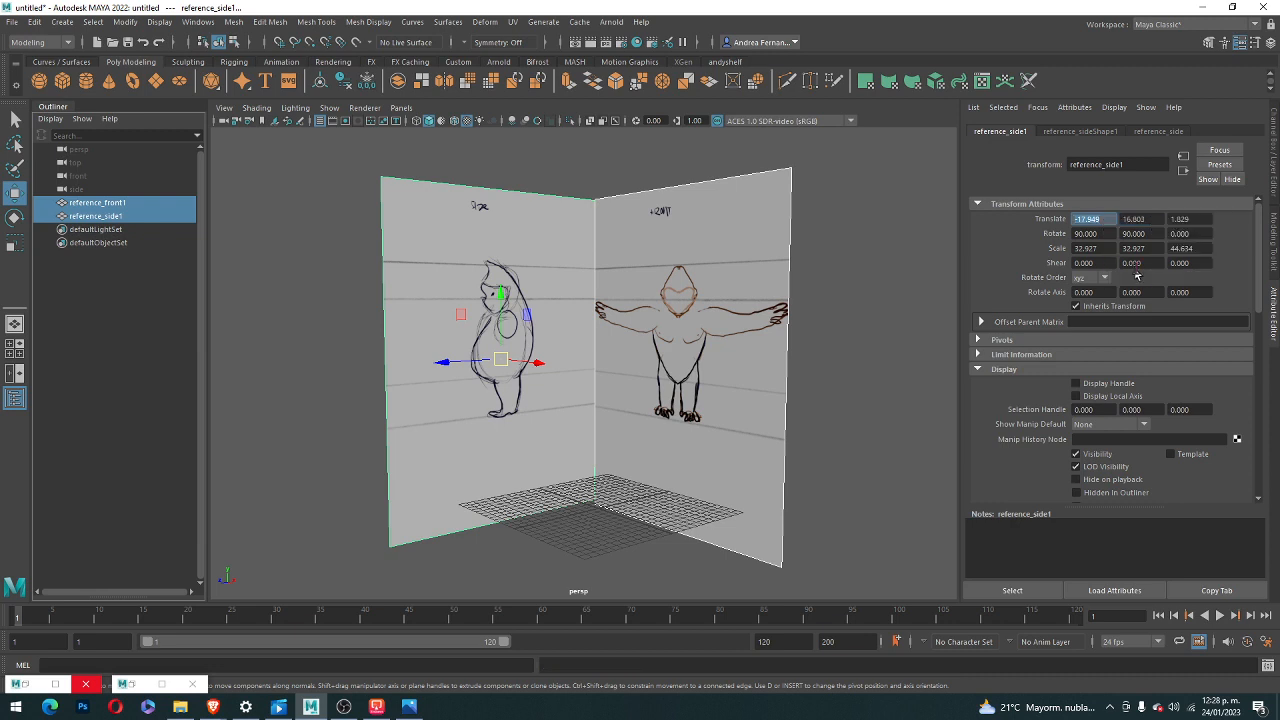
right_click(1143, 220)
click(1172, 280)
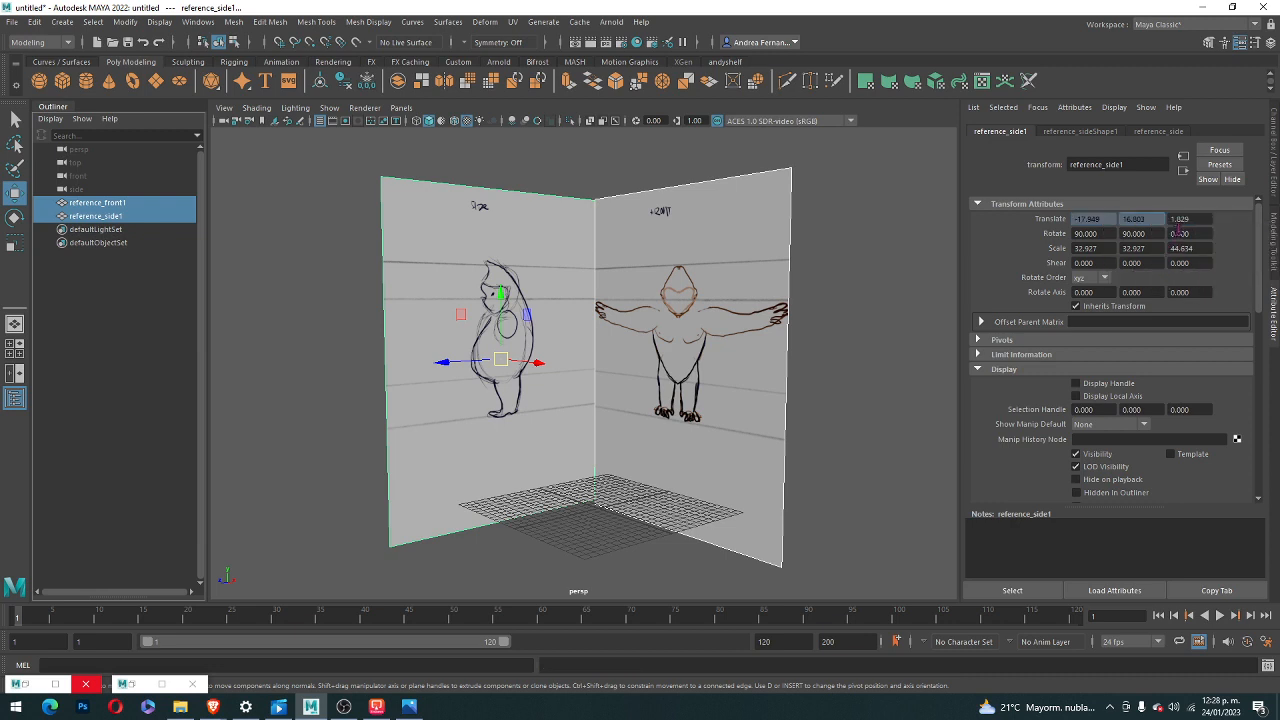
right_click(1182, 220)
click(1185, 277)
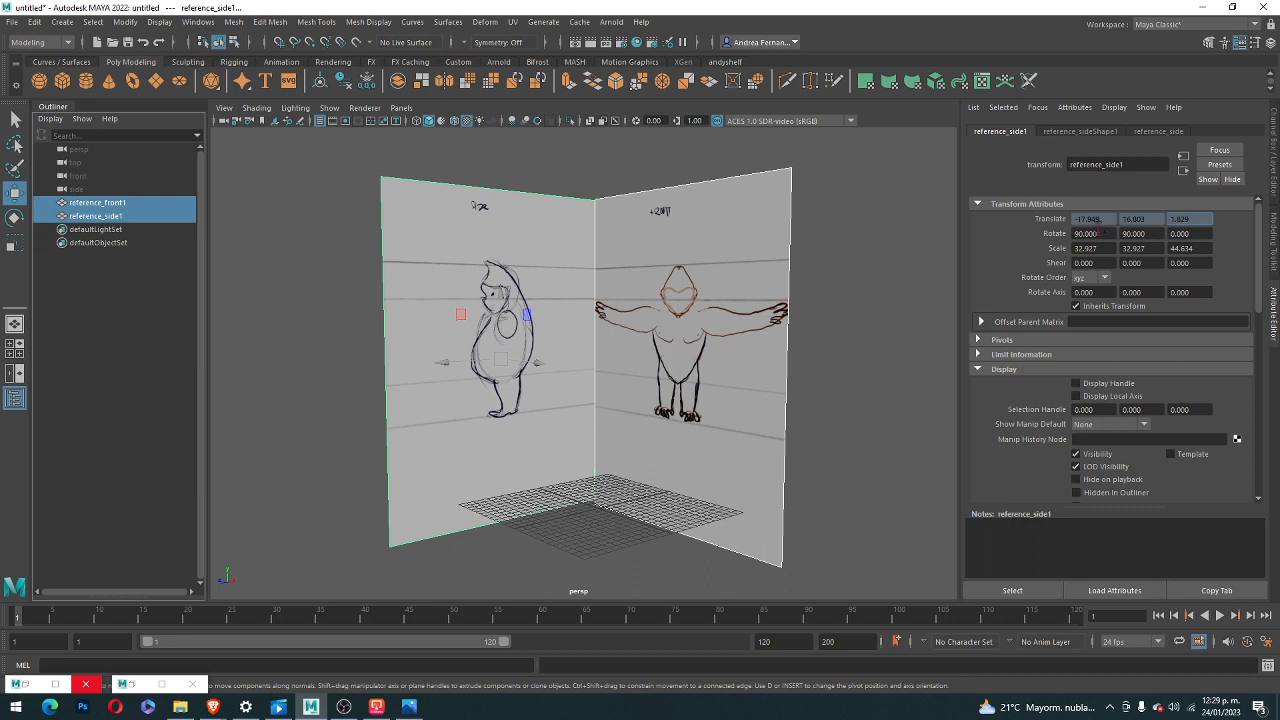
- Lock the Rotate X and Y and Scale X and Y attributes in the reference_side1 transform
click(1088, 233)
right_click(1097, 234)
click(1133, 276)
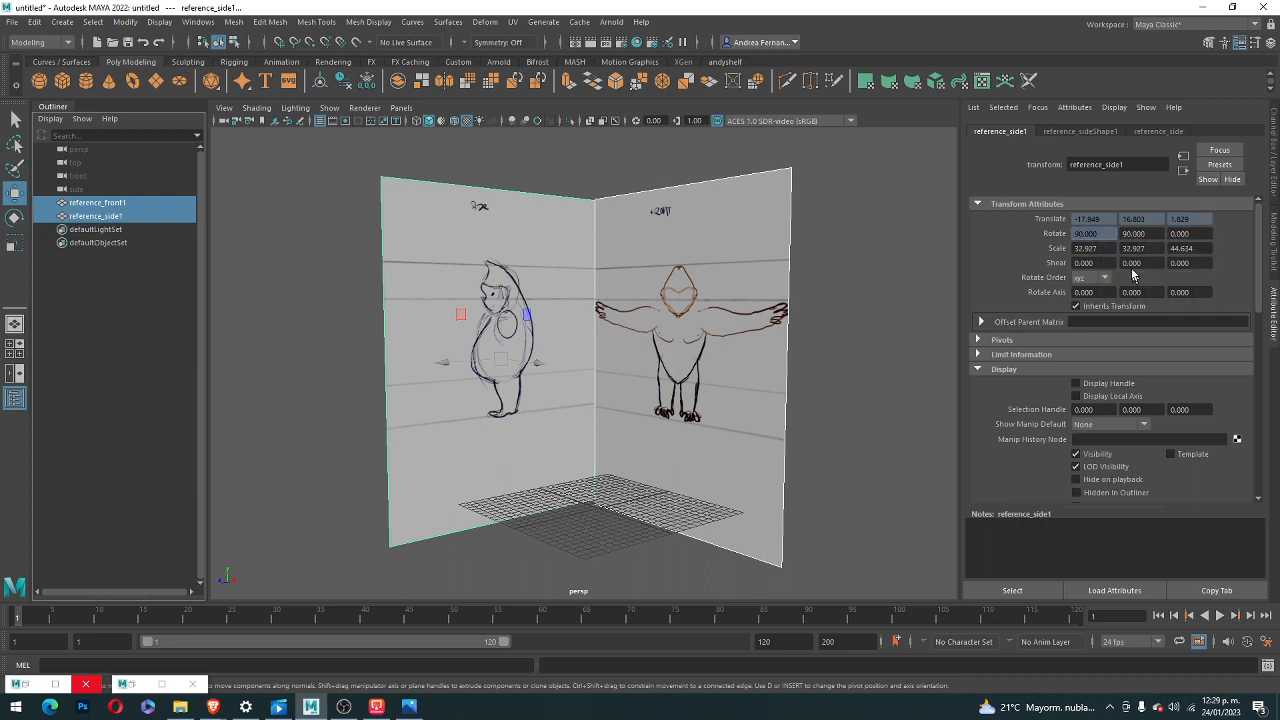
click(1093, 247)
right_click(1097, 247)
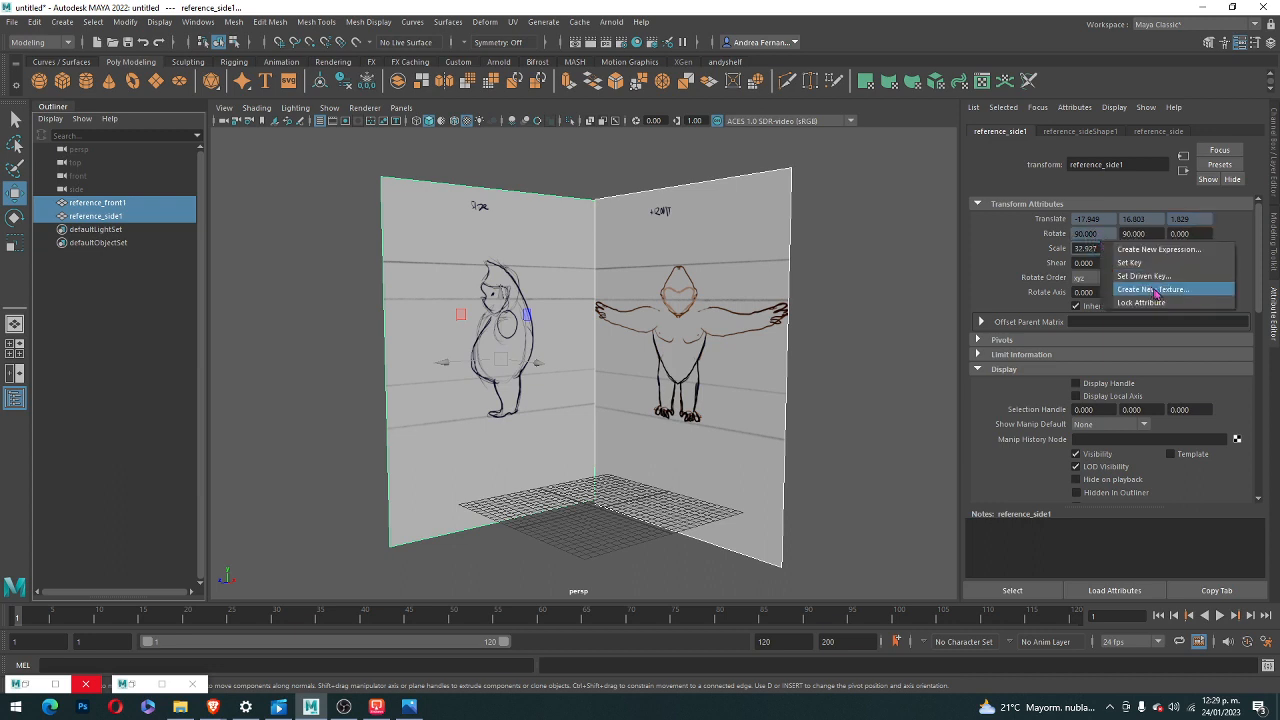
click(1148, 288)
right_click(1148, 248)
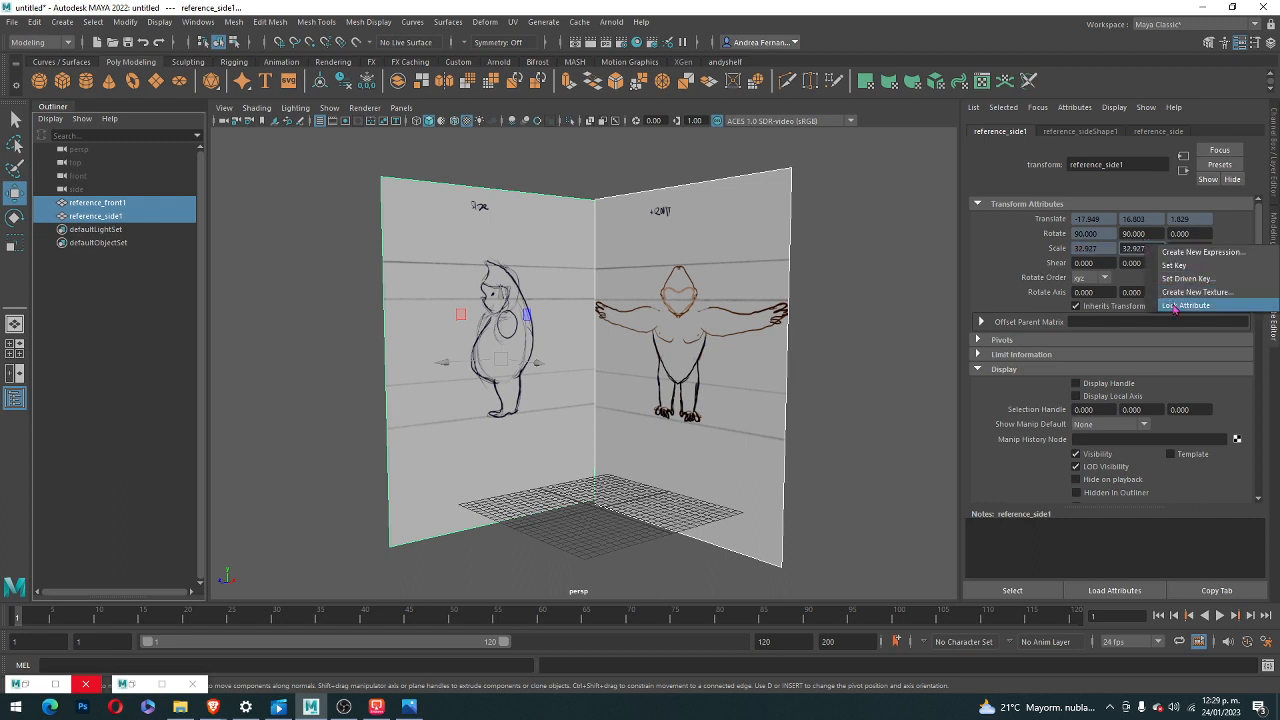
click(1172, 290)
right_click(1138, 233)
click(1165, 302)
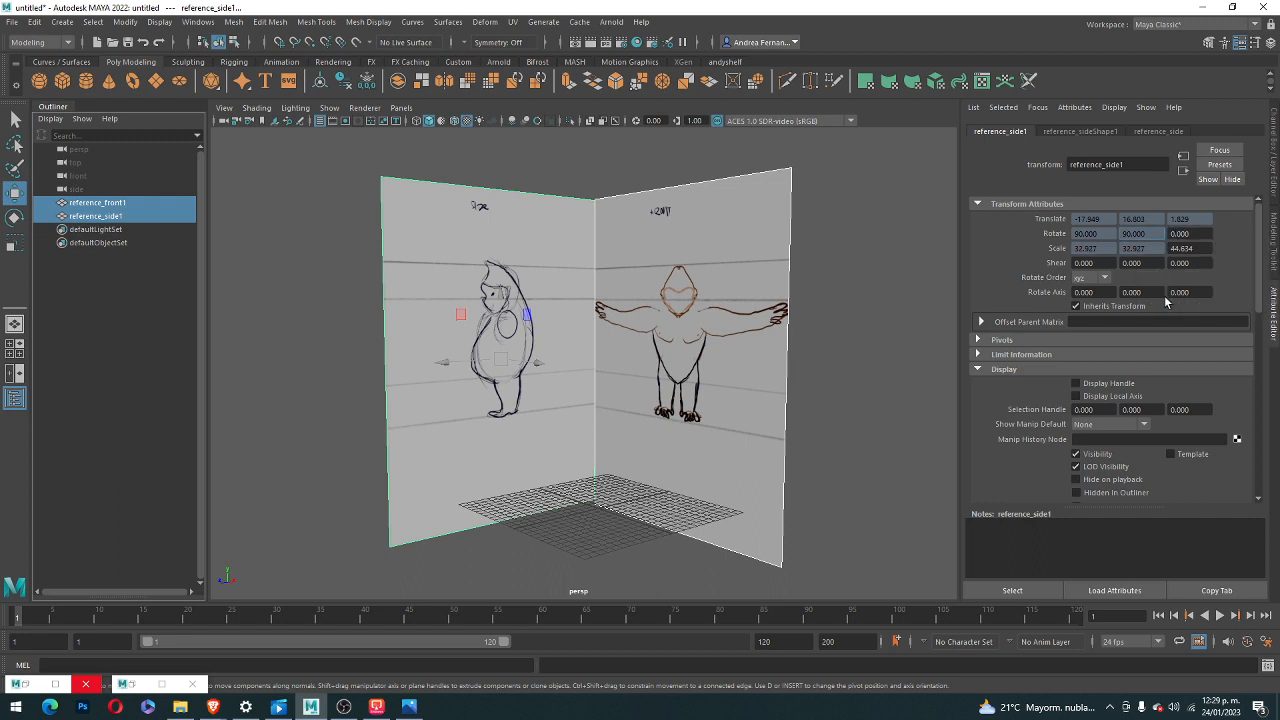
- Lock the Rotate Z and Scale Z attributes in the reference_side1 transform
right_click(1177, 231)
click(1188, 239)
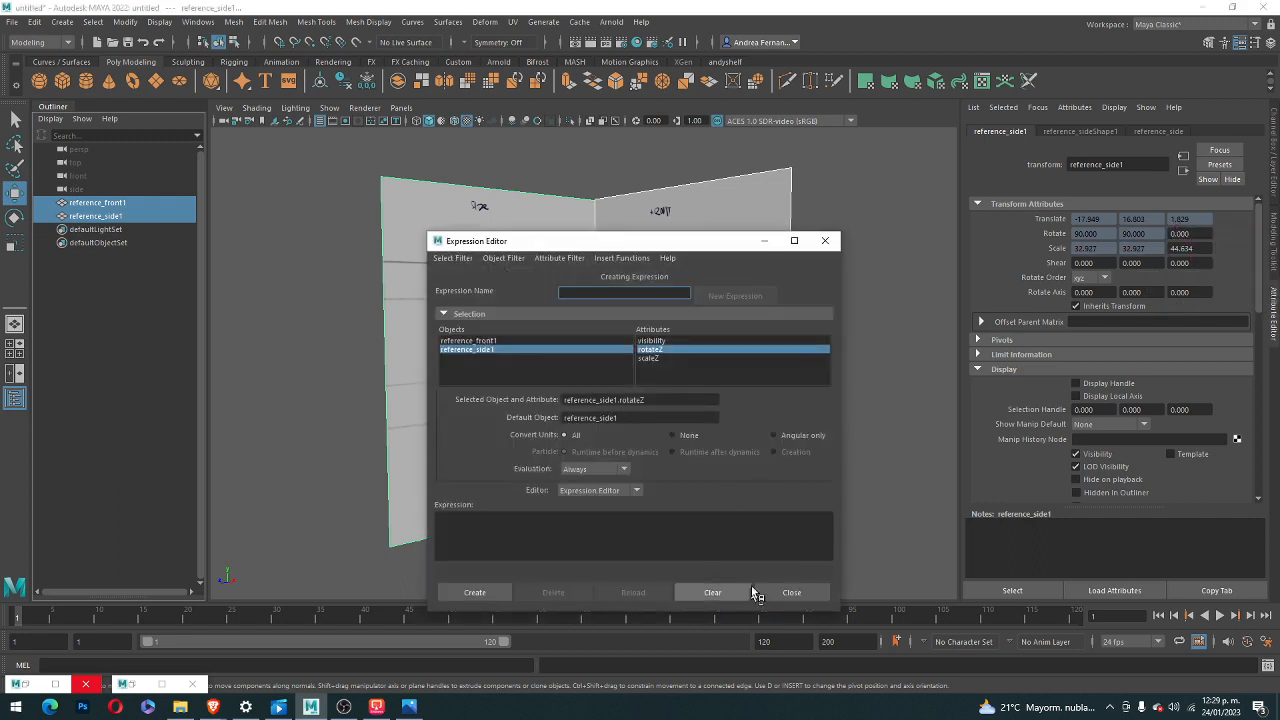
click(824, 241)
right_click(1202, 234)
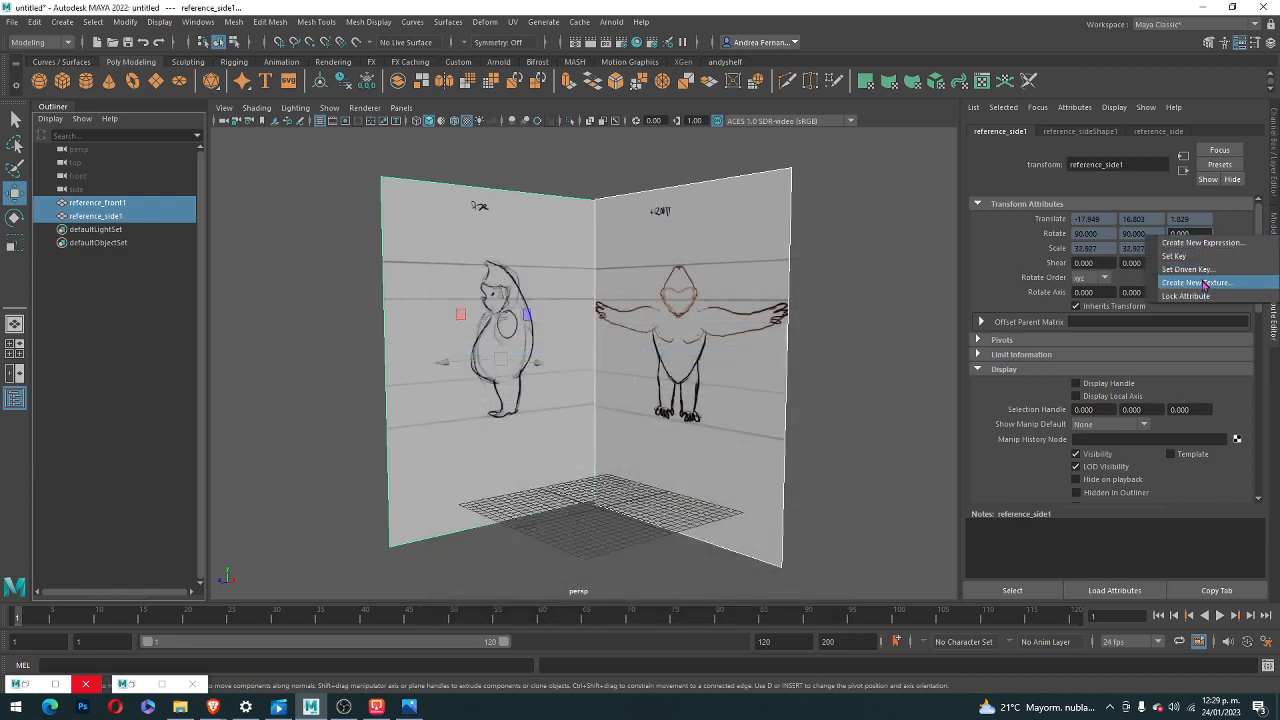
click(1205, 293)
right_click(1203, 245)
click(1218, 305)
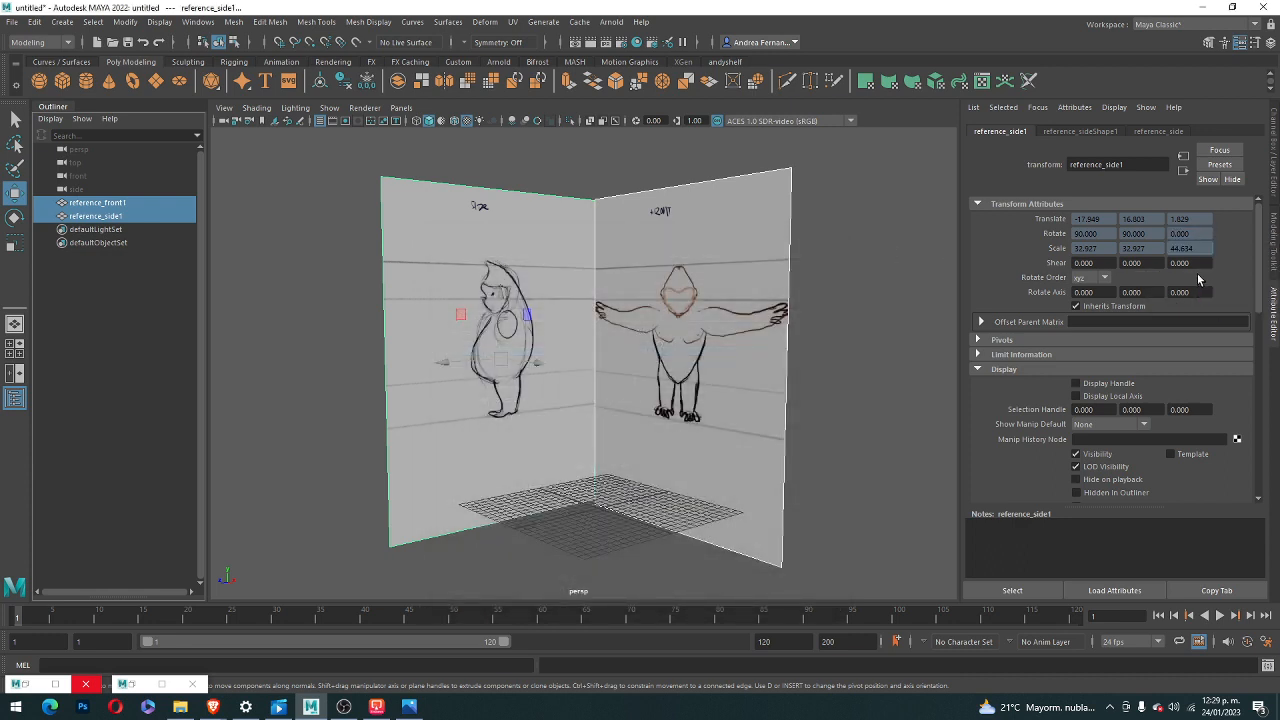
right_click(1201, 259)
click(982, 268)
- Rotate the front reference plane about its vertical axis to test its lock, and undo the rotation
click(760, 310)
click(808, 329)
click(783, 326)
key(r)
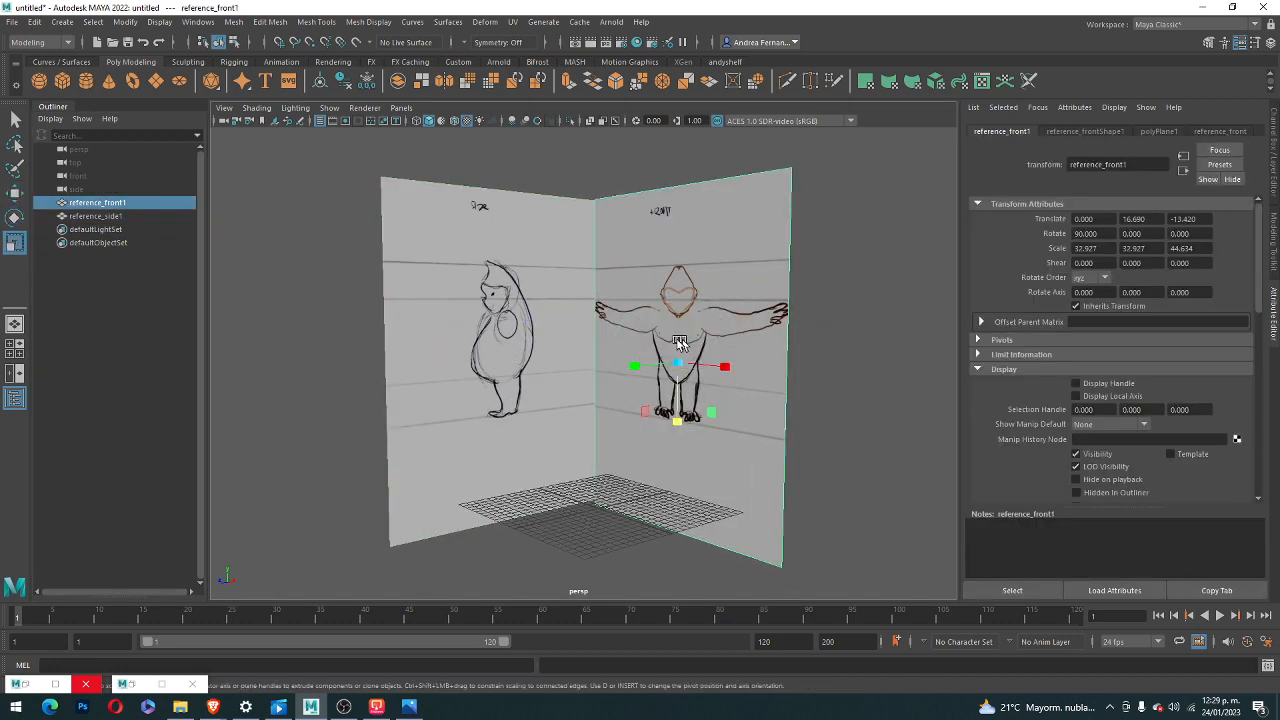
key(e)
drag(660, 366, 713, 383)
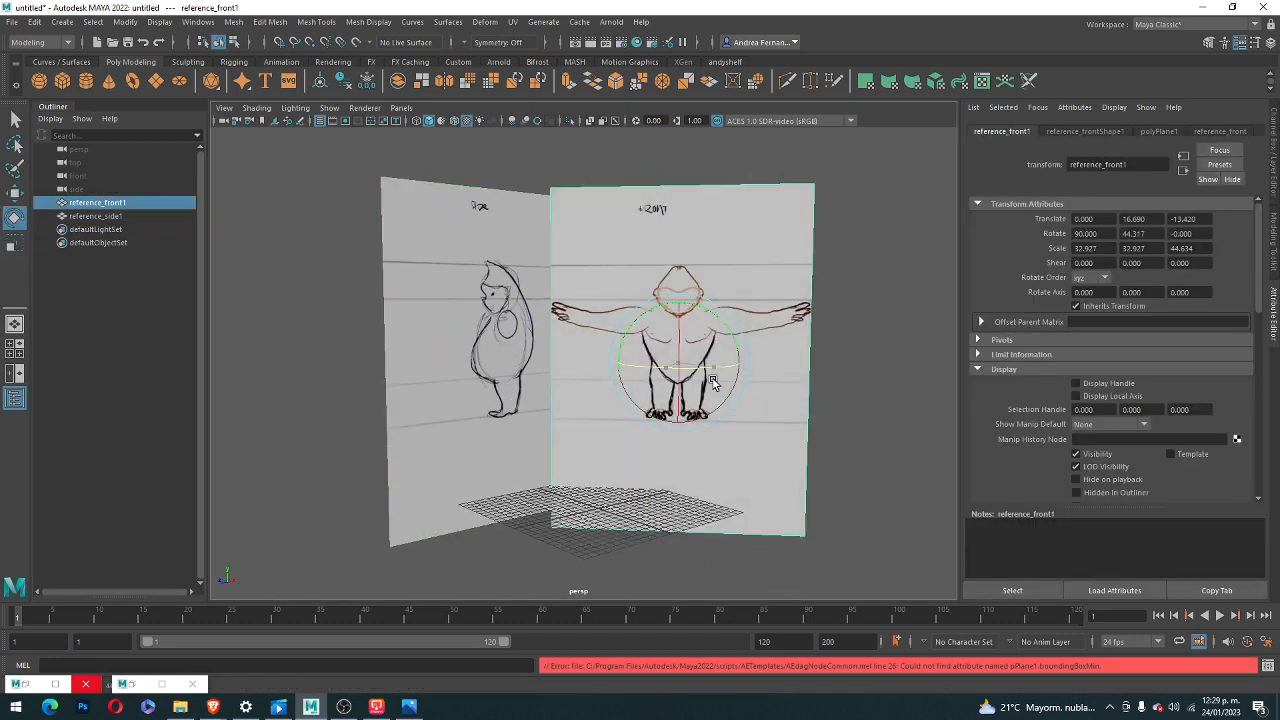
key(ctrl+z)
click(911, 317)
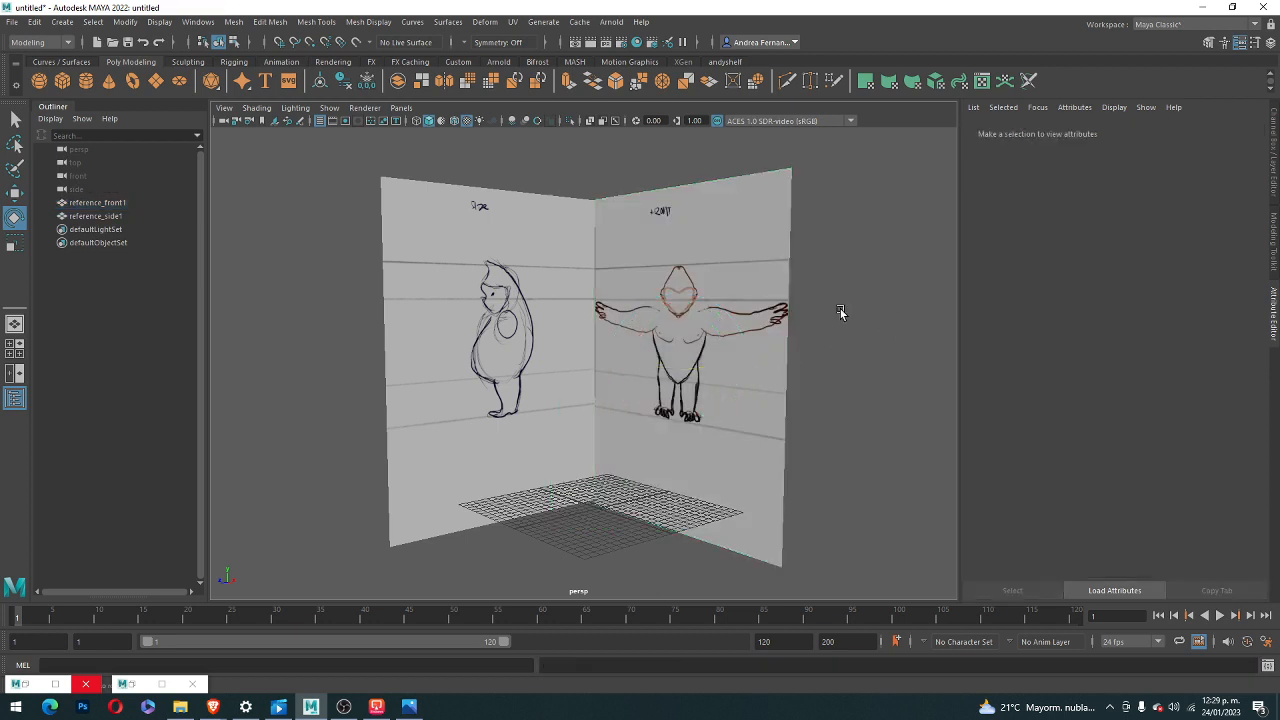
- Select the side and front reference planes alternately to compare which transform attributes are locked
click(719, 285)
click(535, 245)
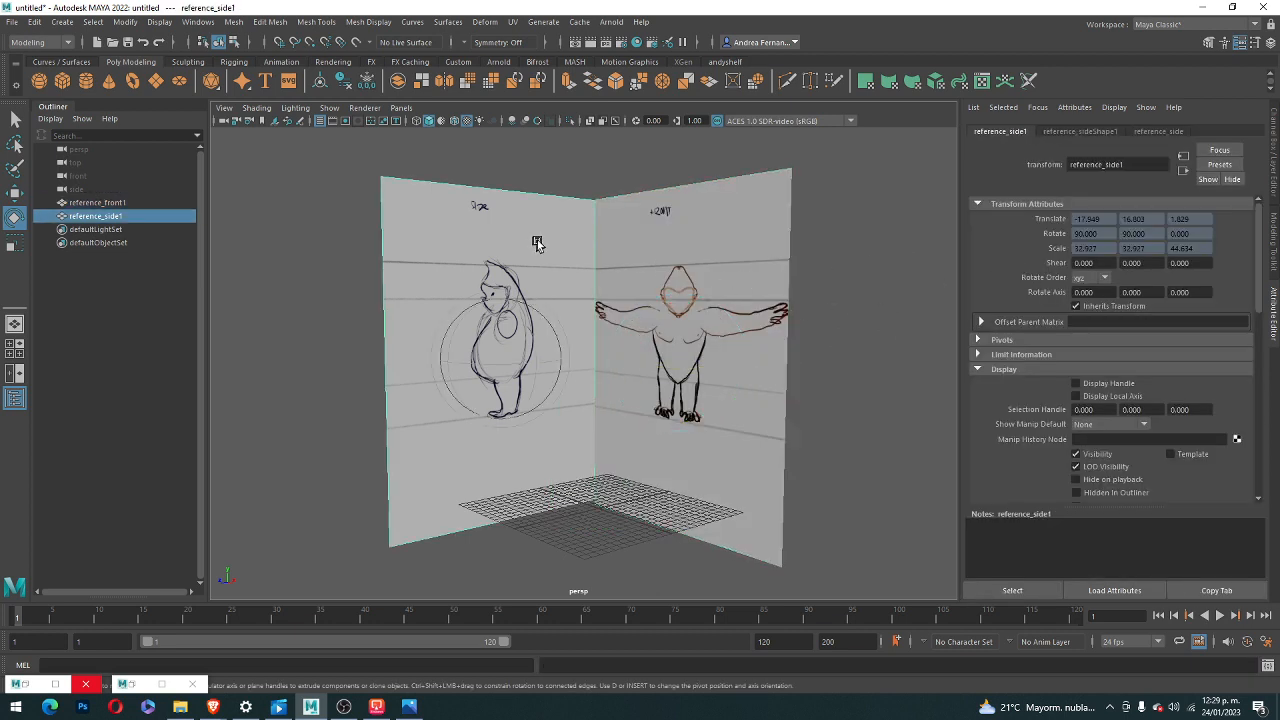
click(662, 270)
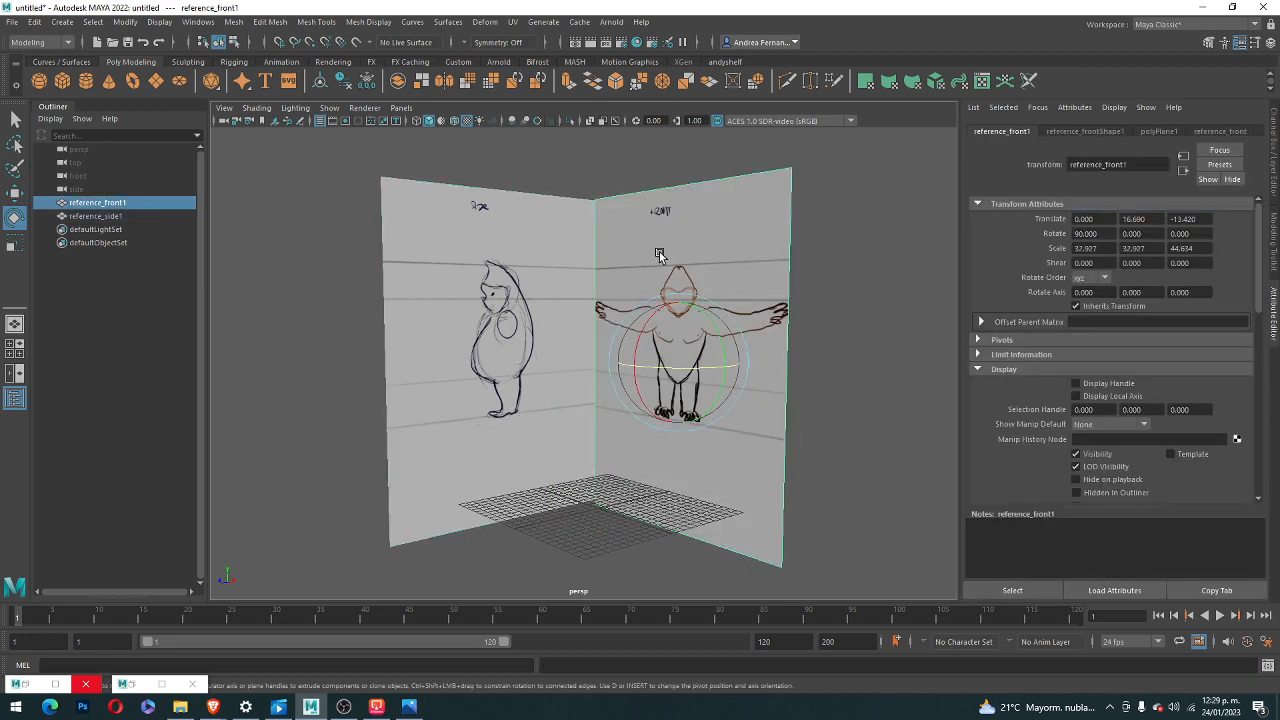
click(533, 258)
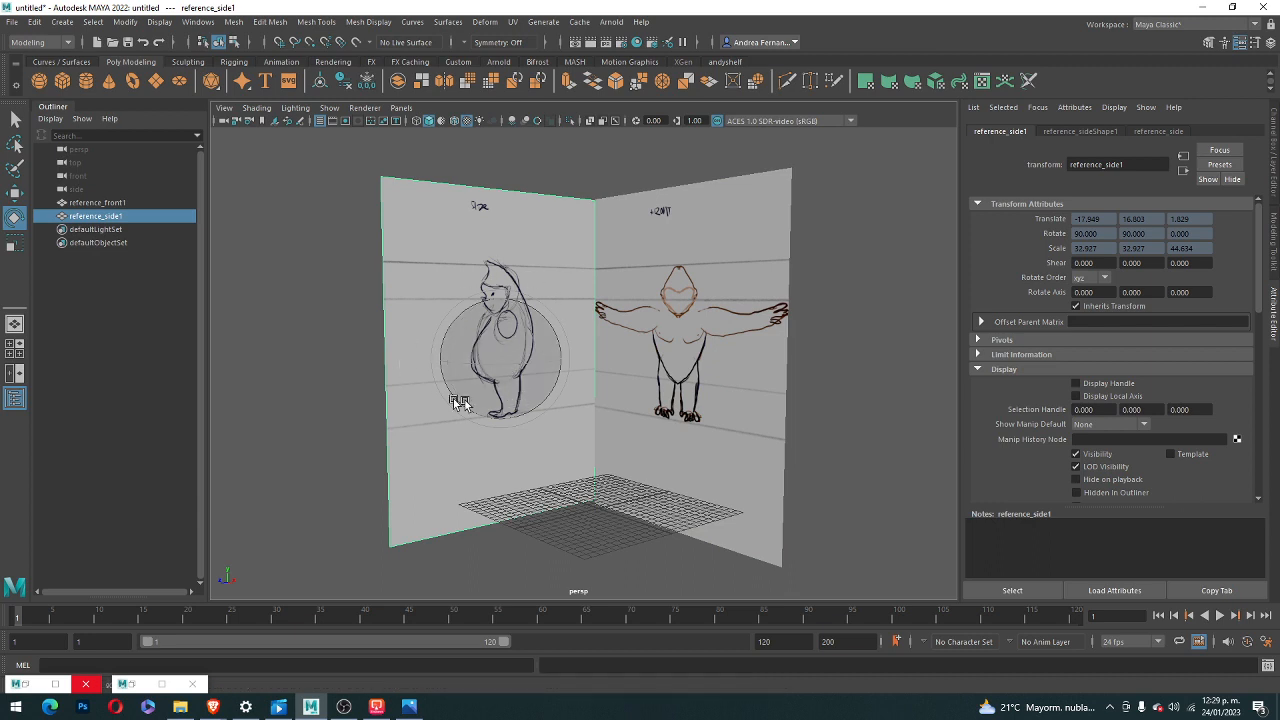
click(806, 243)
- Select the front reference plane and lock its Rotate X, Scale X and Shear X attributes
click(764, 232)
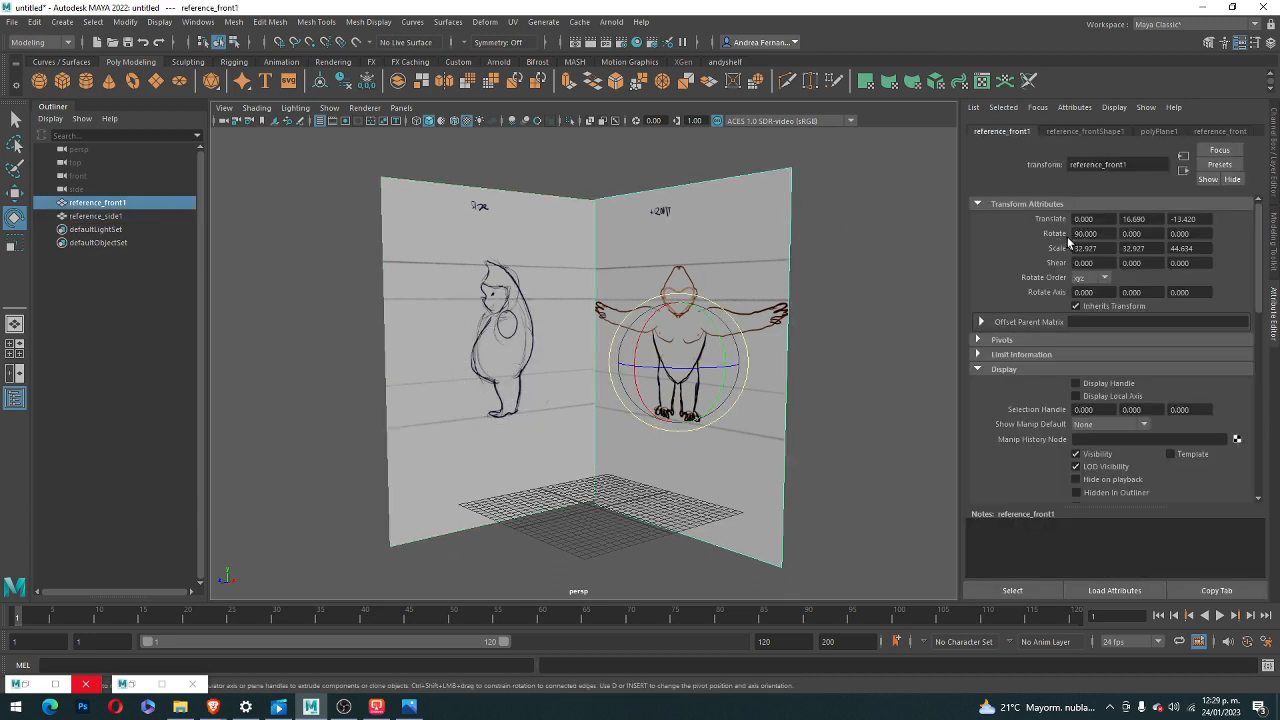
right_click(1103, 235)
click(1149, 297)
right_click(1093, 233)
click(1143, 294)
right_click(1095, 247)
click(1128, 292)
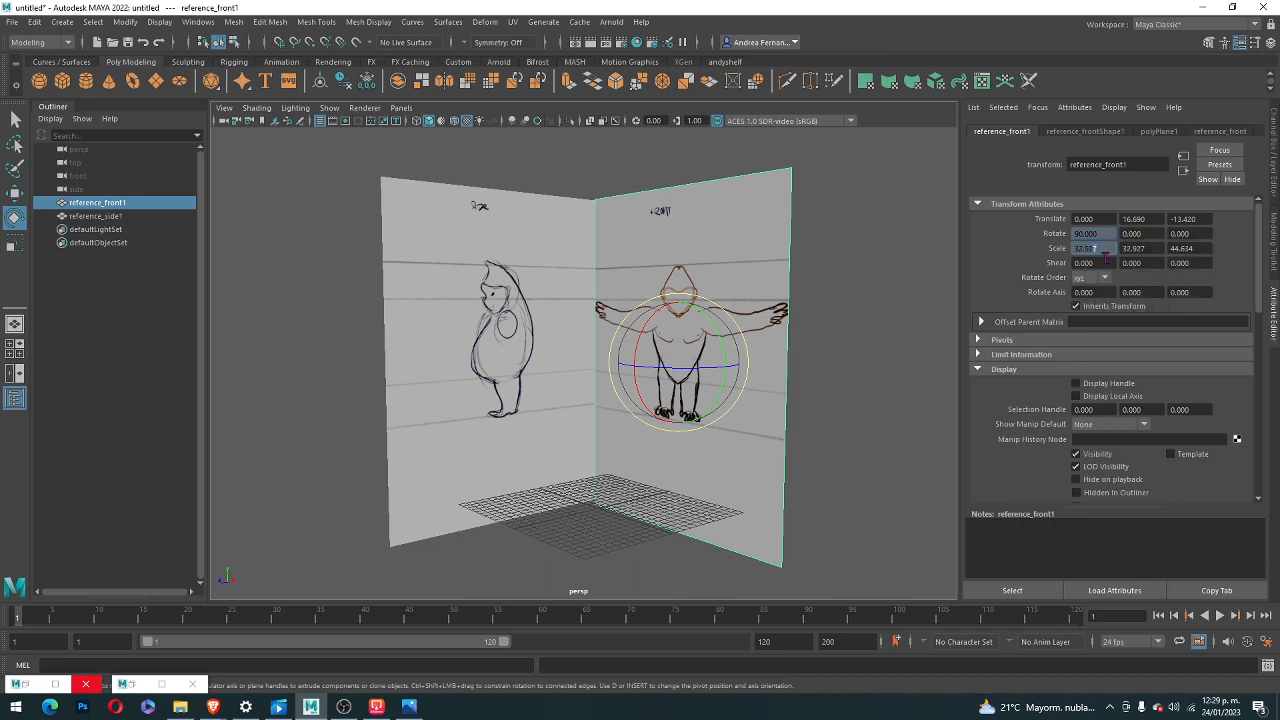
right_click(1104, 262)
click(1148, 308)
- Lock the Rotate Y and Scale Y attributes of reference_front1
right_click(1149, 236)
click(1186, 300)
right_click(1151, 252)
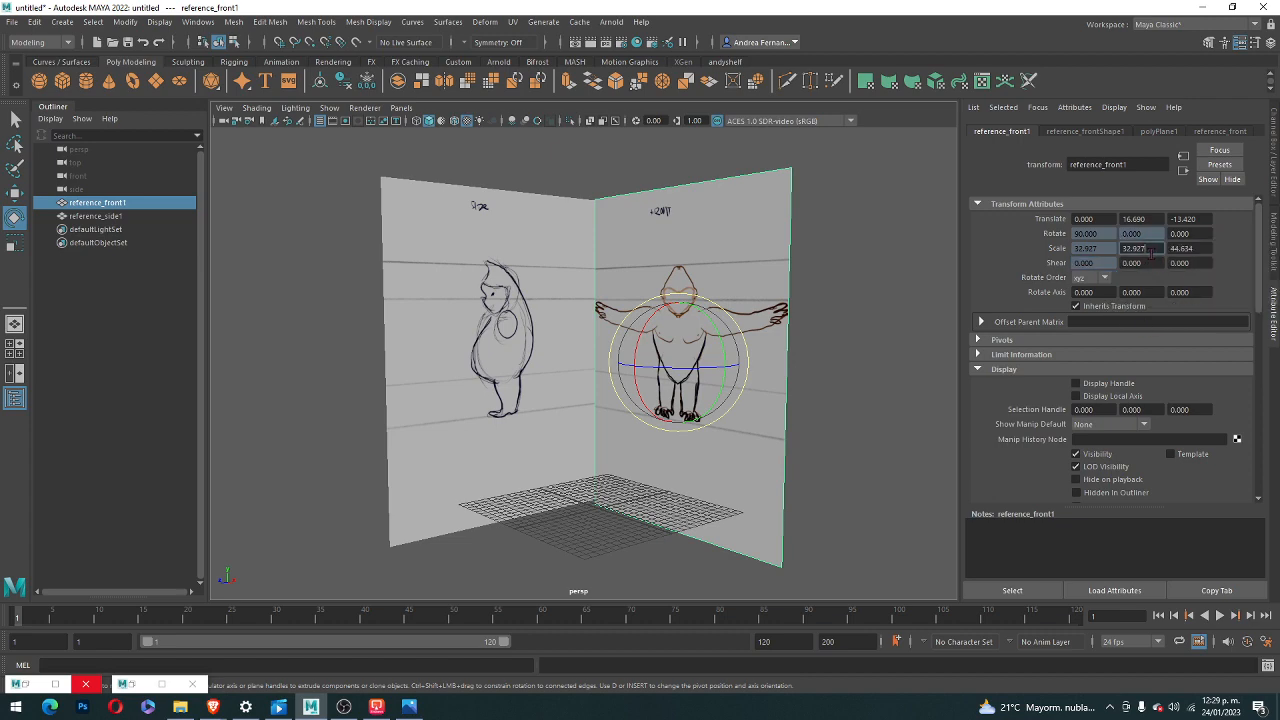
click(826, 243)
right_click(1150, 222)
click(1140, 245)
right_click(1148, 246)
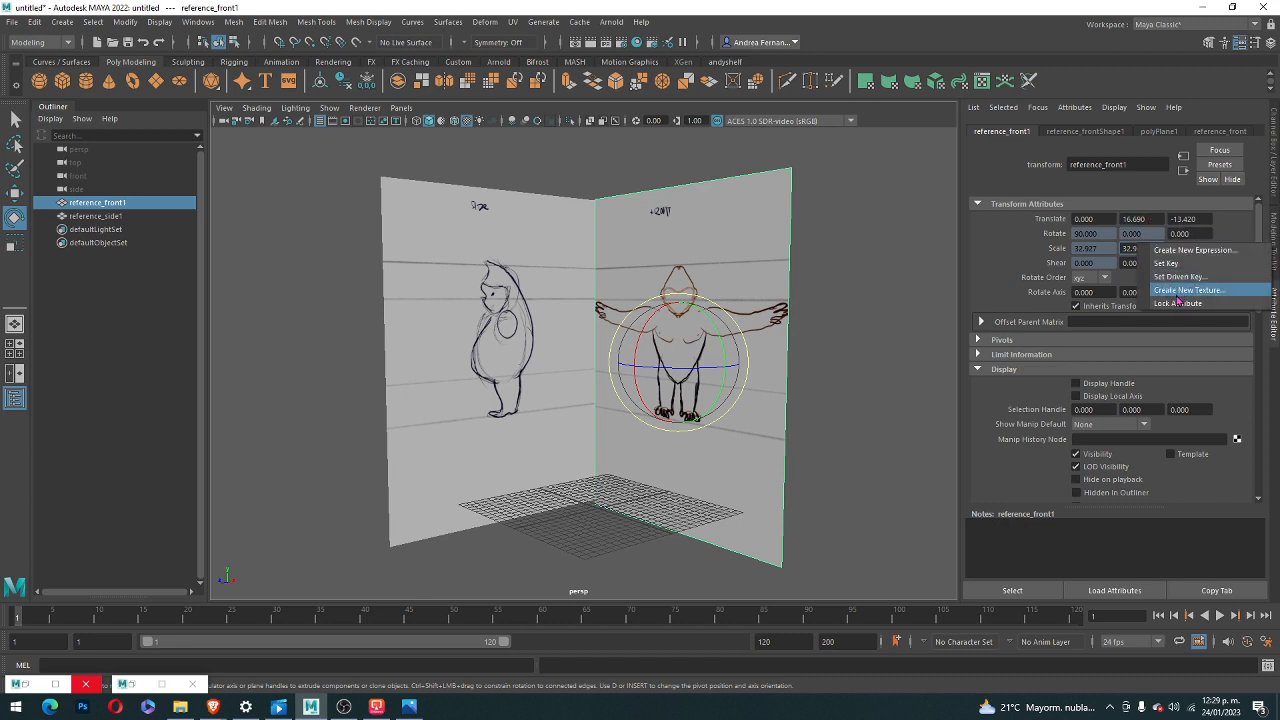
click(1178, 302)
- Lock the Rotate Z and Scale Z attributes of reference_front1 and clear the selection
right_click(1205, 233)
click(1203, 290)
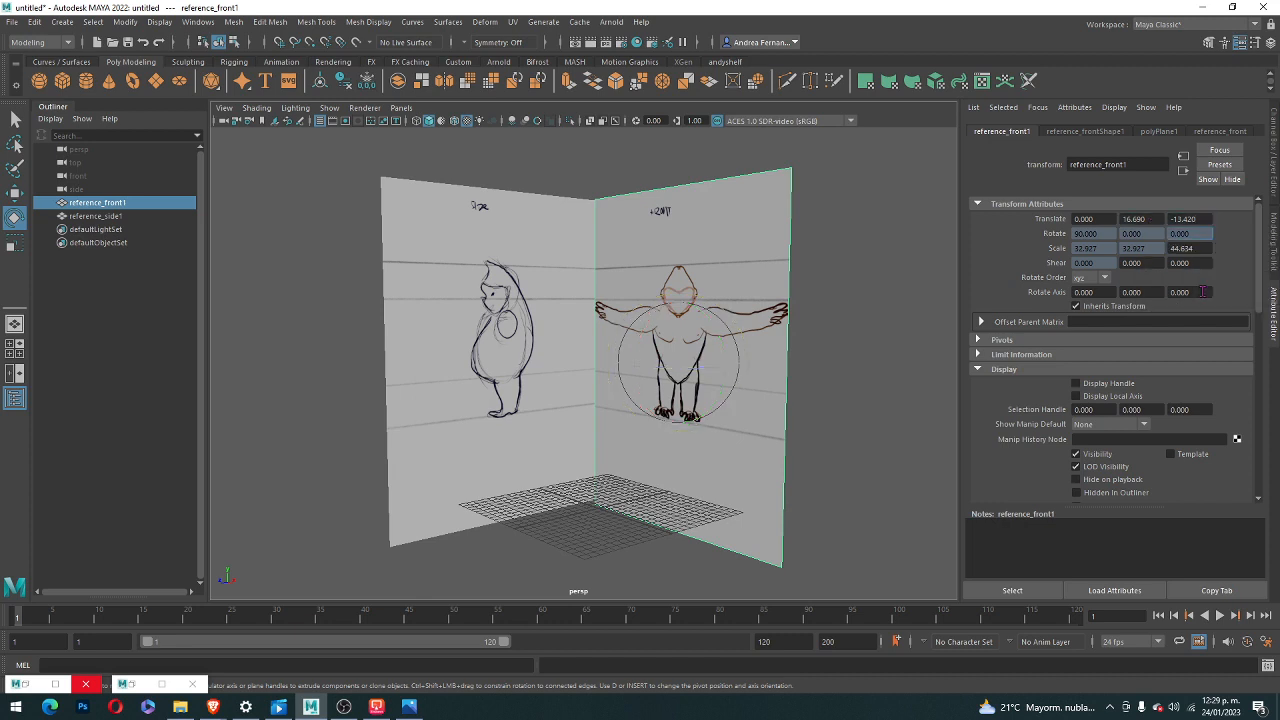
right_click(1186, 249)
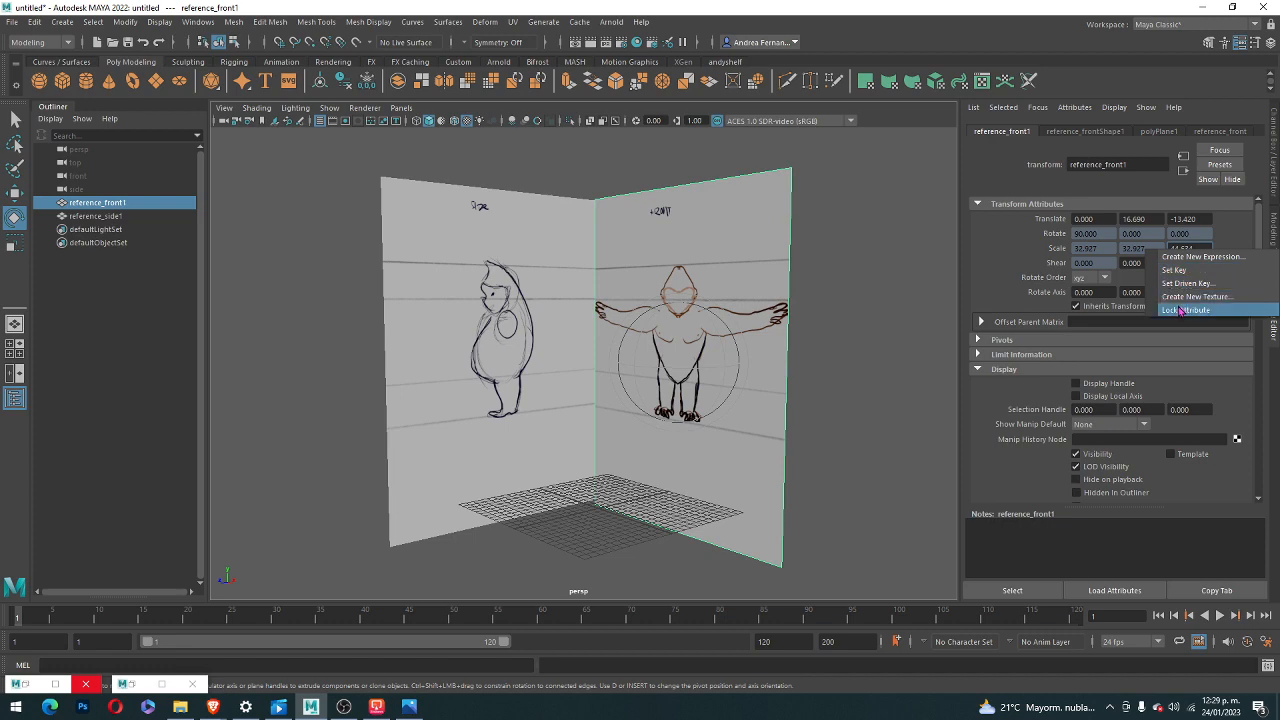
click(1183, 309)
click(828, 300)
- Examine both gorilla reference planes from several angles in the perspective view and in the four-view layout
scroll(828, 300, down, 3)
scroll(652, 354, up, 3)
alt+drag(652, 354, 621, 350)
scroll(621, 350, up, 5)
alt+middle_drag(621, 350, 442, 361)
scroll(442, 361, down, 3)
alt+drag(442, 361, 494, 329)
scroll(494, 329, down, 3)
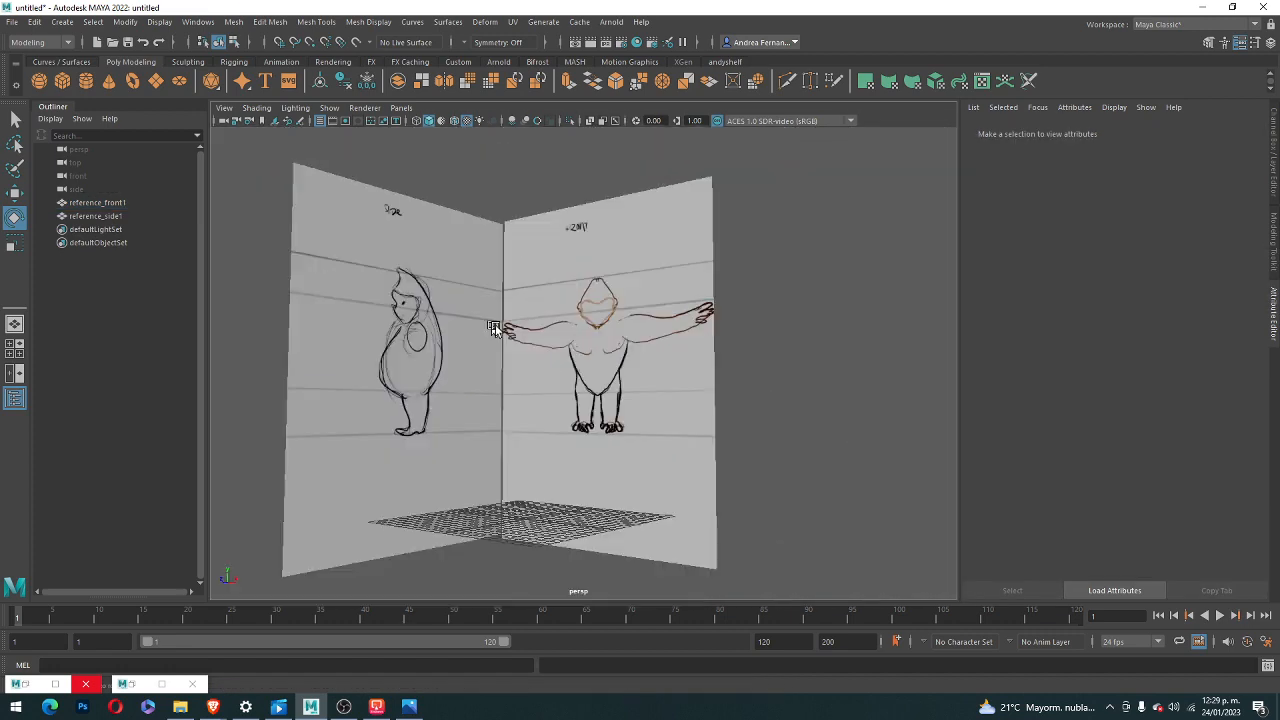
alt+middle_drag(494, 329, 538, 308)
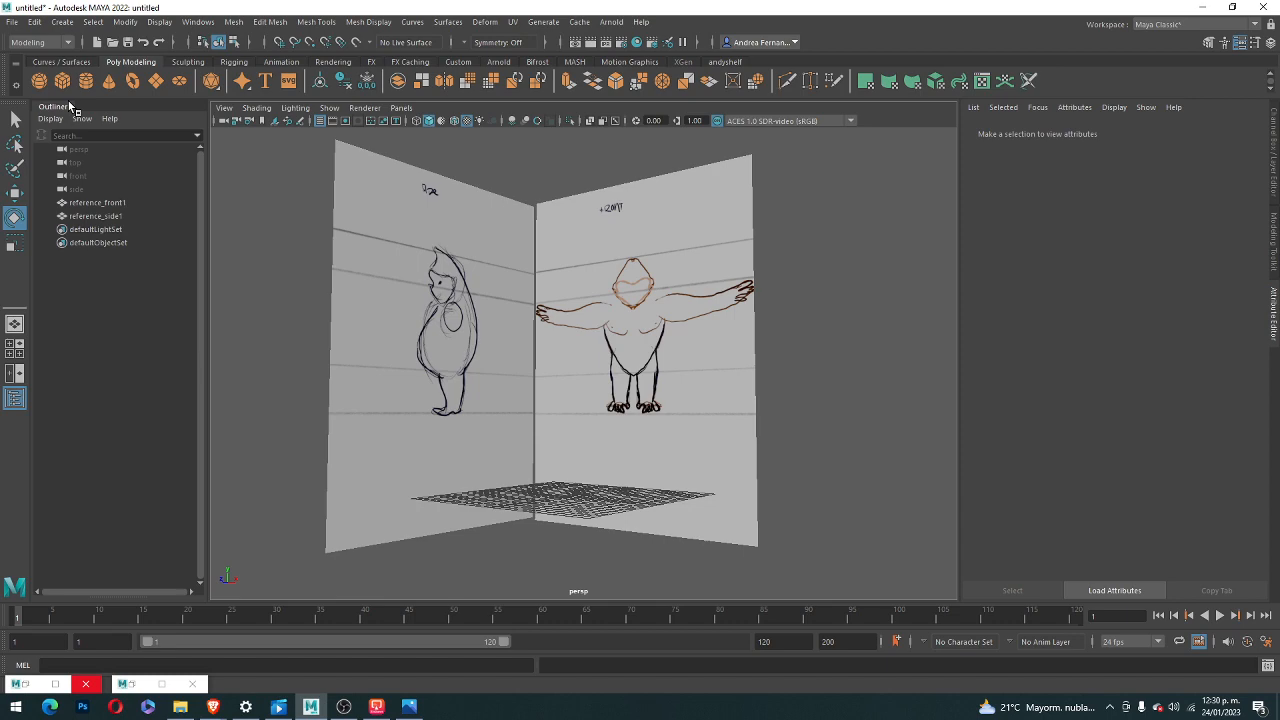
alt+drag(600, 315, 614, 380)
key(space)
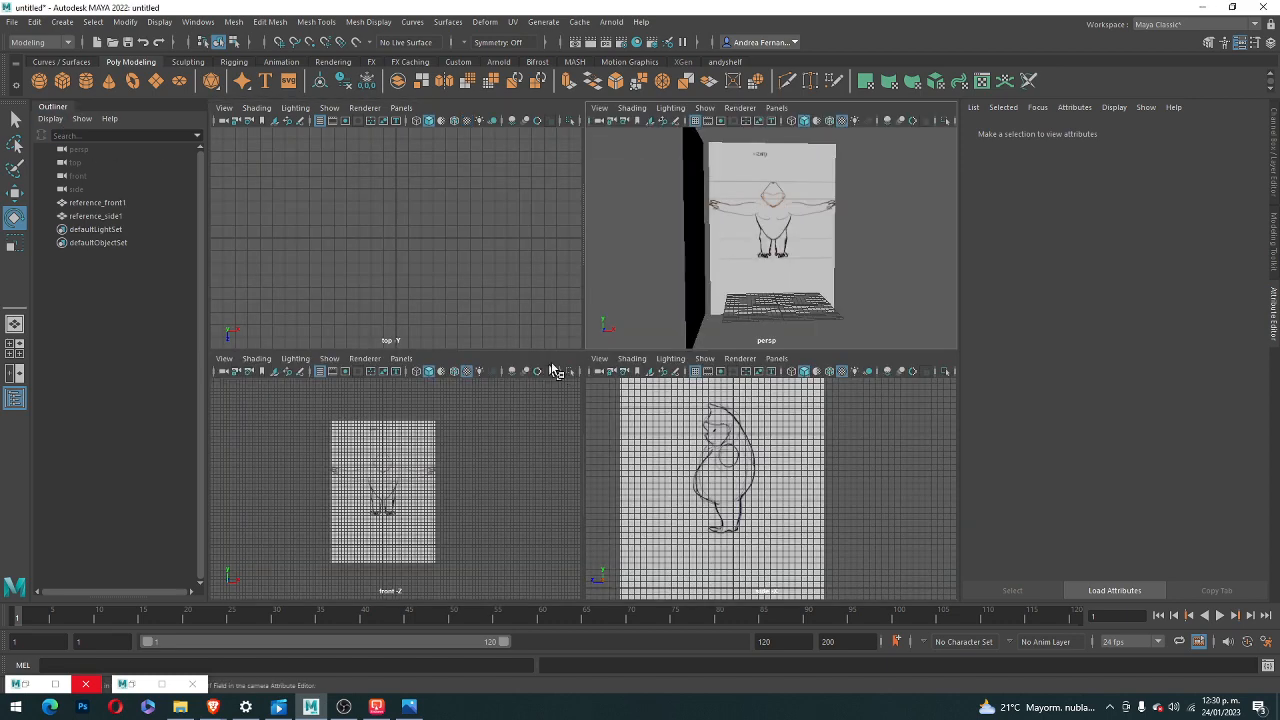
scroll(800, 259, up, 5)
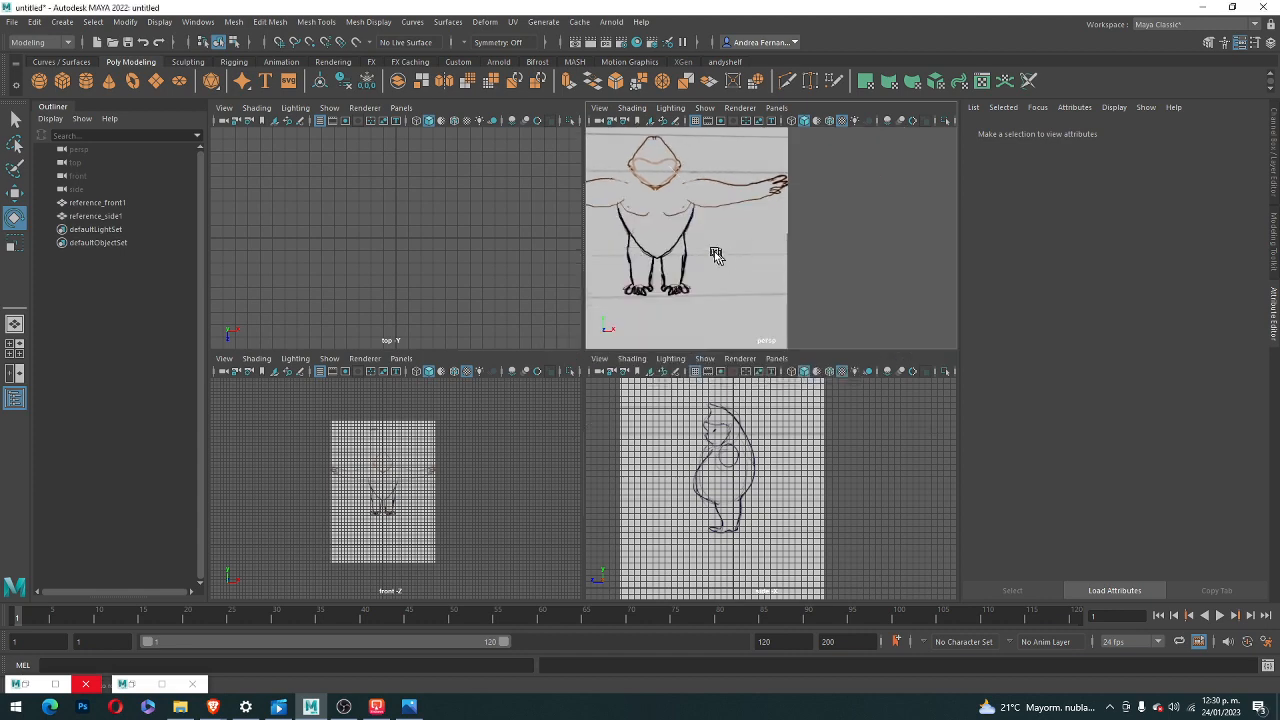
key(space)
alt+drag(627, 279, 641, 279)
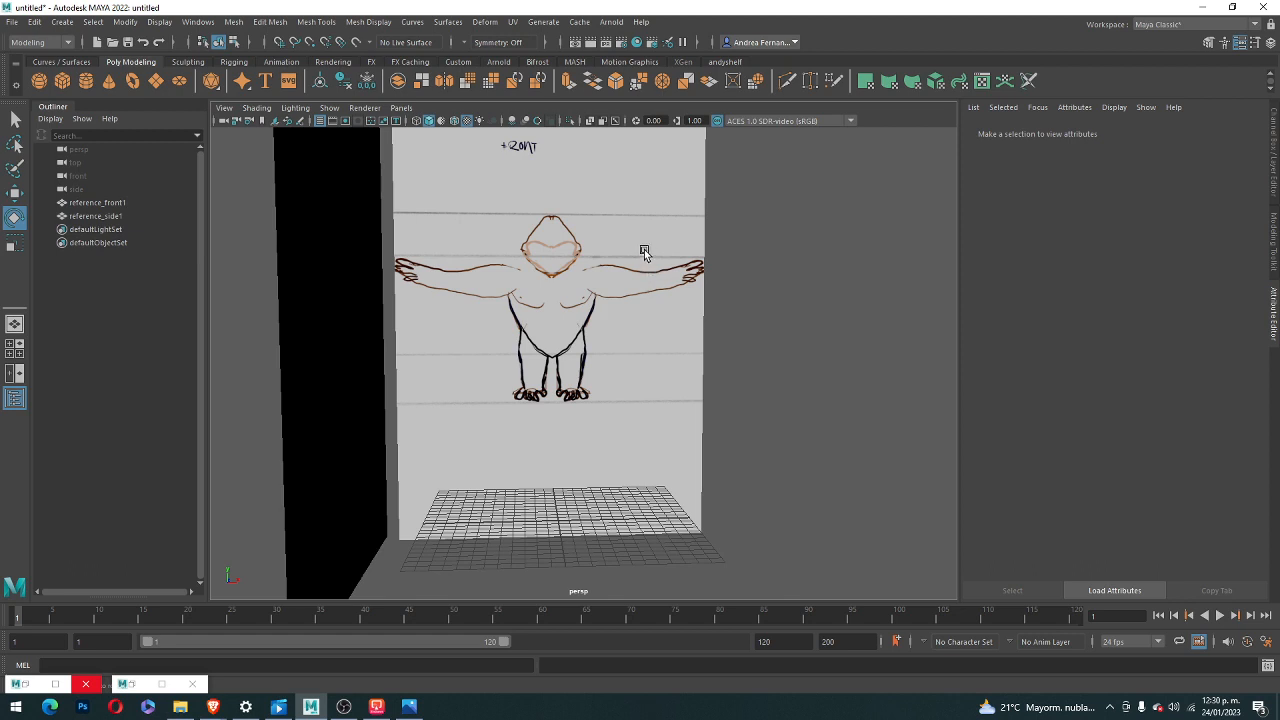
- Create a polygon cube scaled uniformly to about 6.35 and raise it to about 19.2 in Y, in front of the gorilla's torso
click(62, 82)
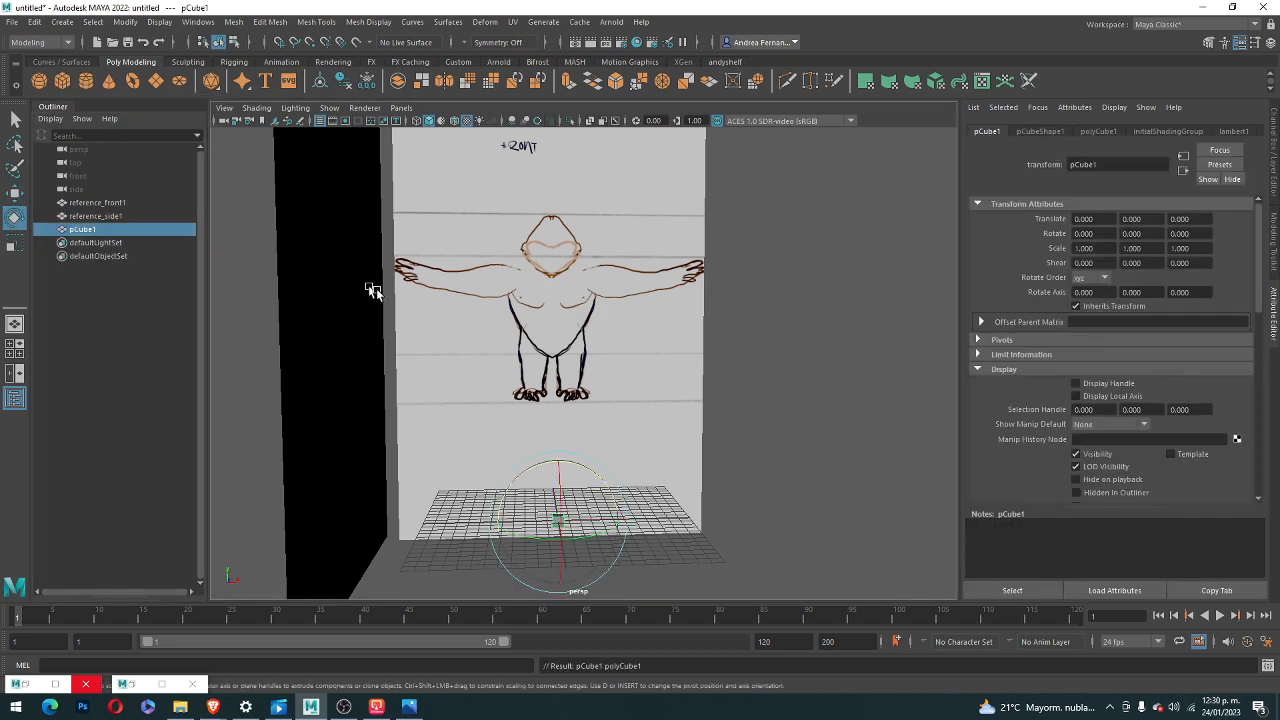
key(r)
drag(556, 520, 605, 495)
key(w)
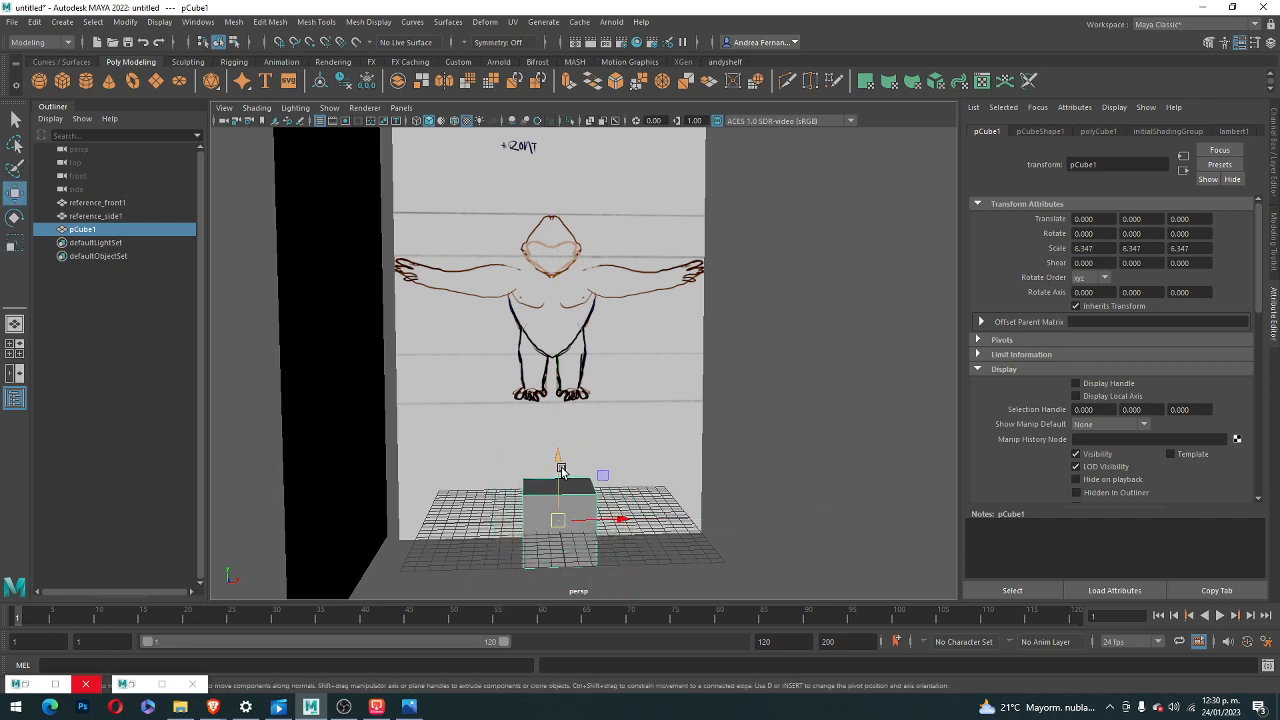
scroll(561, 470, down, 2)
drag(563, 434, 555, 254)
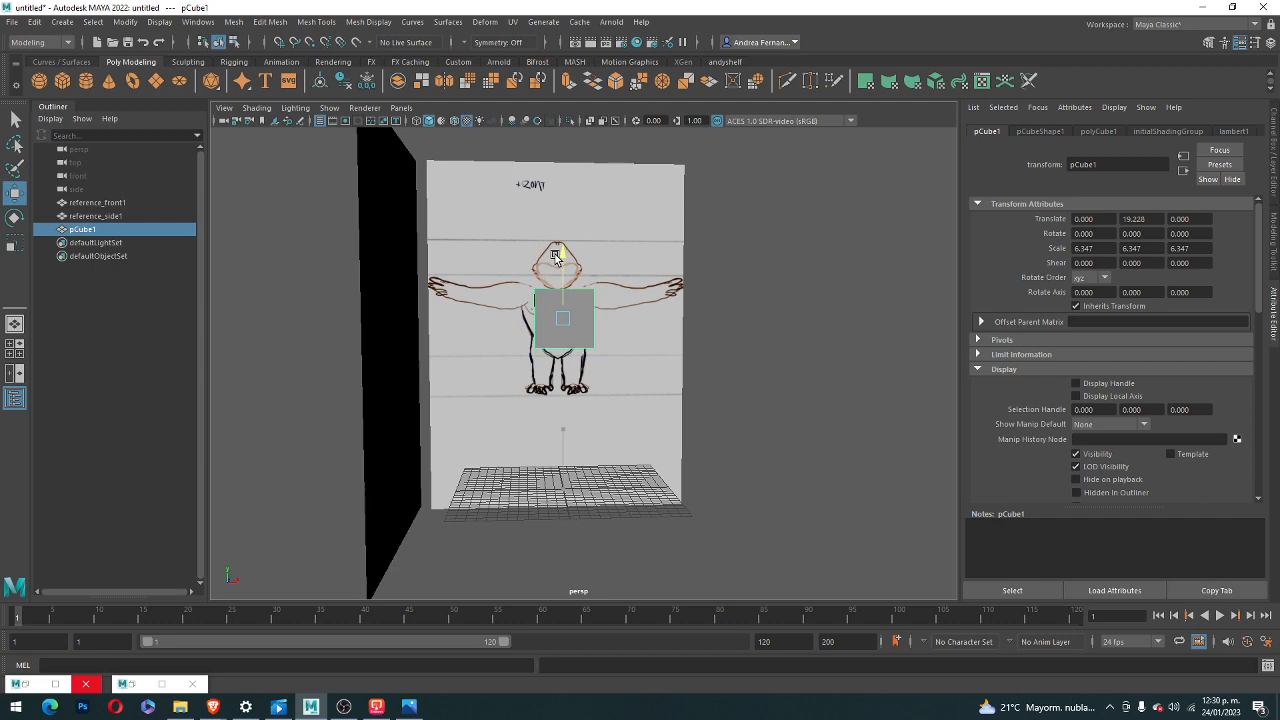
scroll(583, 320, up, 2)
- In the front view, shift the cube around over the gorilla drawing and scale it down uniformly to about 2.7
key(space)
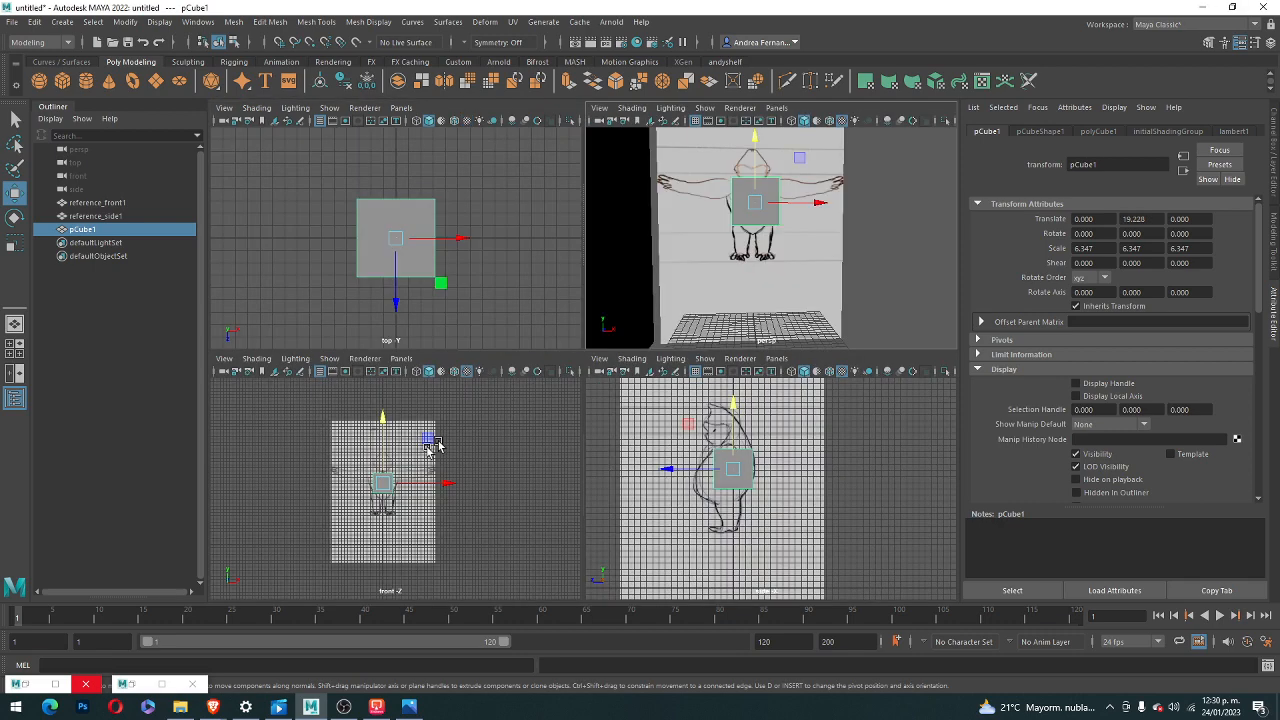
key(space)
scroll(480, 425, up, 3)
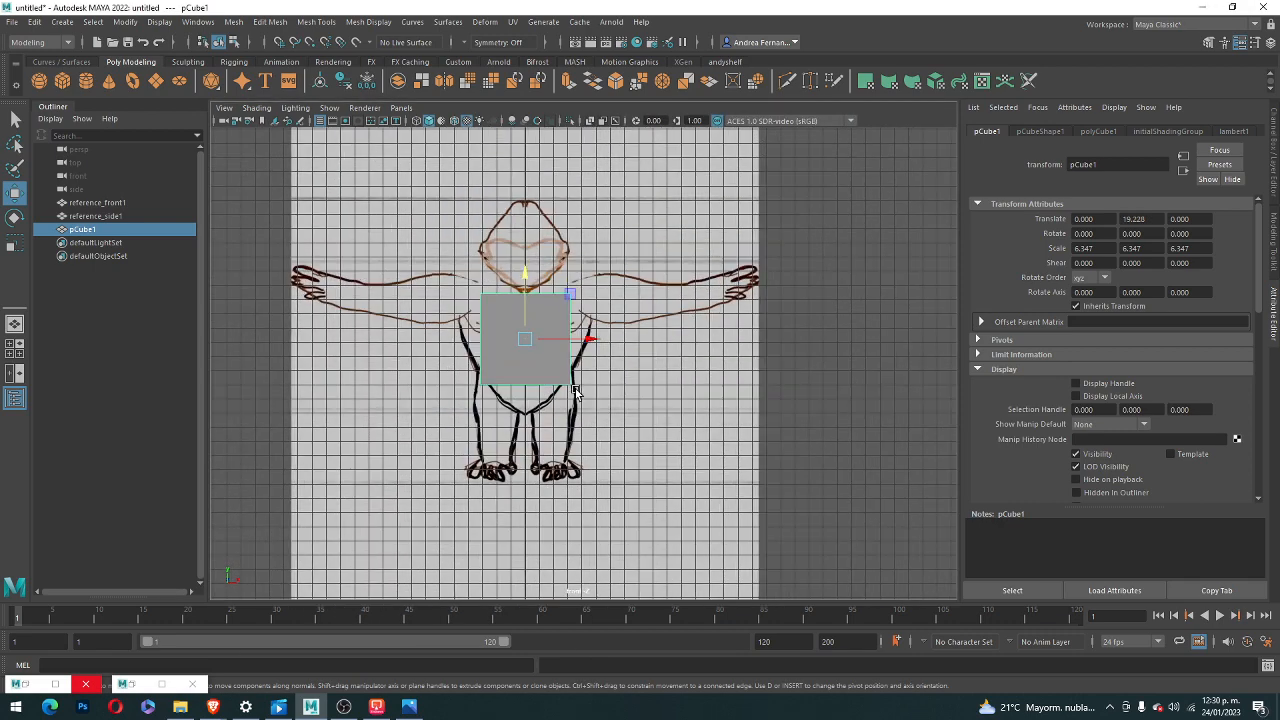
scroll(575, 391, up, 4)
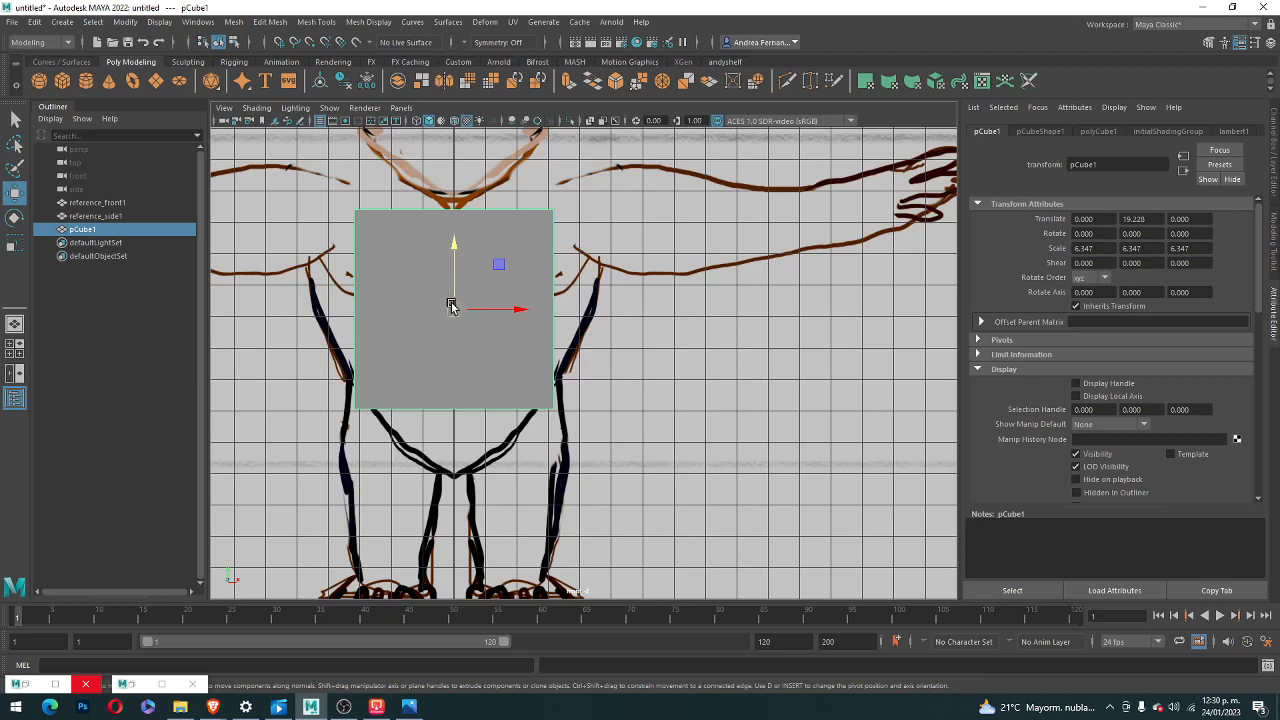
drag(451, 306, 268, 443)
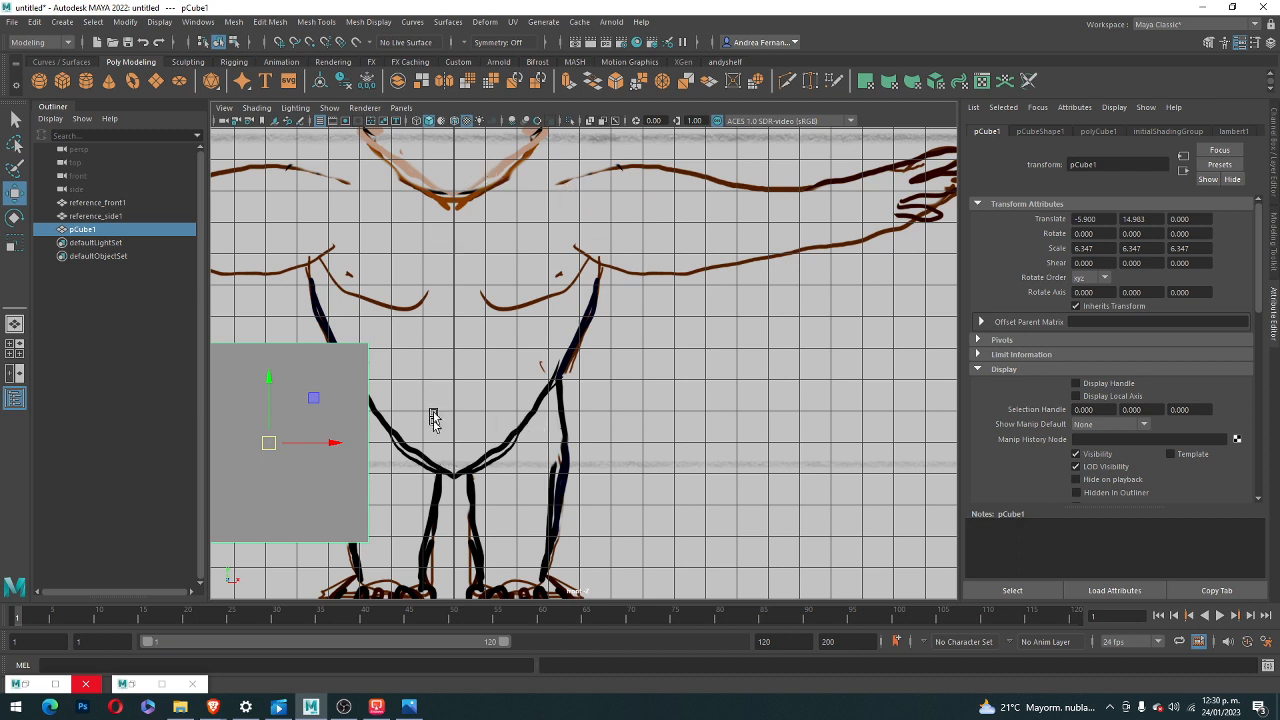
drag(265, 444, 443, 116)
key(r)
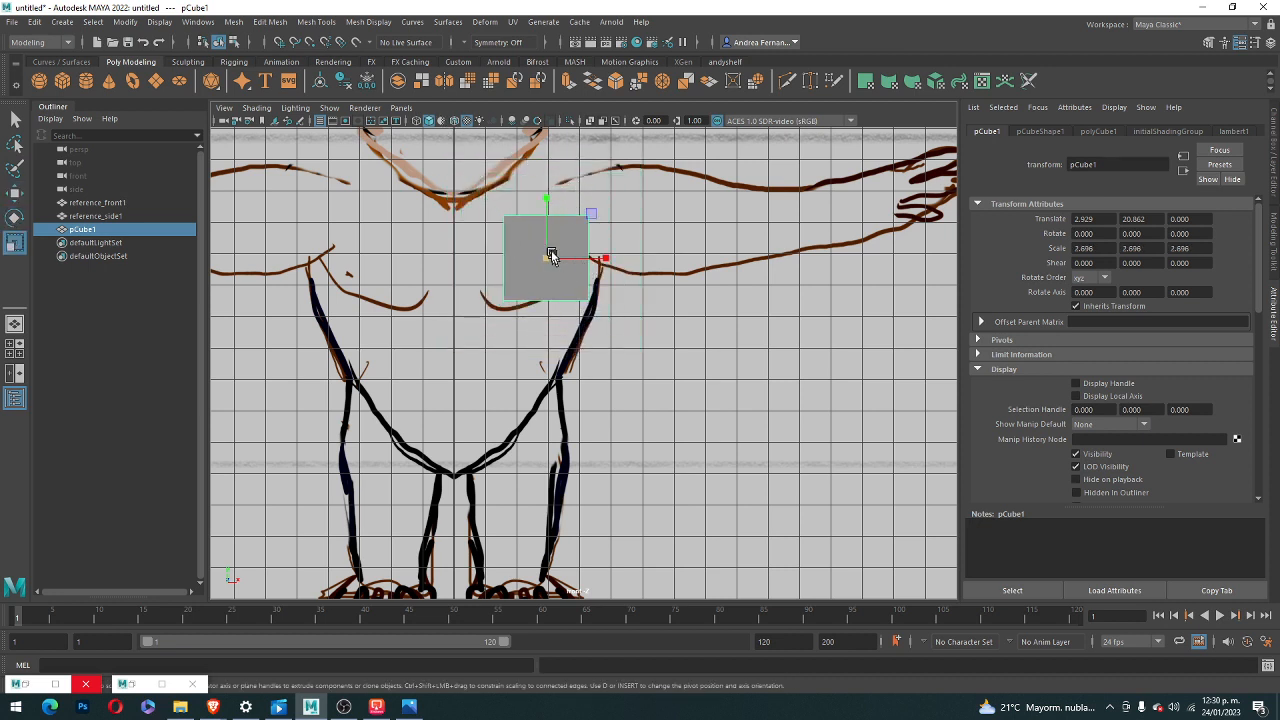
- Move the cube beside the gorilla's torso to about X 4.9, Y 19.1, and select the front reference plane
key(w)
drag(557, 263, 491, 236)
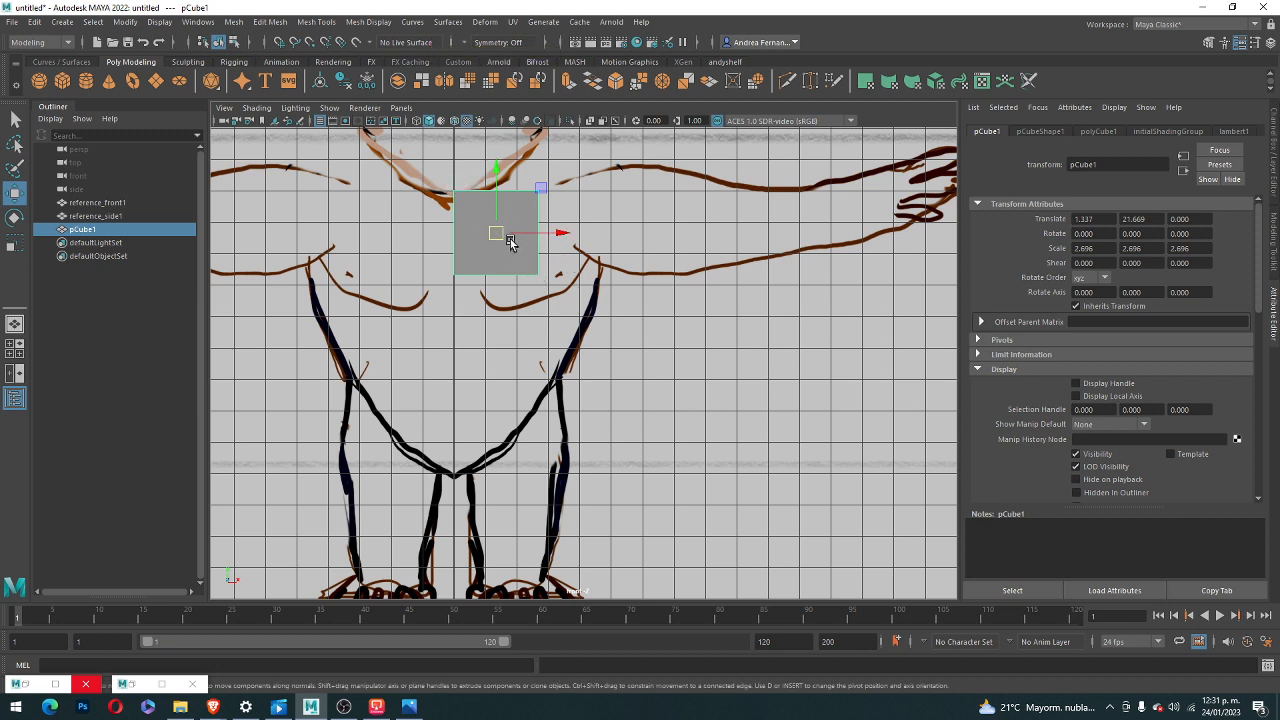
drag(495, 238, 611, 311)
scroll(611, 311, down, 4)
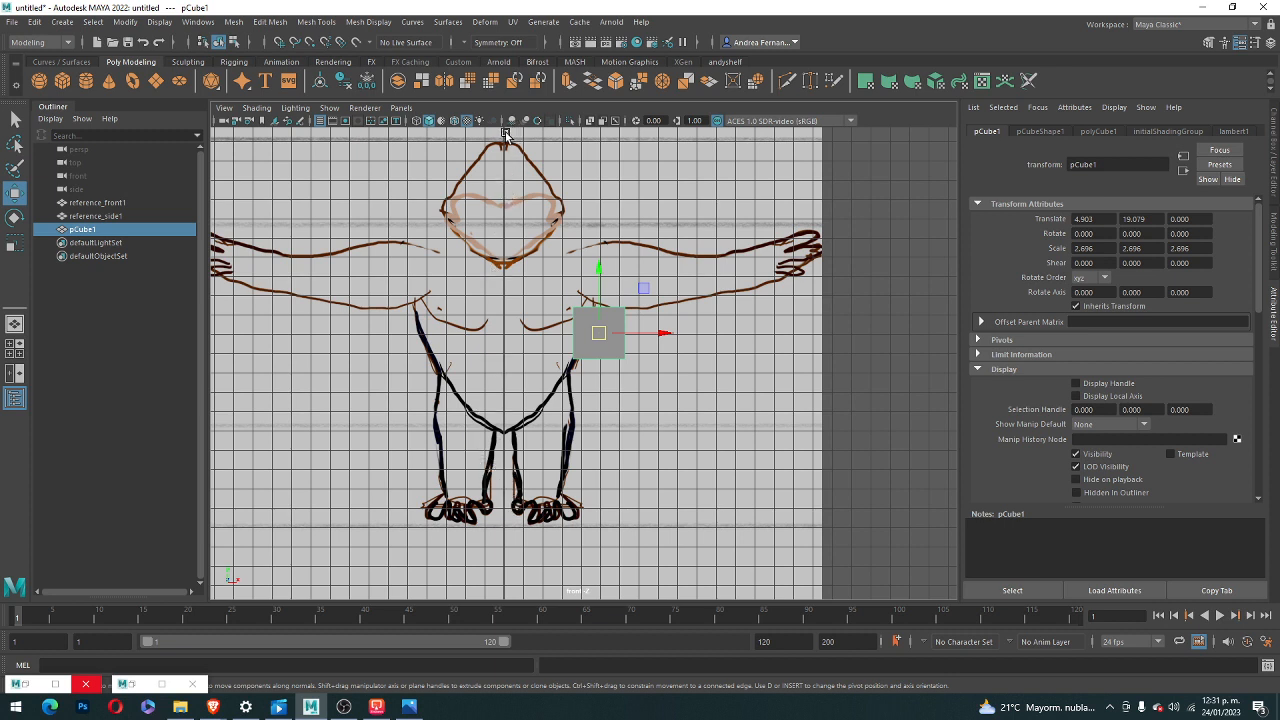
click(650, 165)
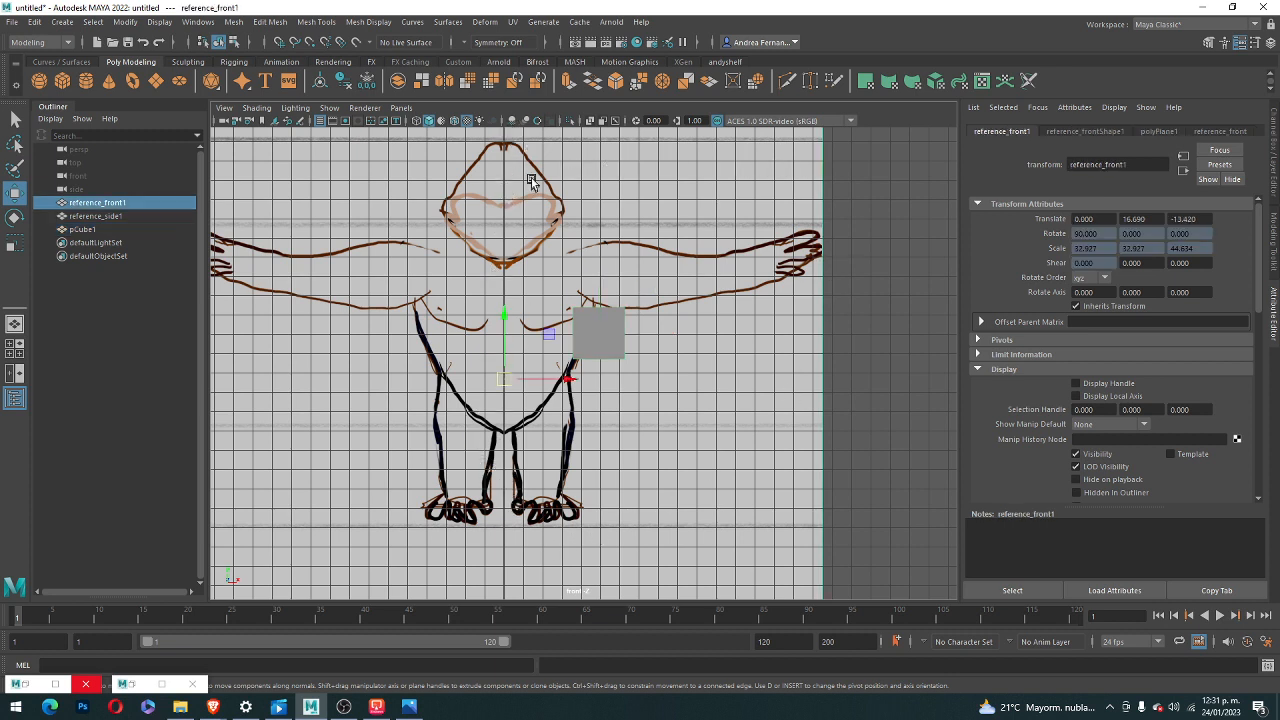
- Move the cube onto the gorilla's upper chest at about X 1.3, Y 21.8, and scale it down uniformly to about 2.58
click(602, 341)
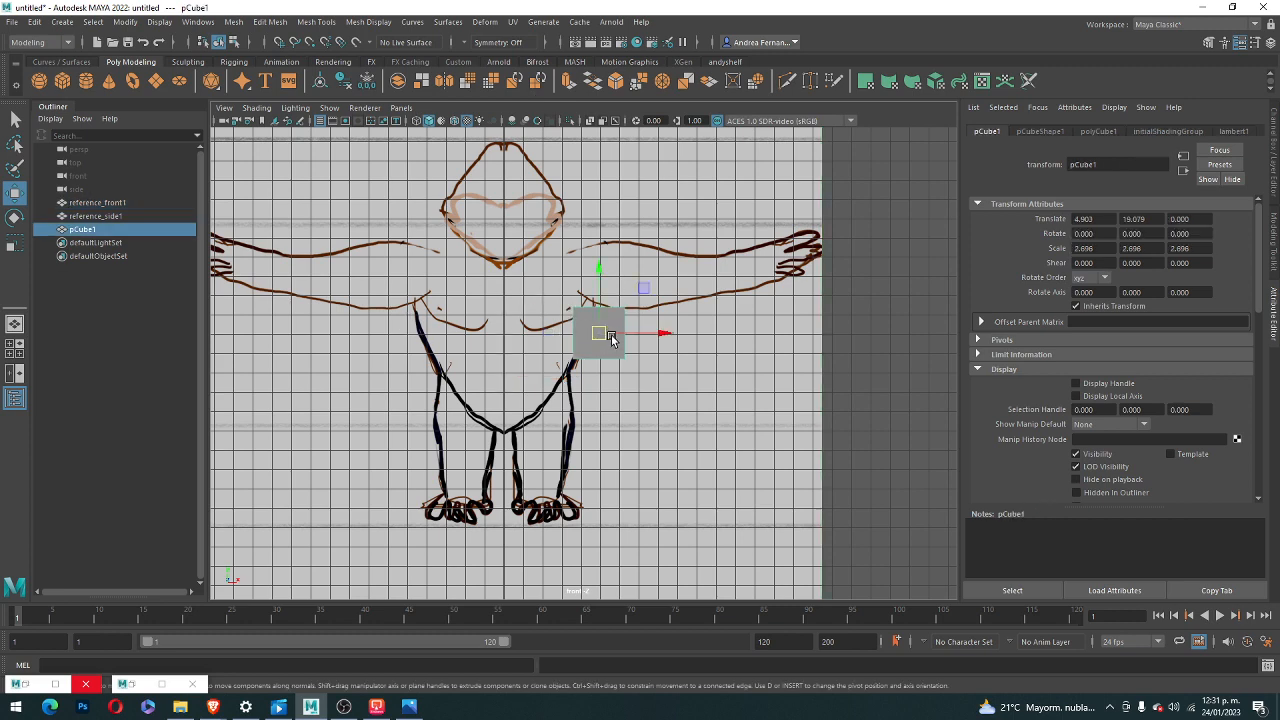
drag(603, 338, 528, 274)
scroll(528, 280, up, 3)
scroll(533, 276, down, 3)
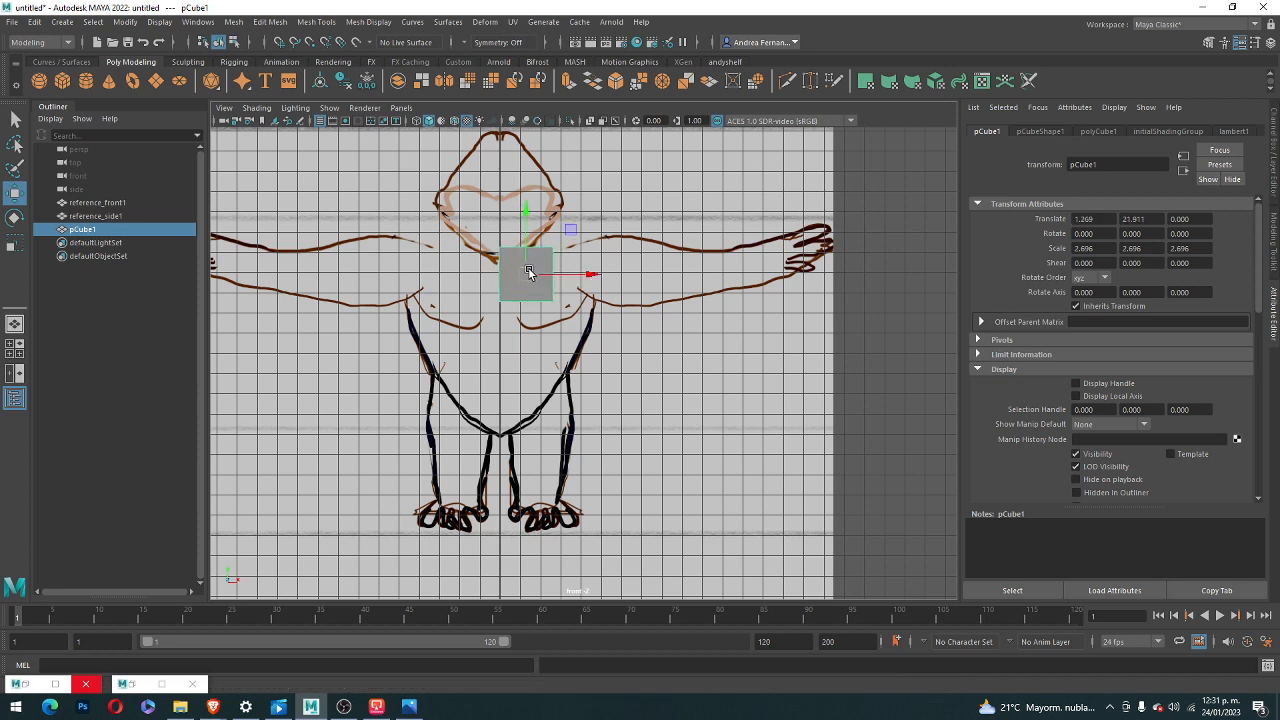
key(r)
mouse_move(530, 277)
mouse_down()
mouse_move(517, 277)
mouse_move(528, 278)
mouse_up()
key(w)
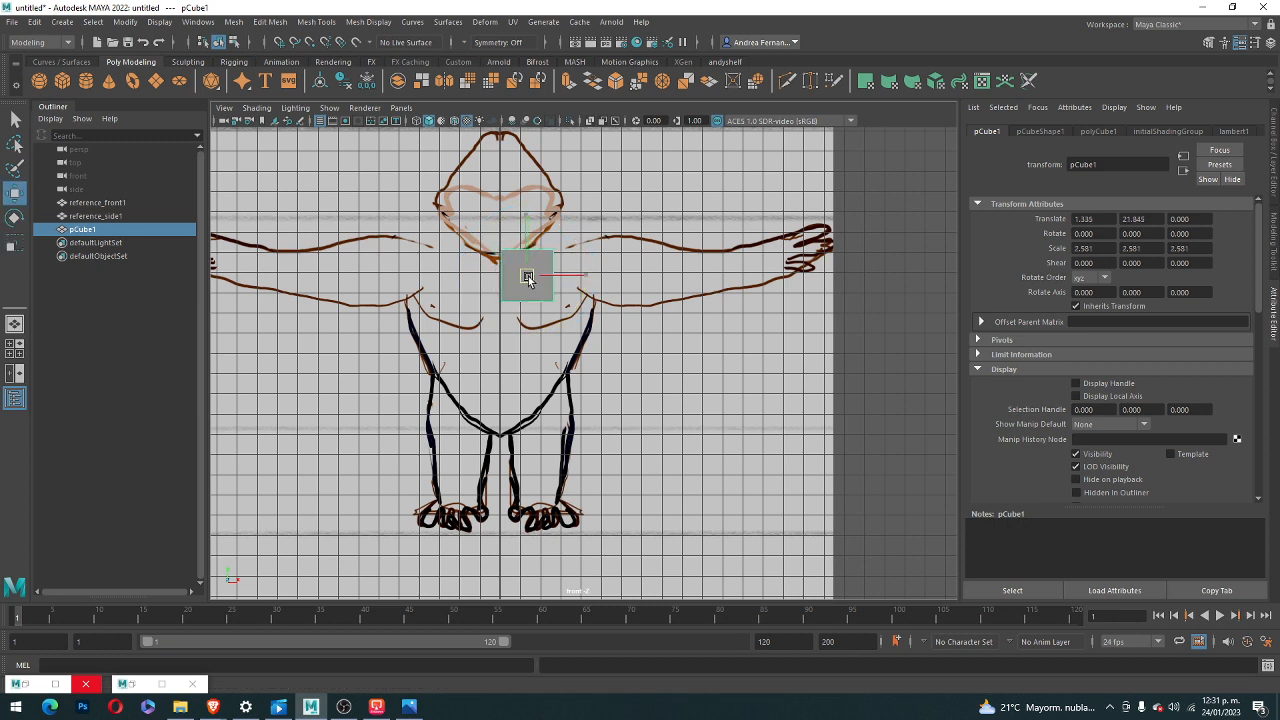
- In the side view, shift the cube forward to about Z 1.89 and lower it to about Y 21.48 over the chest drawing
key(space)
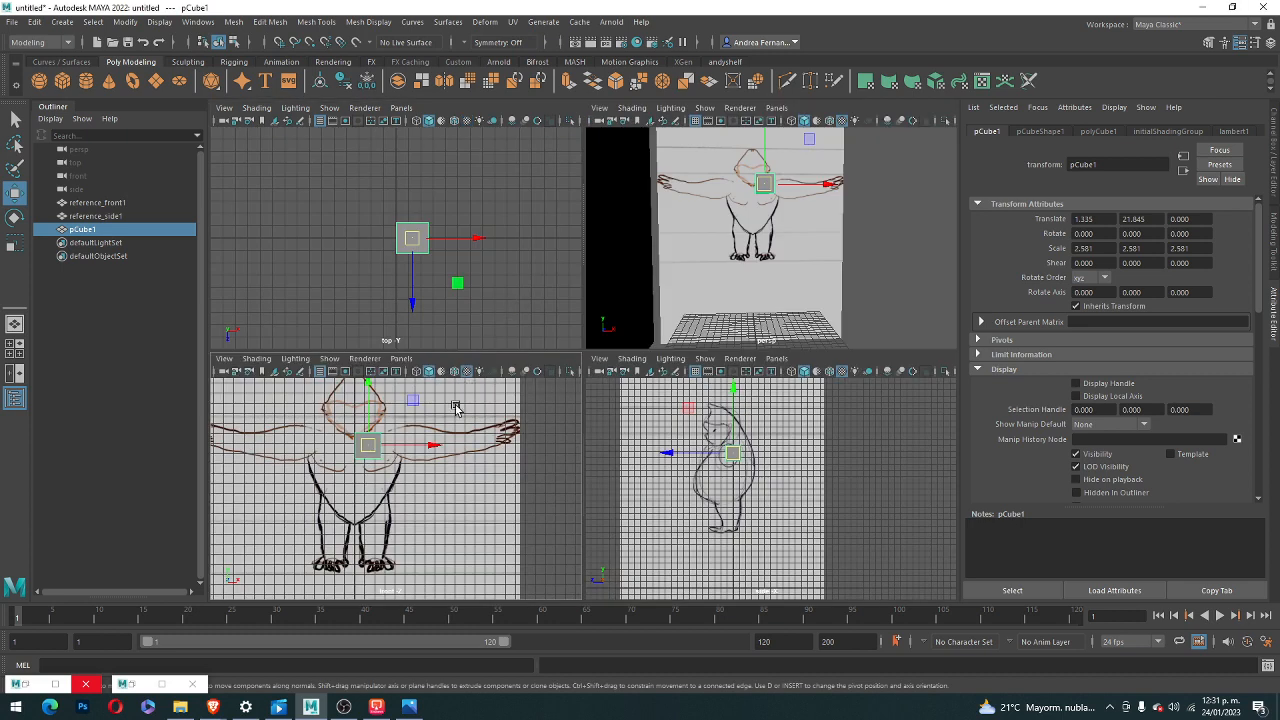
scroll(711, 466, up, 5)
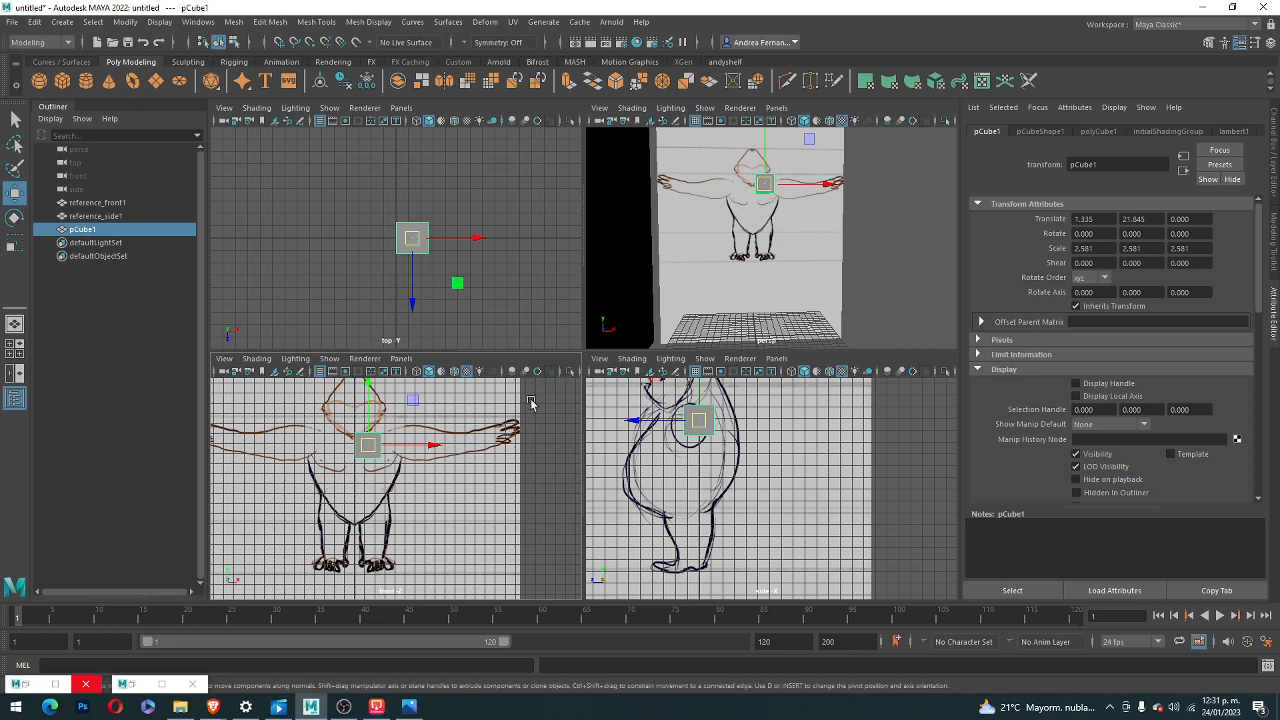
scroll(504, 484, down, 3)
scroll(614, 443, up, 1)
scroll(720, 435, down, 4)
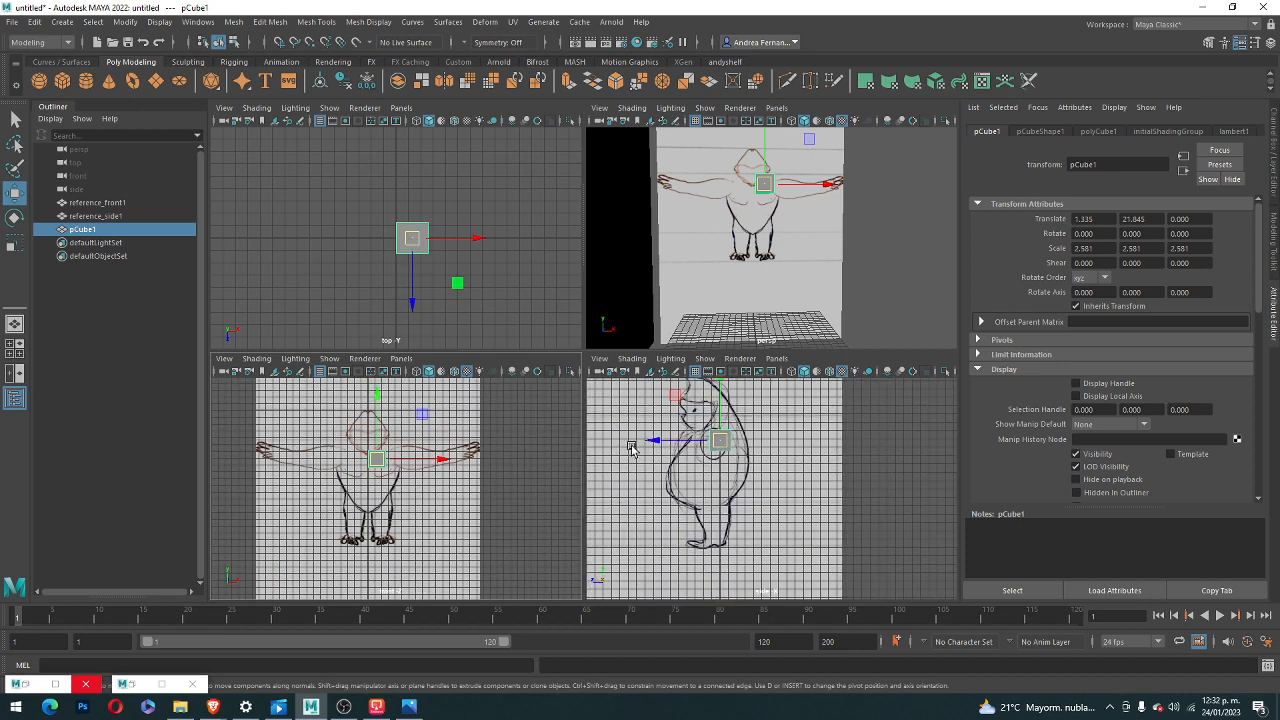
scroll(722, 437, up, 3)
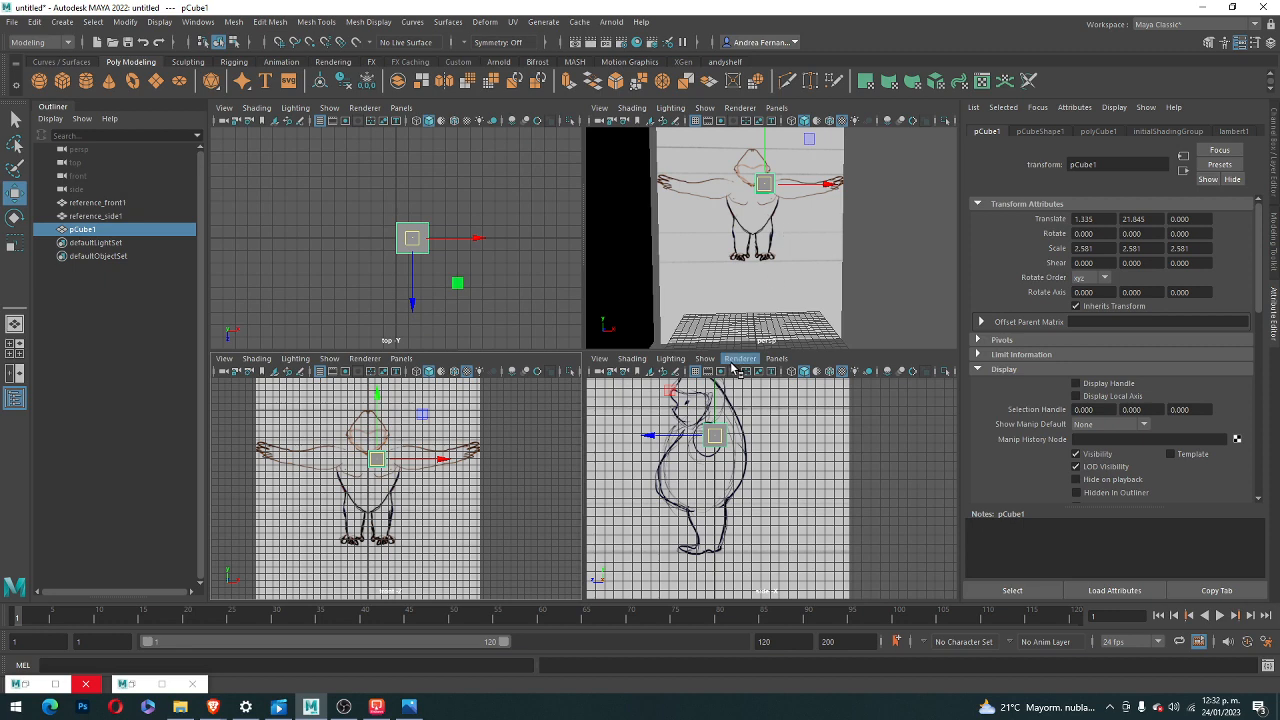
click(636, 445)
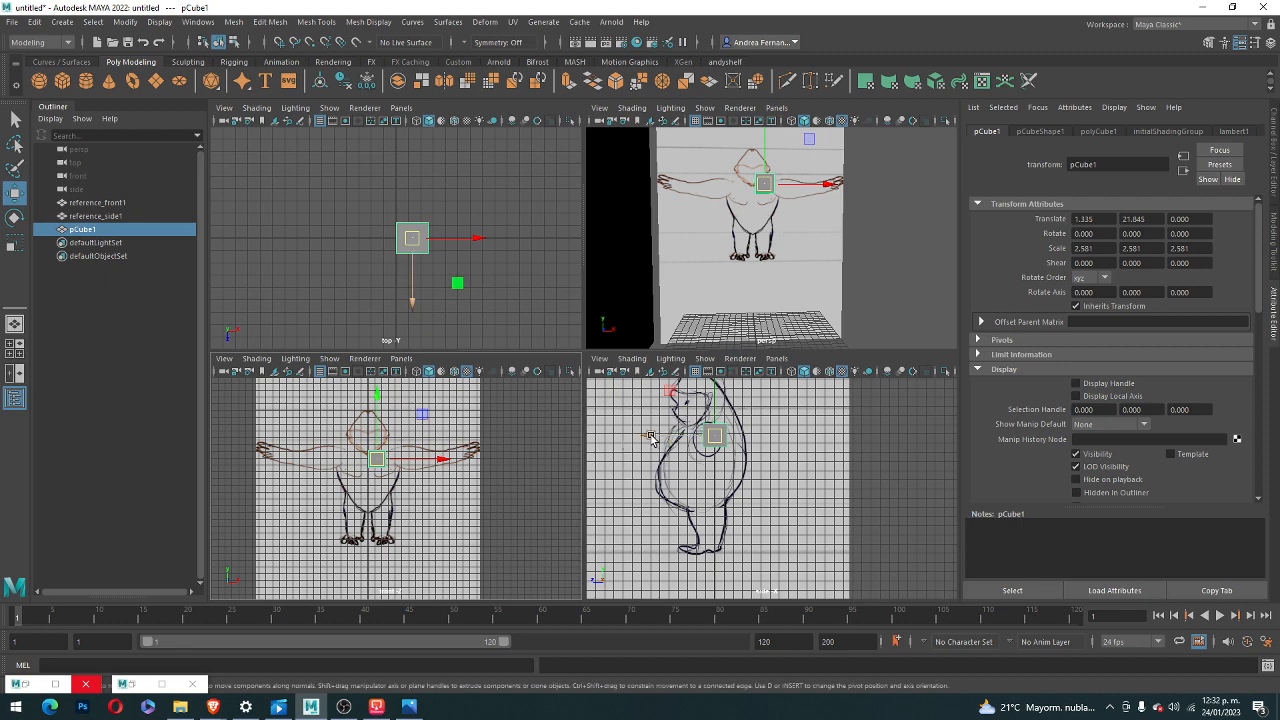
drag(650, 440, 632, 435)
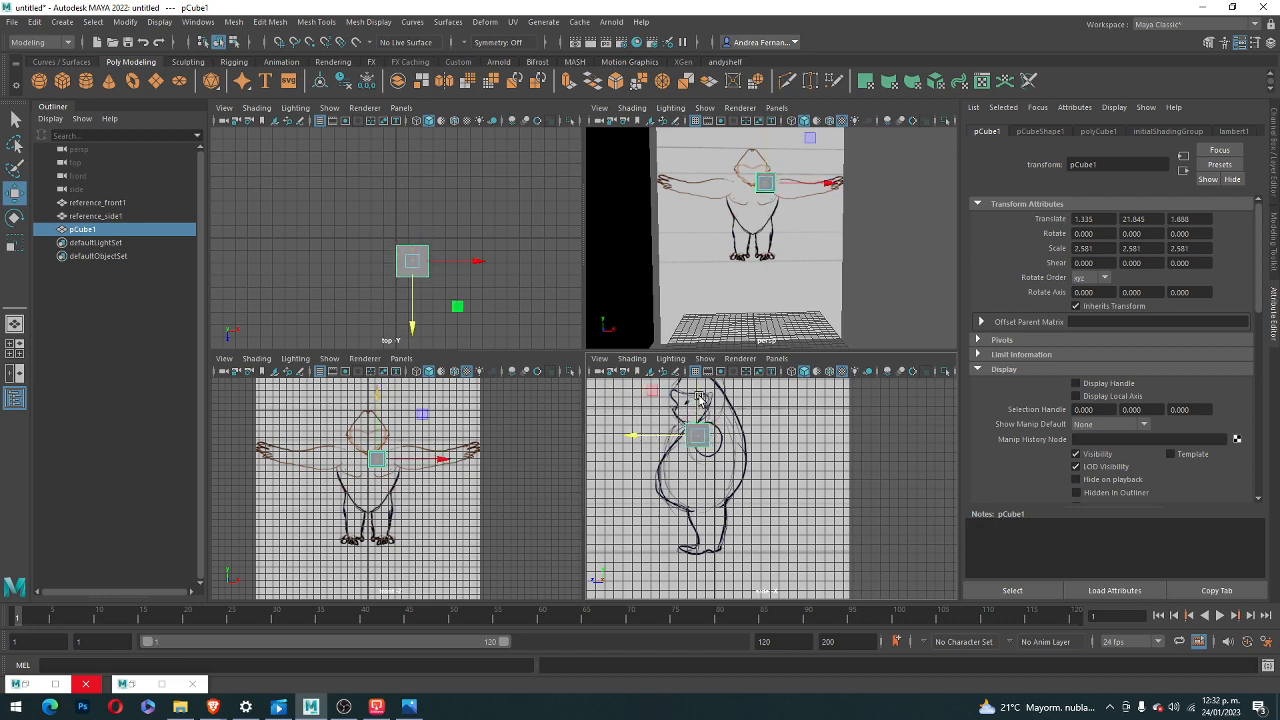
drag(700, 398, 704, 400)
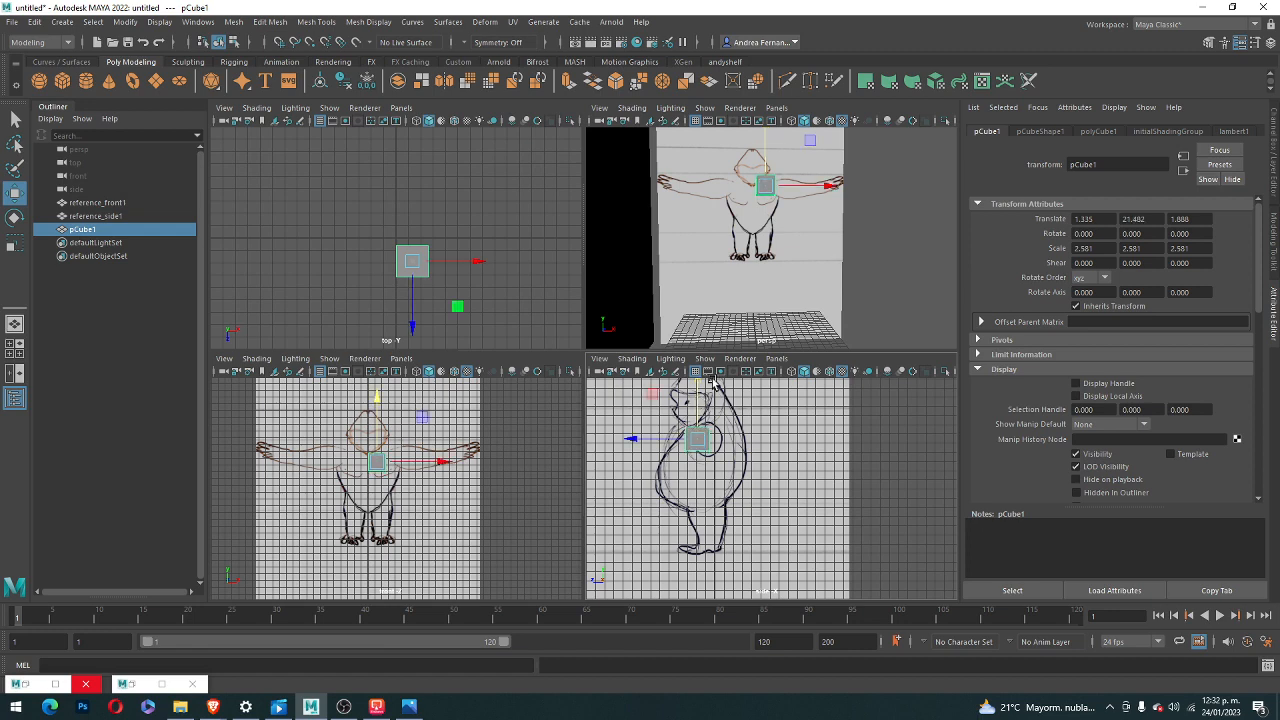
- Switch the cube to face selection and delete its side face on the positive X side
key(space)
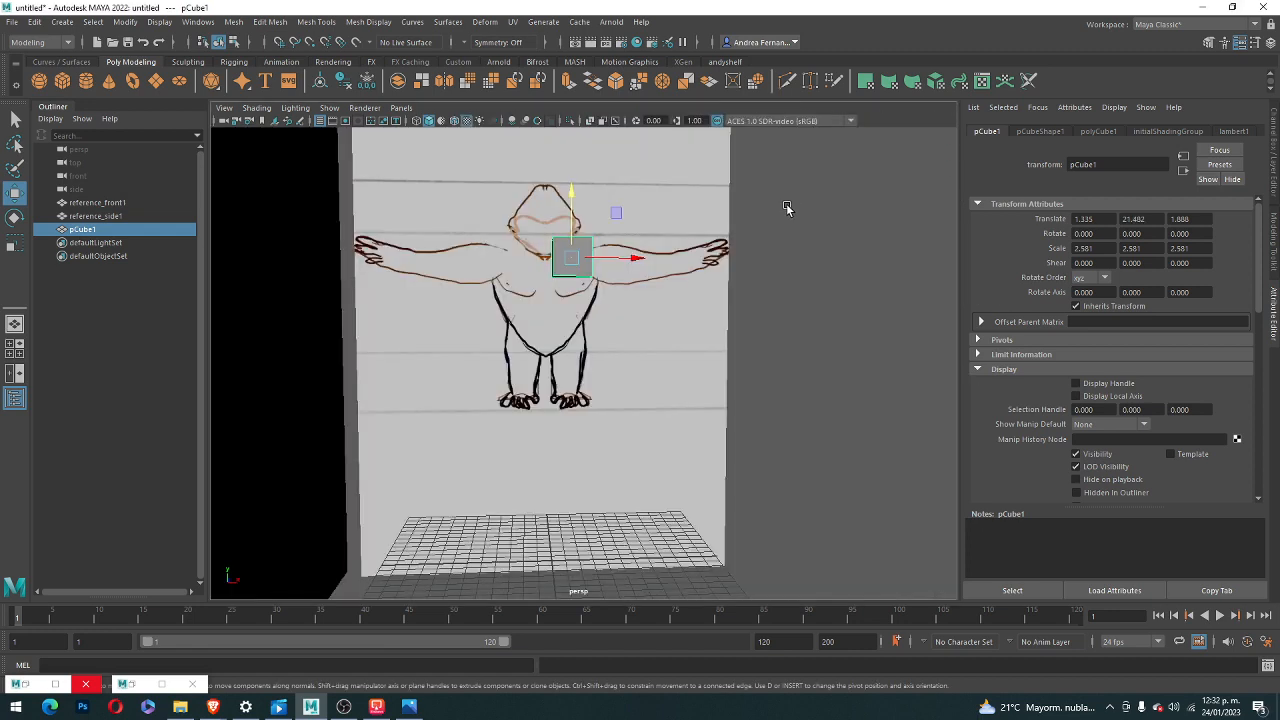
alt+drag(632, 304, 554, 349)
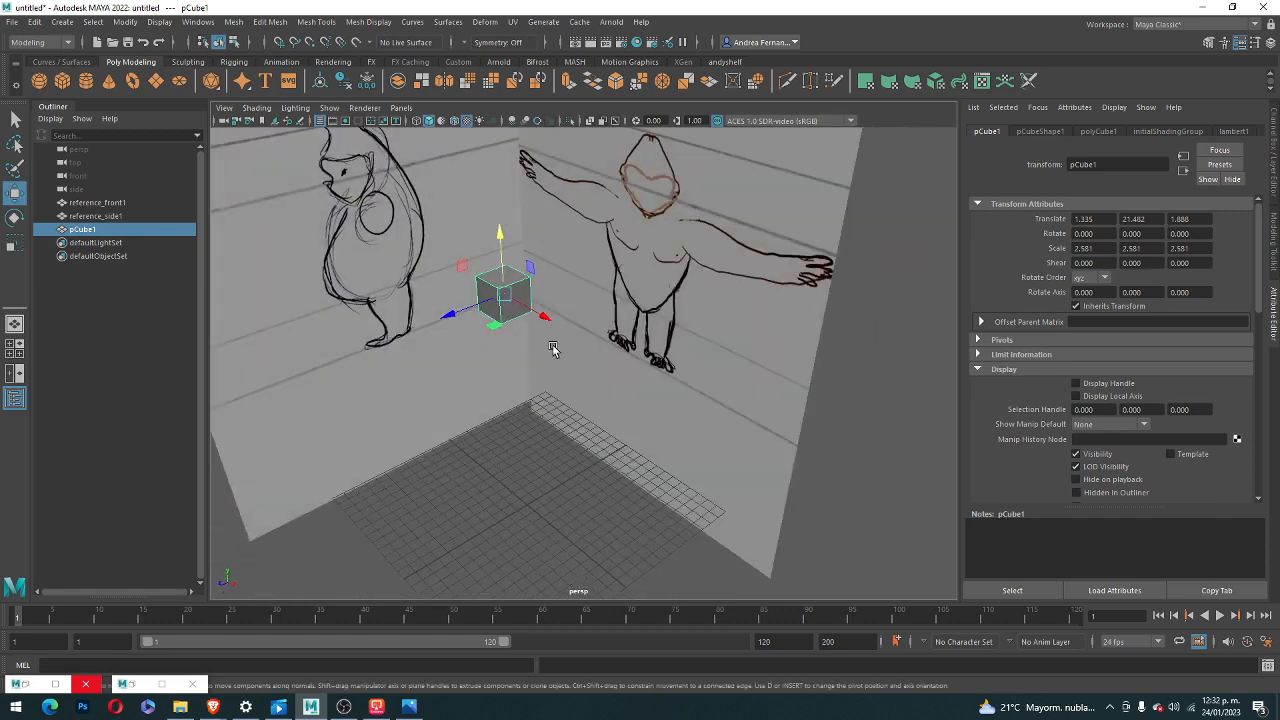
scroll(481, 330, up, 5)
alt+drag(481, 330, 571, 258)
right_click(571, 258)
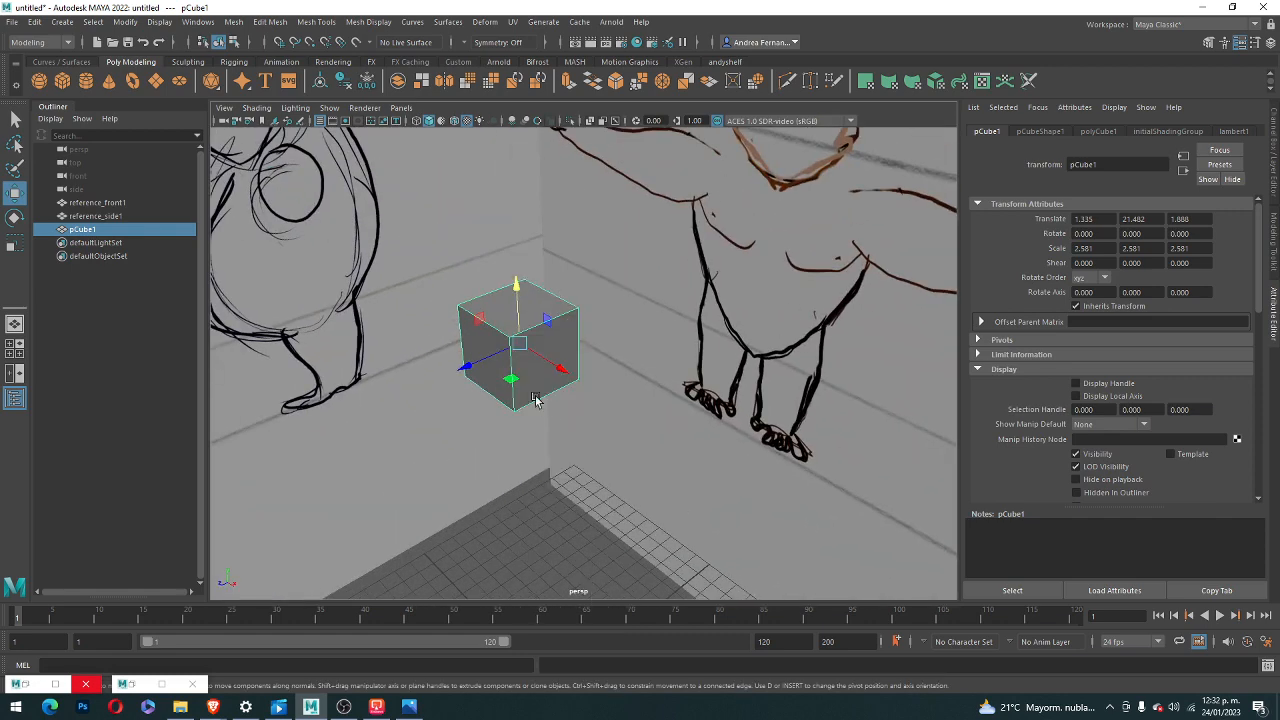
right_click(527, 379)
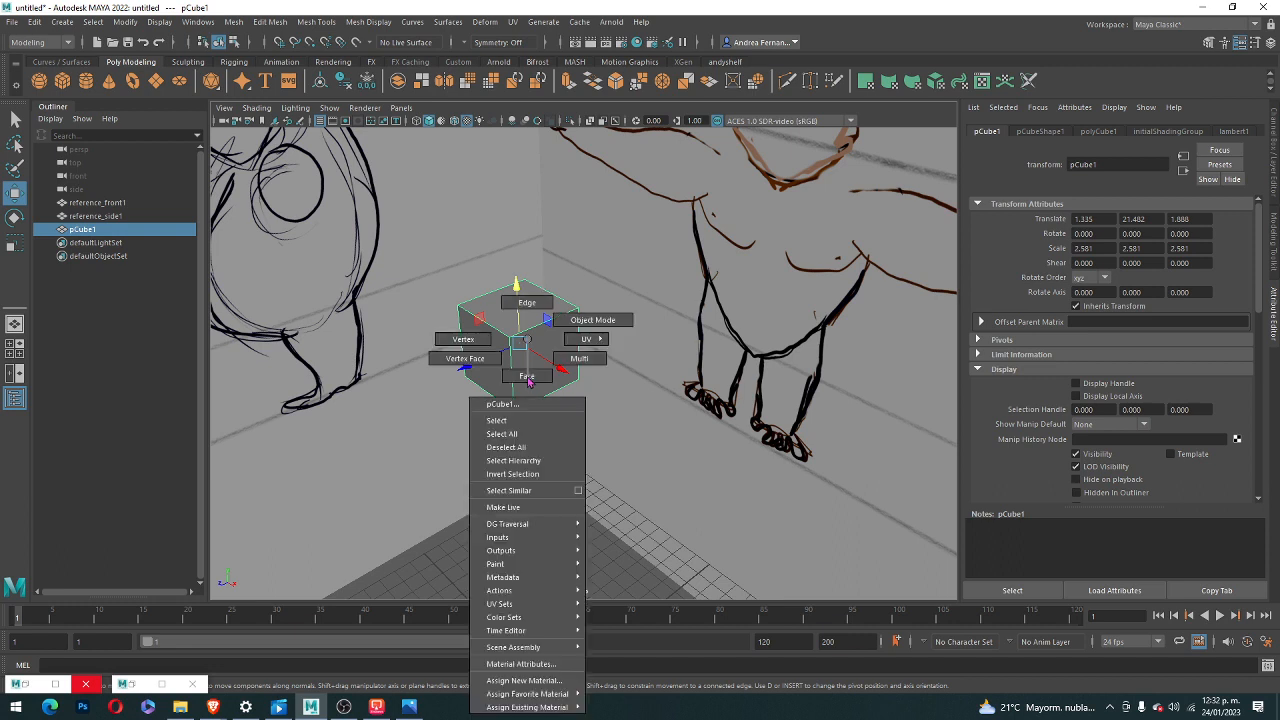
click(527, 377)
click(529, 343)
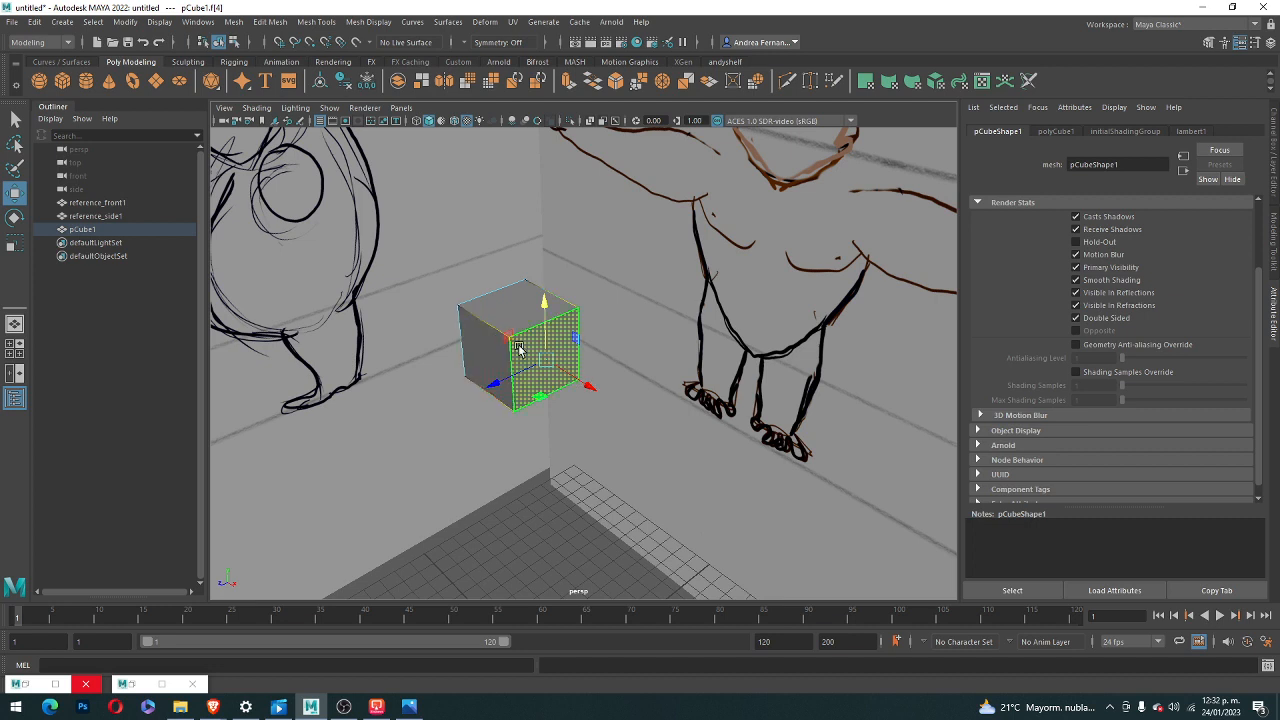
mouse_move(557, 368)
mouse_down()
mouse_move(557, 403)
mouse_move(548, 375)
mouse_up()
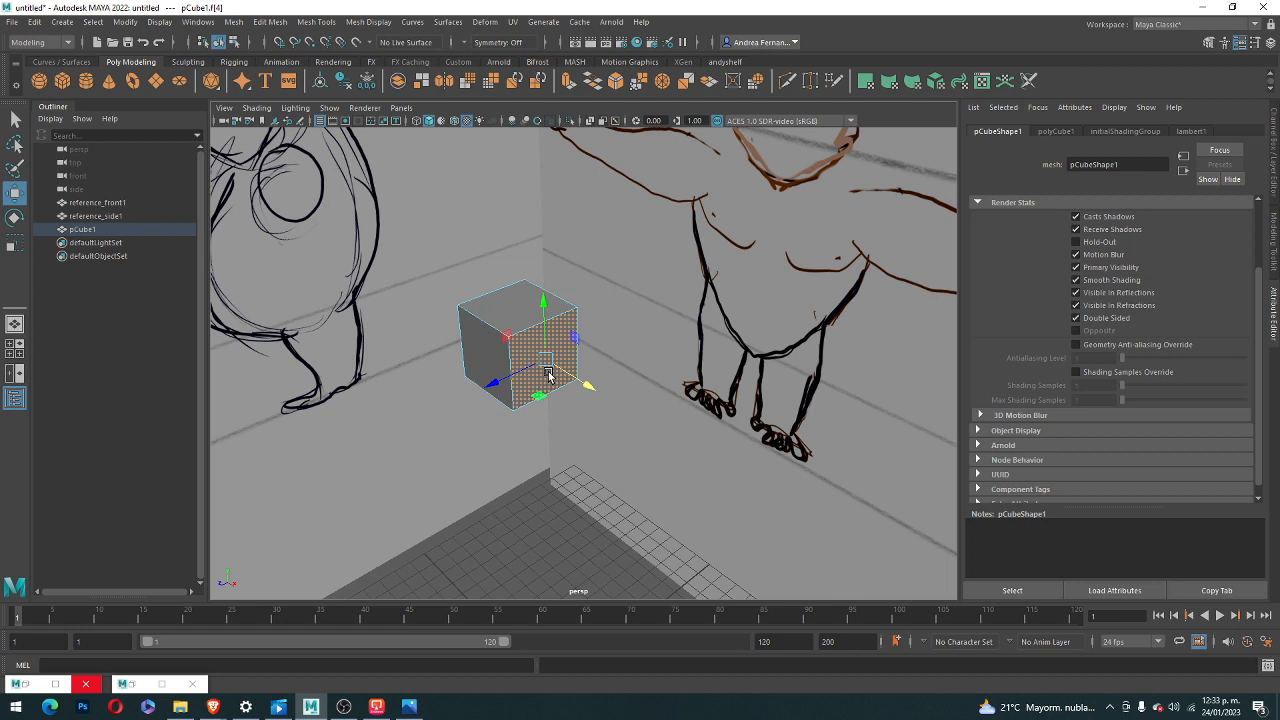
key(Delete)
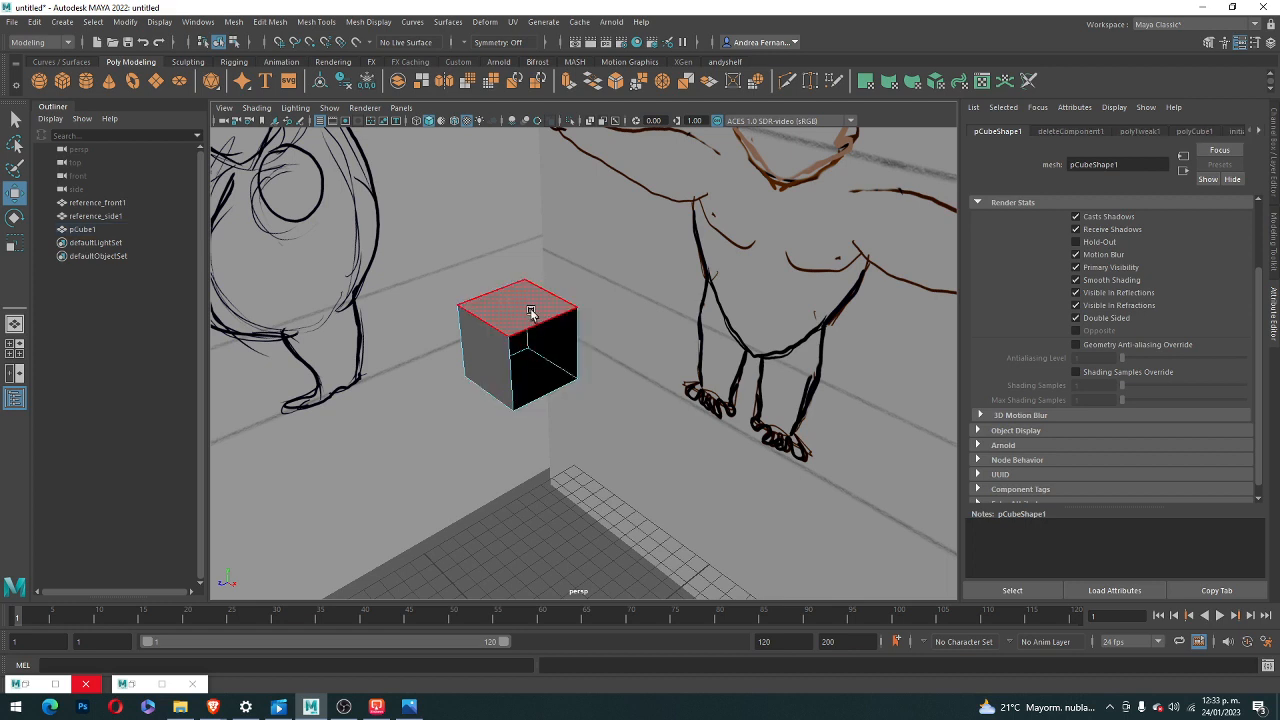
- Delete the cube's top and bottom faces
right_click(526, 300)
click(533, 326)
key(Delete)
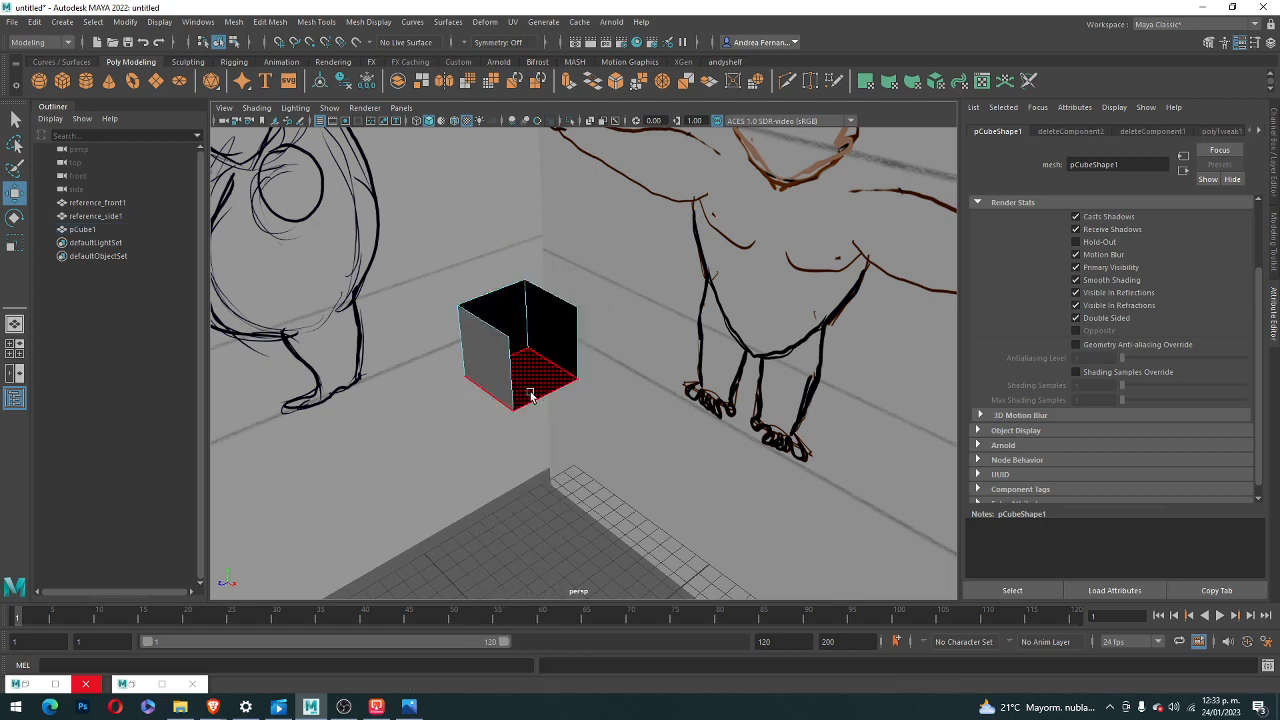
click(531, 393)
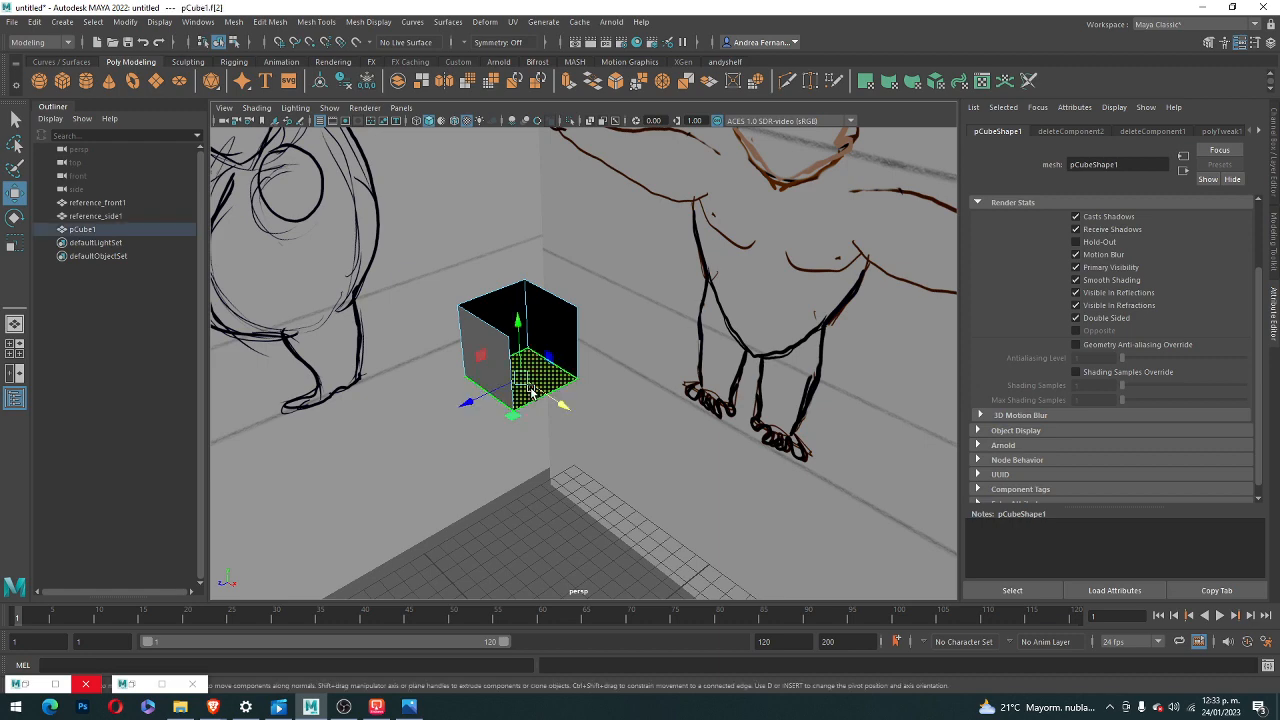
key(Delete)
- Switch the open cube to vertex selection and select the lower front corner vertex nearest the gorilla's centre line
key(space)
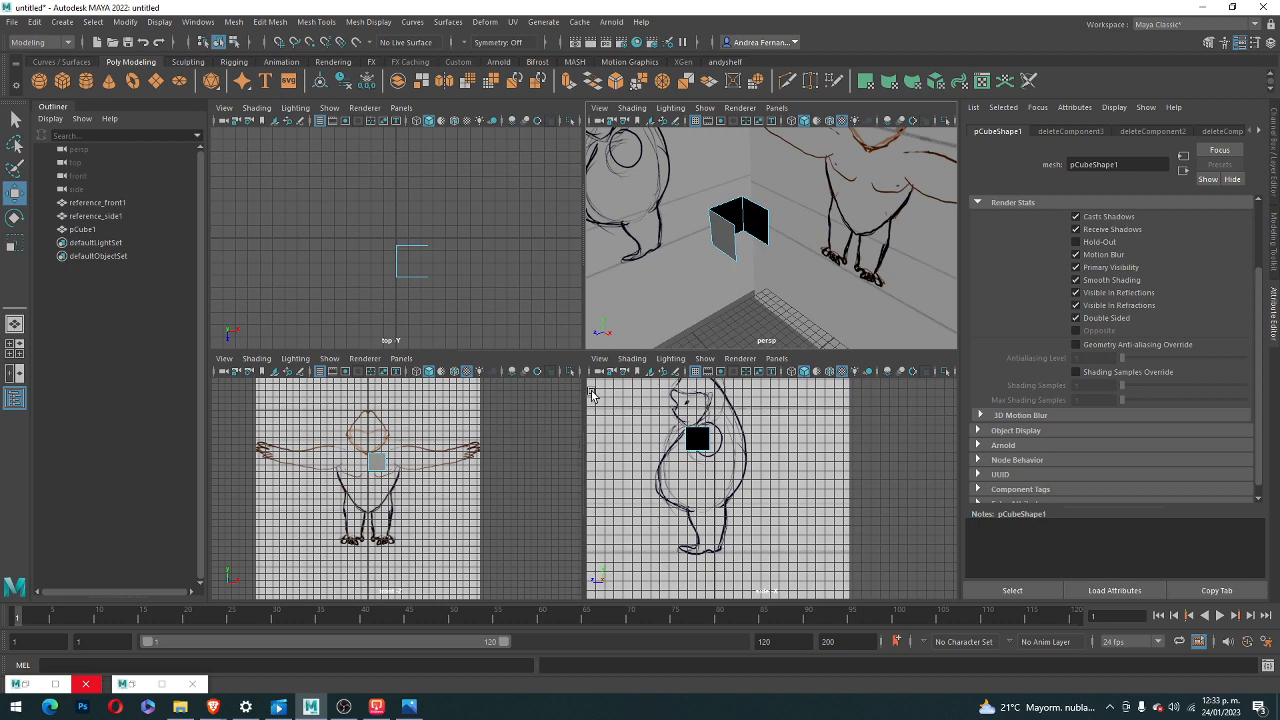
scroll(719, 271, up, 5)
alt+right_drag(719, 271, 673, 291)
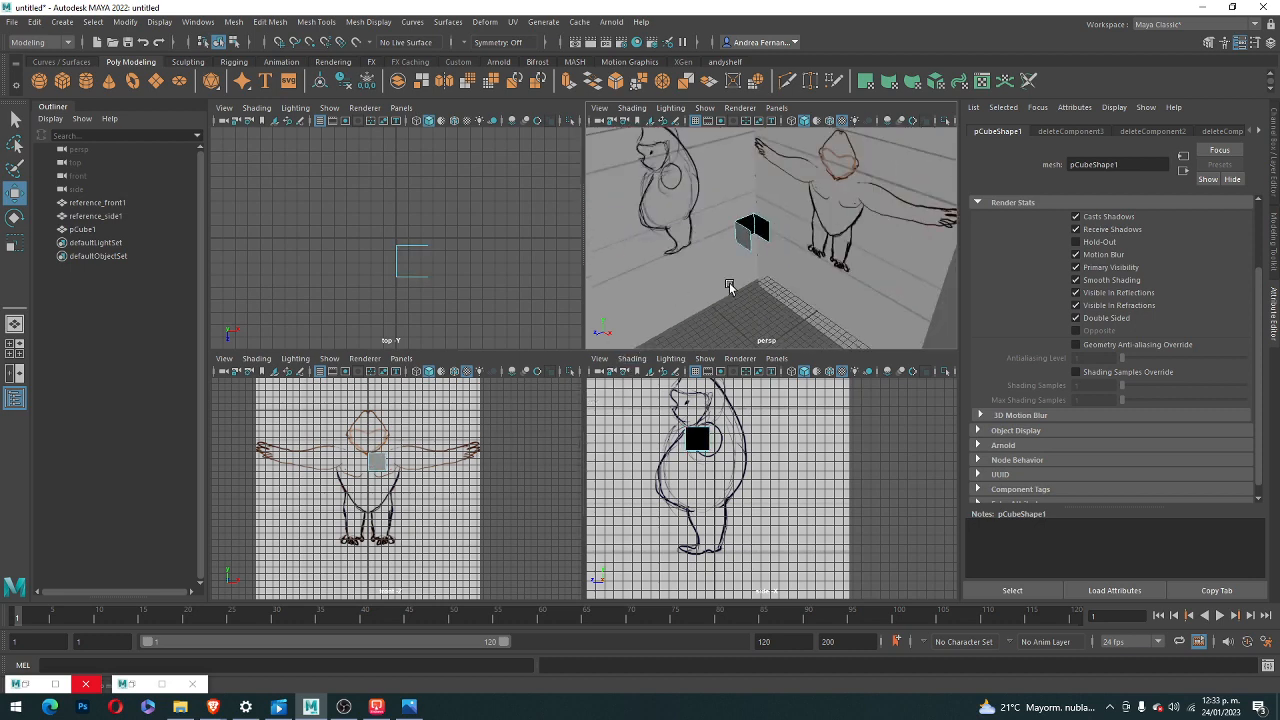
mouse_move(729, 283)
alt+mouse_down()
mouse_move(771, 308)
mouse_move(794, 234)
mouse_move(807, 254)
alt+mouse_up()
scroll(804, 254, up, 3)
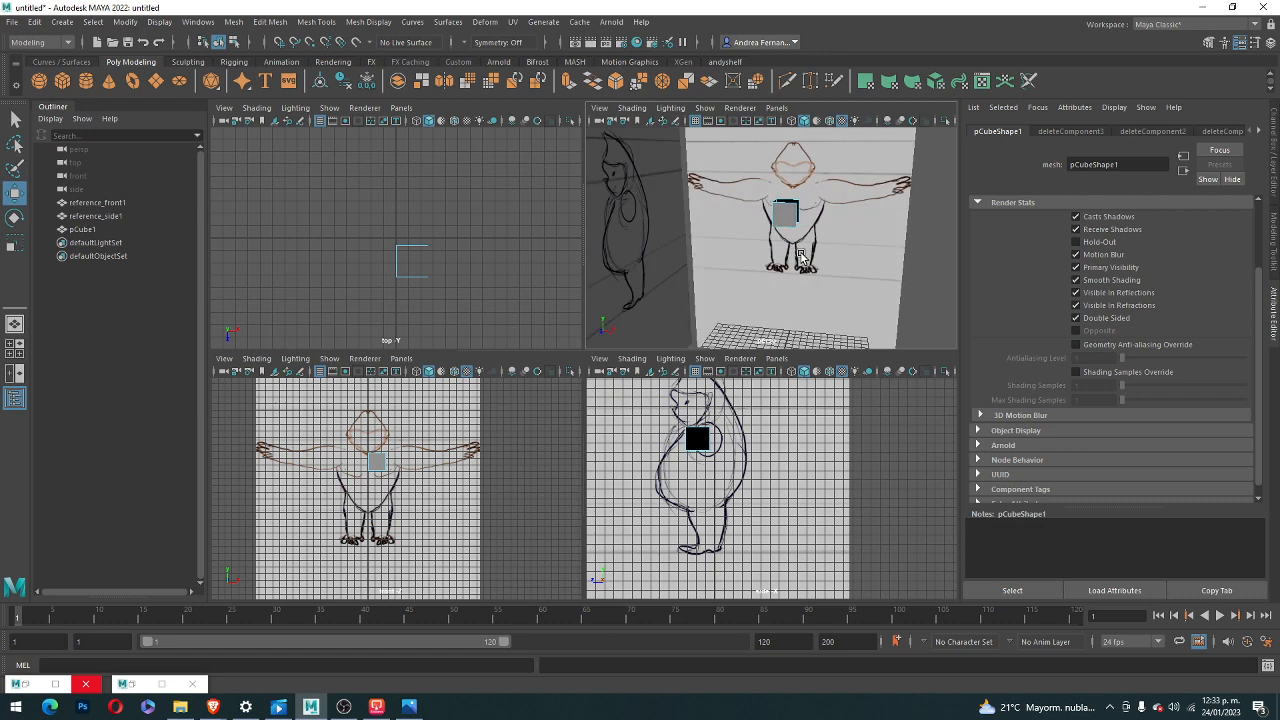
scroll(801, 254, up, 3)
scroll(800, 190, down, 2)
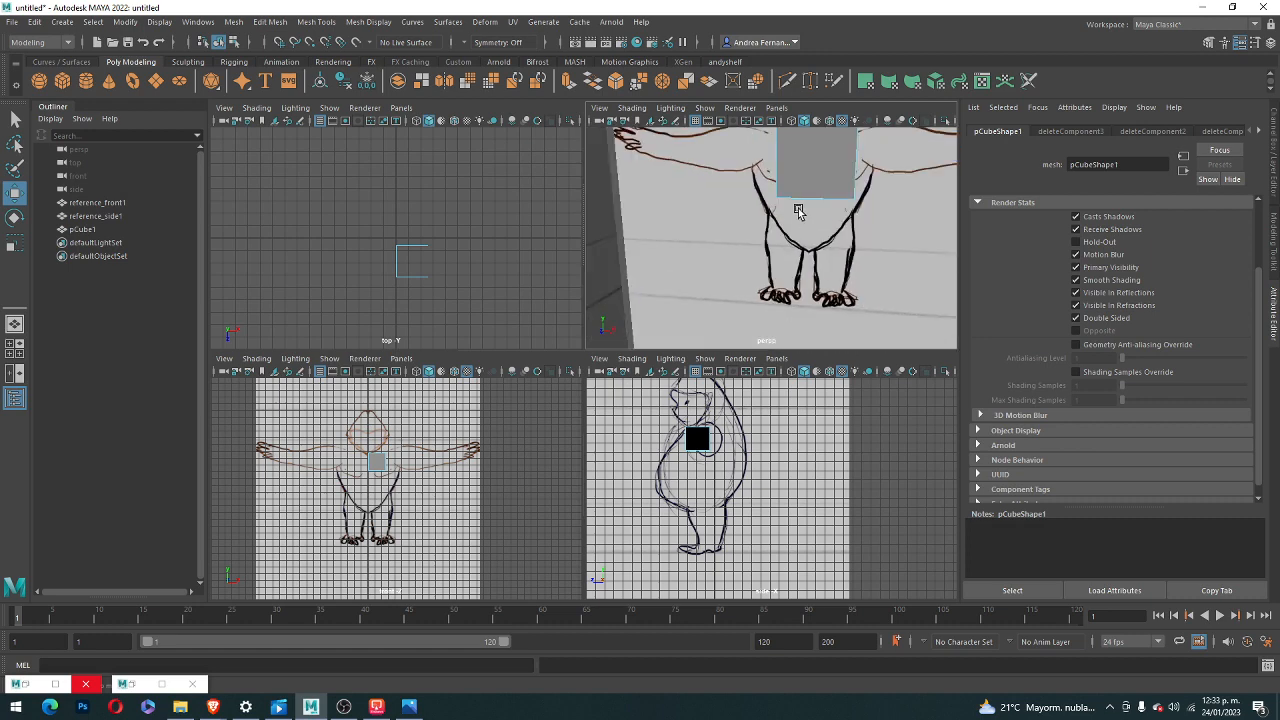
right_click(801, 178)
right_drag(800, 180, 760, 177)
click(776, 198)
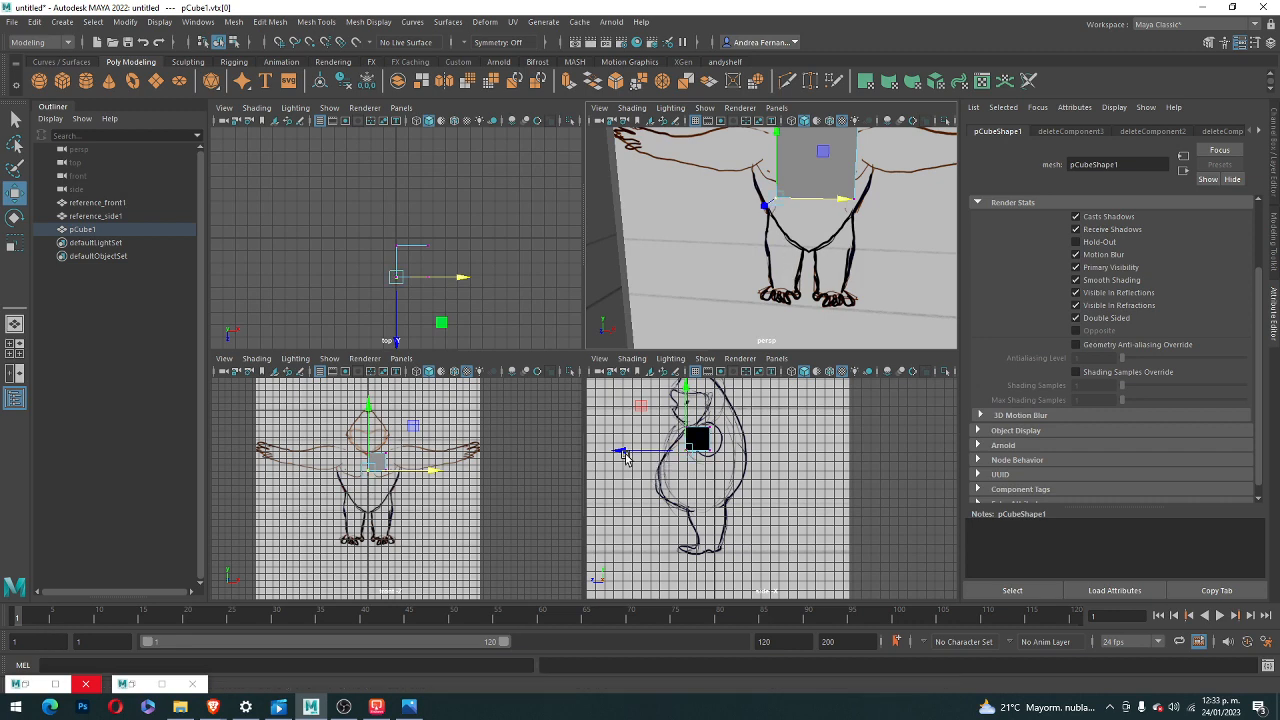
scroll(700, 459, up, 3)
alt+middle_drag(697, 458, 842, 522)
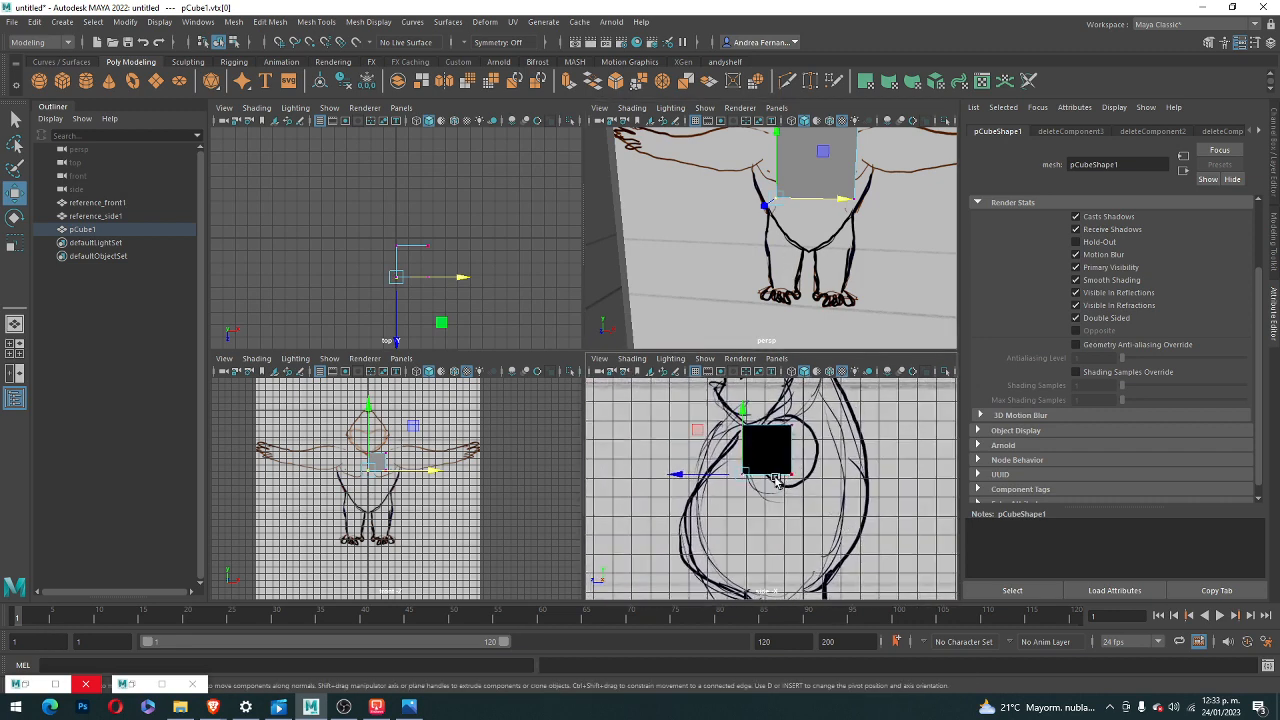
drag(678, 486, 640, 469)
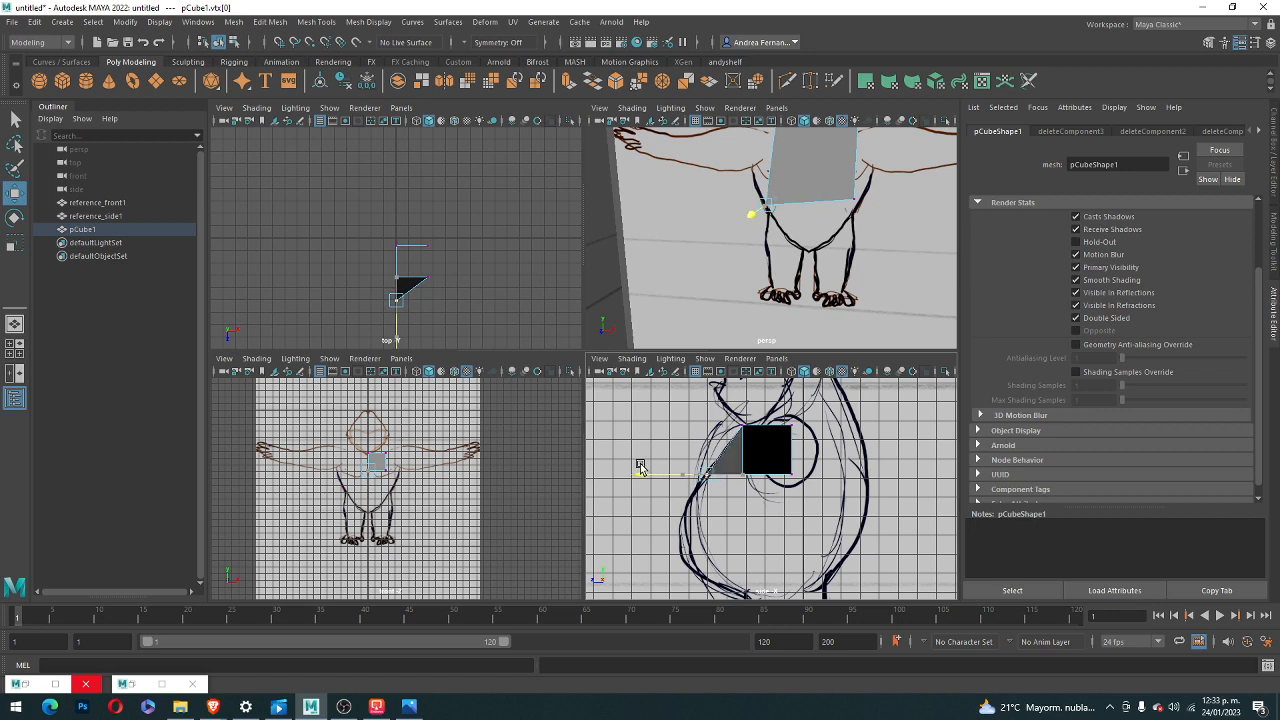
drag(640, 466, 638, 466)
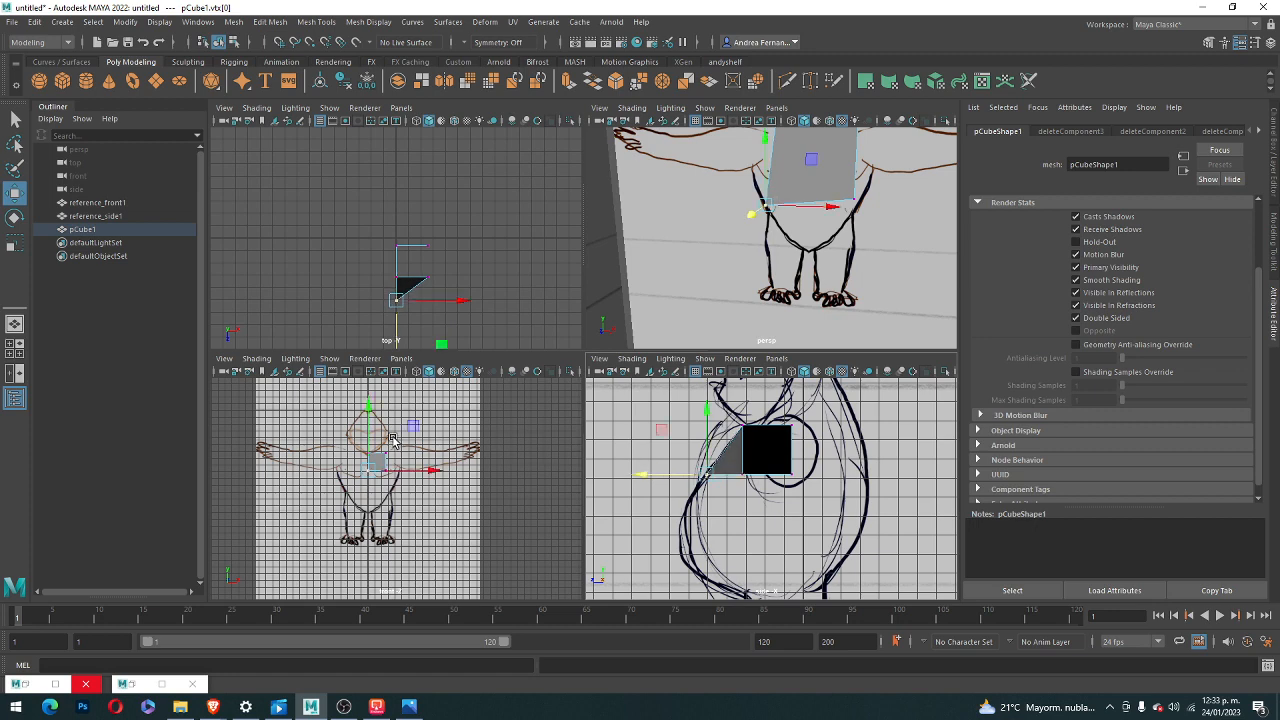
key(ctrl+z)
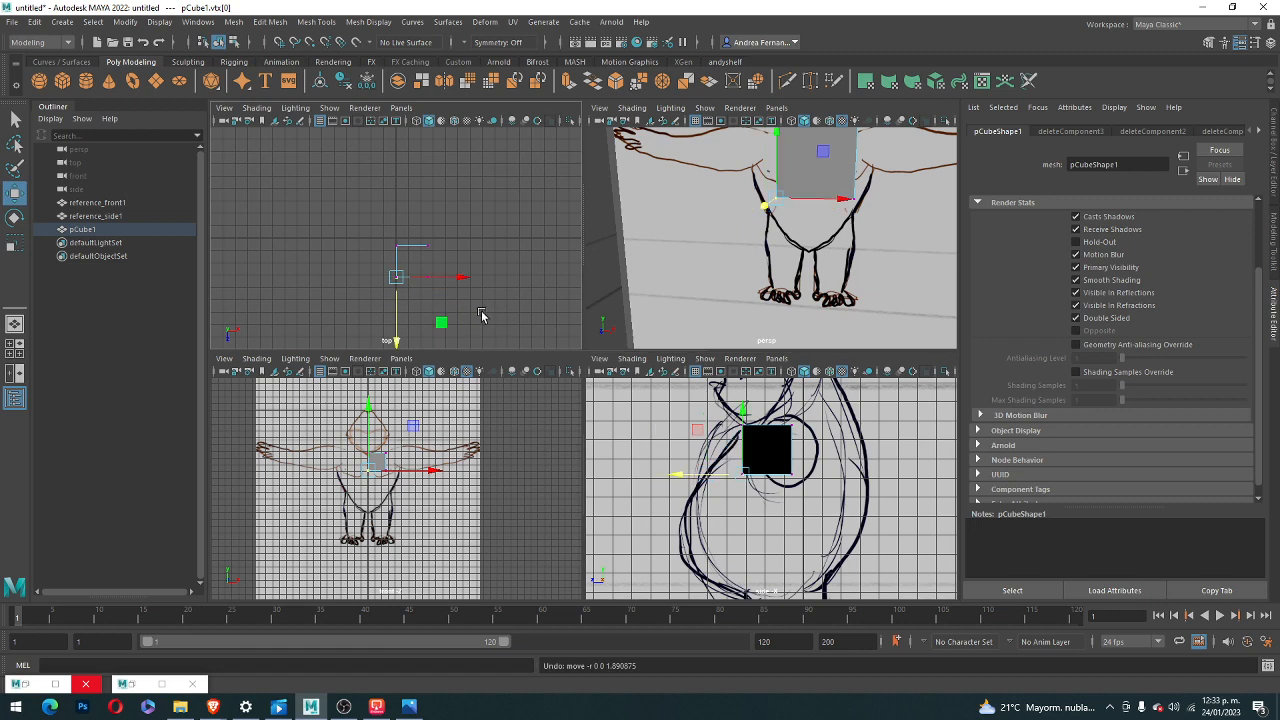
- In the side view, move the cube's two lower front vertices forward along Z onto the gorilla's chest outline
scroll(501, 294, up, 1)
scroll(473, 290, down, 2)
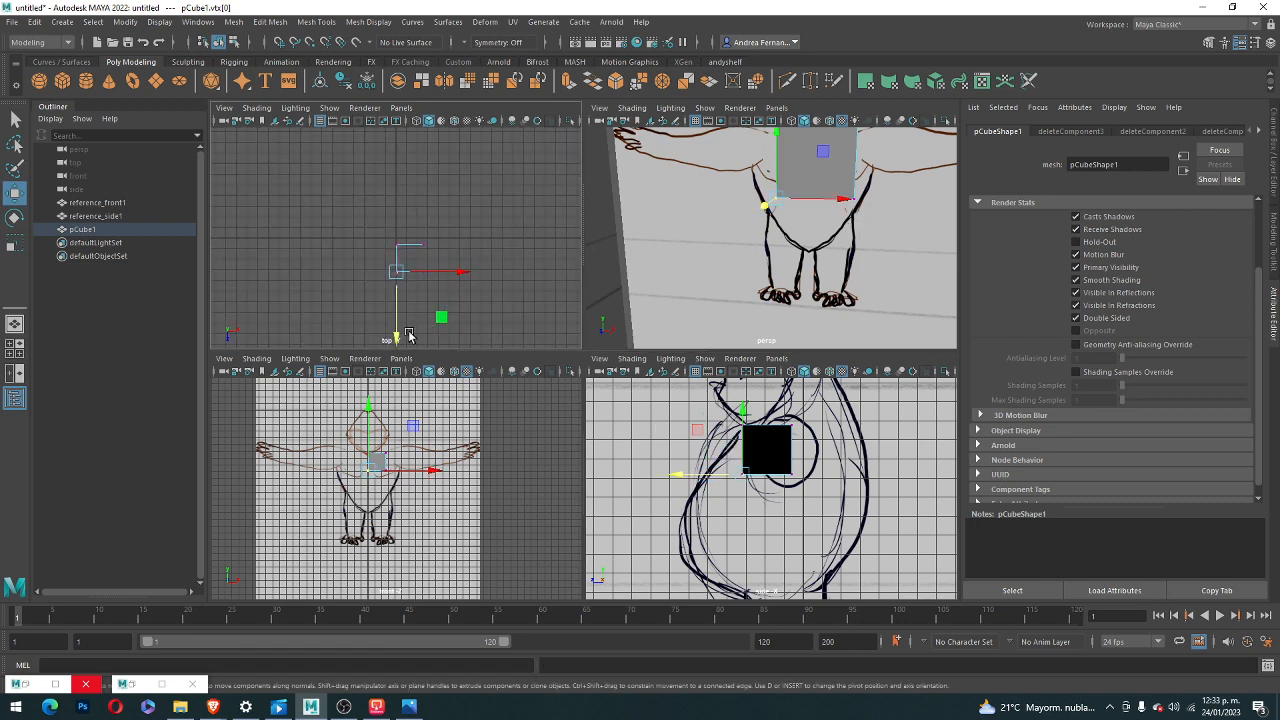
drag(667, 479, 640, 477)
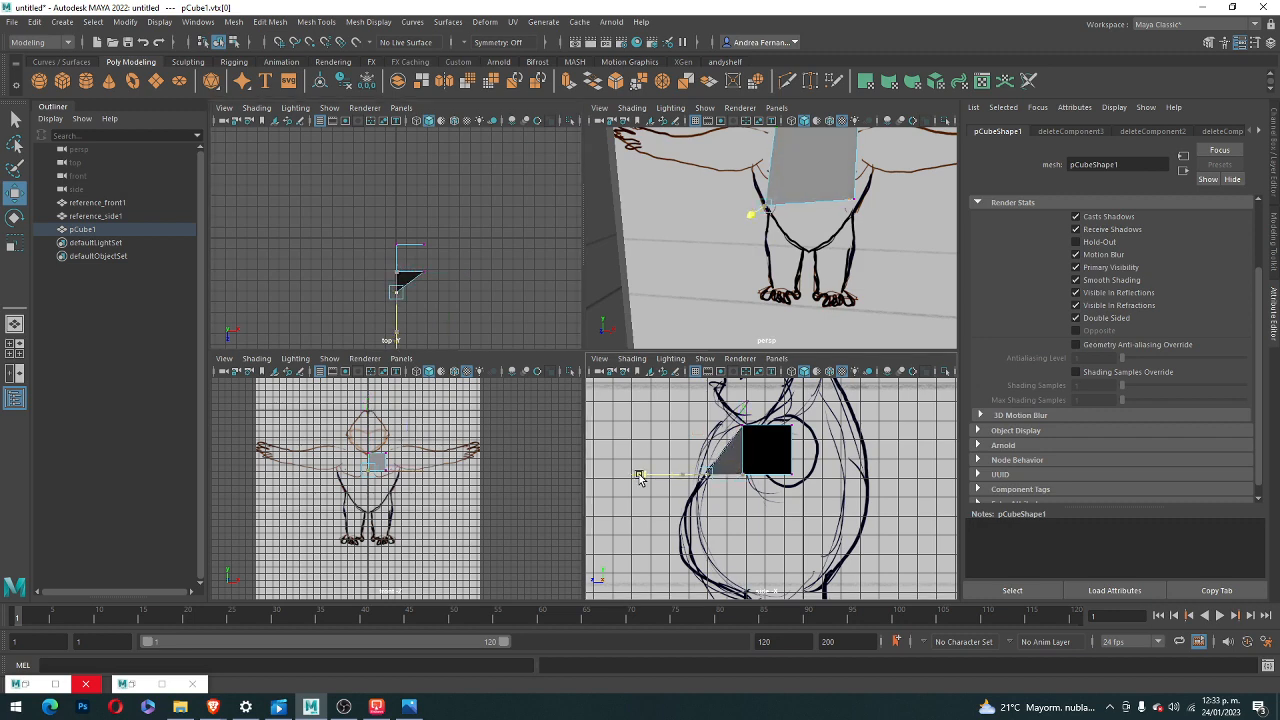
click(739, 479)
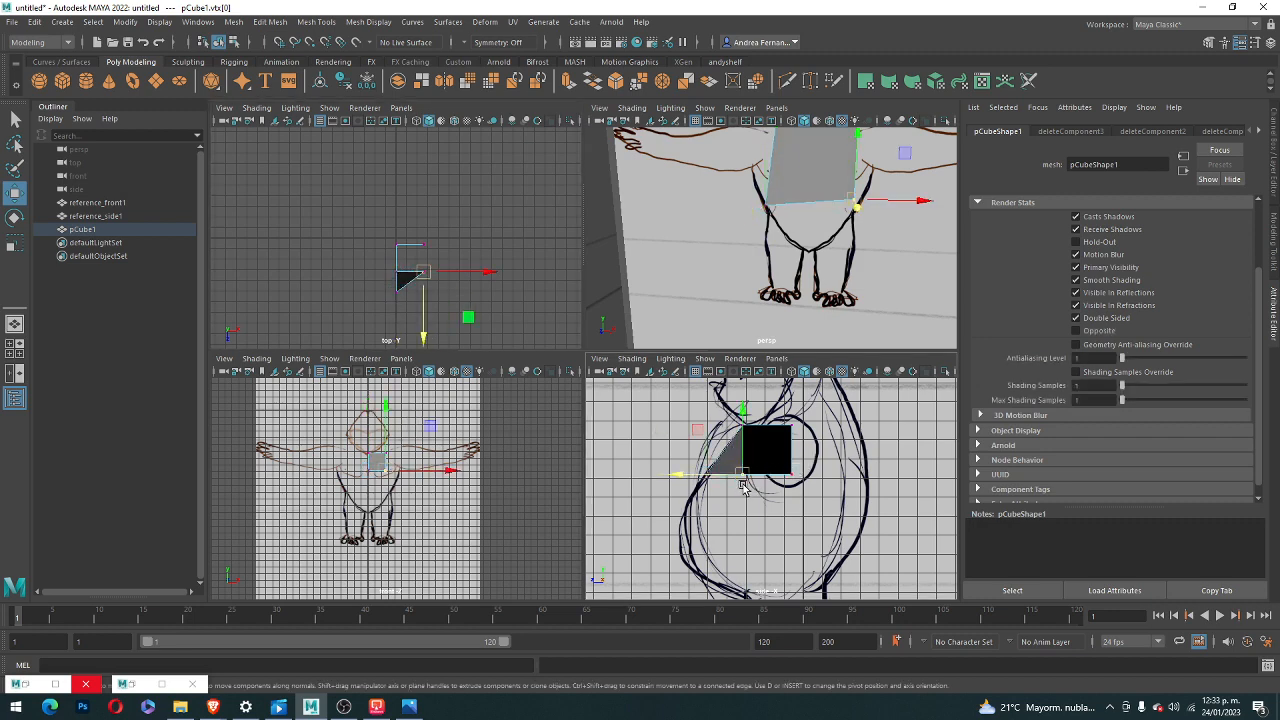
drag(681, 481, 643, 479)
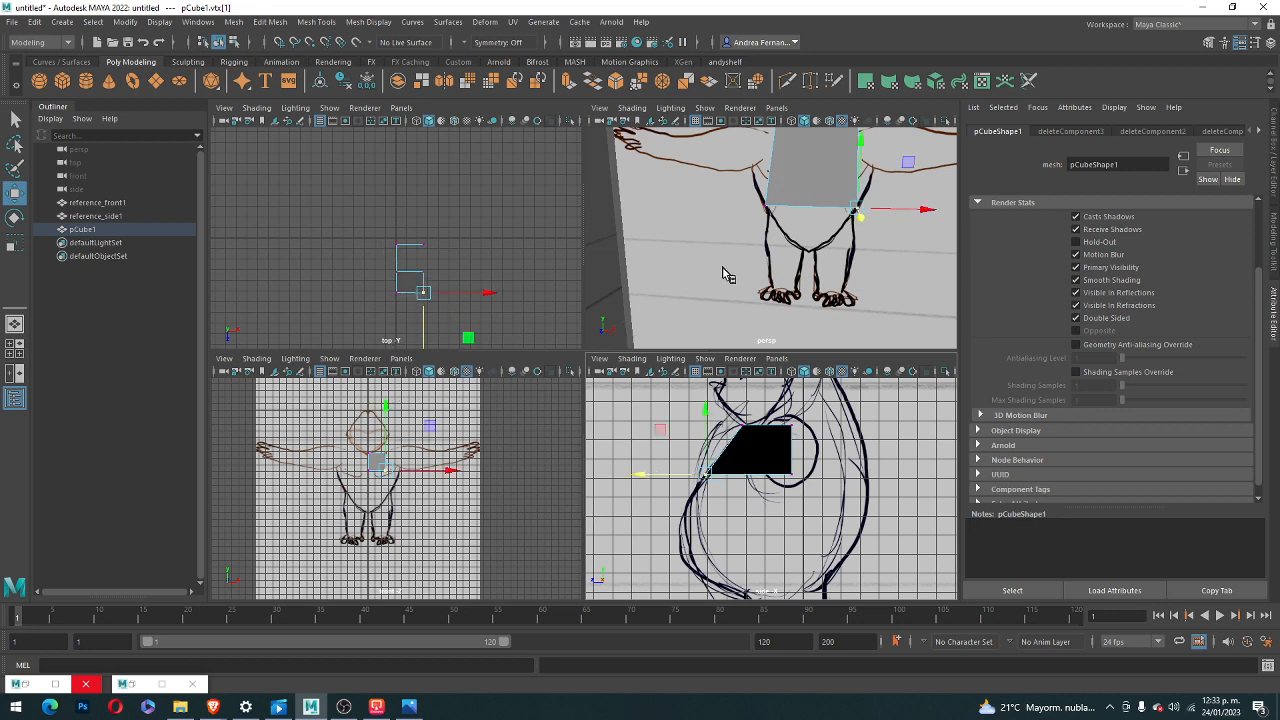
- Switch the open cube to edge selection and select the lower edge of its front face
scroll(825, 258, down, 5)
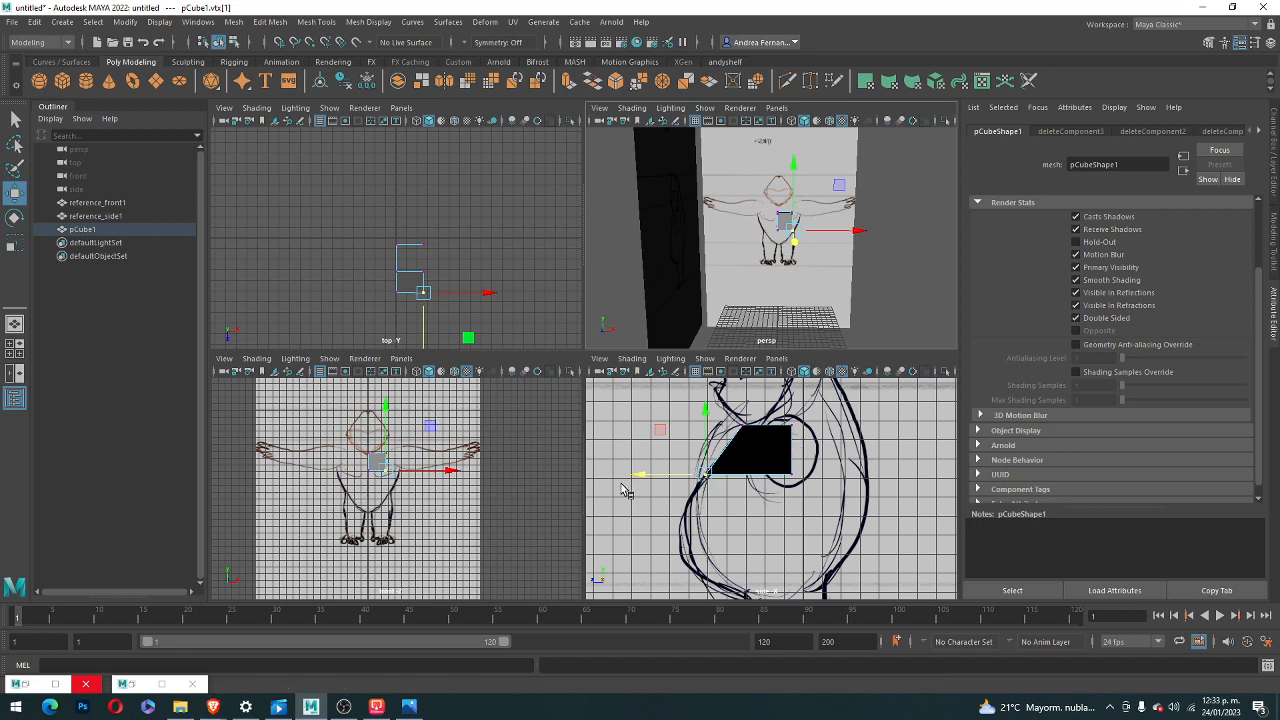
alt+drag(831, 262, 771, 310)
scroll(694, 306, up, 5)
scroll(697, 298, down, 2)
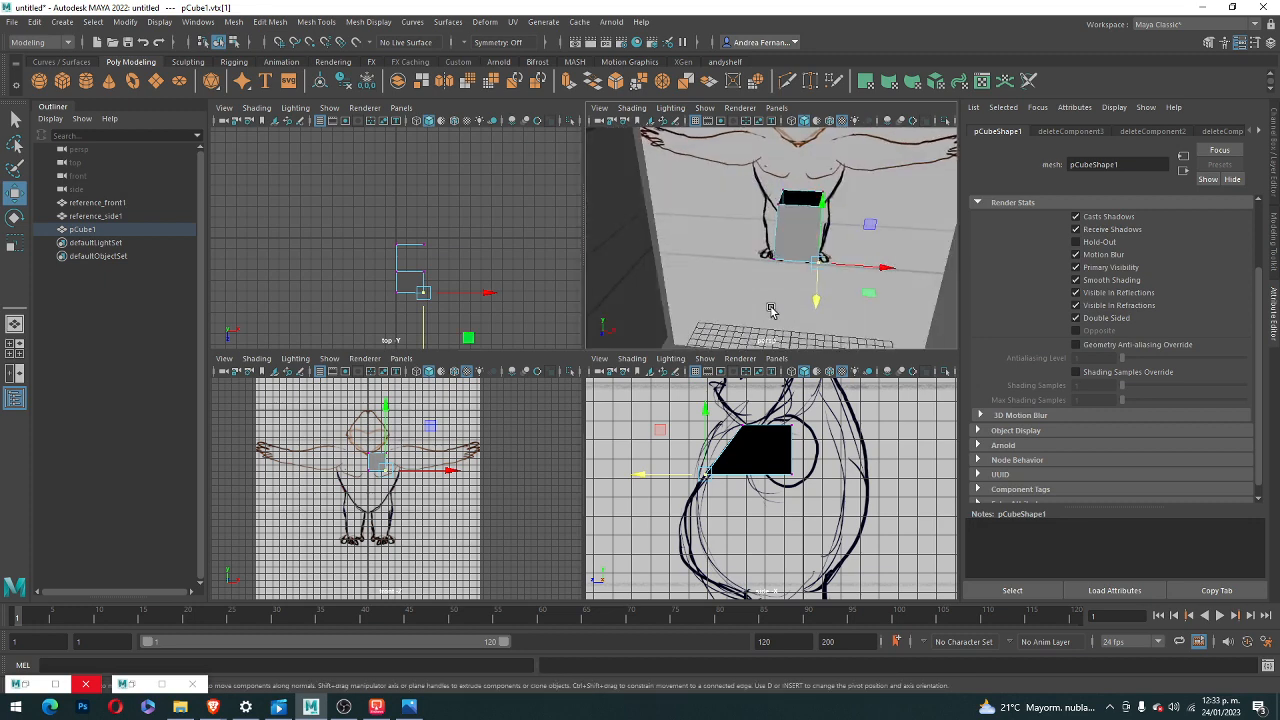
scroll(804, 247, up, 5)
scroll(775, 257, down, 6)
scroll(789, 243, up, 1)
scroll(789, 243, up, 2)
right_click(792, 242)
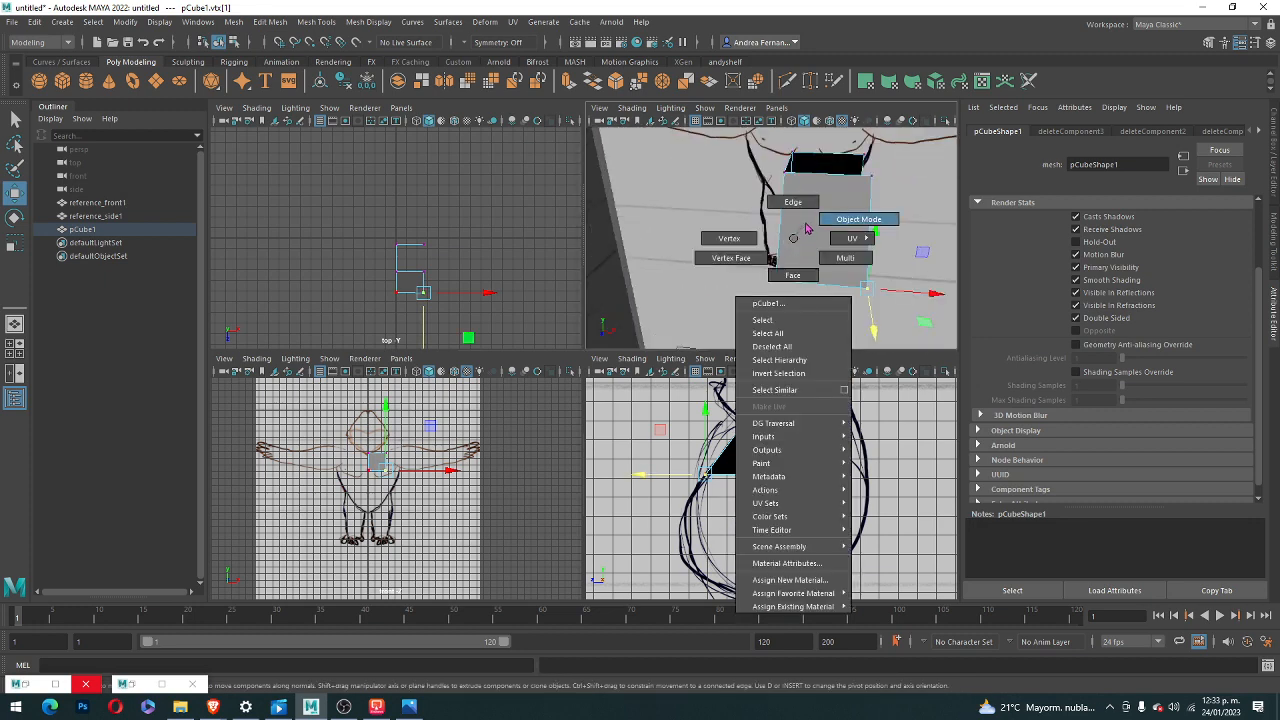
click(793, 202)
click(820, 284)
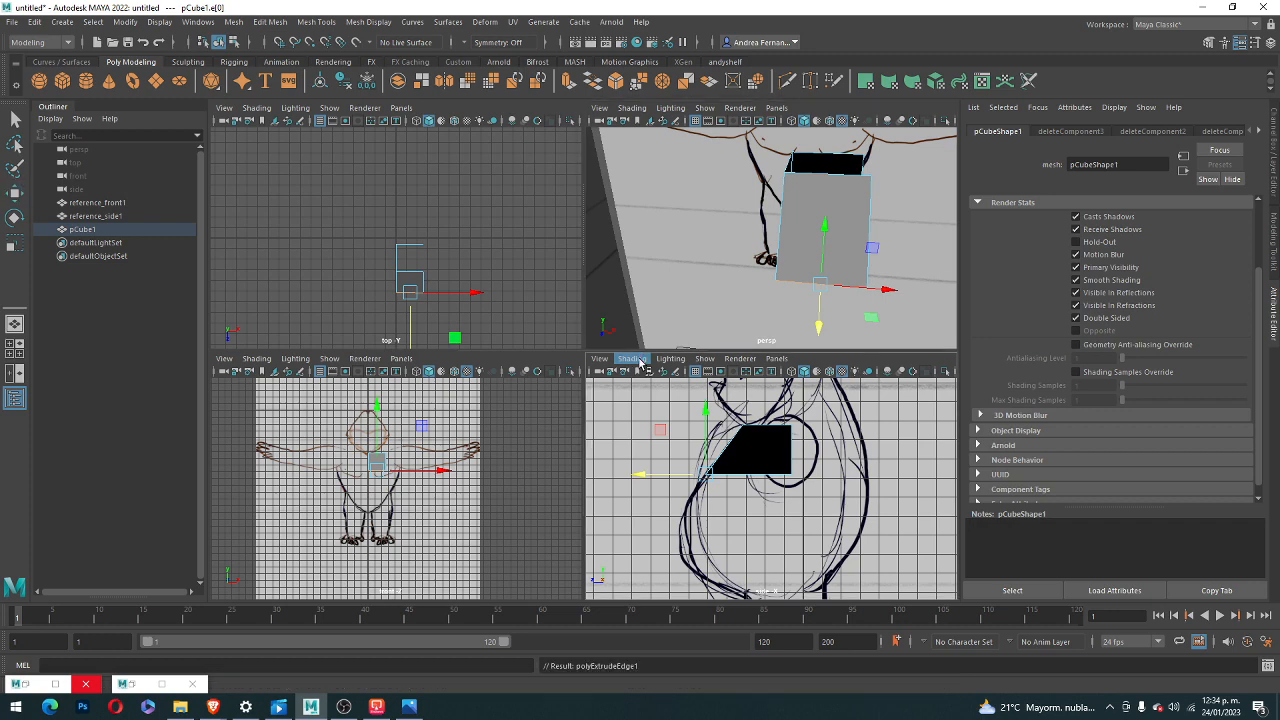
- Extrude the lower front edge about 2.72 units down and forward along the gorilla's chest outline
key(ctrl+e)
key(f)
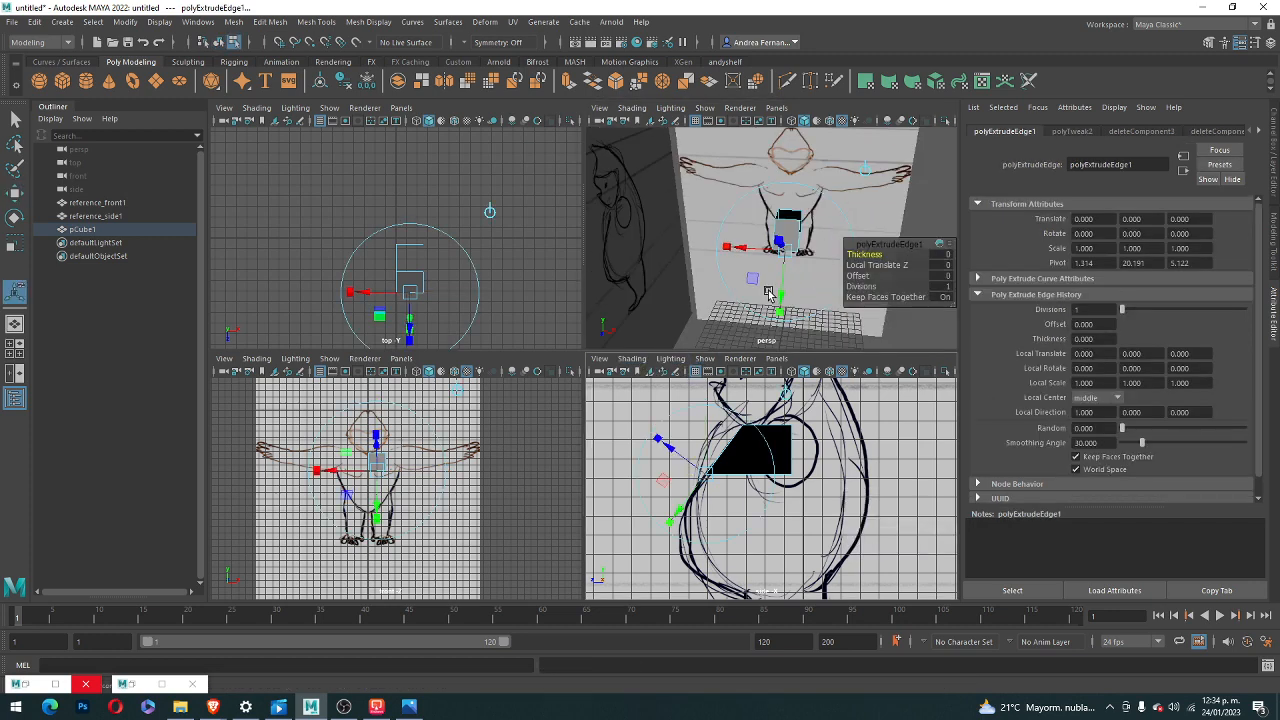
drag(783, 282, 812, 319)
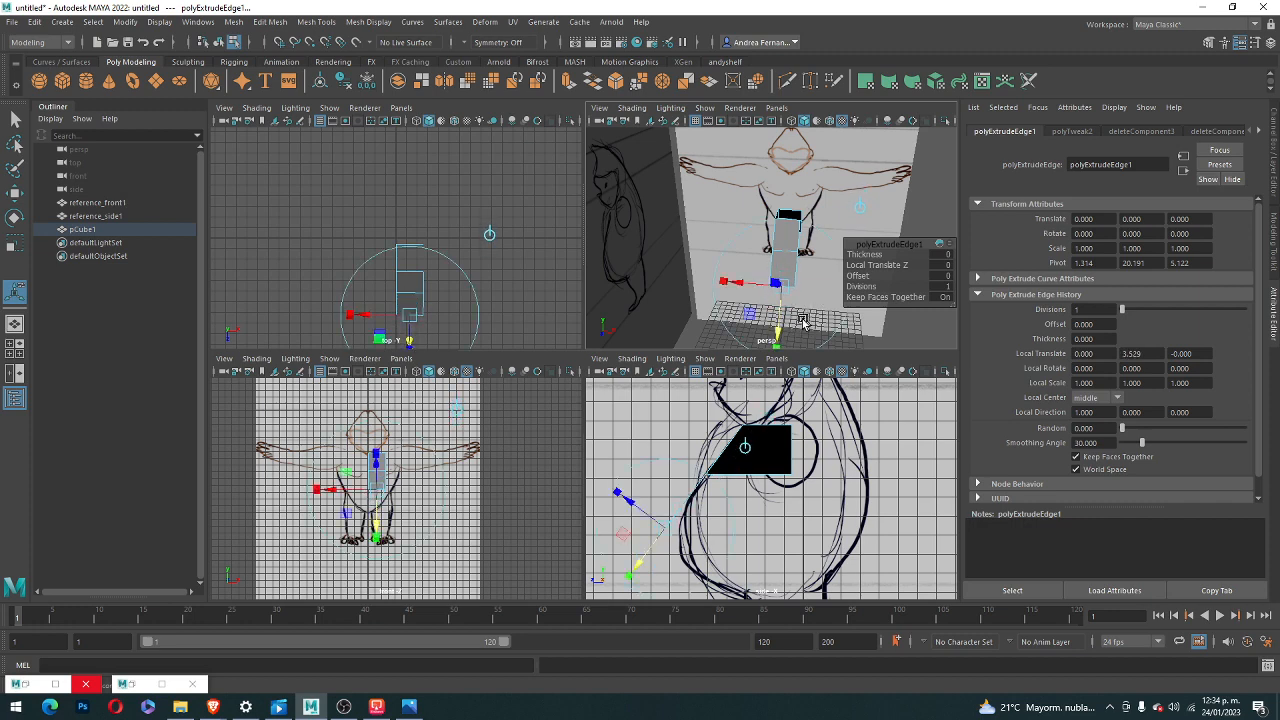
scroll(746, 442, down, 2)
alt+middle_drag(729, 508, 746, 435)
mouse_move(665, 489)
mouse_down()
mouse_move(697, 446)
mouse_move(673, 488)
mouse_up()
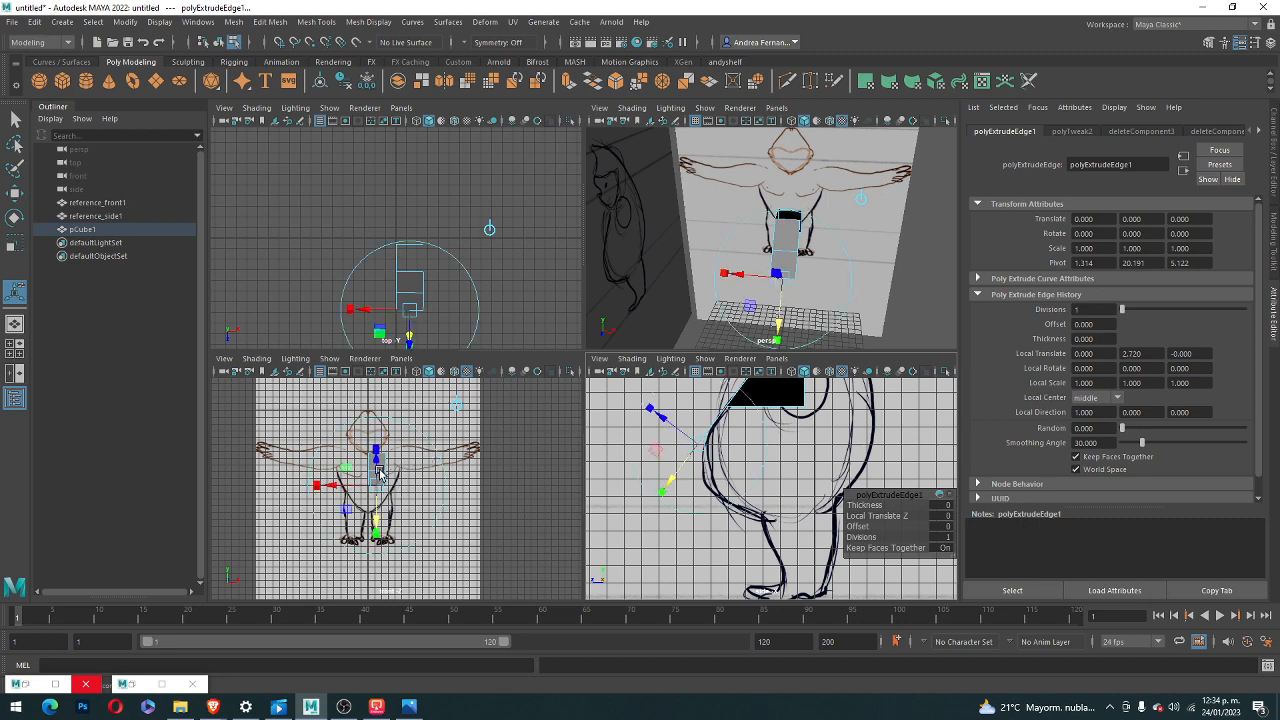
scroll(378, 472, up, 5)
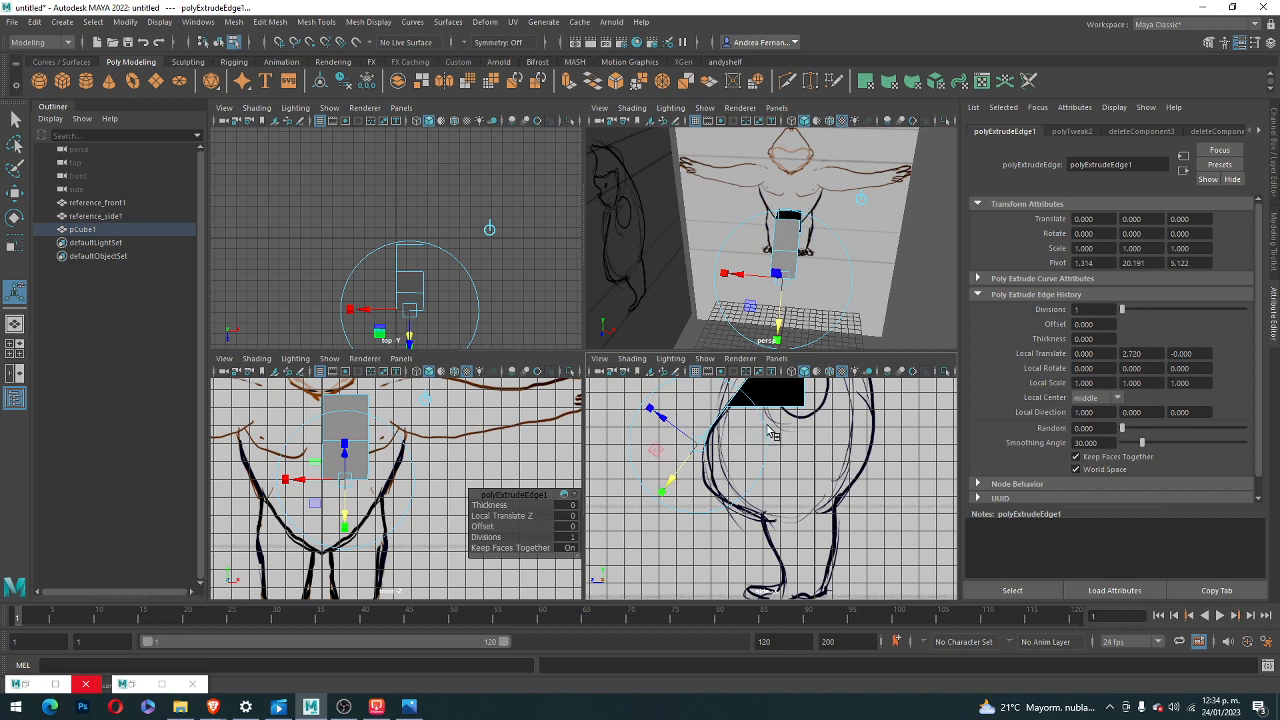
- Reselect the cube instead of the front reference plane, switch to edge selection and select the lowest edge of the extruded strip
click(844, 317)
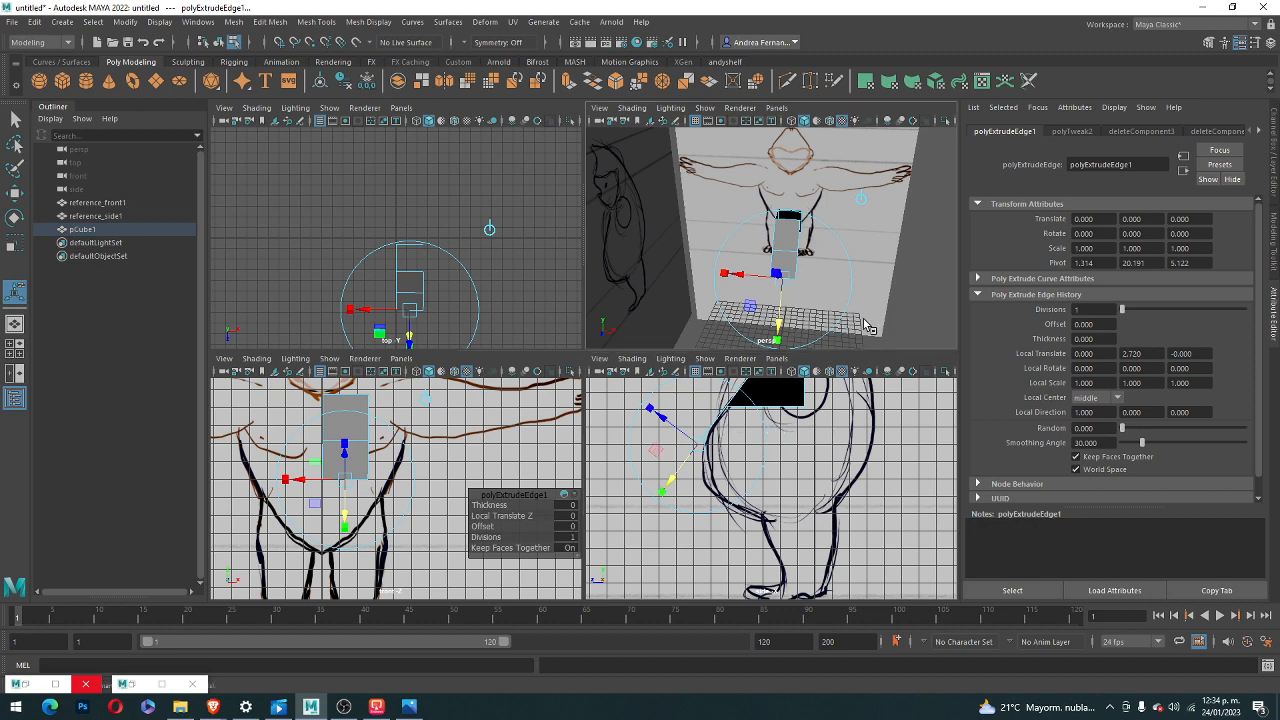
click(848, 266)
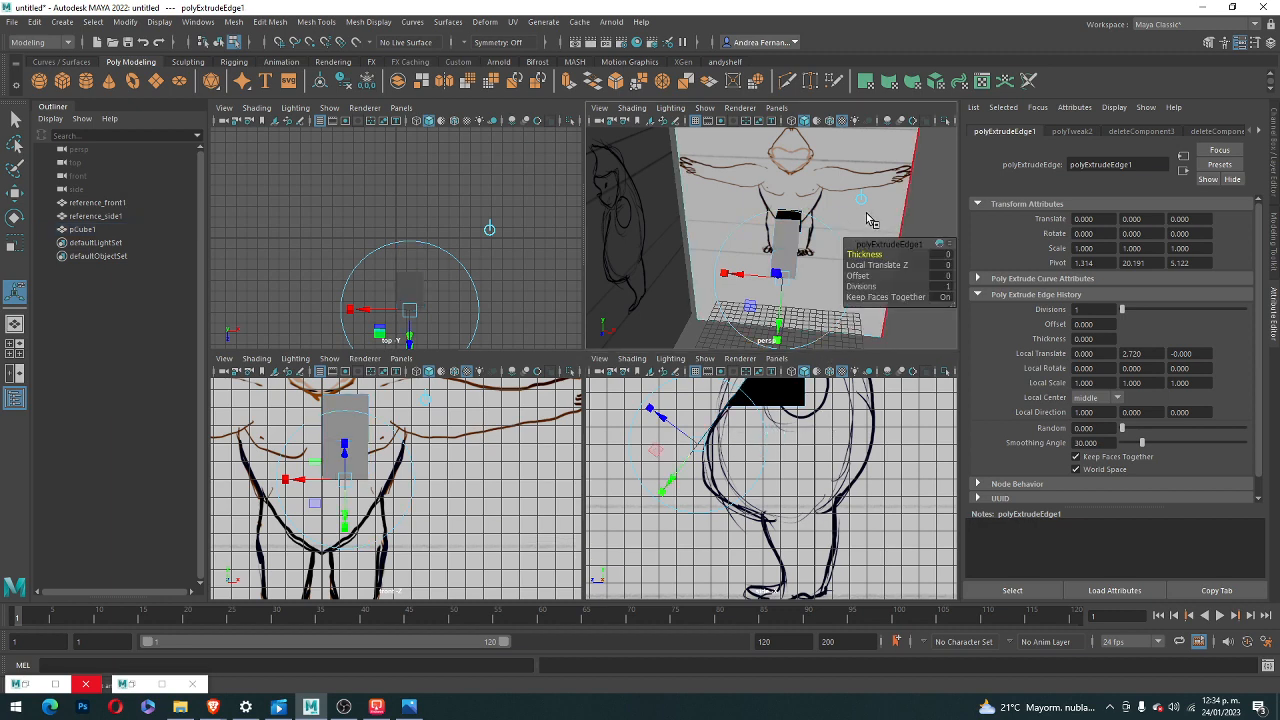
click(794, 256)
right_drag(786, 241, 800, 228)
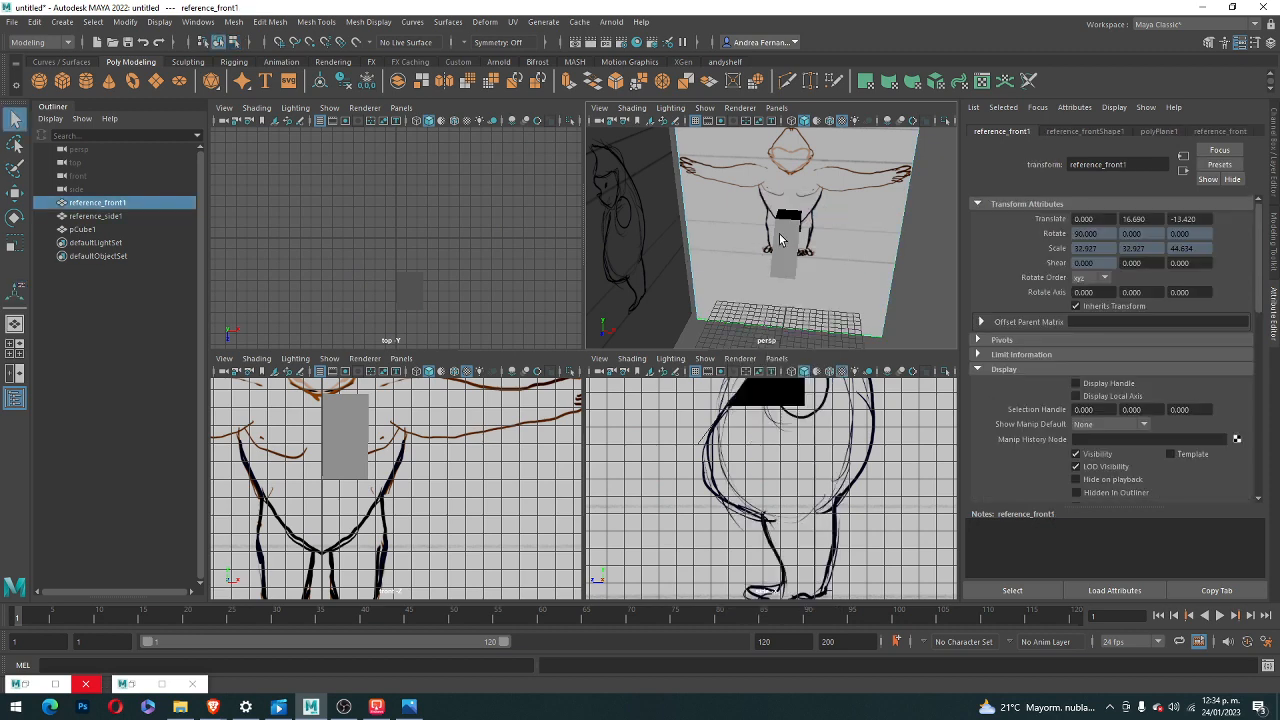
scroll(810, 298, up, 2)
scroll(810, 298, down, 3)
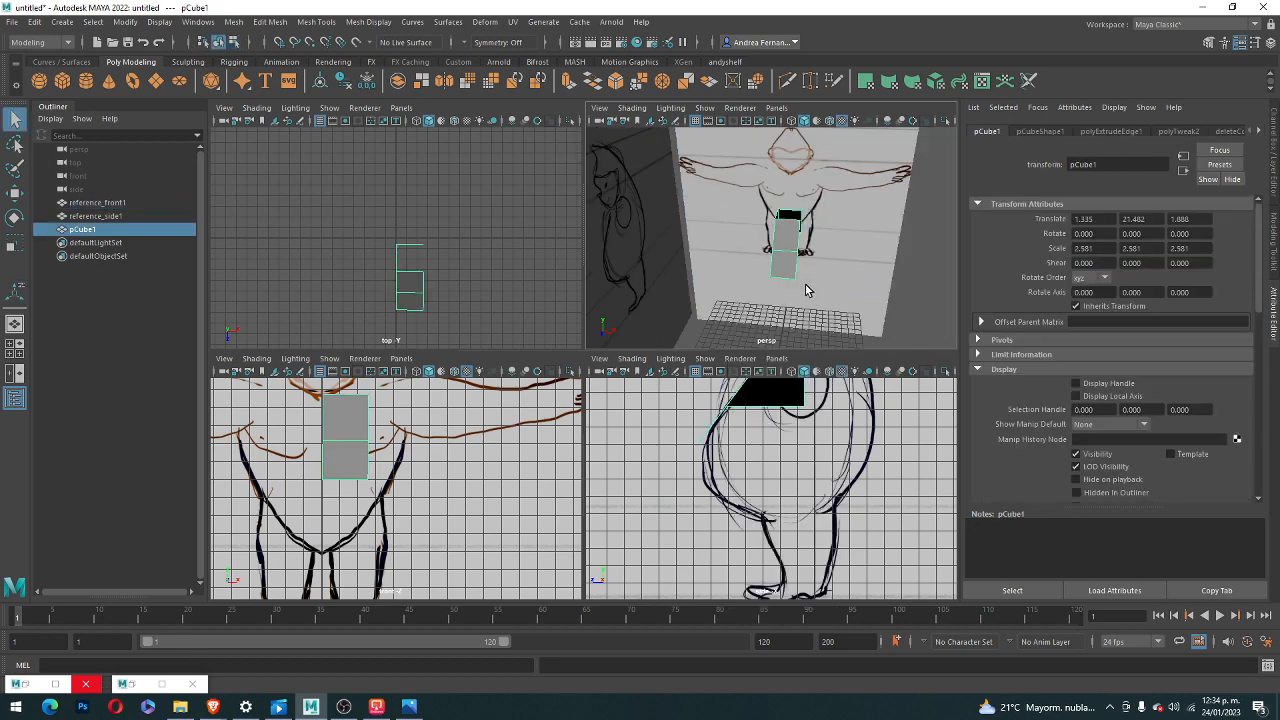
scroll(807, 289, up, 2)
alt+drag(735, 283, 708, 280)
mouse_move(704, 265)
right_down()
mouse_move(704, 290)
mouse_move(706, 240)
right_up()
click(701, 282)
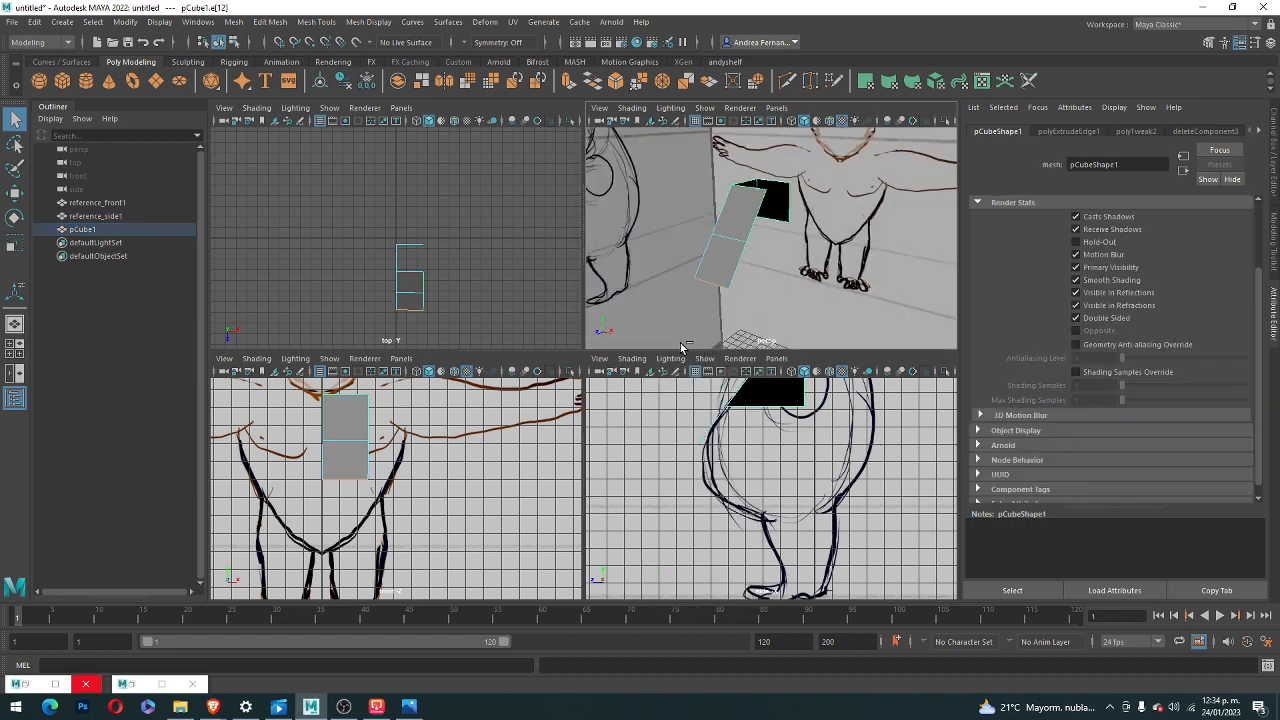
- Extrude the strip's lowest edge straight down along the world Y axis by about 2.13 units
key(ctrl+e)
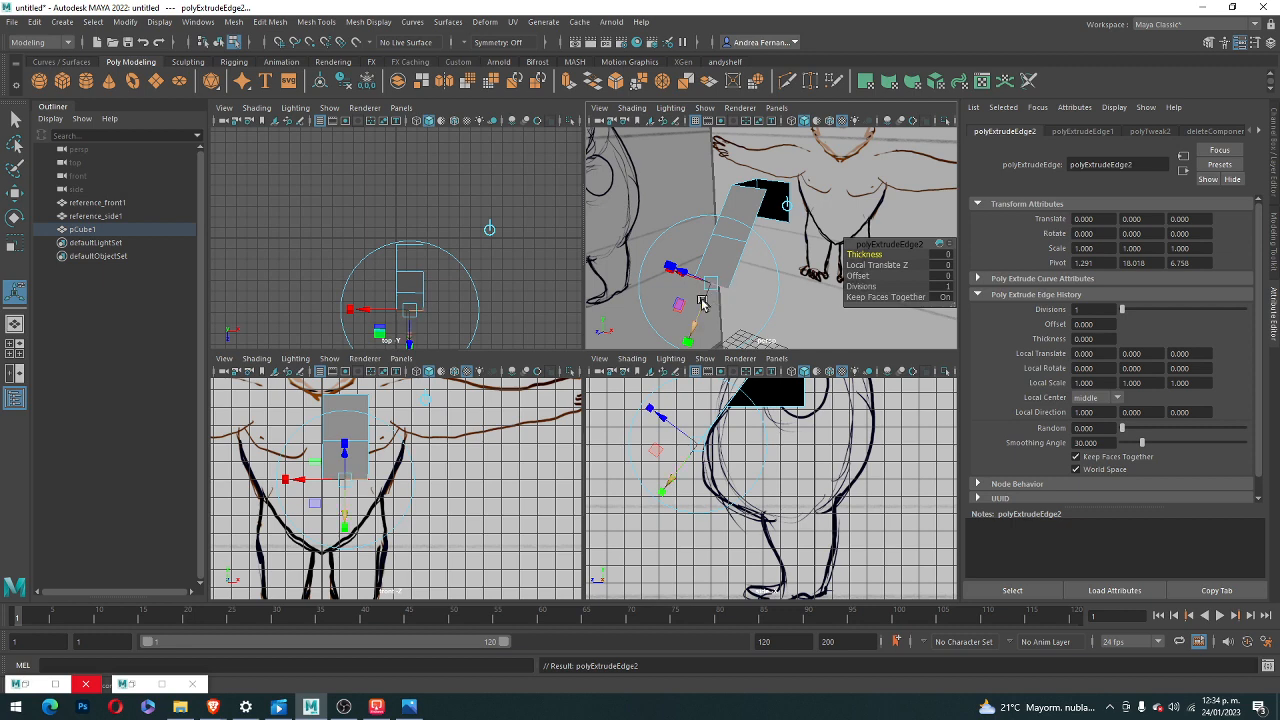
click(787, 206)
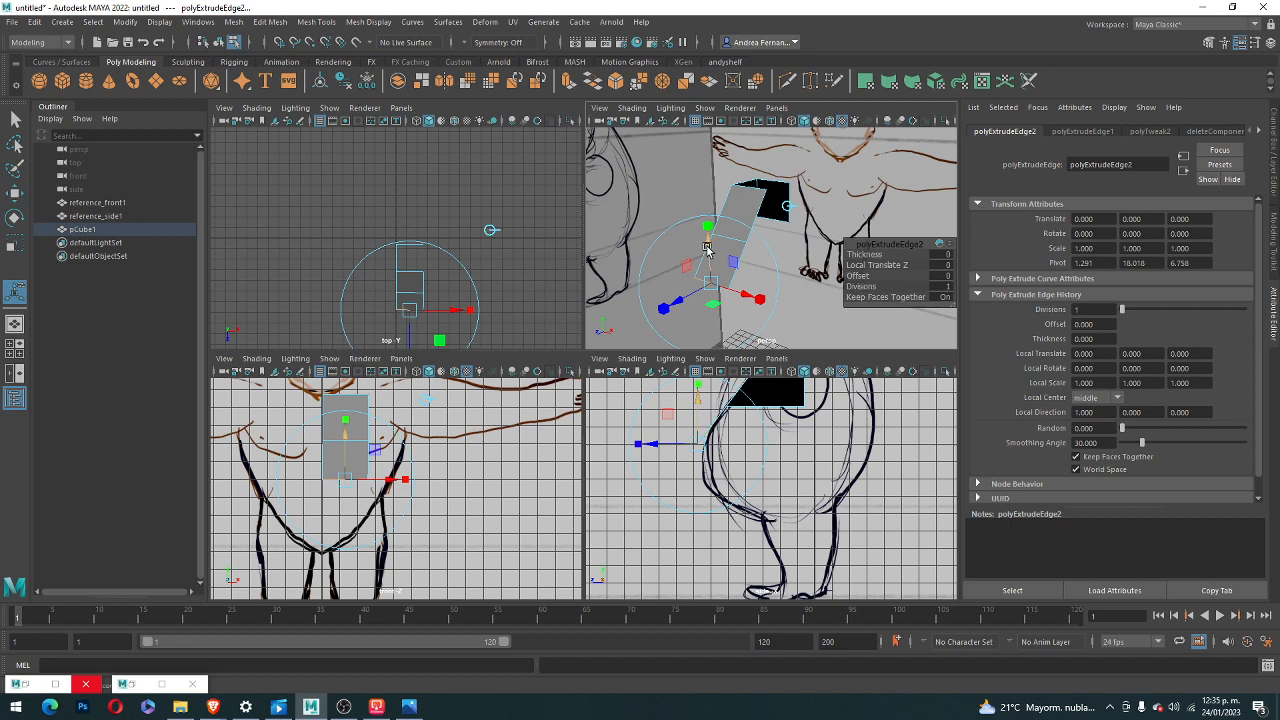
drag(707, 242, 729, 285)
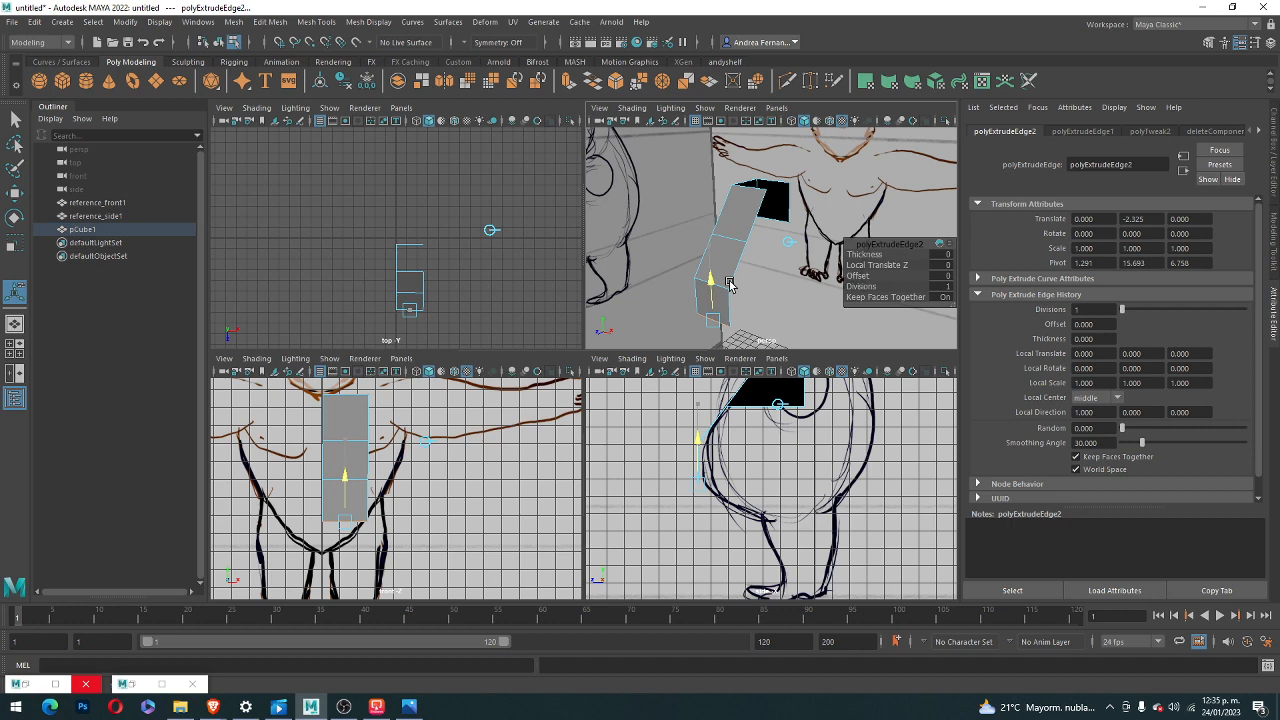
mouse_move(729, 285)
mouse_down()
mouse_move(733, 314)
mouse_move(741, 280)
mouse_up()
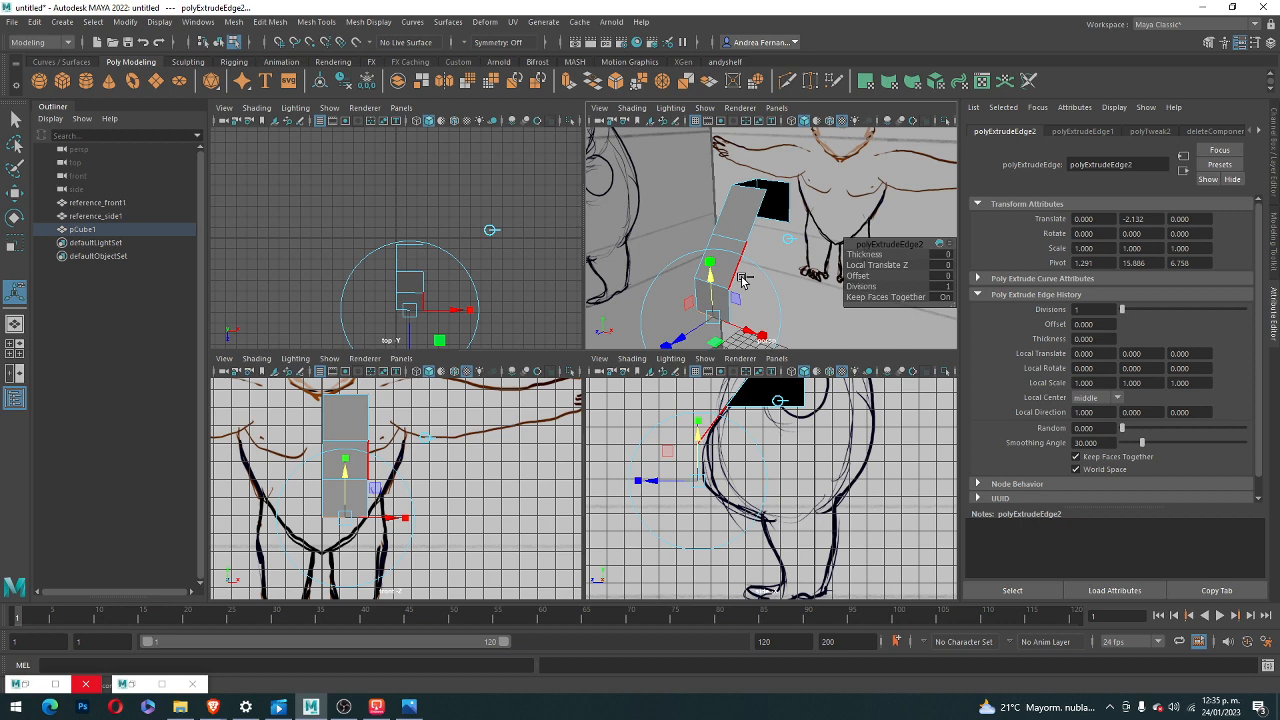
- Extrude the lowest edge again, about 1.88 units down and 3.73 units back, following the underside of the belly
key(ctrl+e)
alt+drag(740, 285, 741, 329)
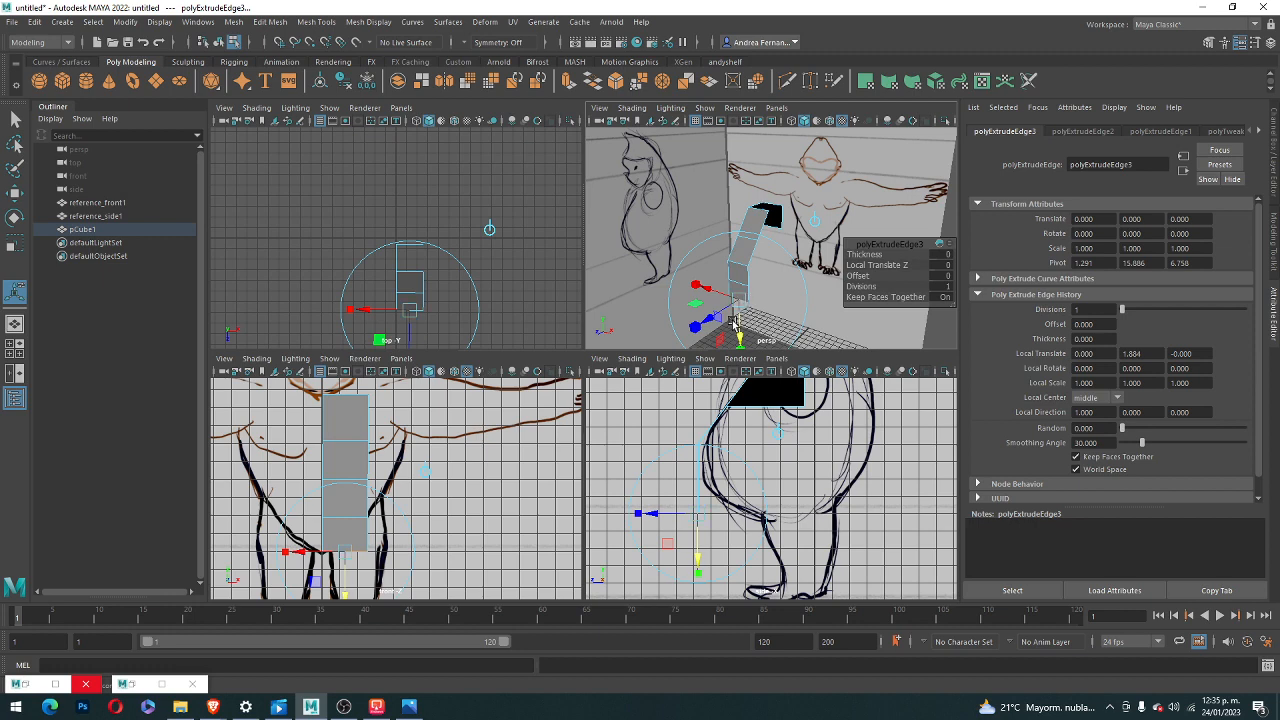
drag(651, 517, 716, 508)
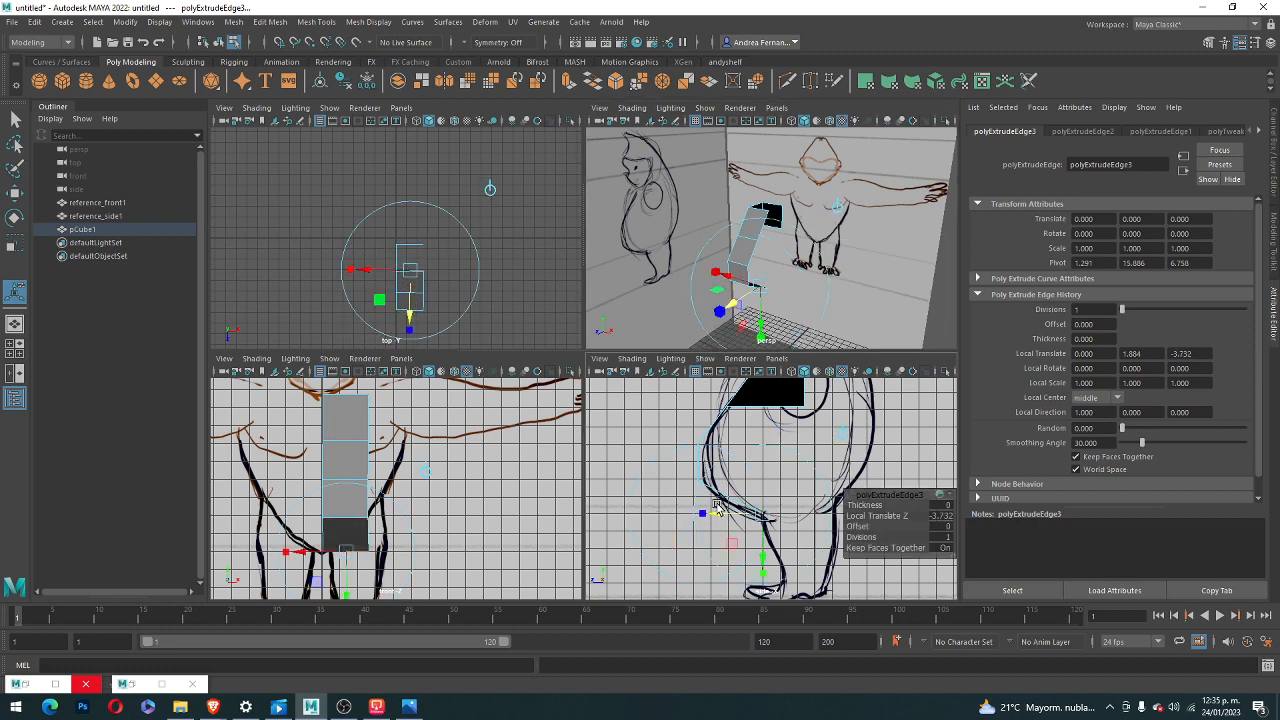
- Select the strip's foremost lower edge and move it slightly back along Z onto the belly outline
scroll(749, 309, up, 5)
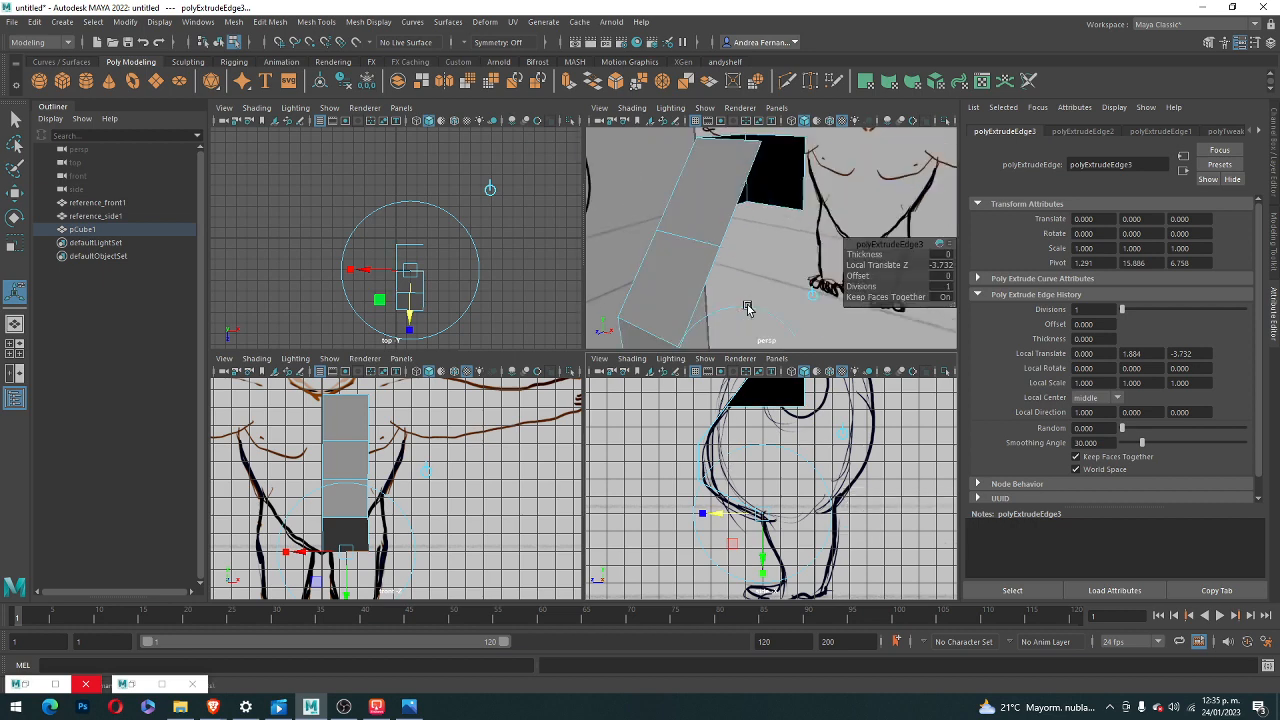
alt+middle_drag(749, 286, 867, 183)
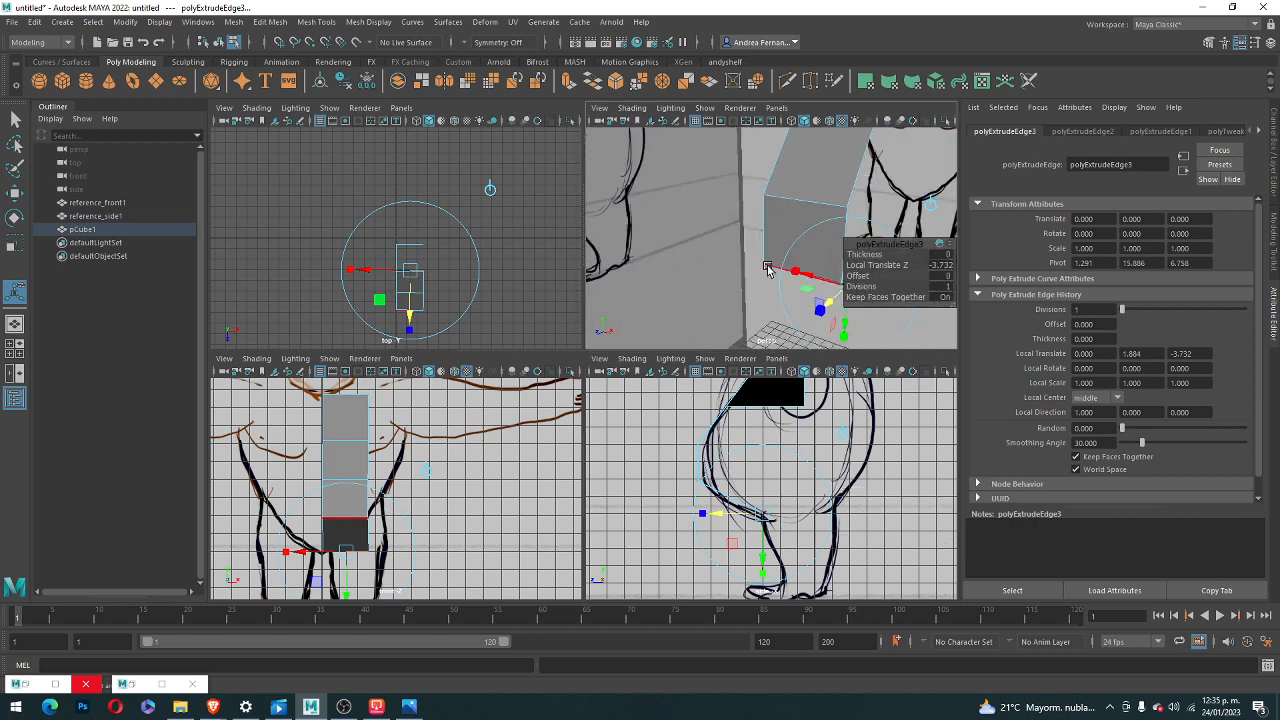
click(768, 268)
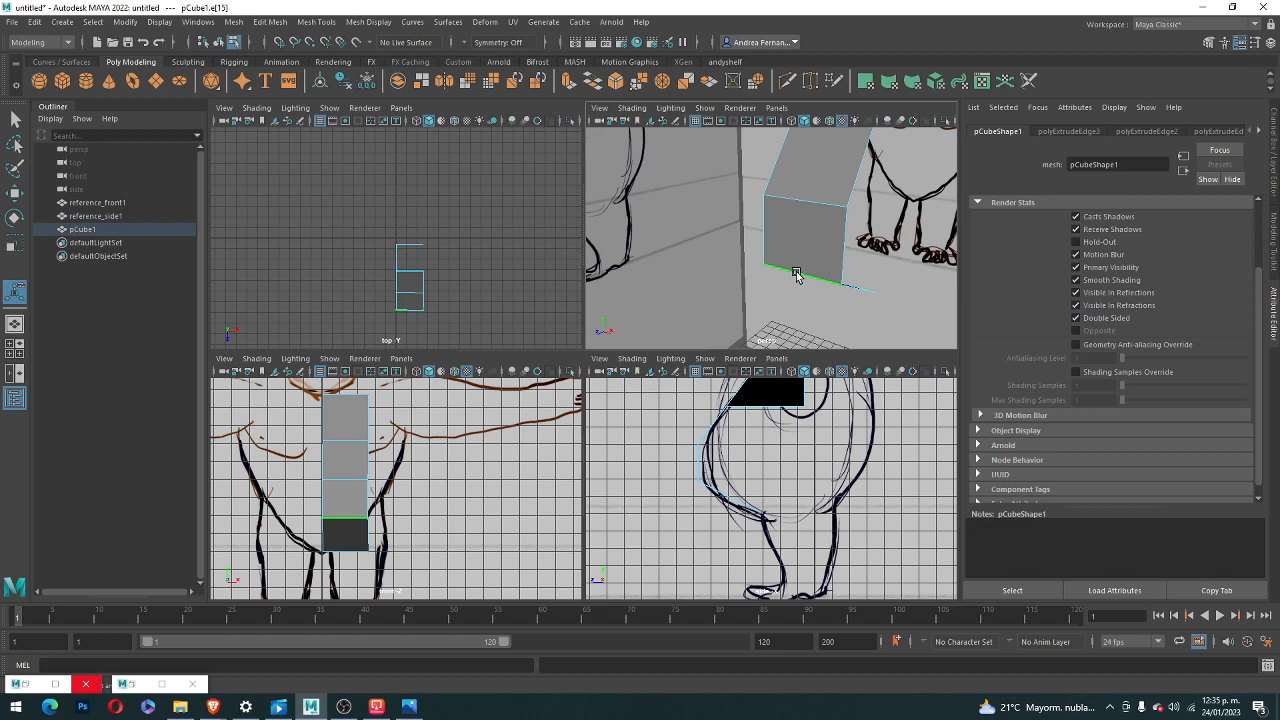
key(e)
key(r)
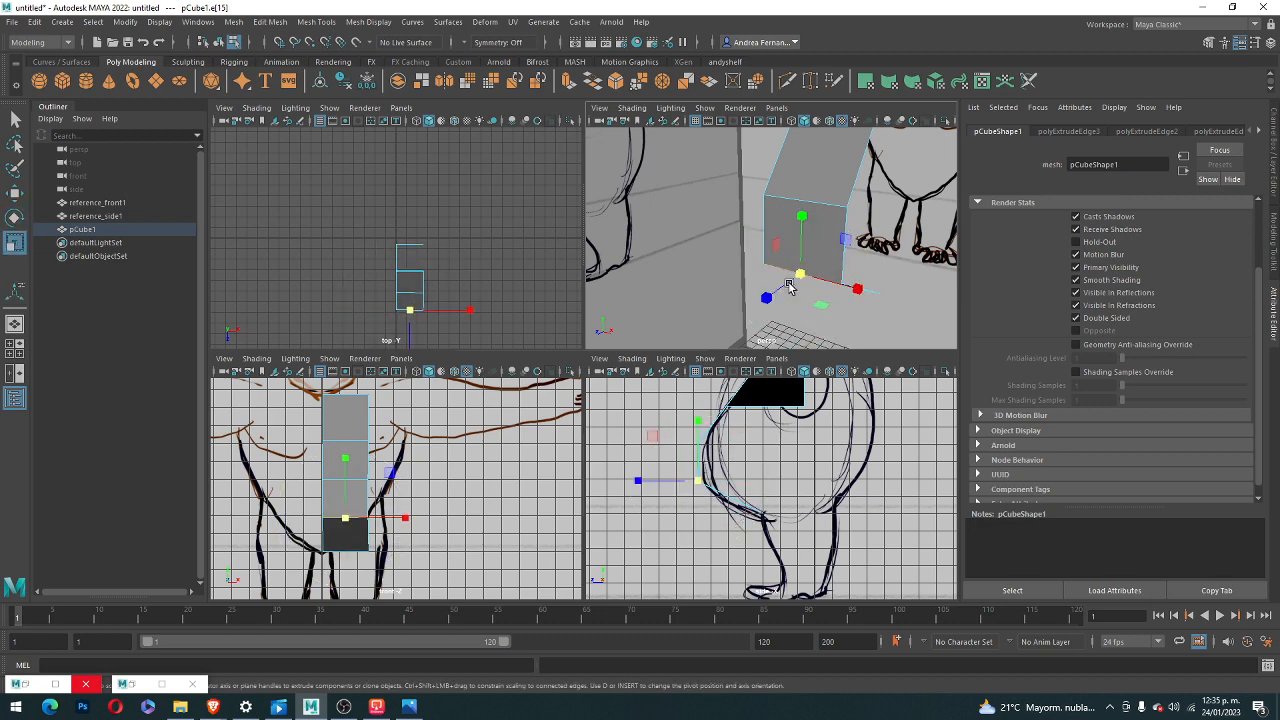
key(w)
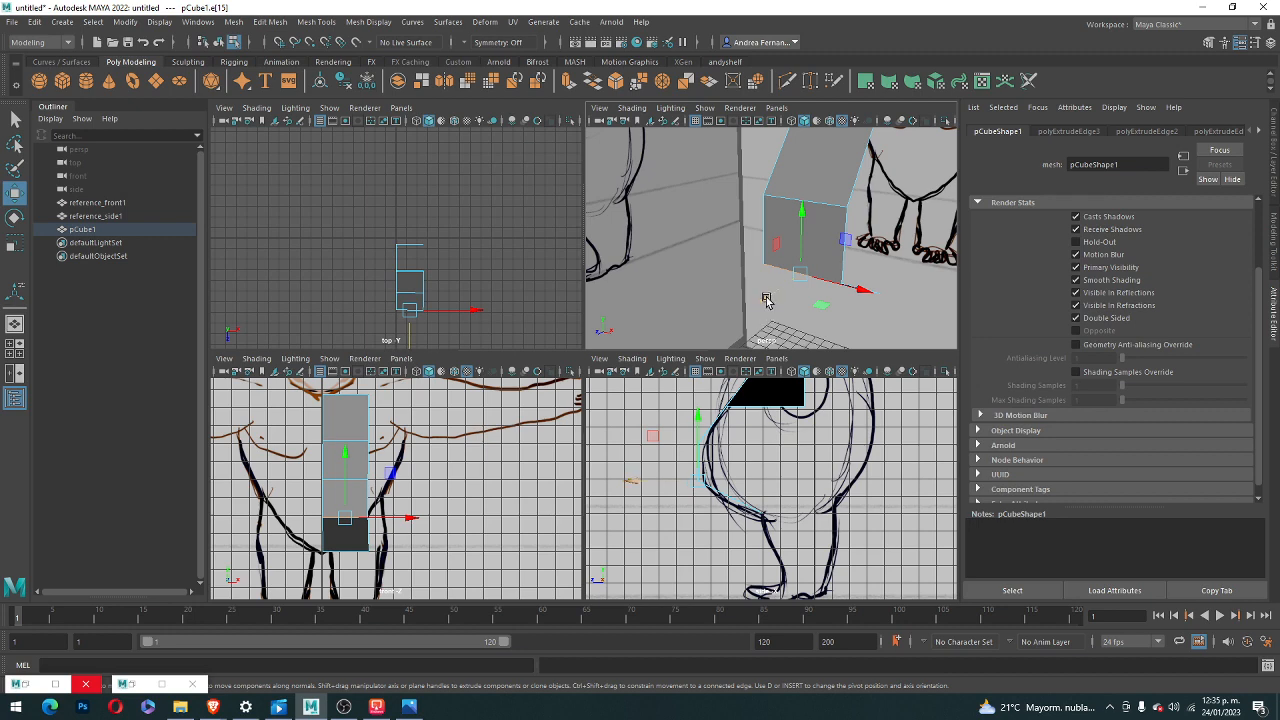
mouse_move(766, 298)
mouse_down()
mouse_move(779, 297)
mouse_move(766, 295)
mouse_up()
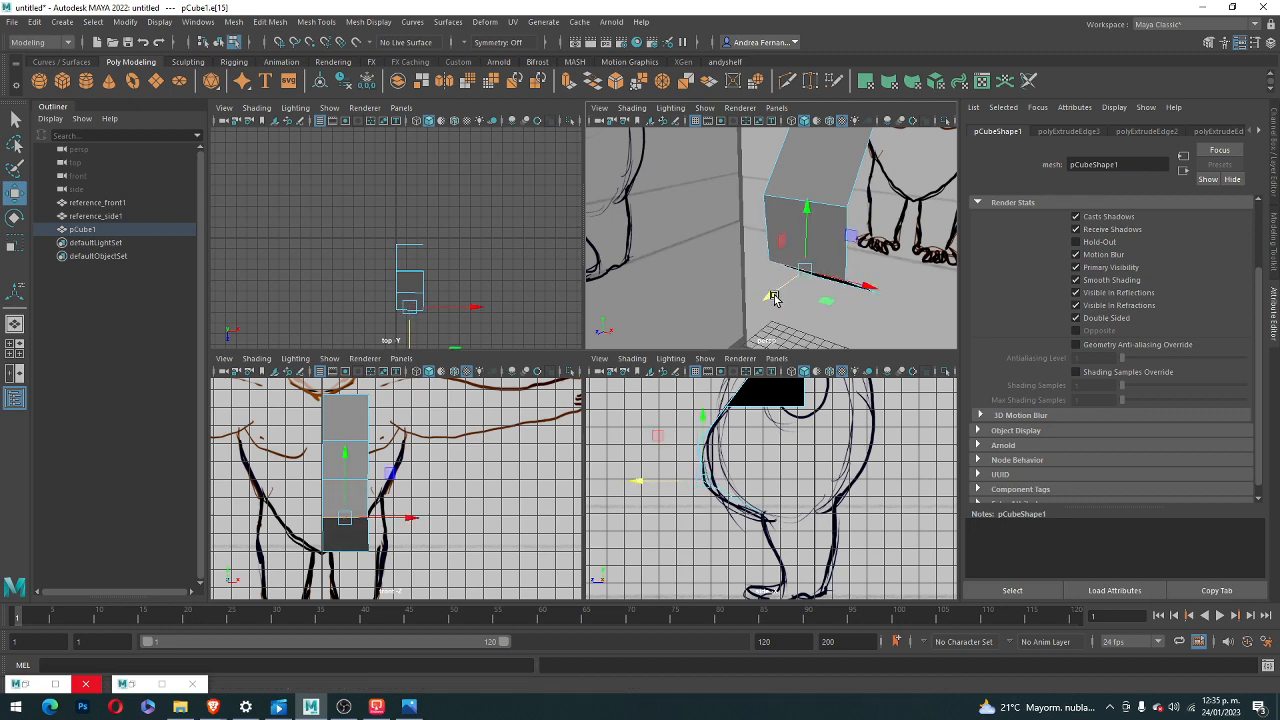
- Examine the extruded front strip against the front and side reference drawings from several views
click(869, 195)
key(f)
key(space)
alt+drag(791, 223, 543, 394)
key(space)
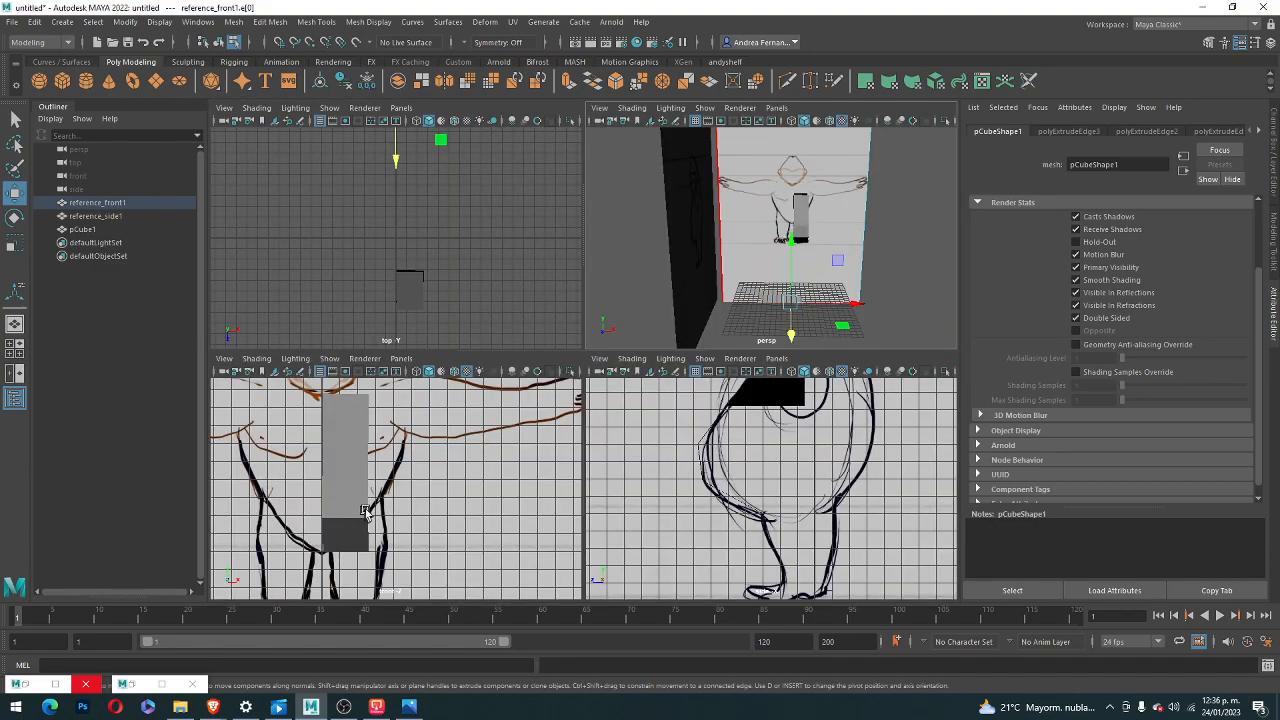
scroll(724, 408, down, 4)
scroll(818, 390, up, 5)
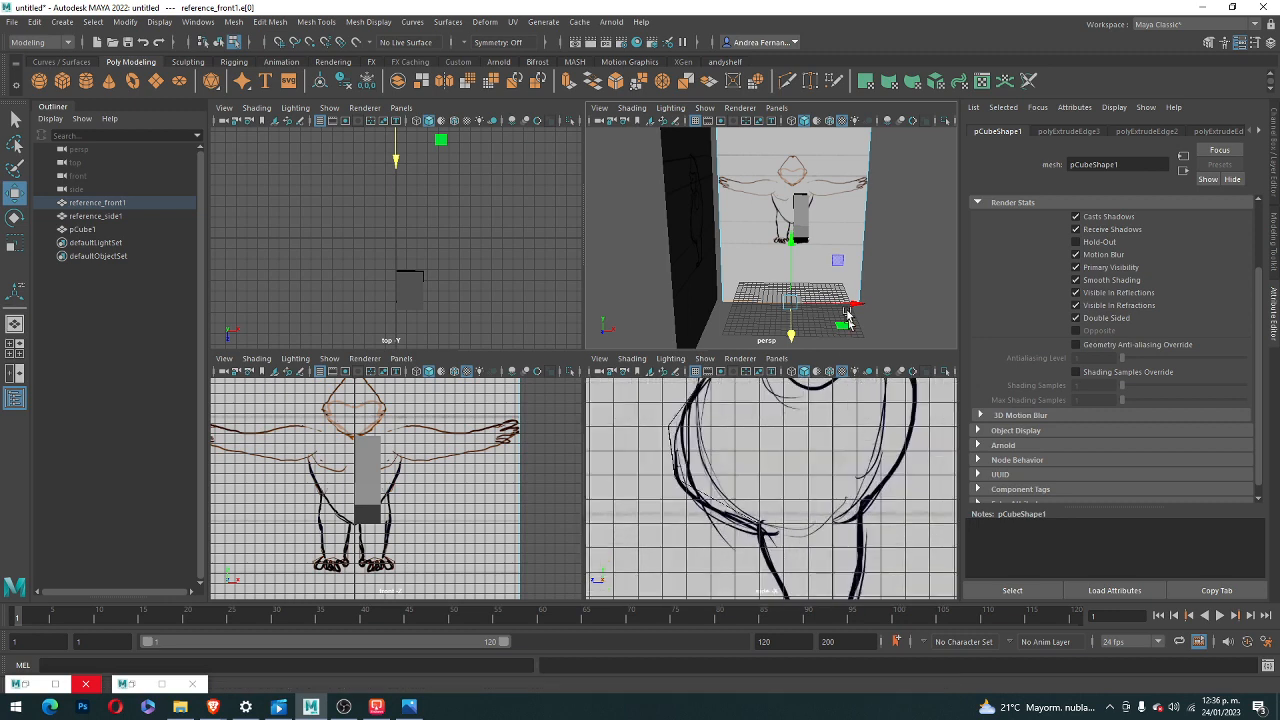
mouse_move(826, 230)
alt+mouse_down()
mouse_move(766, 247)
mouse_move(786, 235)
mouse_move(837, 251)
alt+mouse_up()
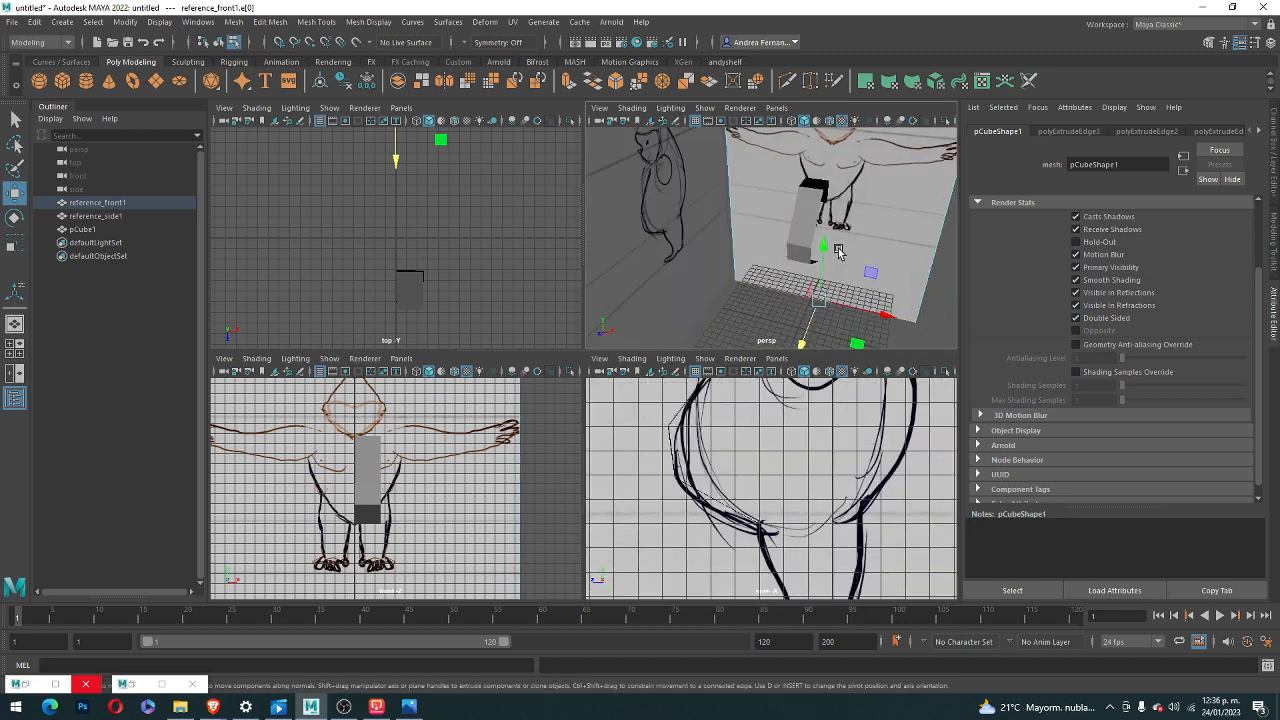
scroll(390, 440, up, 4)
click(390, 440)
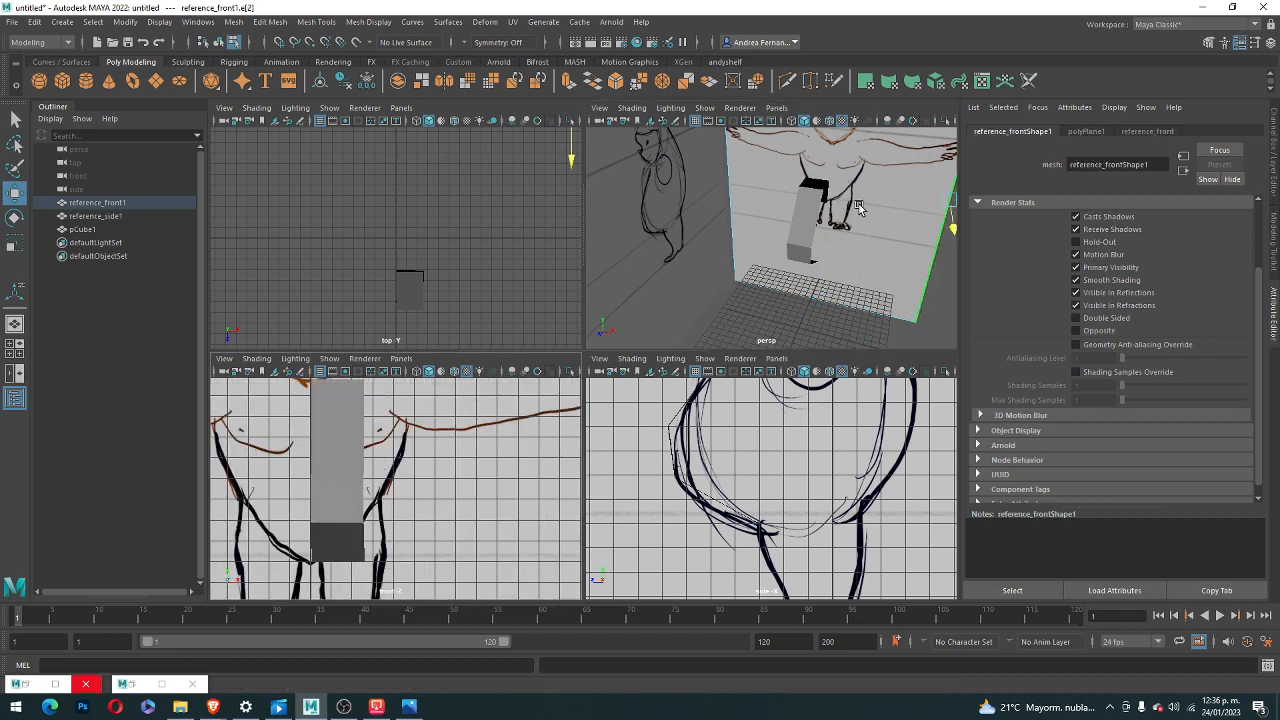
scroll(920, 207, down, 5)
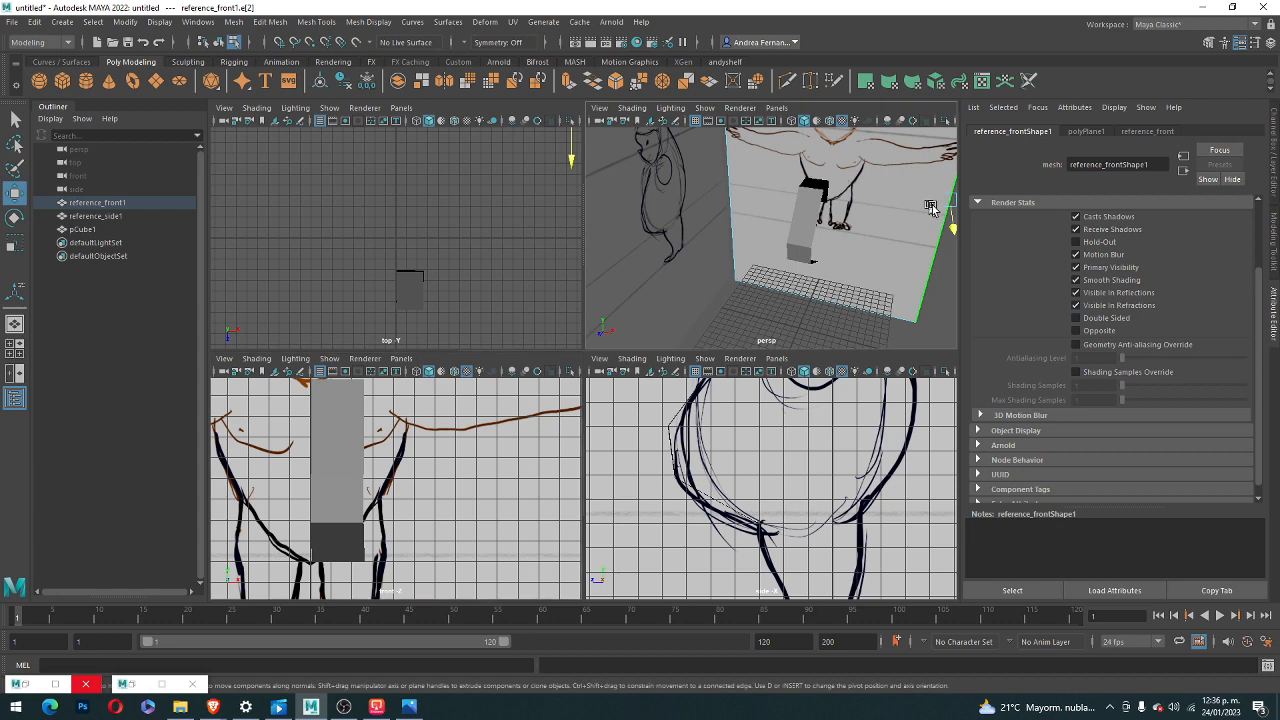
click(727, 185)
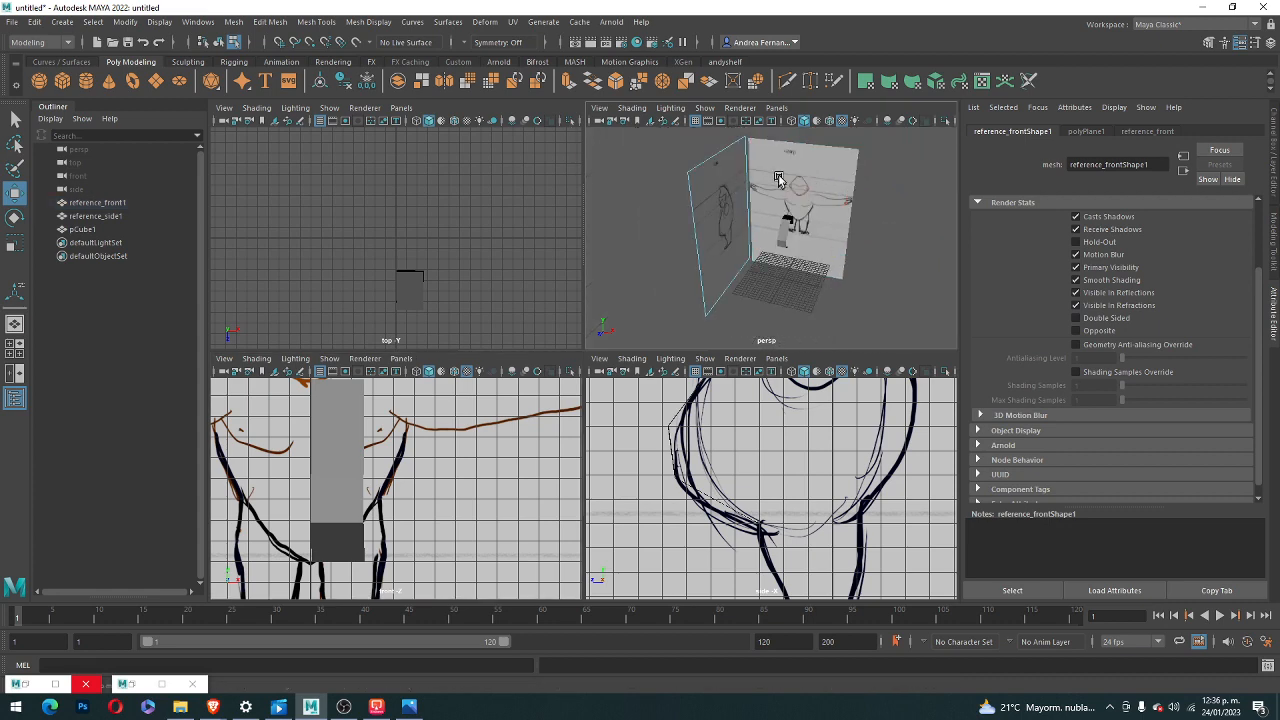
key(ctrl+z)
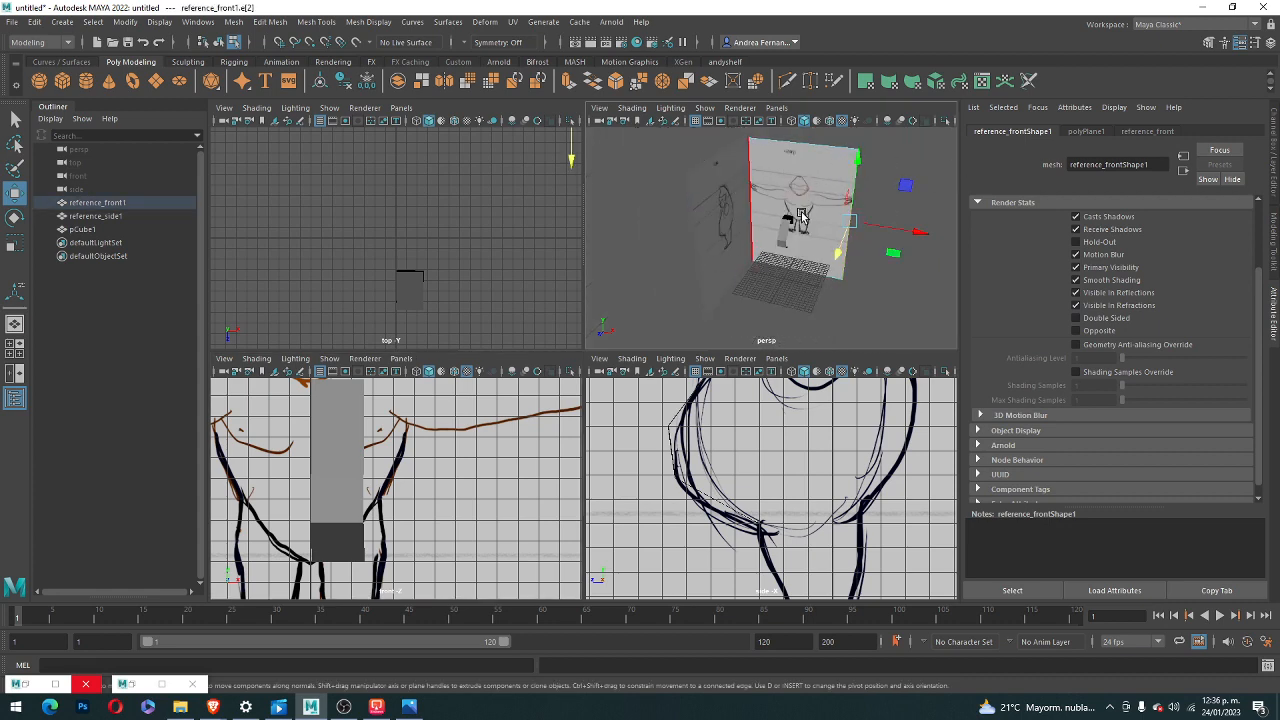
click(1081, 132)
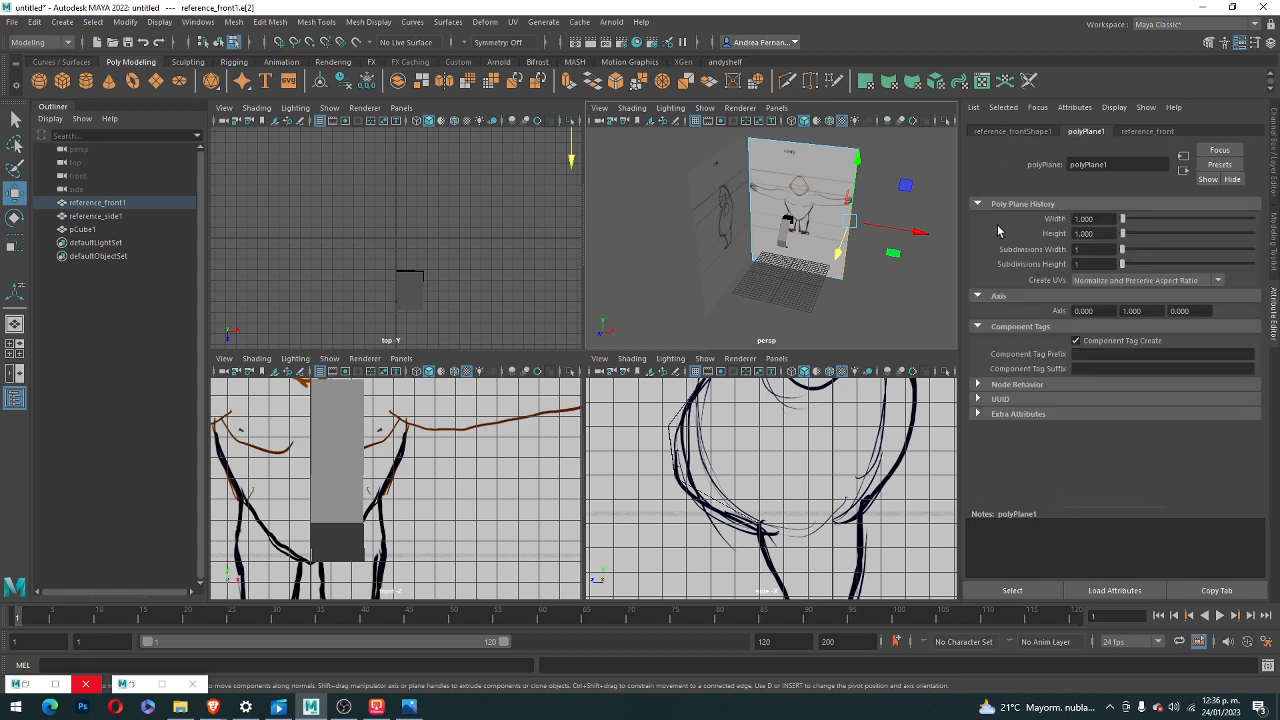
right_click(1081, 217)
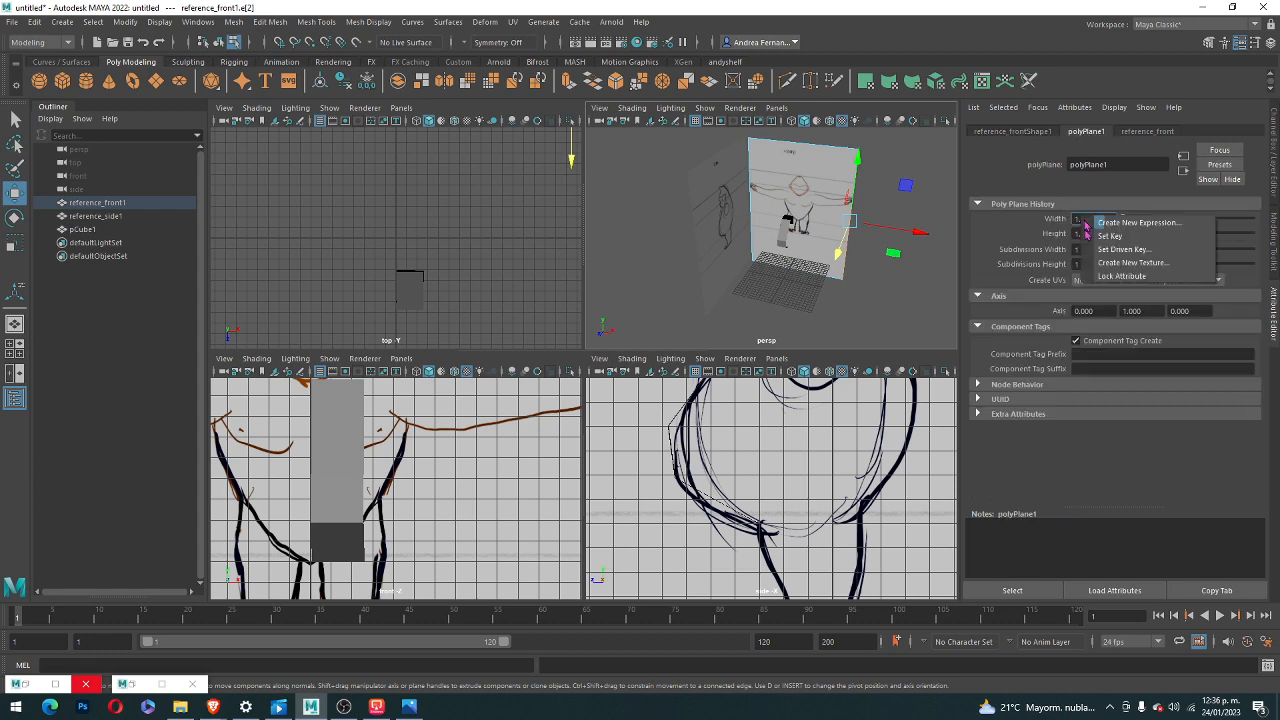
click(1131, 265)
click(665, 241)
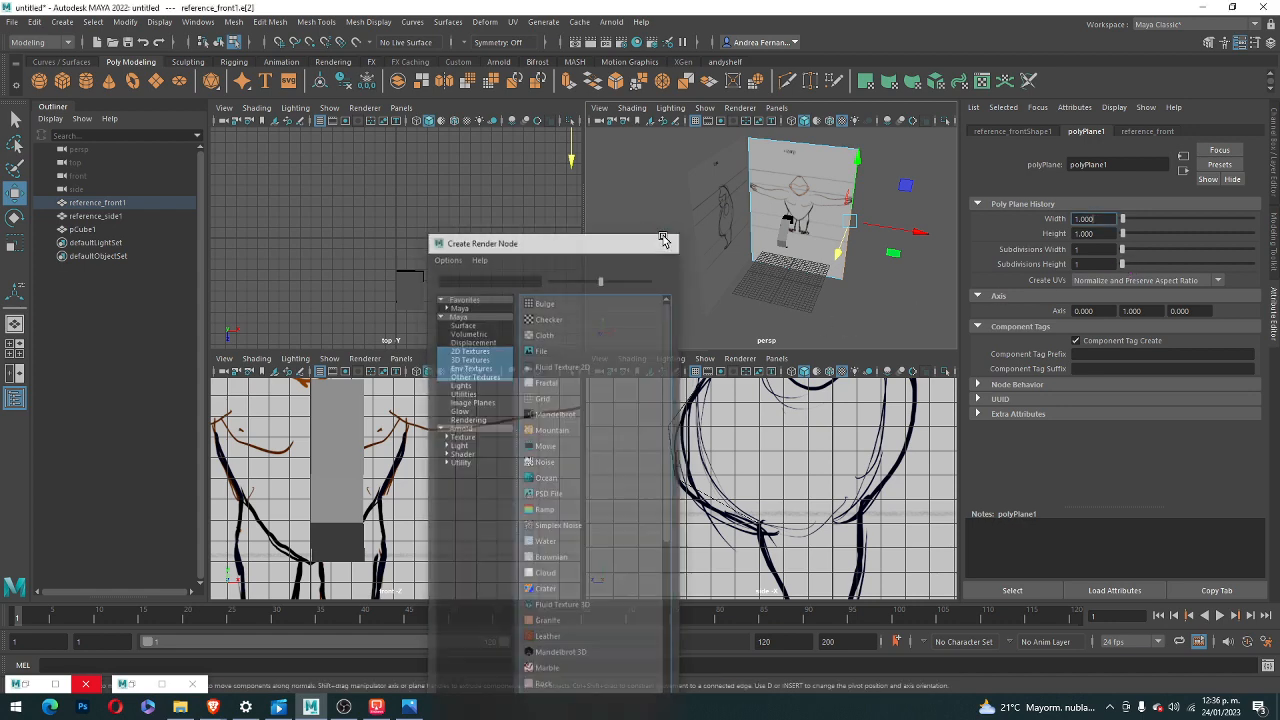
- Lock the front reference plane's Width, Height, Subdivisions Width and Subdivisions Height attributes
right_click(1100, 219)
click(1140, 276)
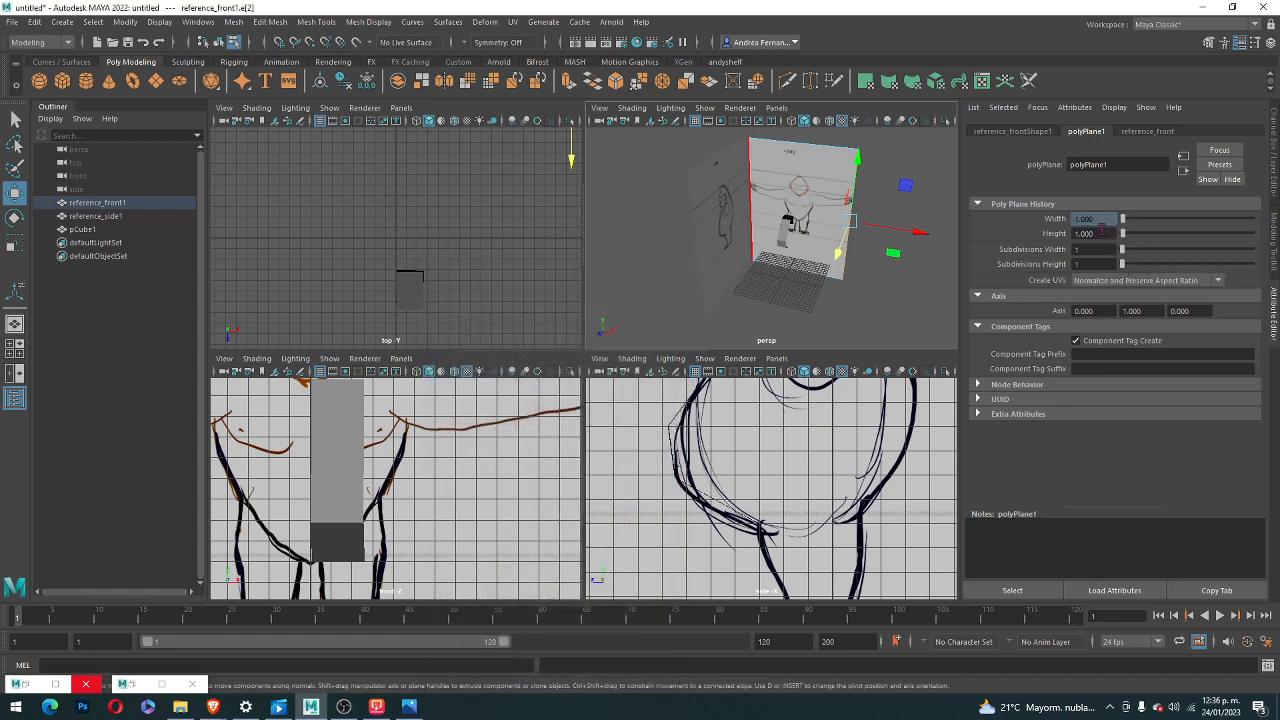
right_click(1100, 233)
click(1148, 292)
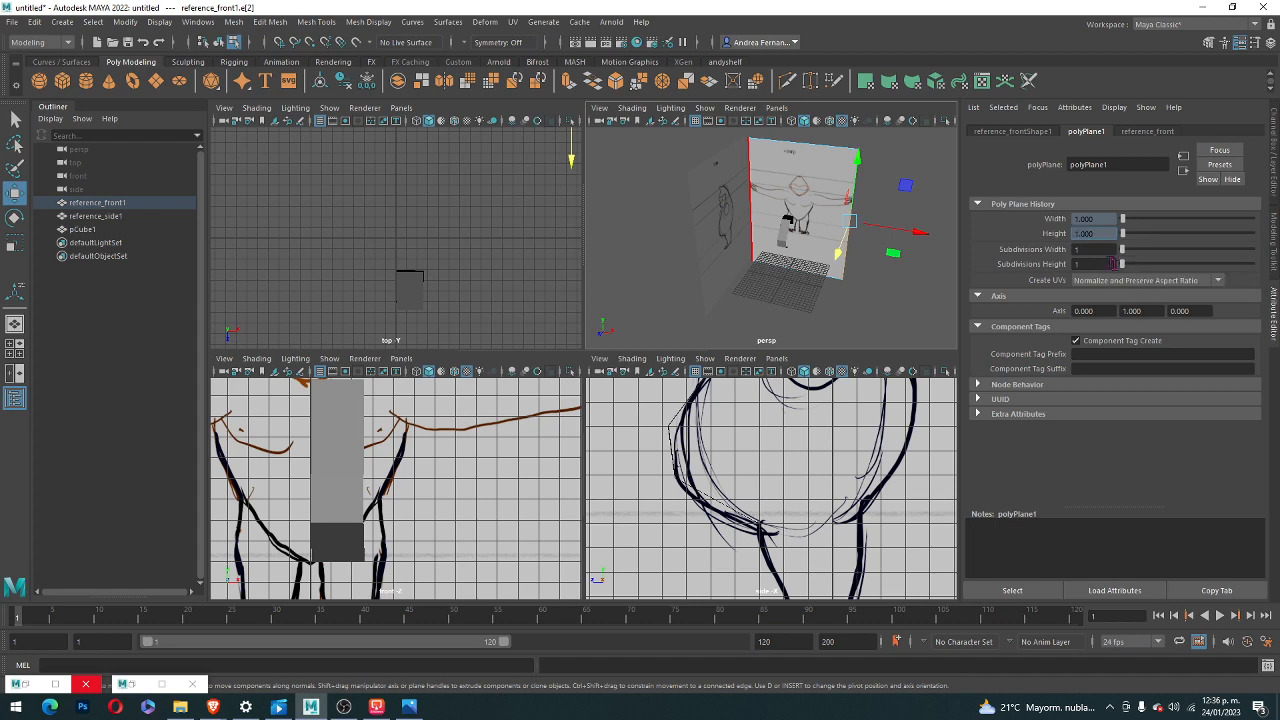
right_click(1083, 250)
click(1130, 310)
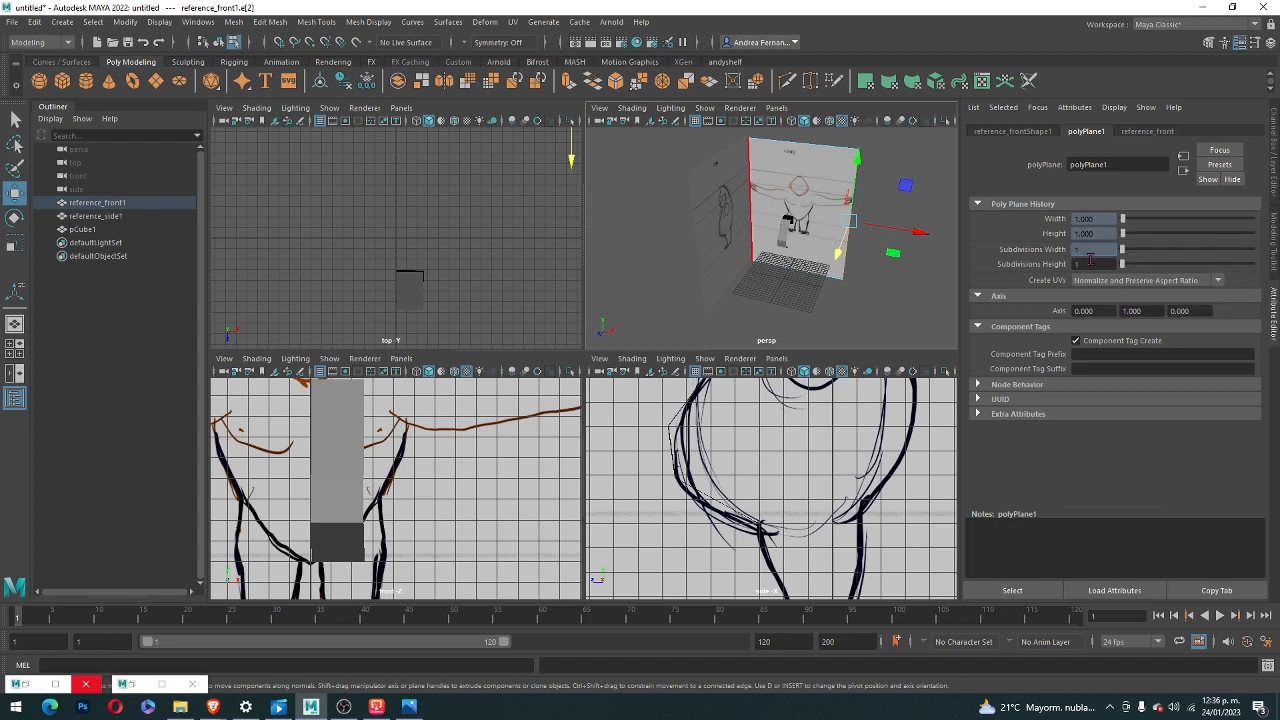
right_click(1090, 264)
click(1130, 320)
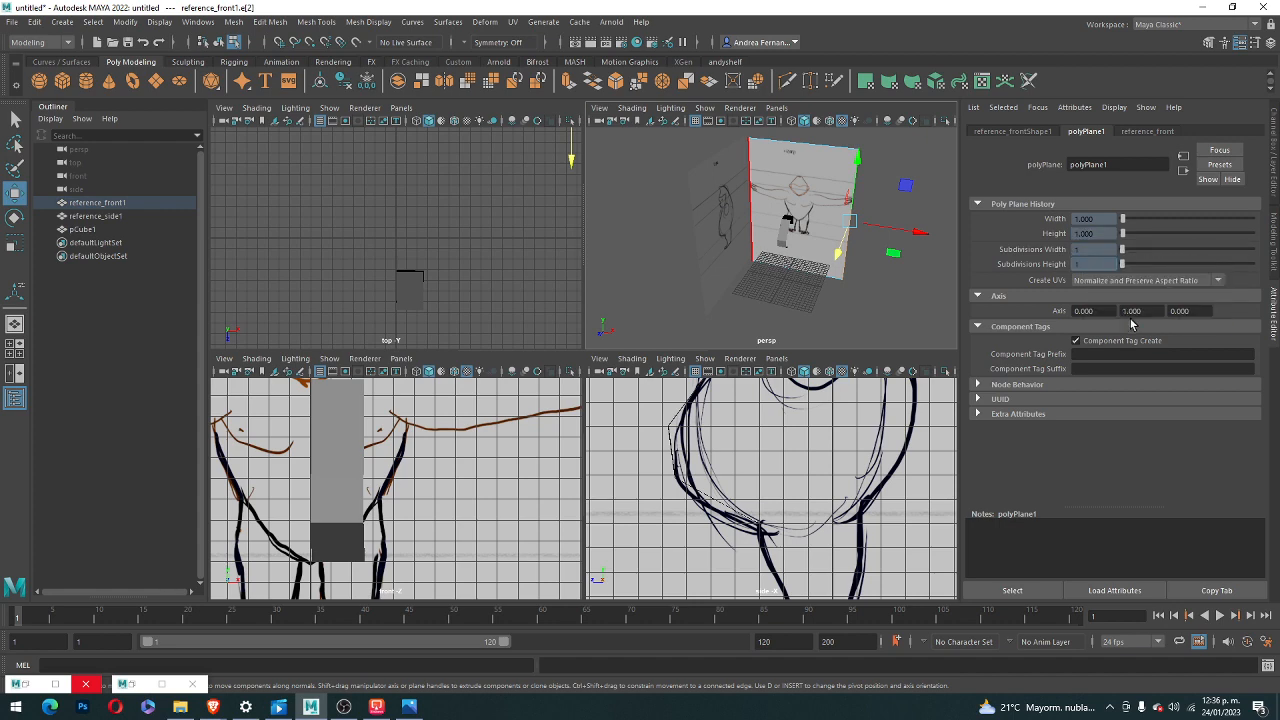
- Examine the front reference plane's material, transform, display and ghosting attributes in object mode
click(1010, 131)
click(1142, 132)
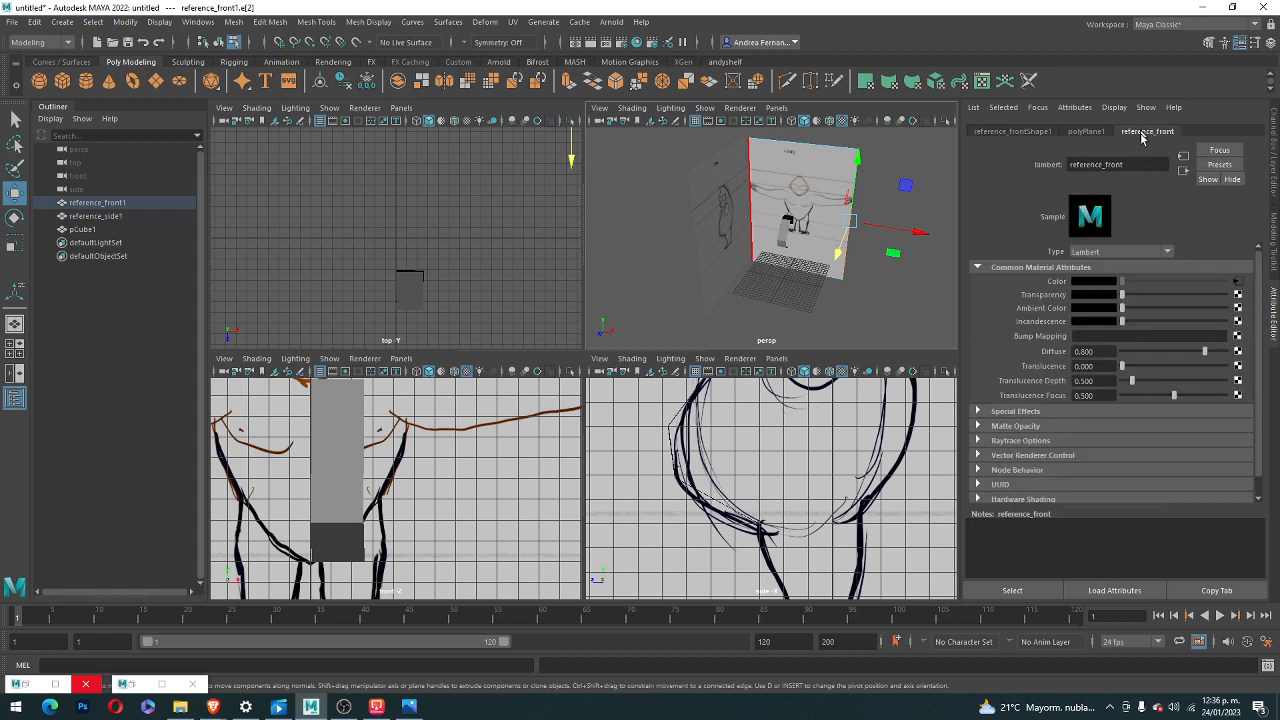
click(835, 166)
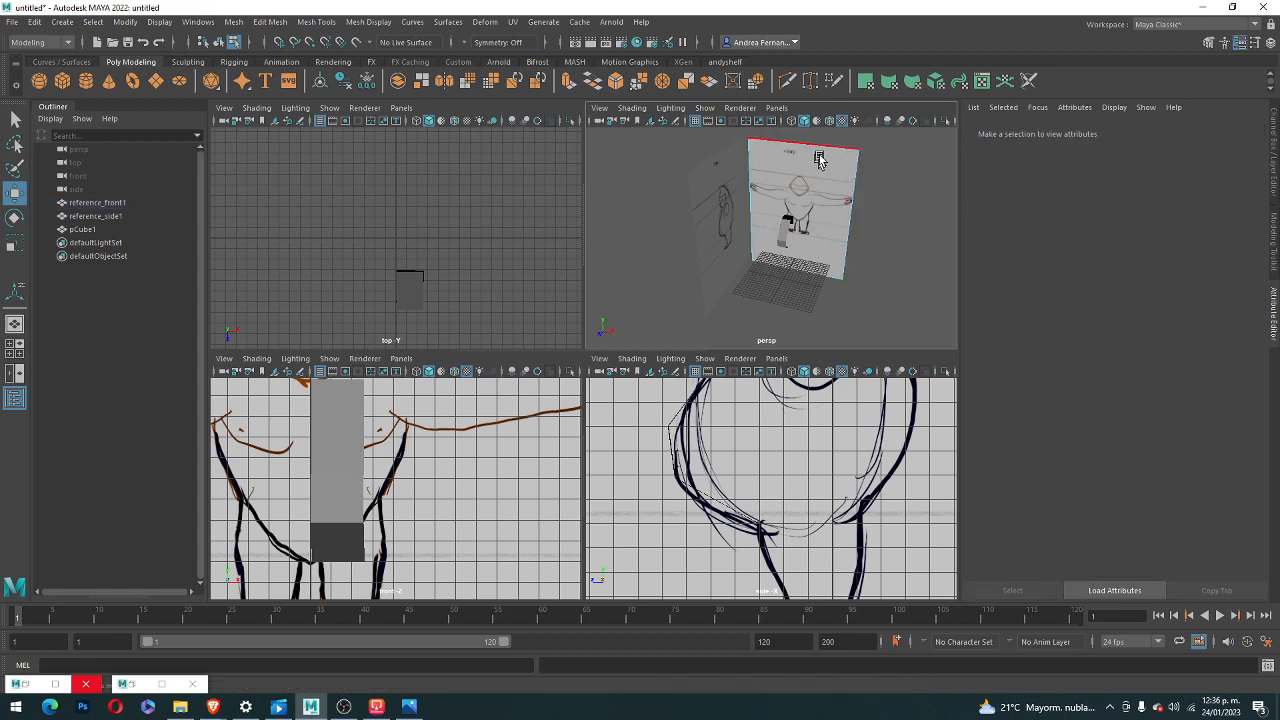
right_drag(828, 172, 900, 188)
click(888, 215)
click(856, 219)
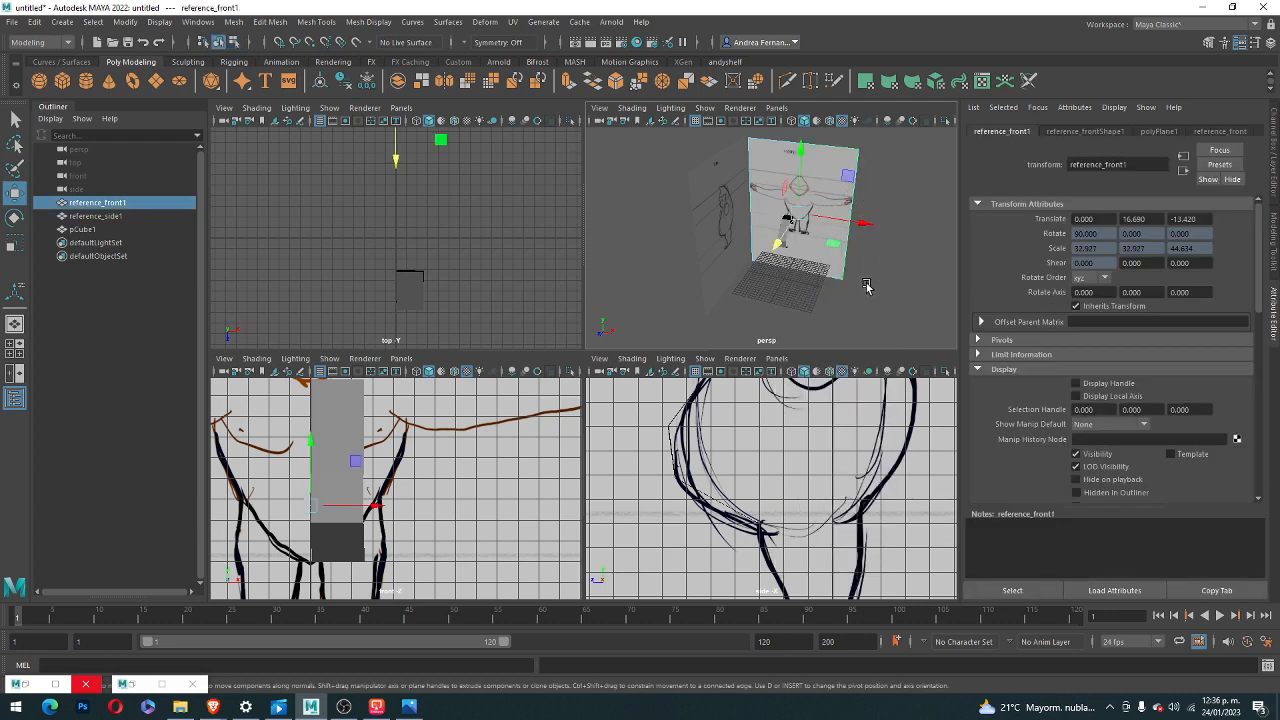
click(876, 198)
click(786, 192)
scroll(1015, 460, down, 2)
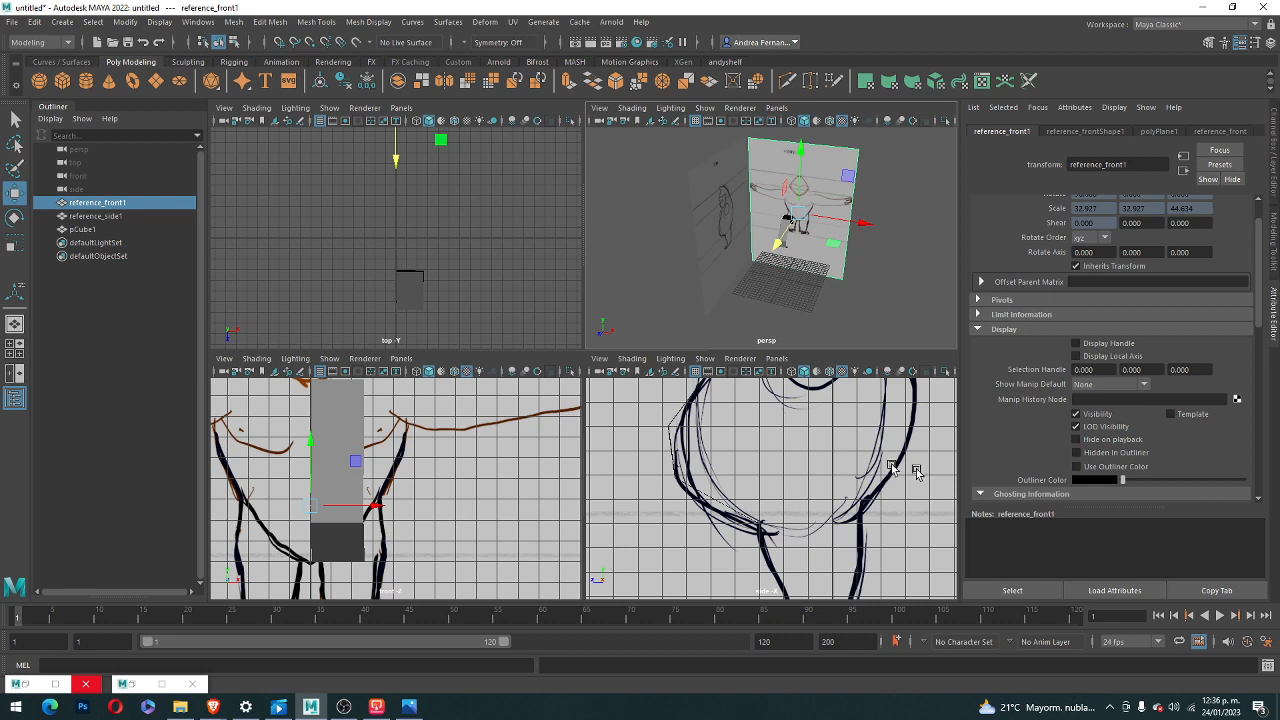
scroll(912, 470, up, 3)
right_click(95, 207)
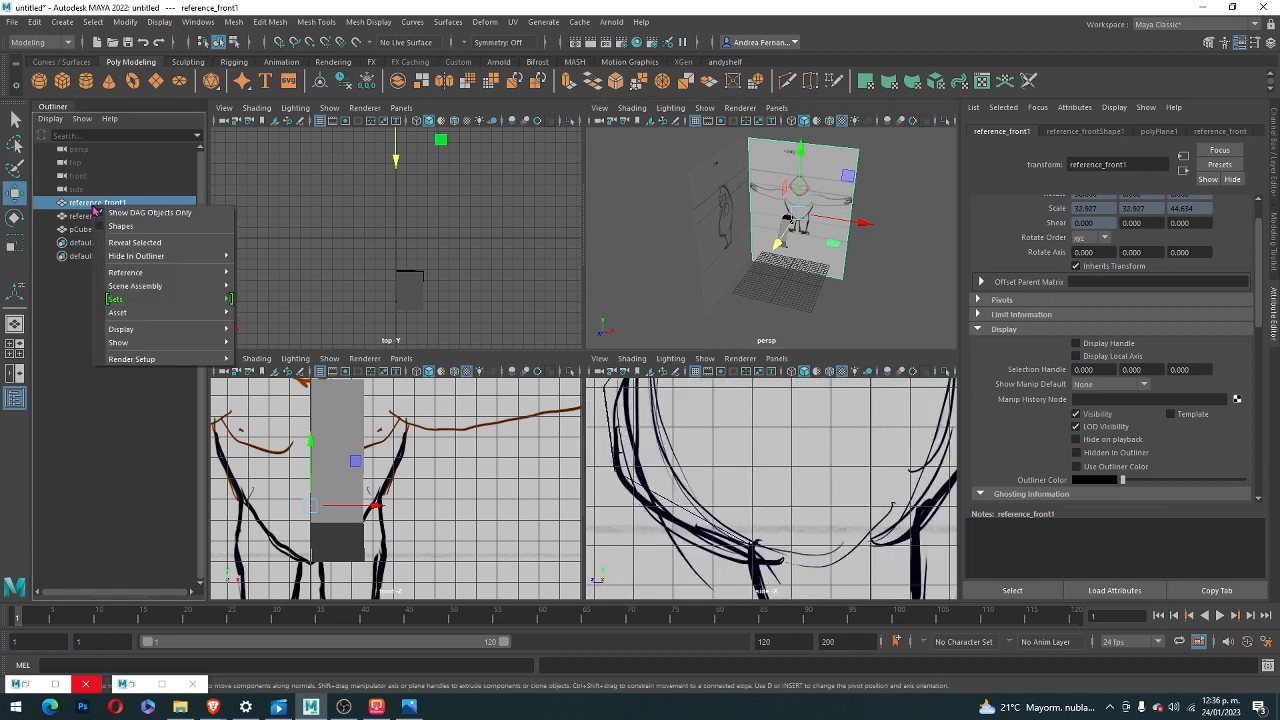
click(57, 319)
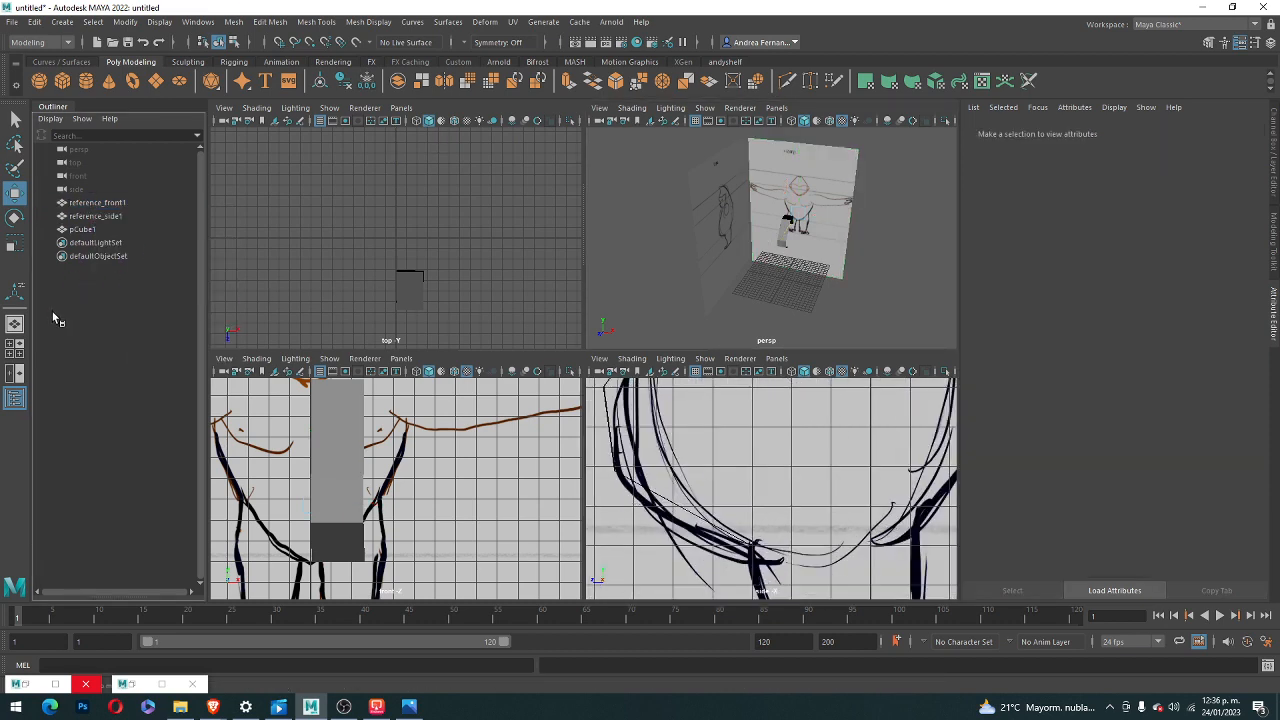
click(112, 203)
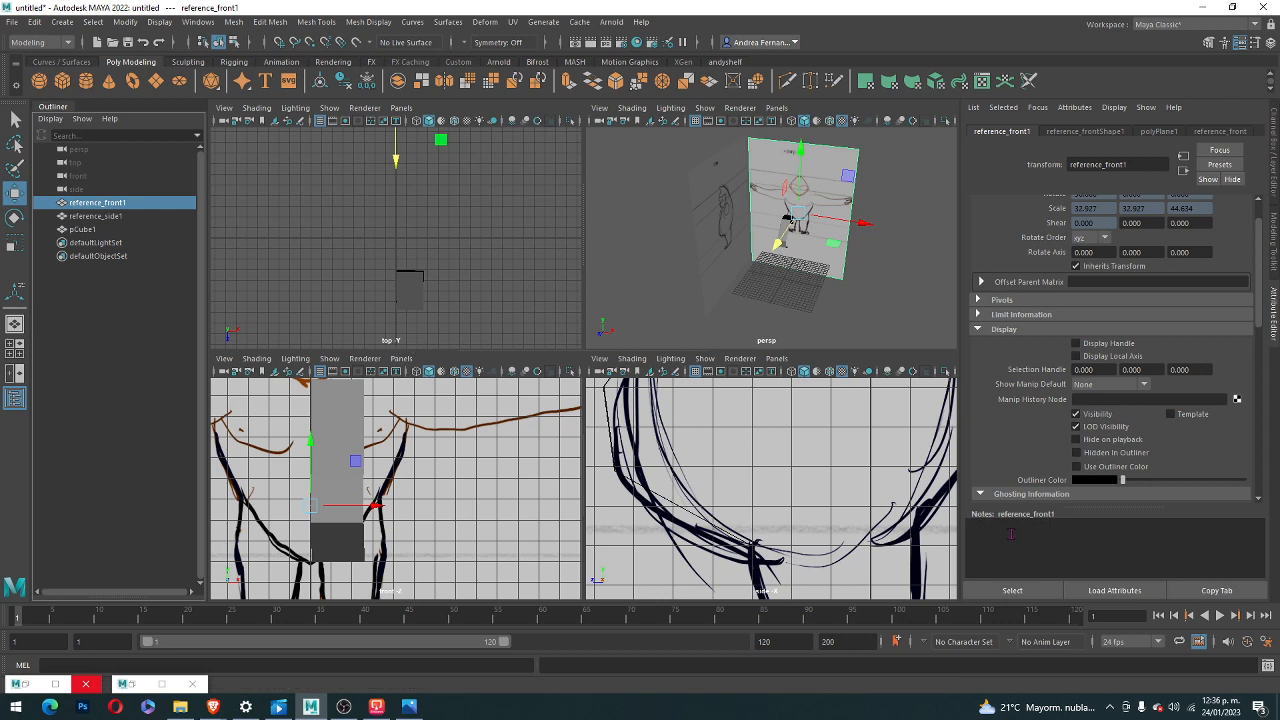
click(1022, 491)
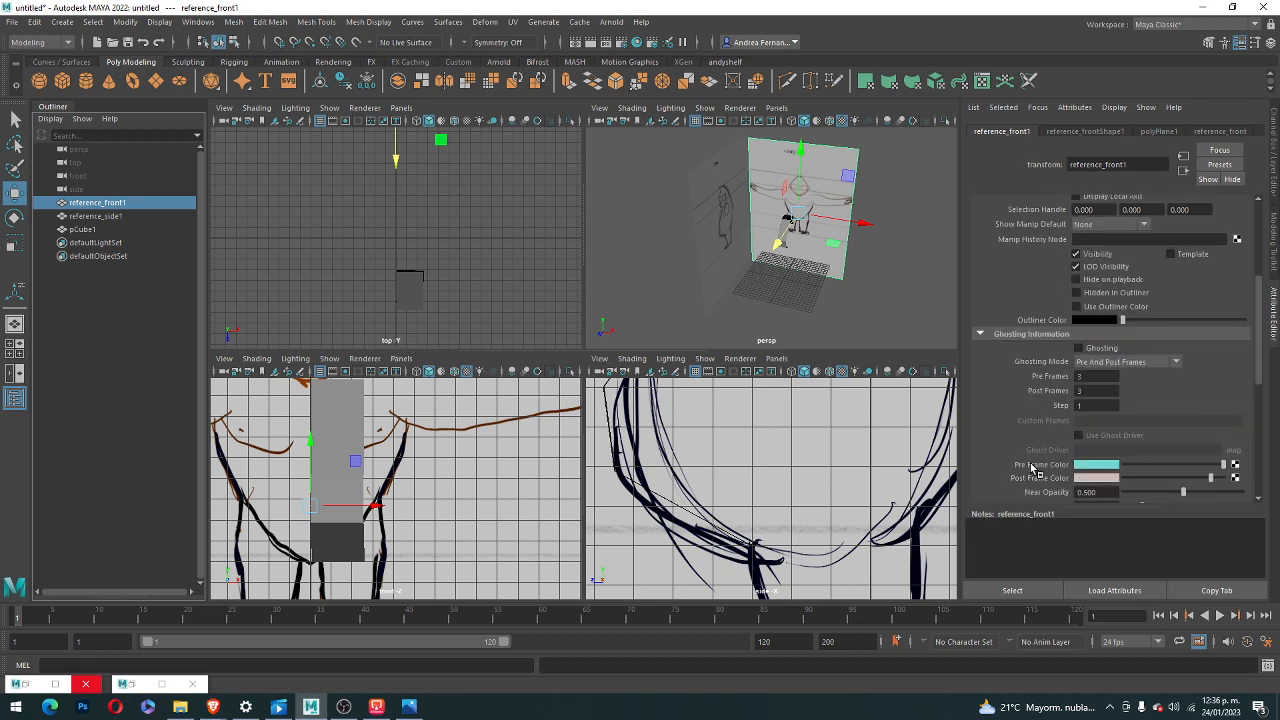
click(883, 260)
- Examine the extruded cube strip against the gorilla's front and side drawings from several distances and angles
scroll(776, 258, up, 3)
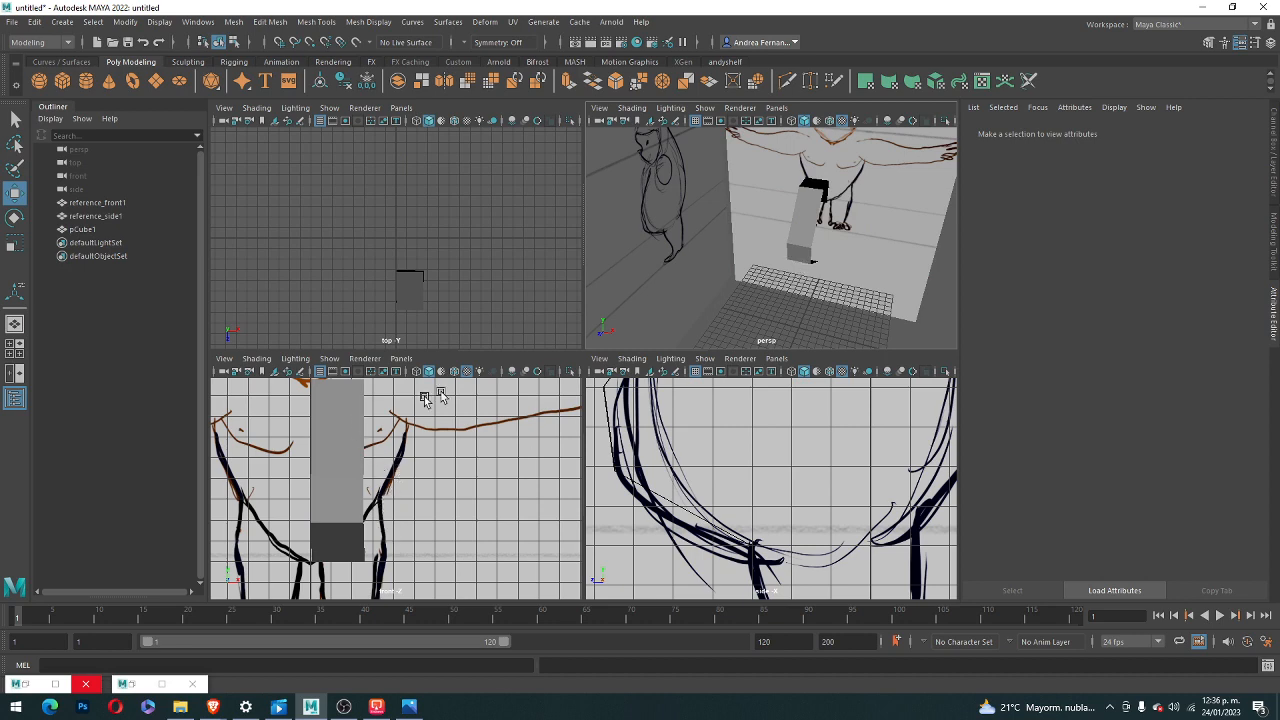
scroll(405, 445, down, 3)
click(351, 458)
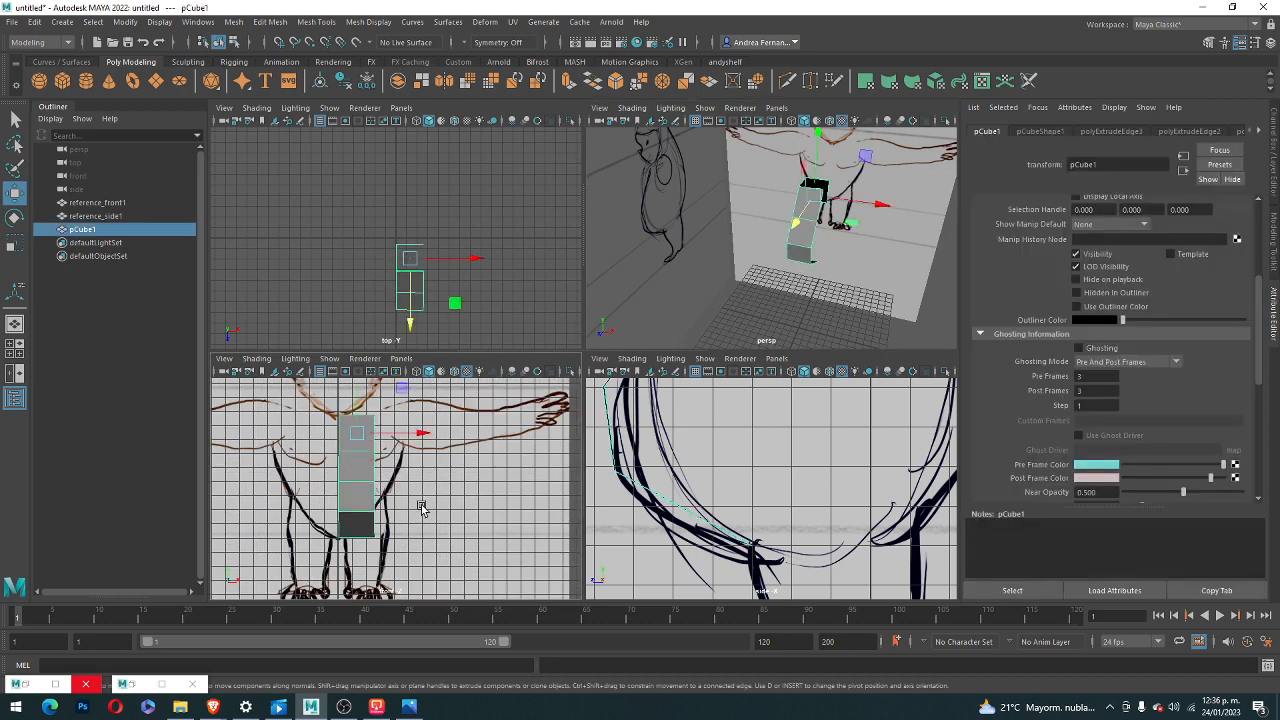
scroll(465, 450, down, 3)
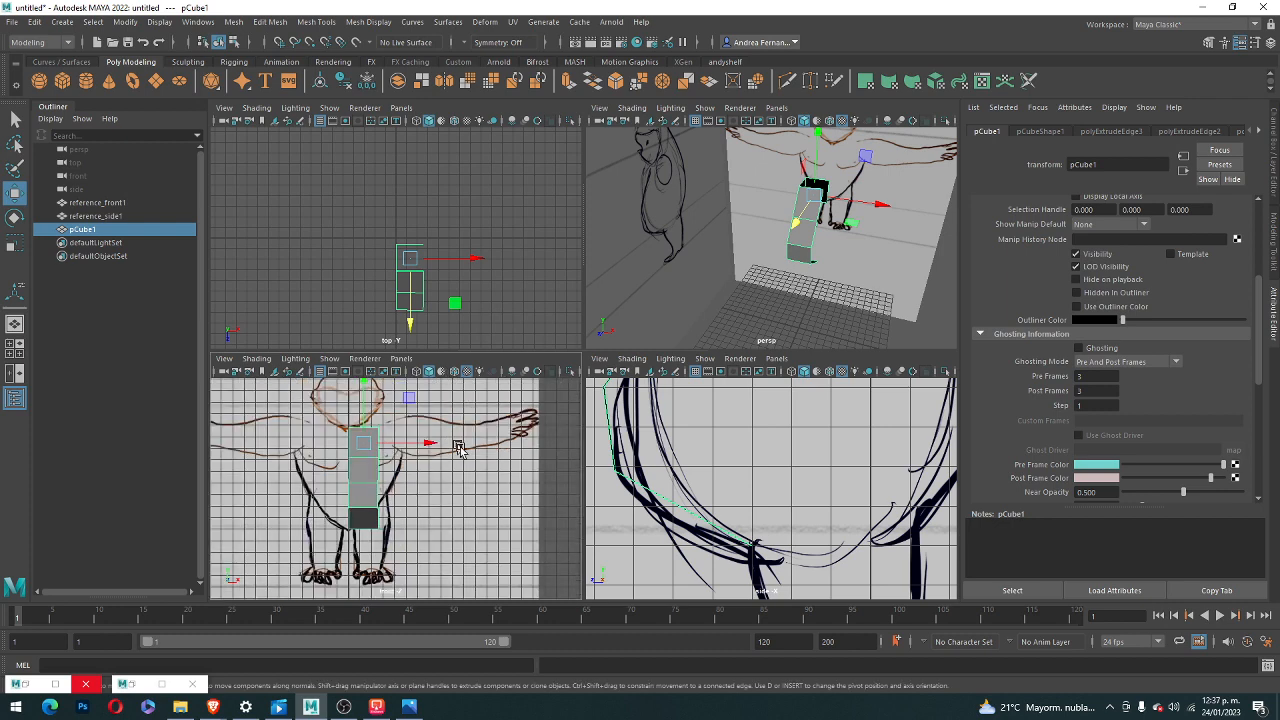
scroll(720, 452, down, 5)
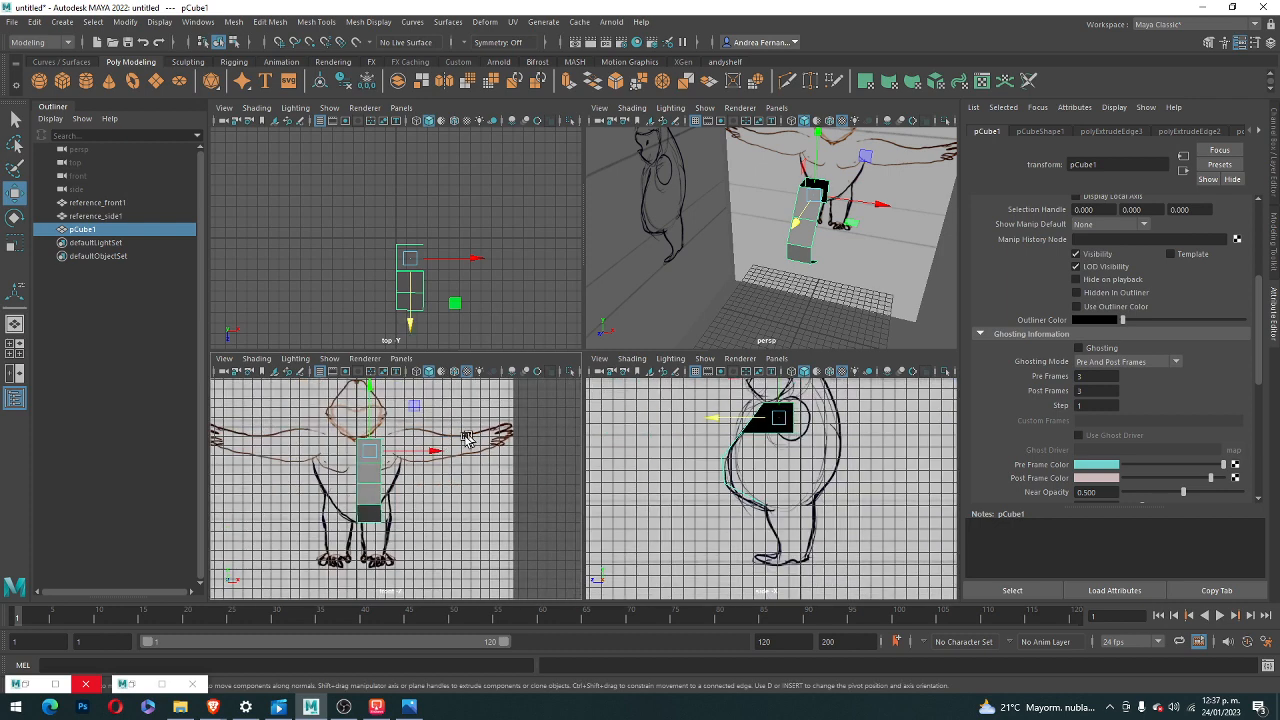
alt+drag(806, 297, 749, 266)
scroll(791, 468, down, 2)
scroll(791, 468, up, 5)
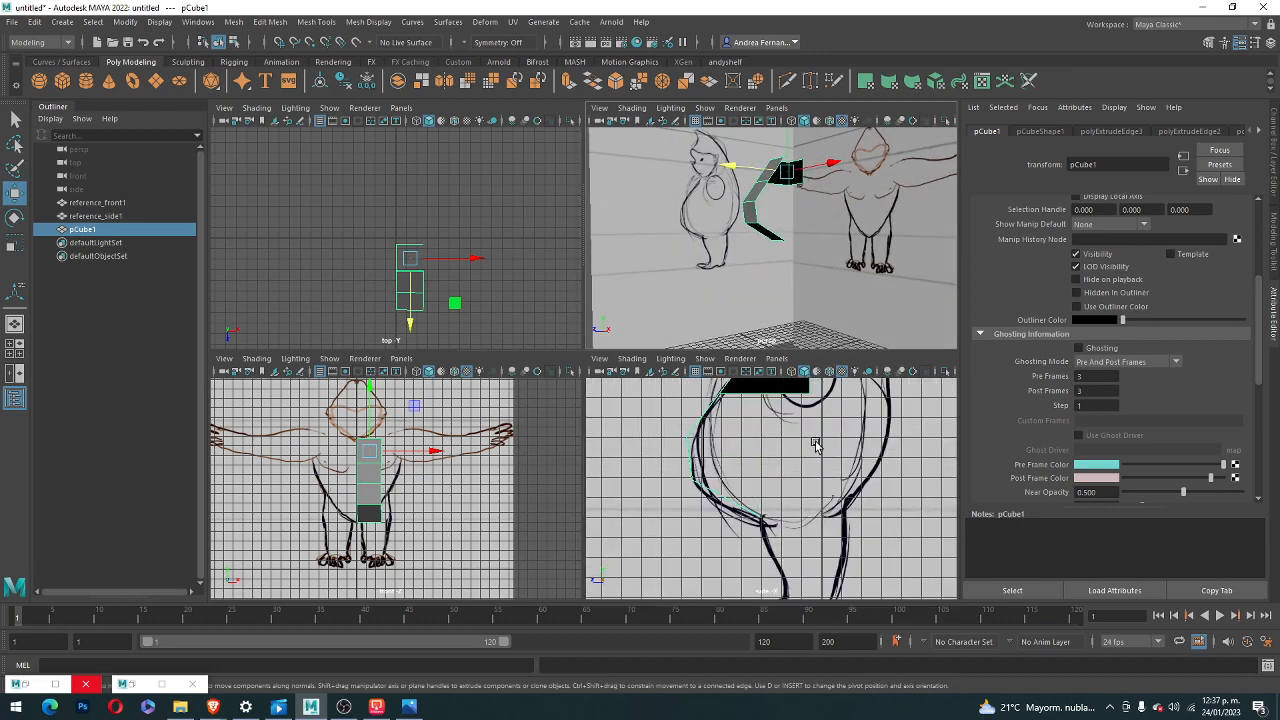
scroll(822, 236, up, 5)
scroll(818, 234, down, 5)
alt+drag(817, 233, 748, 238)
scroll(768, 298, up, 5)
scroll(768, 298, down, 5)
- Select the rear face of the upper torso block and move it back along Z to the back outline in the side drawing
right_drag(748, 238, 749, 252)
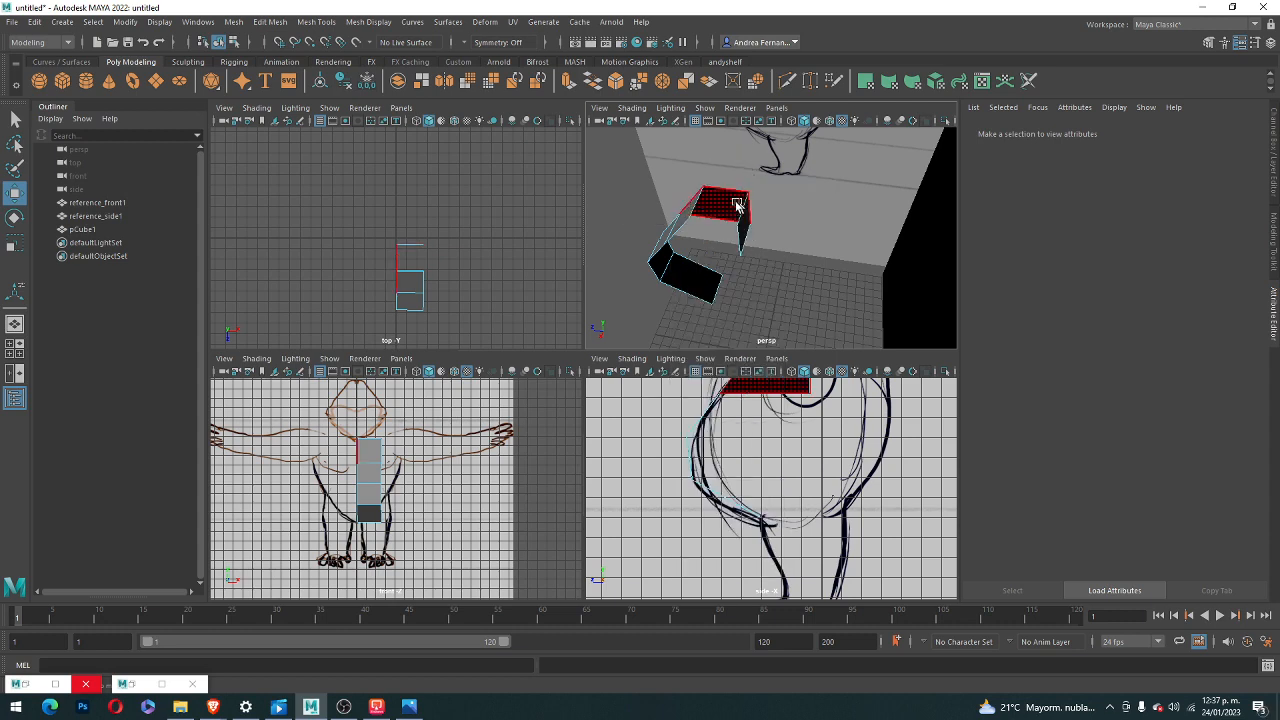
click(698, 205)
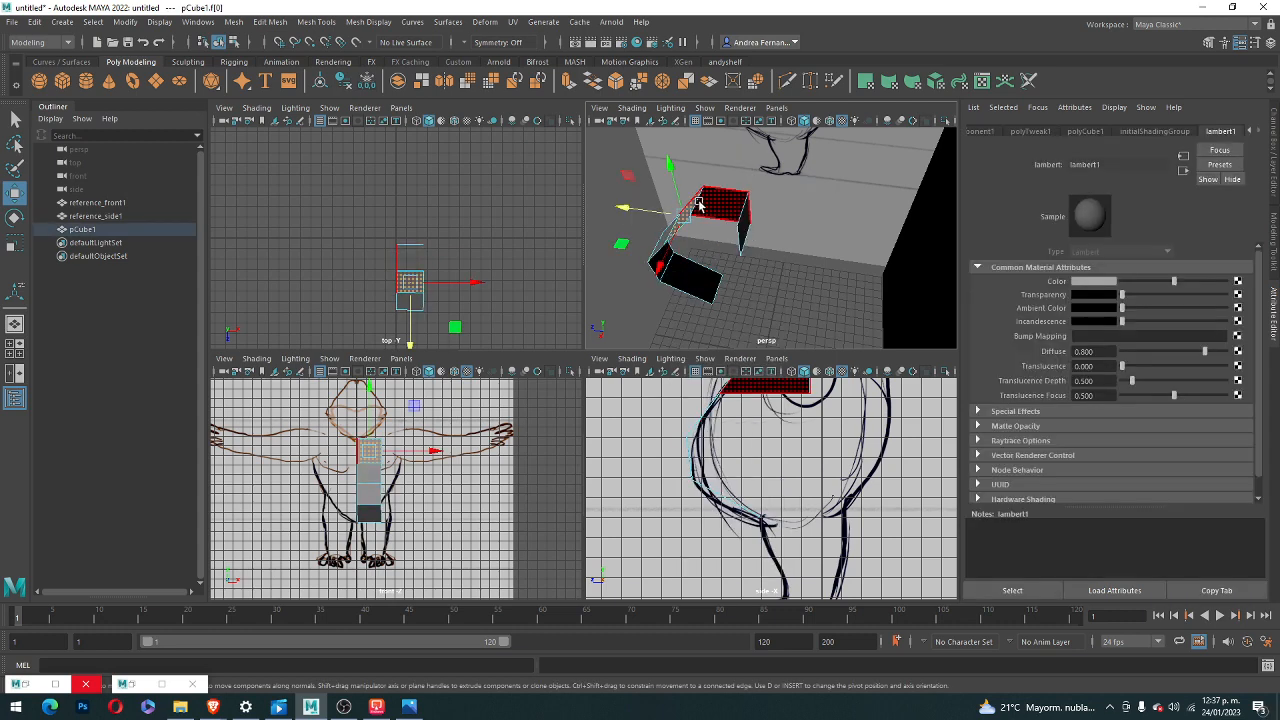
click(698, 205)
right_click(700, 205)
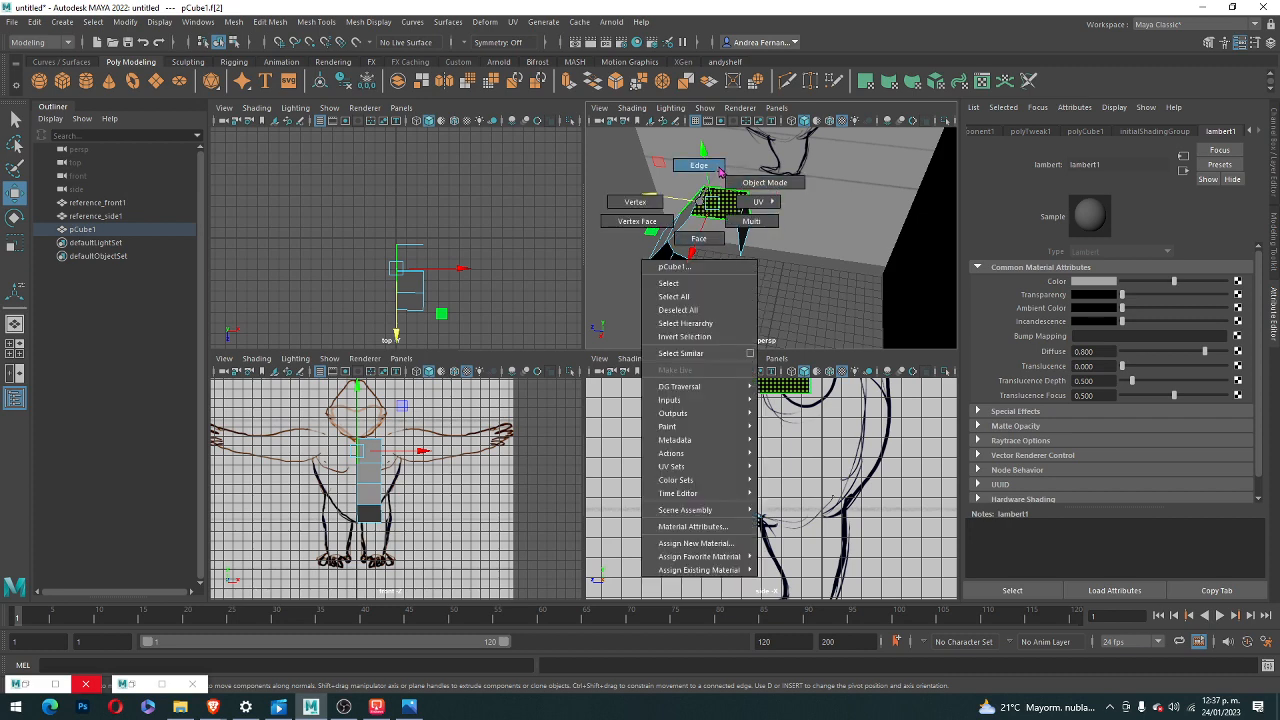
right_drag(749, 185, 728, 248)
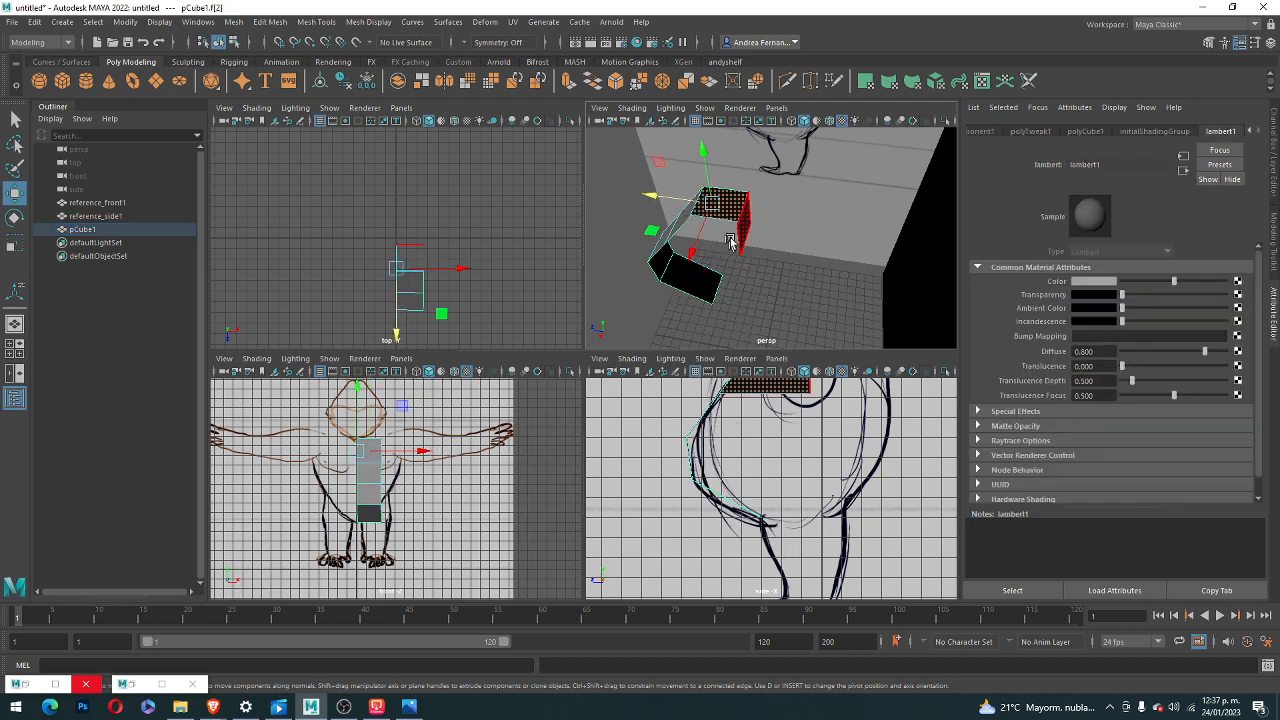
click(727, 296)
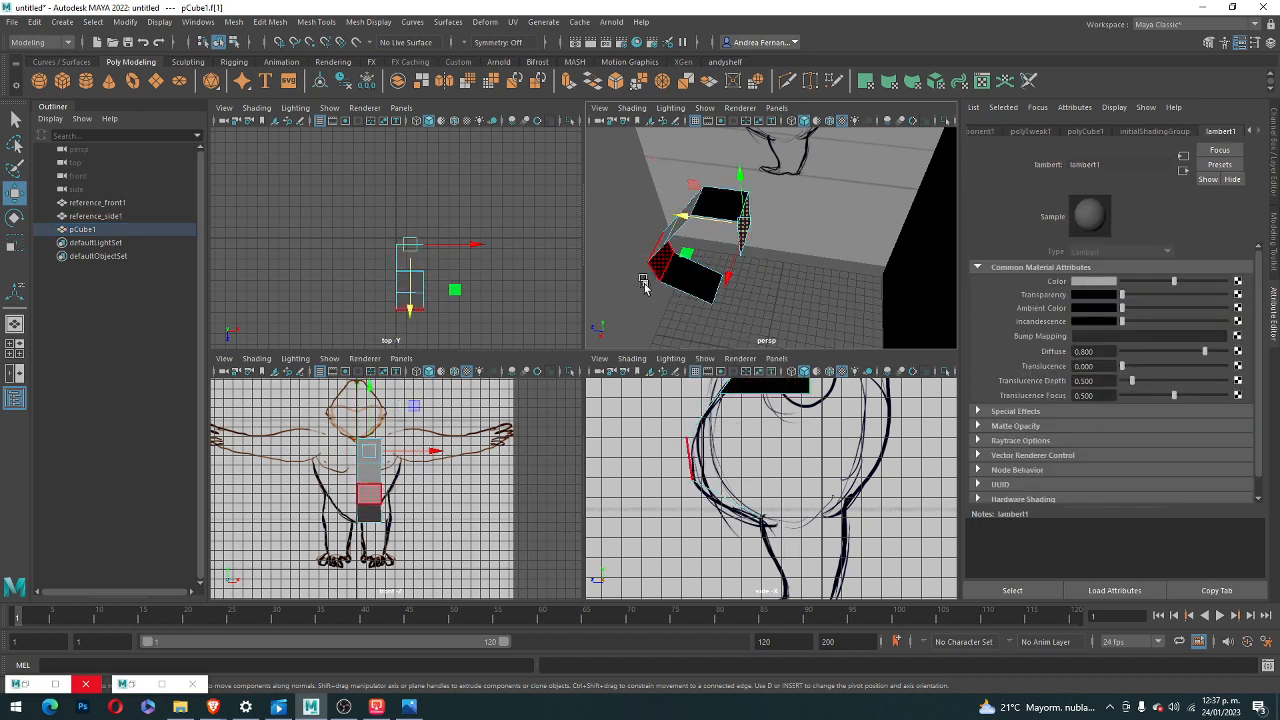
scroll(760, 483, down, 8)
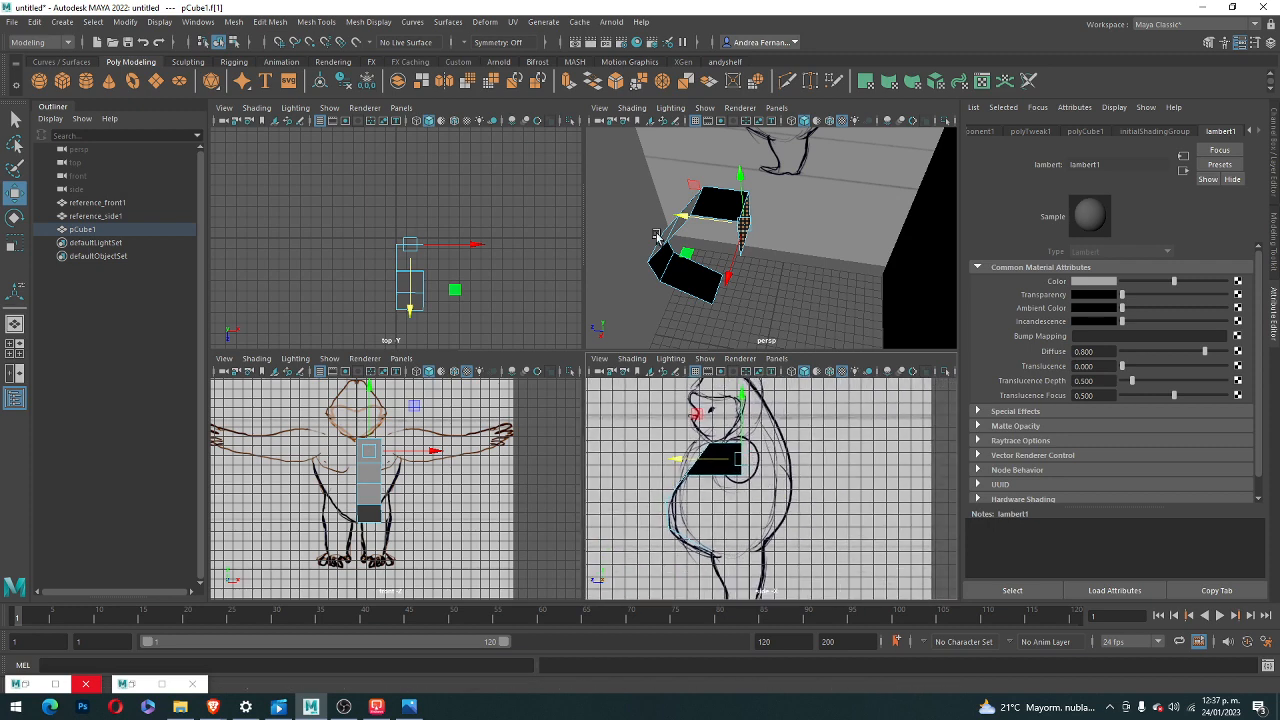
drag(678, 215, 741, 205)
click(842, 269)
- Select the rear face's lower edge and move it slightly back along Z onto the gorilla's back outline
alt+drag(834, 266, 786, 280)
right_drag(755, 266, 769, 231)
click(768, 262)
scroll(769, 308, down, 3)
scroll(769, 308, up, 5)
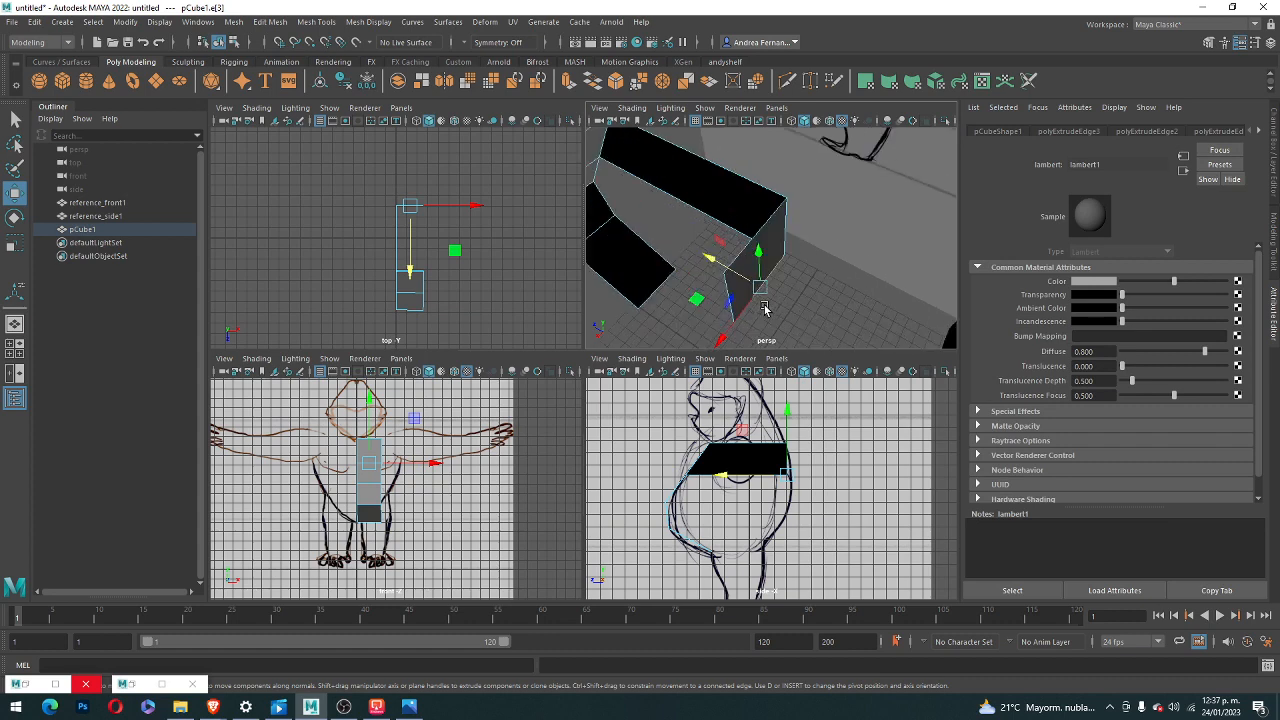
drag(709, 261, 718, 264)
click(718, 265)
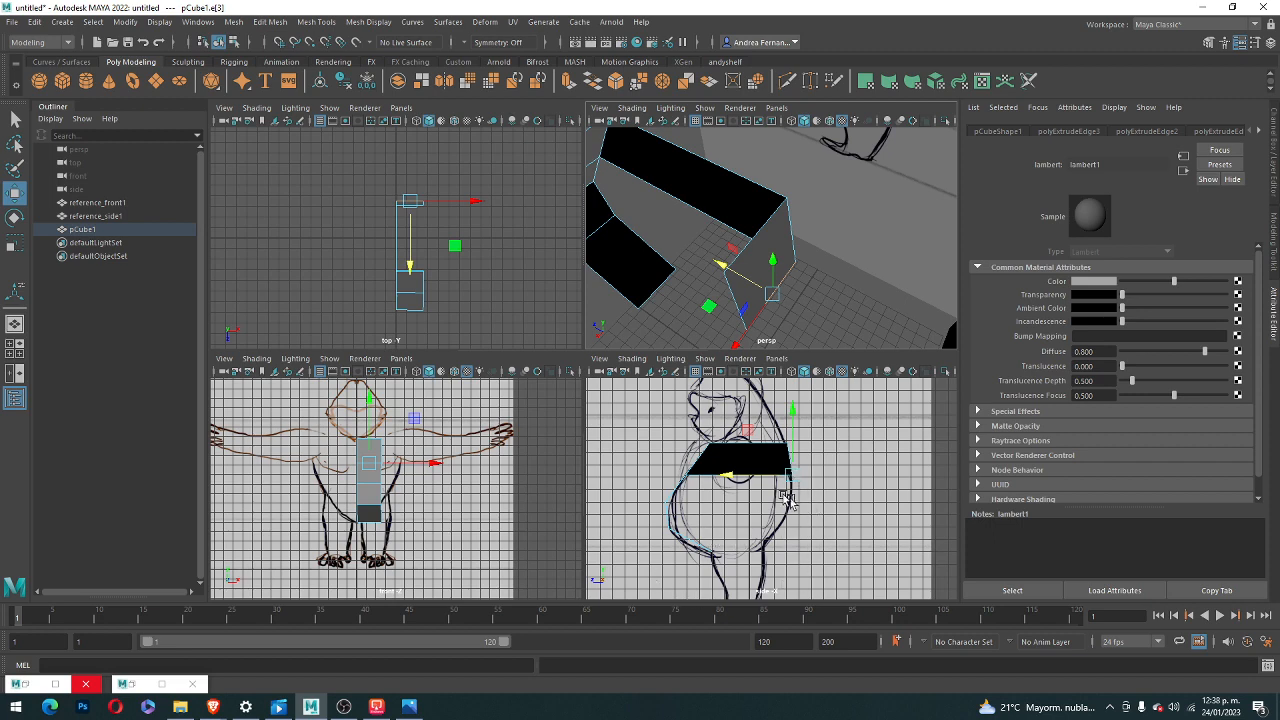
scroll(782, 390, down, 3)
scroll(782, 390, up, 5)
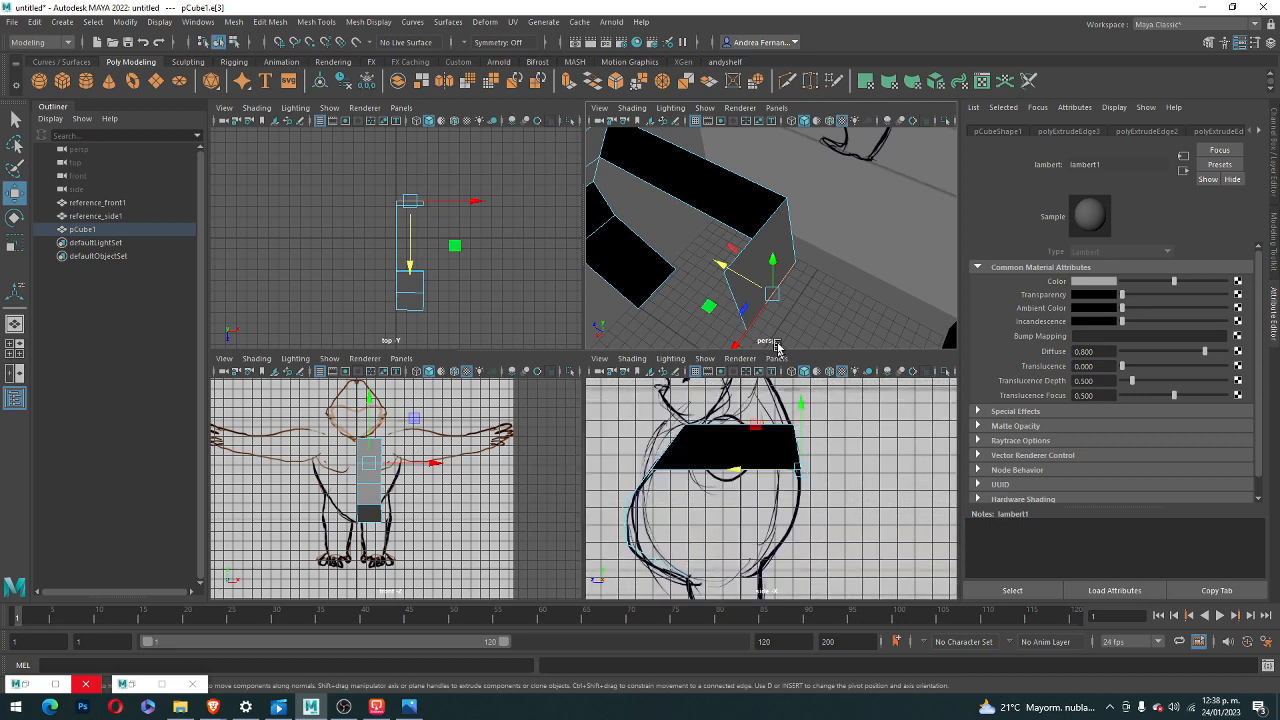
scroll(762, 300, down, 3)
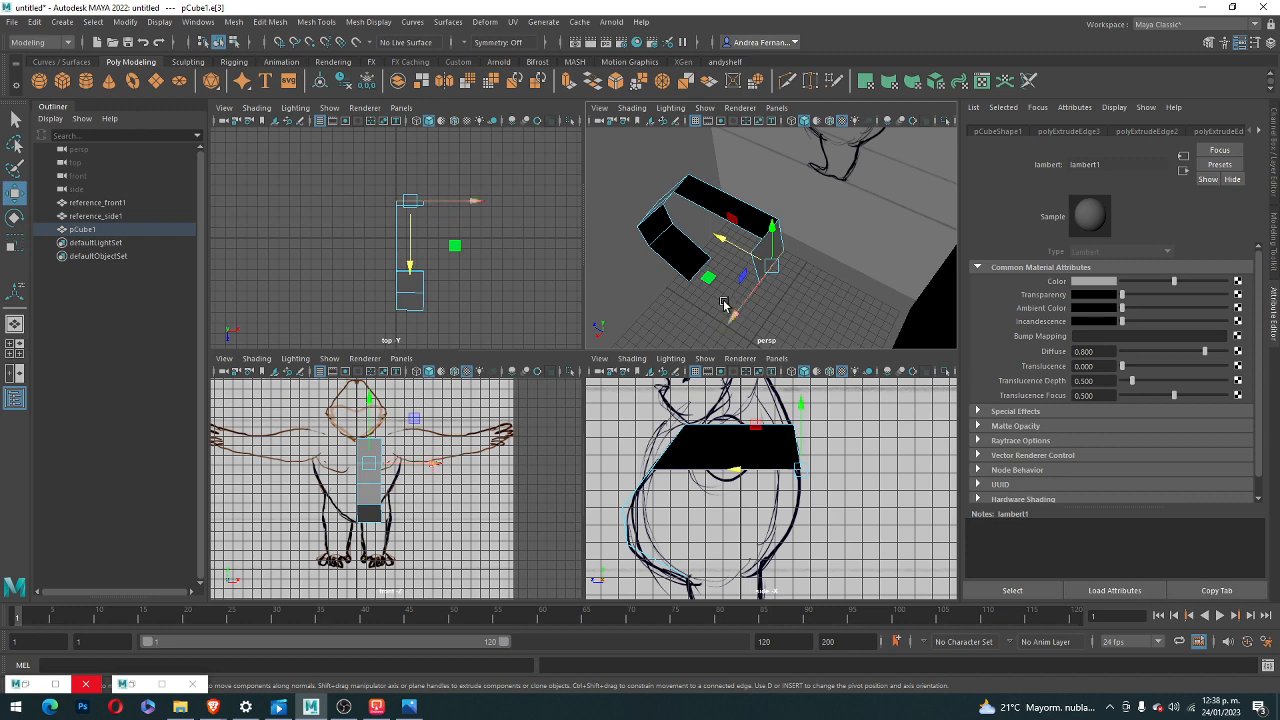
click(752, 309)
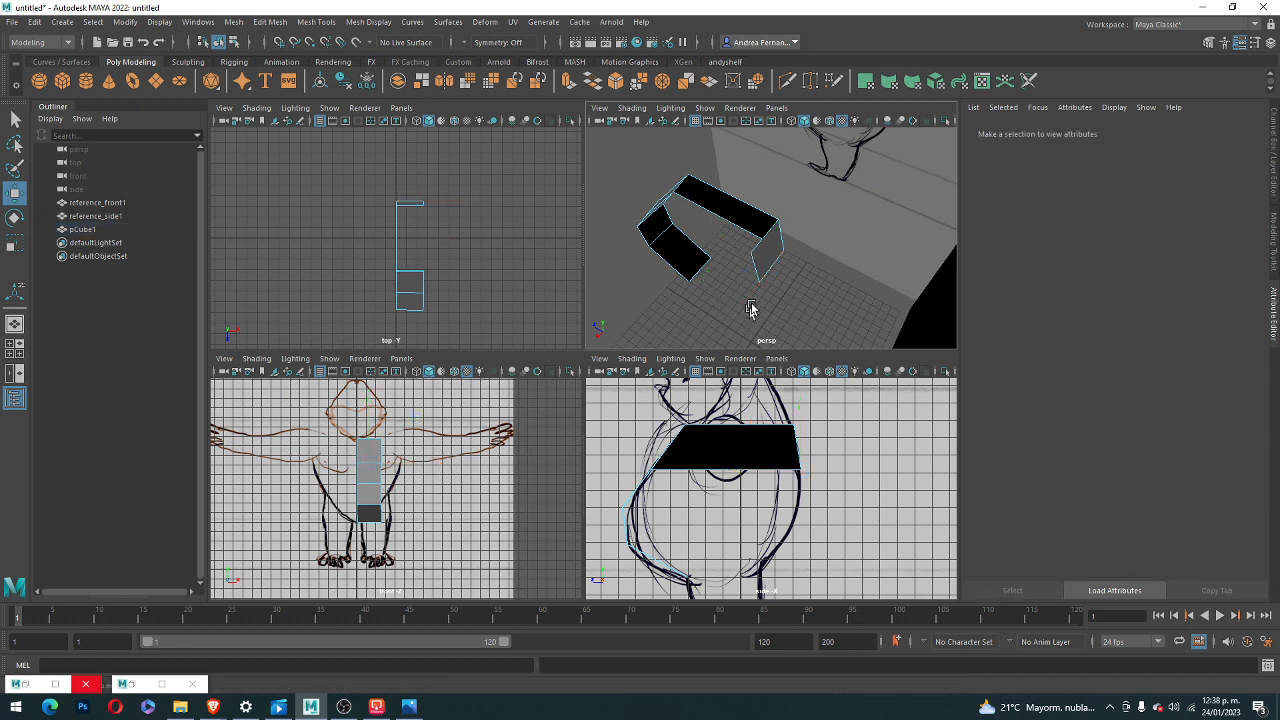
- Extrude the rear face's lower edge about 3.22 units downward, following the gorilla's back
right_click(775, 234)
click(774, 194)
click(772, 258)
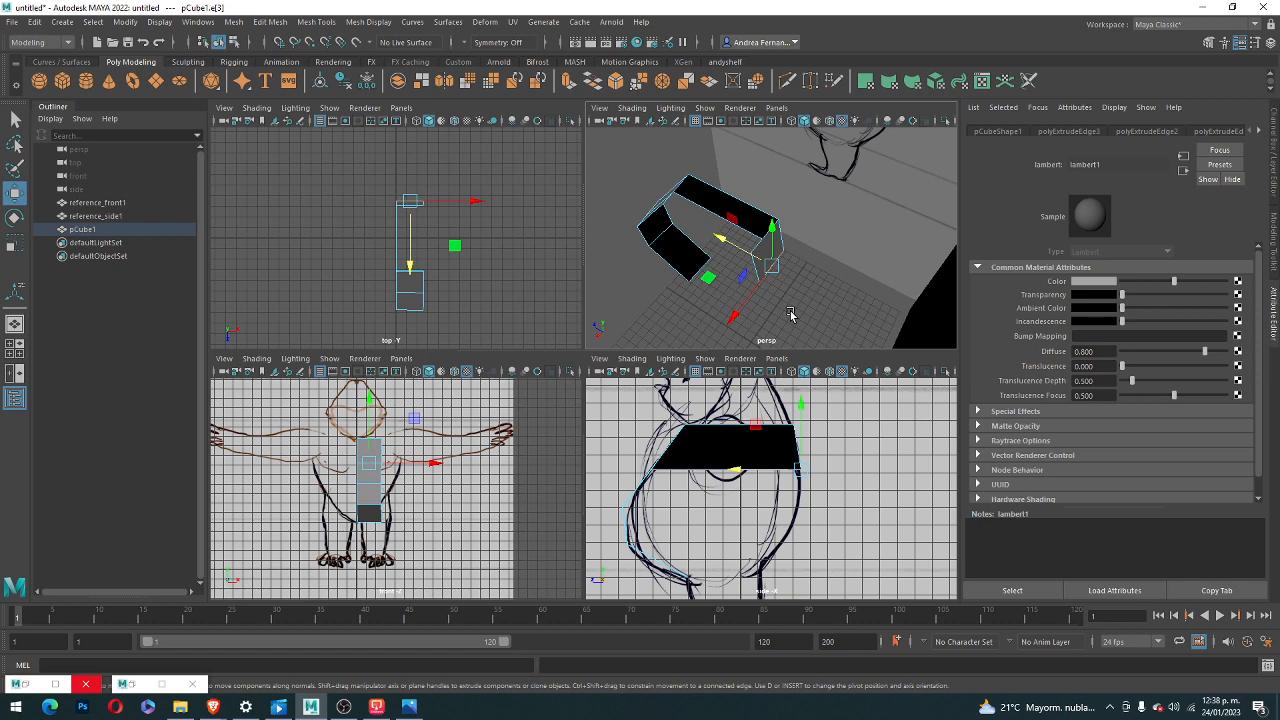
key(ctrl+e)
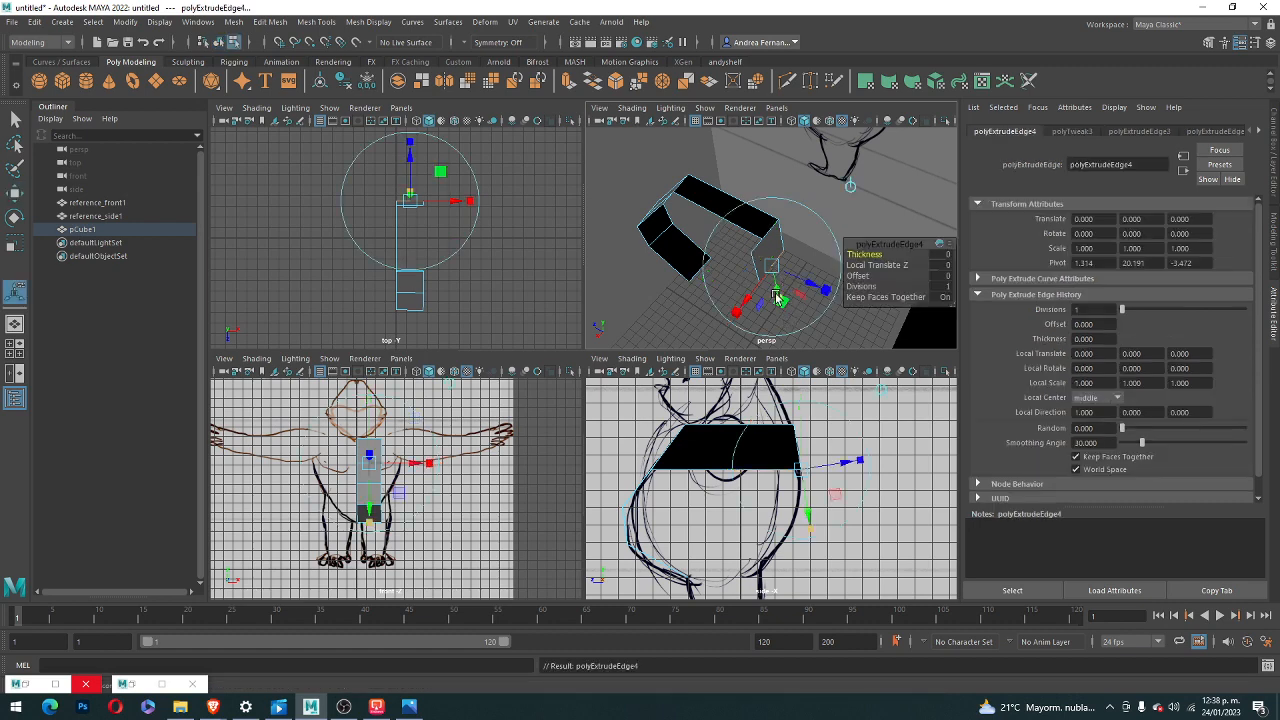
scroll(783, 312, down, 3)
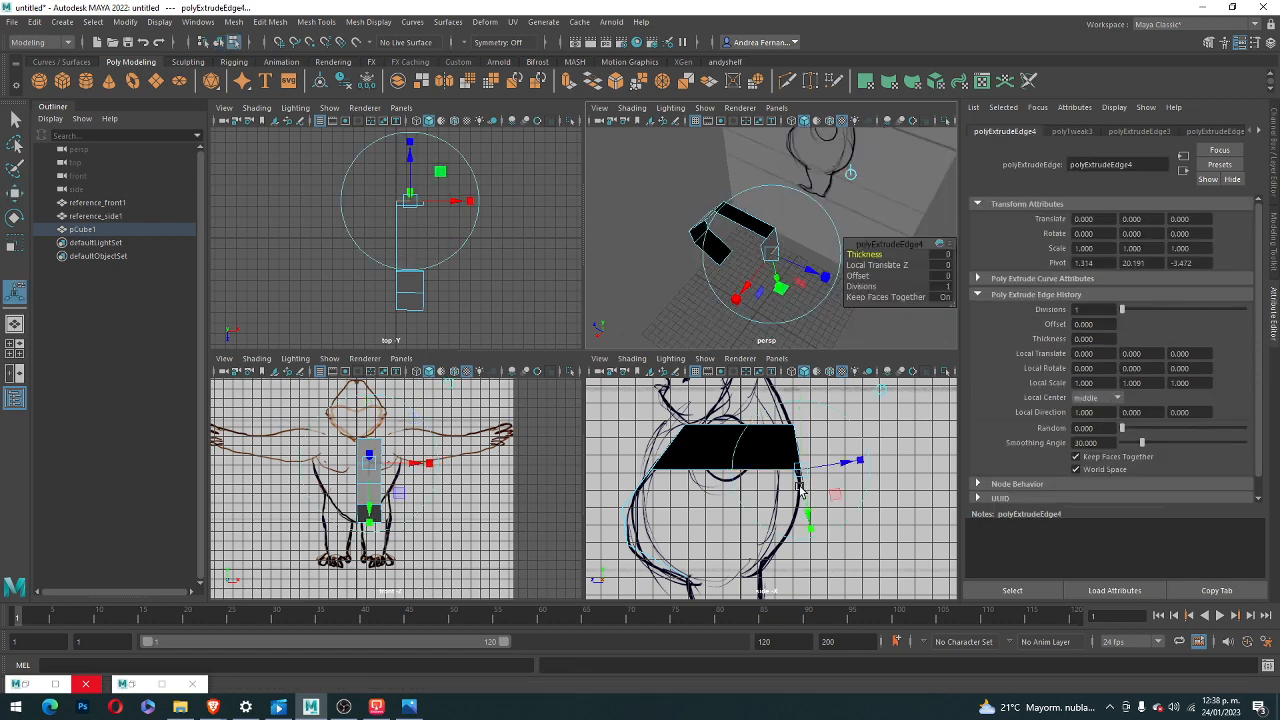
drag(800, 487, 813, 530)
- Move the newly extruded rear edge slightly up along Y and back along Z to fit the back outline
key(w)
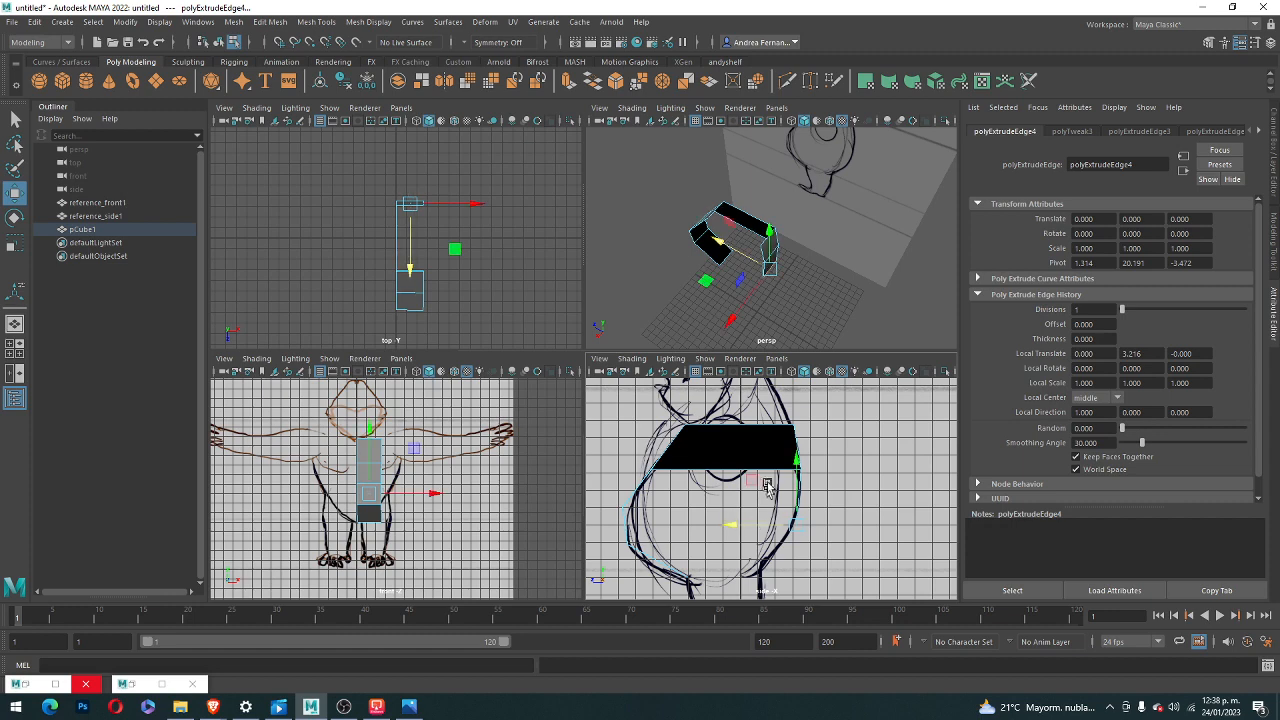
drag(797, 464, 798, 447)
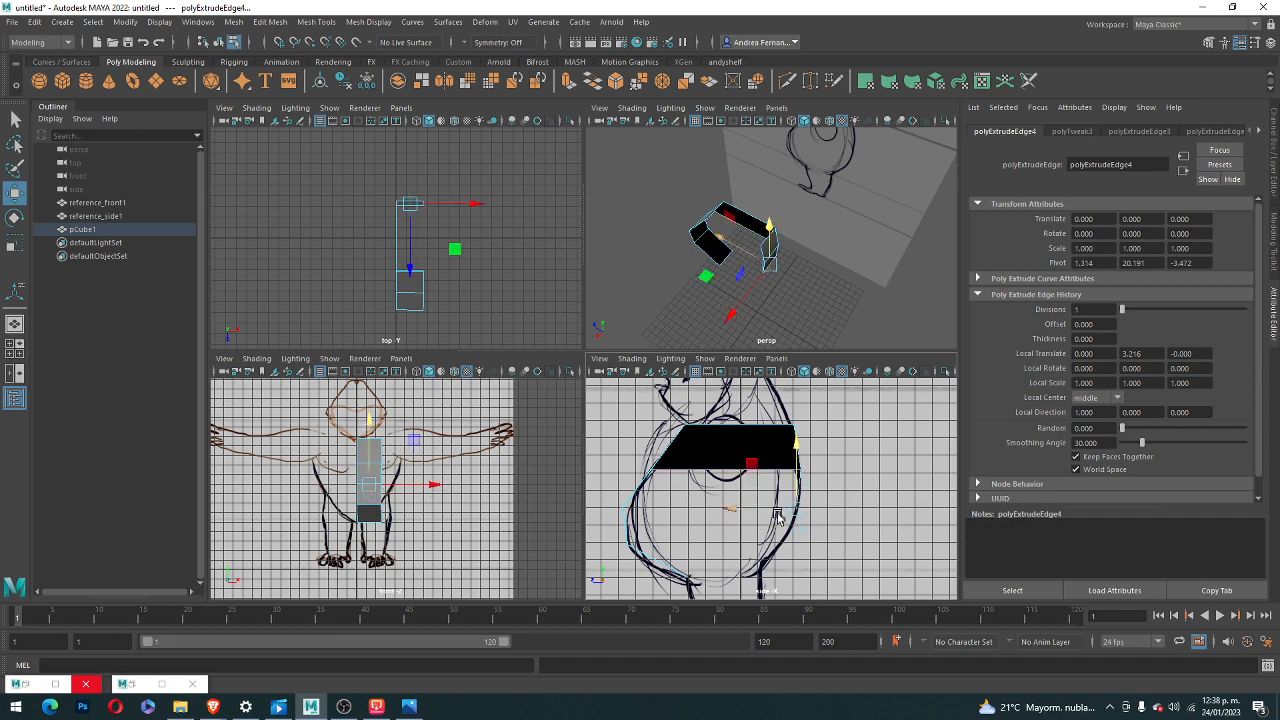
drag(725, 509, 736, 509)
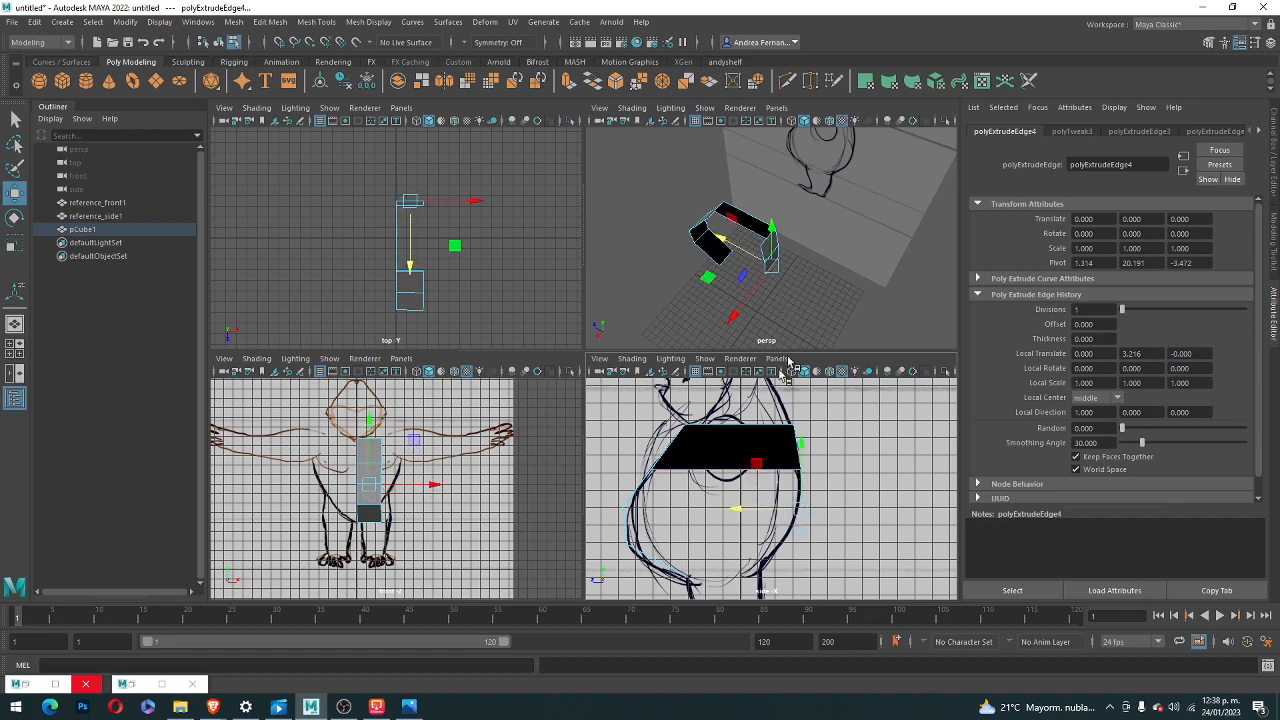
click(808, 292)
scroll(768, 256, up, 4)
scroll(788, 298, down, 2)
alt+drag(790, 305, 757, 250)
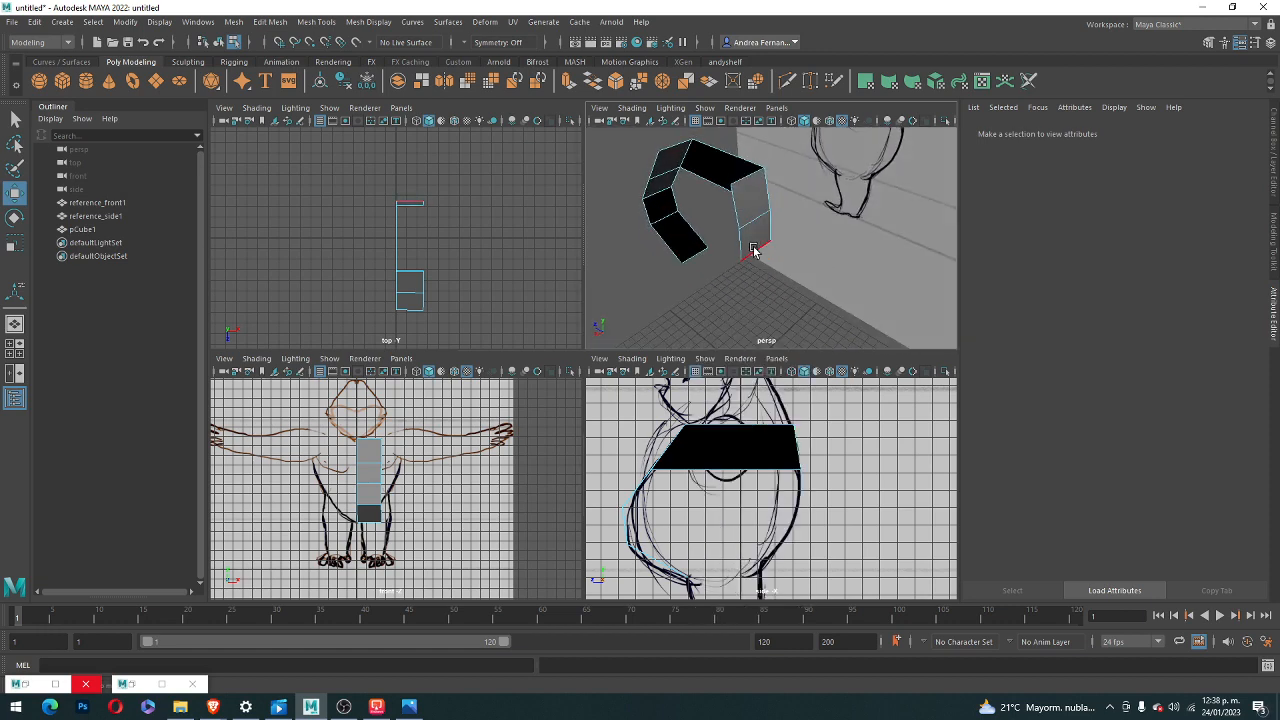
- Extrude the back strip's lowest edge about 2.52 units down and 1.49 units forward, following the side drawing's outline
click(754, 254)
key(ctrl+e)
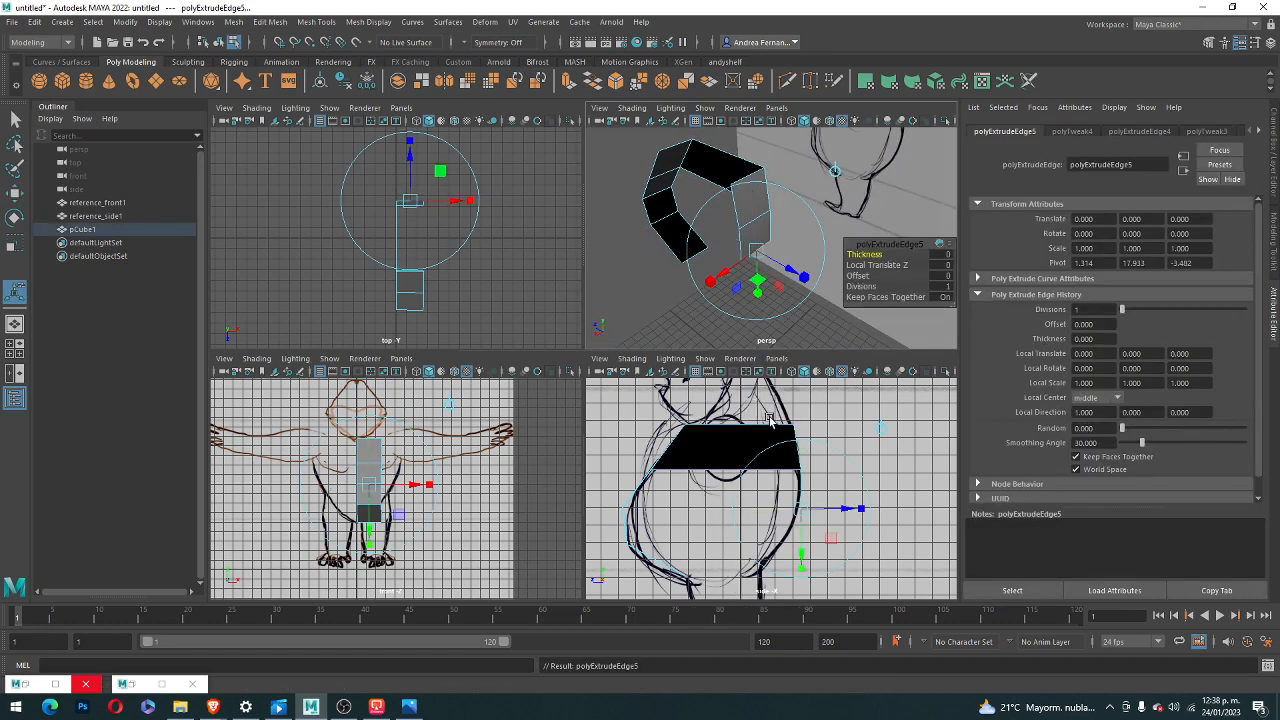
drag(801, 545, 833, 555)
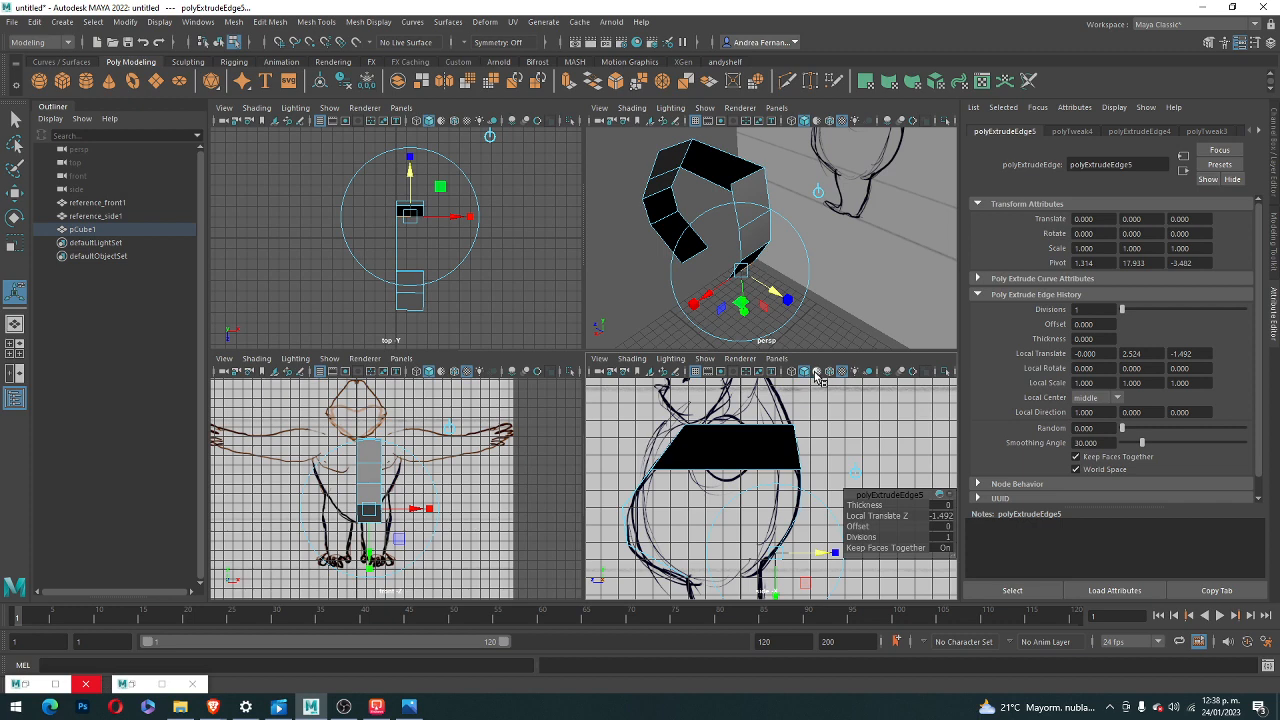
- Extrude the back strip's lowest edge once more, about 0.89 units downward under the body
key(ctrl+e)
scroll(808, 290, up, 5)
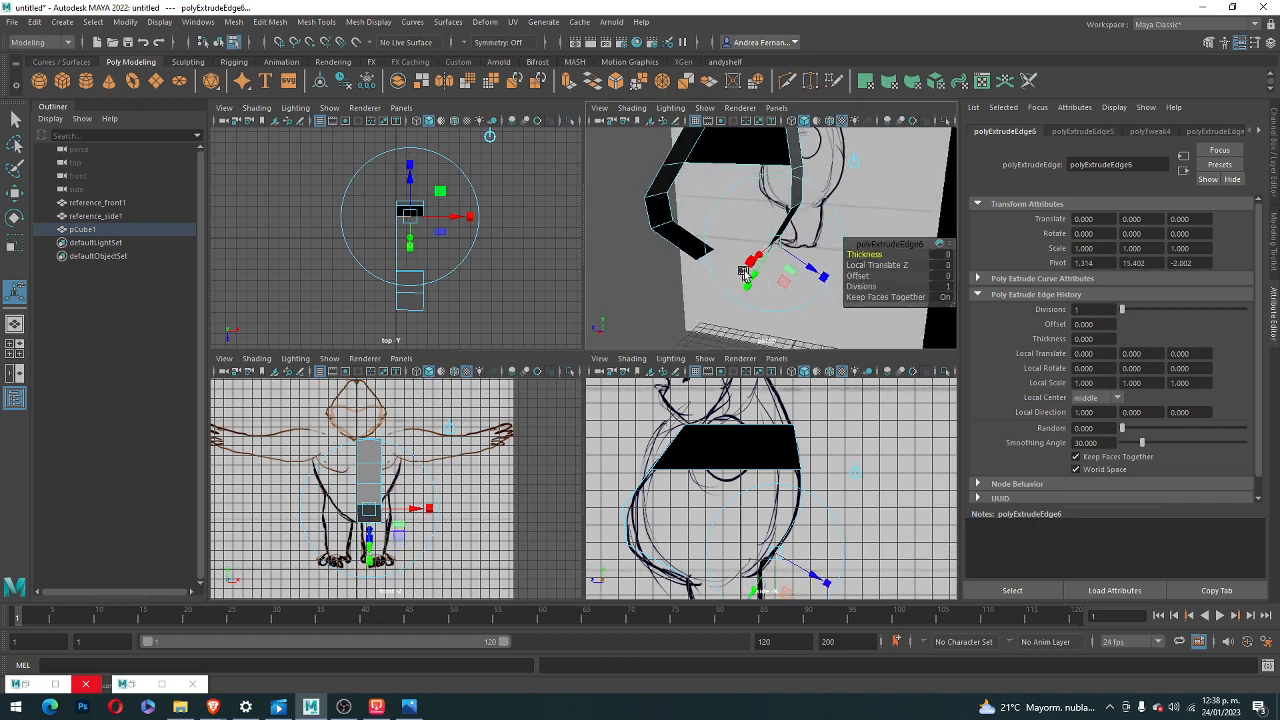
drag(748, 281, 711, 344)
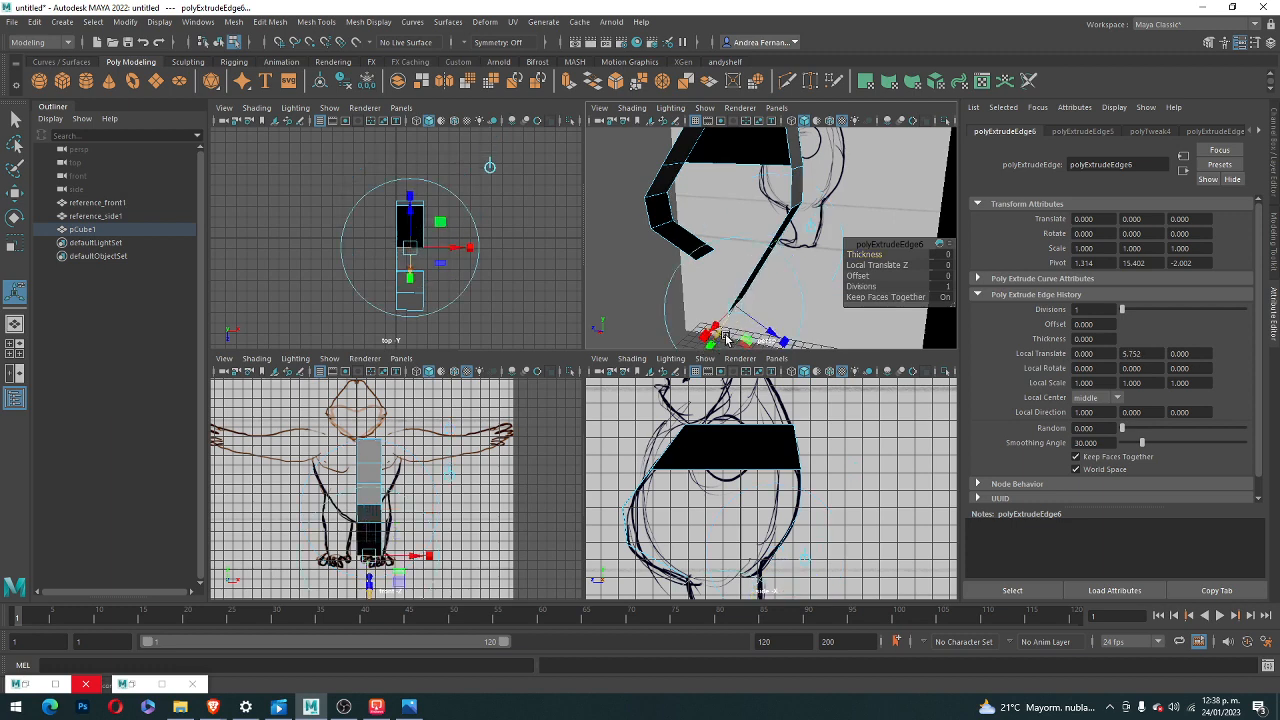
scroll(763, 311, down, 3)
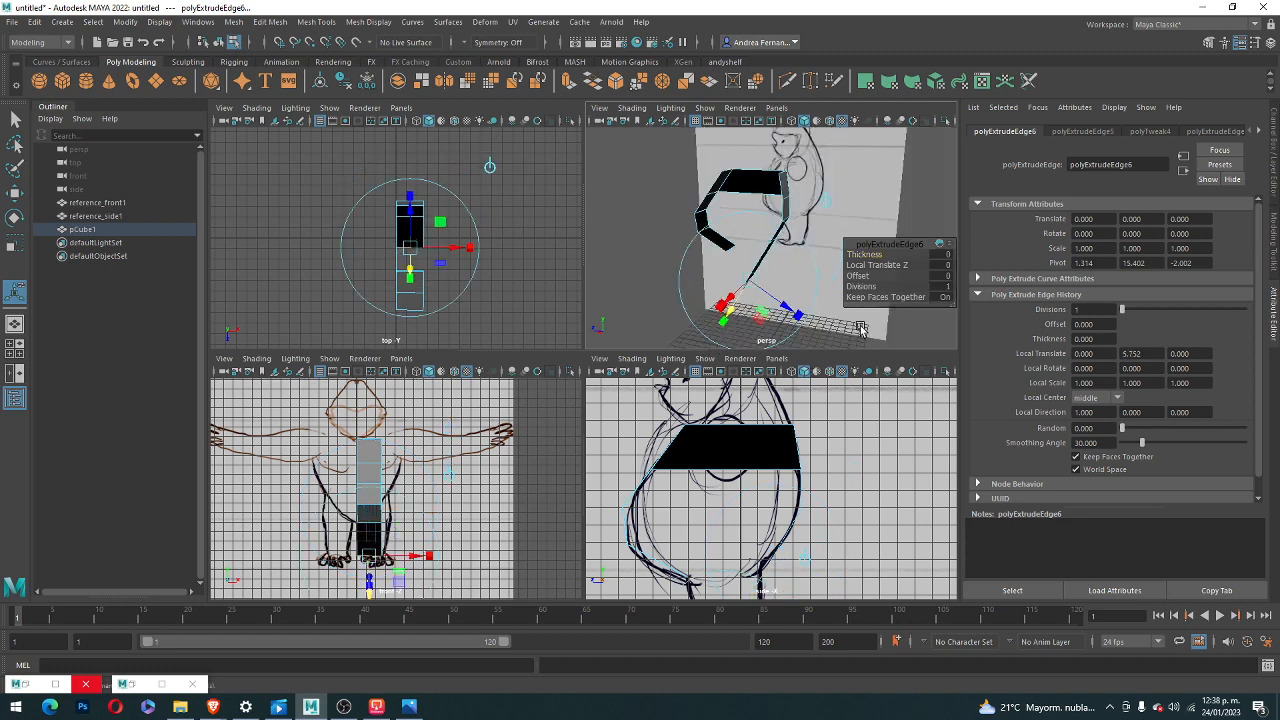
alt+drag(842, 325, 851, 301)
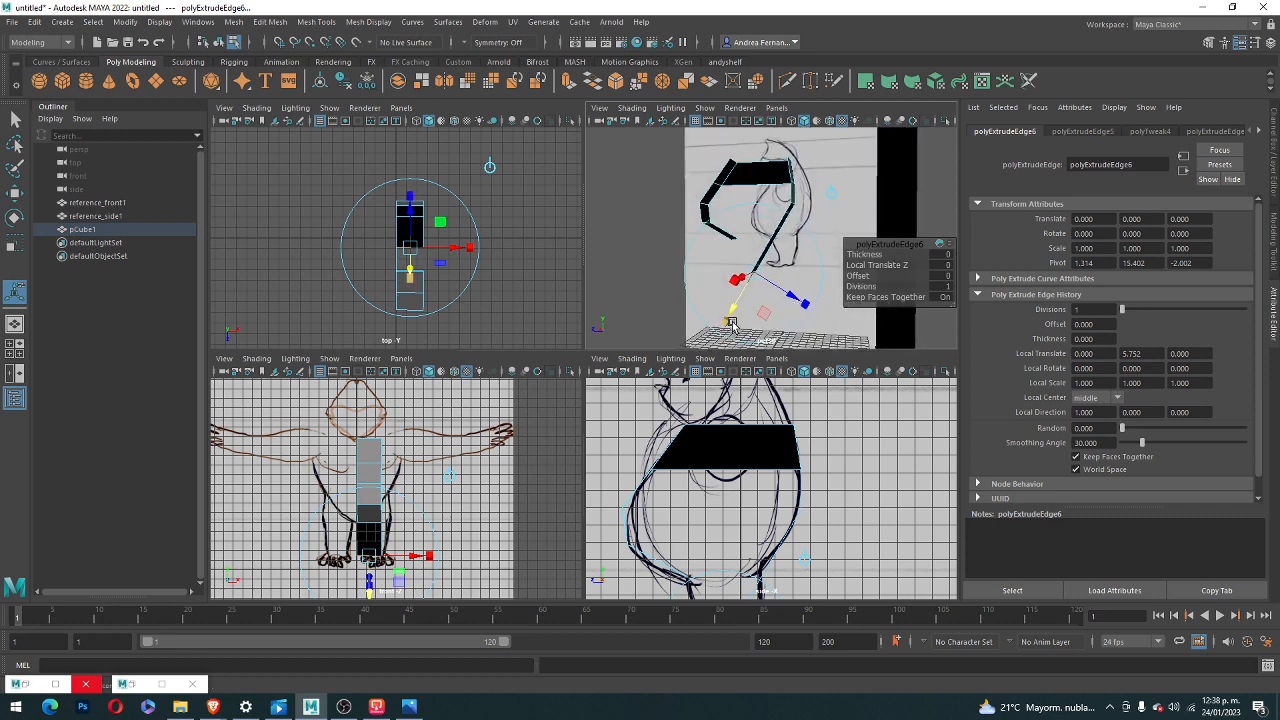
drag(733, 312, 743, 295)
scroll(775, 515, down, 3)
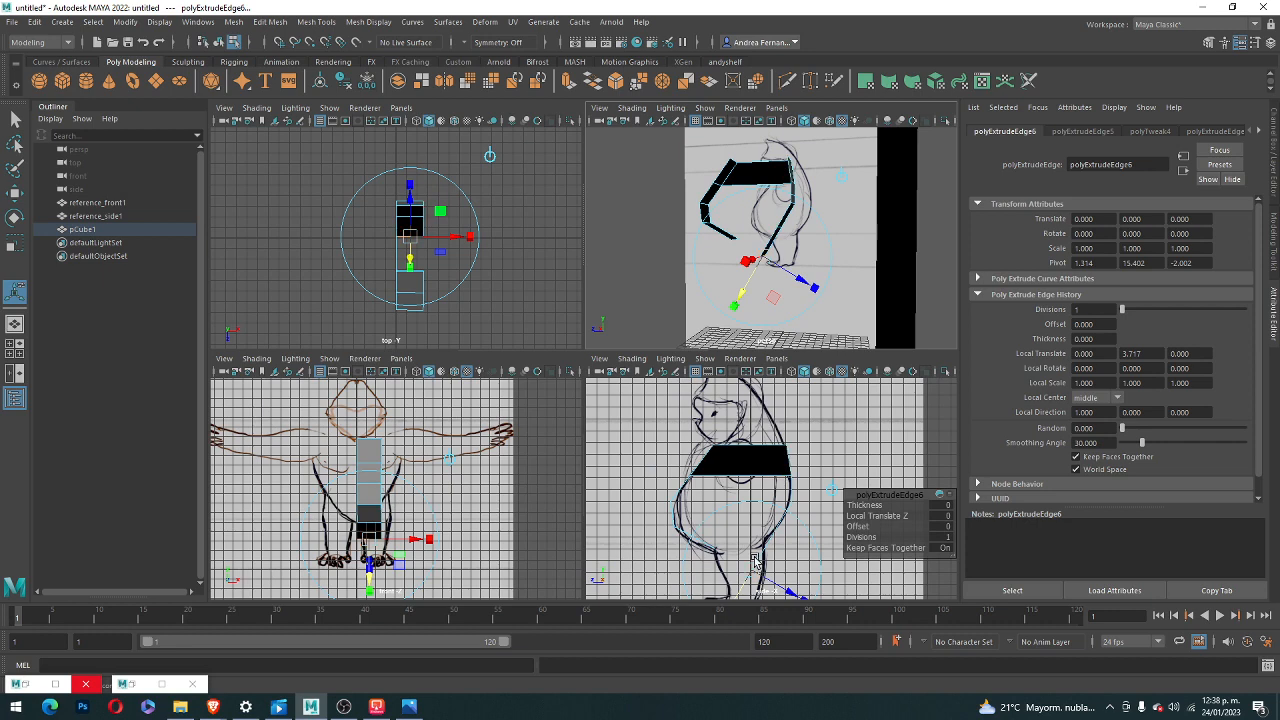
scroll(755, 563, down, 2)
drag(748, 578, 750, 548)
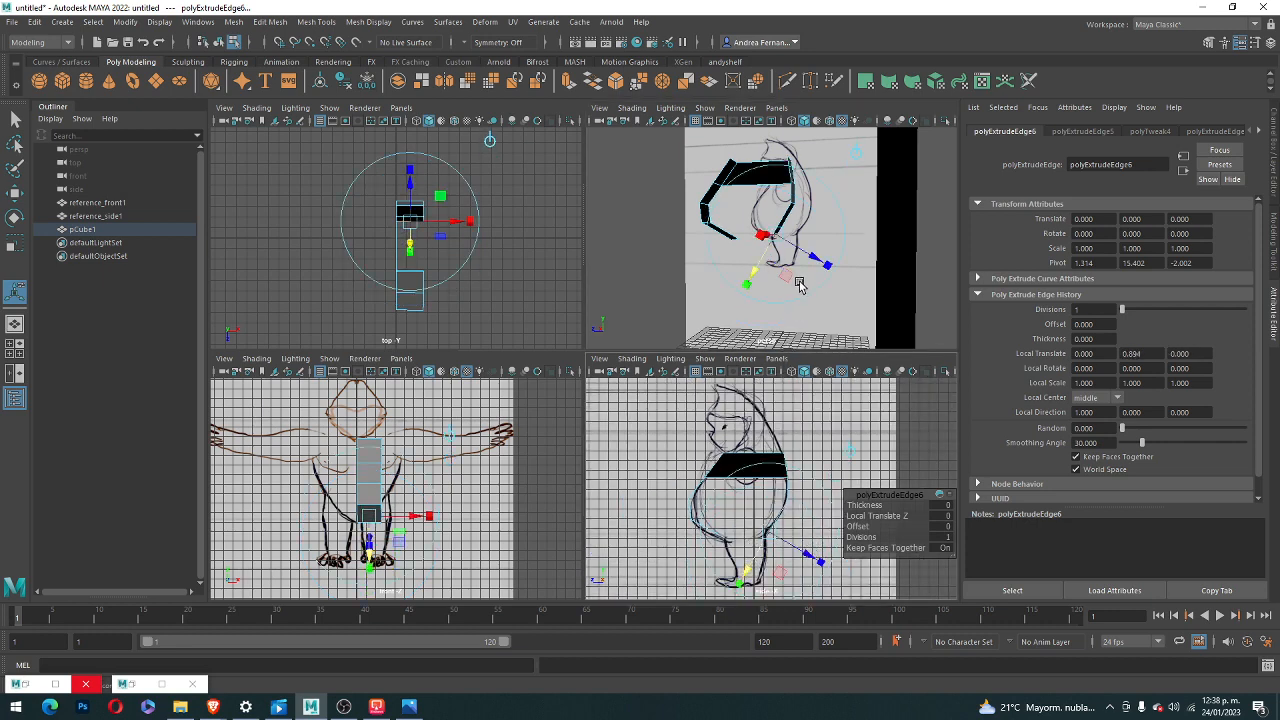
middle_click(856, 308)
- Examine the curved front and back strips of the torso against the front and side reference drawings
click(666, 160)
scroll(751, 275, down, 5)
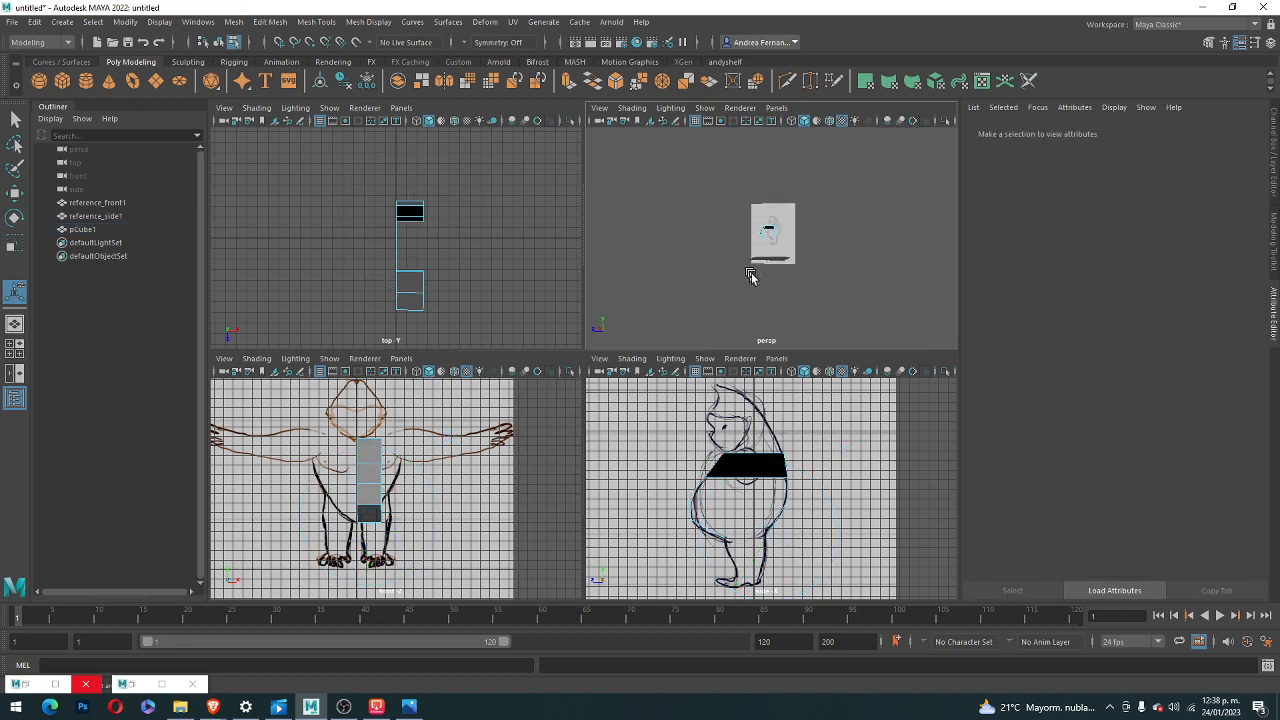
mouse_move(751, 275)
alt+mouse_down()
mouse_move(783, 354)
mouse_move(798, 291)
mouse_move(586, 289)
mouse_move(676, 372)
mouse_move(757, 262)
alt+mouse_up()
scroll(798, 291, up, 6)
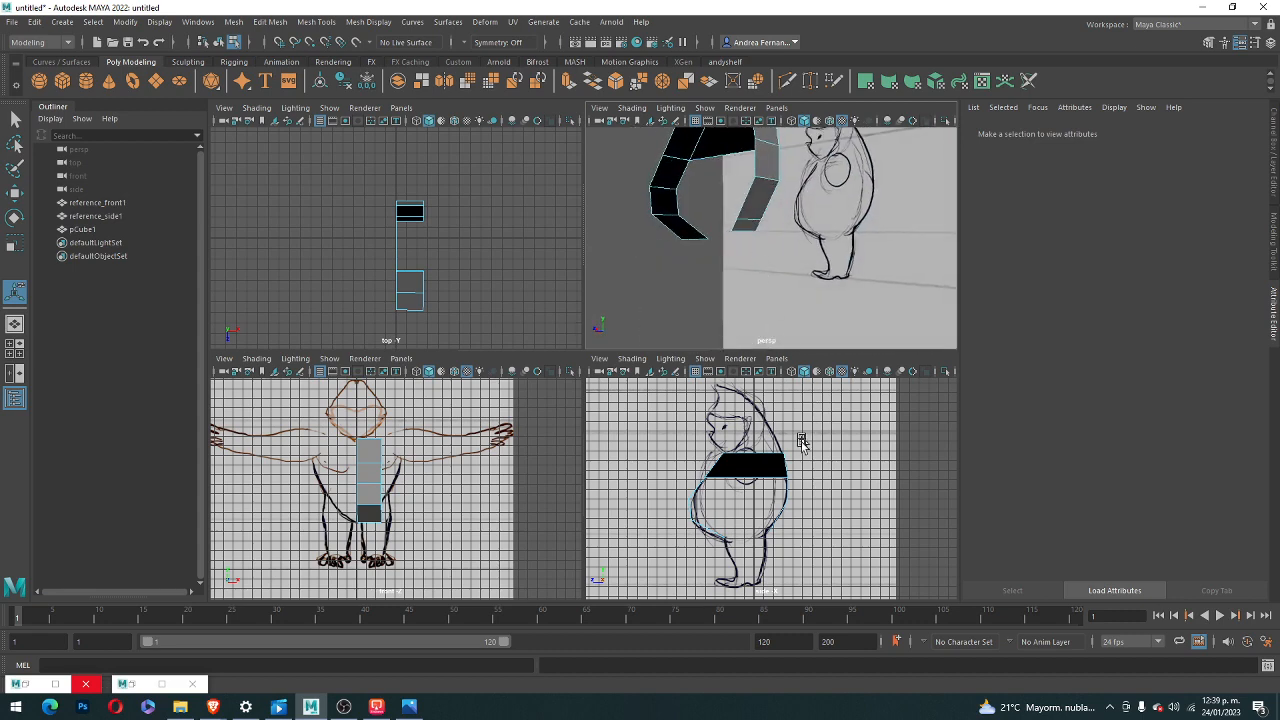
scroll(801, 441, up, 2)
scroll(764, 322, down, 3)
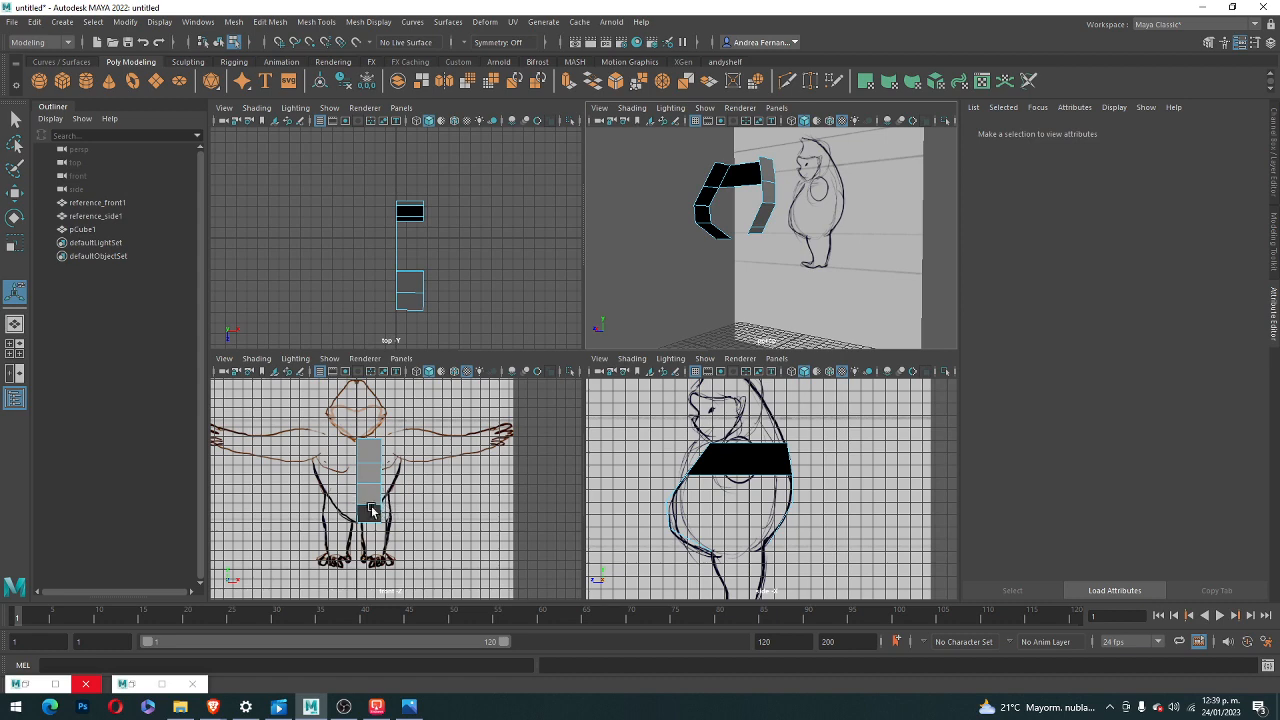
scroll(380, 513, up, 1)
scroll(665, 330, down, 2)
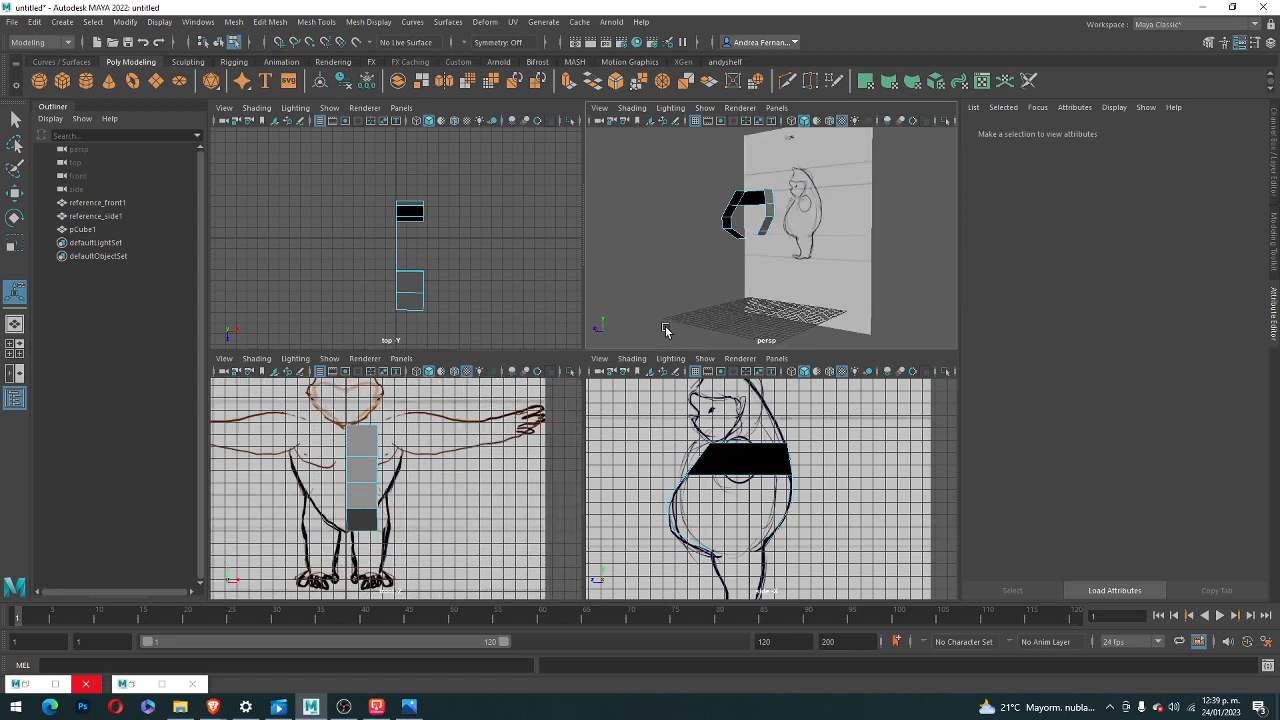
- Return the torso mesh to object mode and compare it with the front reference drawing
right_click(750, 460)
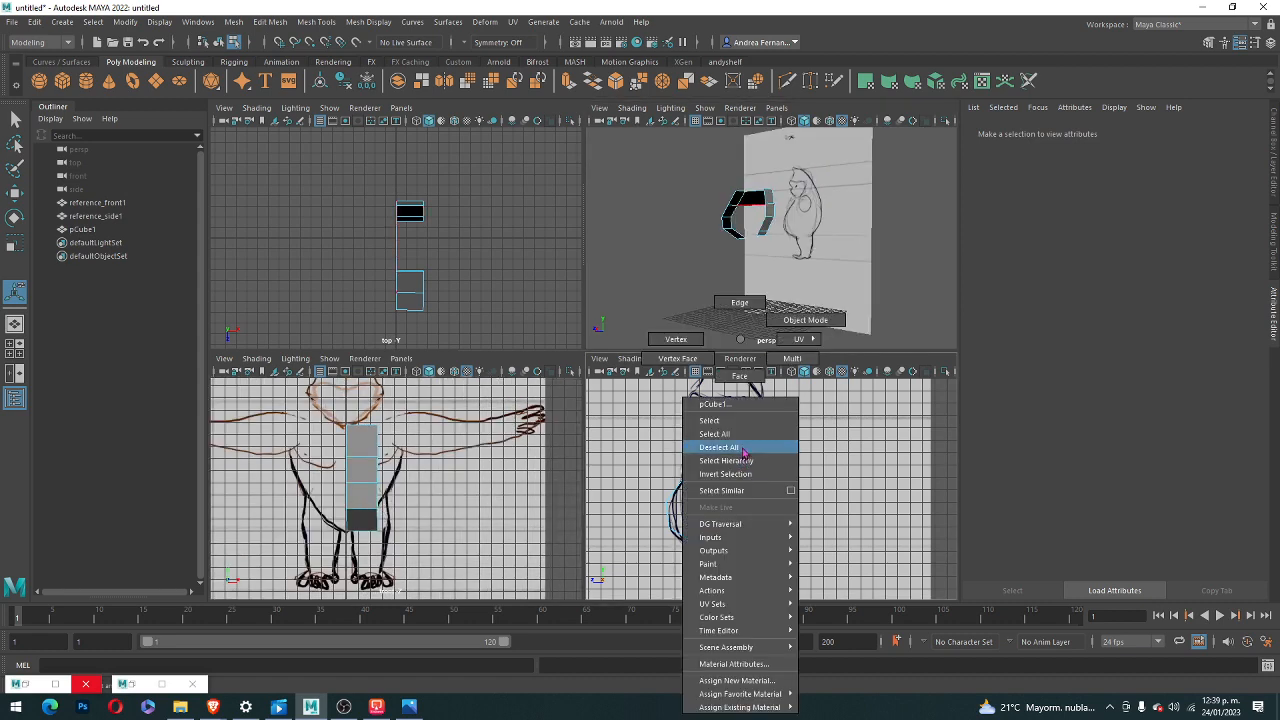
right_drag(753, 358, 805, 320)
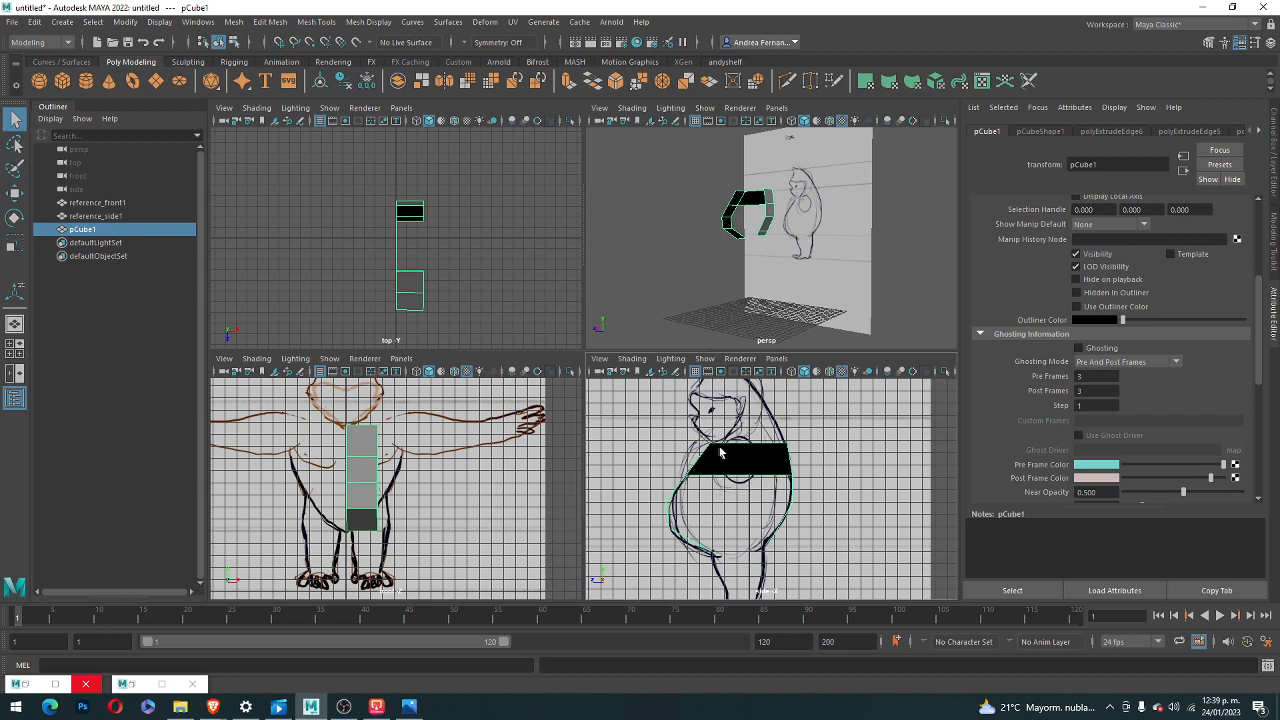
alt+drag(750, 338, 926, 260)
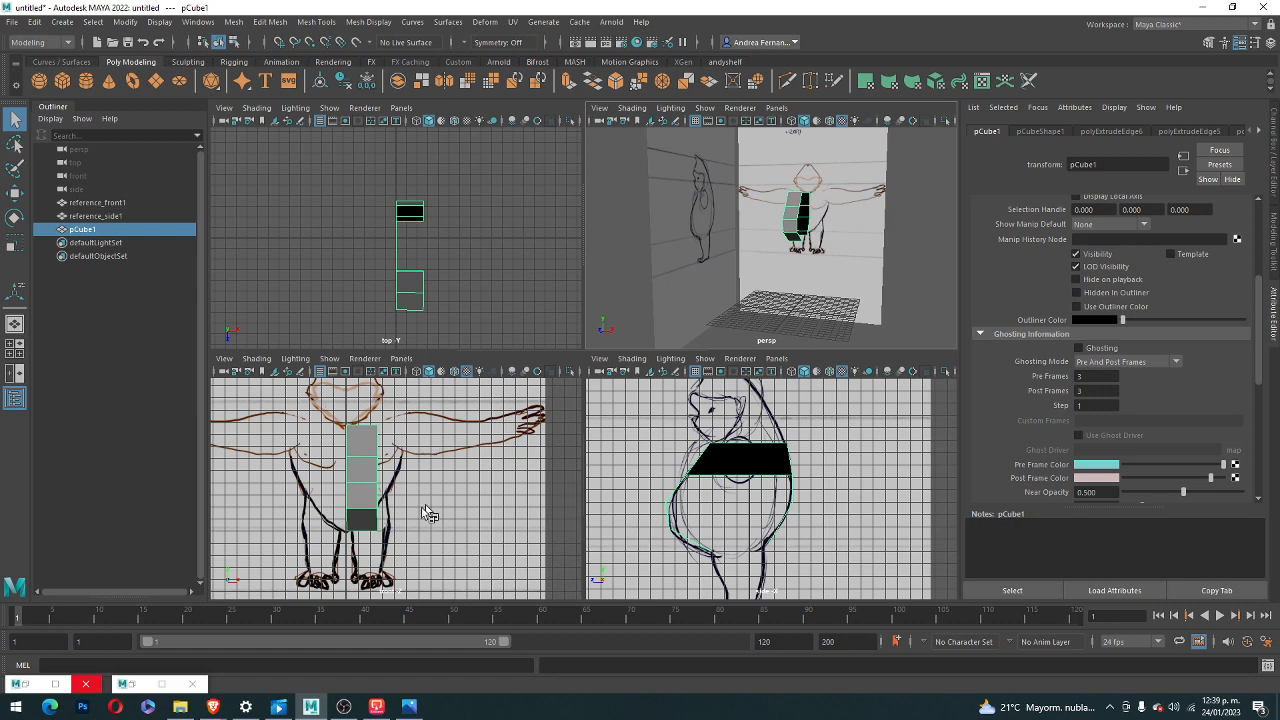
click(344, 706)
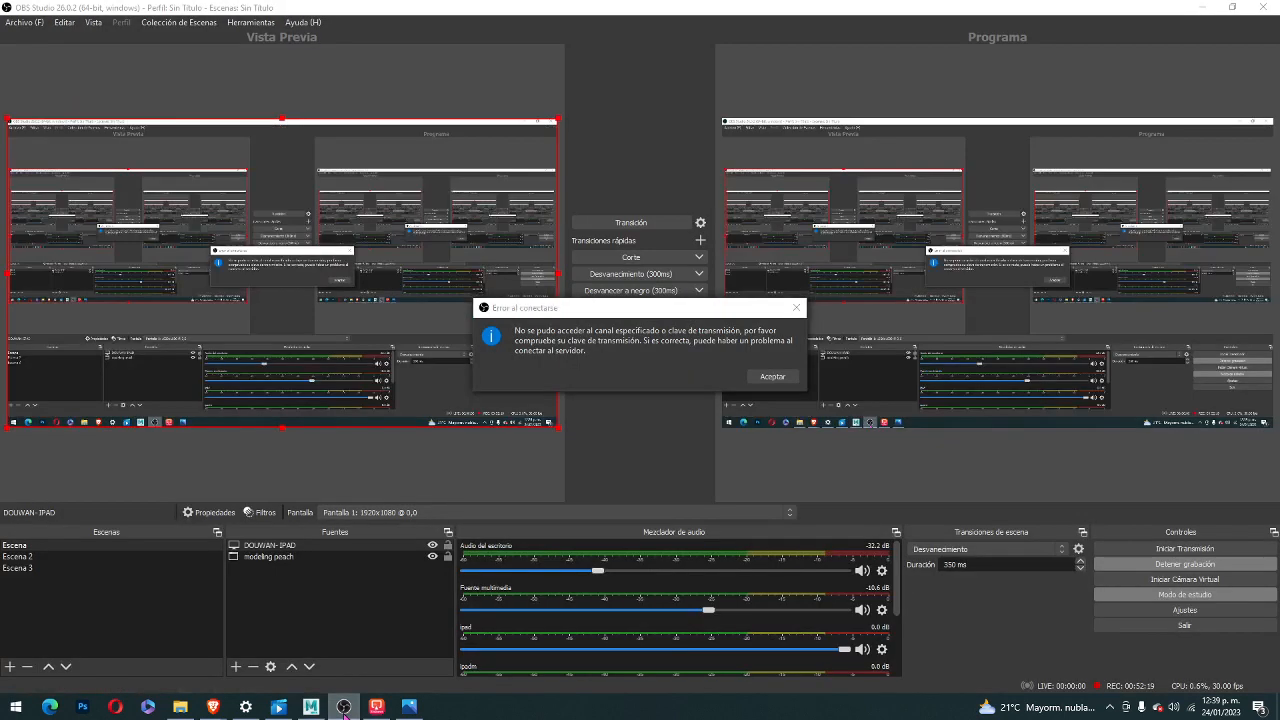
click(311, 706)
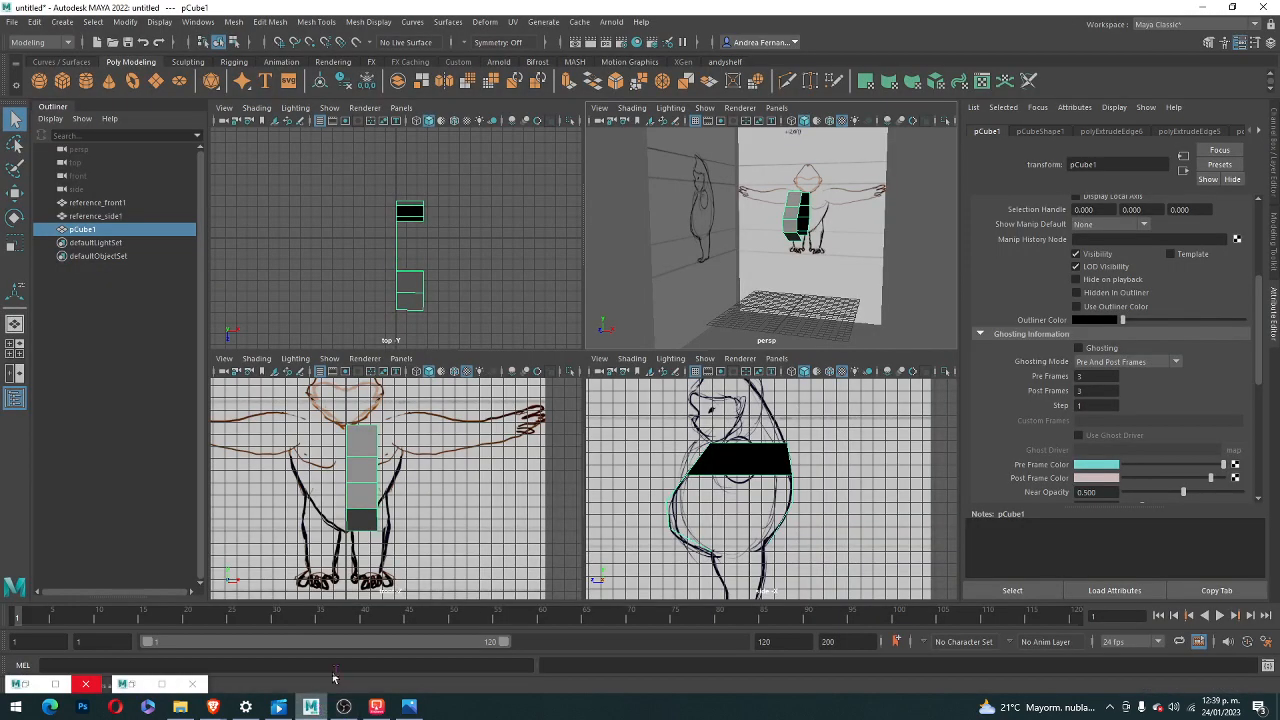
- Switch the torso mesh to vertex mode and raise the outer vertex of the belly's lower front row along Y
scroll(372, 536, up, 4)
scroll(376, 543, down, 2)
alt+middle_drag(416, 512, 538, 479)
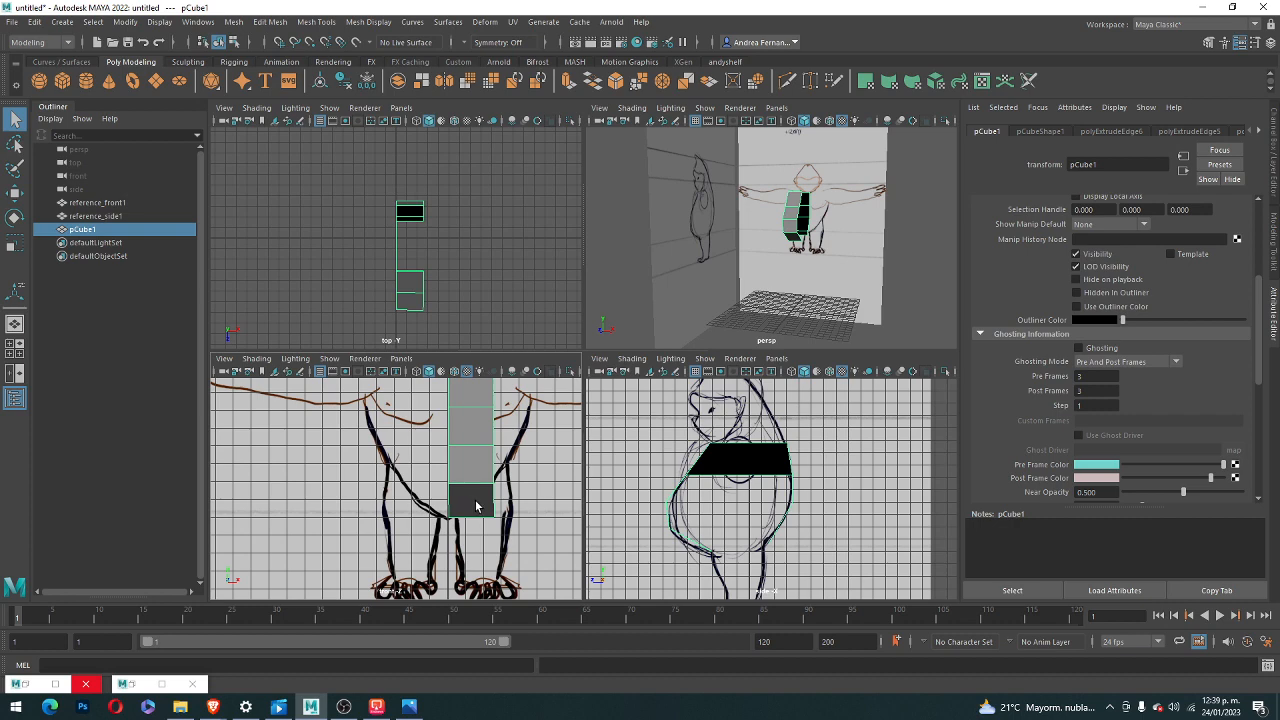
right_drag(476, 482, 414, 340)
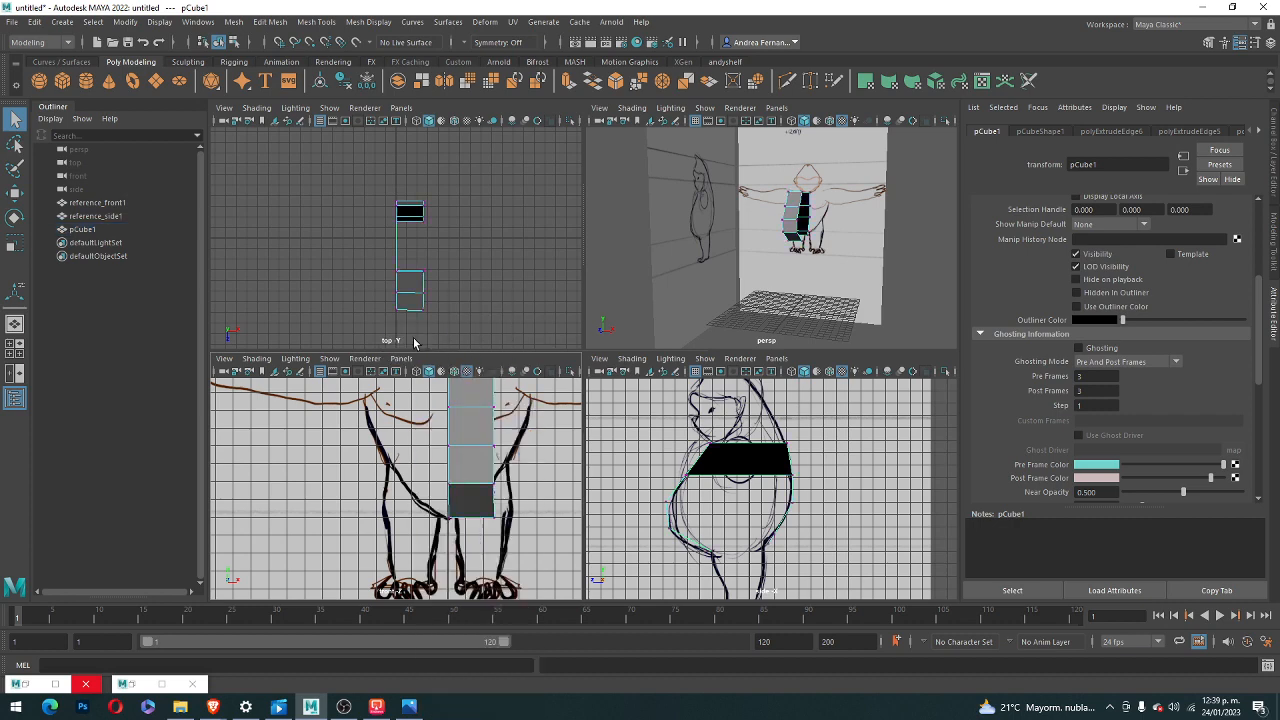
click(494, 492)
key(w)
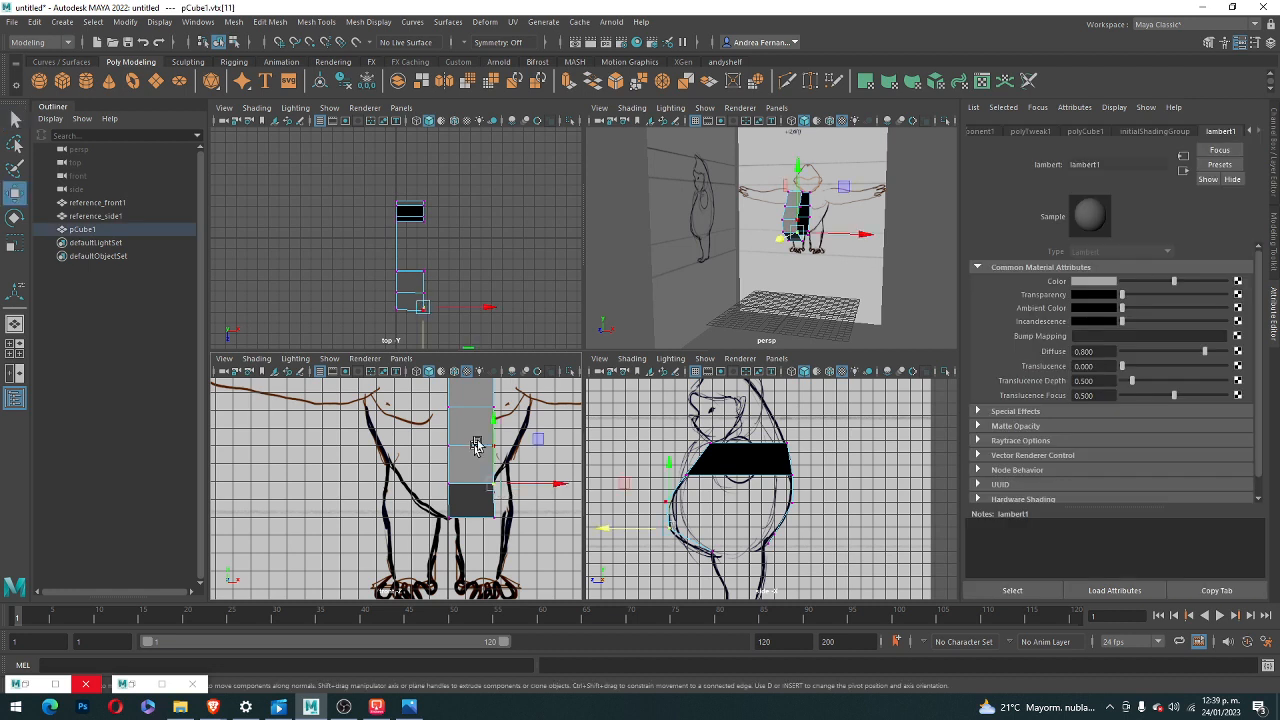
drag(490, 422, 490, 397)
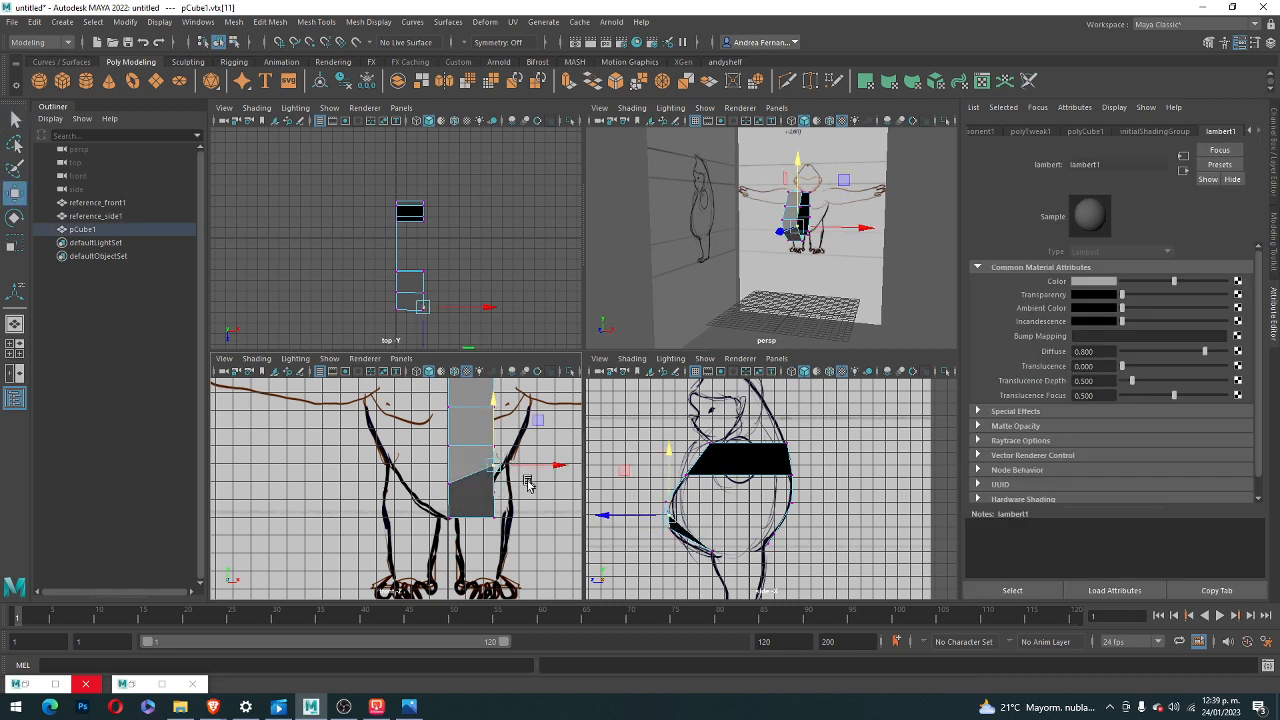
- Raise the outer bottom vertices of the front and back strips along Y to follow the lower belly curve
click(497, 515)
drag(489, 455, 491, 420)
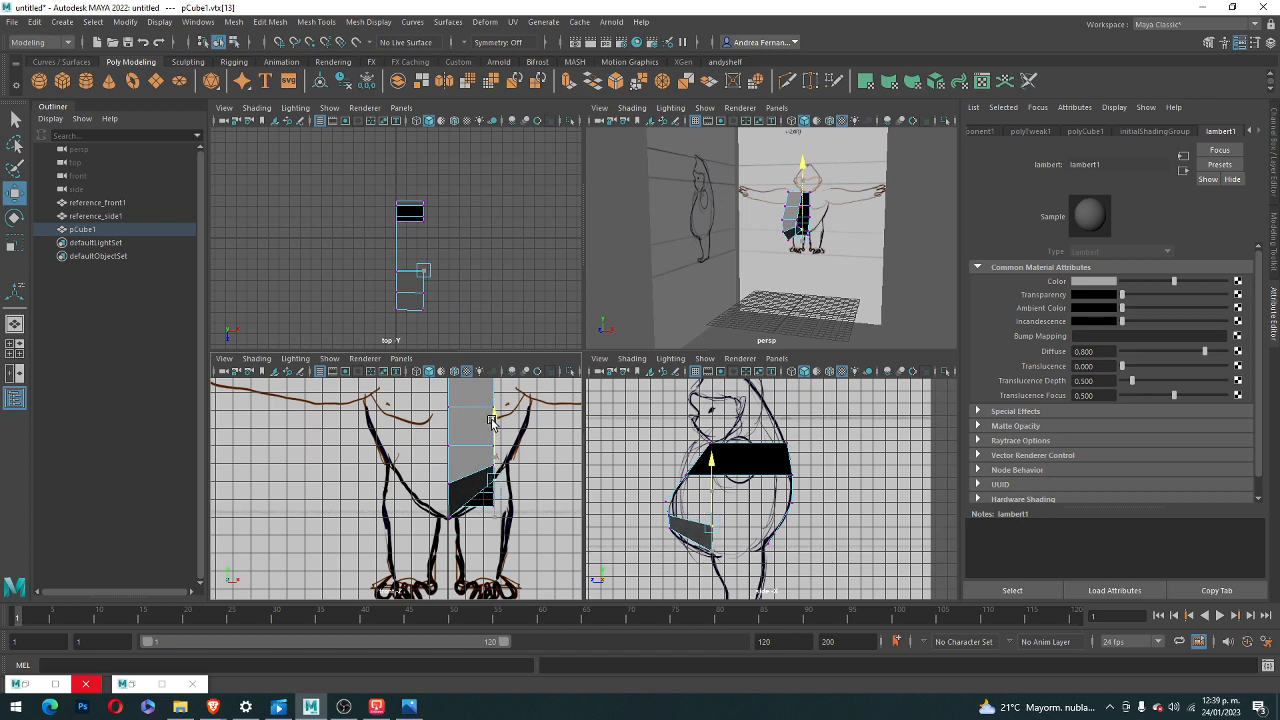
click(496, 480)
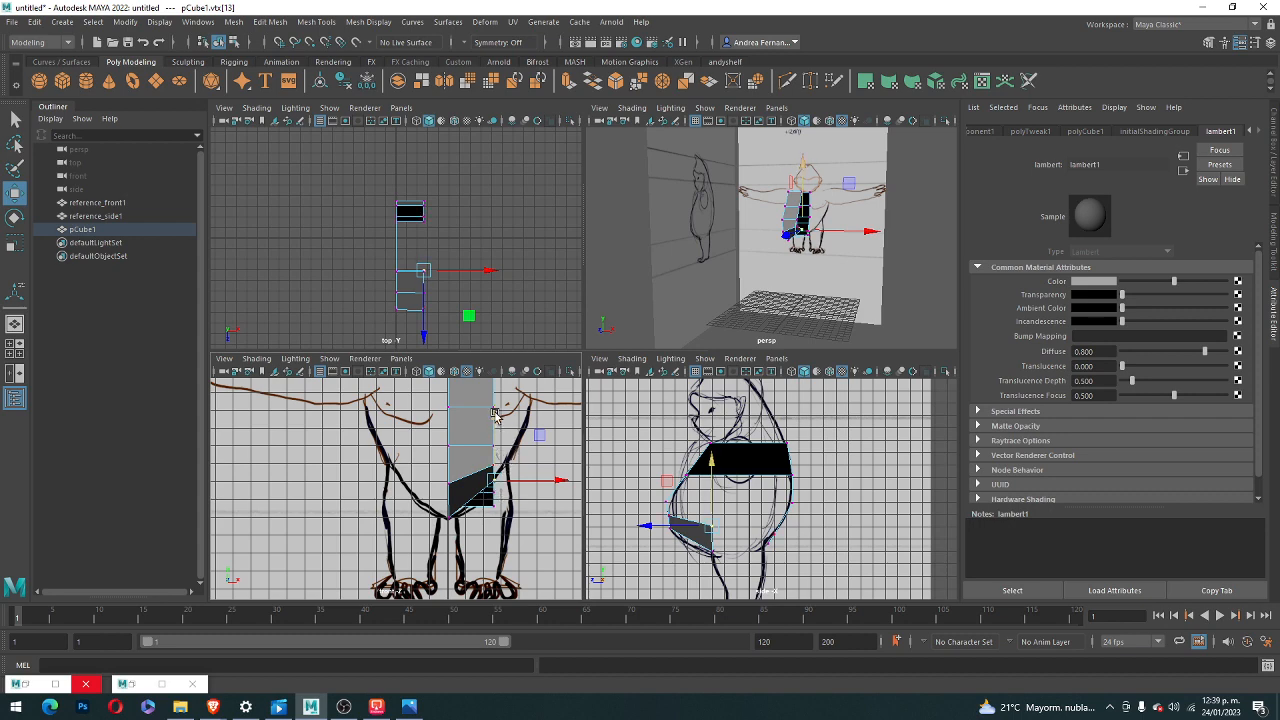
click(491, 505)
drag(489, 447, 497, 402)
click(490, 491)
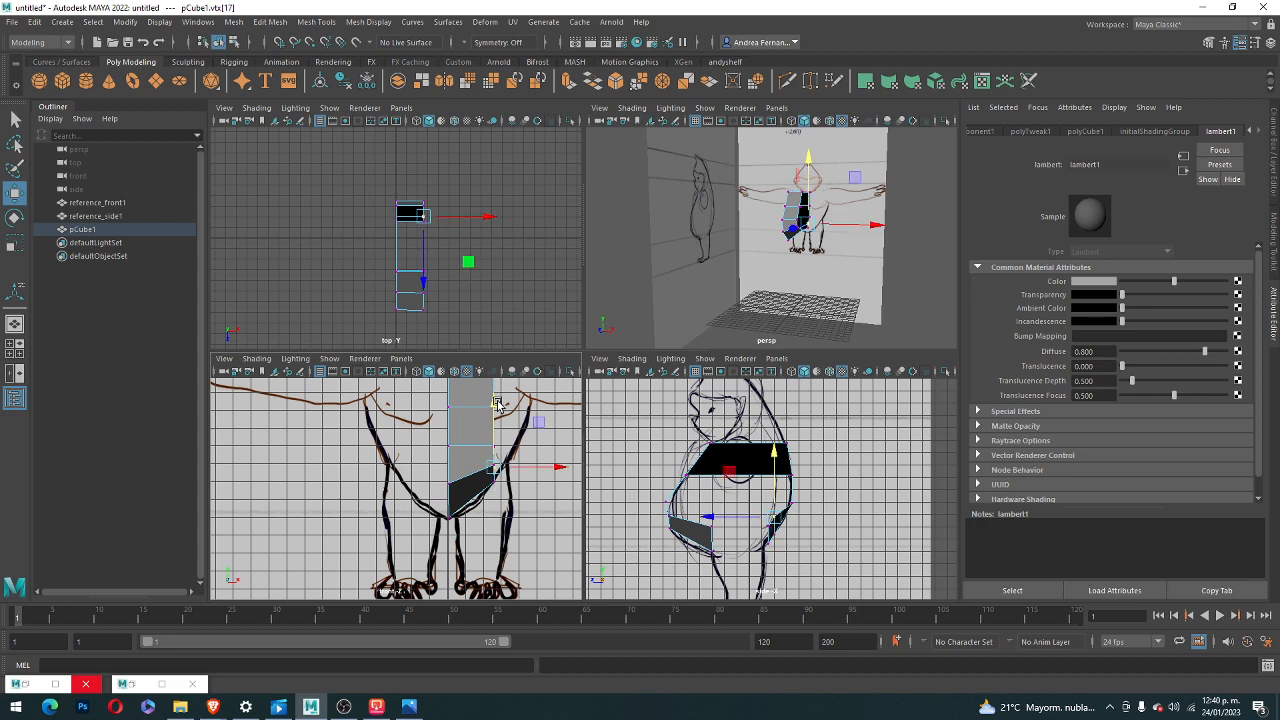
- Enlarge the front view and raise the outer vertex of the mid-belly row slightly along Y
click(481, 456)
key(space)
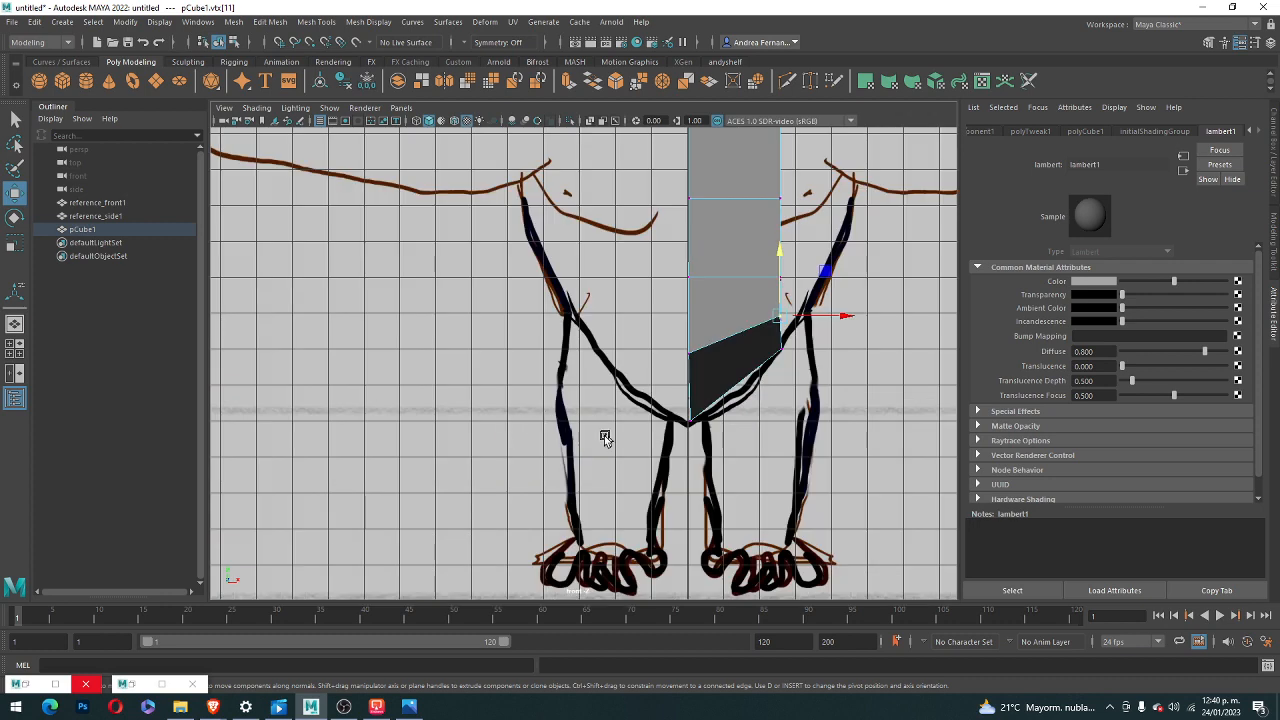
scroll(606, 437, down, 2)
alt+middle_drag(606, 437, 498, 532)
click(604, 390)
click(603, 440)
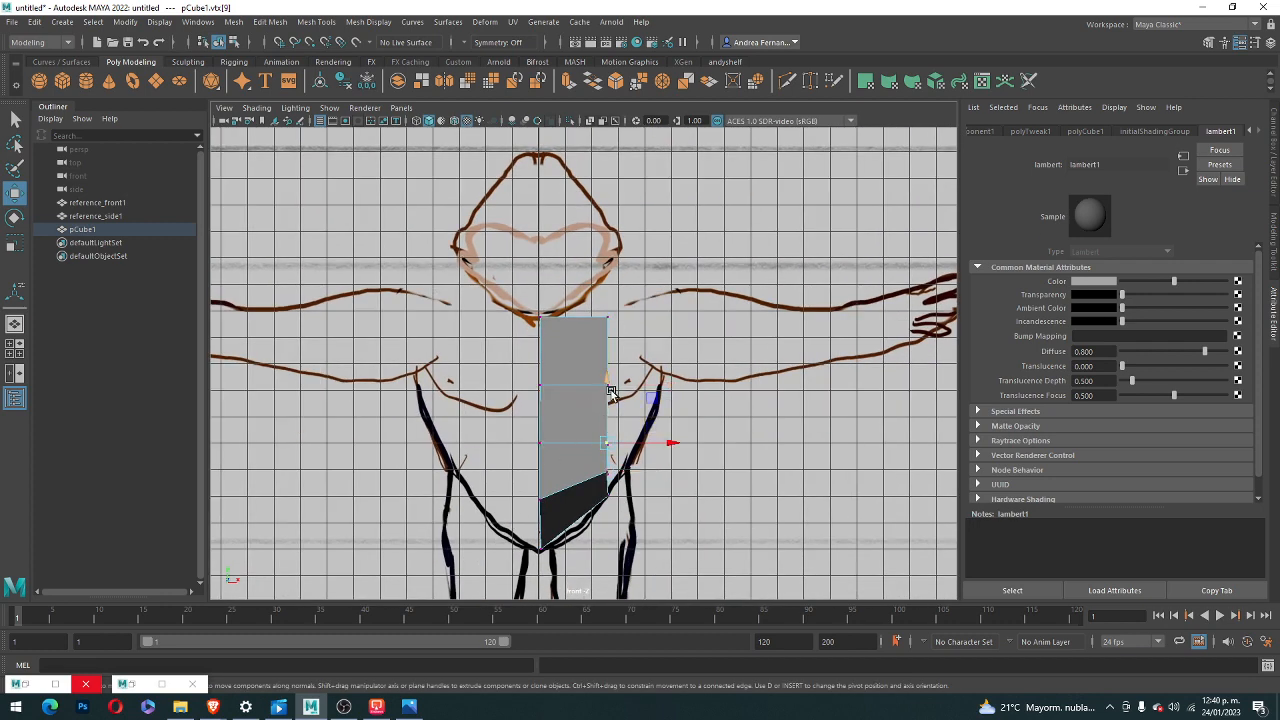
mouse_move(610, 381)
middle_down()
mouse_move(607, 354)
mouse_move(606, 368)
middle_up()
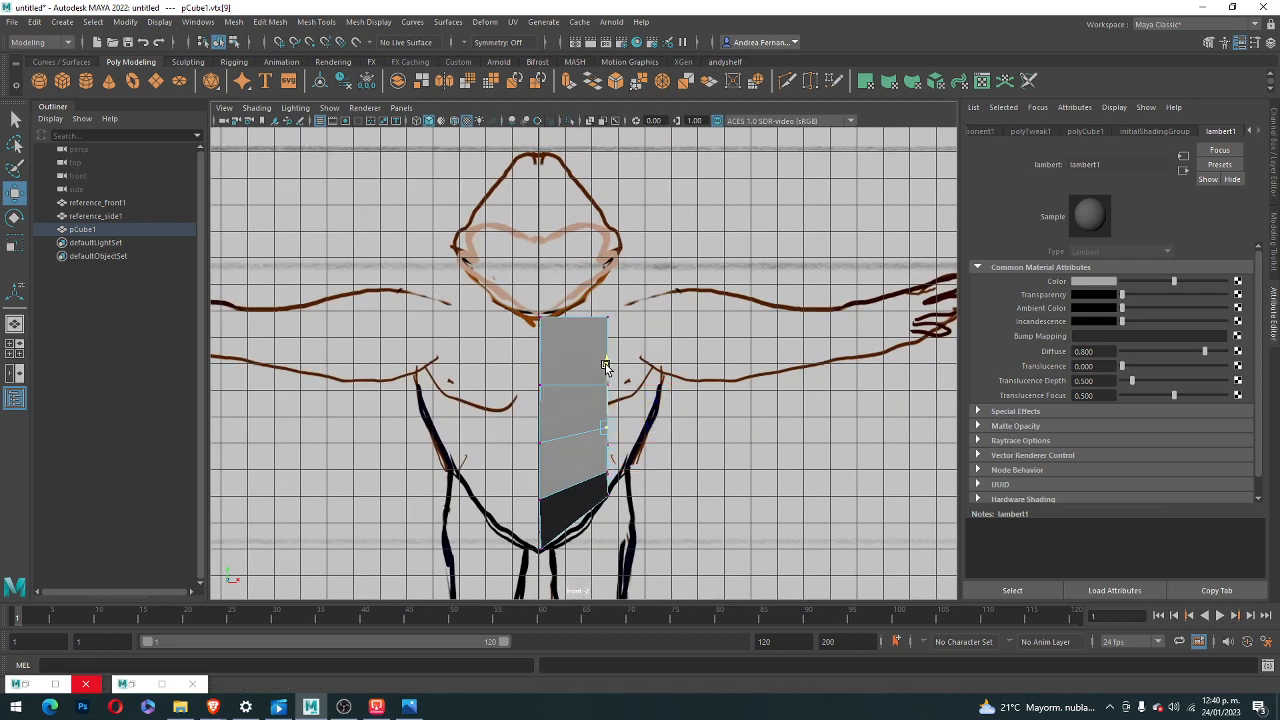
- Raise the outer vertex of the row below the chest slightly along Y, sloping its edge like the rows beneath
click(540, 441)
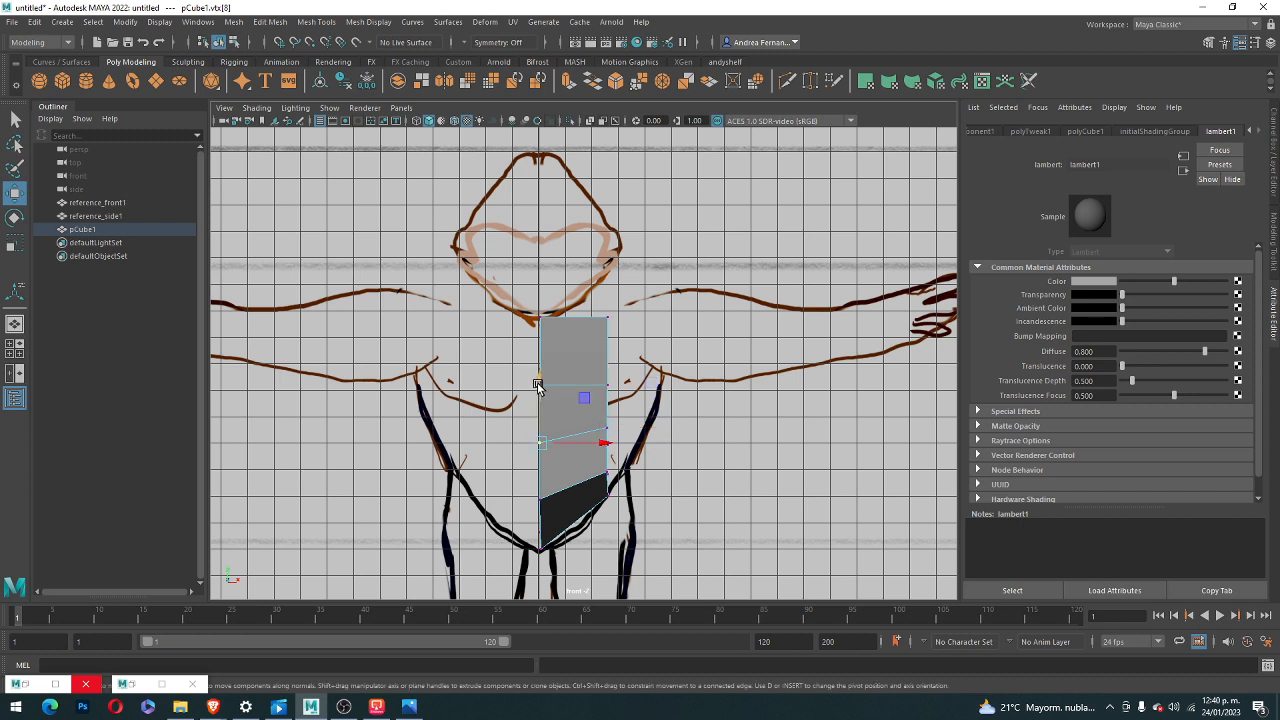
click(607, 384)
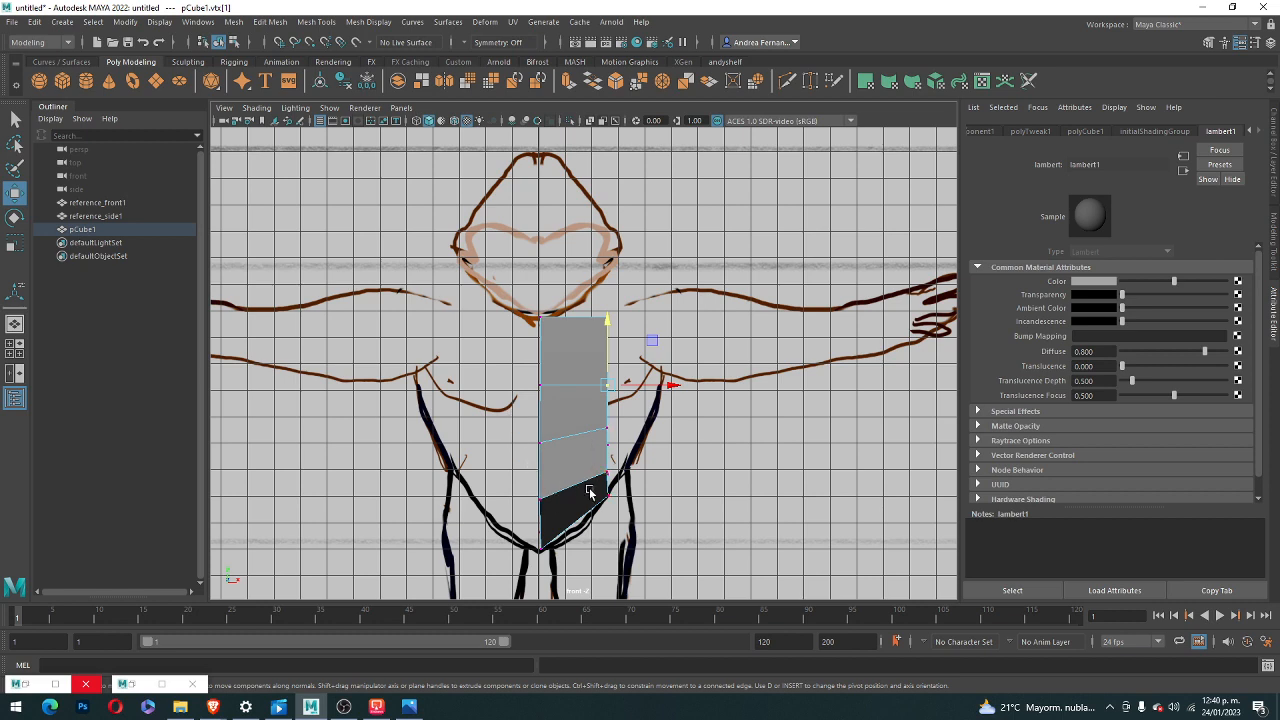
middle_drag(612, 318, 609, 305)
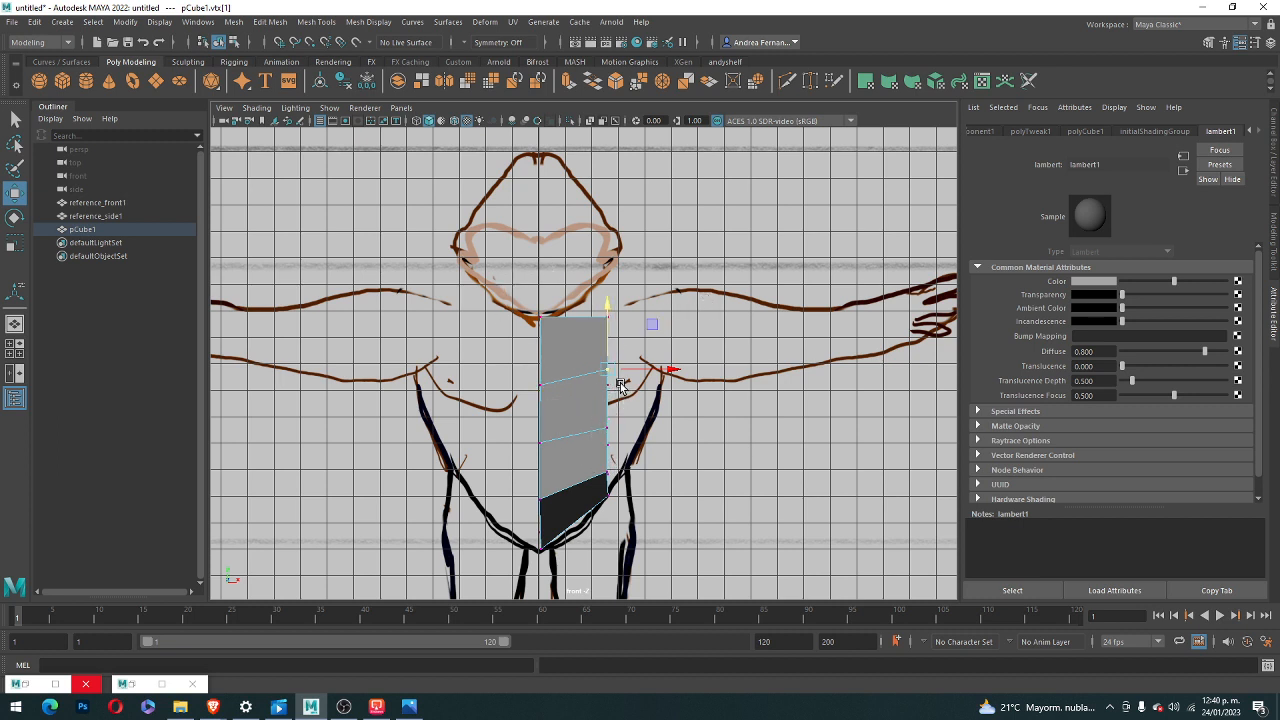
- Raise the torso's top outer vertex along Y toward the shoulder line and undo the small sideways move
click(569, 305)
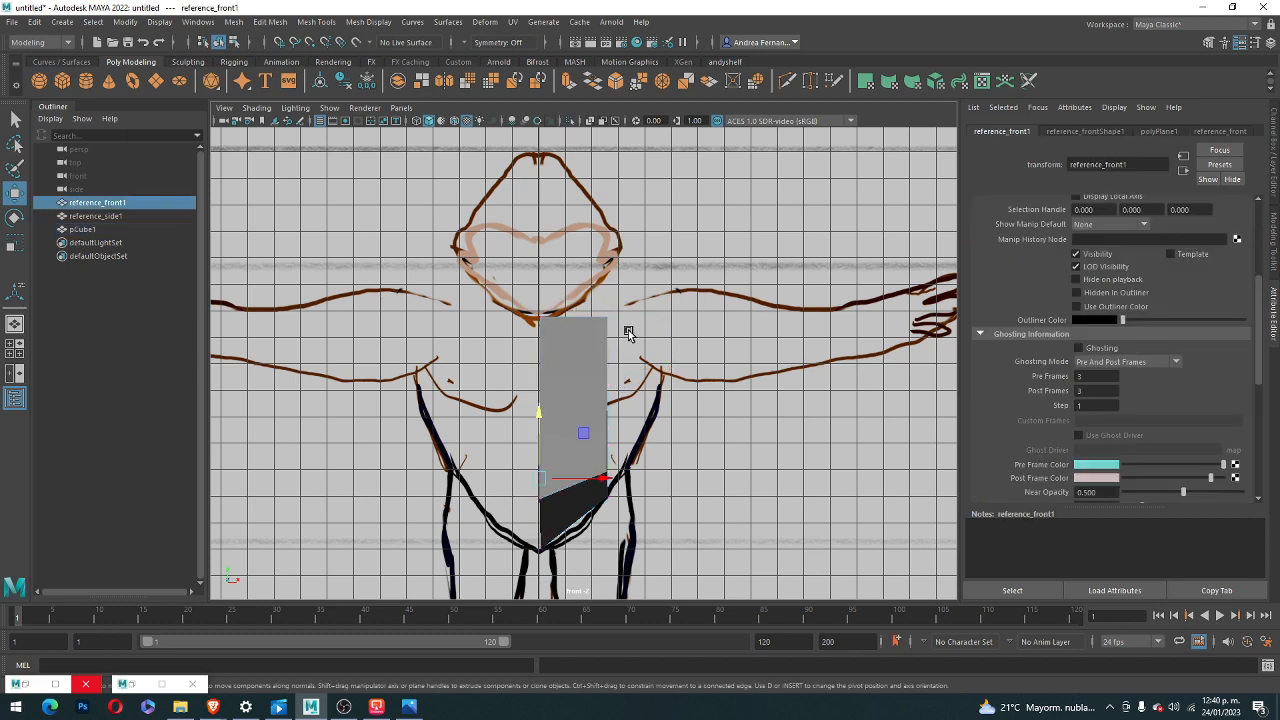
click(602, 326)
right_drag(601, 325, 534, 322)
click(607, 320)
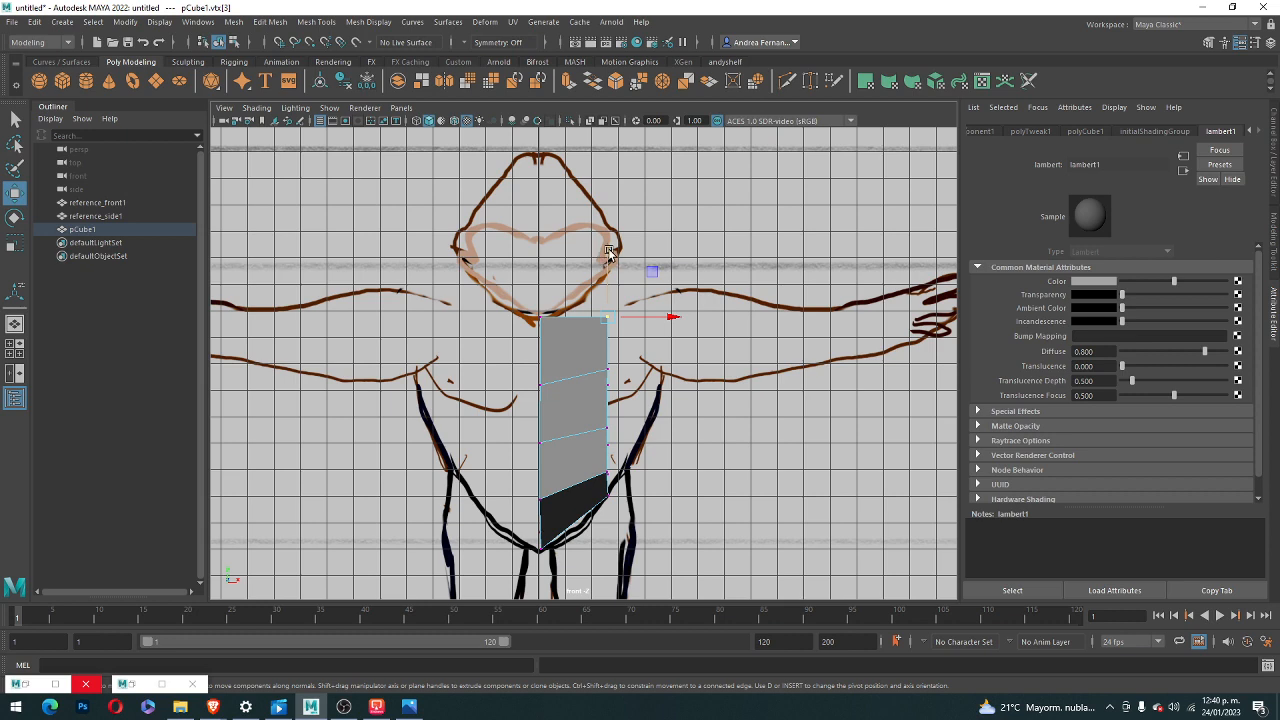
drag(609, 253, 608, 233)
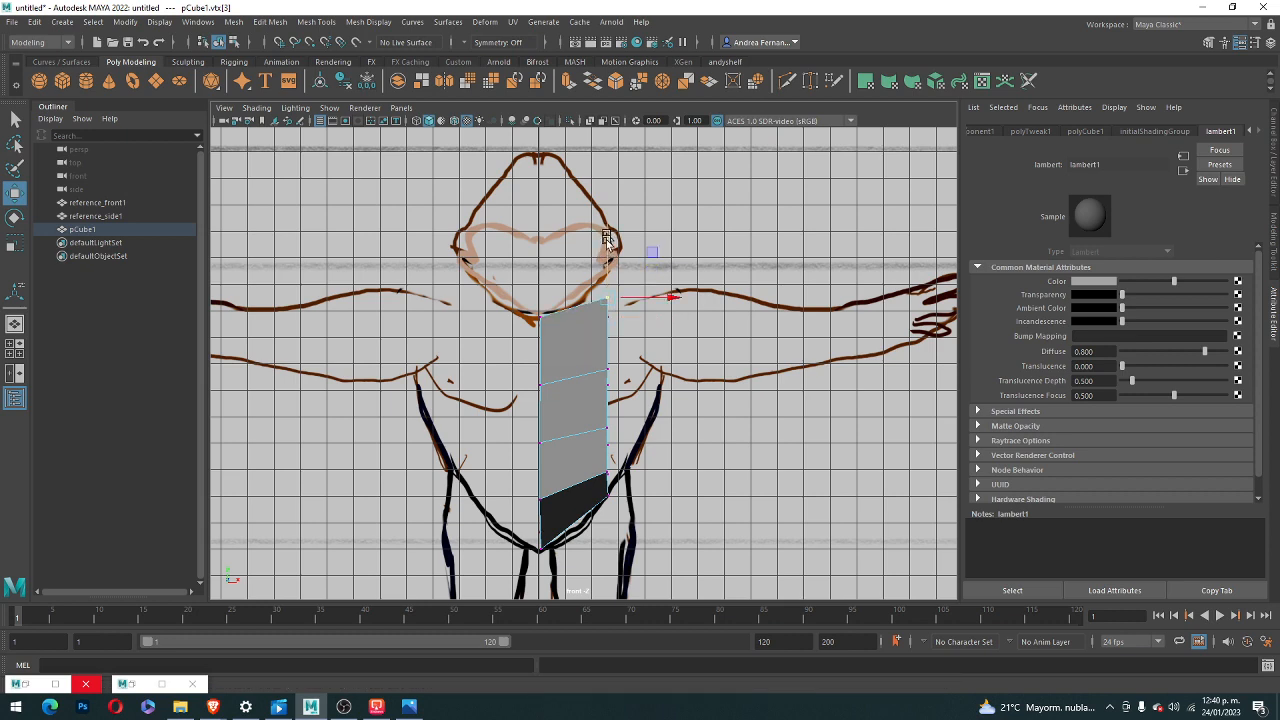
click(628, 297)
key(ctrl+z)
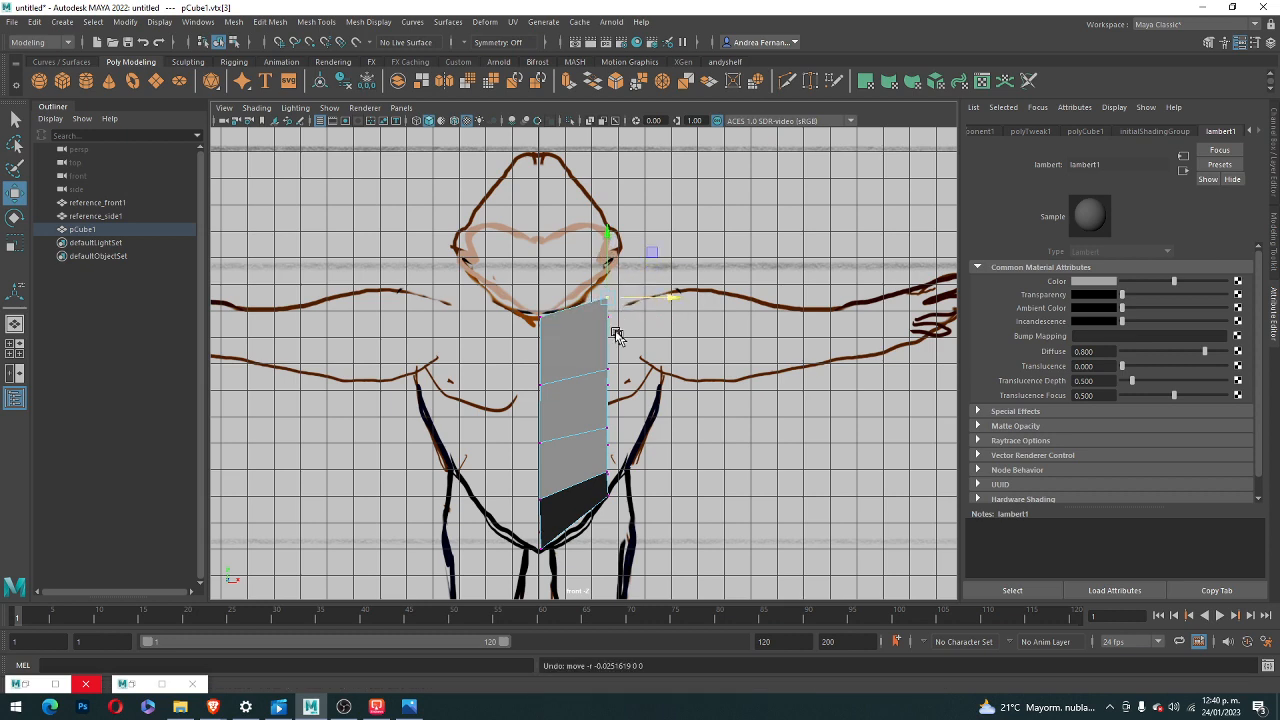
- Extrude the top outer edge of the front strip about 2.58 units outward, toward the shoulder, to add a chest face
right_drag(553, 292, 558, 262)
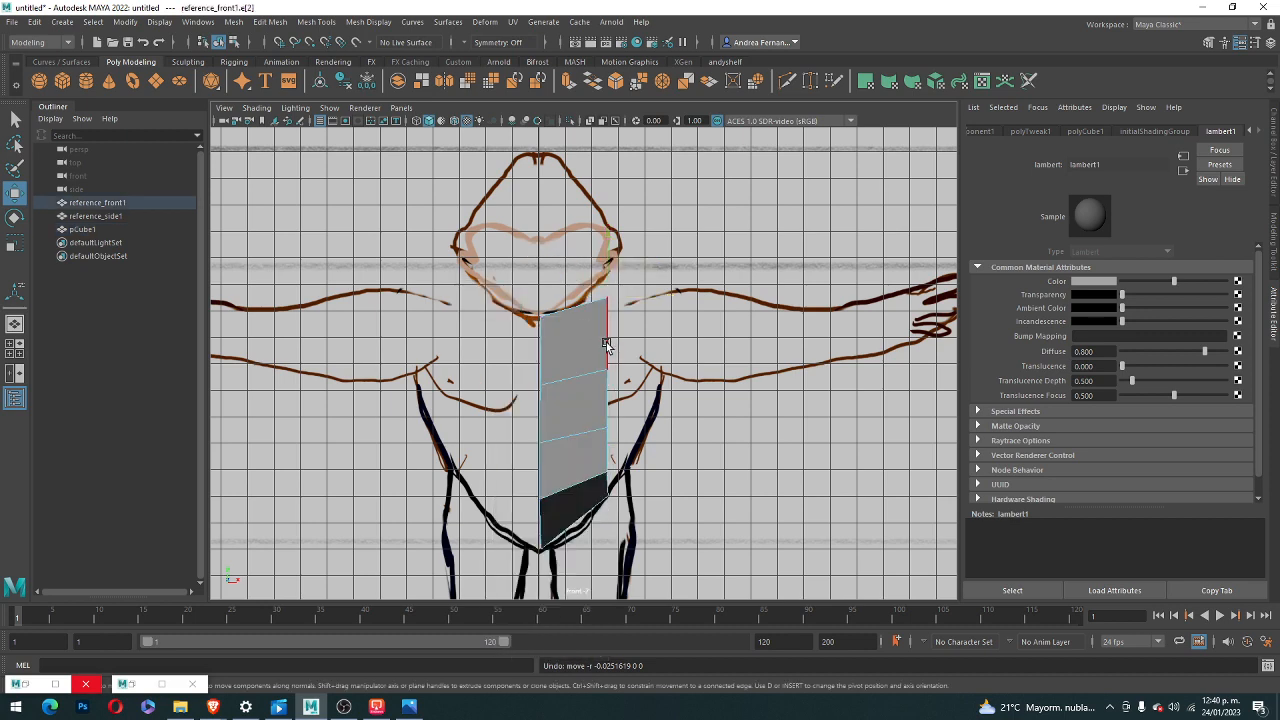
click(606, 345)
key(space)
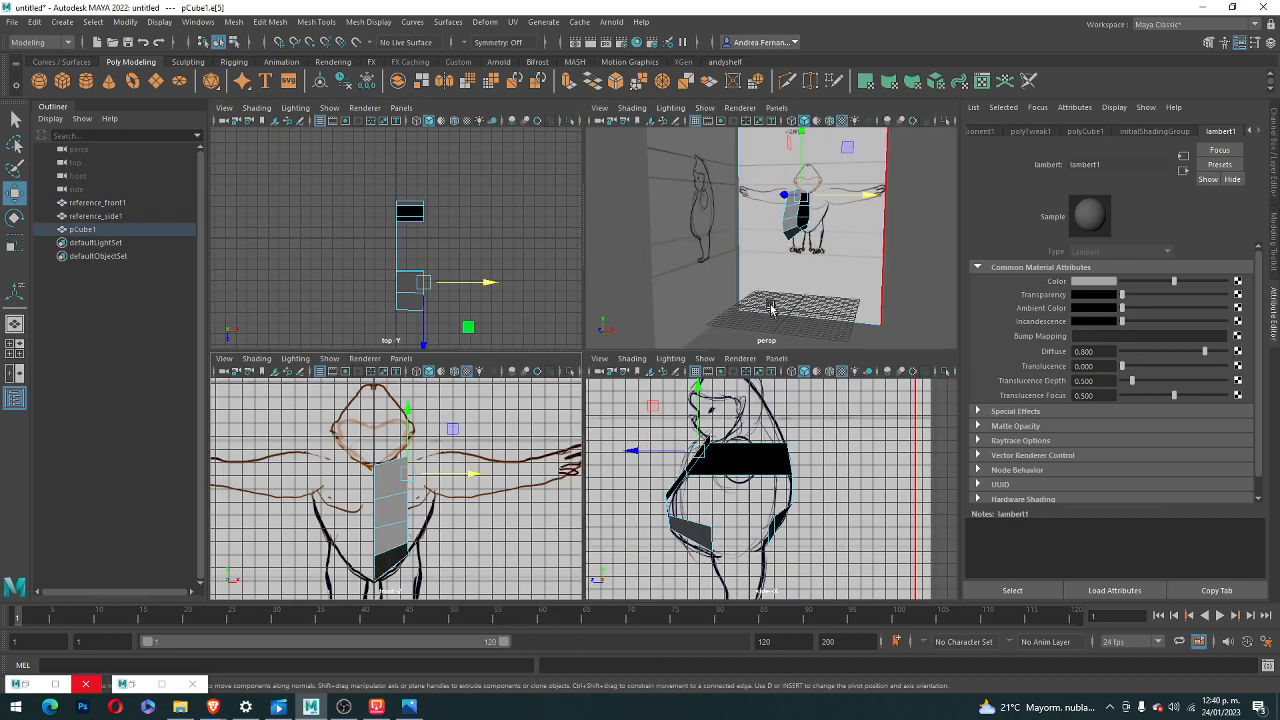
scroll(783, 237, up, 3)
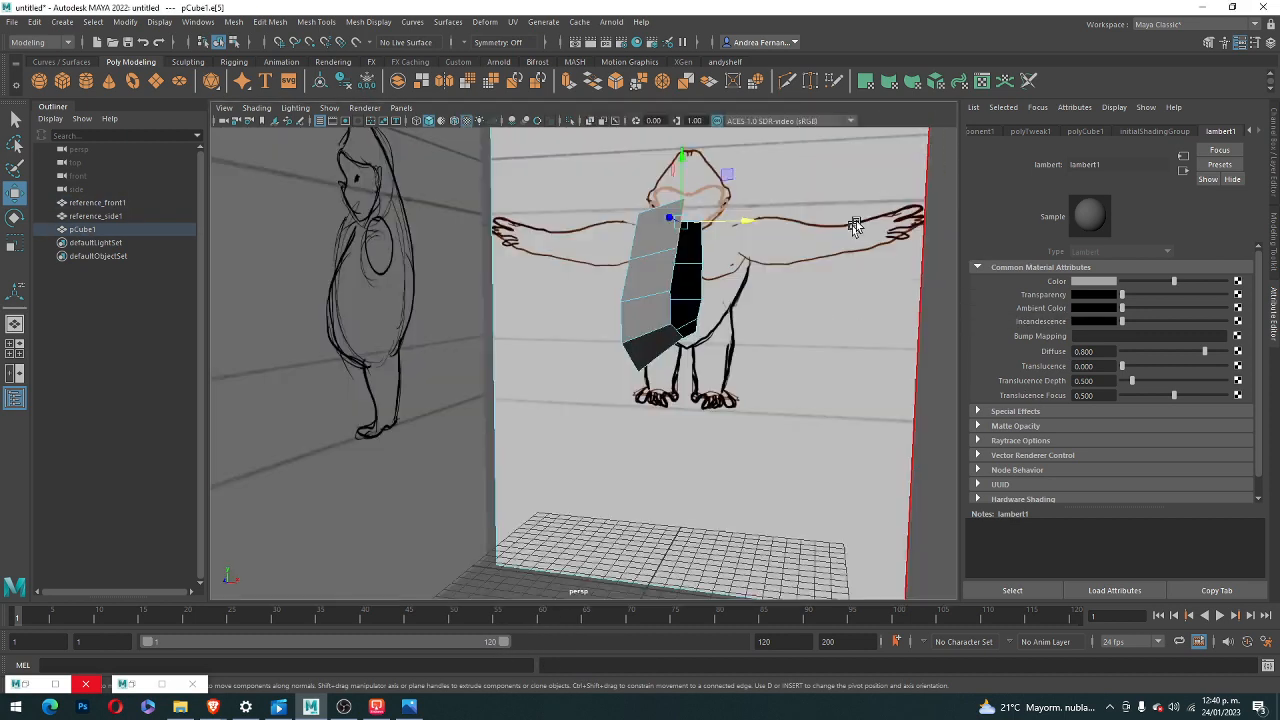
key(space)
scroll(722, 248, up, 3)
key(f)
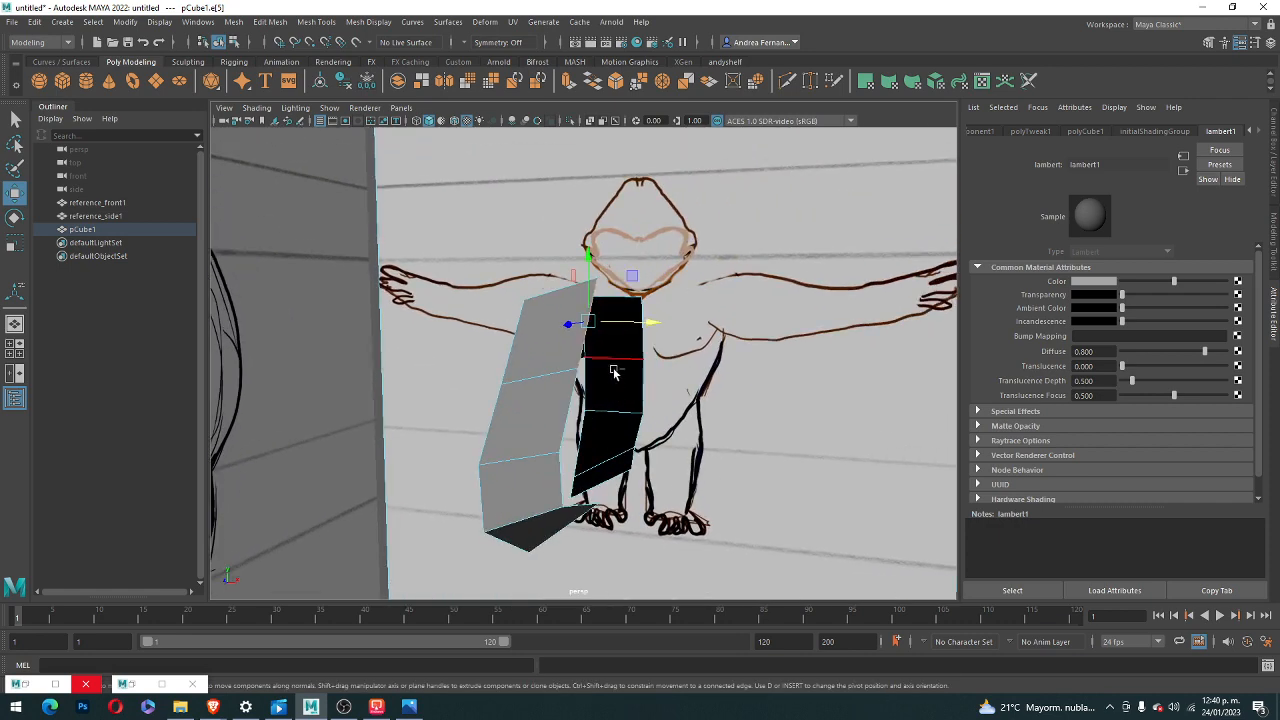
key(ctrl+e)
key(space)
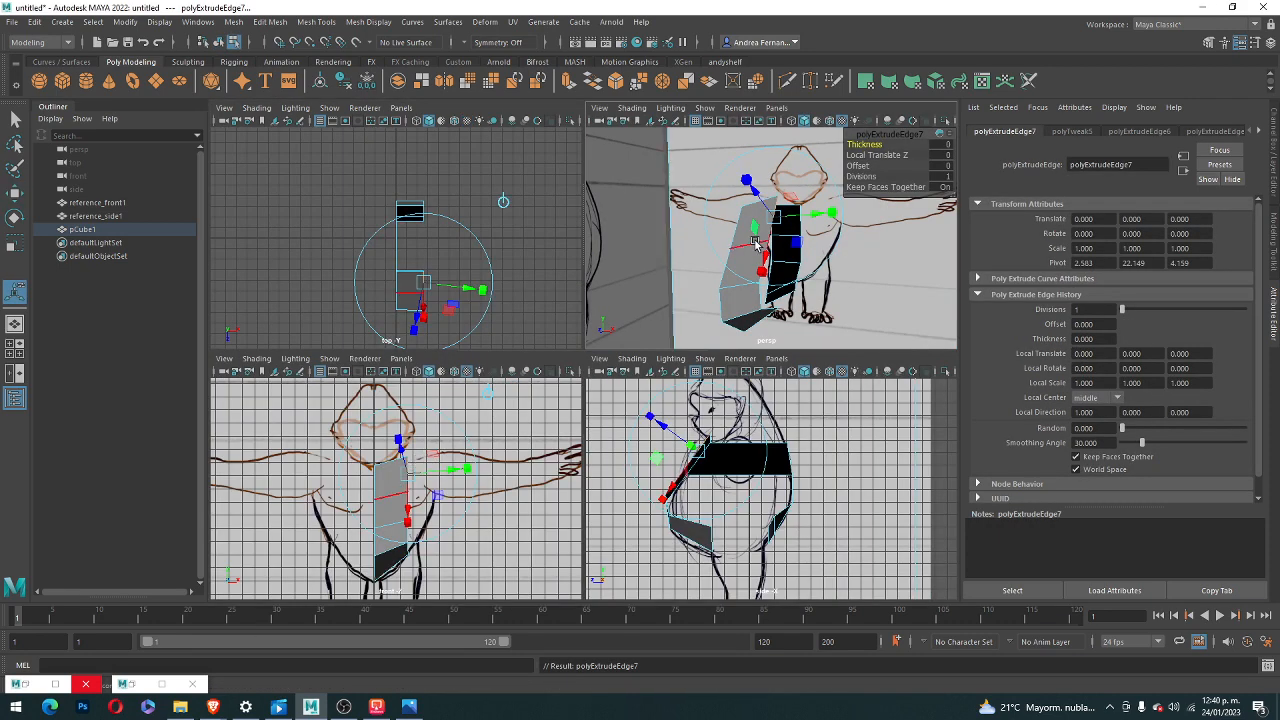
drag(803, 220, 844, 218)
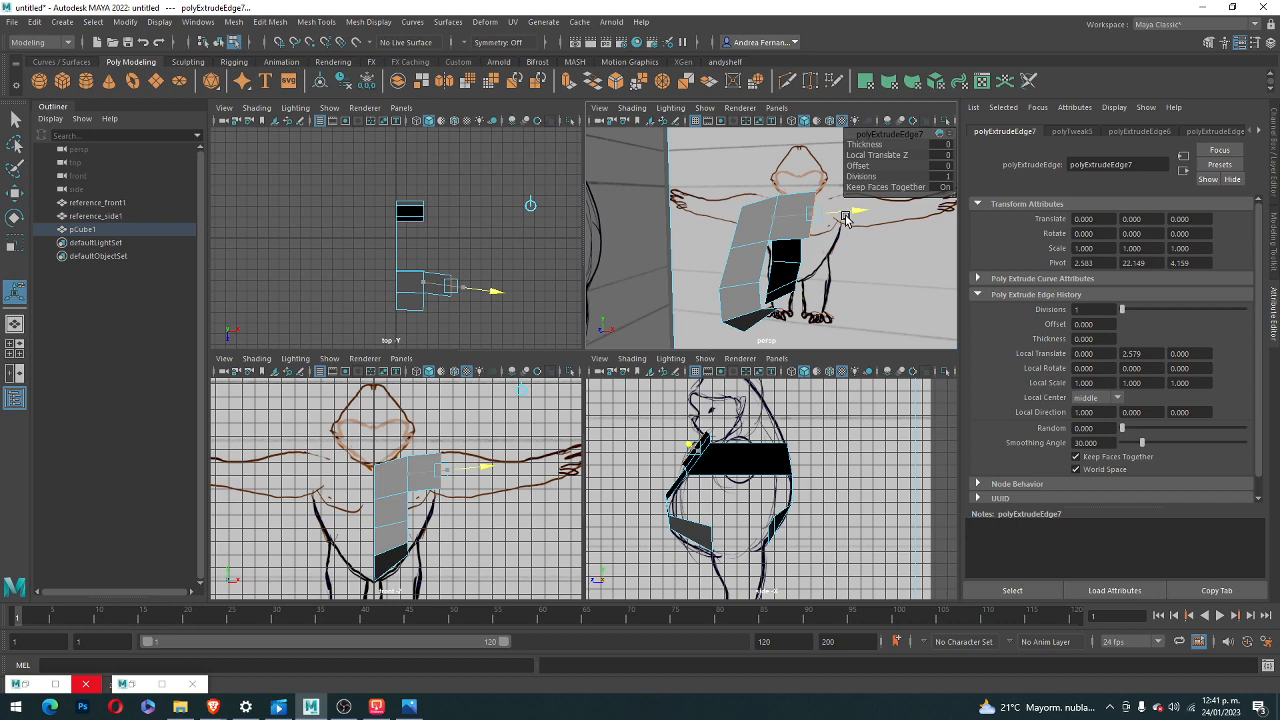
click(845, 216)
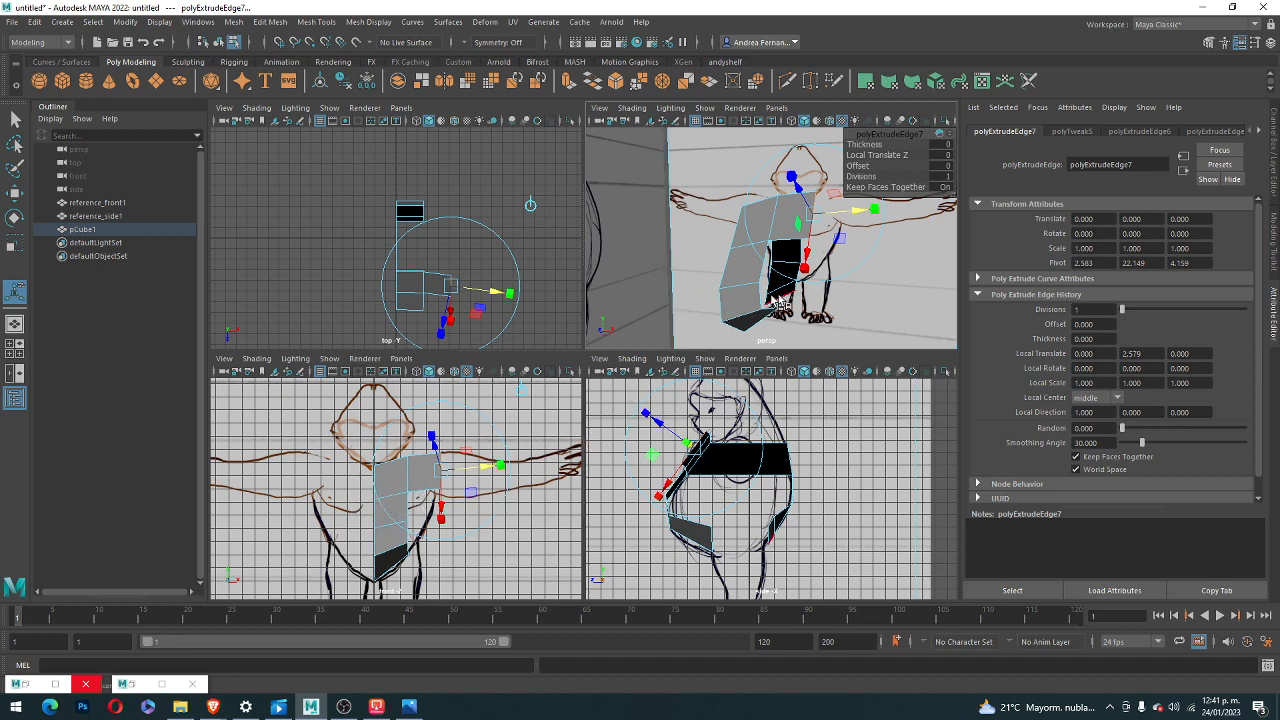
click(889, 305)
- Extrude the lower edge of the new chest face about 2.82 units downward to add a second face beneath it
right_drag(794, 222, 805, 181)
click(790, 238)
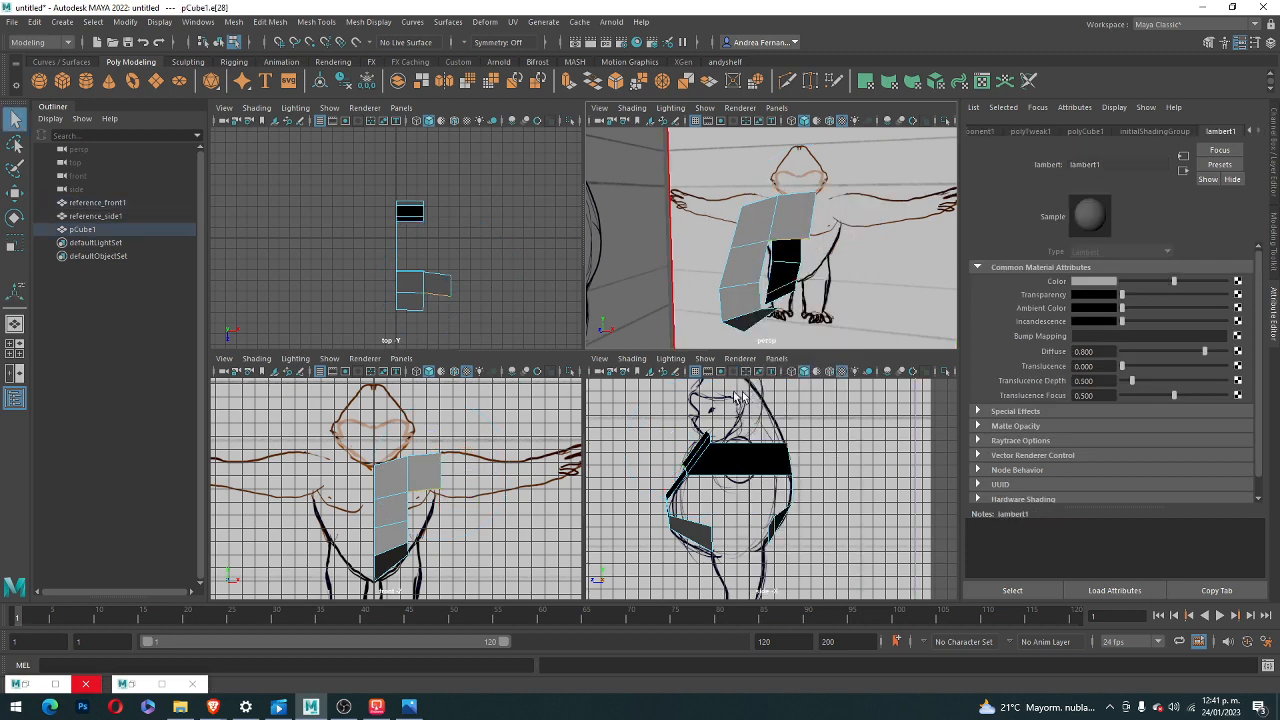
key(ctrl+e)
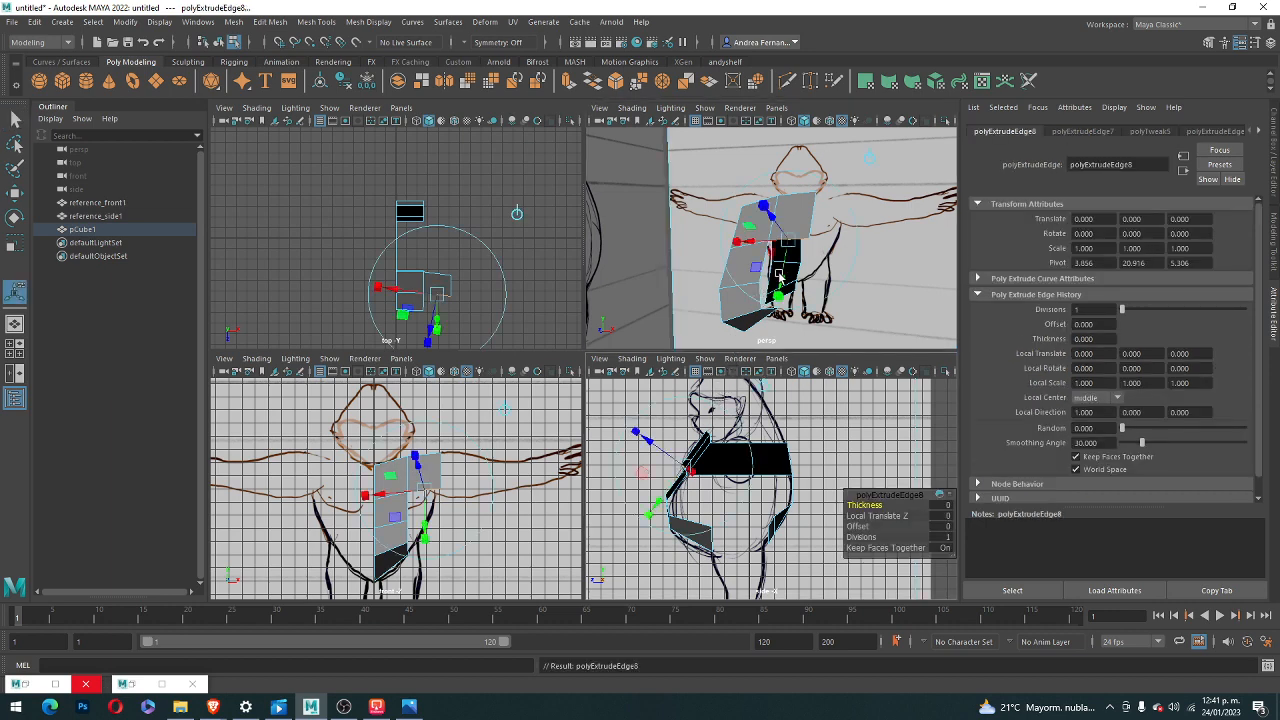
drag(782, 272, 781, 326)
- Close the gap beside the lower new face by merging its inner bottom vertex onto the front strip's vertex with Target Weld
key(space)
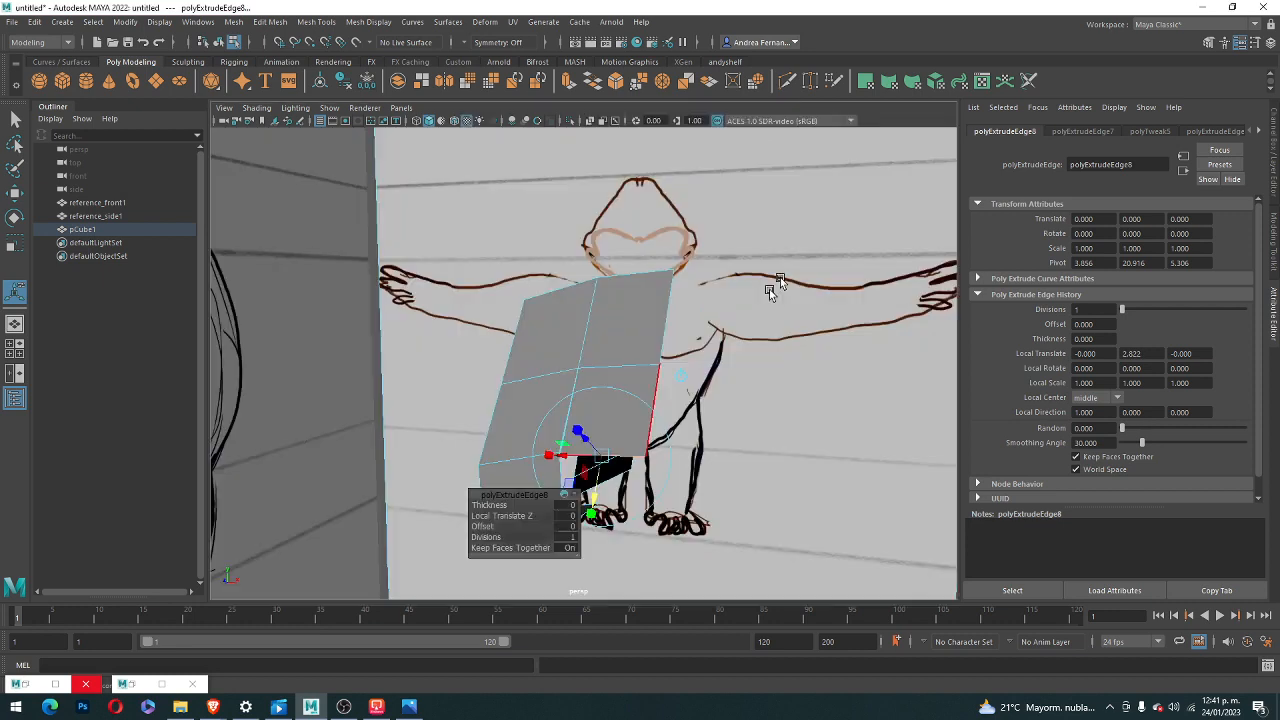
scroll(612, 446, up, 1)
scroll(760, 409, up, 3)
scroll(742, 410, down, 2)
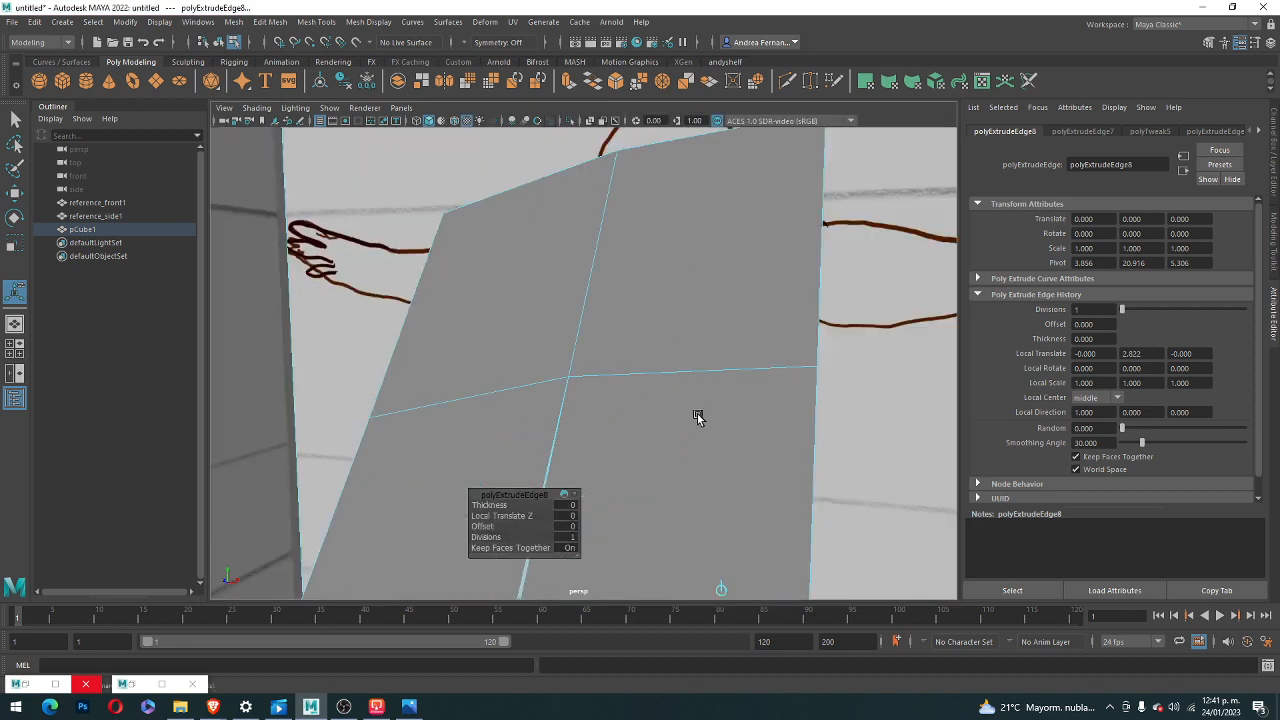
mouse_move(697, 417)
alt+middle_down()
mouse_move(737, 269)
mouse_move(734, 299)
alt+middle_up()
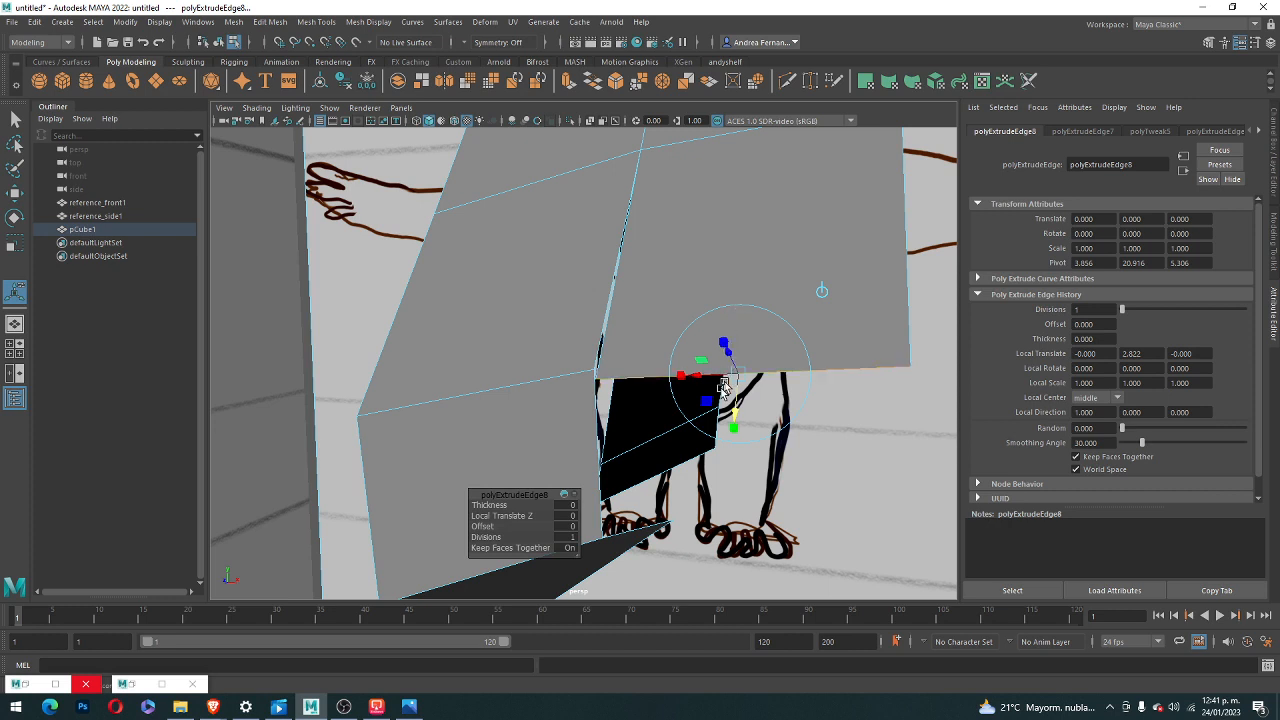
click(845, 425)
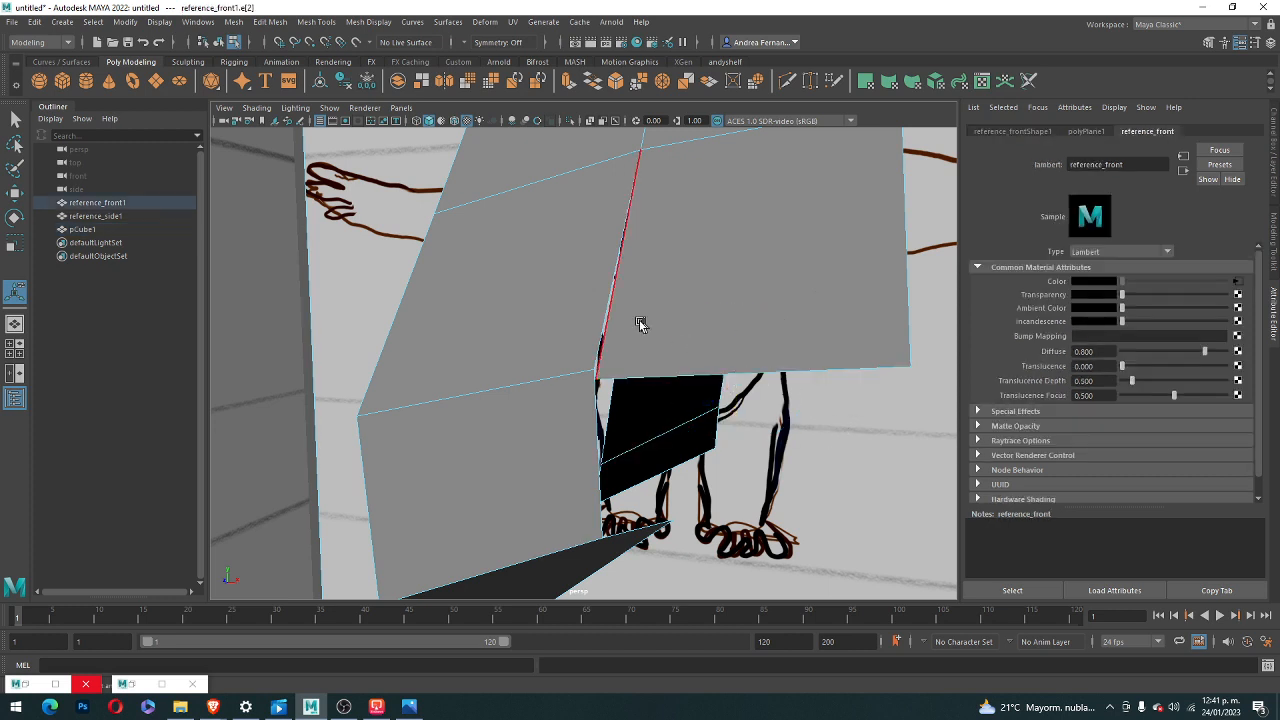
right_click(622, 371)
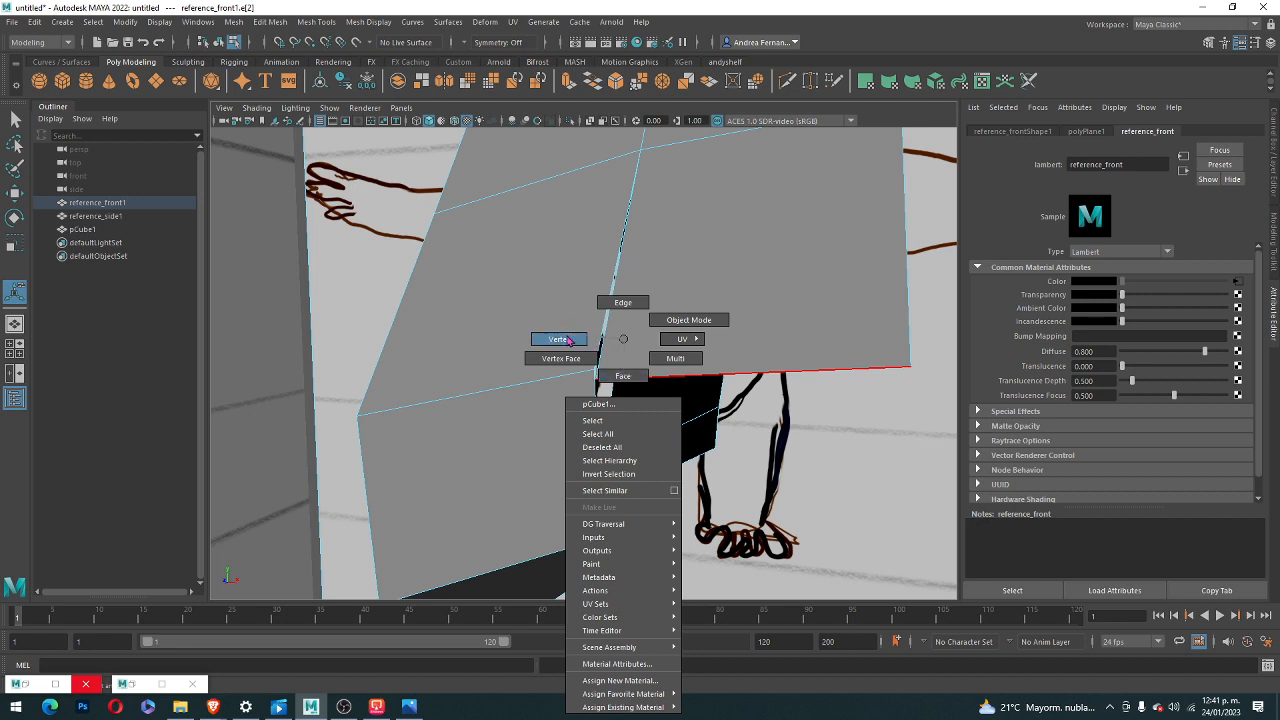
click(585, 340)
click(598, 379)
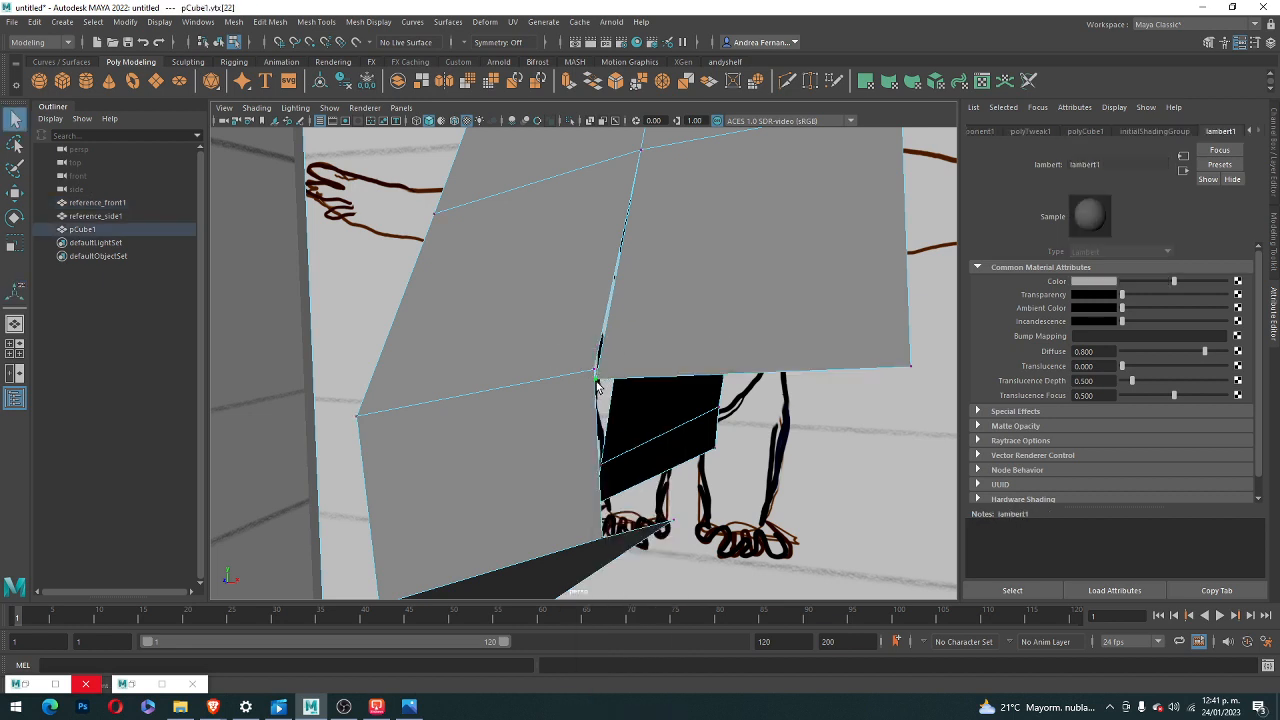
right_drag(597, 382, 563, 337)
click(589, 385)
click(621, 374)
shift+right_click(609, 372)
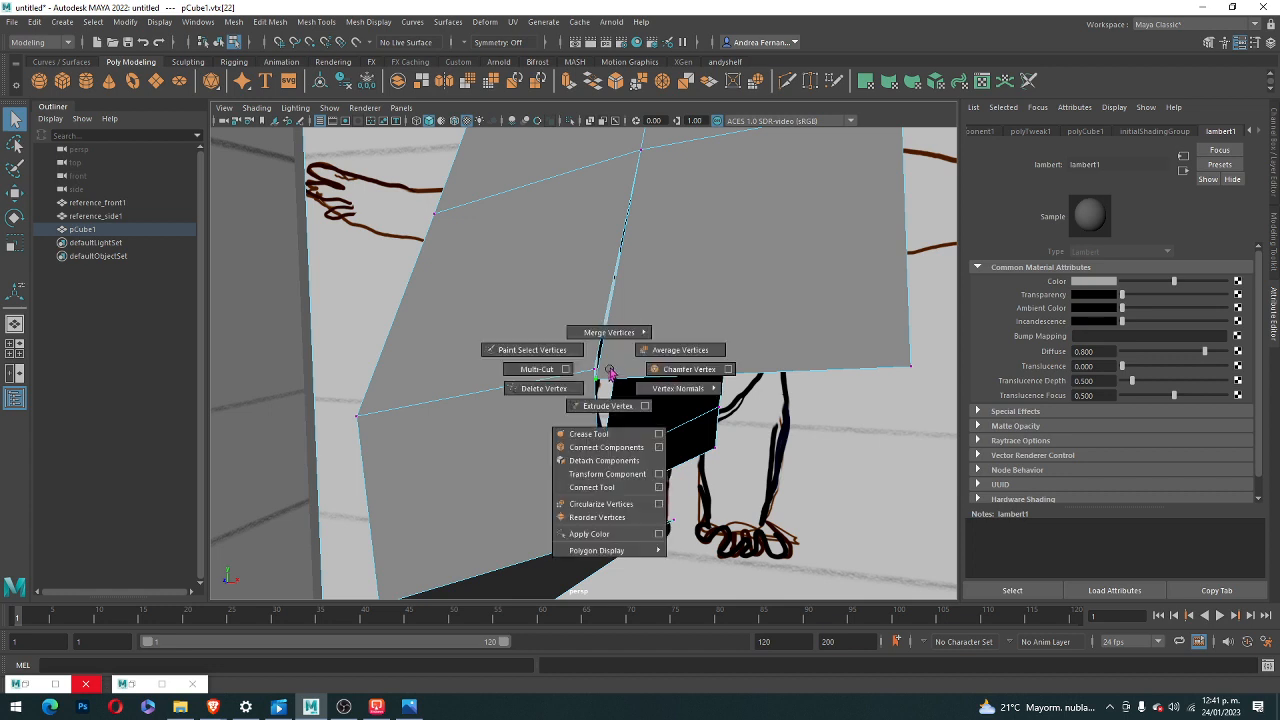
mouse_move(609, 372)
shift+right_down()
mouse_move(617, 342)
mouse_move(612, 375)
shift+right_up()
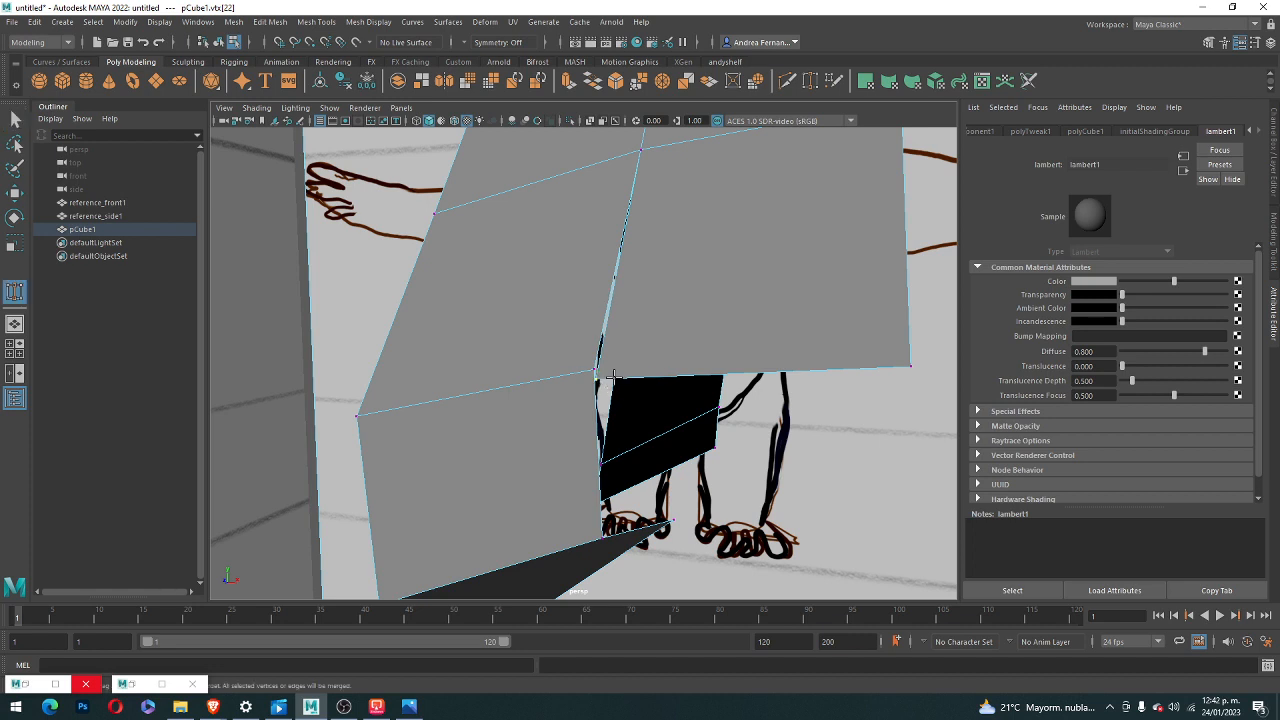
drag(595, 365, 596, 371)
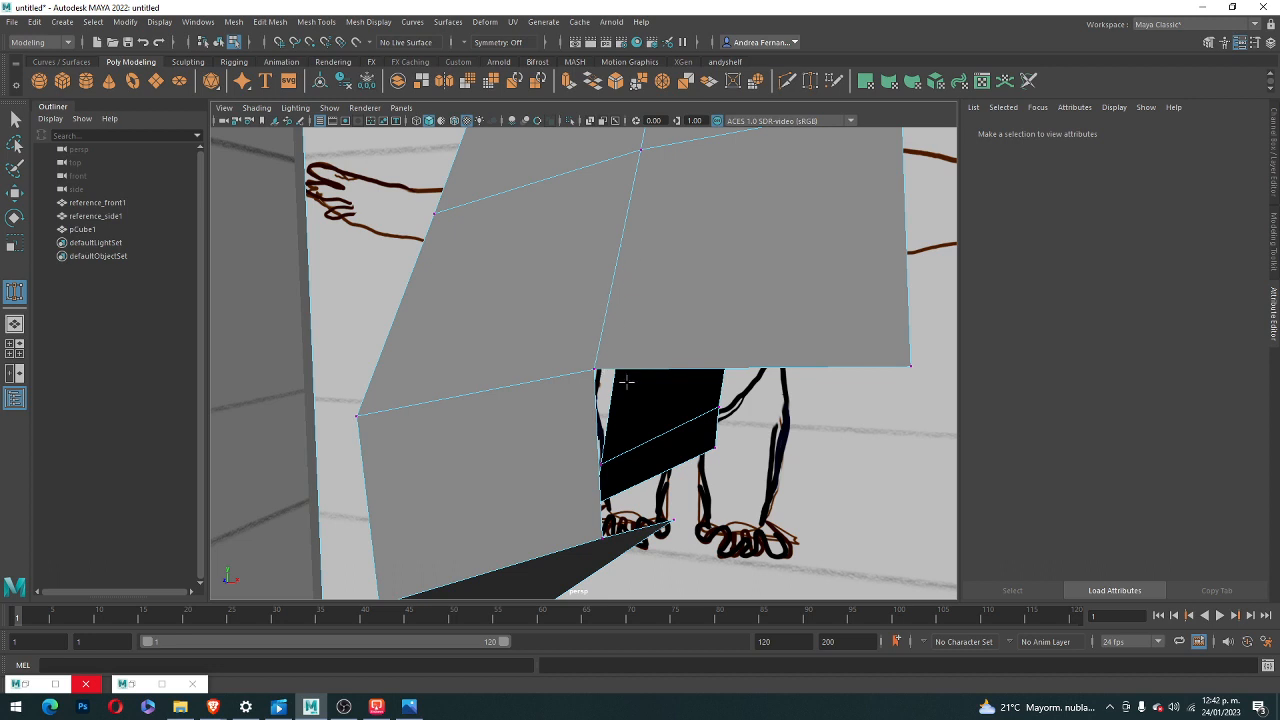
scroll(646, 405, down, 5)
key(q)
scroll(668, 404, down, 3)
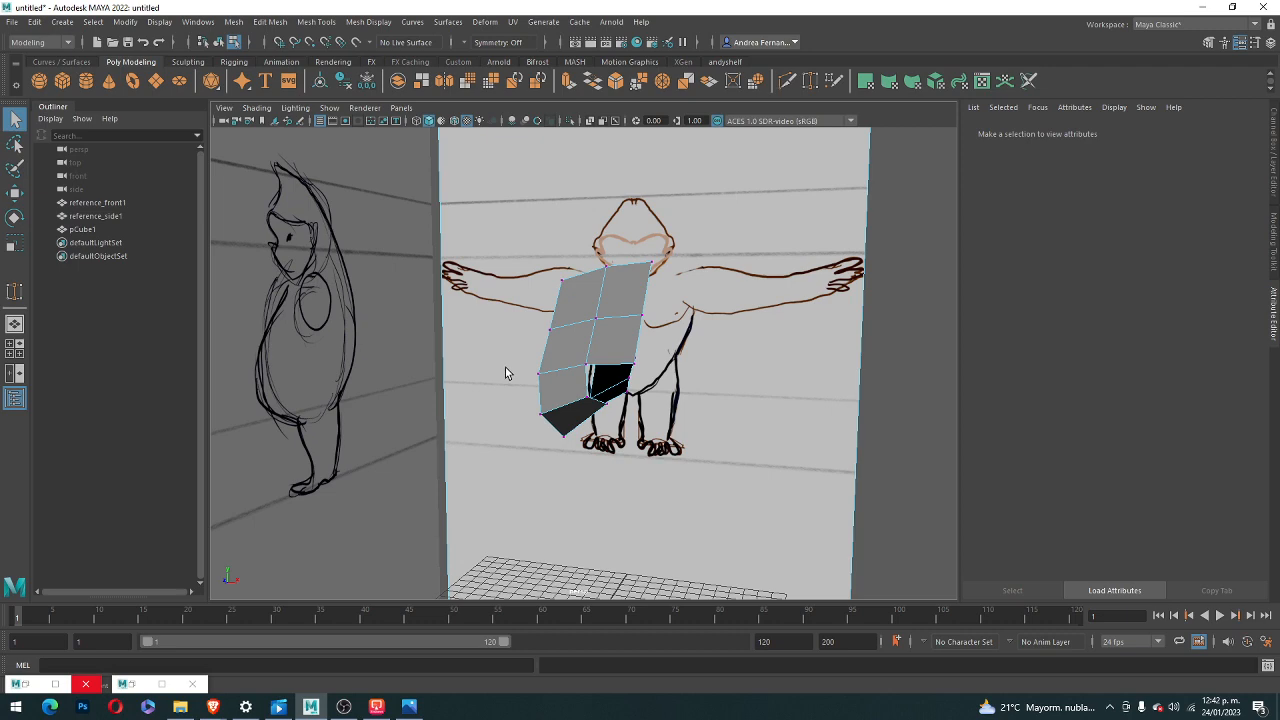
- Move the upper chest face's outer edge back along Z in the side view so the chest curves toward the shoulder
alt+drag(505, 373, 552, 408)
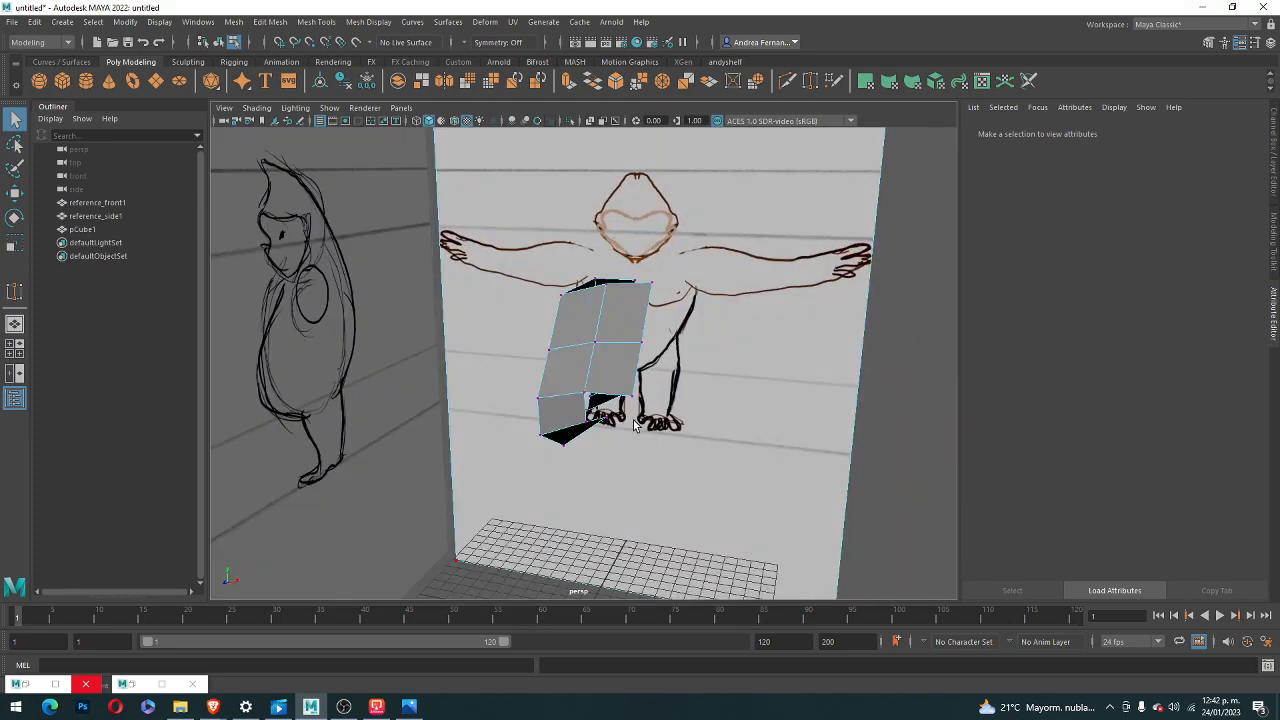
key(space)
scroll(461, 486, up, 4)
scroll(495, 465, down, 5)
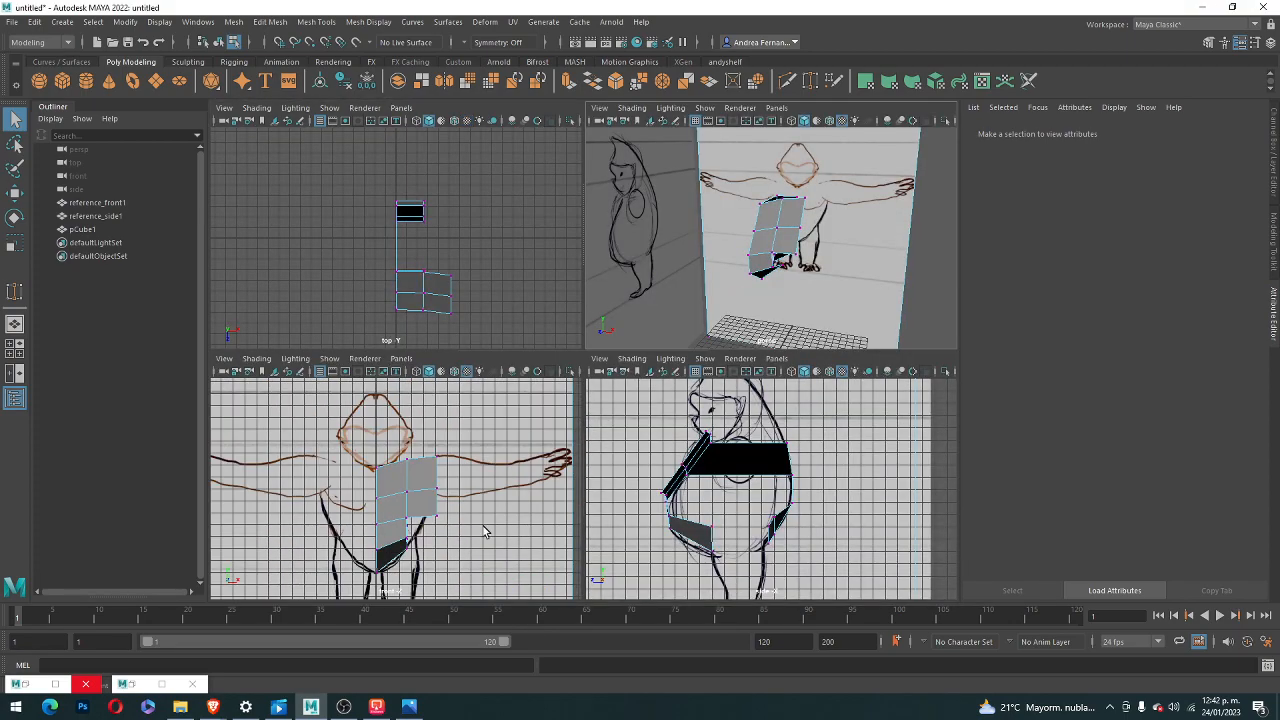
mouse_move(484, 527)
alt+middle_down()
mouse_move(463, 497)
mouse_move(483, 529)
alt+middle_up()
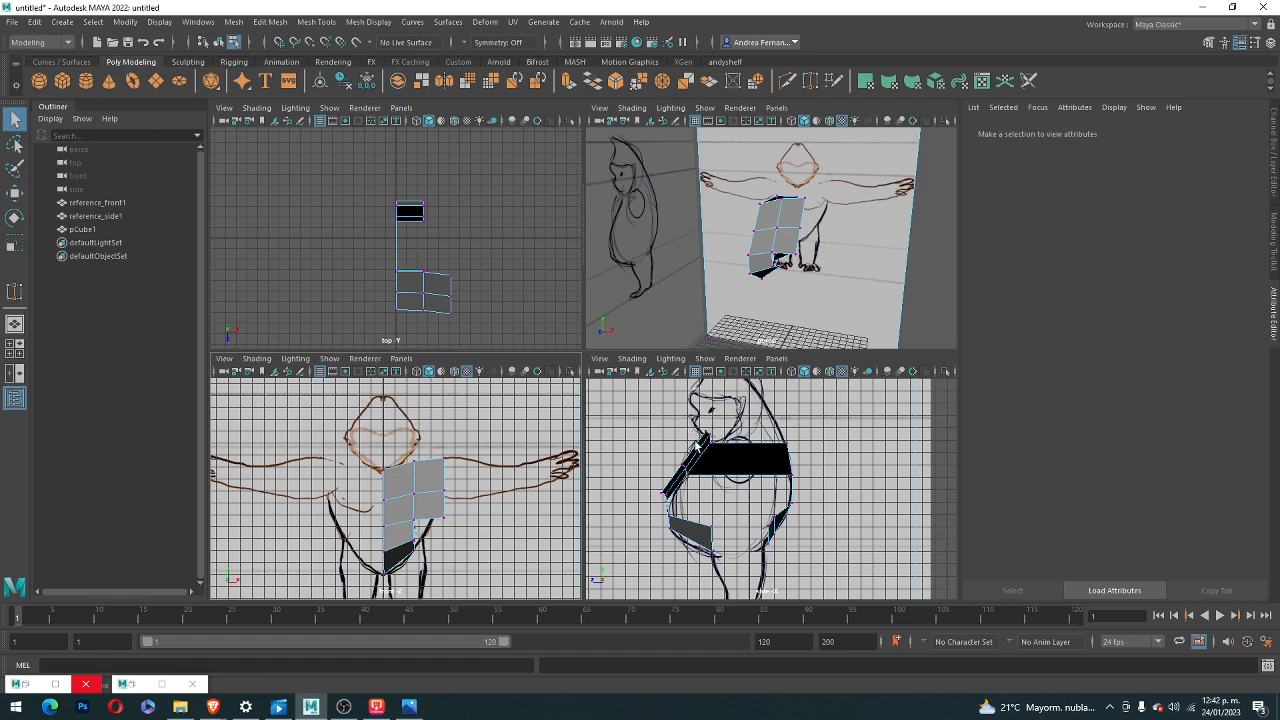
scroll(697, 449, up, 2)
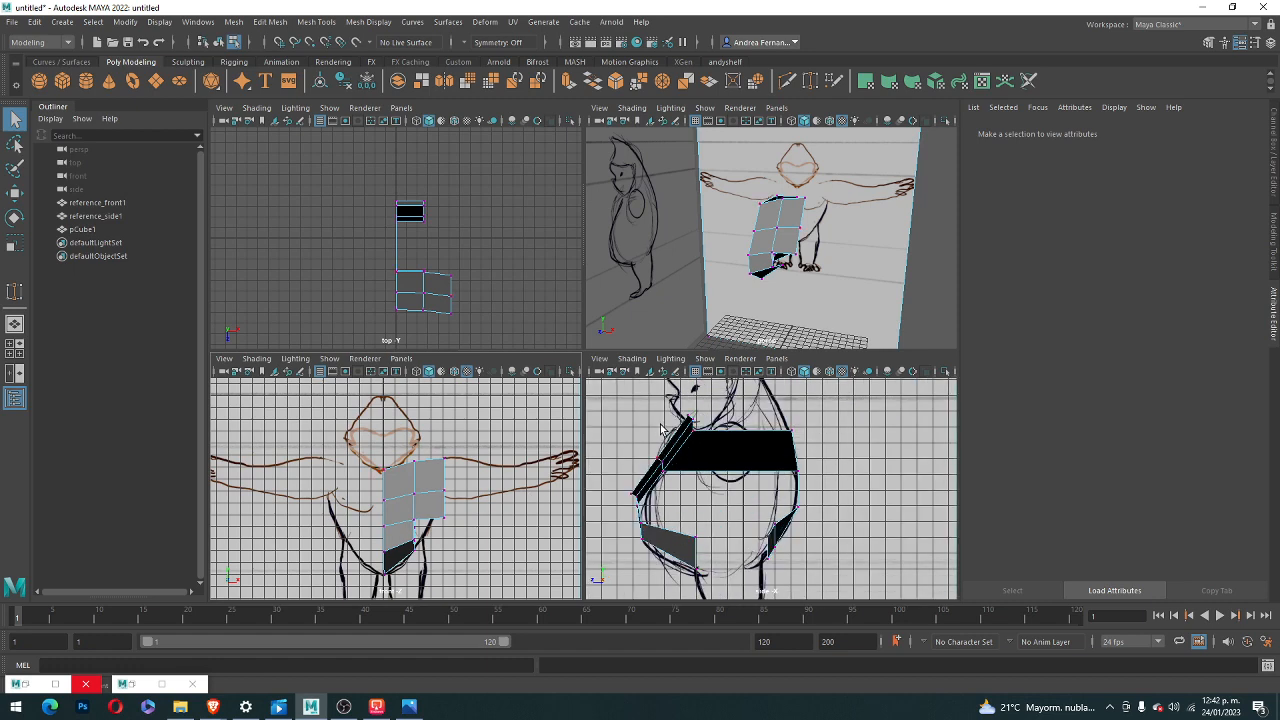
scroll(660, 430, up, 4)
scroll(670, 448, down, 3)
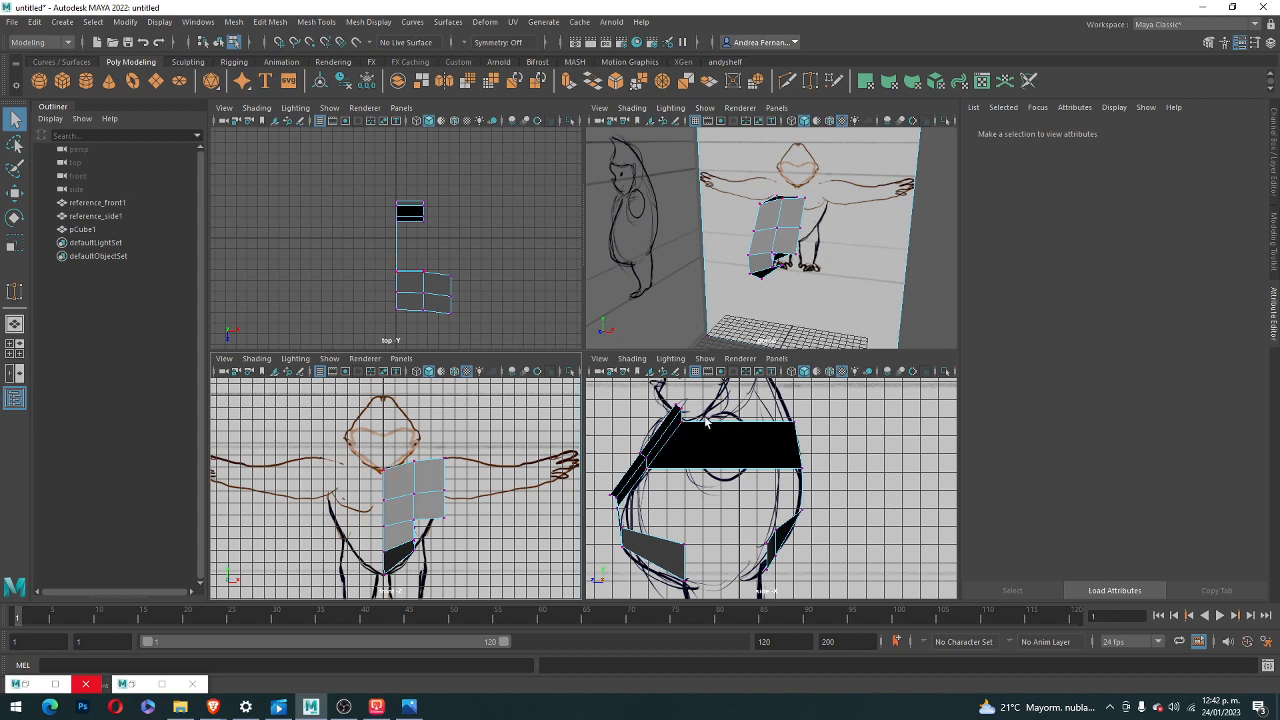
right_drag(661, 420, 660, 304)
click(661, 421)
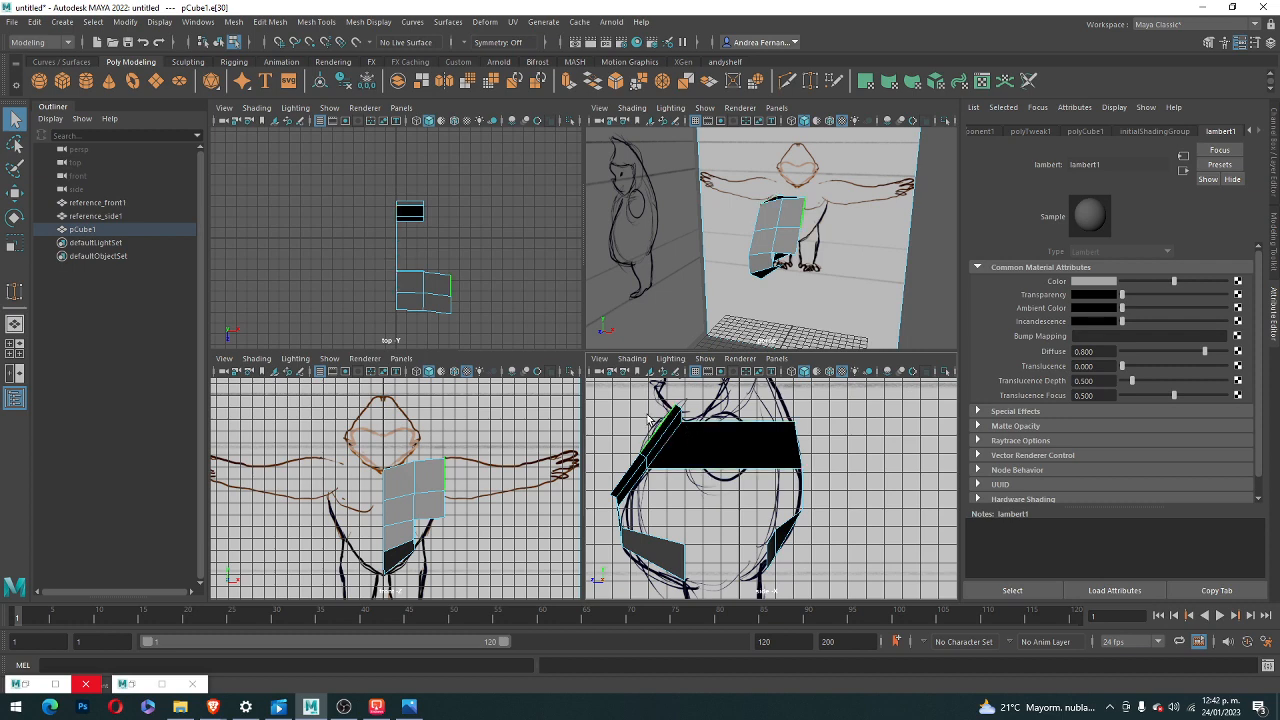
key(e)
key(r)
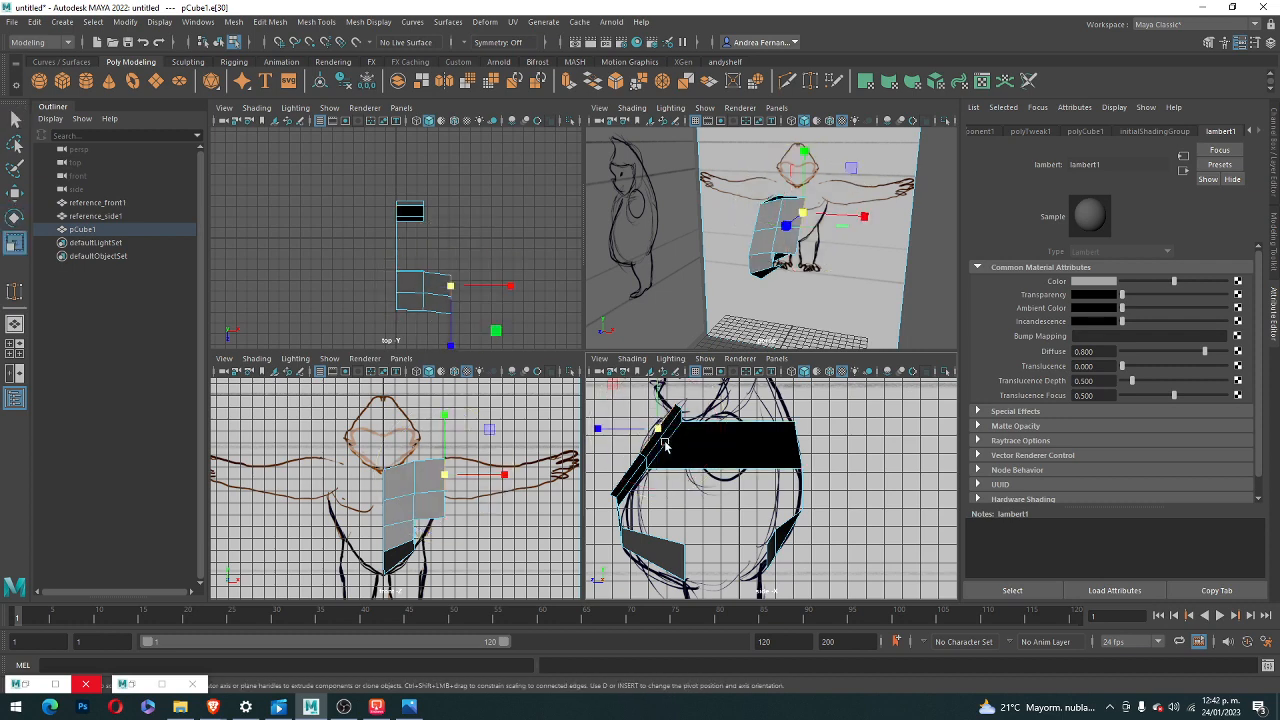
key(w)
drag(594, 431, 636, 430)
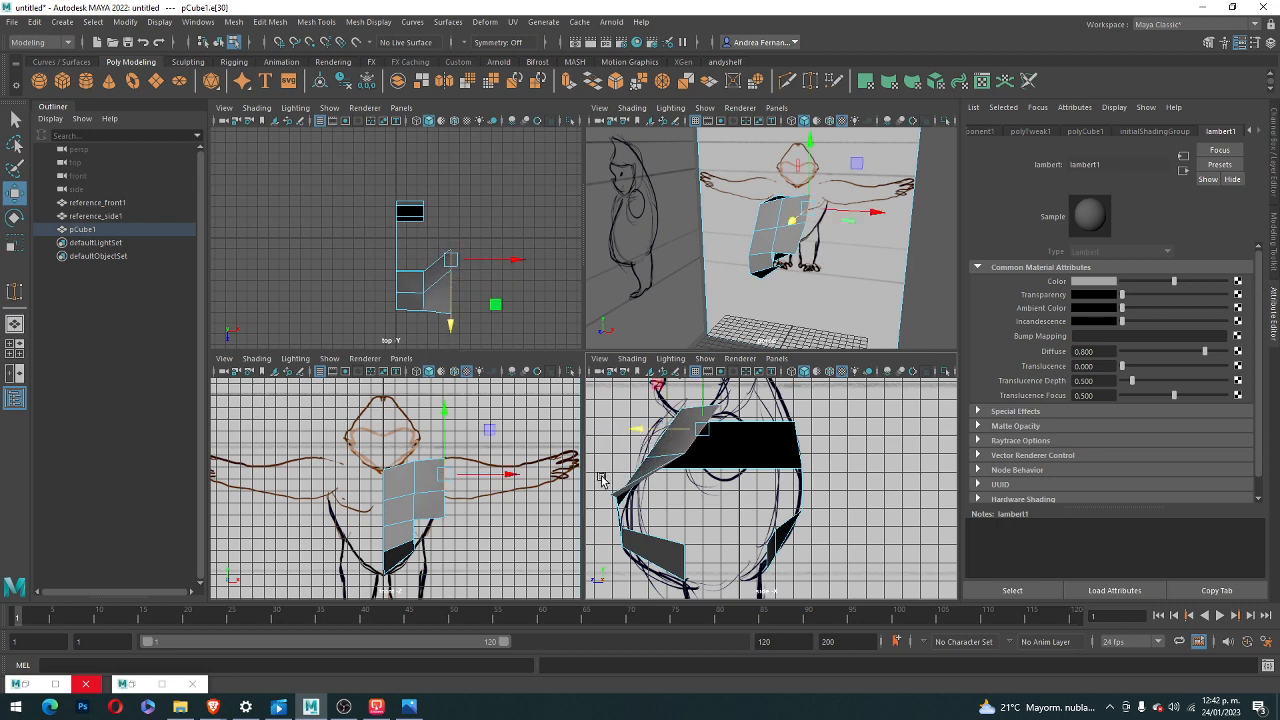
- Move the outer bottom vertex of the lower chest face back along Z, in line with the outer edge above it
right_drag(603, 339, 538, 339)
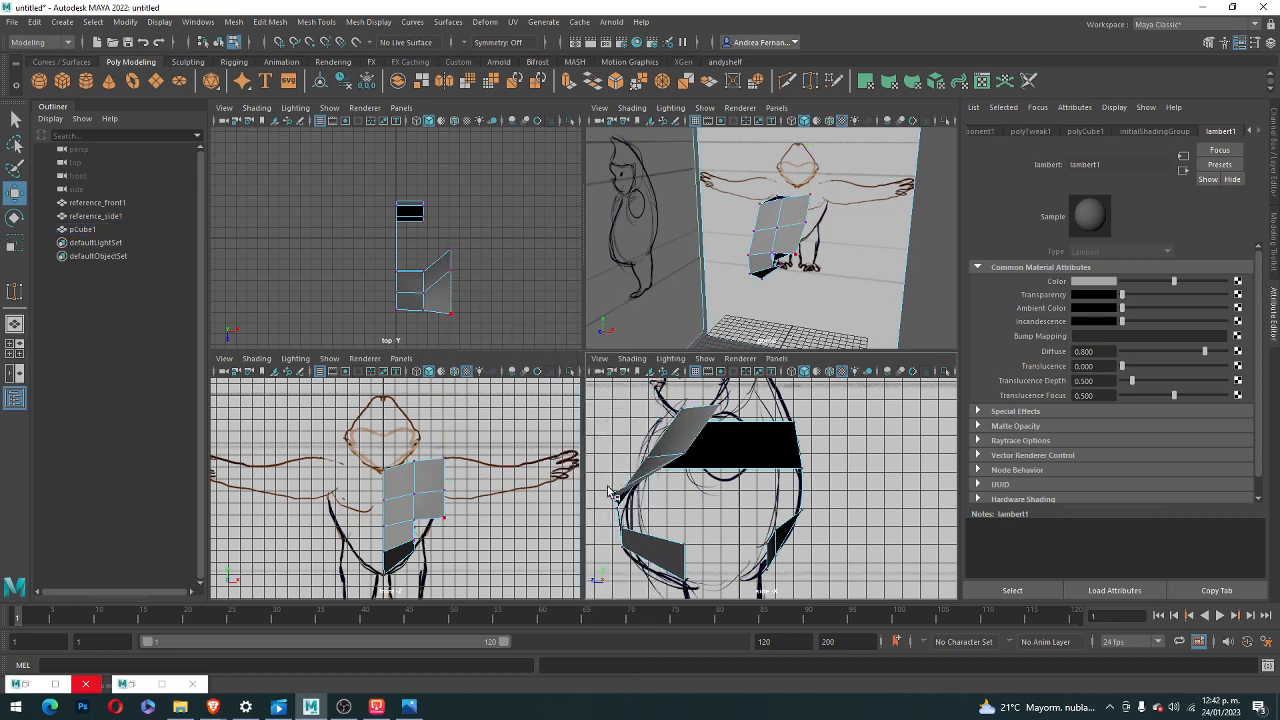
click(614, 493)
scroll(604, 494, down, 3)
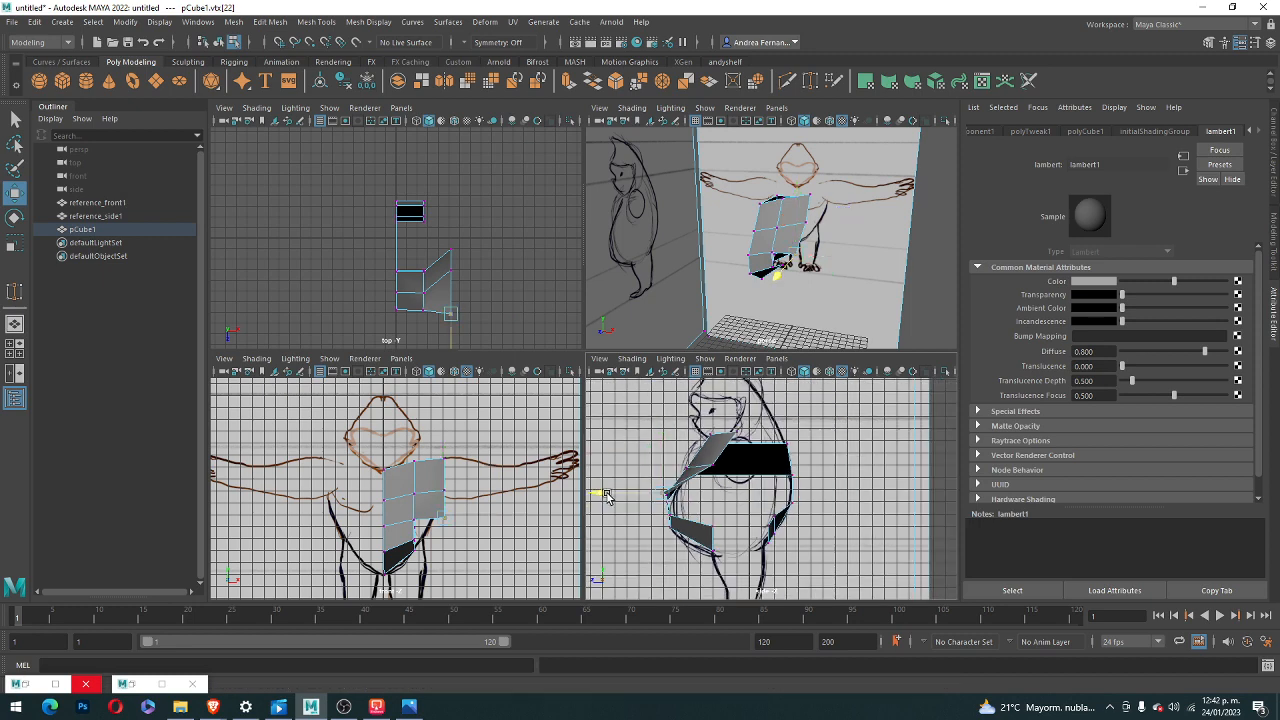
drag(604, 494, 653, 488)
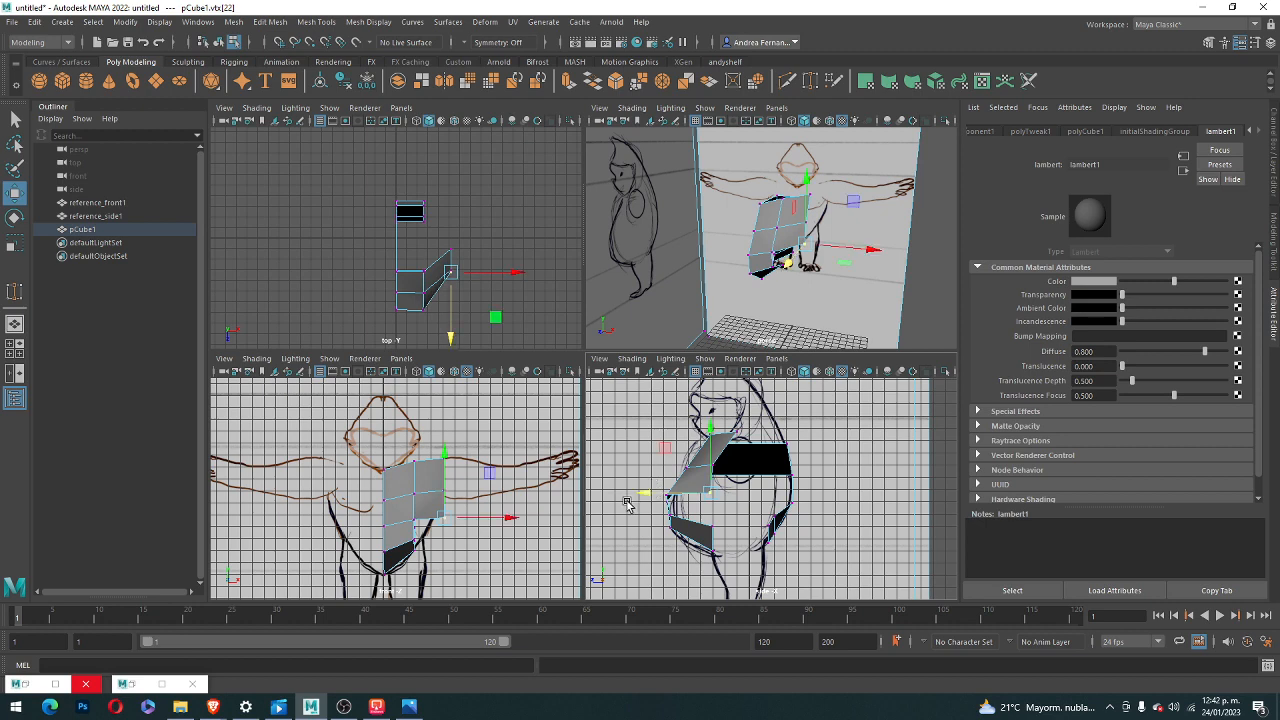
- Move the lower and centre vertices of the chest's middle column back along Z to begin rounding the surface
click(413, 521)
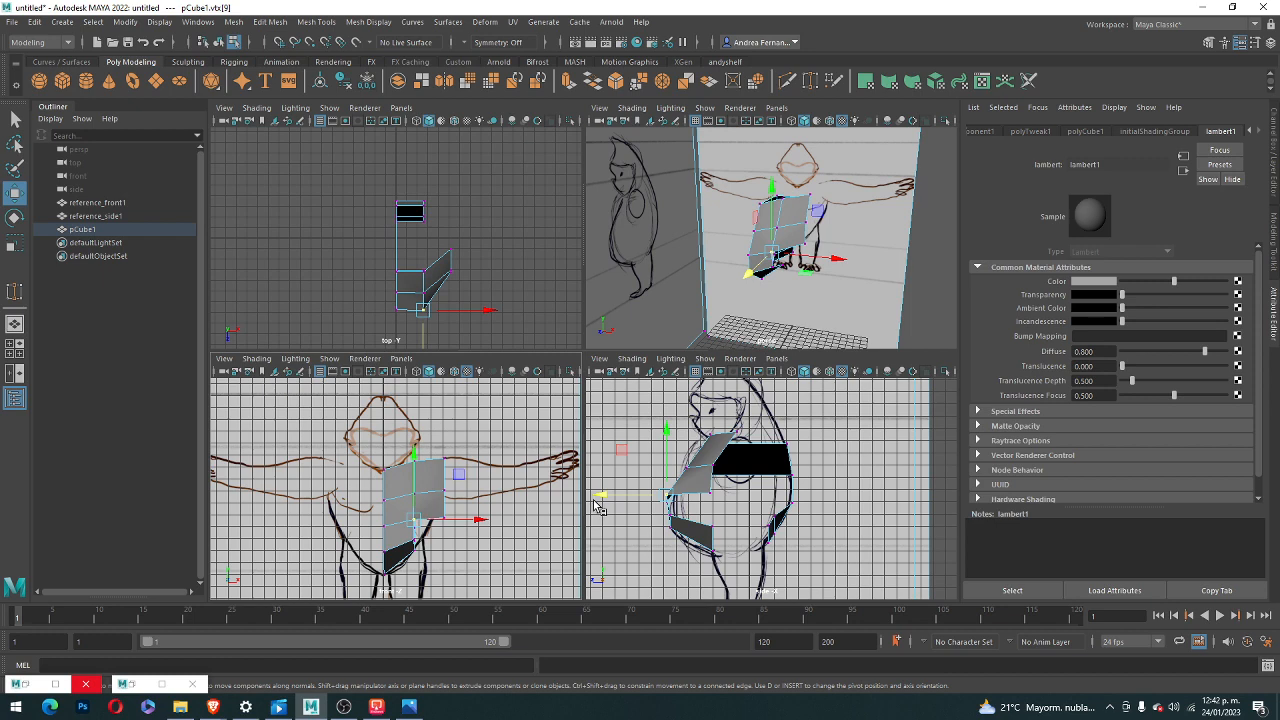
drag(603, 502, 636, 472)
click(686, 470)
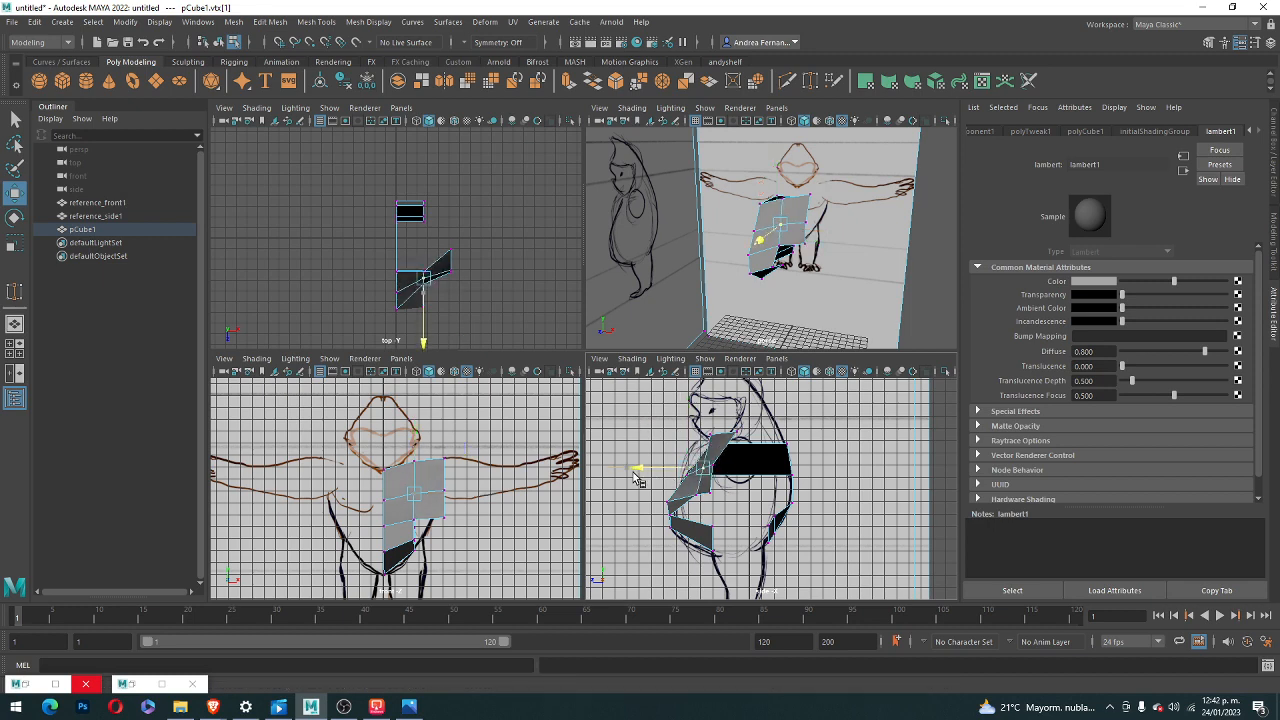
- Move the middle column's top vertex back along Z and adjust its lower vertex in the side view to smooth the chest curve
click(710, 440)
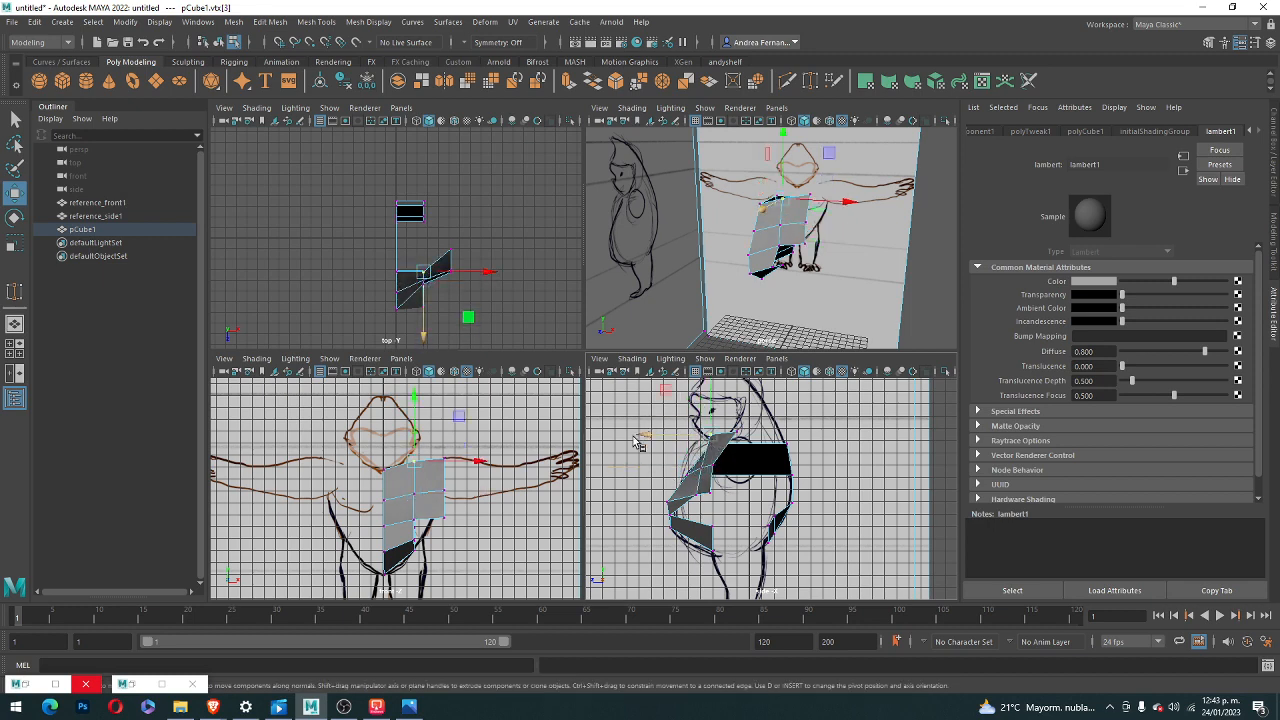
drag(638, 440, 664, 444)
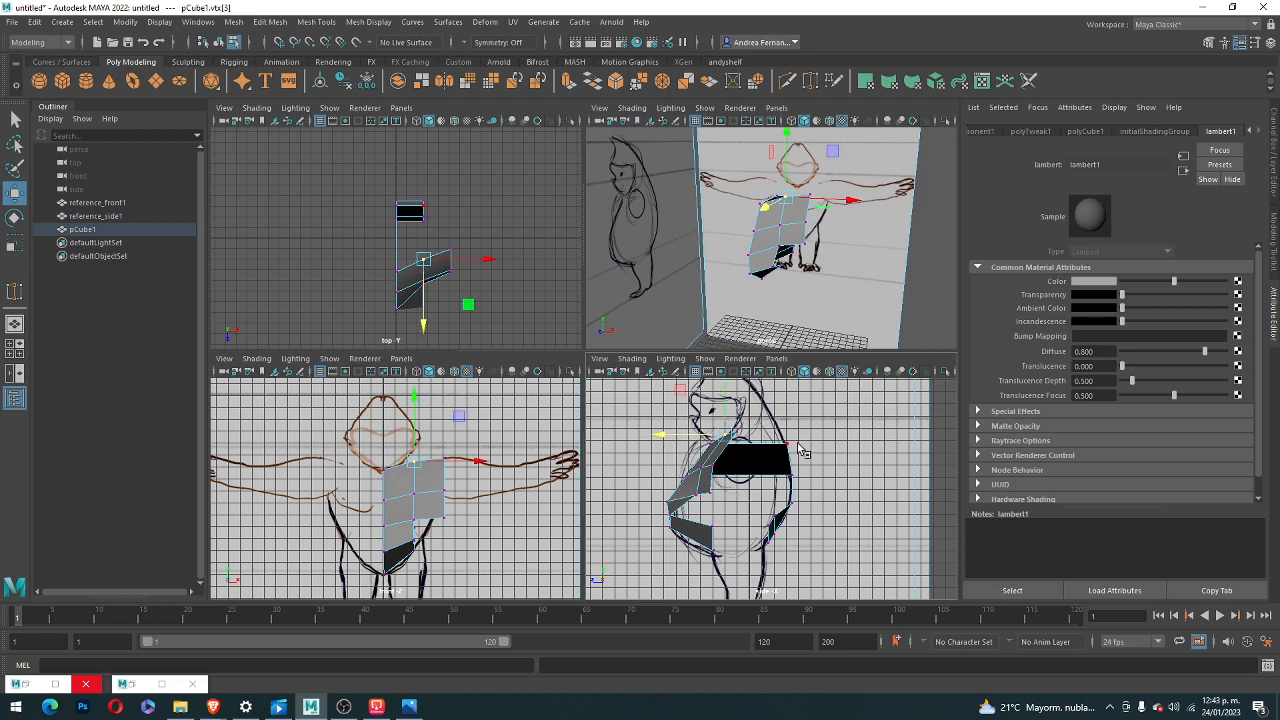
click(694, 496)
drag(691, 493, 689, 497)
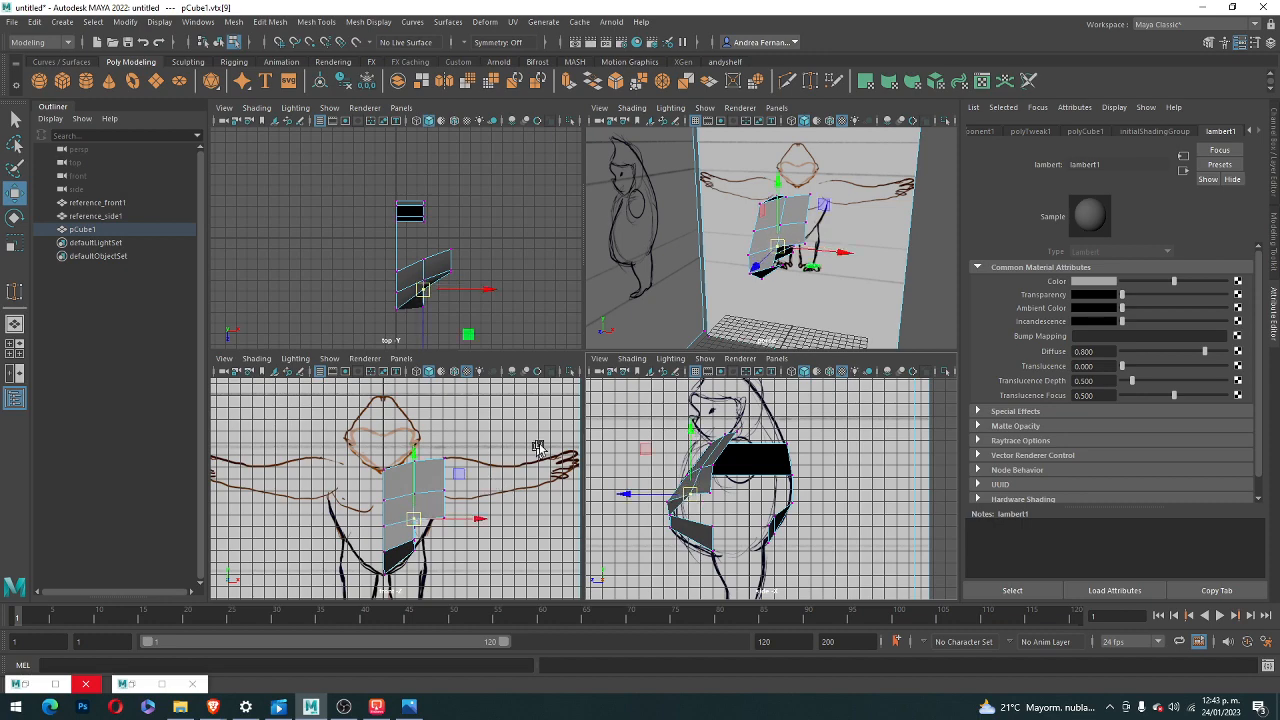
- Move the outer bottom vertex of the chest inward along X in the front view, toward the torso outline
key(space)
click(694, 409)
alt+drag(694, 409, 580, 430)
key(space)
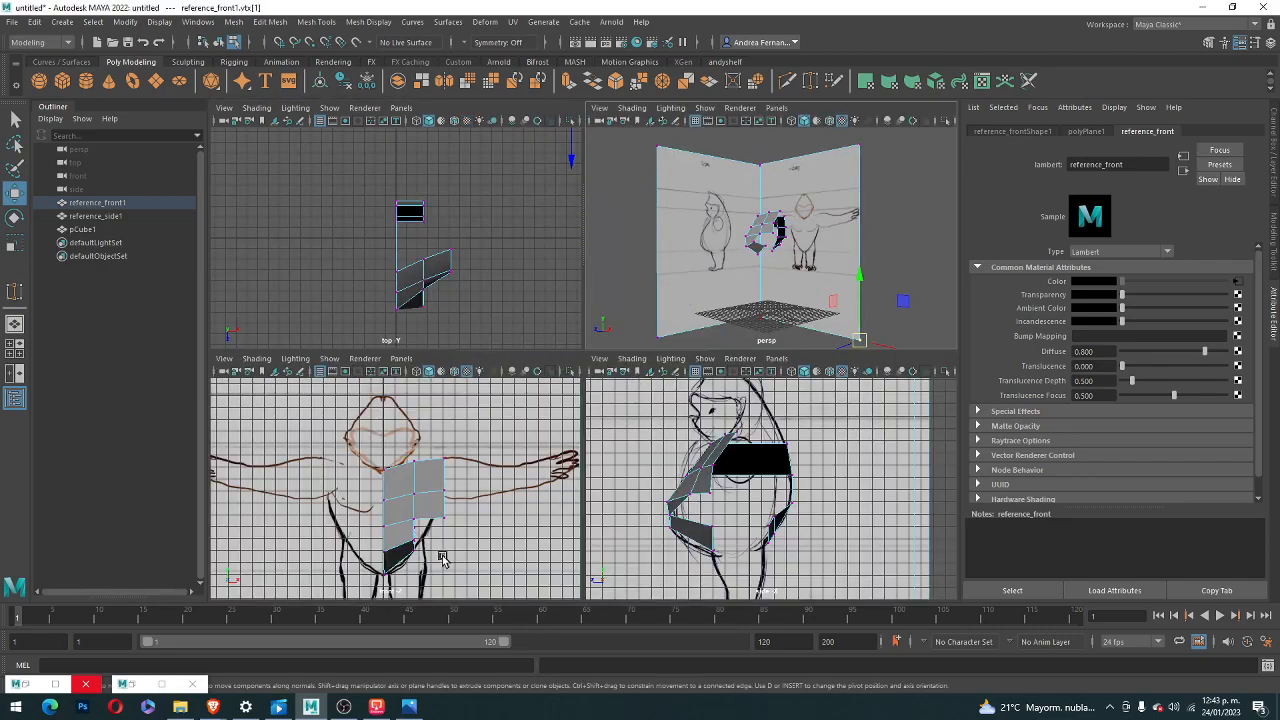
alt+right_drag(424, 551, 449, 543)
scroll(449, 543, up, 2)
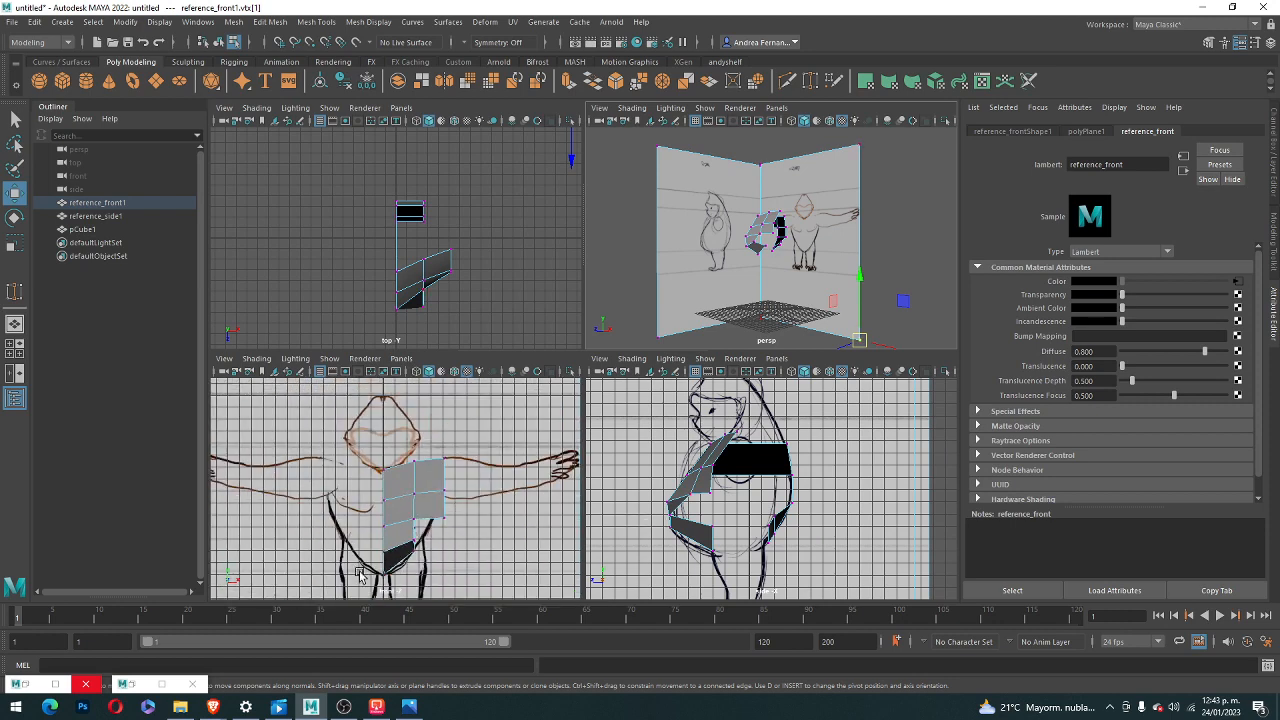
scroll(453, 549, up, 1)
alt+middle_drag(453, 549, 496, 524)
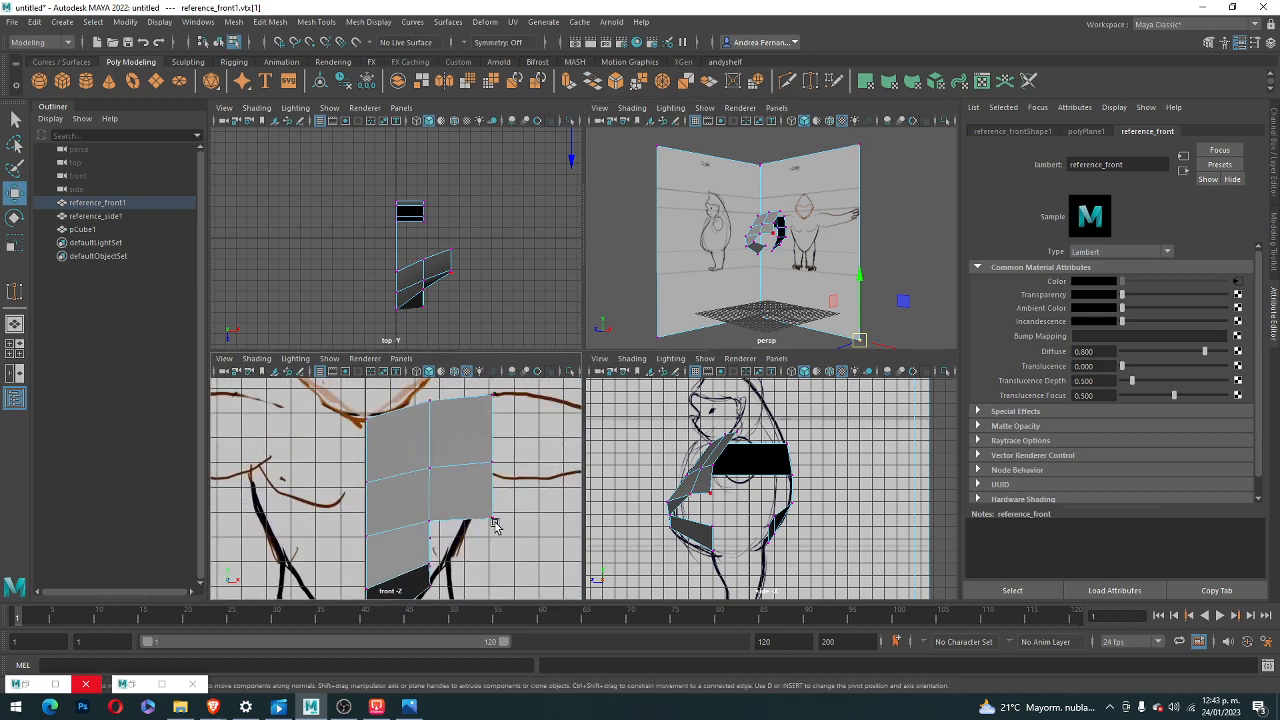
click(499, 521)
mouse_move(543, 517)
mouse_down()
mouse_move(517, 520)
mouse_move(531, 523)
mouse_up()
- Extrude the bottom edge of the outer chest column downward and shift it inward, with local translate X 0.611 and Y 1.864
scroll(788, 255, up, 6)
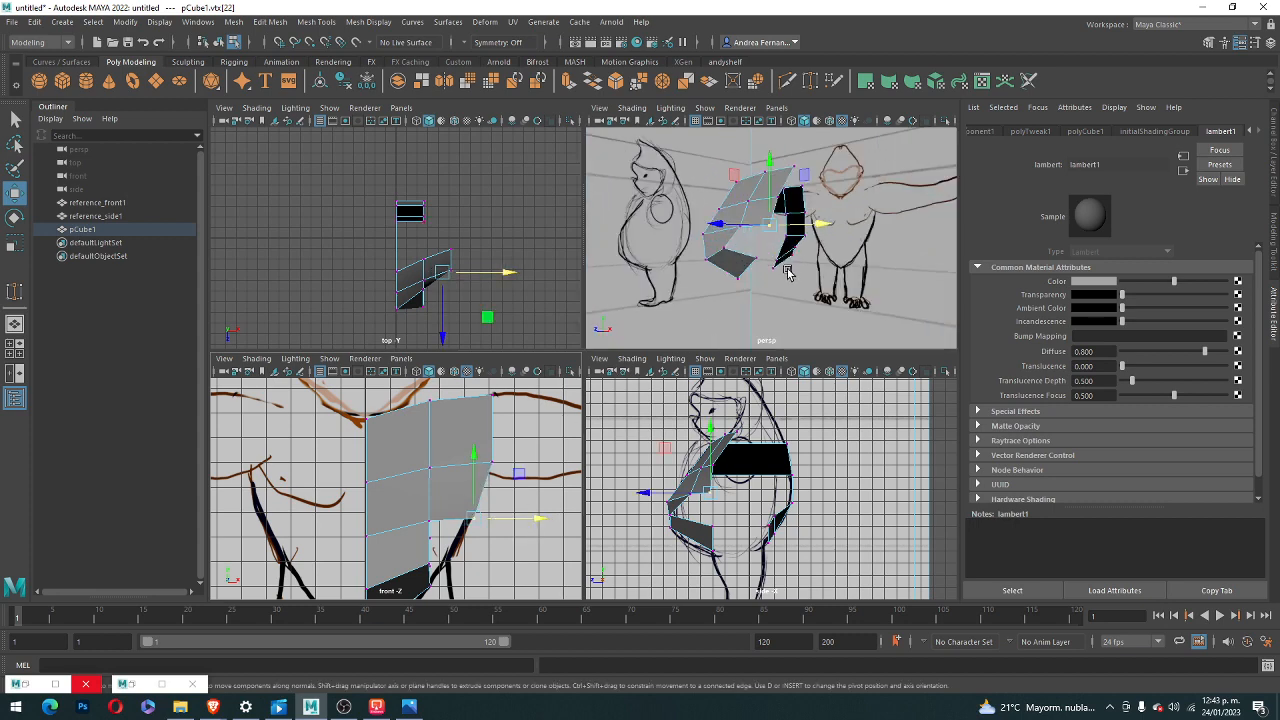
scroll(719, 265, down, 5)
right_drag(708, 200, 713, 160)
click(740, 220)
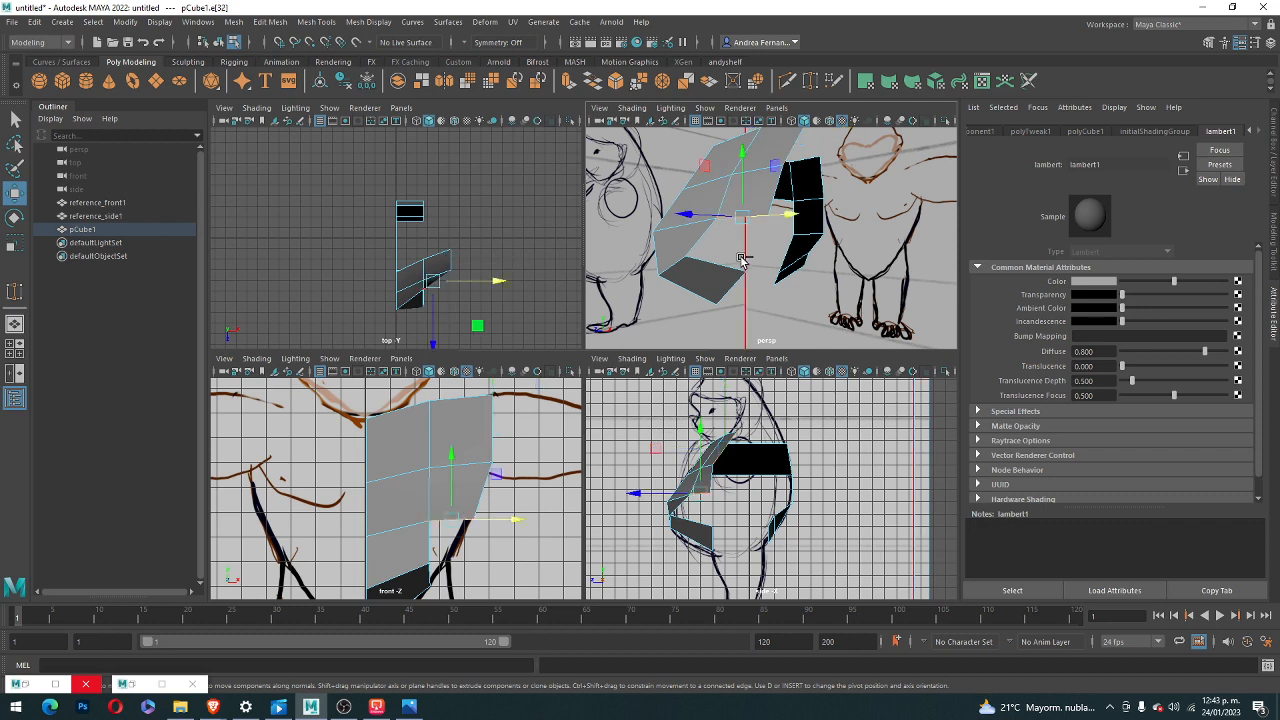
key(ctrl+e)
drag(743, 240, 832, 311)
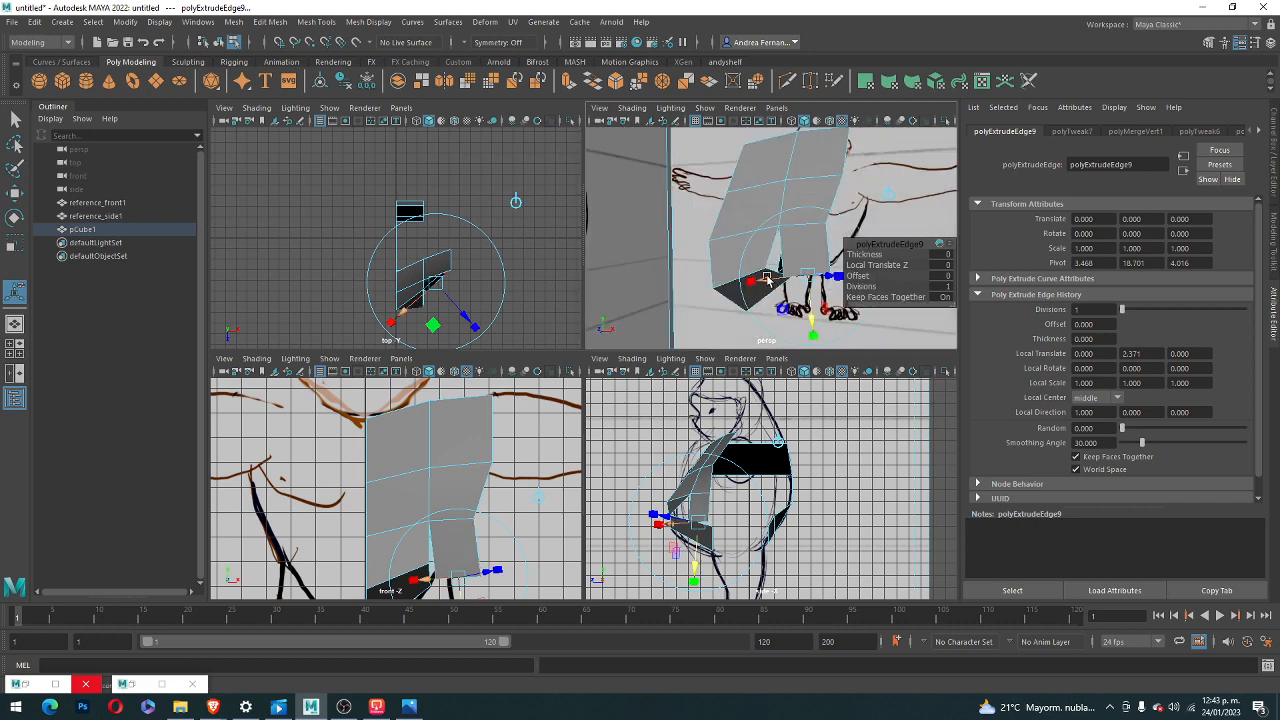
drag(762, 282, 752, 271)
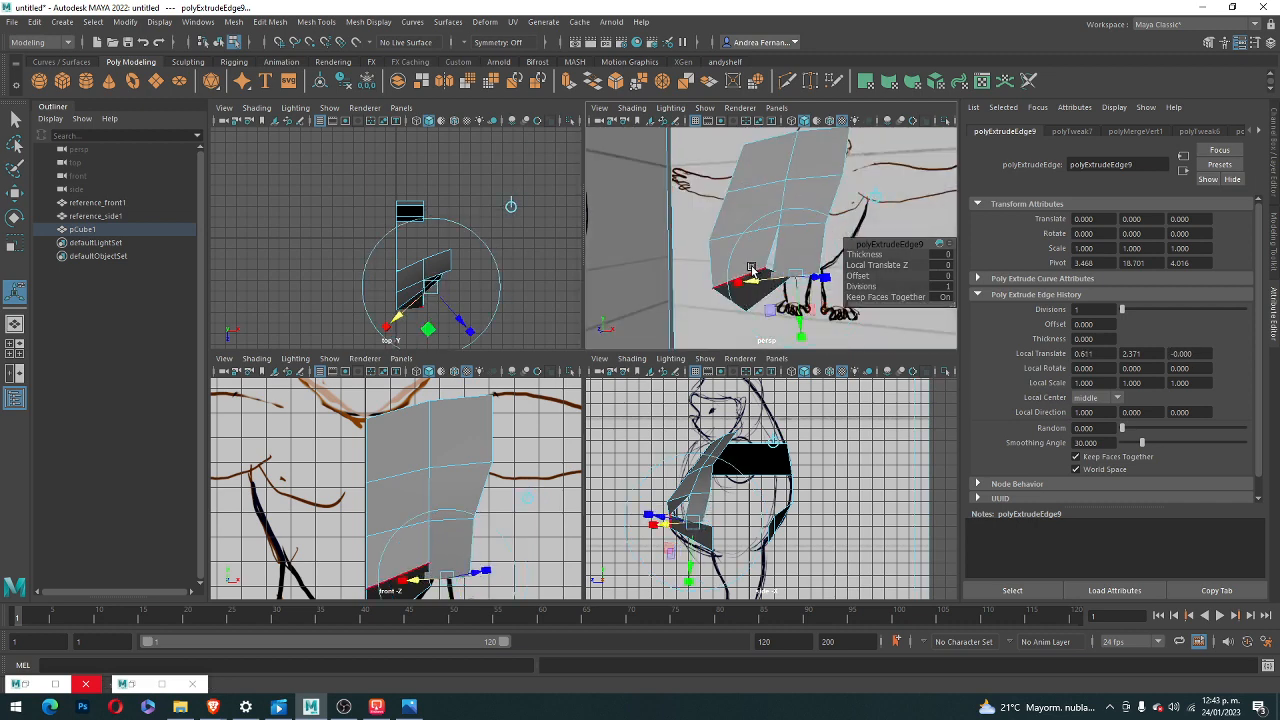
drag(803, 314, 805, 305)
scroll(803, 310, up, 3)
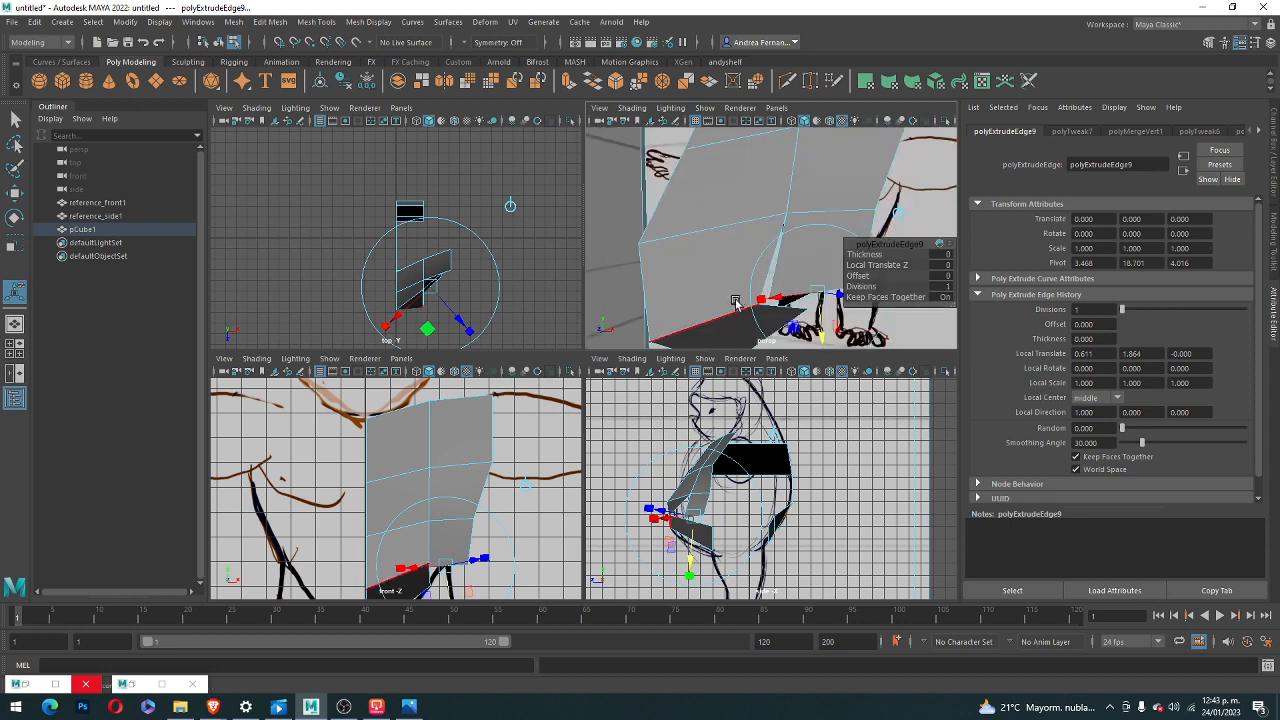
- Weld the inner bottom vertex of the extruded face onto the adjacent belly face's corner vertex with Target Weld
key(space)
alt+drag(722, 341, 737, 266)
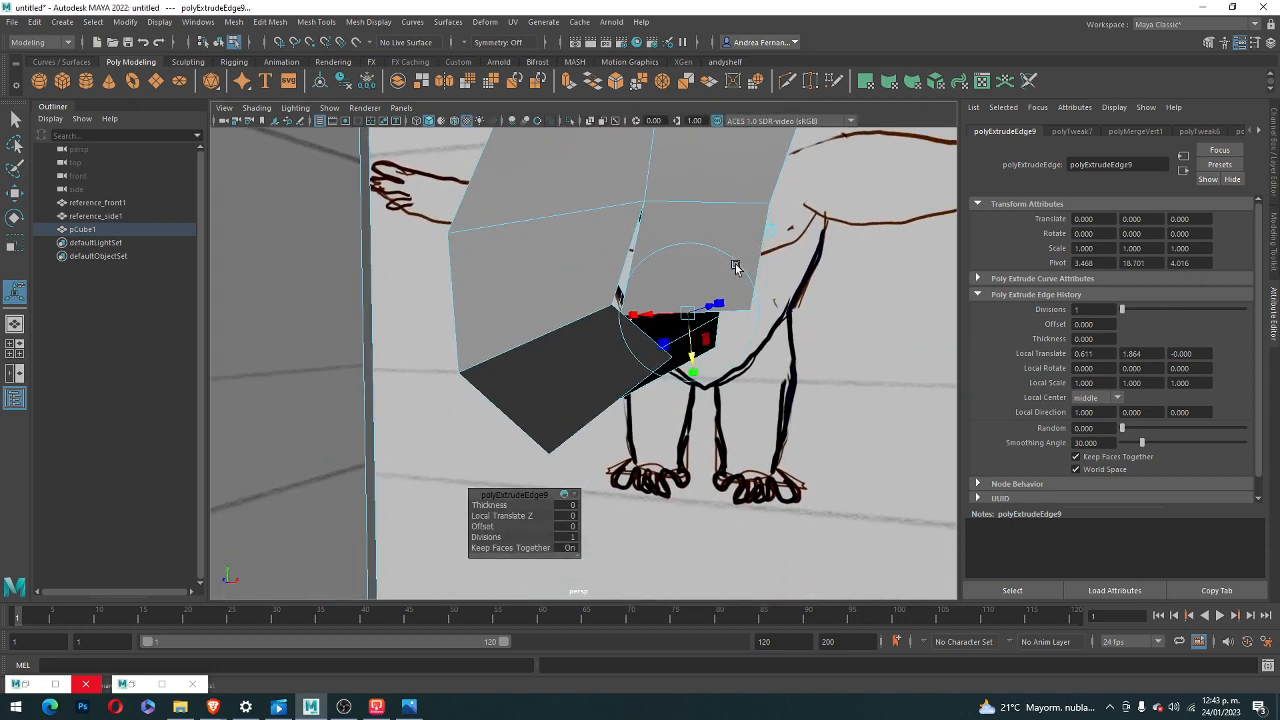
click(657, 288)
right_drag(657, 288, 600, 290)
scroll(640, 365, down, 3)
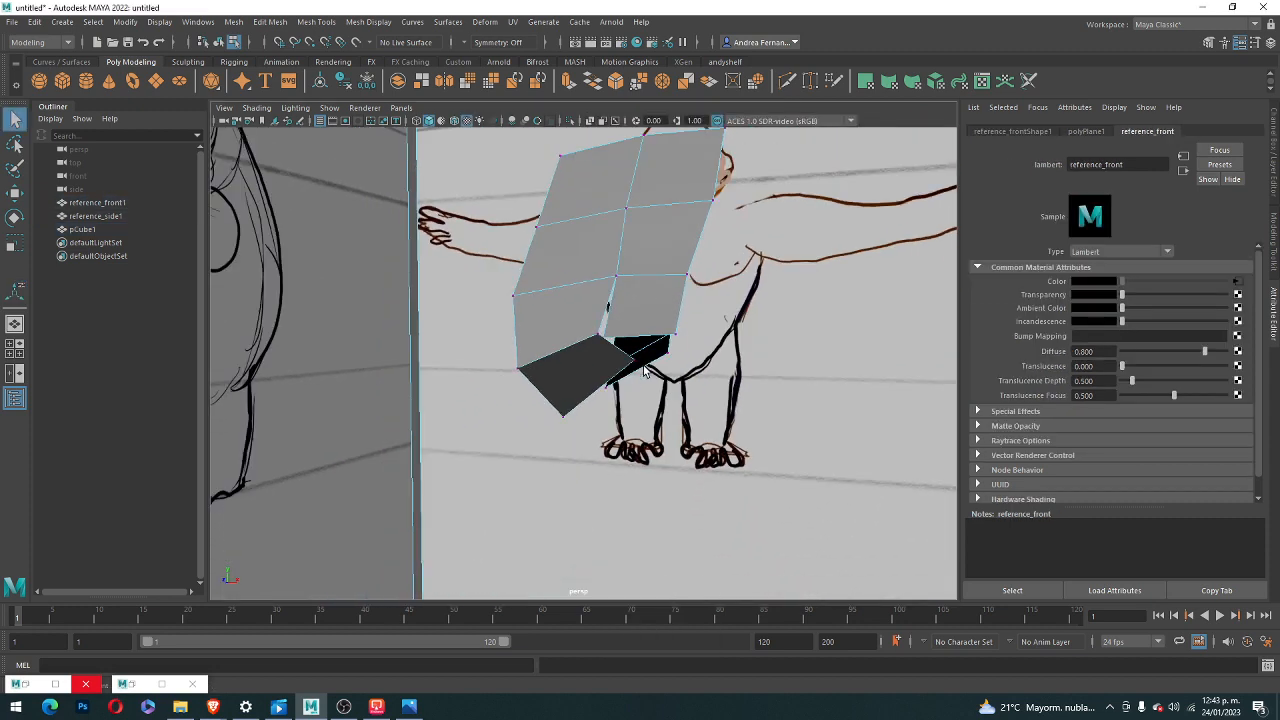
alt+drag(644, 366, 570, 369)
scroll(568, 369, up, 3)
click(518, 346)
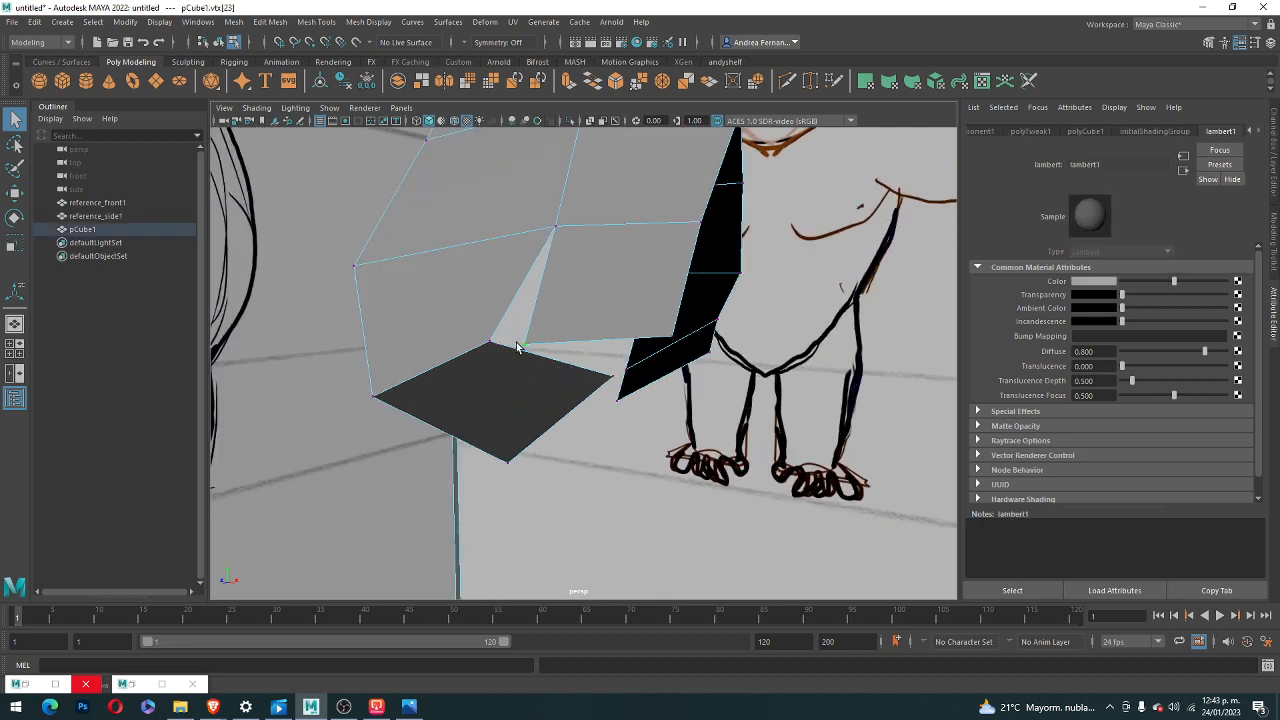
shift+right_drag(518, 346, 522, 347)
click(650, 408)
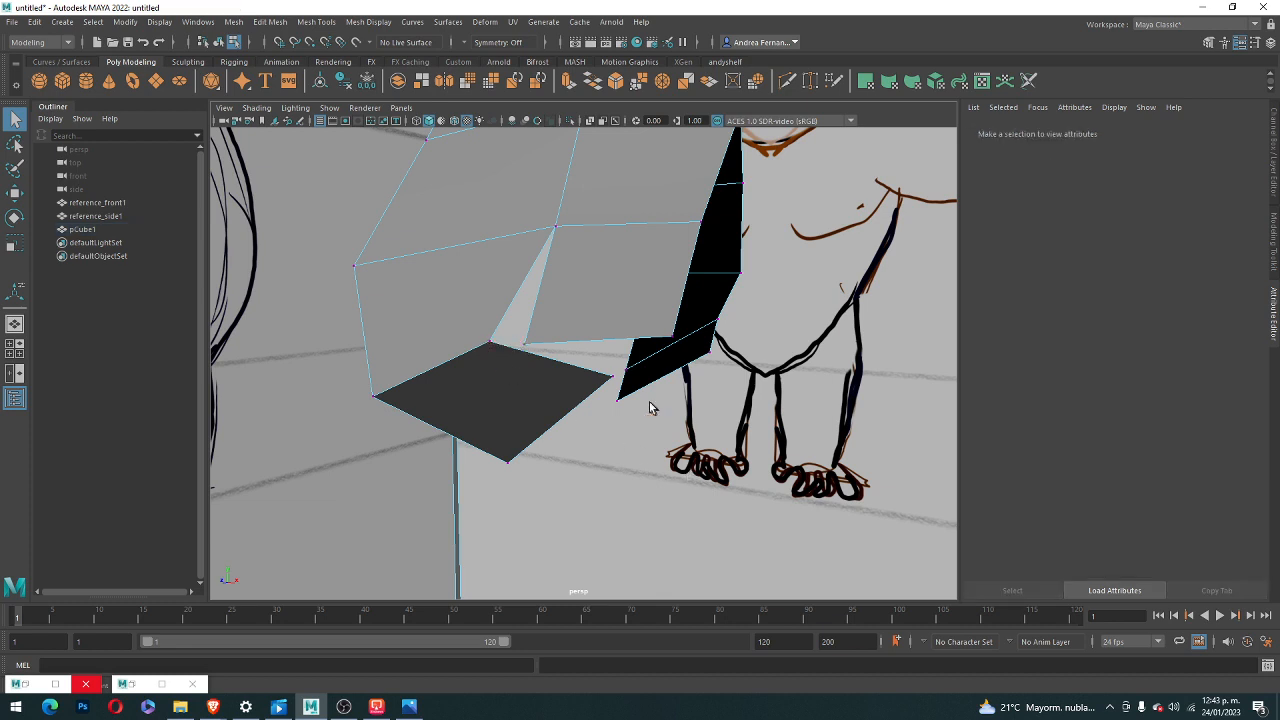
click(524, 345)
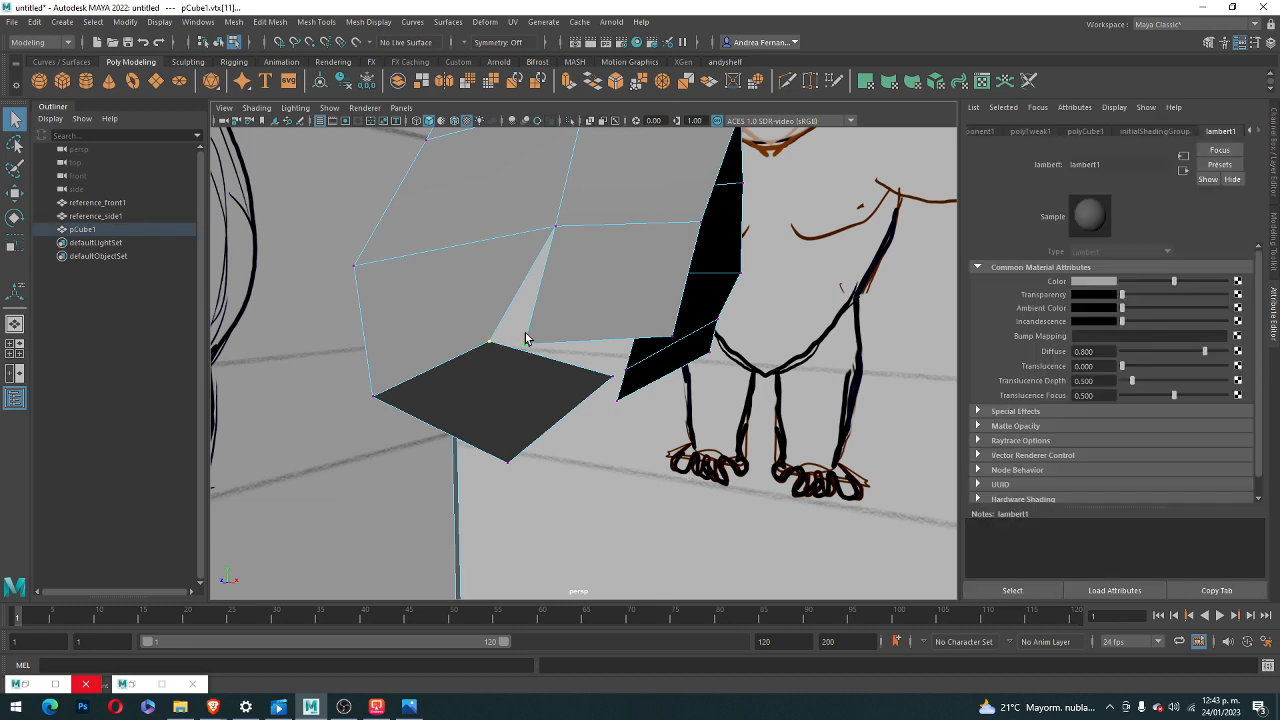
mouse_move(526, 337)
right_down()
mouse_move(540, 342)
mouse_move(475, 358)
mouse_move(460, 330)
mouse_move(540, 340)
mouse_move(529, 341)
right_up()
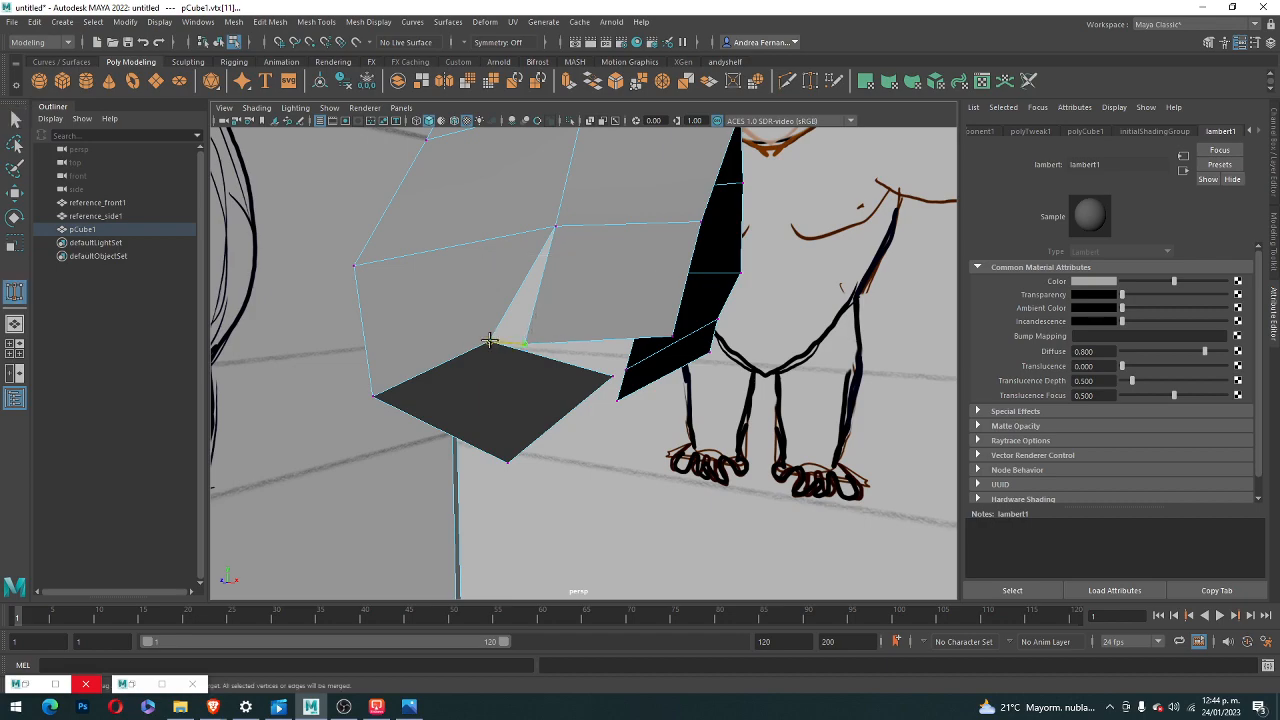
drag(489, 340, 489, 340)
scroll(553, 381, down, 5)
alt+drag(616, 347, 571, 315)
key(space)
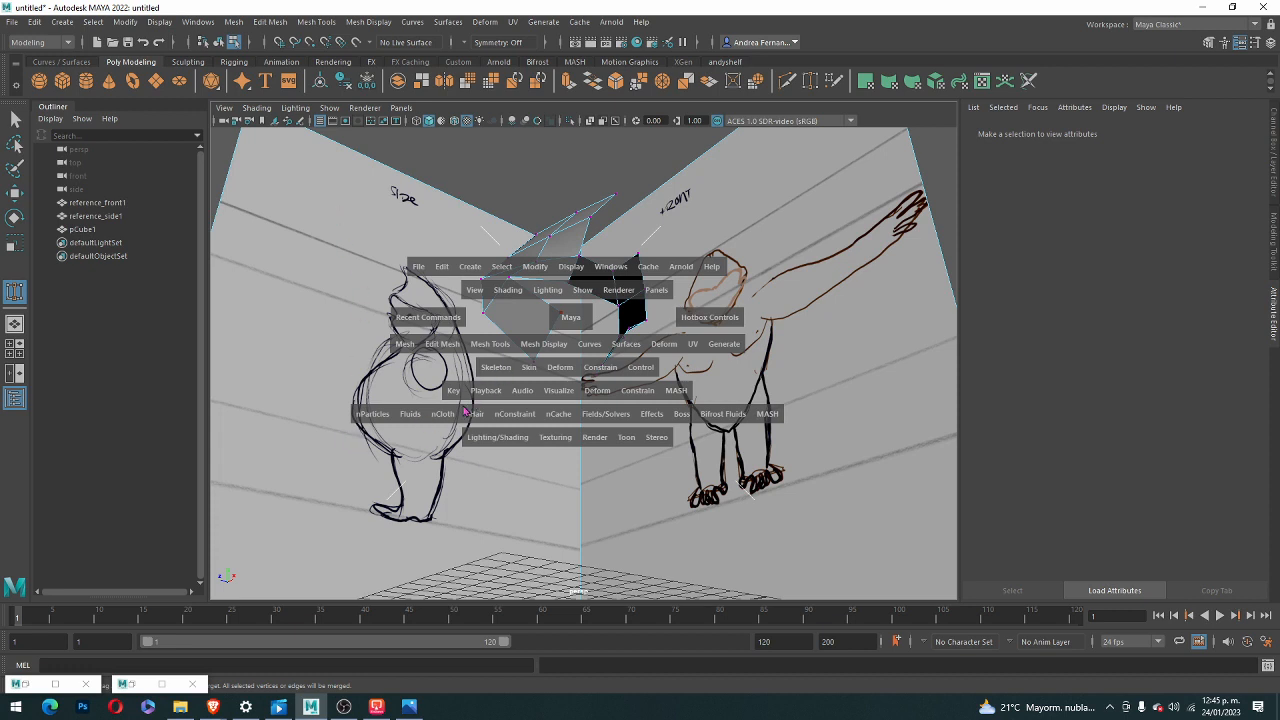
click(36, 684)
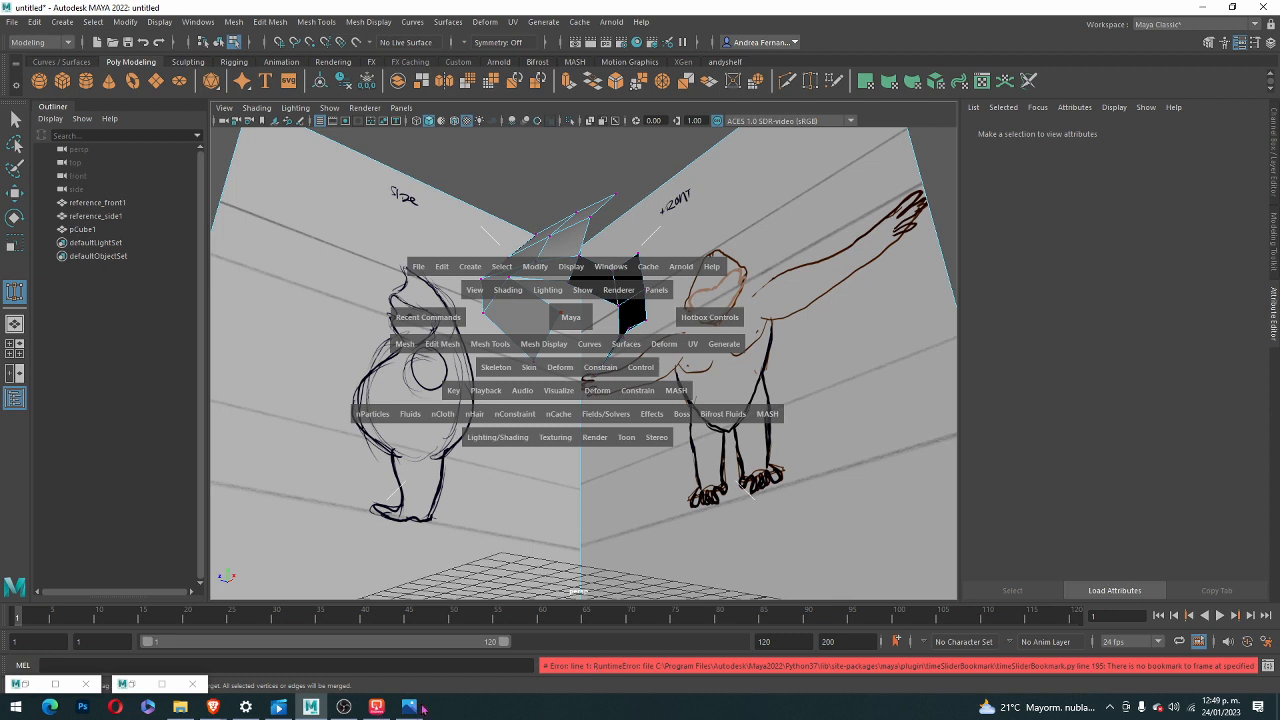
key(space)
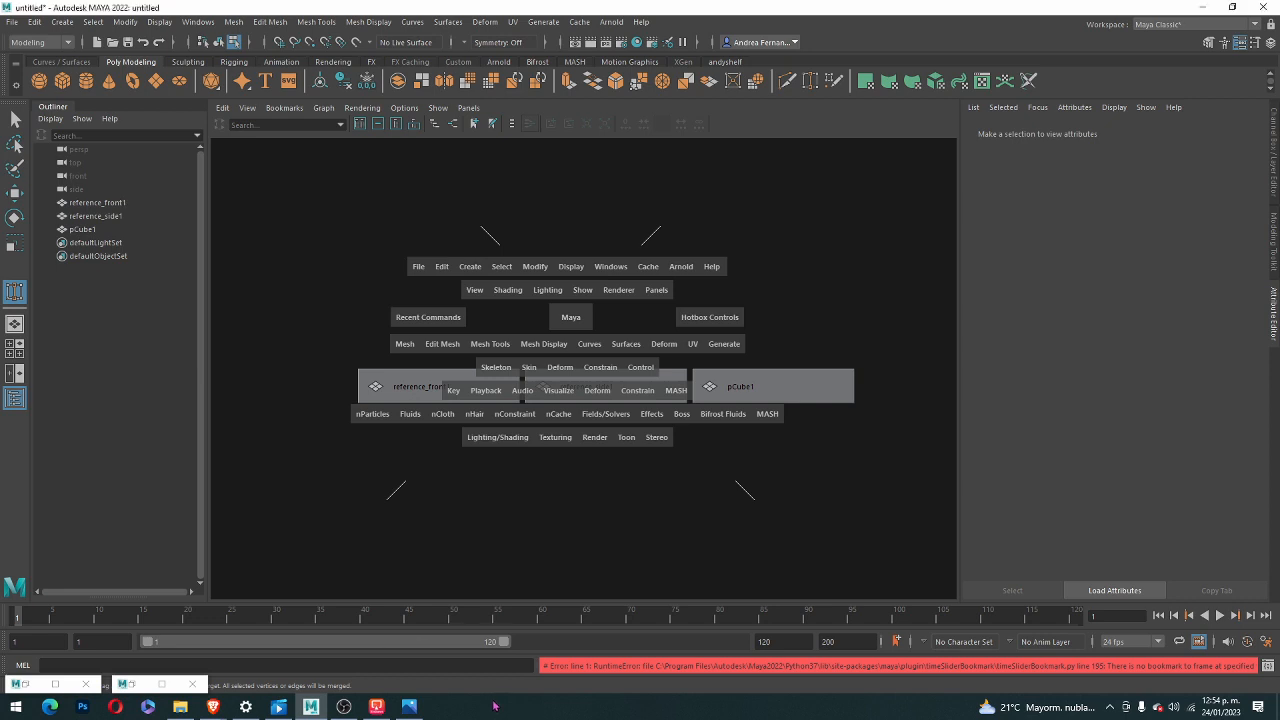
drag(494, 706, 494, 707)
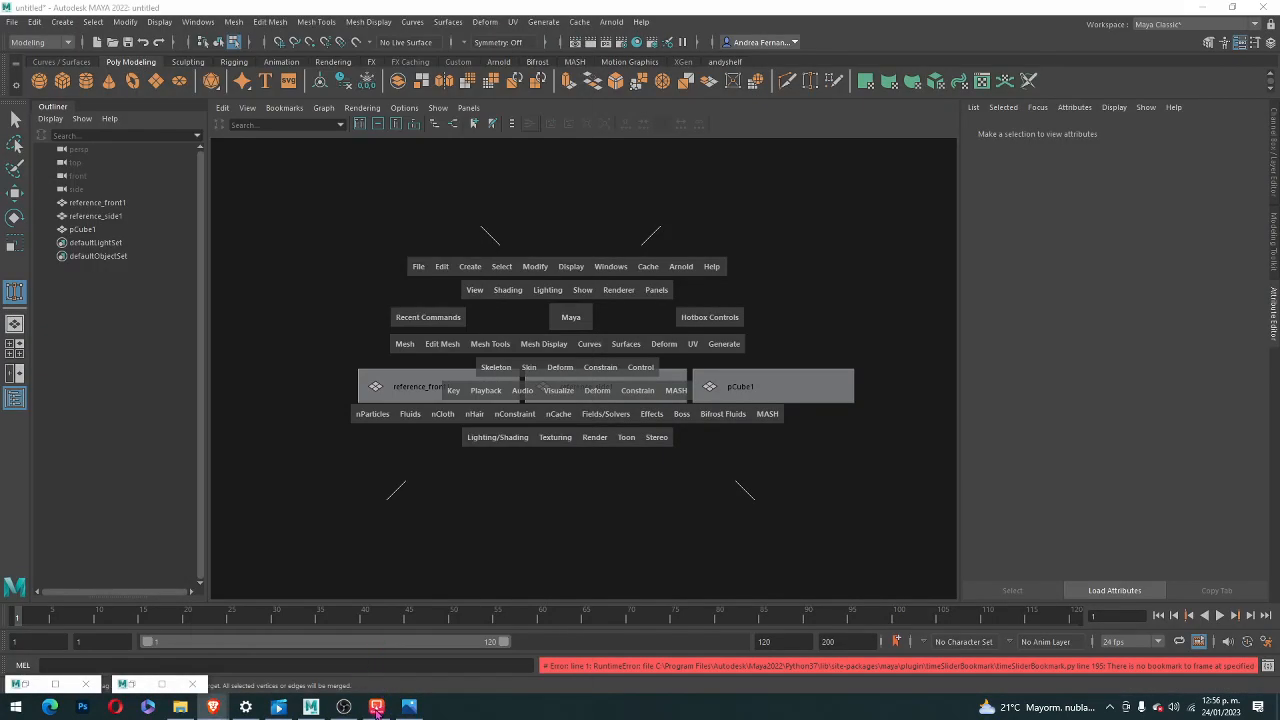
key(super)
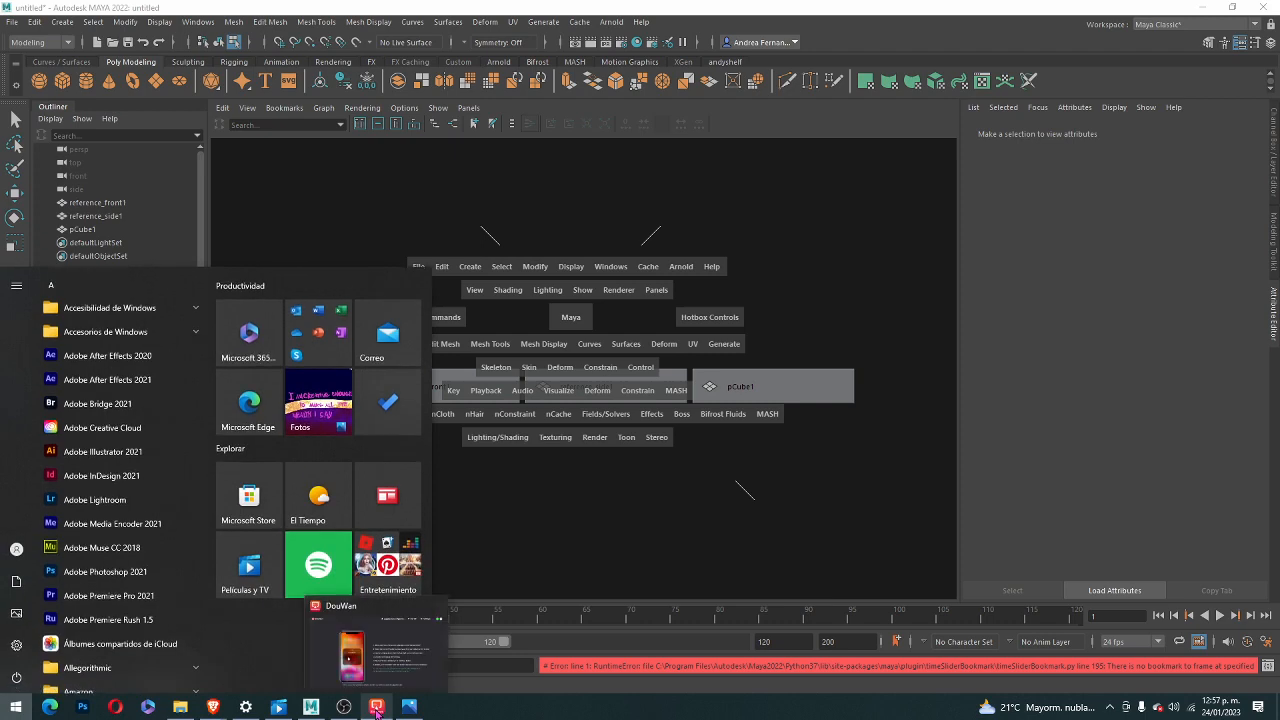
right_click(452, 710)
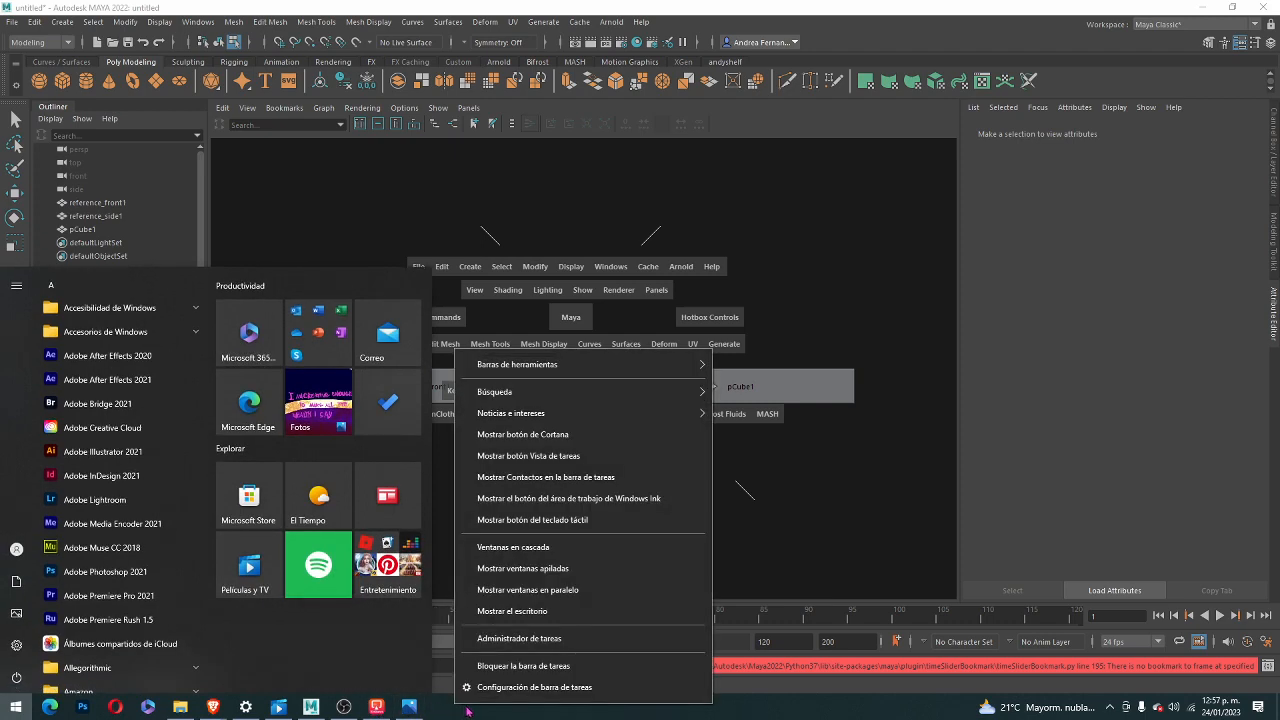
click(545, 687)
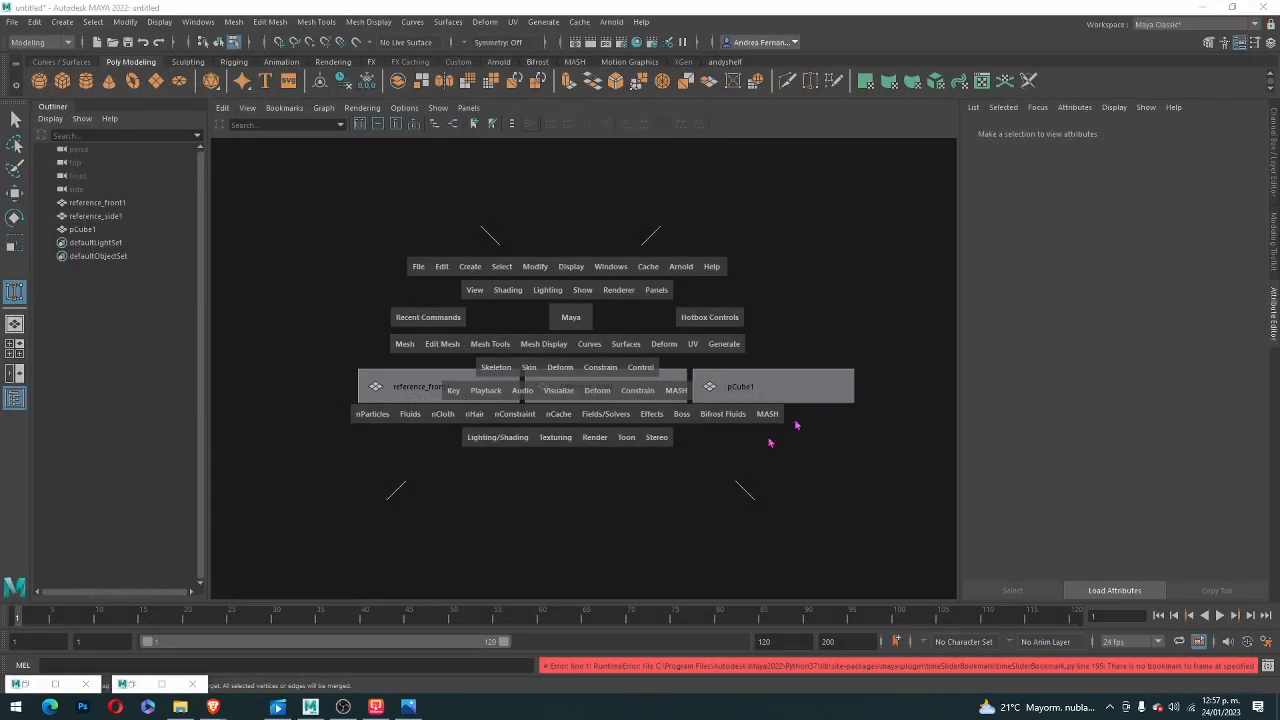
click(1264, 10)
right_click(505, 714)
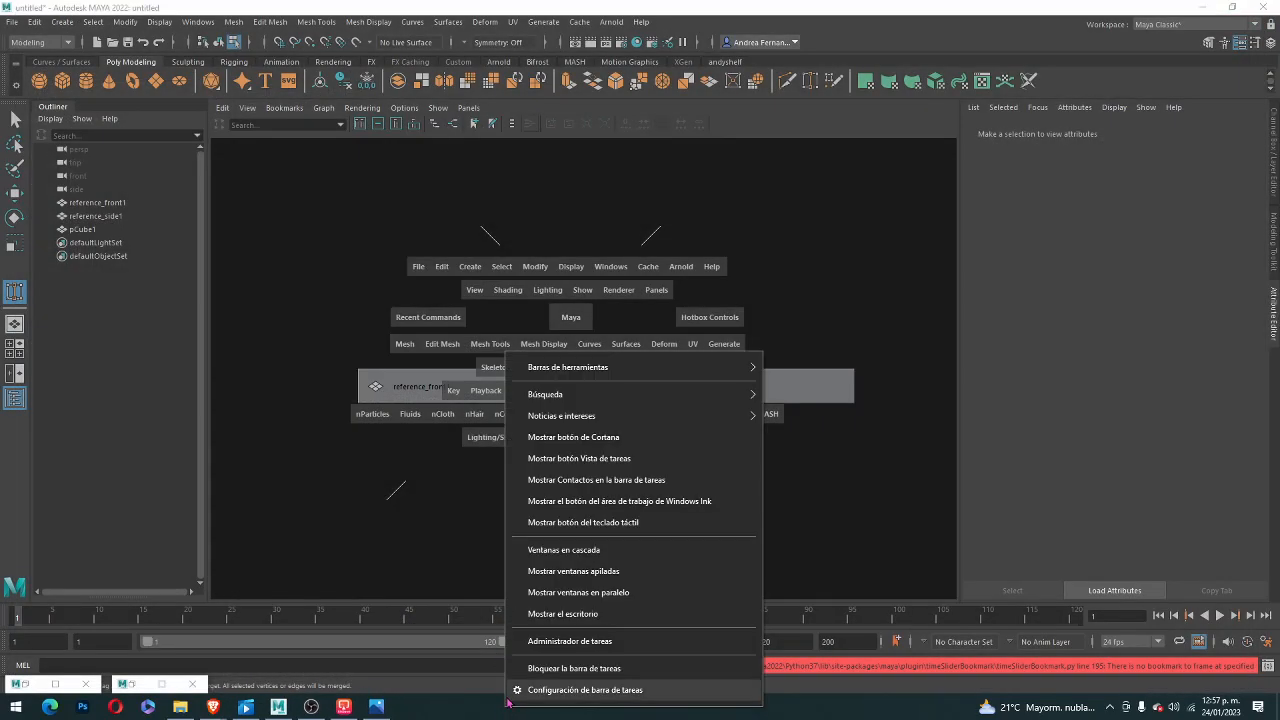
click(435, 484)
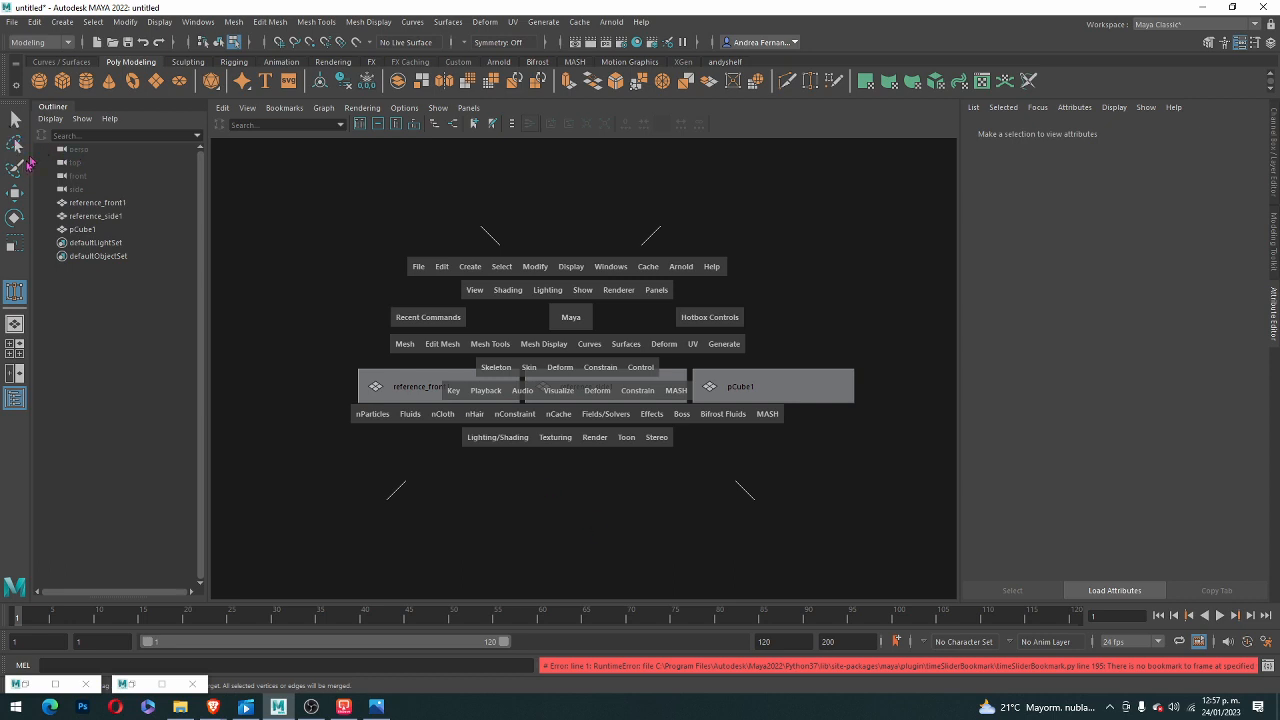
drag(95, 202, 100, 229)
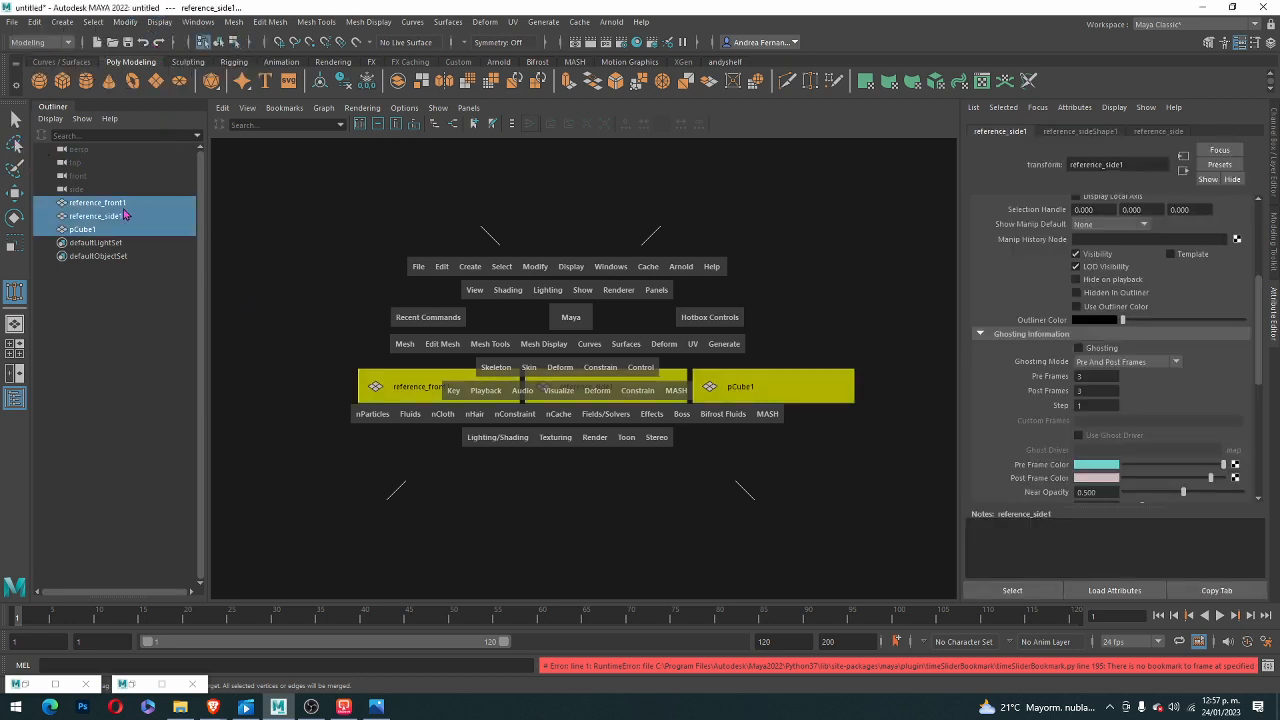
- Open Windows Task Manager and inspect the maya process and the computer's performance and app history
drag(435, 670, 437, 714)
right_click(489, 708)
click(537, 633)
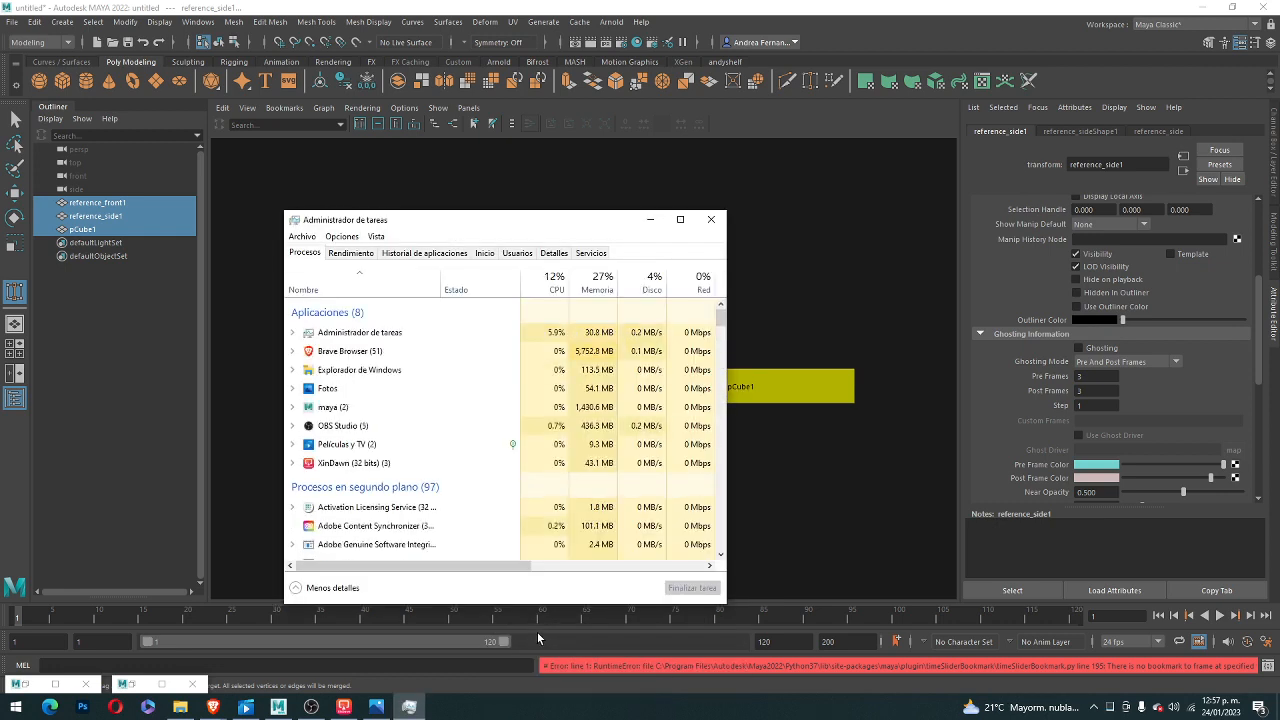
click(449, 414)
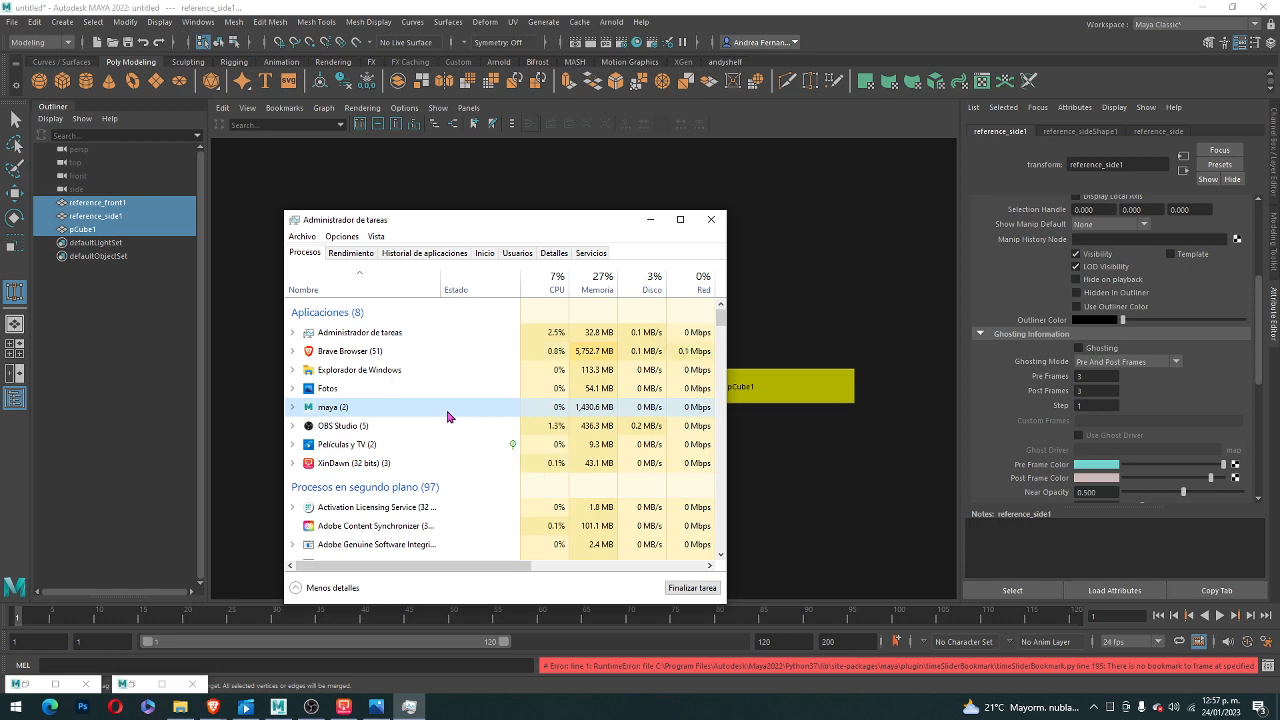
click(362, 255)
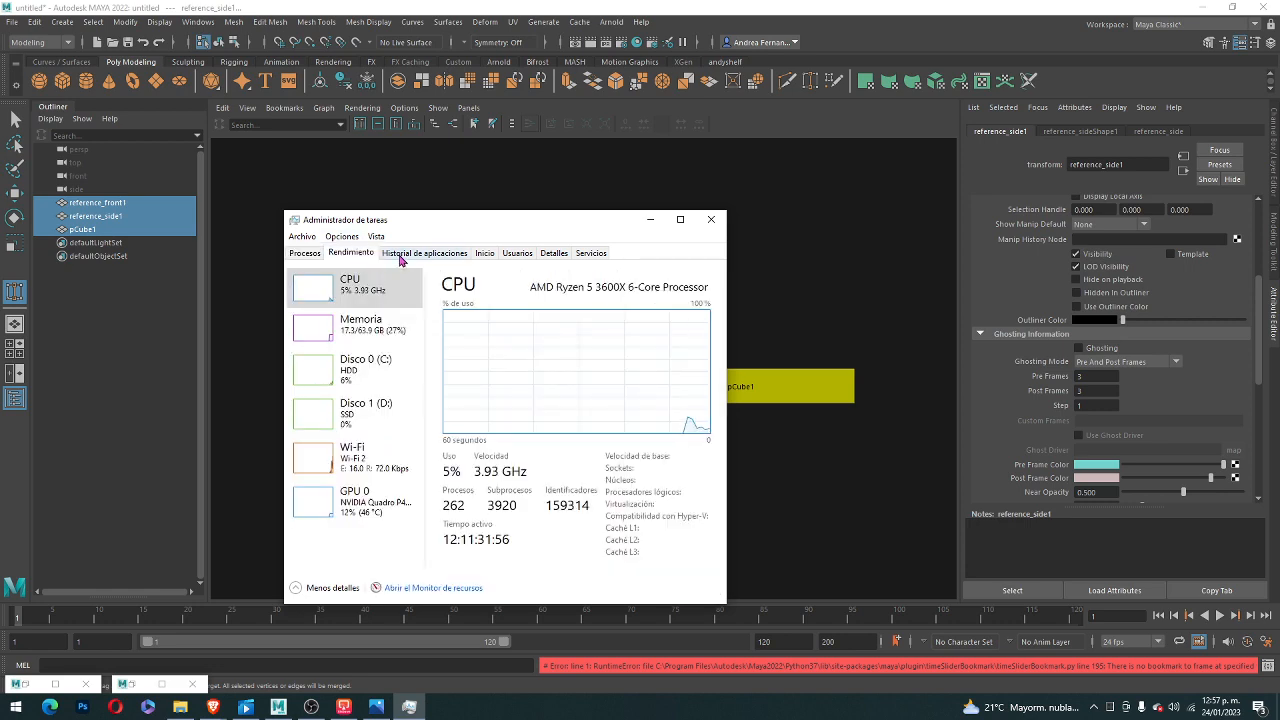
click(456, 254)
click(307, 257)
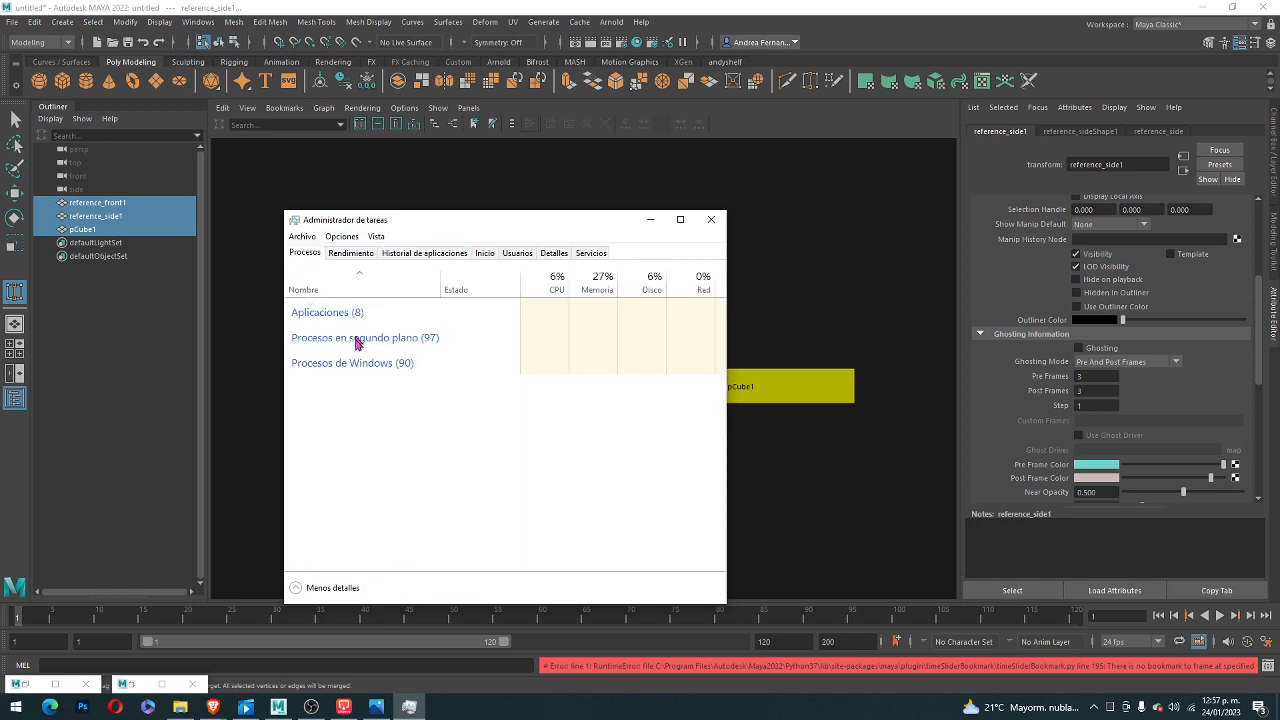
click(388, 407)
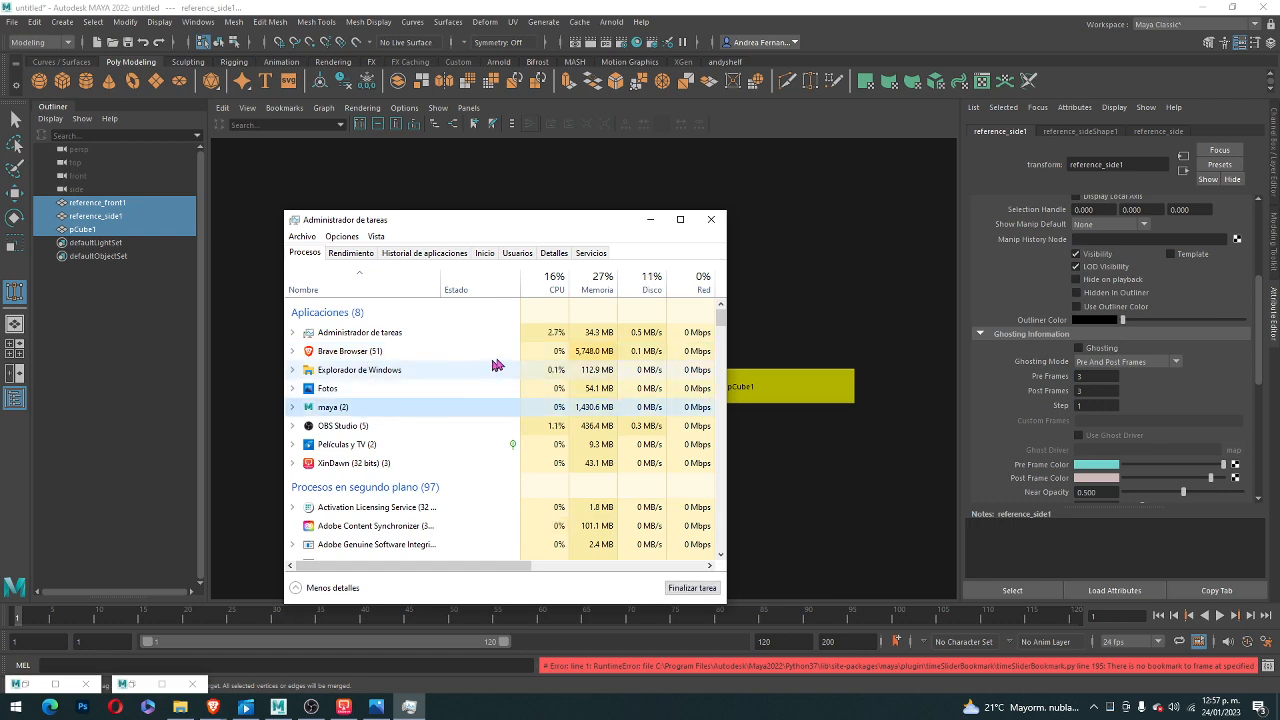
- Maximize Task Manager and widen the energy consumption and energy trend columns to examine the maya and OBS Studio processes
click(680, 219)
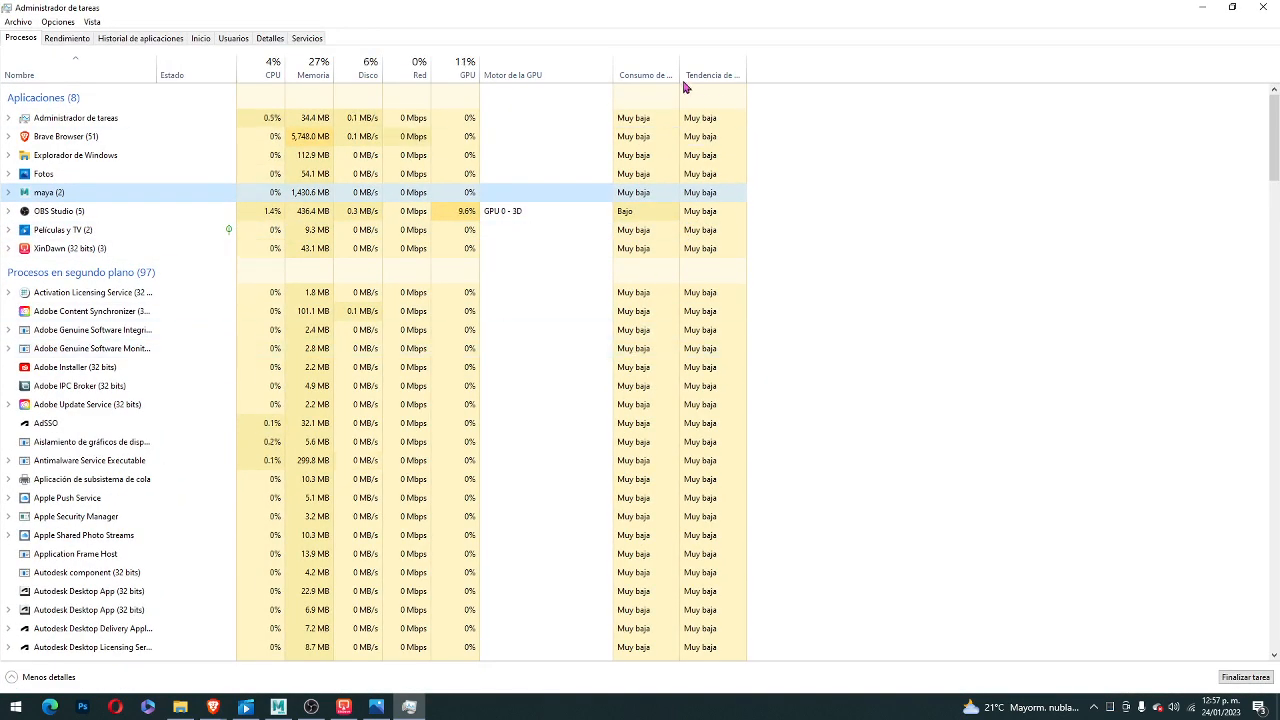
drag(679, 78, 723, 78)
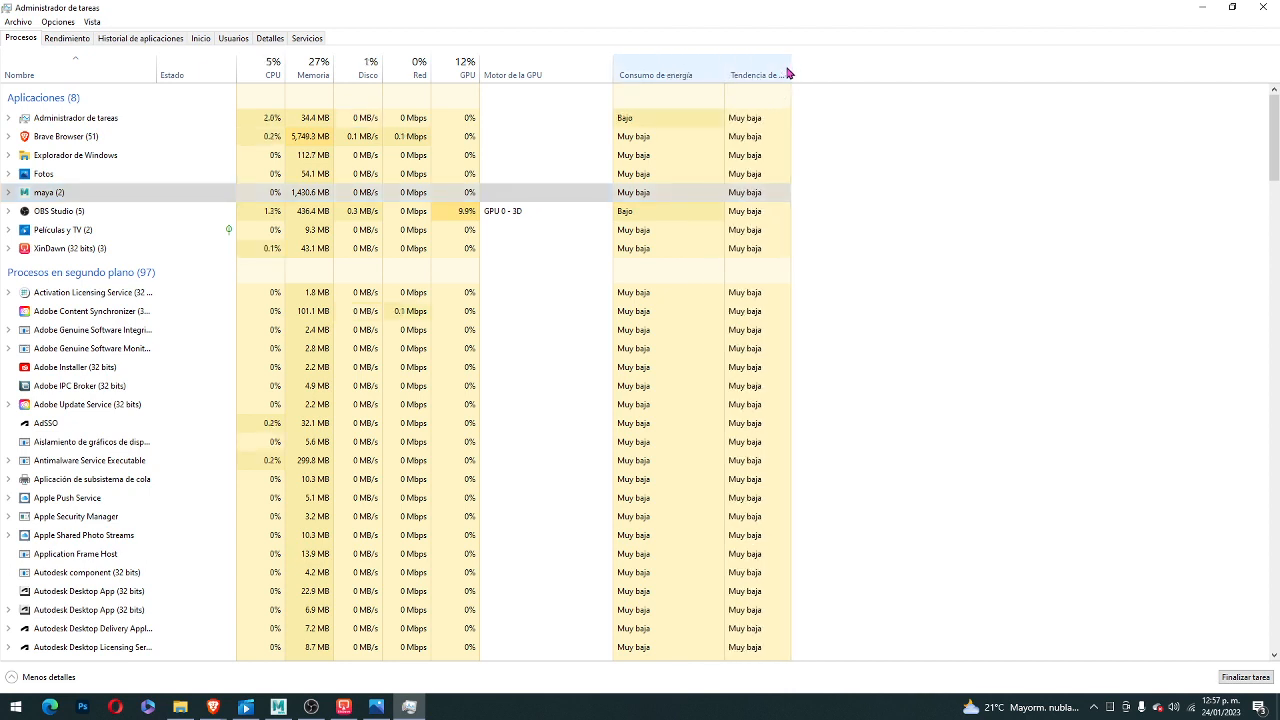
drag(881, 43, 873, 43)
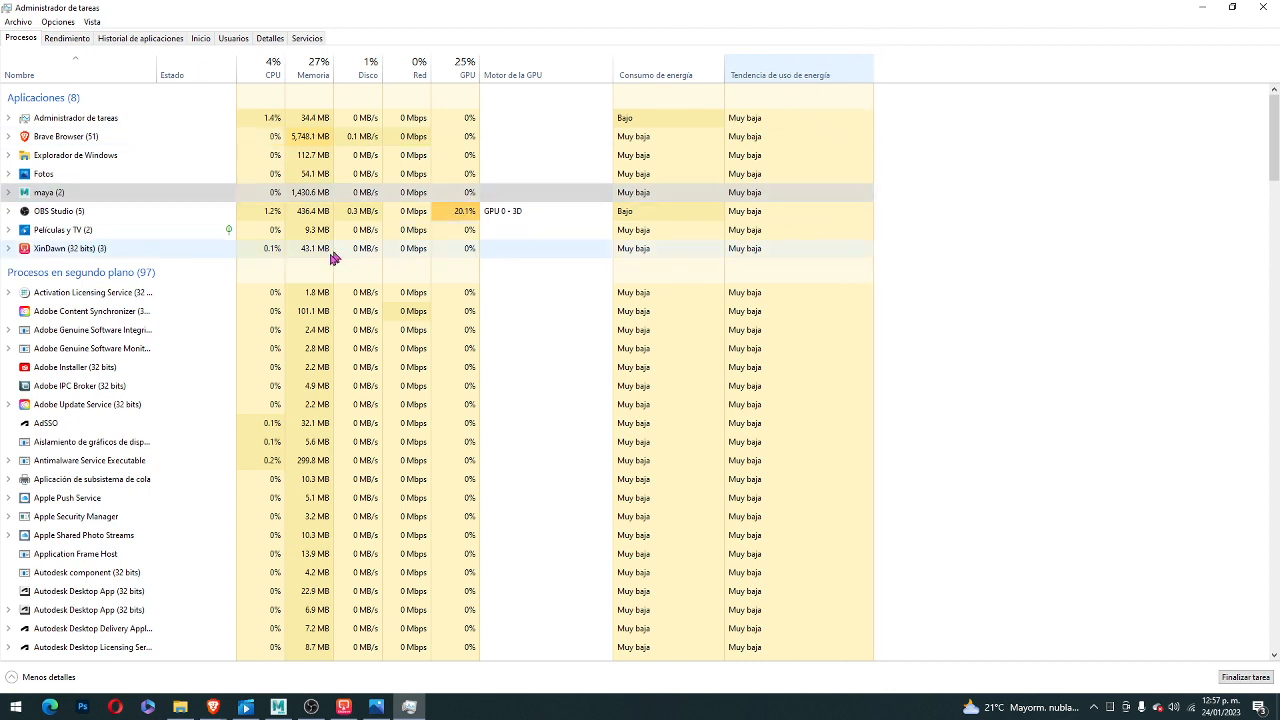
click(101, 200)
click(100, 211)
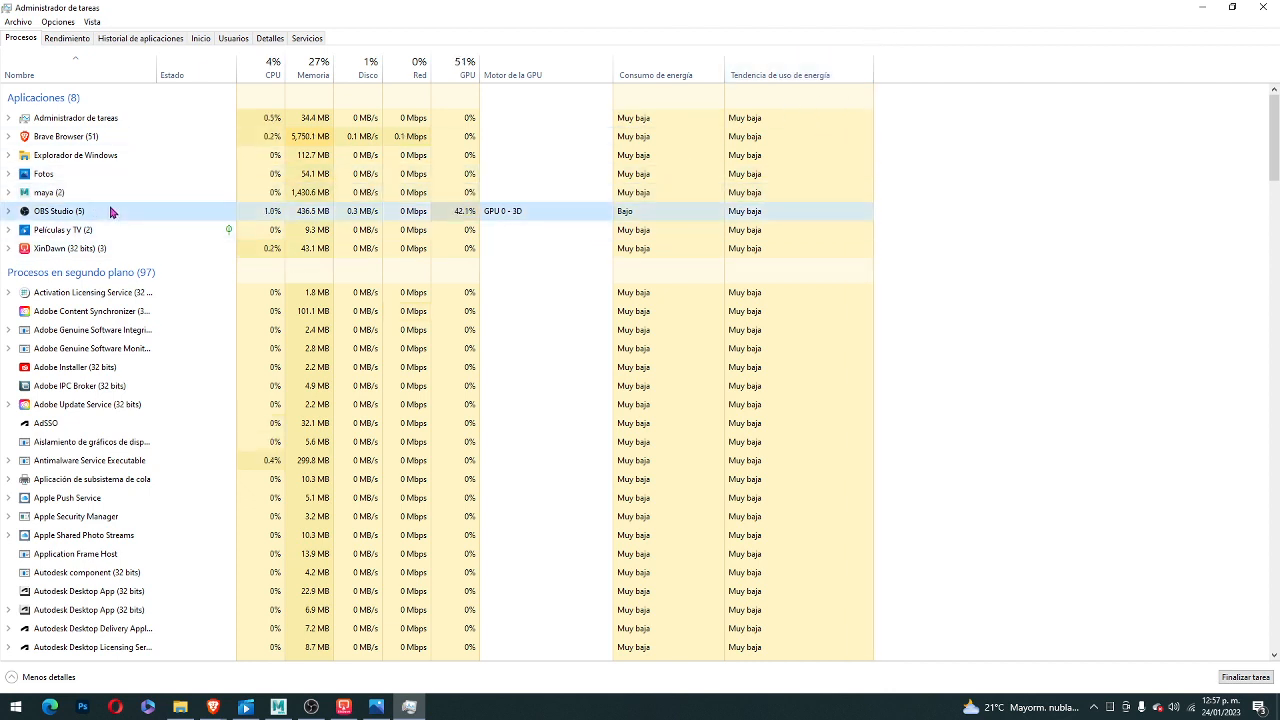
- Switch to OBS Studio, dismiss the connection error and stop the screen recording
click(310, 707)
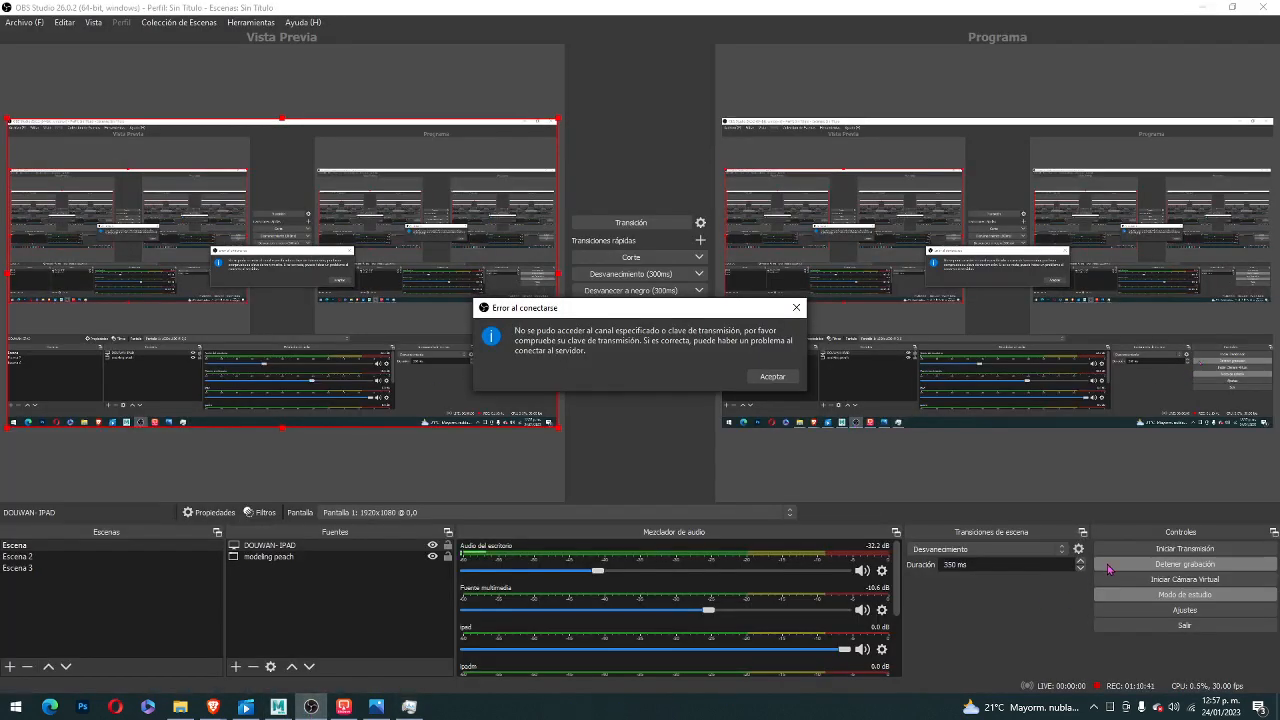
click(772, 377)
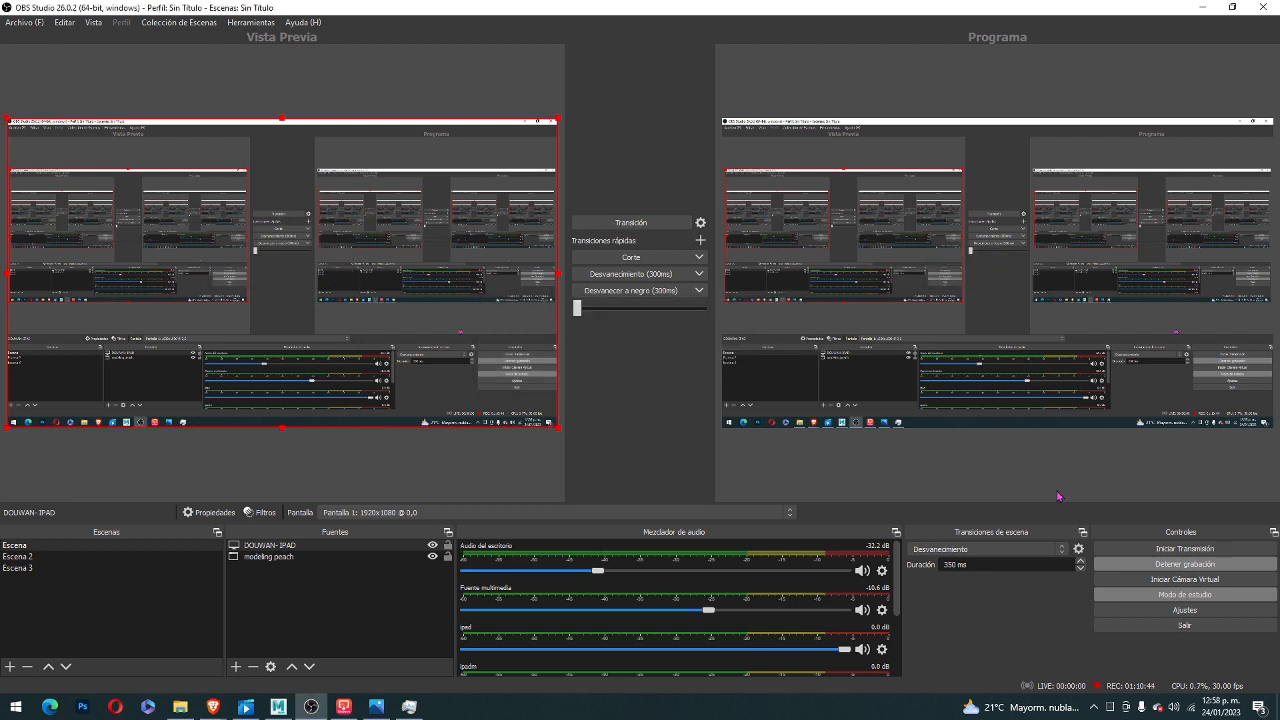
click(1110, 565)
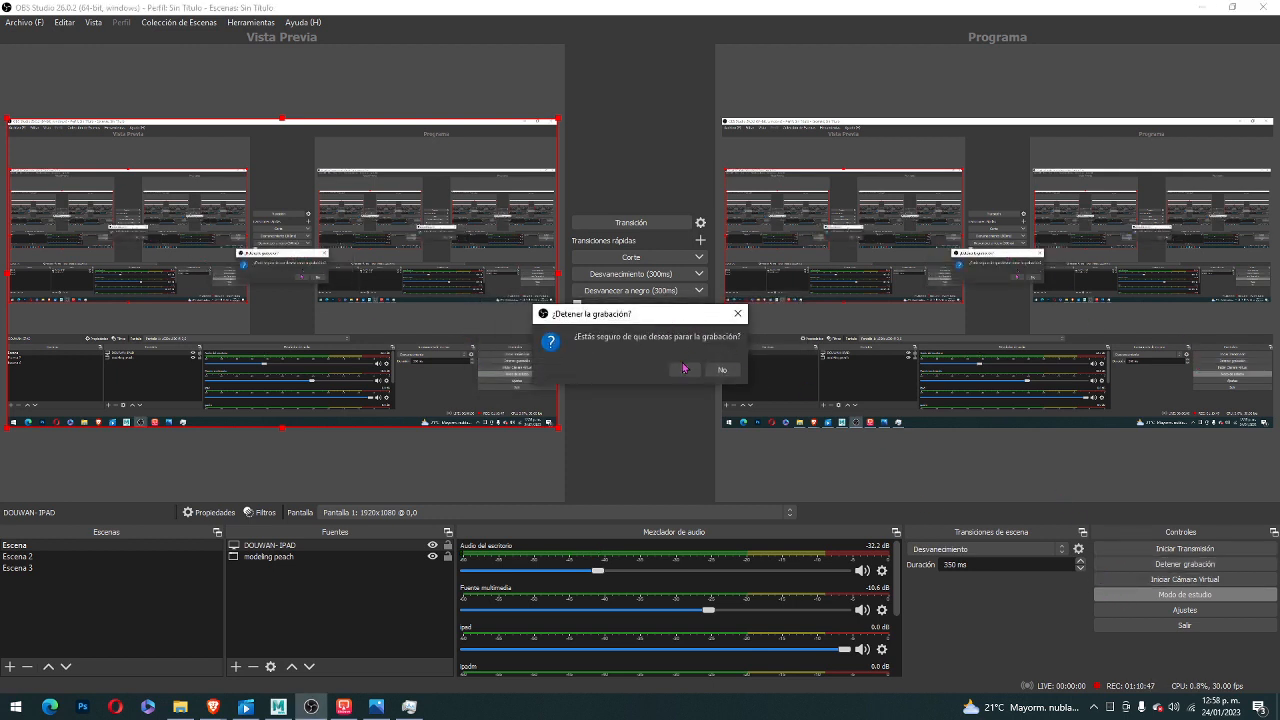